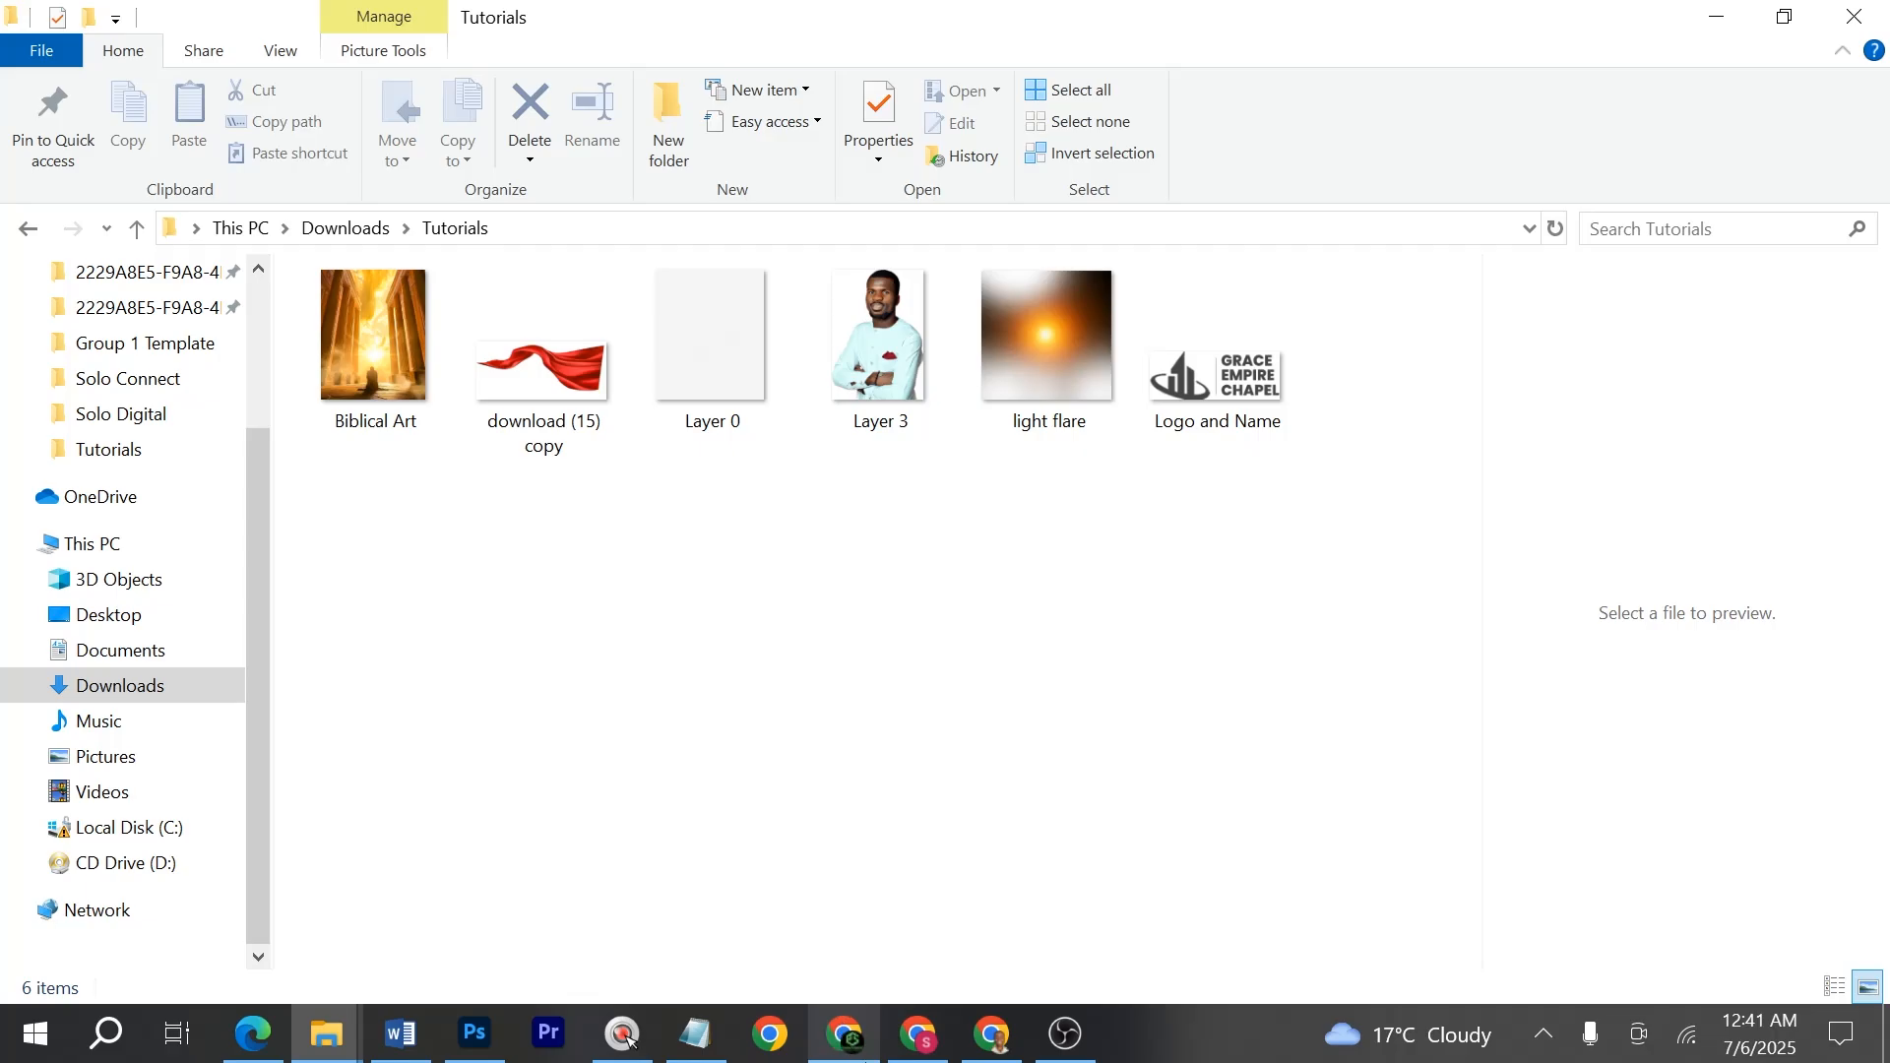
- Switch to Chrome and browse the templates in the Paystack All Template store
{"action": "left_click", "coordinate": [842, 1045]}
{"action": "scroll", "coordinate": [501, 454], "scroll_direction": "down", "scroll_amount": 5}
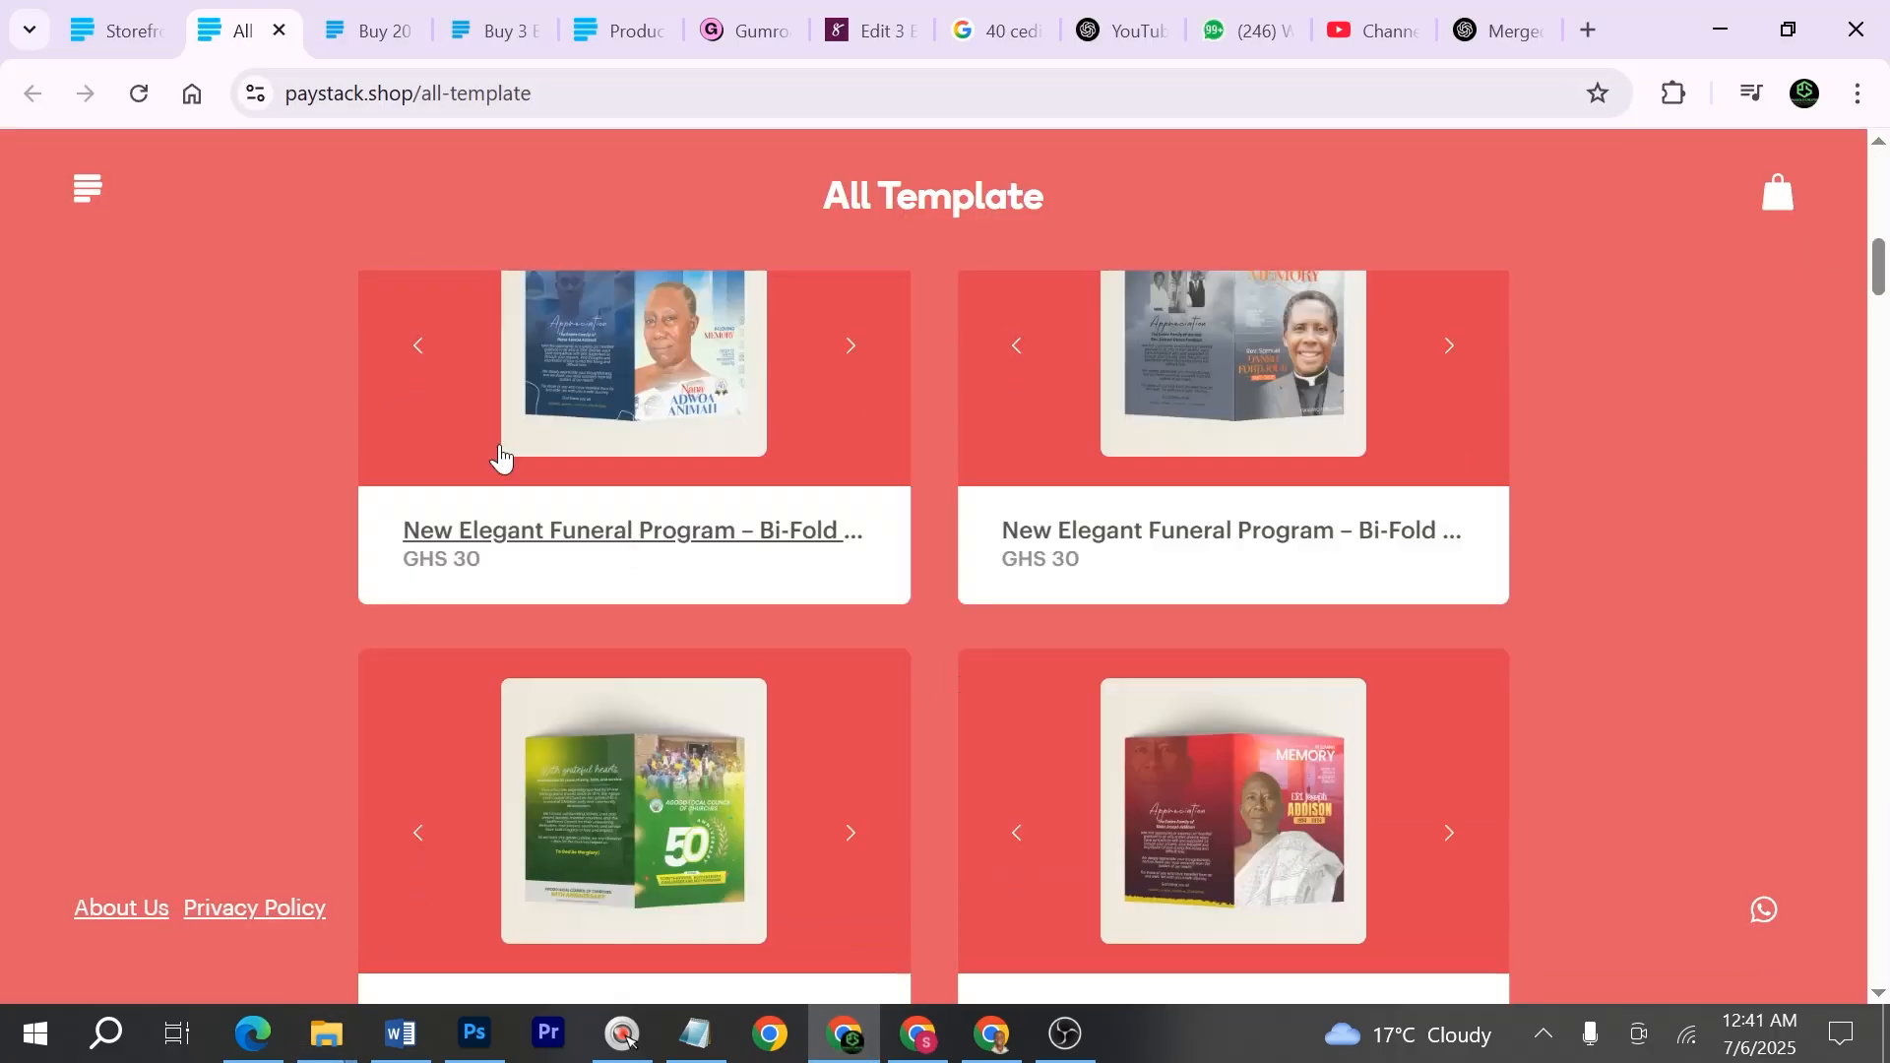
{"action": "scroll", "coordinate": [501, 455], "scroll_direction": "down", "scroll_amount": 5}
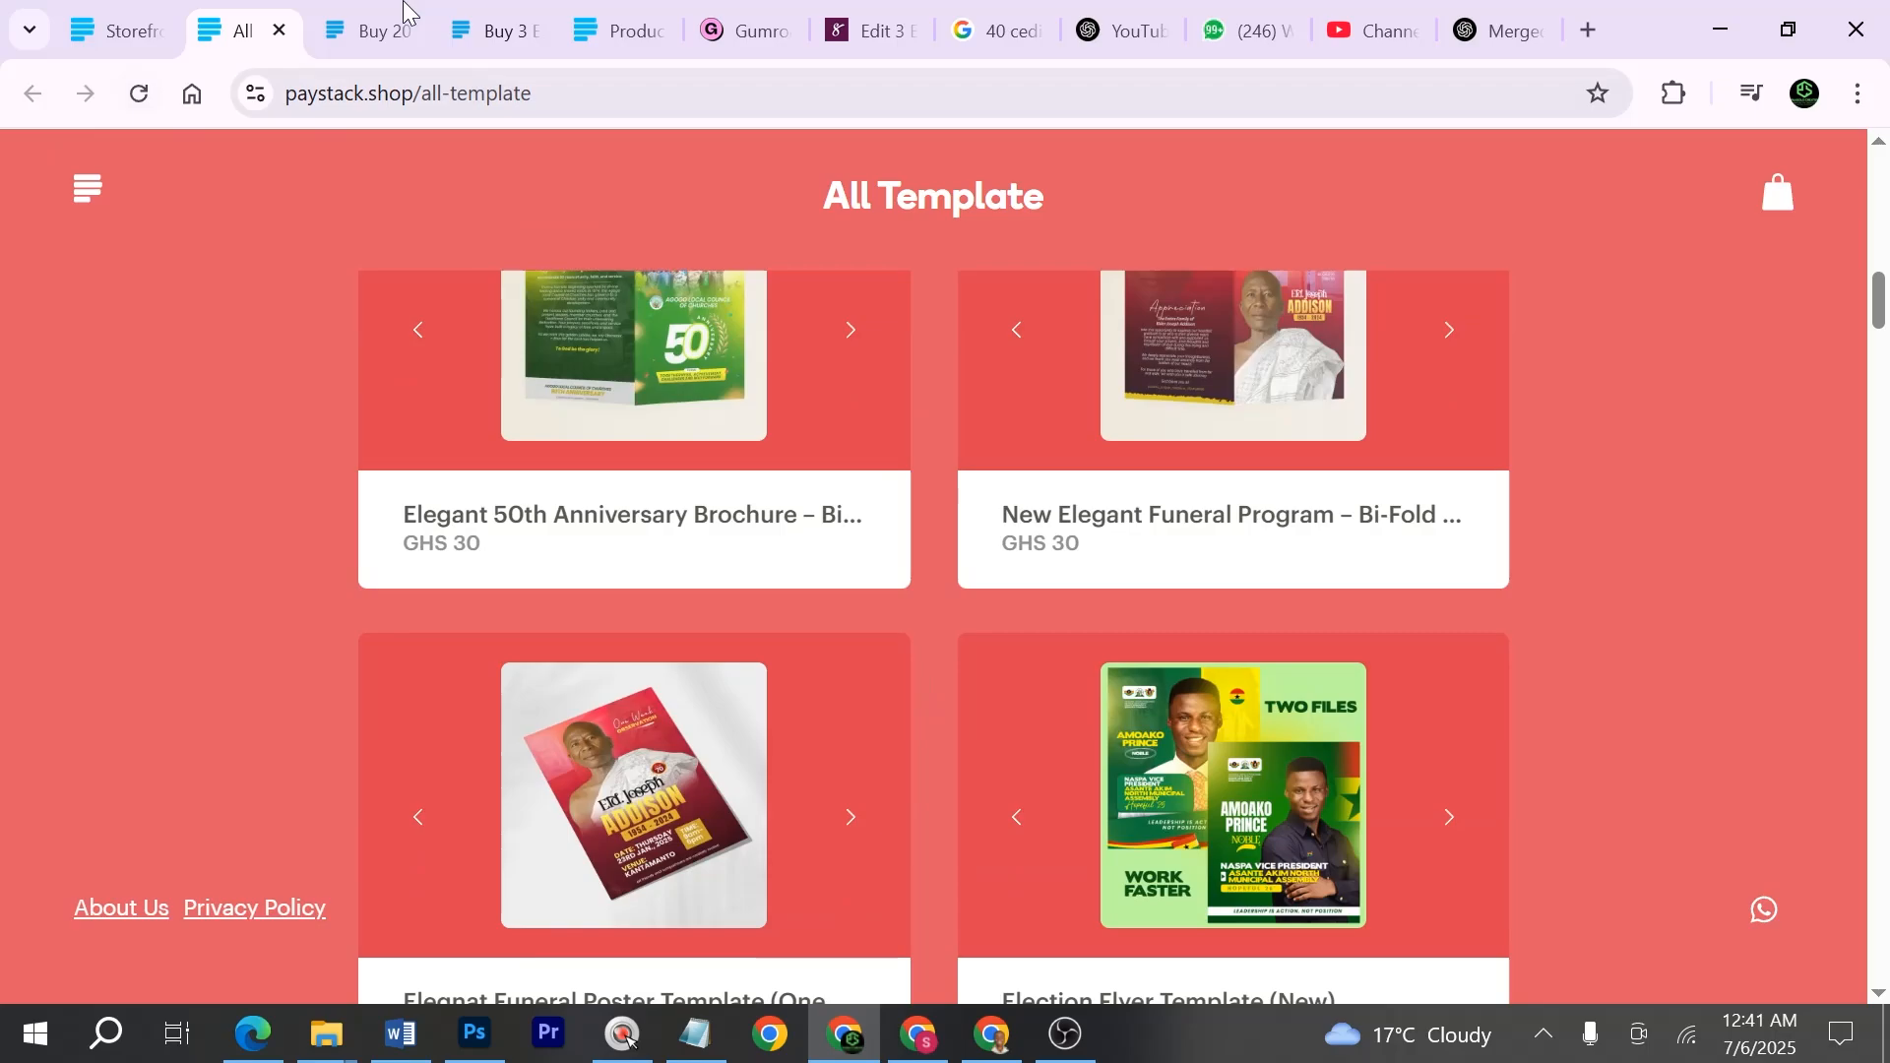
- Search Google for "all template paystack" in a new tab, open the All Template result and browse its listings
{"action": "left_click", "coordinate": [1594, 30]}
{"action": "type", "text": "all"}
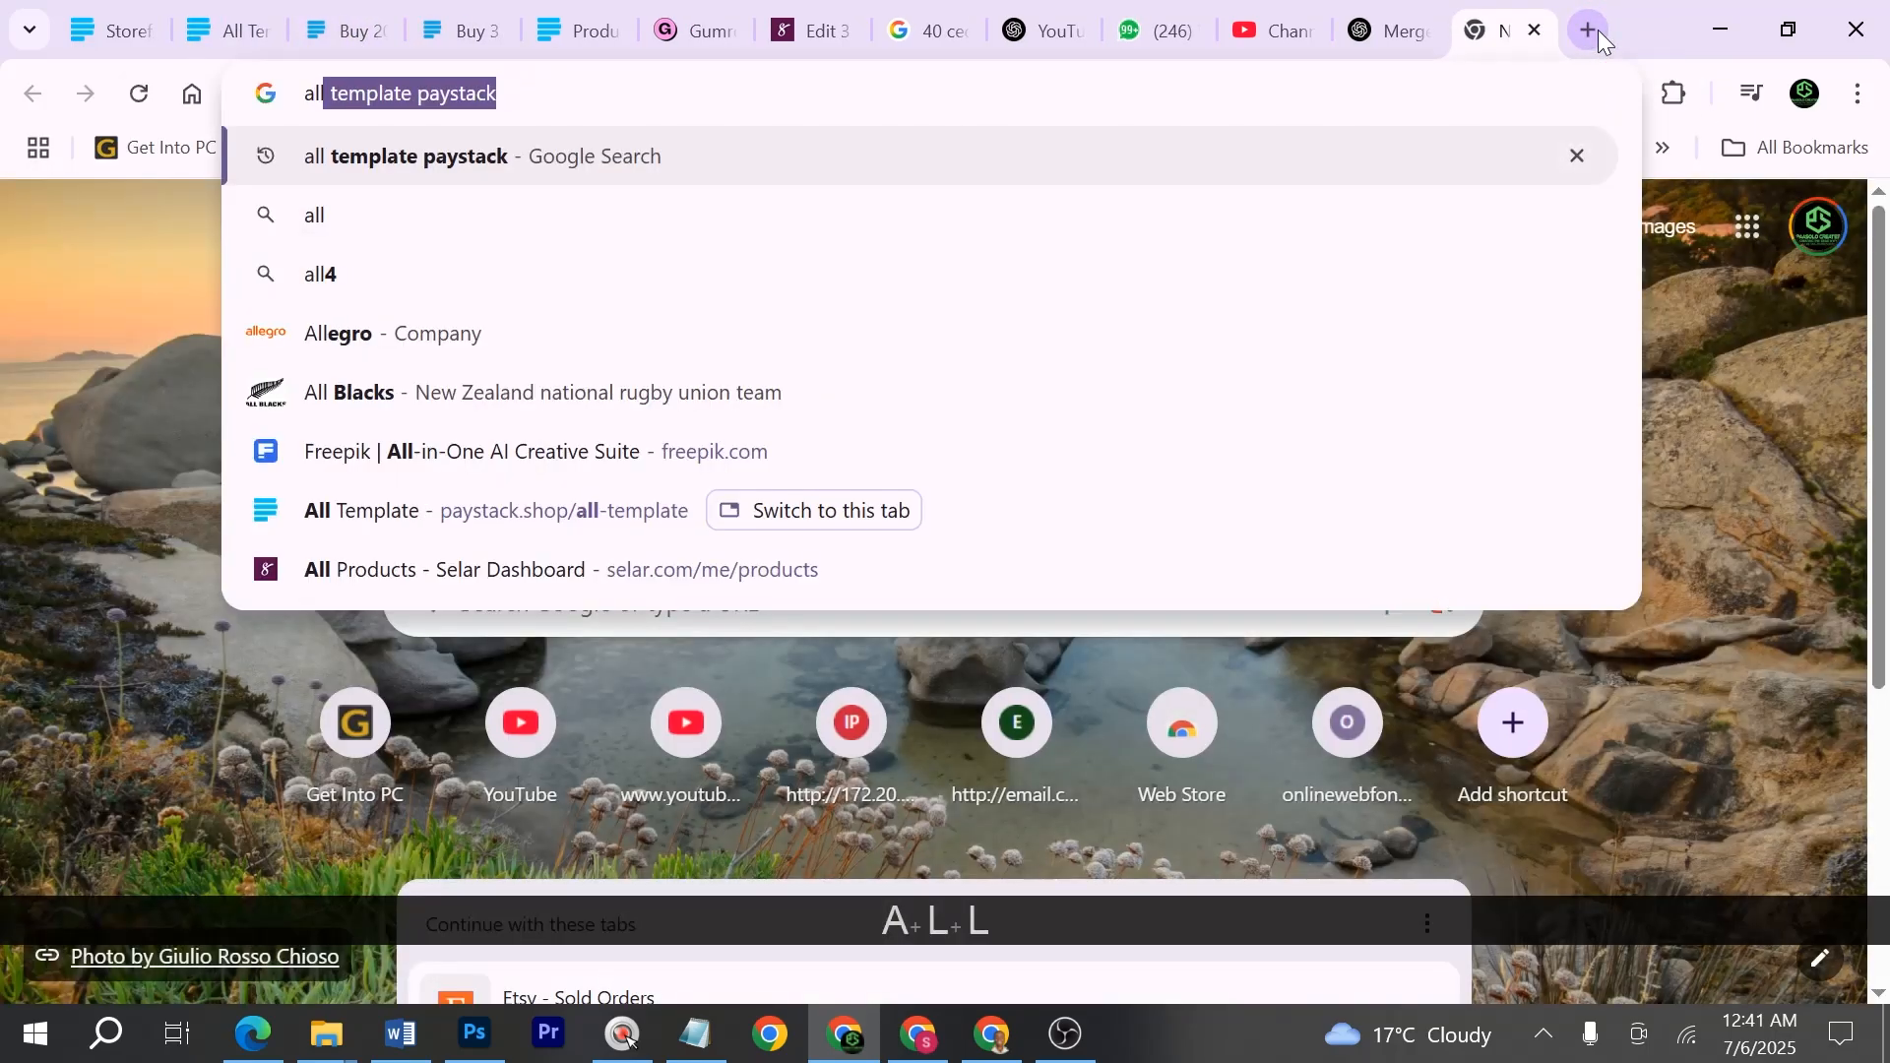
{"action": "key", "text": "Return"}
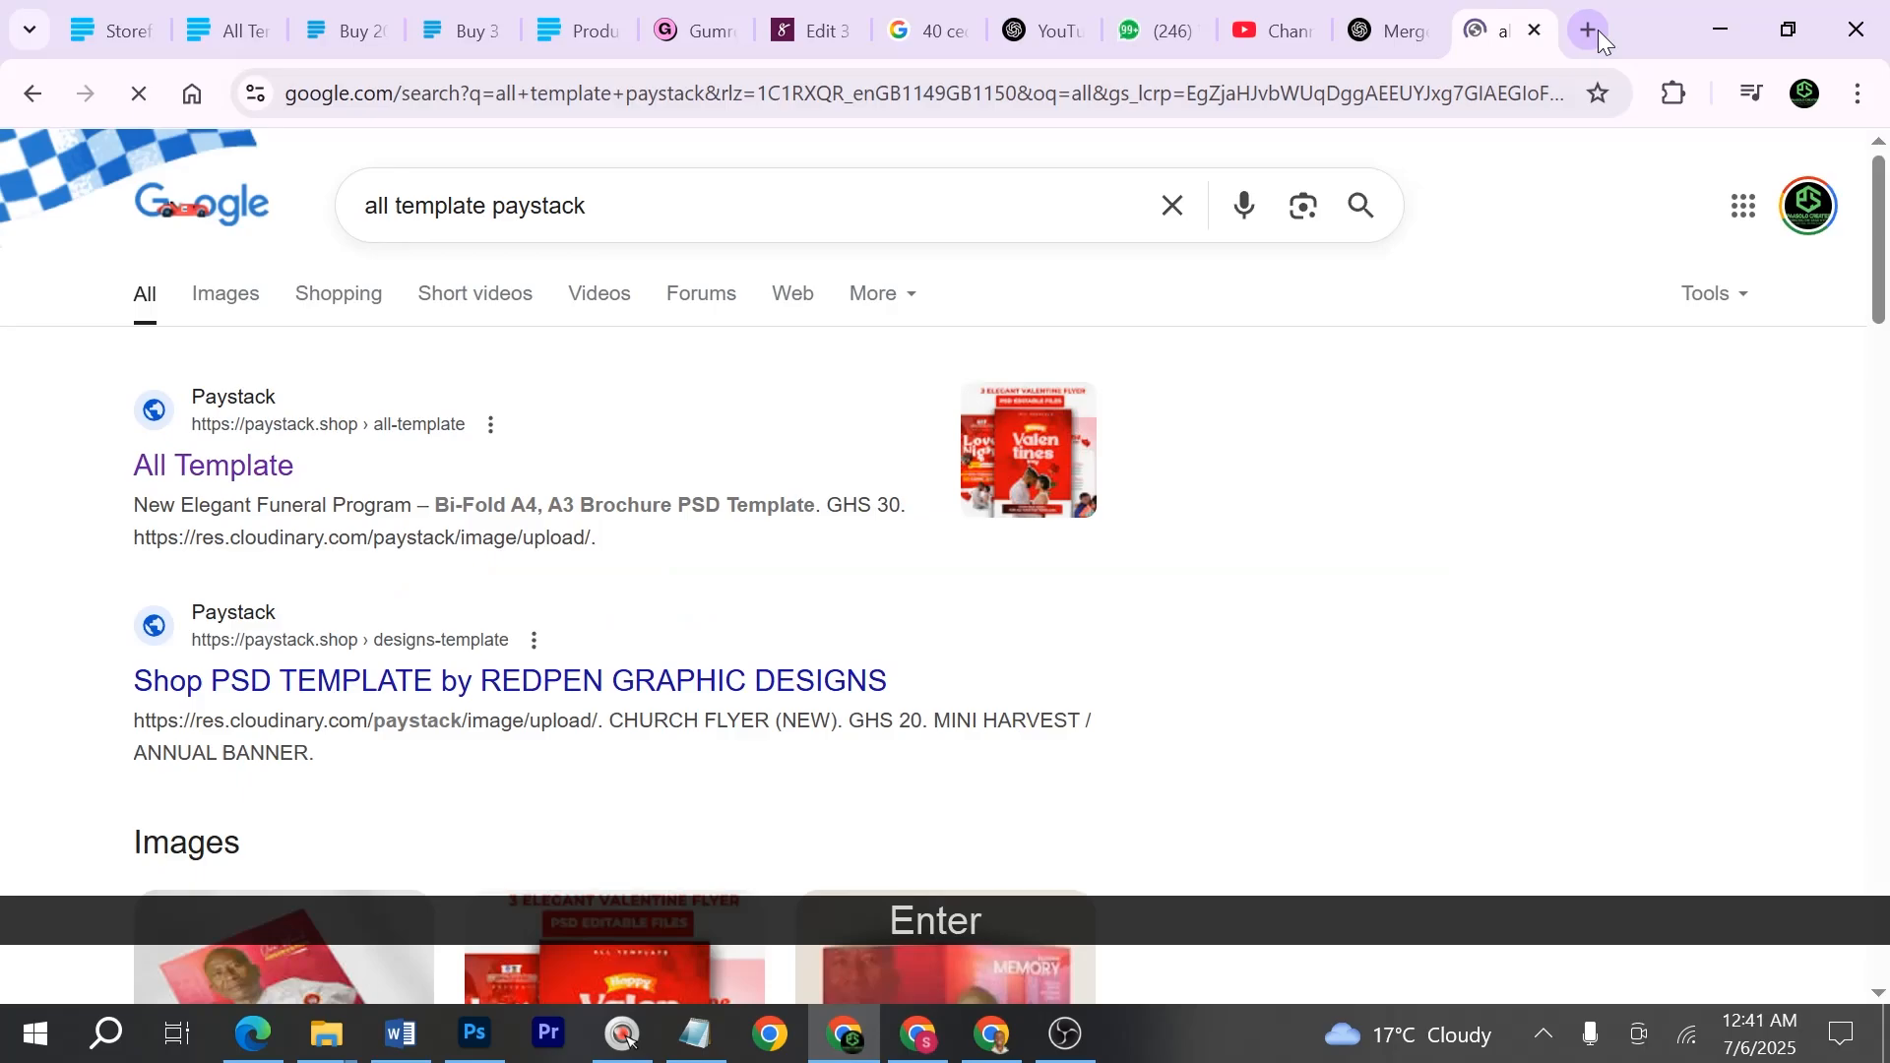
{"action": "left_click", "coordinate": [231, 463]}
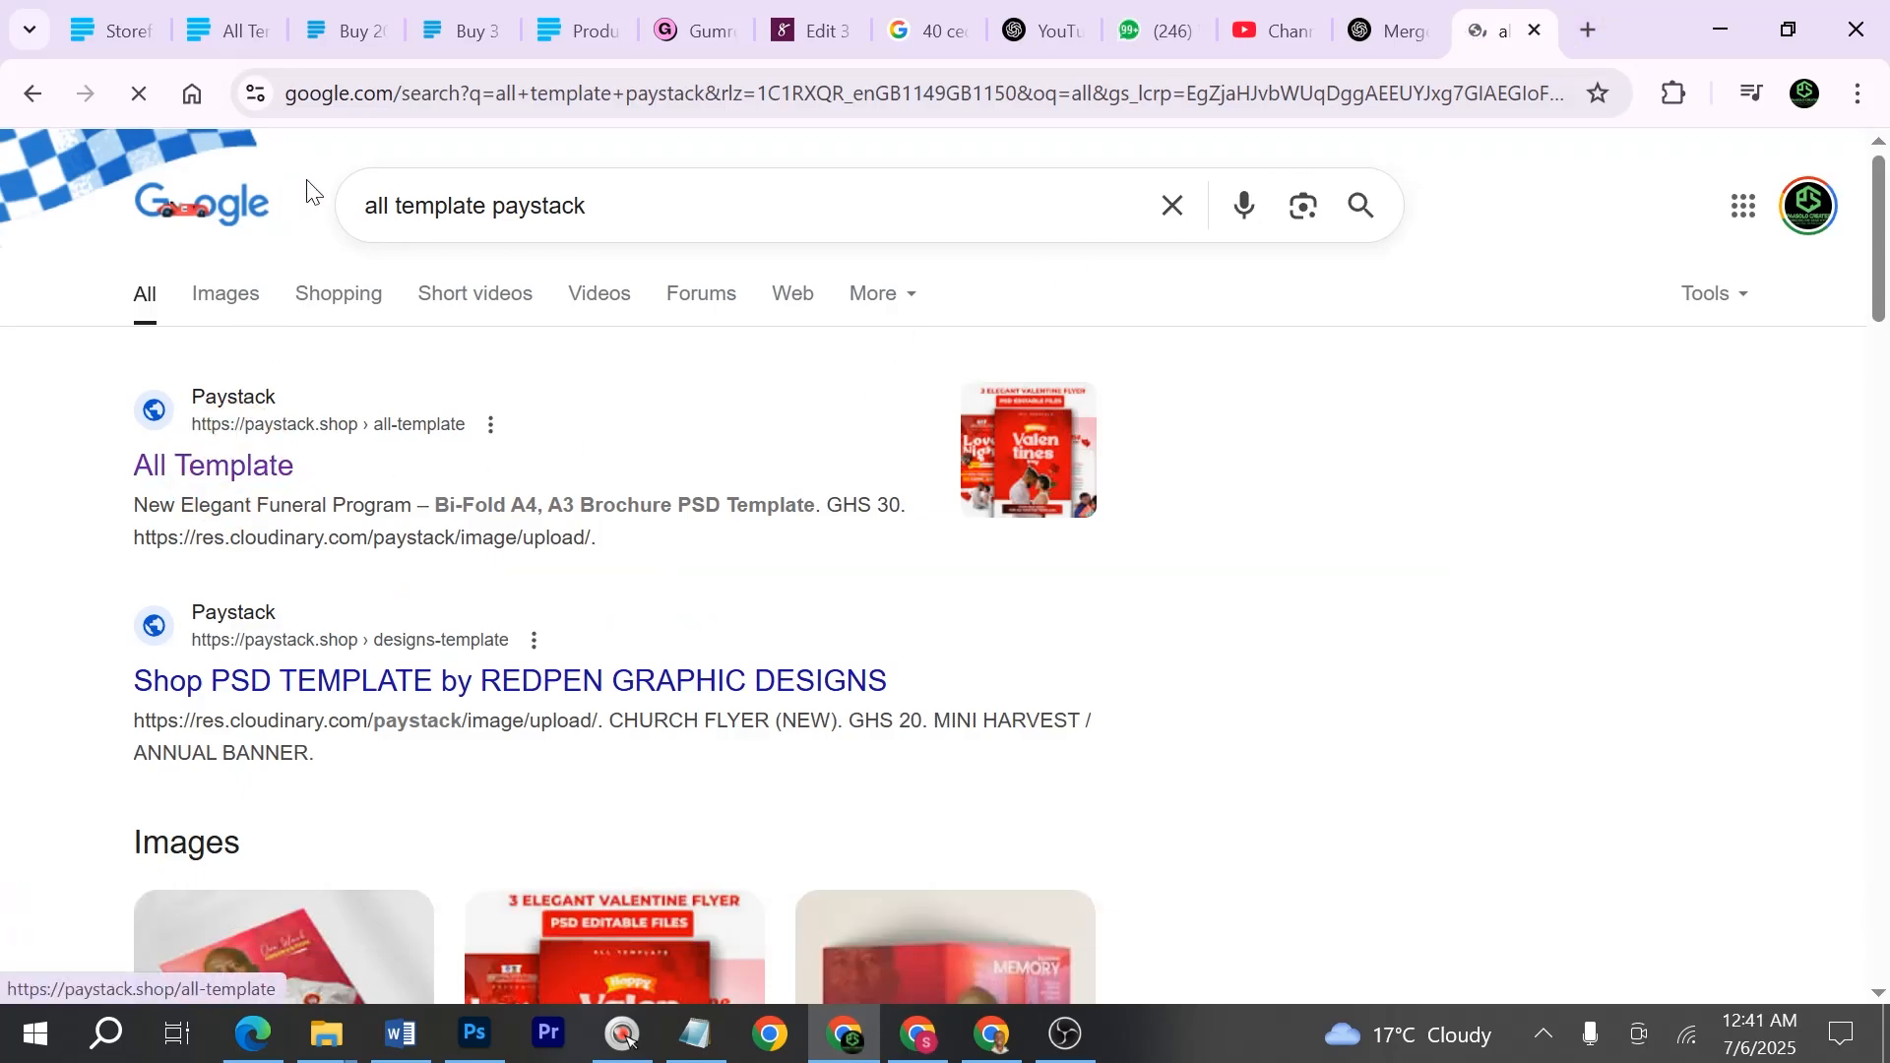
{"action": "scroll", "coordinate": [839, 675], "scroll_direction": "down", "scroll_amount": 10}
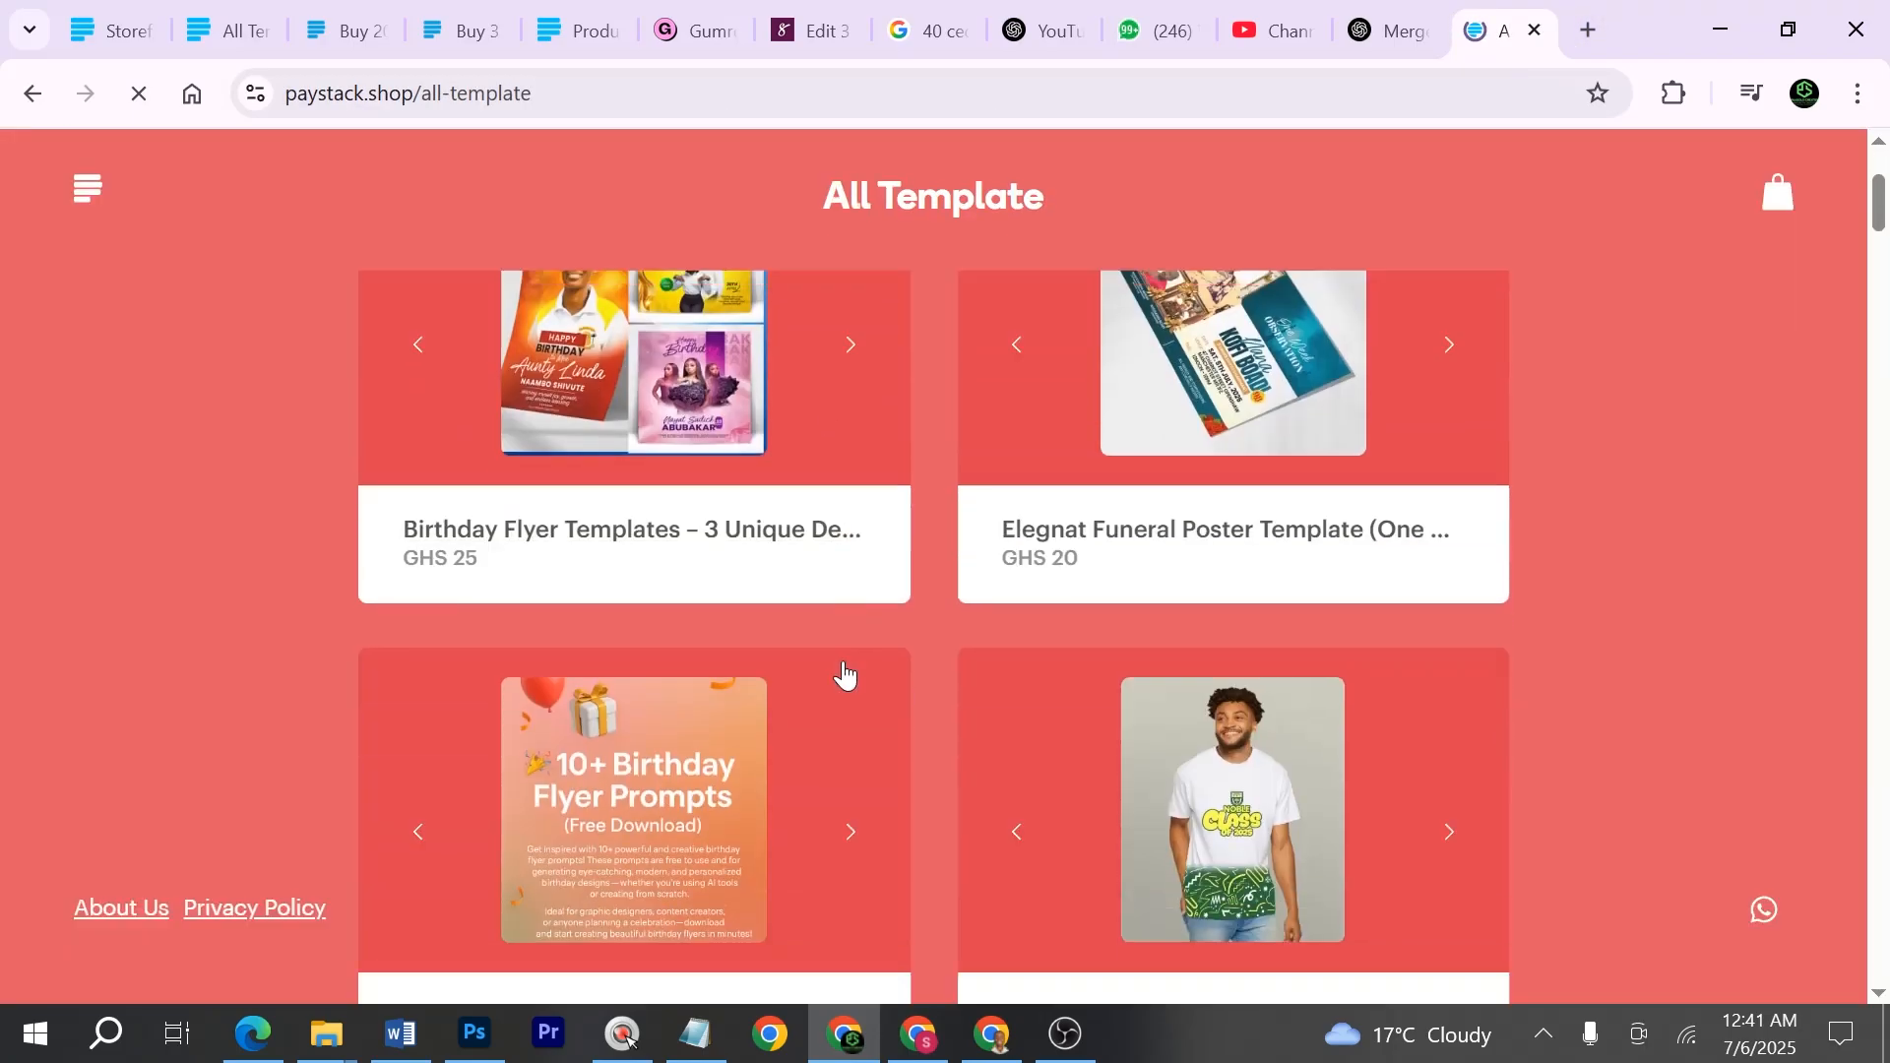
{"action": "scroll", "coordinate": [844, 689], "scroll_direction": "down", "scroll_amount": 10}
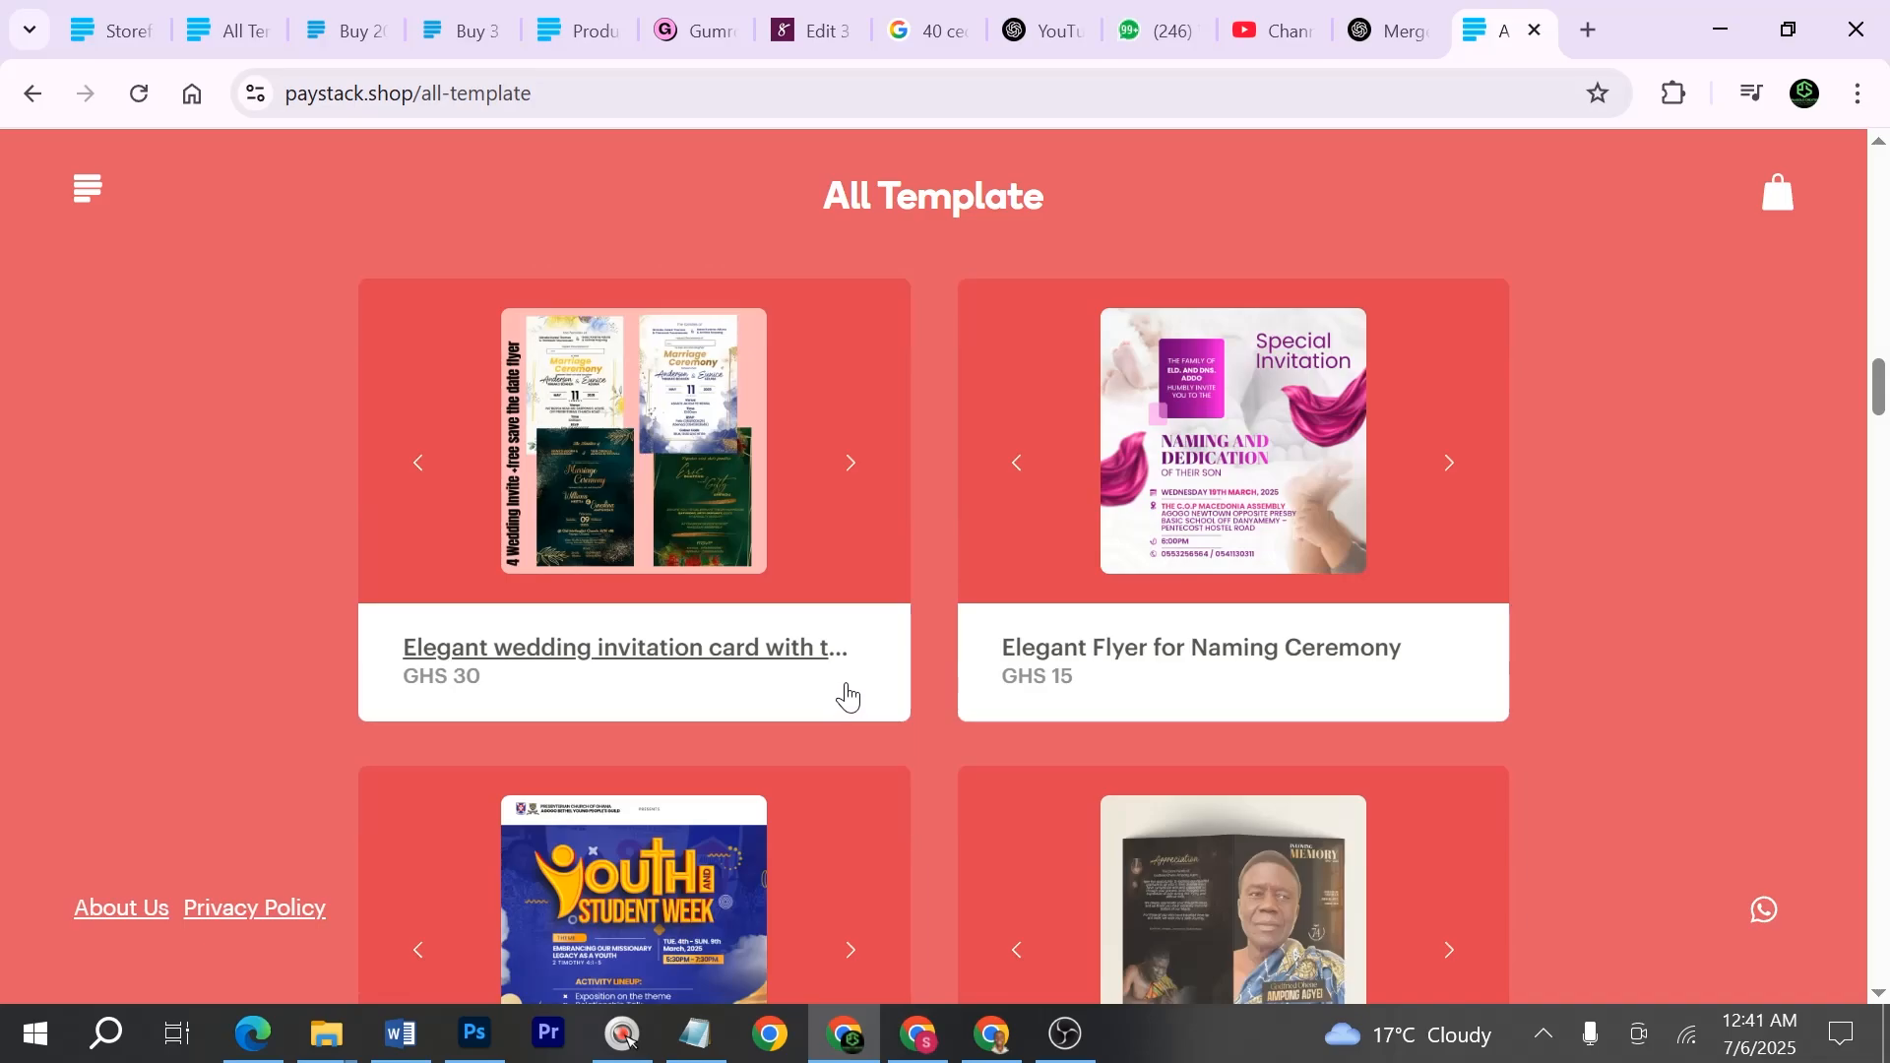
{"action": "scroll", "coordinate": [840, 704], "scroll_direction": "down", "scroll_amount": 4}
{"action": "scroll", "coordinate": [837, 723], "scroll_direction": "down", "scroll_amount": 15}
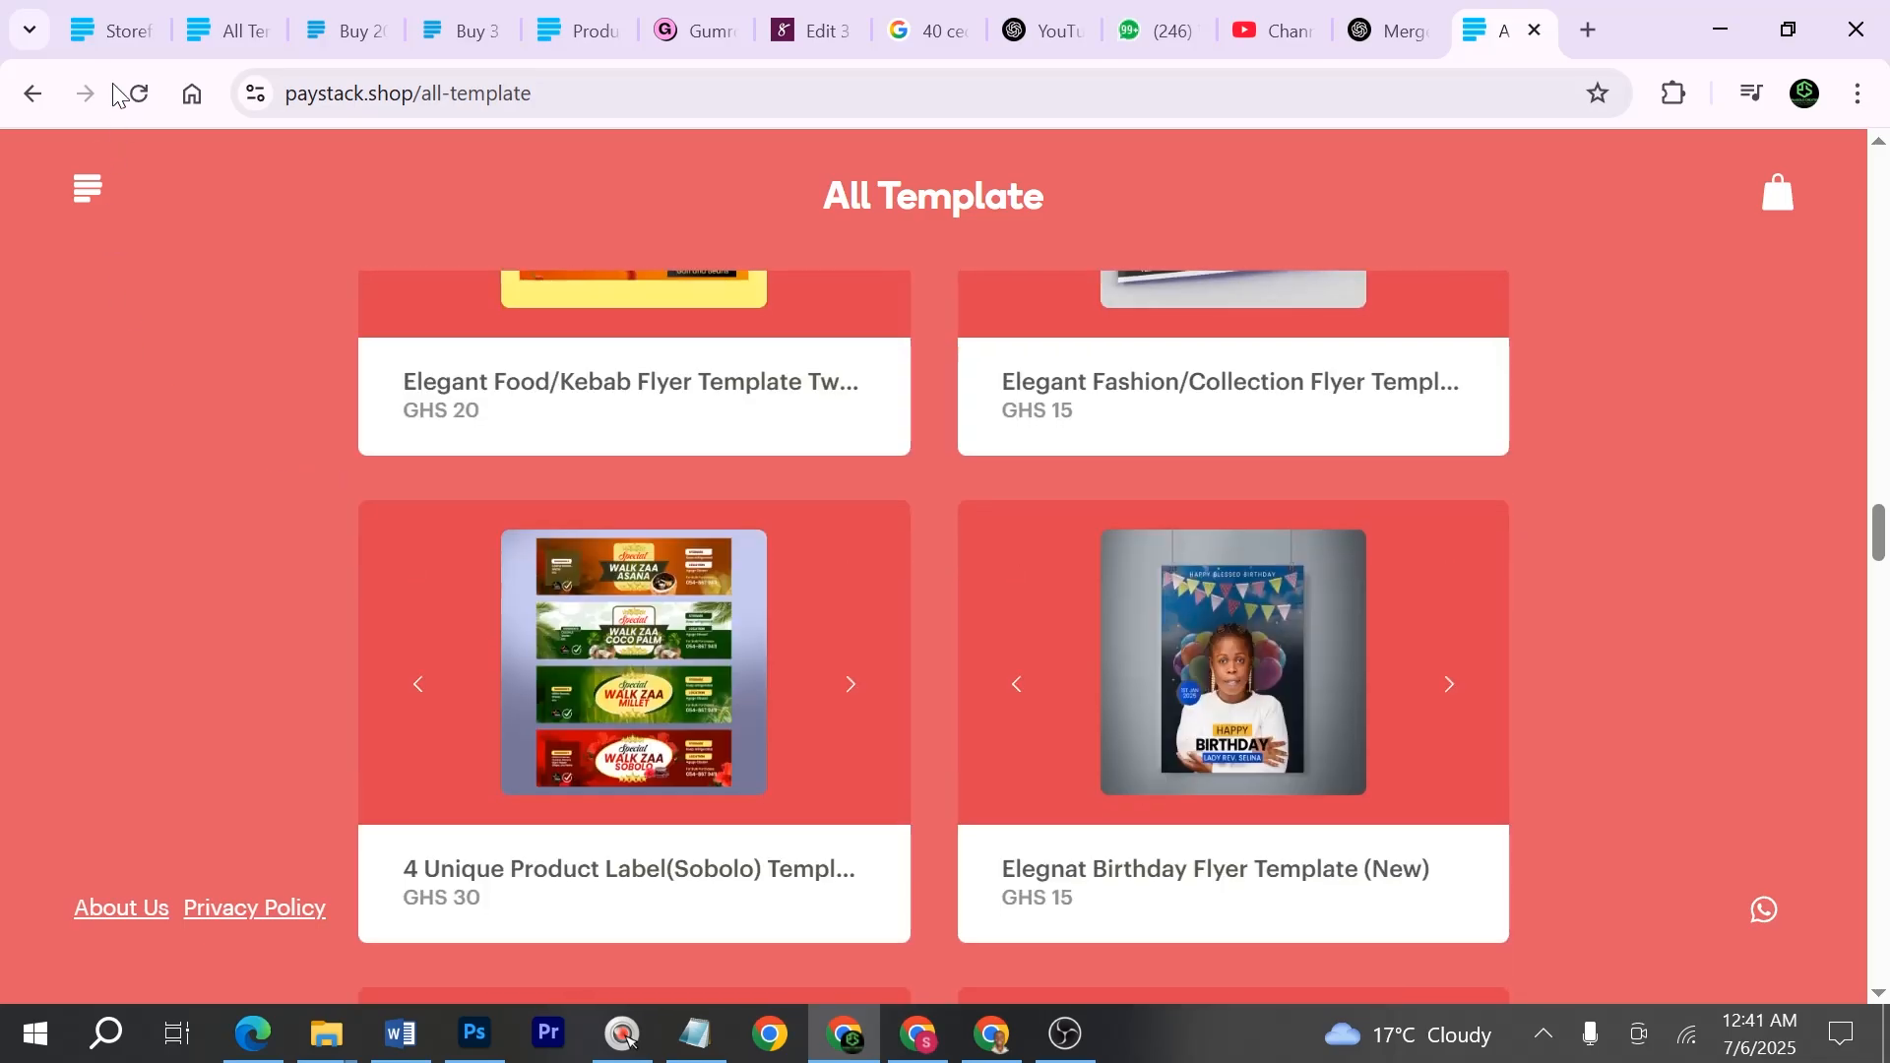
- Go back to the already open store pages and view the preview images of the 20 Elegant Bundle Church Flyer Design Template
{"action": "left_click", "coordinate": [225, 30]}
{"action": "scroll", "coordinate": [742, 541], "scroll_direction": "down", "scroll_amount": 5}
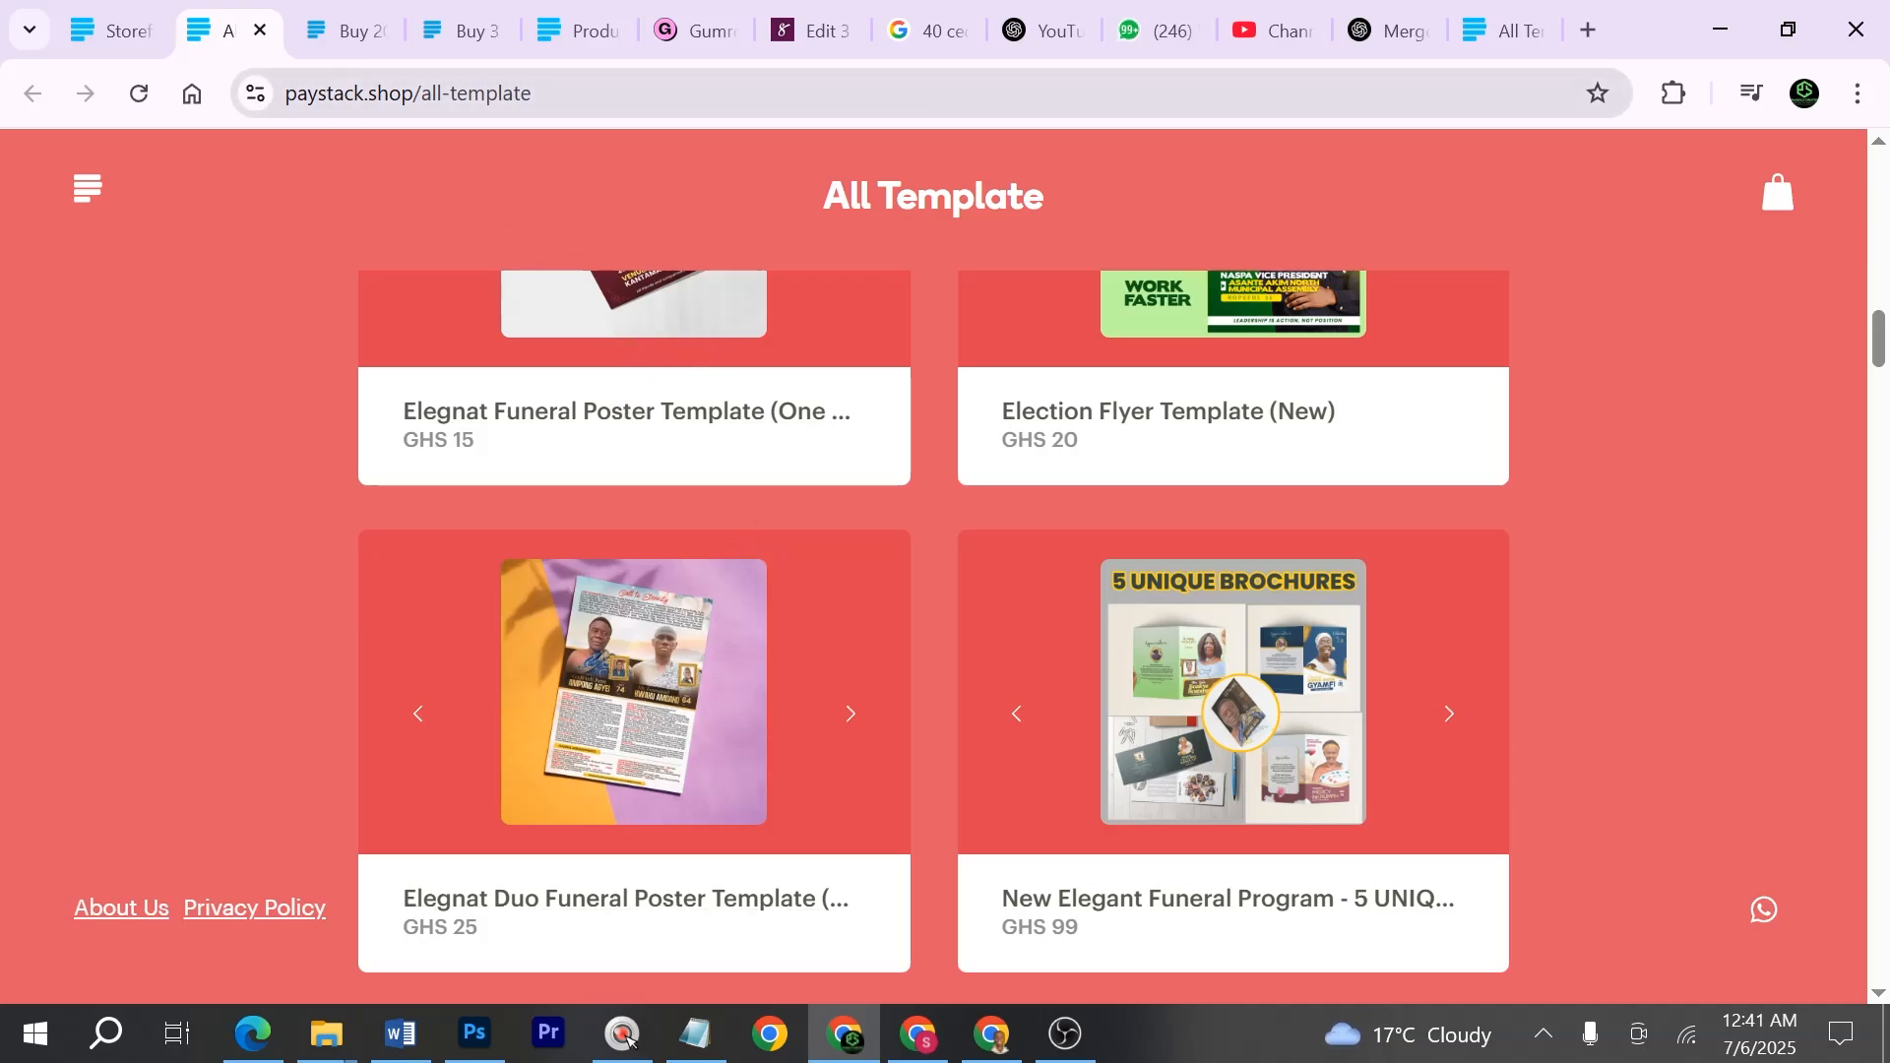
{"action": "left_click", "coordinate": [346, 30]}
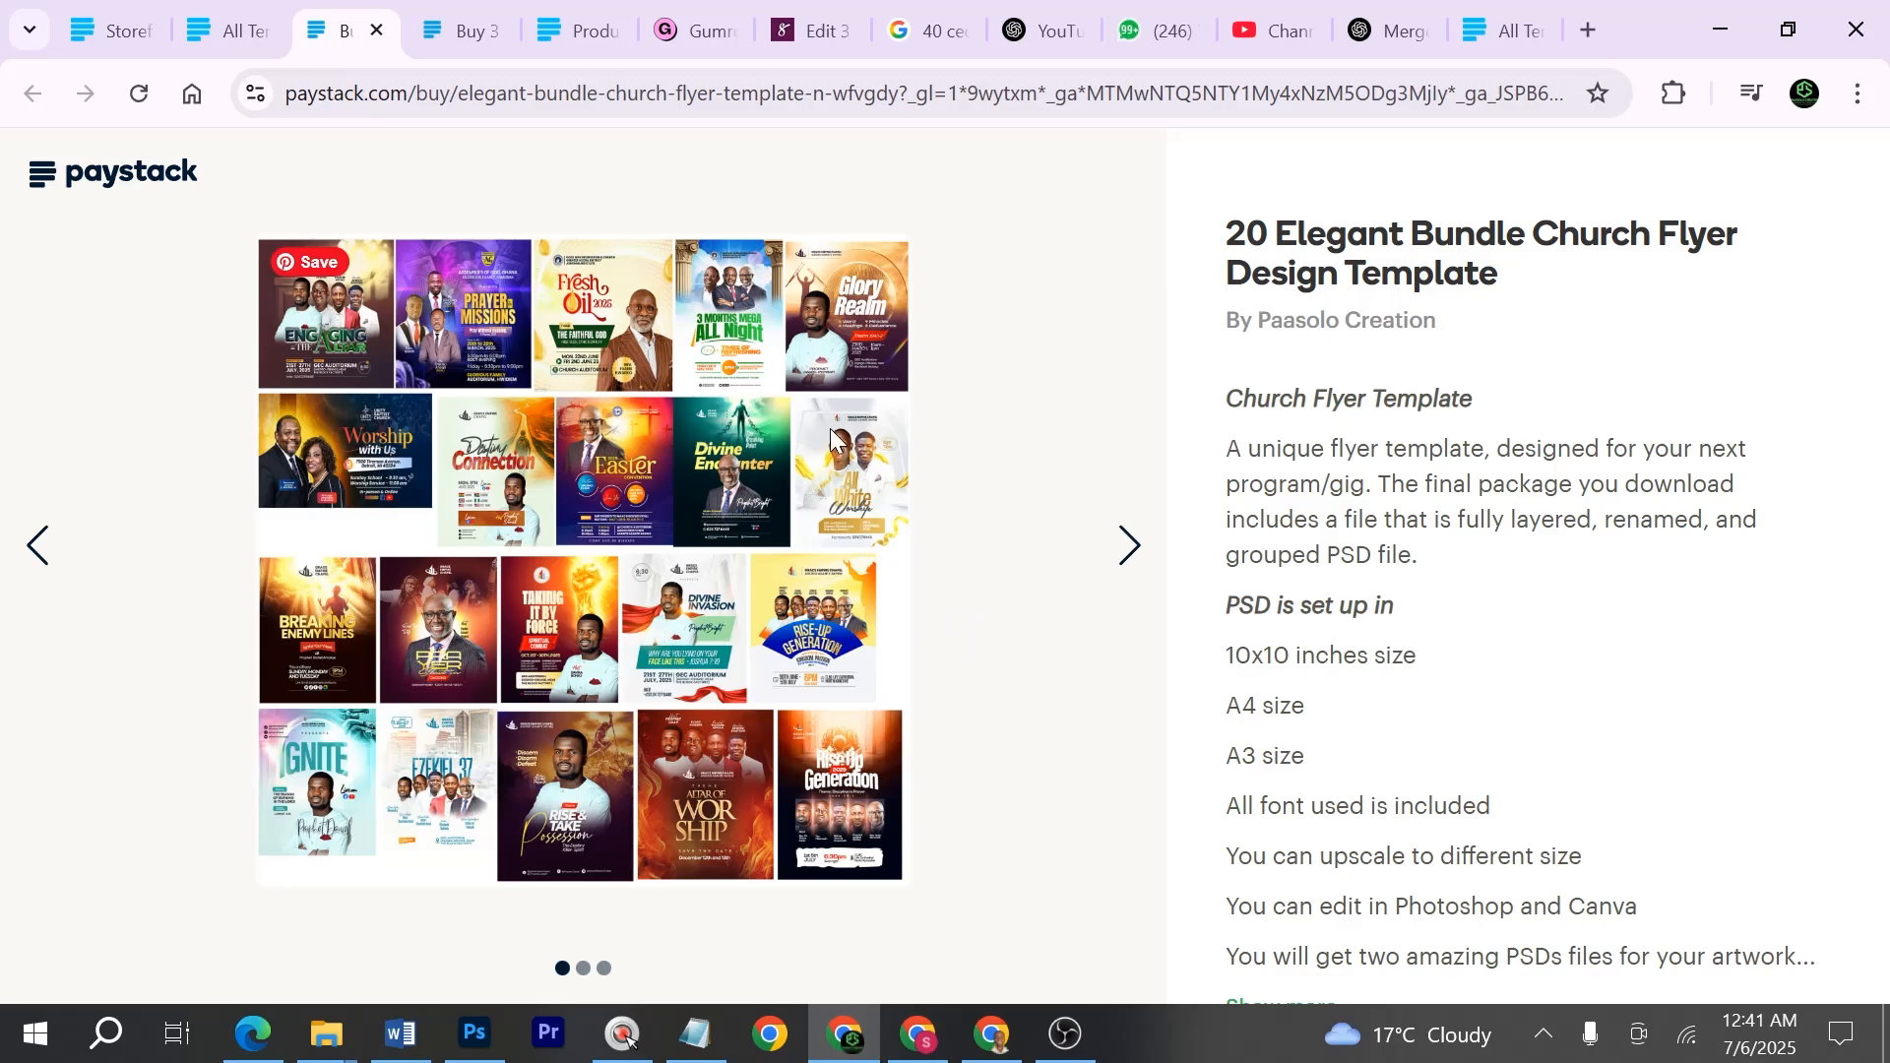
{"action": "left_click", "coordinate": [1126, 569]}
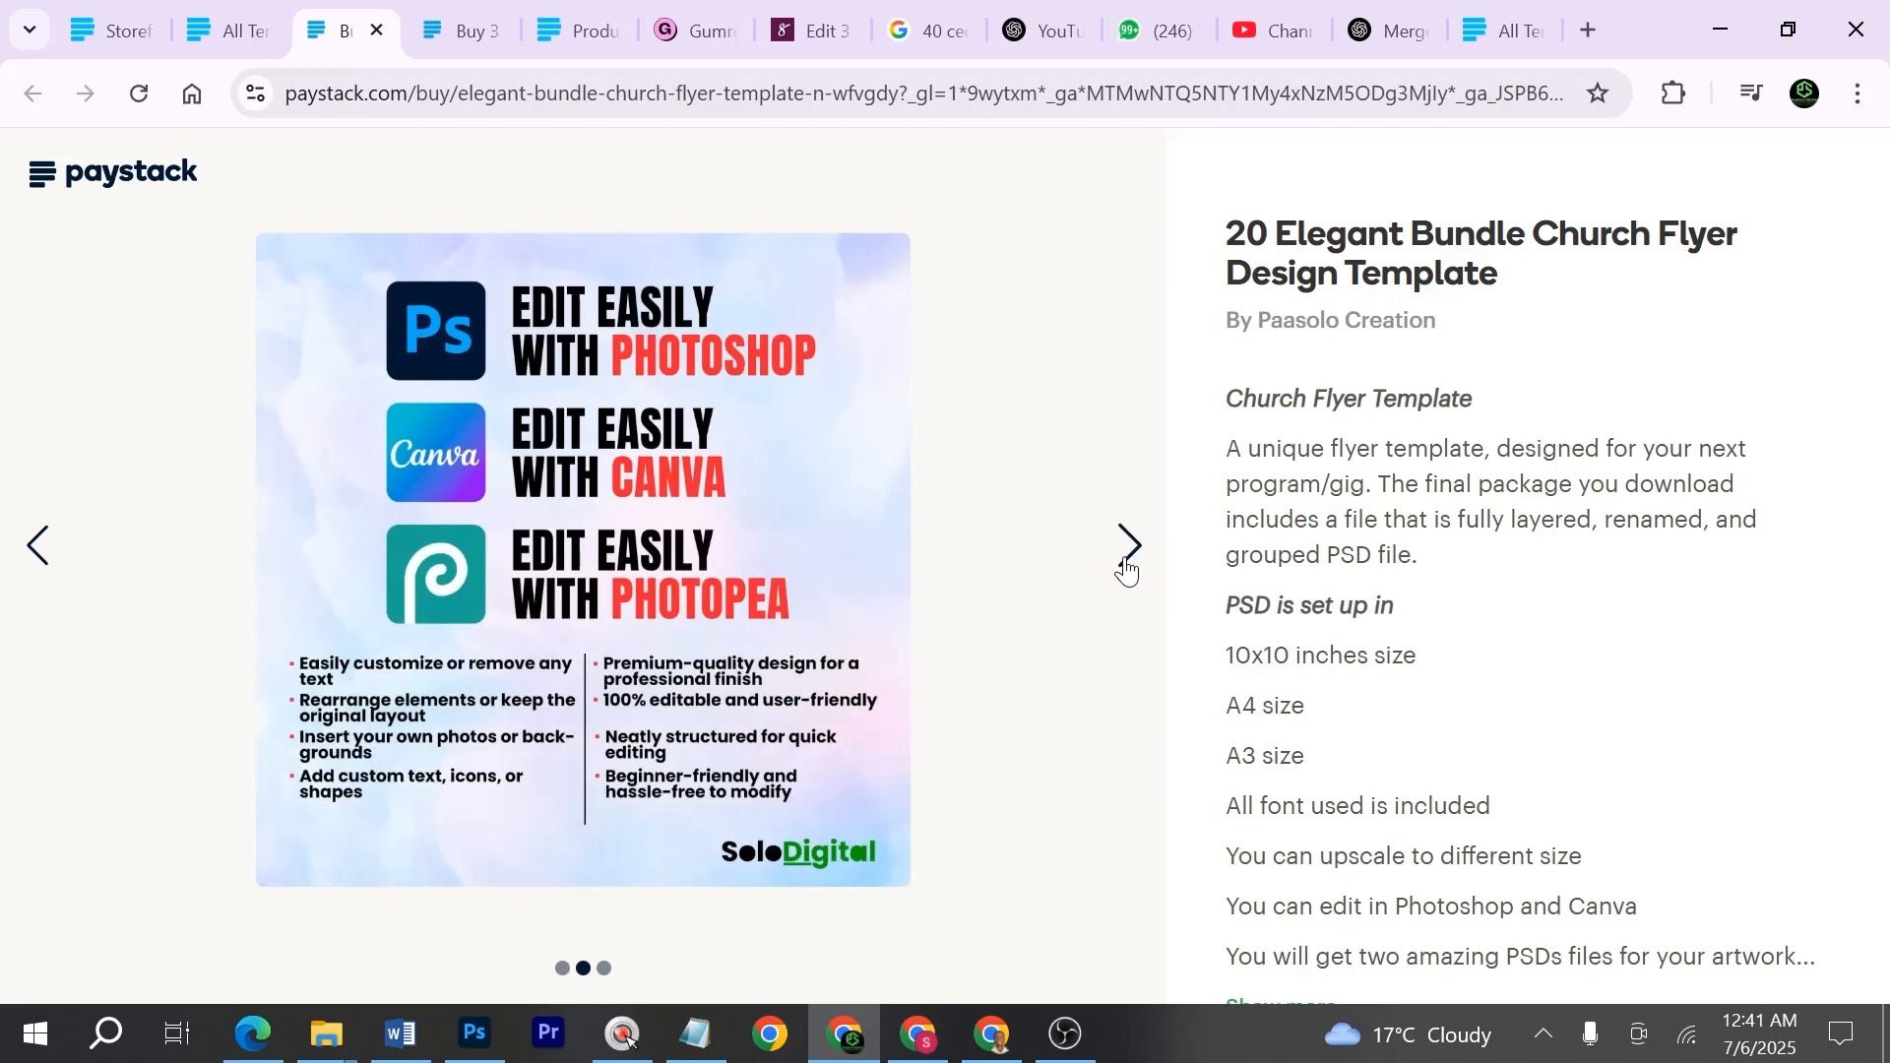
{"action": "left_click", "coordinate": [1127, 569]}
{"action": "left_click", "coordinate": [1127, 568]}
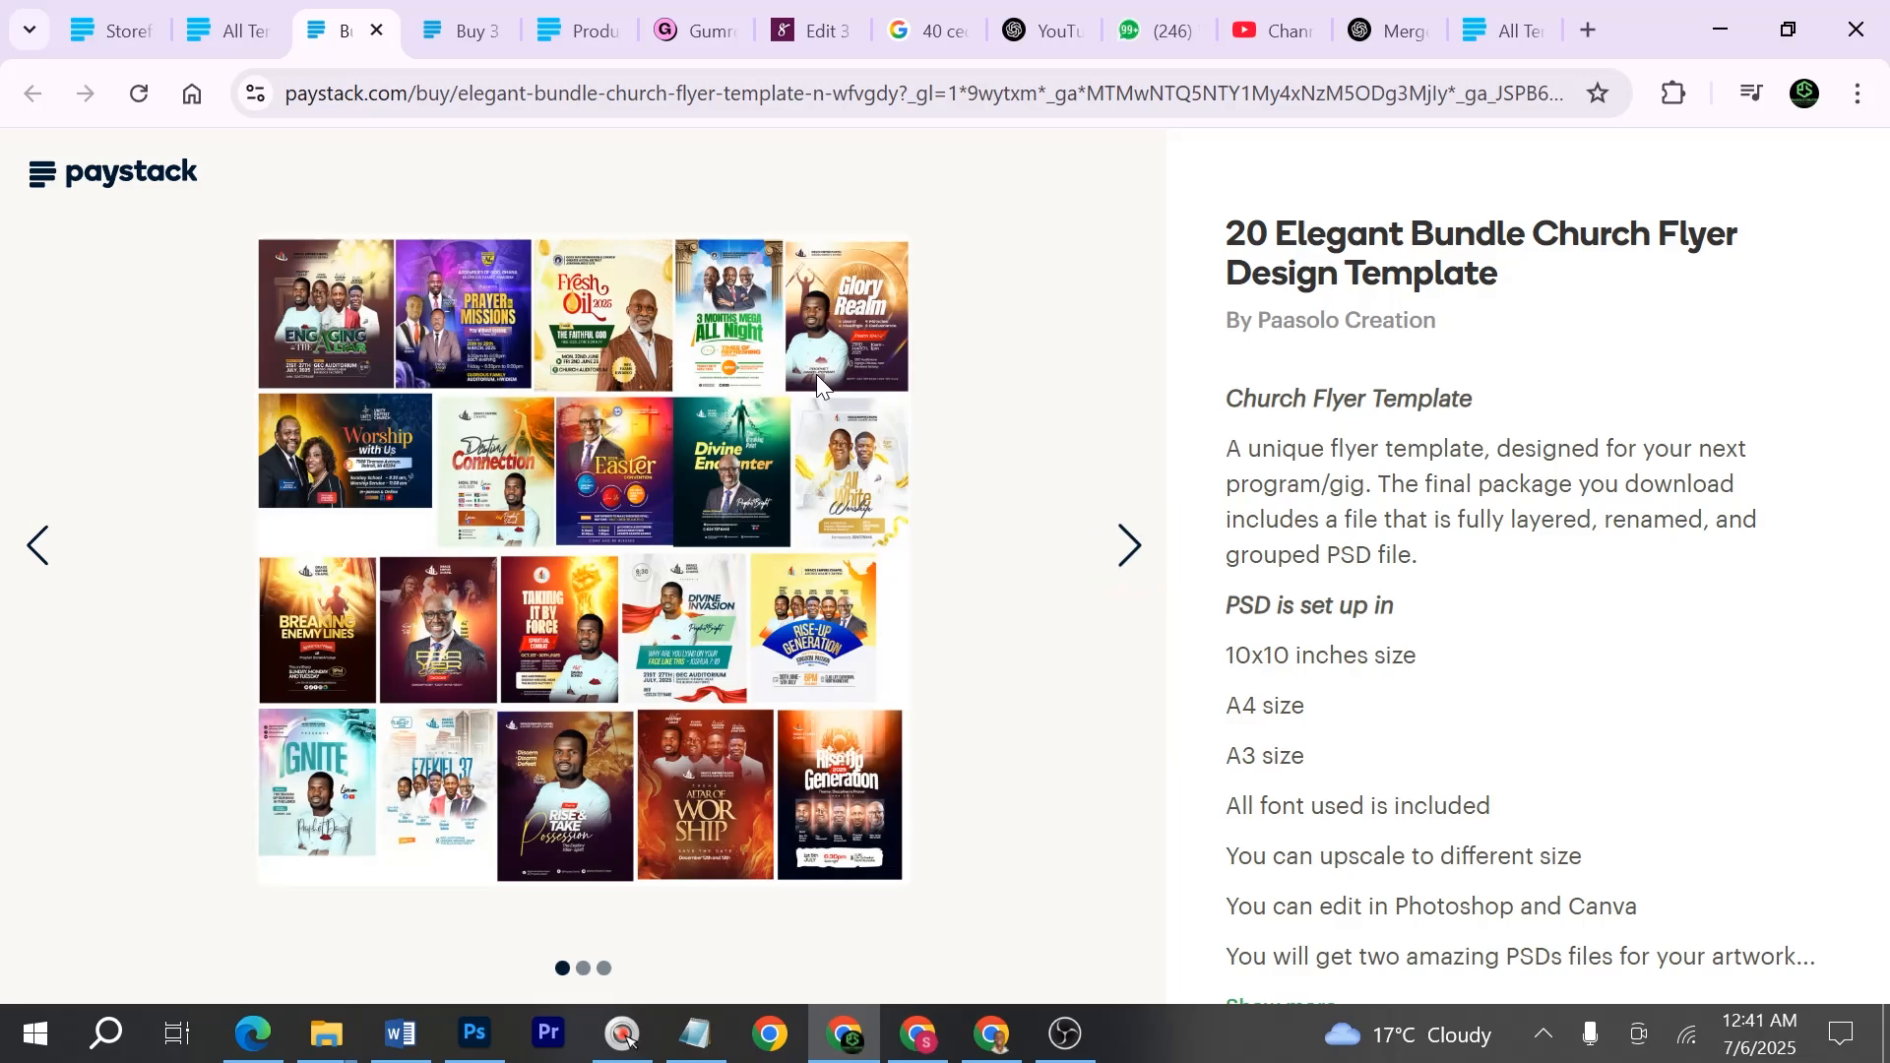
- View all the preview images of the 3 Elegant Bundle Church Flyer Design Template
{"action": "left_click", "coordinate": [451, 30]}
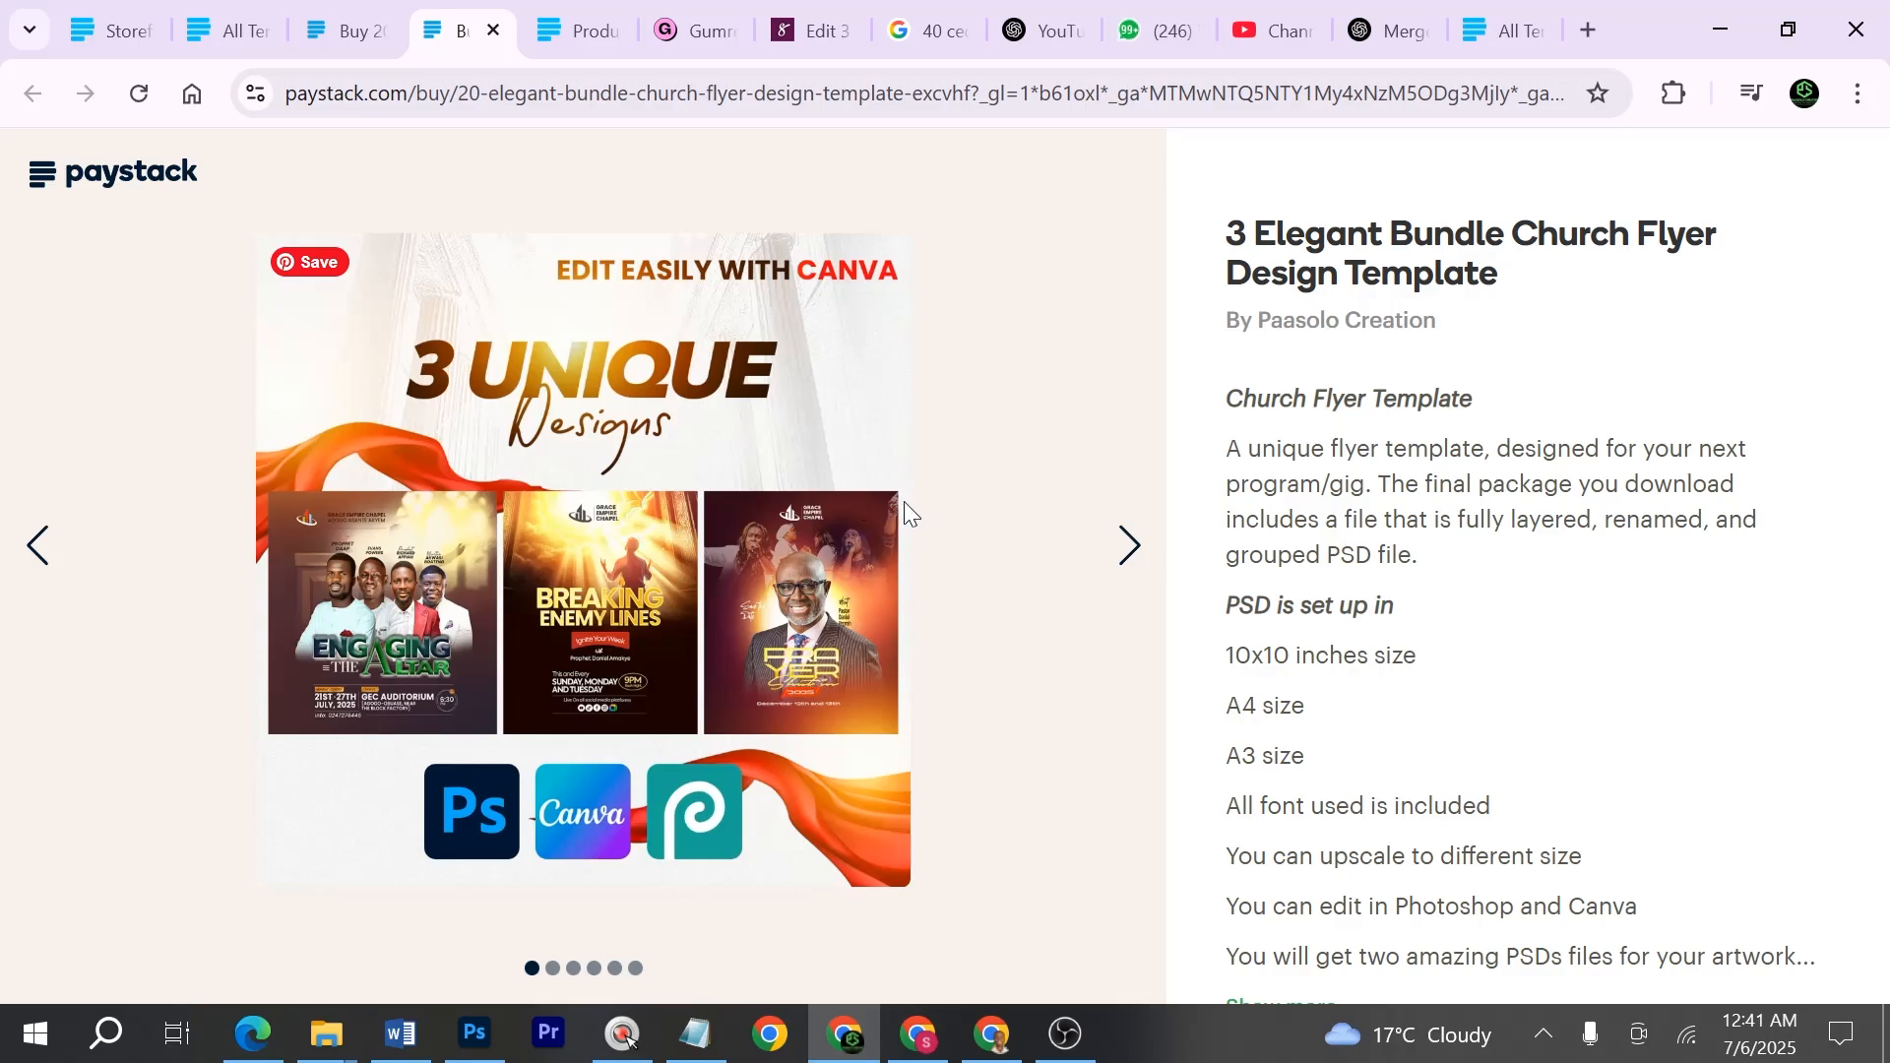
{"action": "left_click", "coordinate": [1127, 547]}
{"action": "left_click", "coordinate": [1126, 547]}
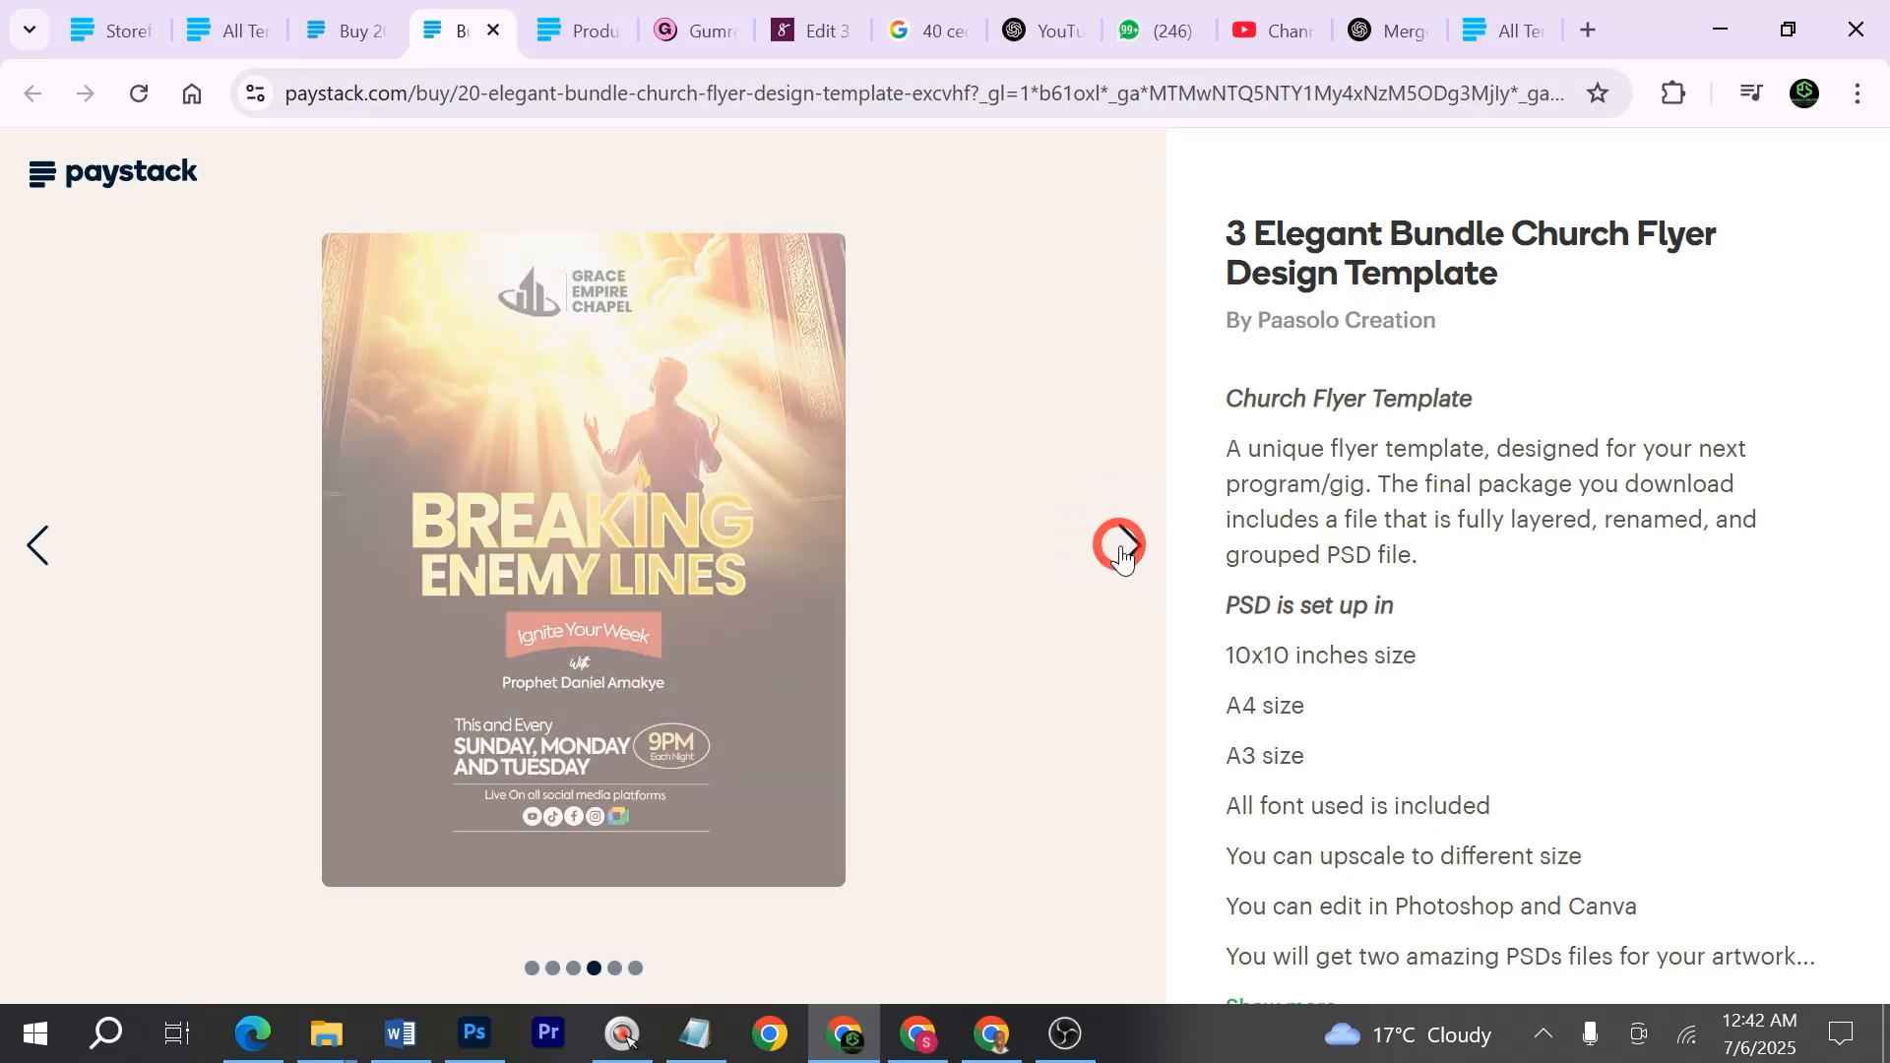
{"action": "left_click", "coordinate": [1125, 549]}
{"action": "left_click", "coordinate": [1124, 550]}
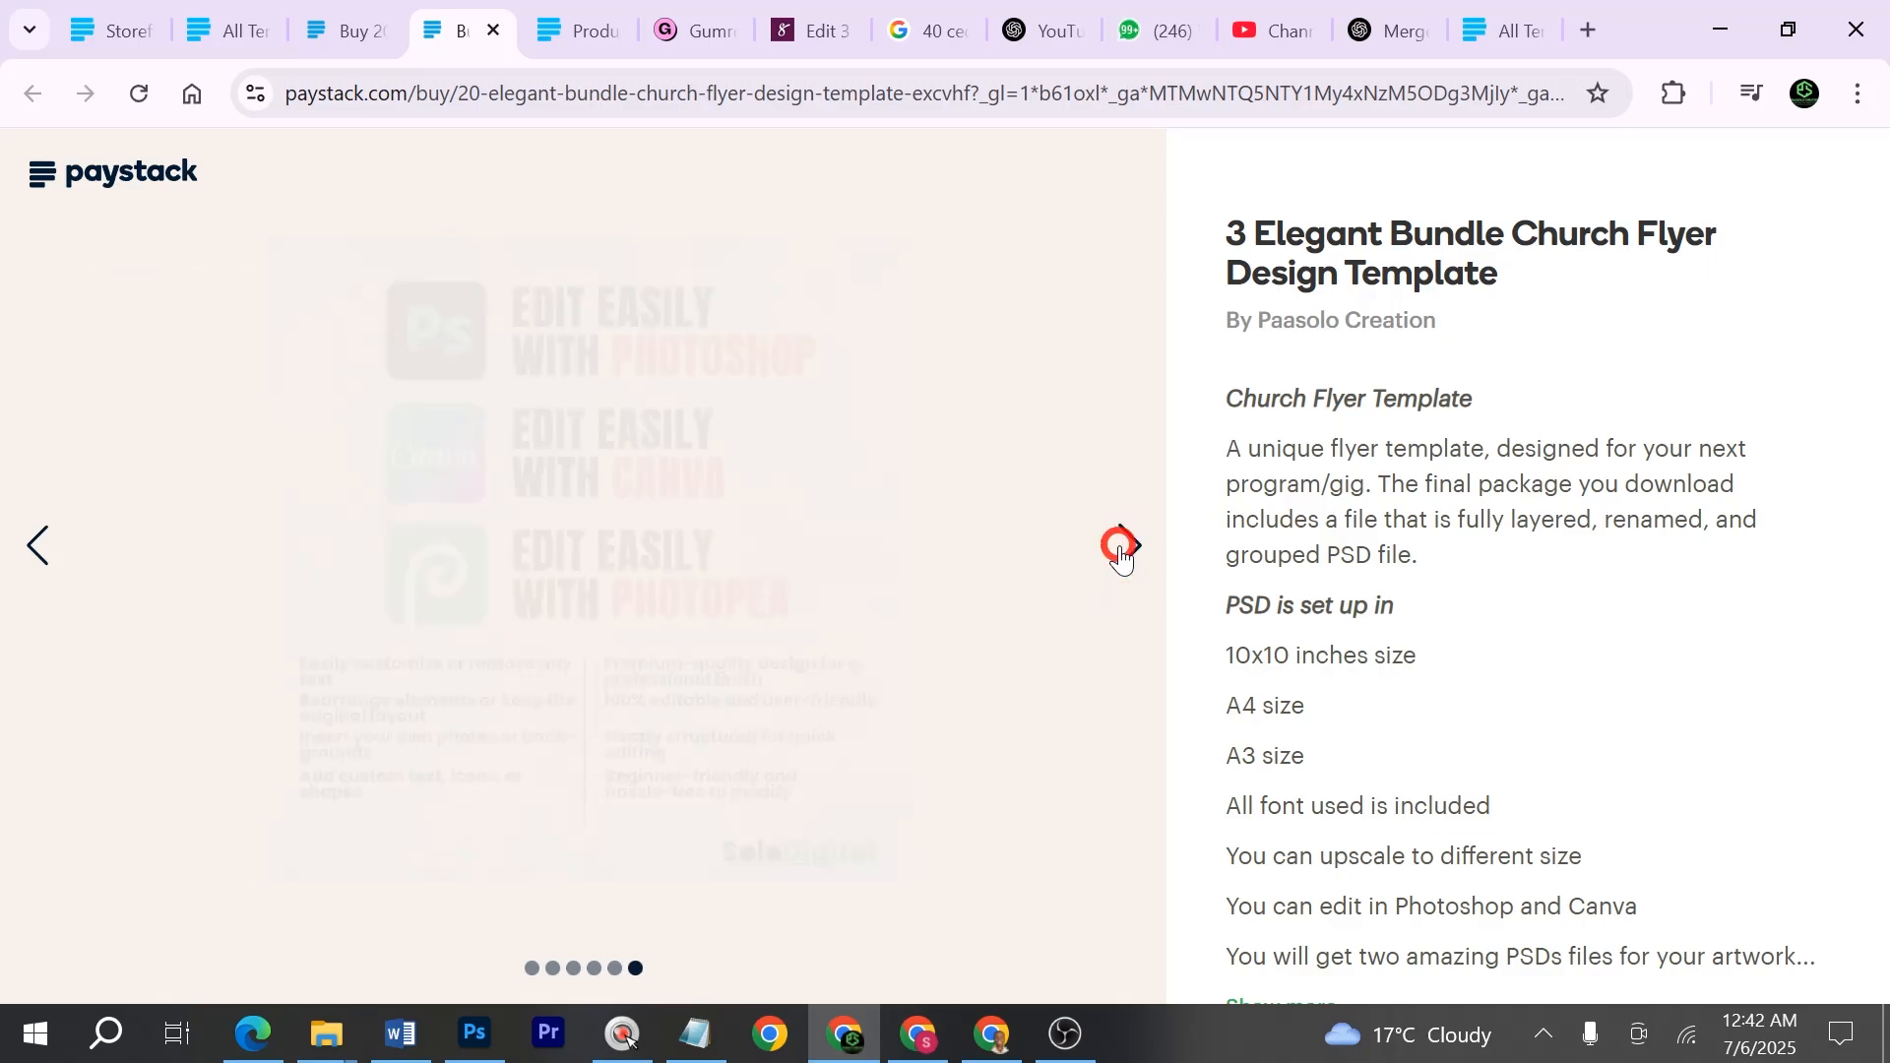
{"action": "left_click", "coordinate": [1122, 552]}
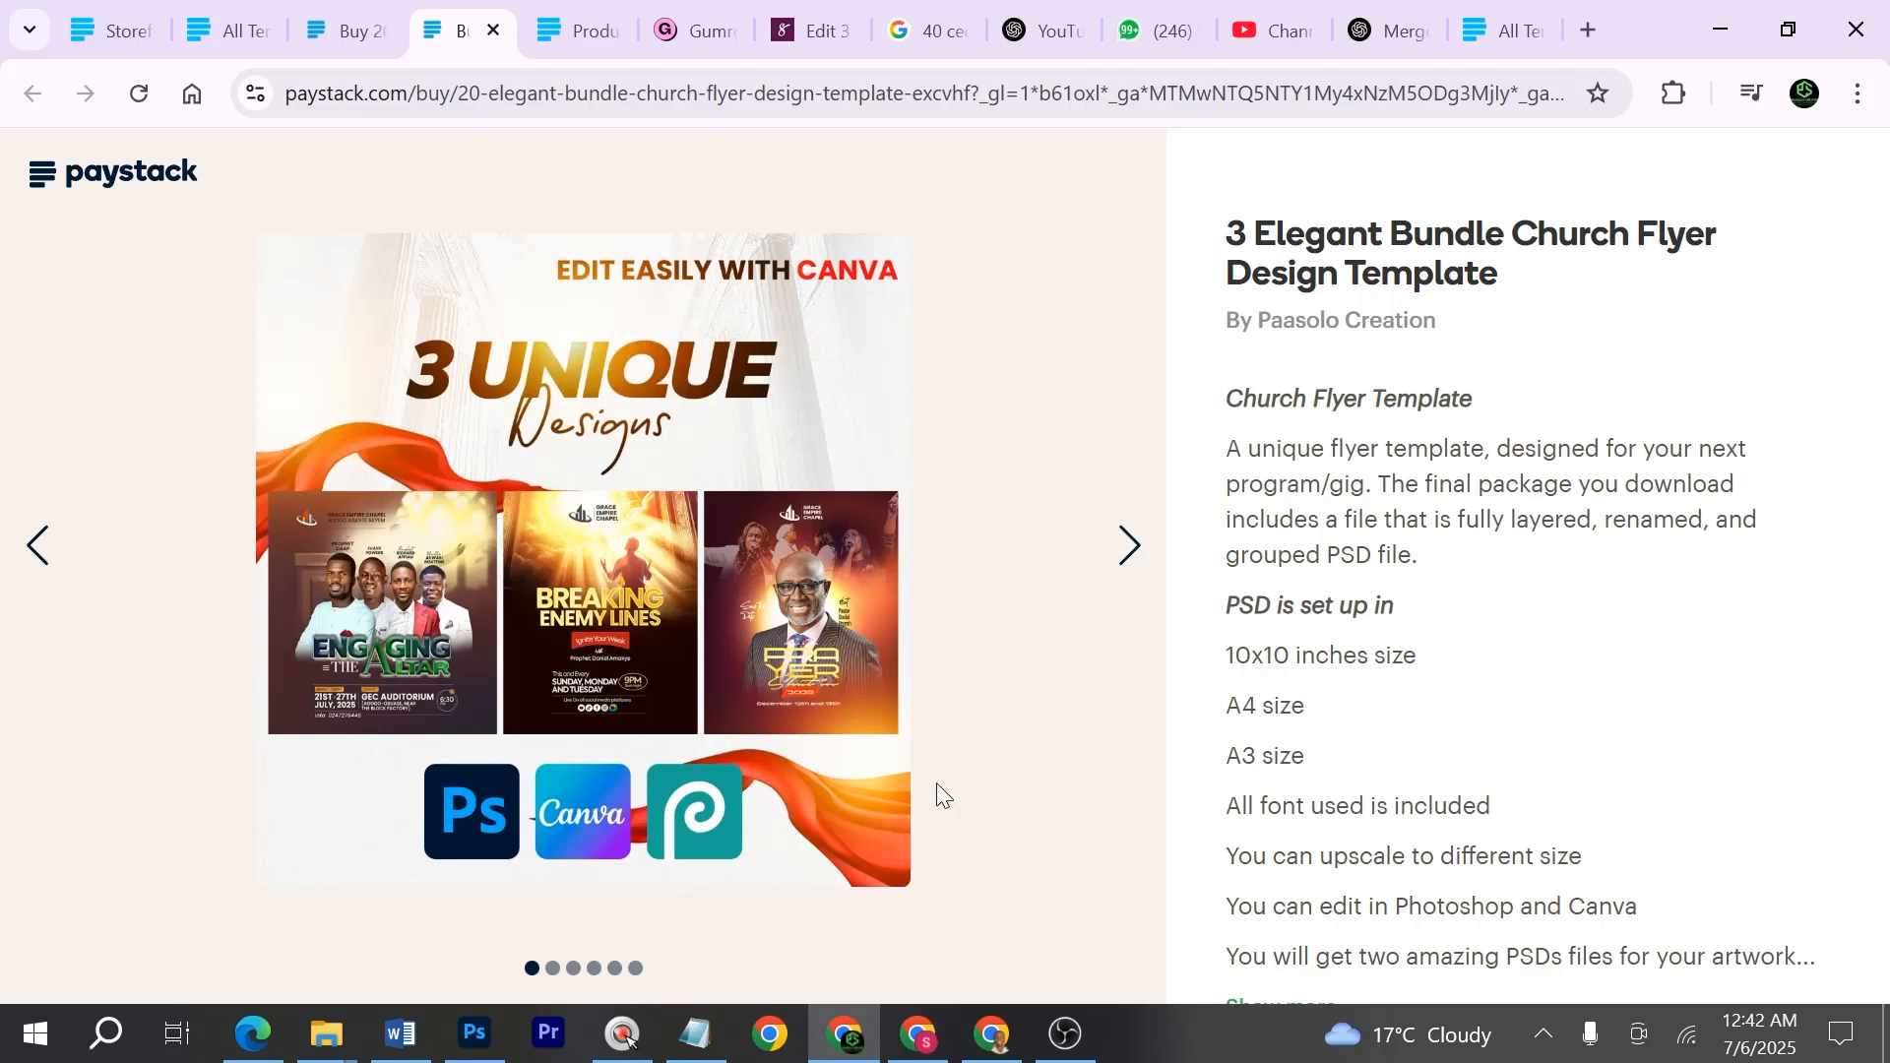
- Place the Layer 0 texture from the Tutorials folder into the blank Photoshop document, scaled to about 85.64% to cover the canvas
{"action": "left_click", "coordinate": [473, 1033]}
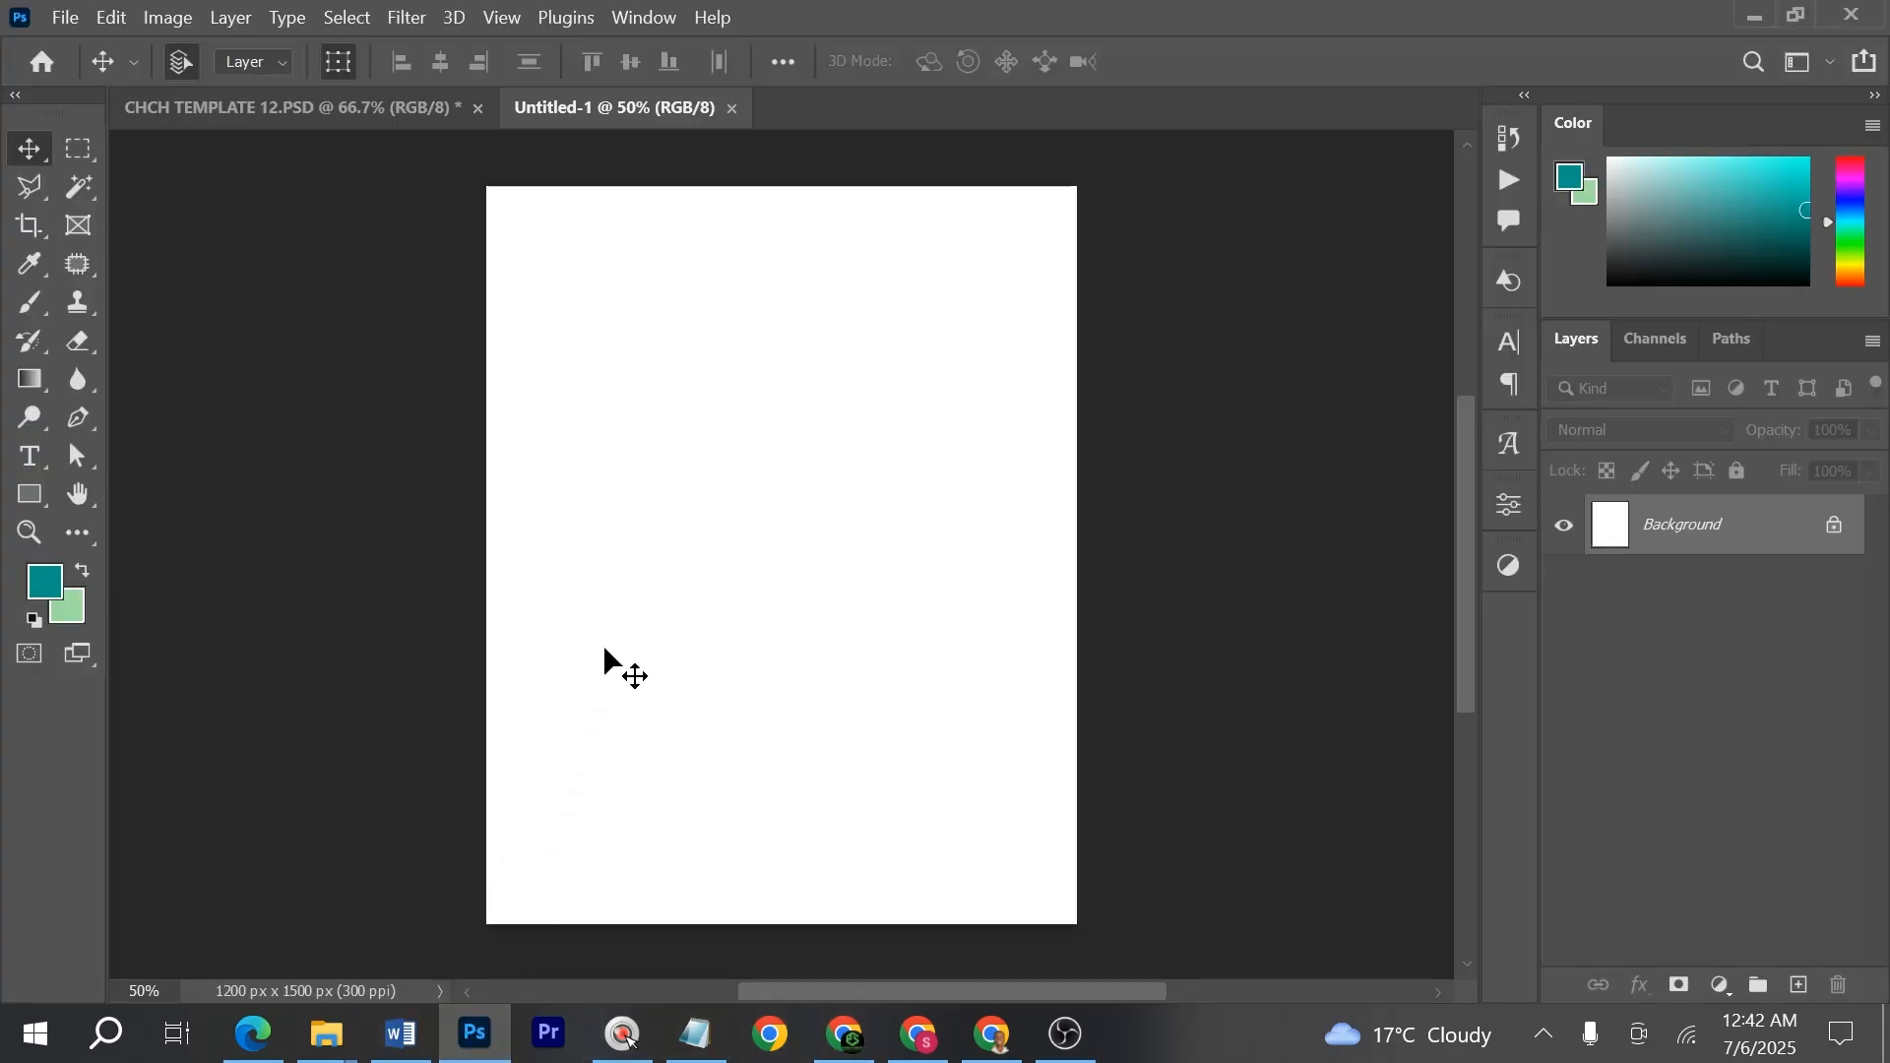
{"action": "mouse_move", "coordinate": [325, 1039]}
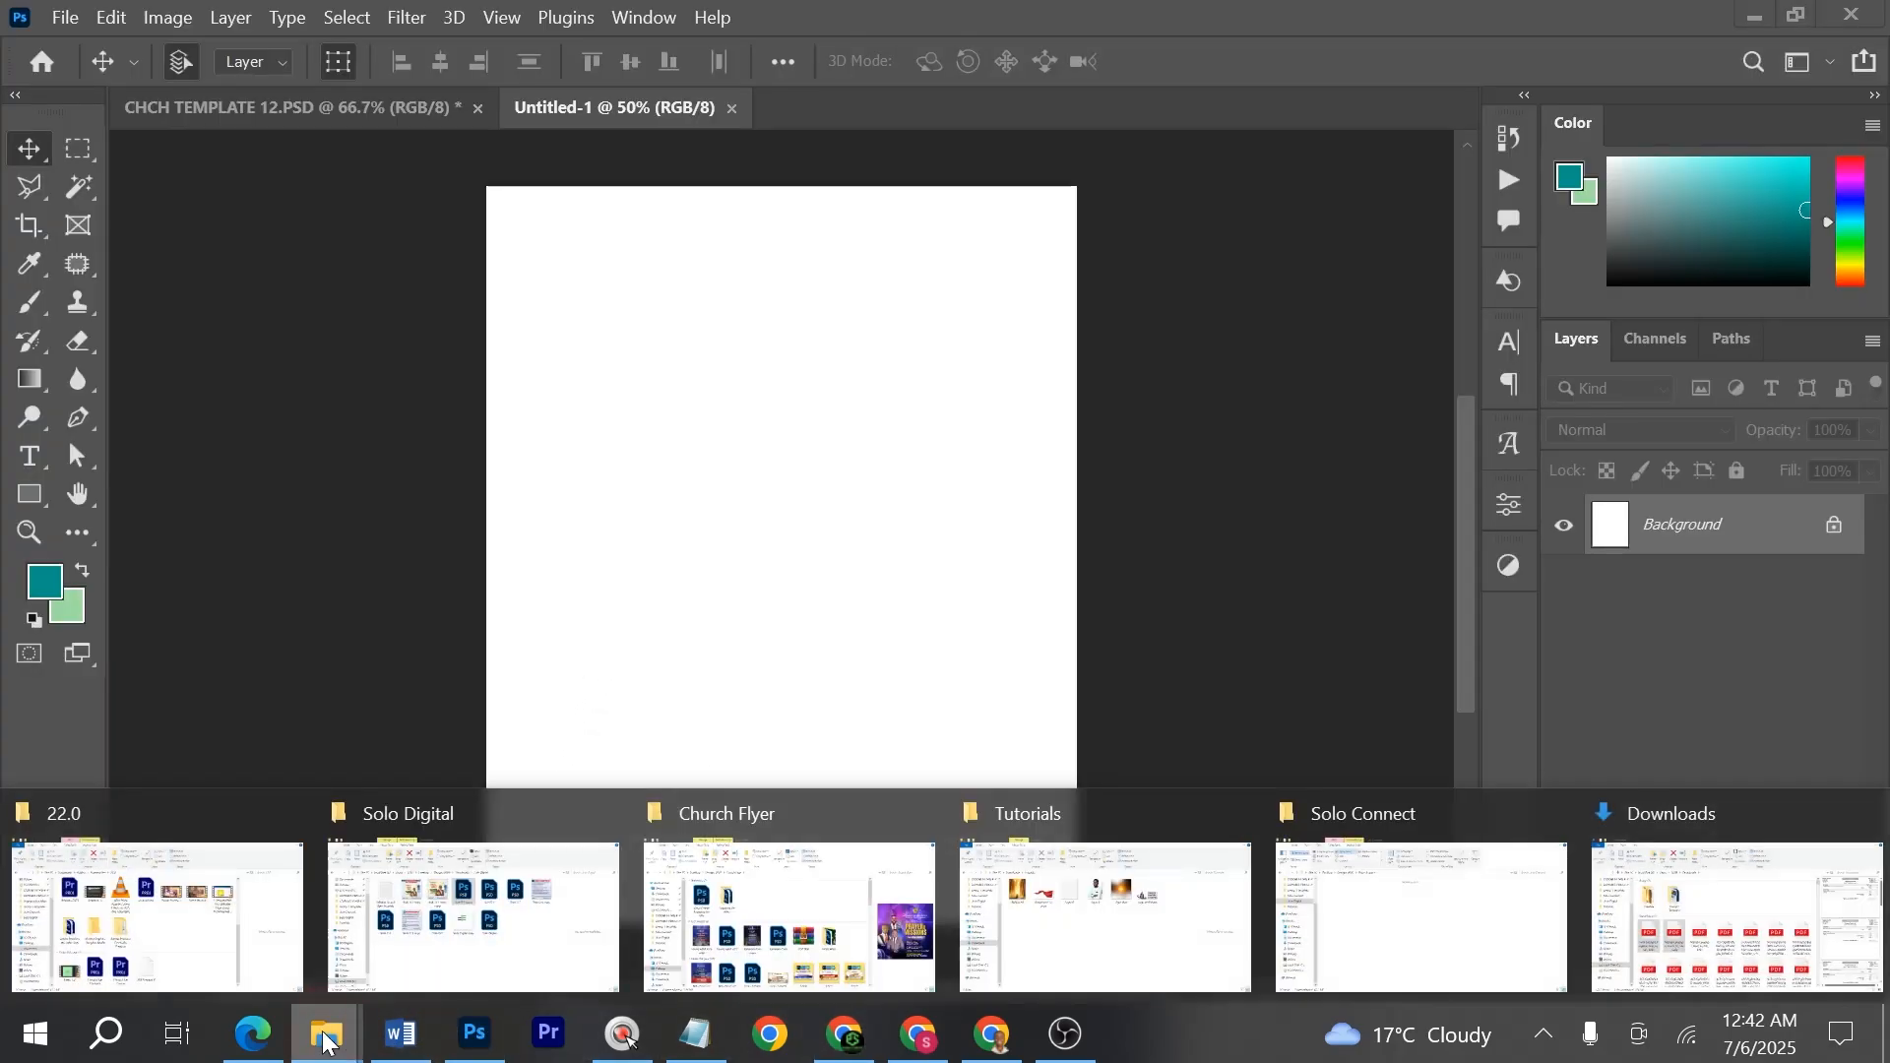
{"action": "left_click", "coordinate": [1103, 915]}
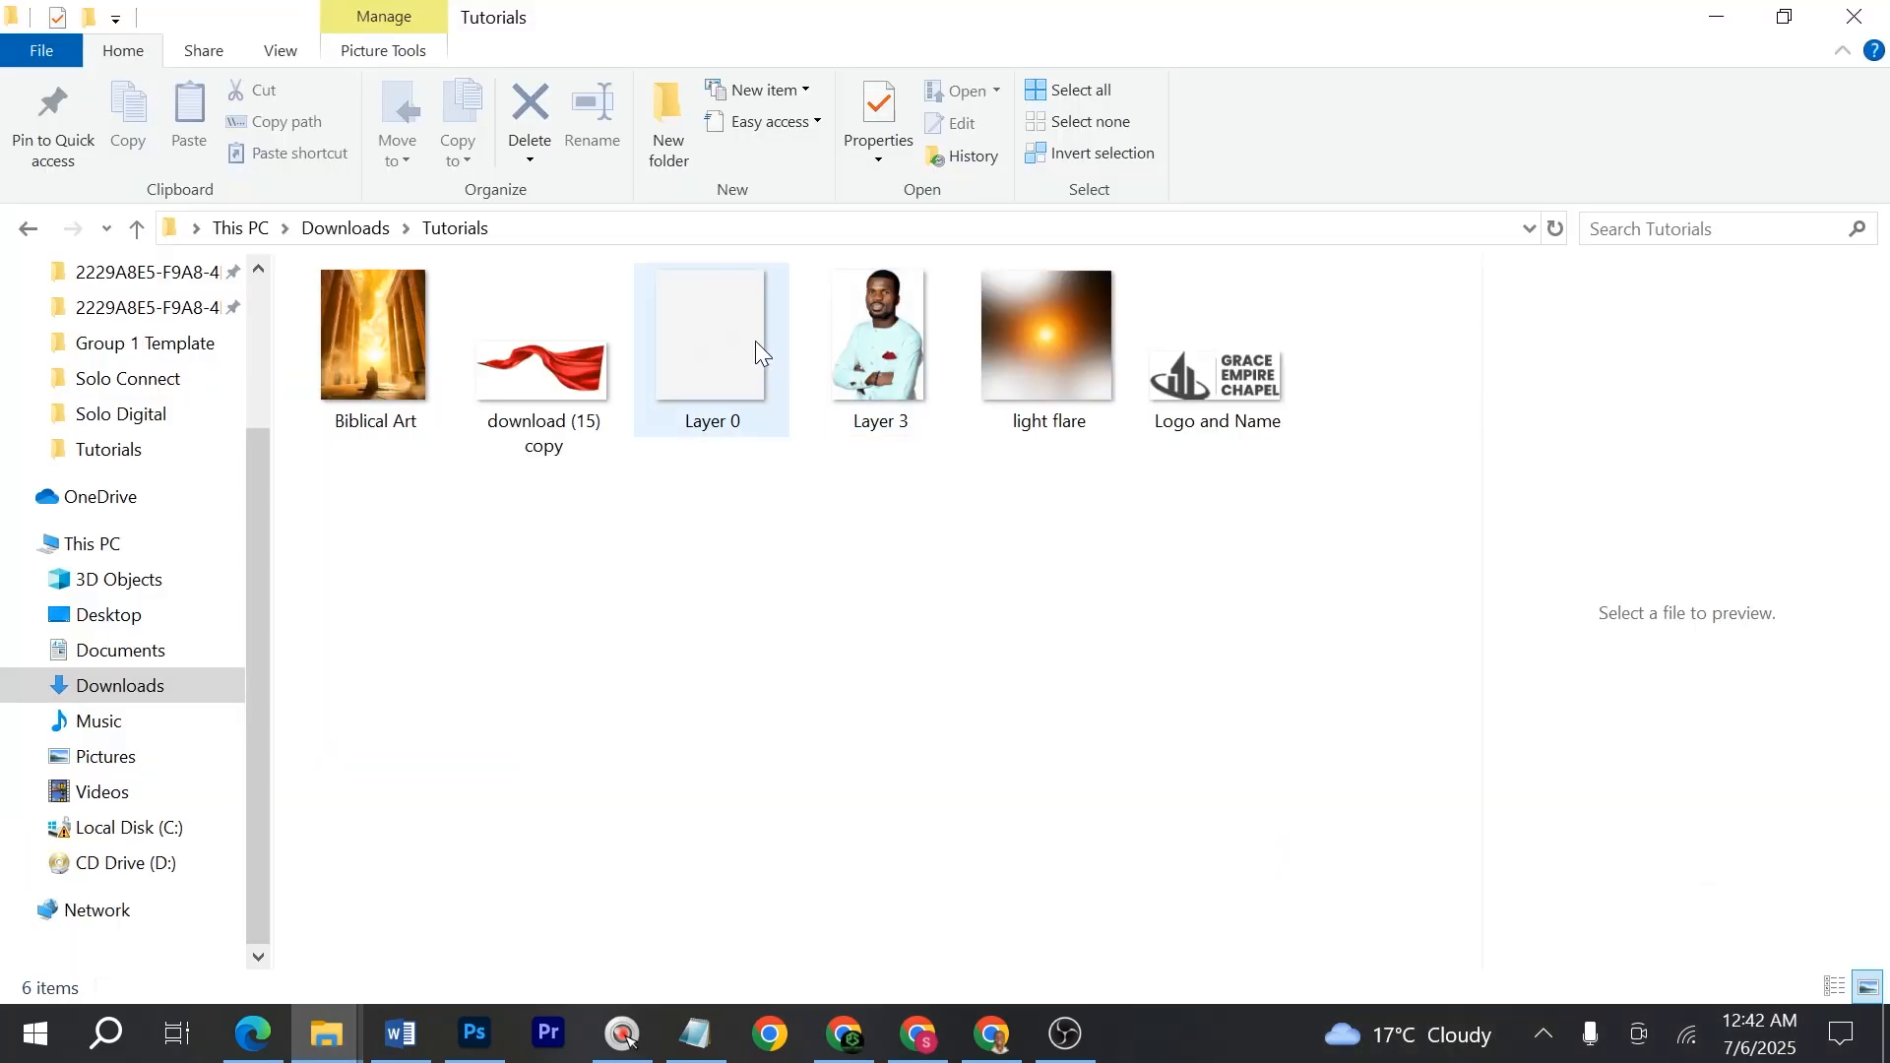
{"action": "left_click_drag", "start_coordinate": [754, 340], "coordinate": [585, 753]}
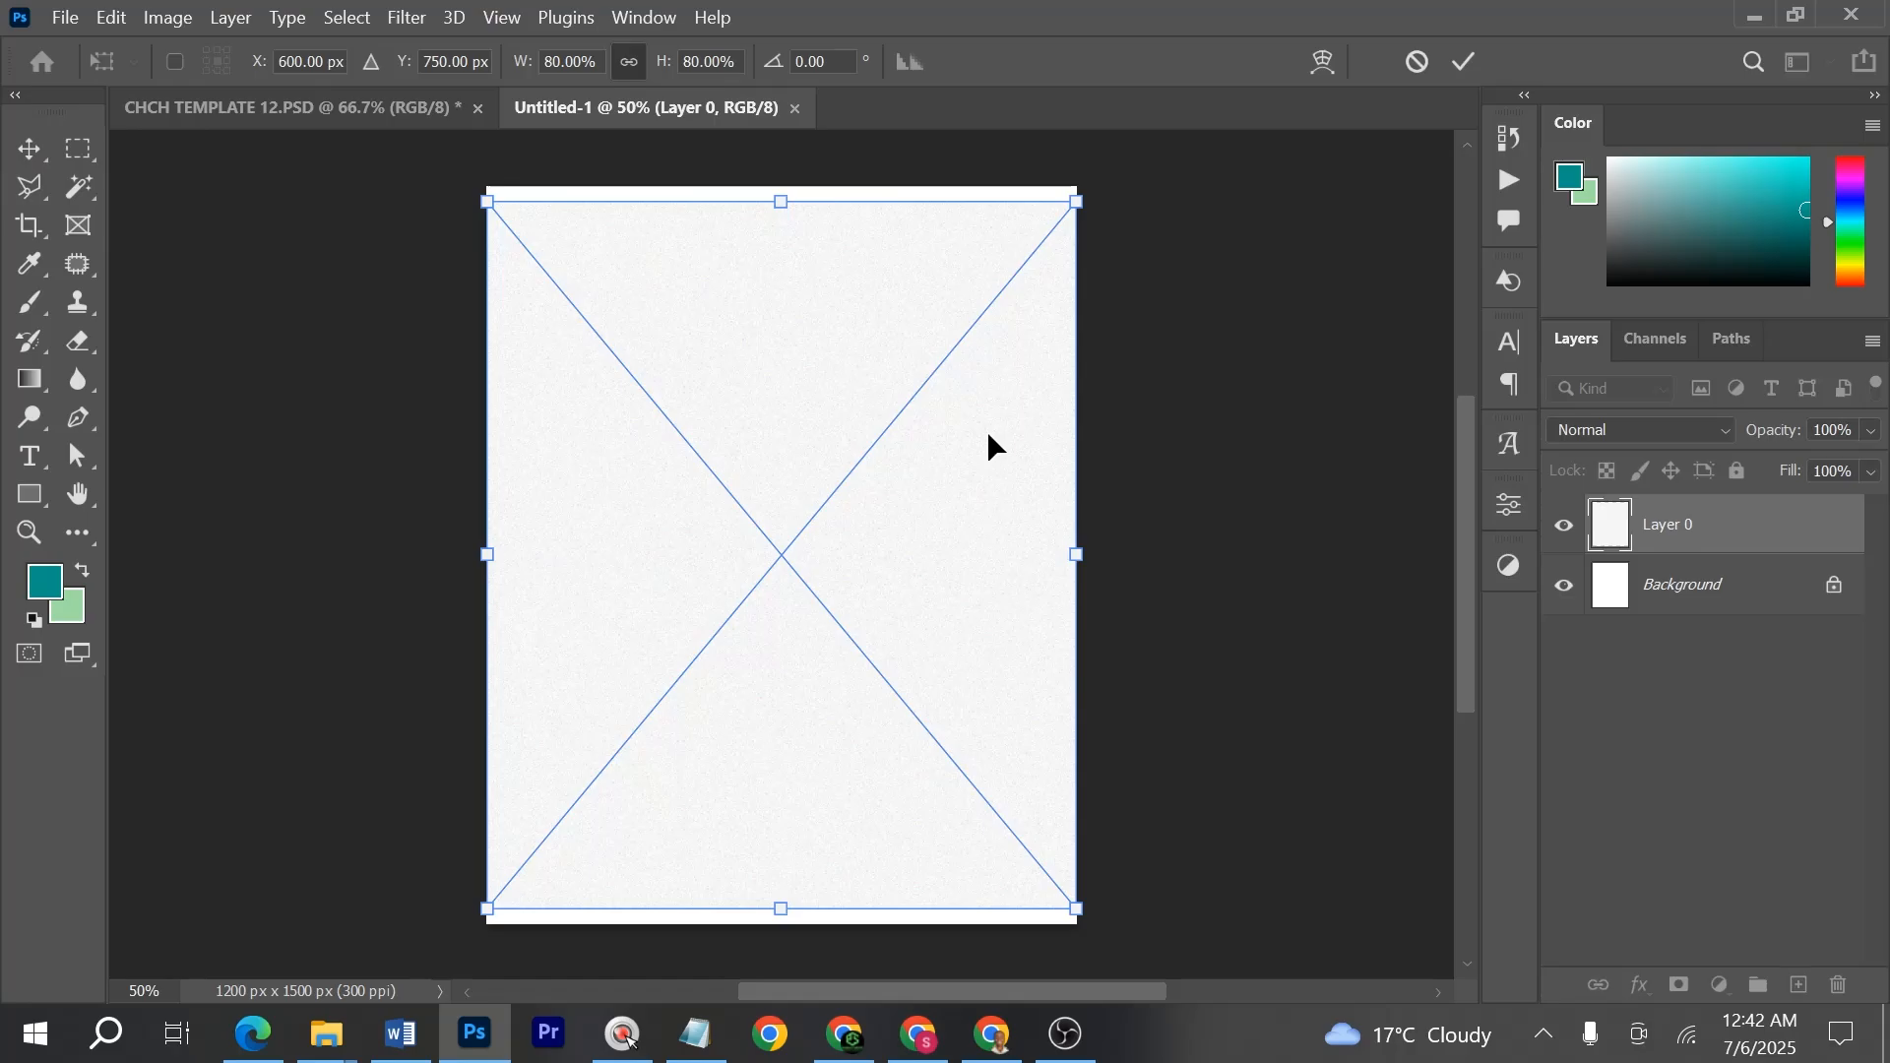
{"action": "left_click_drag", "start_coordinate": [1075, 203], "coordinate": [1094, 175]}
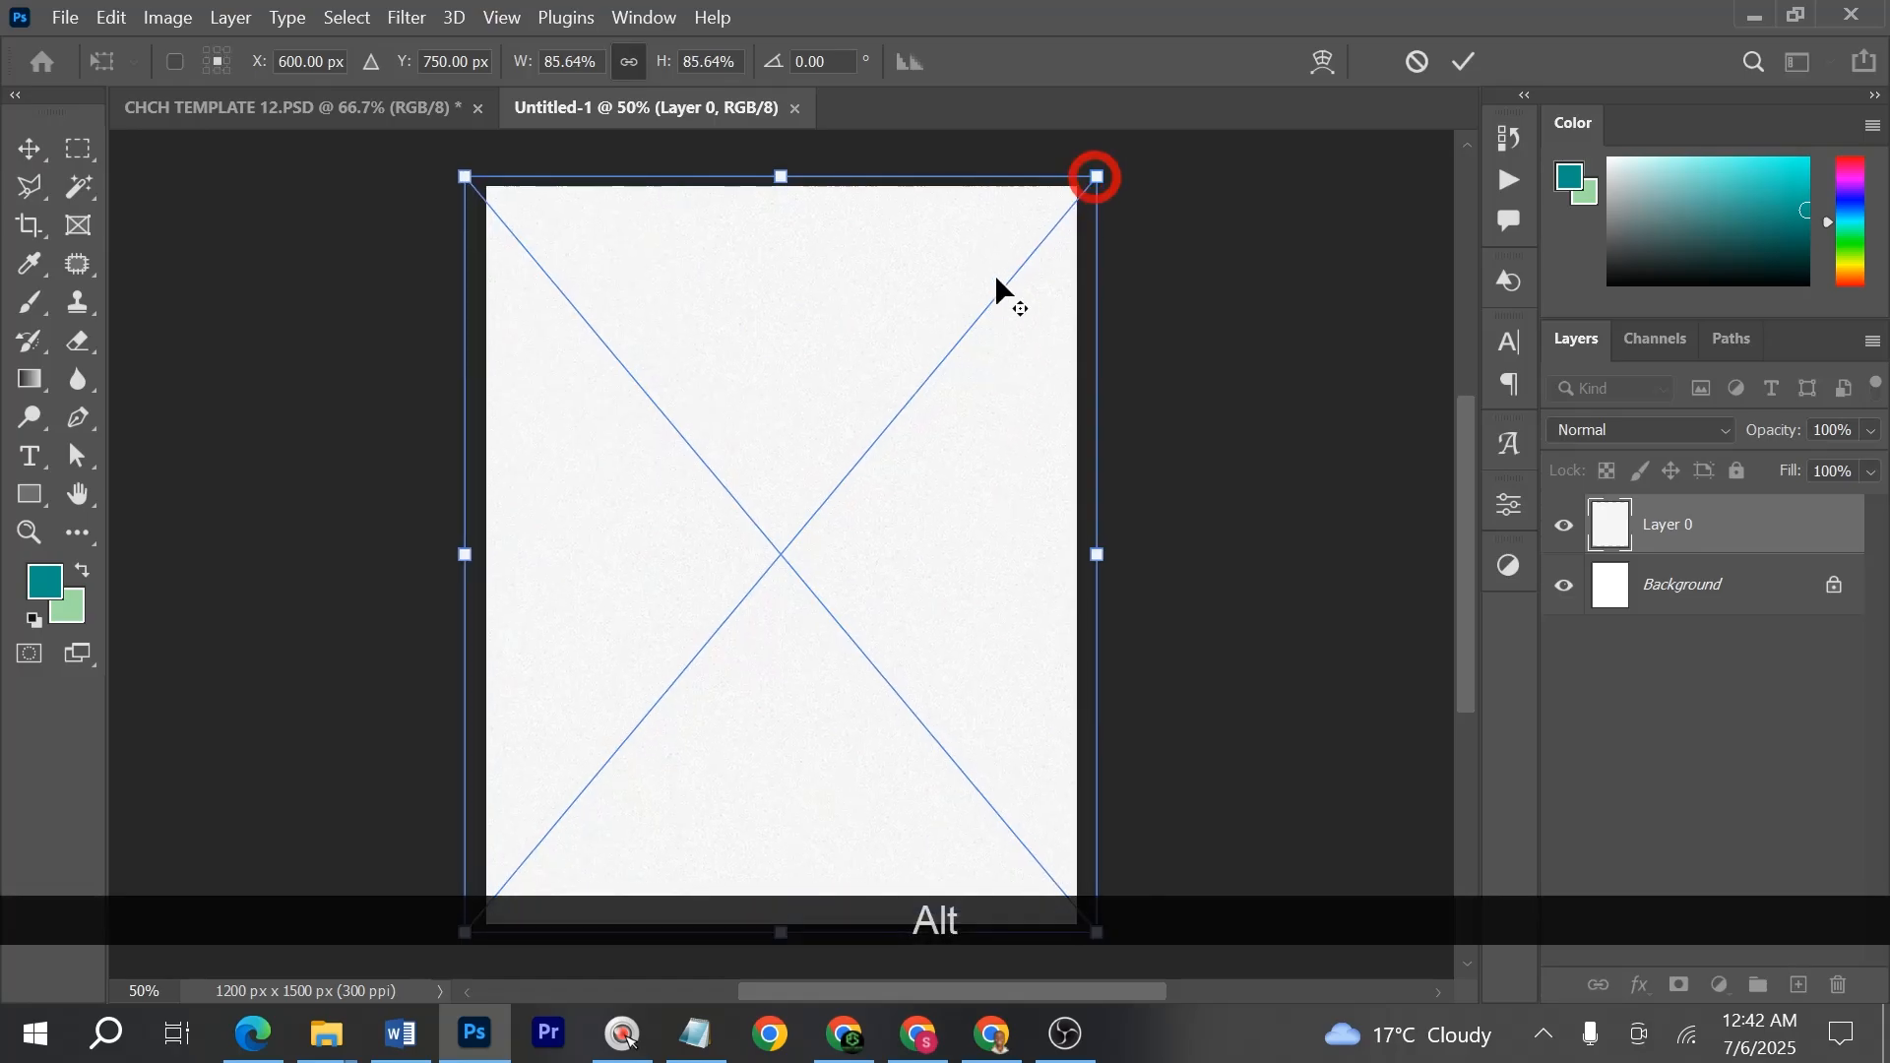
{"action": "left_click", "coordinate": [983, 283]}
{"action": "left_click", "coordinate": [1264, 323]}
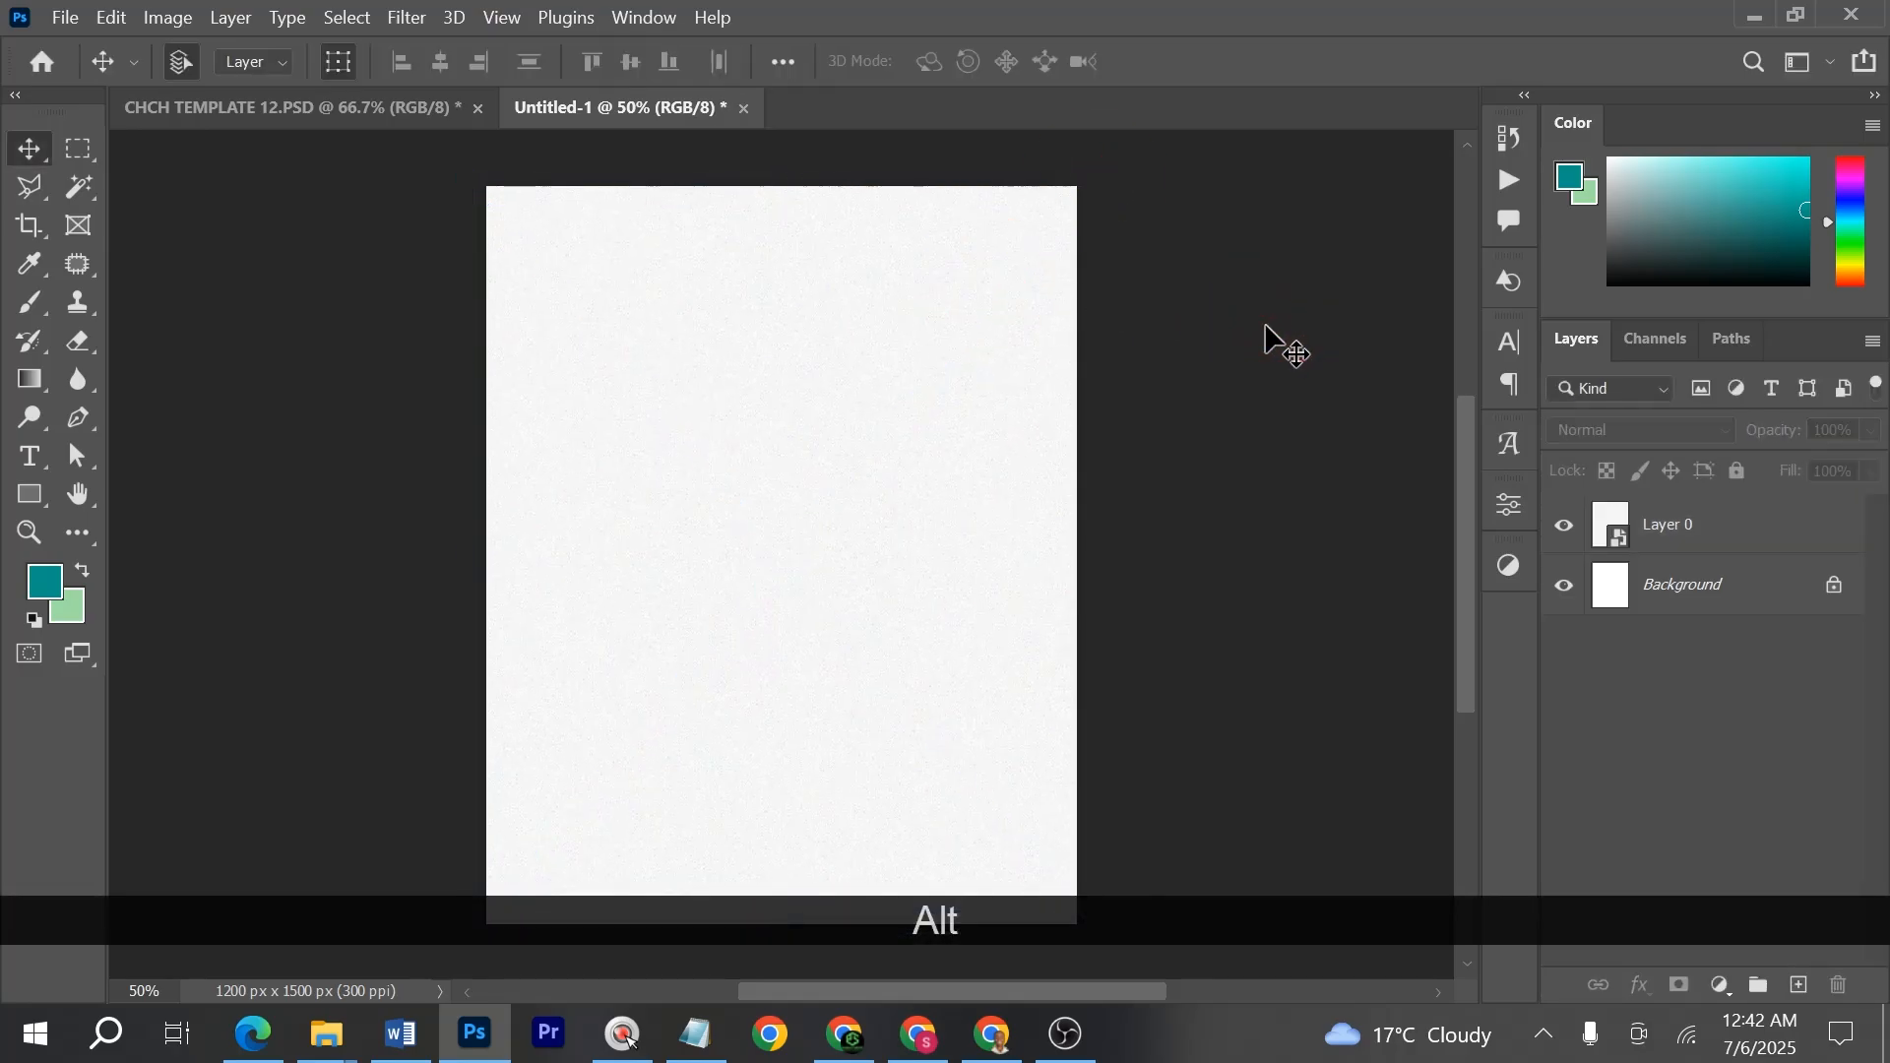
- Place the Biblical Art image from the Tutorials folder on top of the Layer 0 texture
{"action": "key", "text": "alt+Tab"}
{"action": "left_click", "coordinate": [378, 359]}
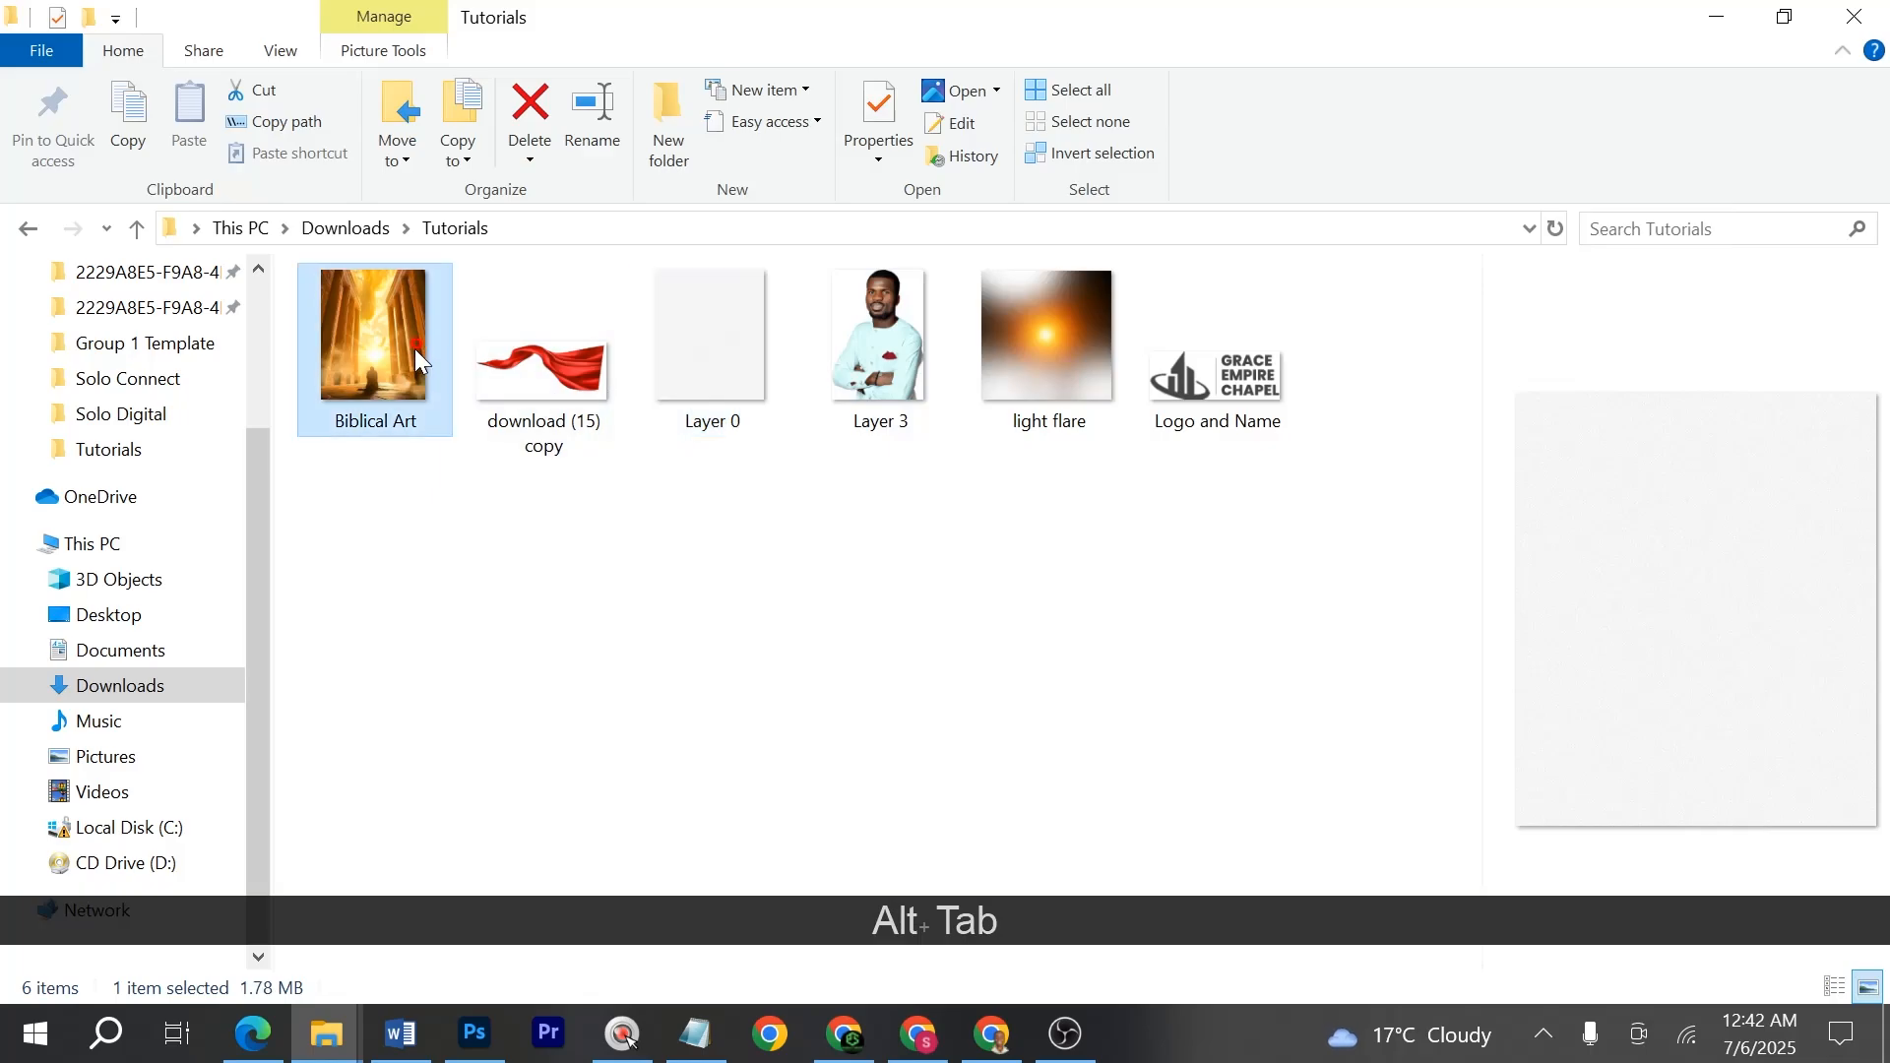
{"action": "left_click_drag", "start_coordinate": [378, 359], "coordinate": [933, 681]}
{"action": "key", "text": "alt+Tab"}
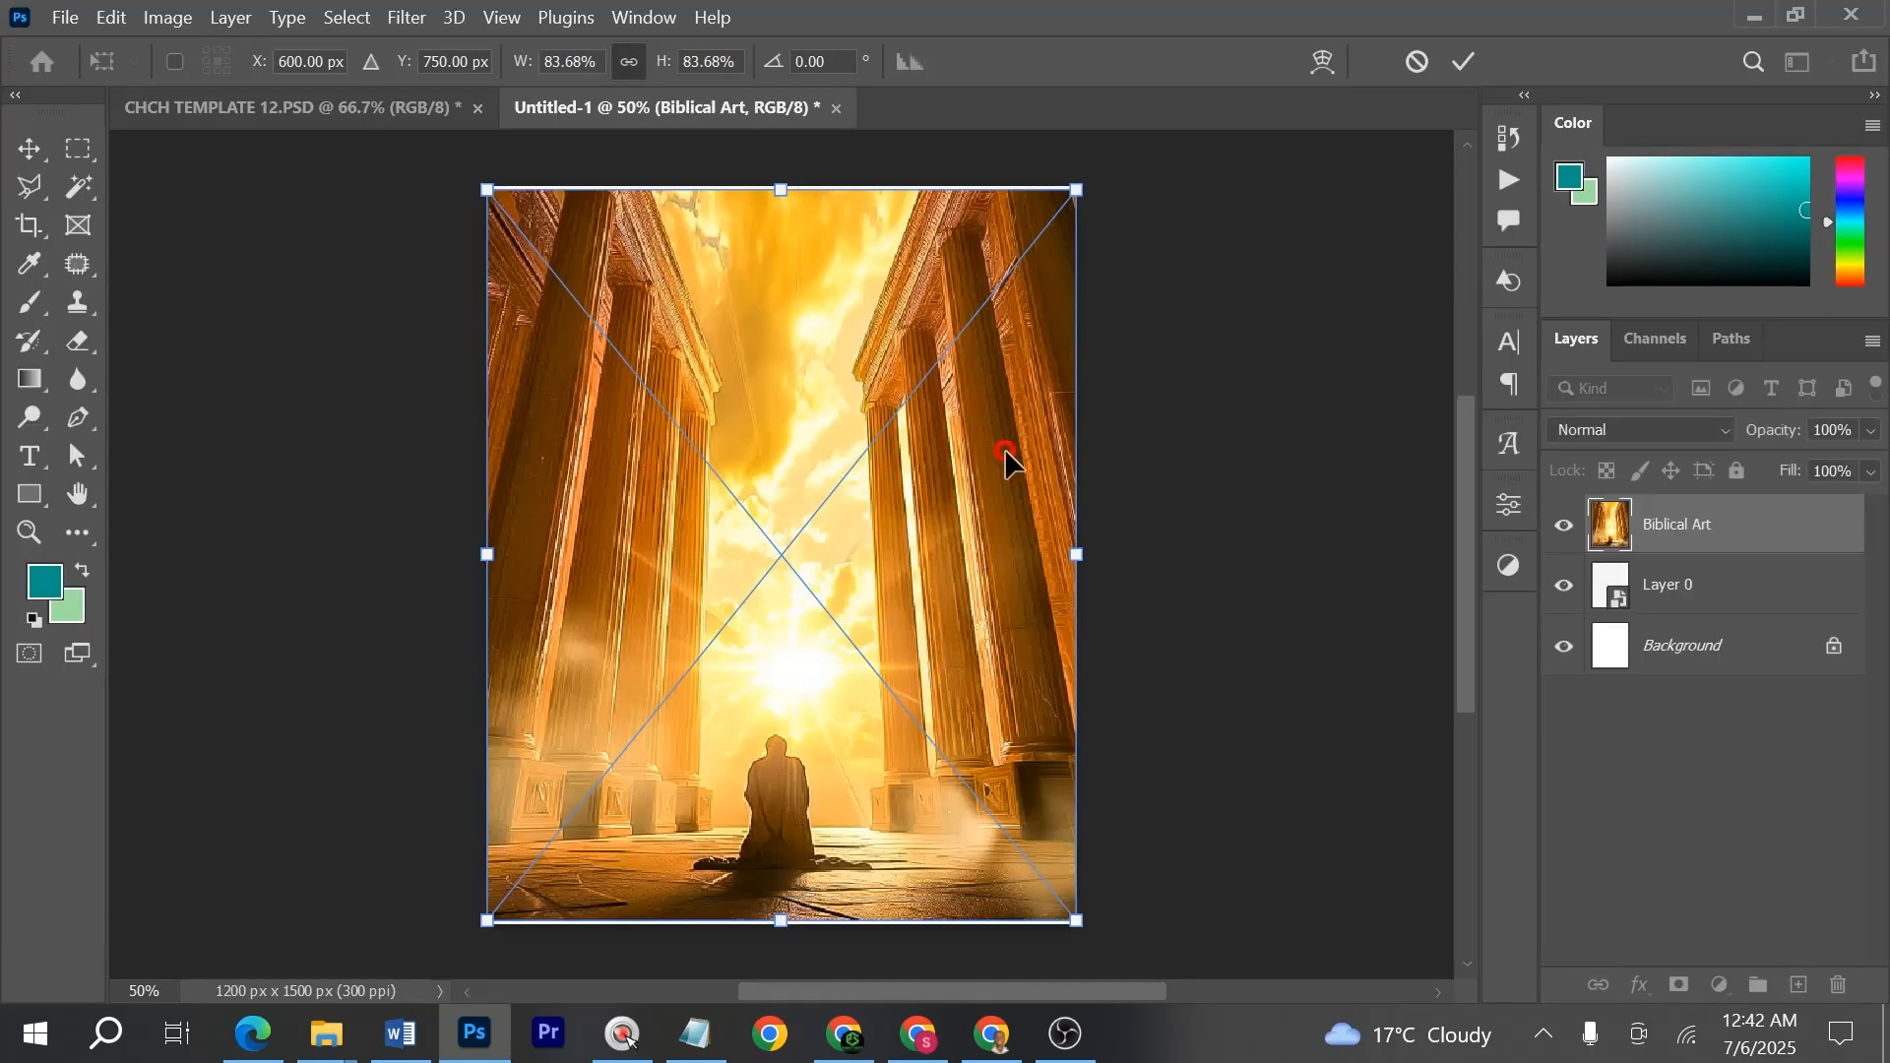
{"action": "key", "text": "Return"}
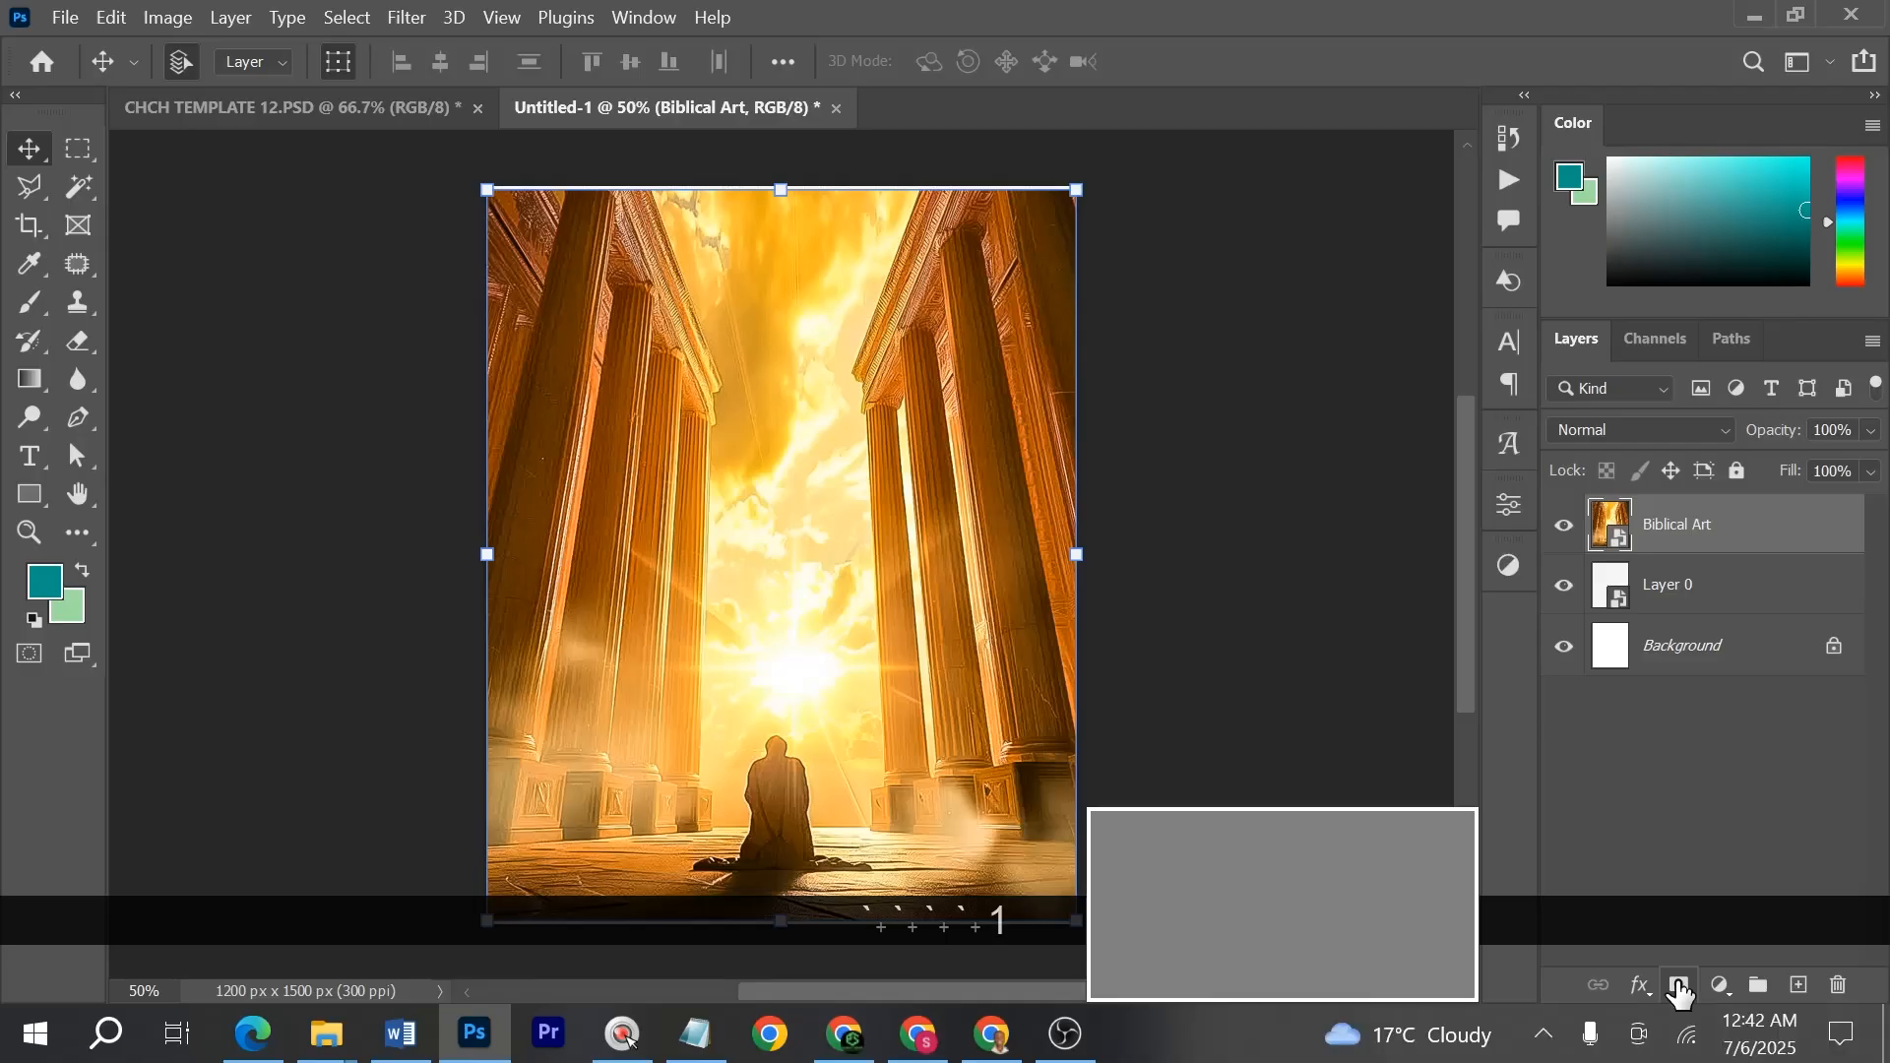
- Add a layer mask to the Biblical Art layer and set up a soft brush at size 800
{"action": "left_click", "coordinate": [1678, 985]}
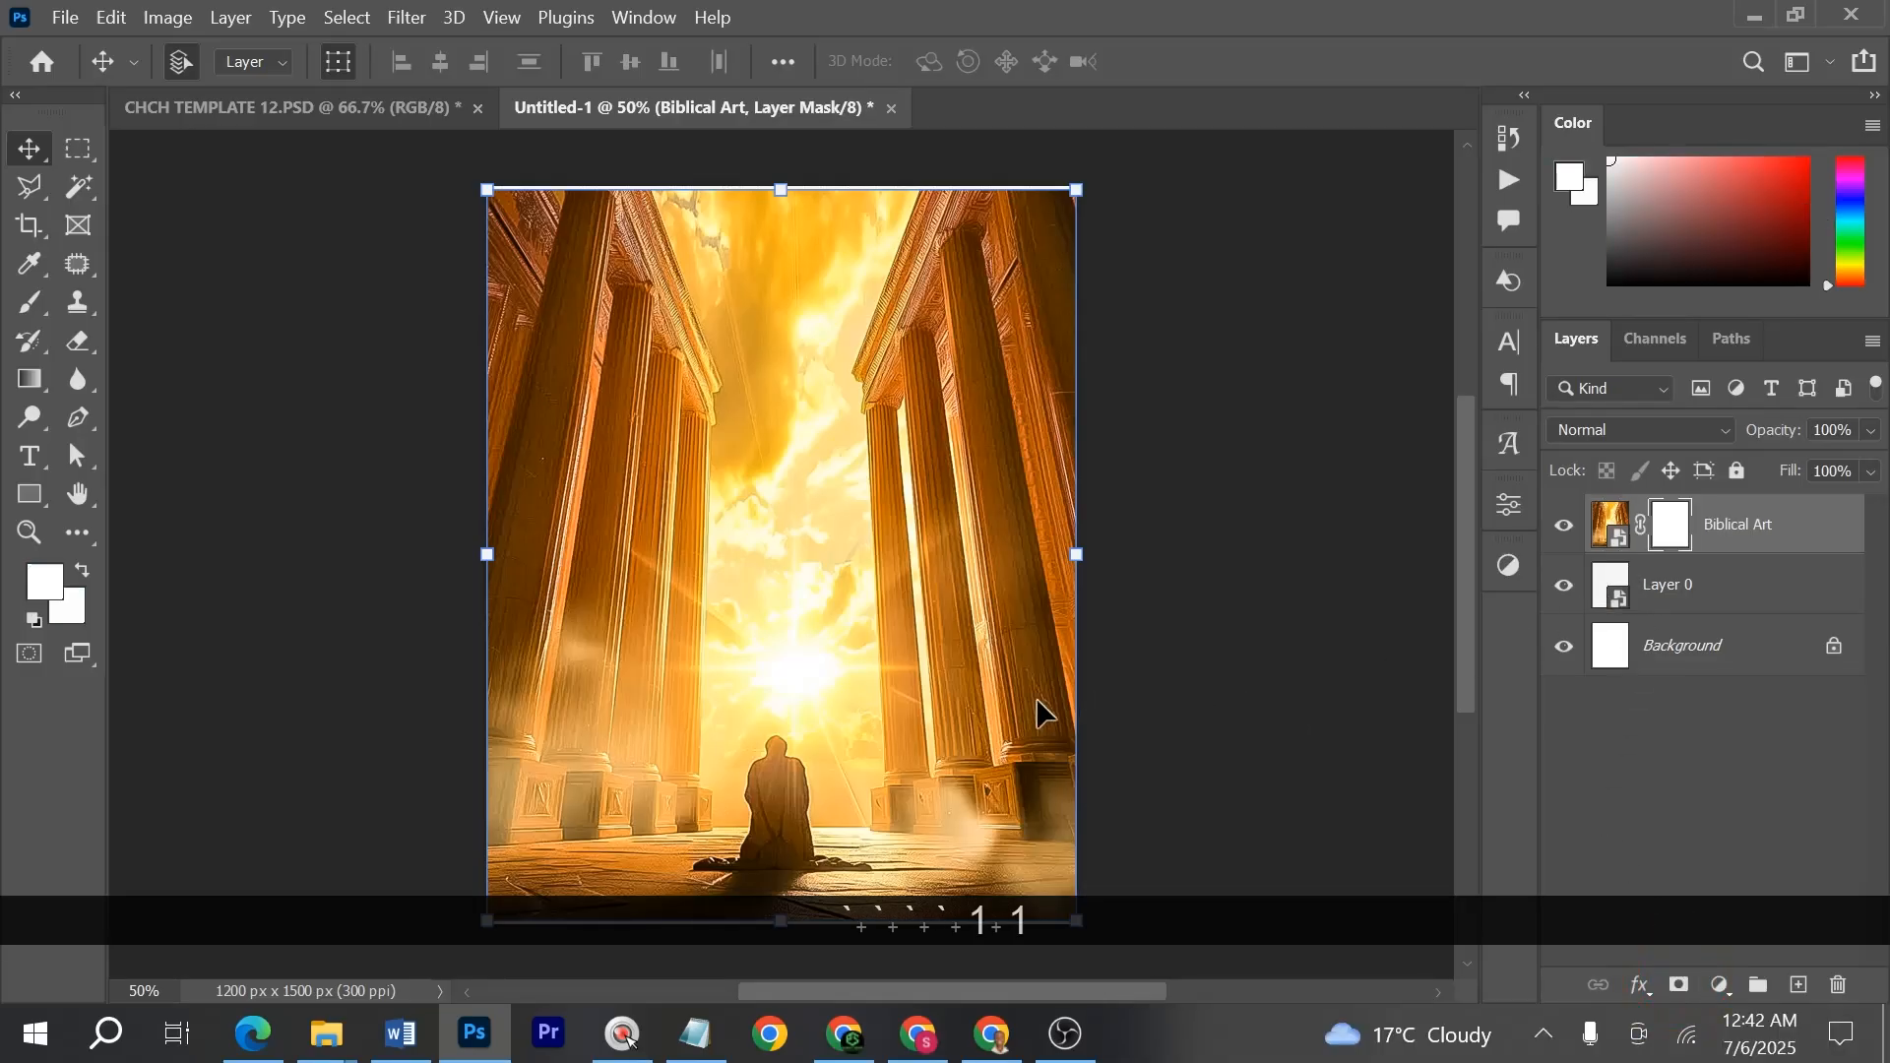
{"action": "key", "text": "b"}
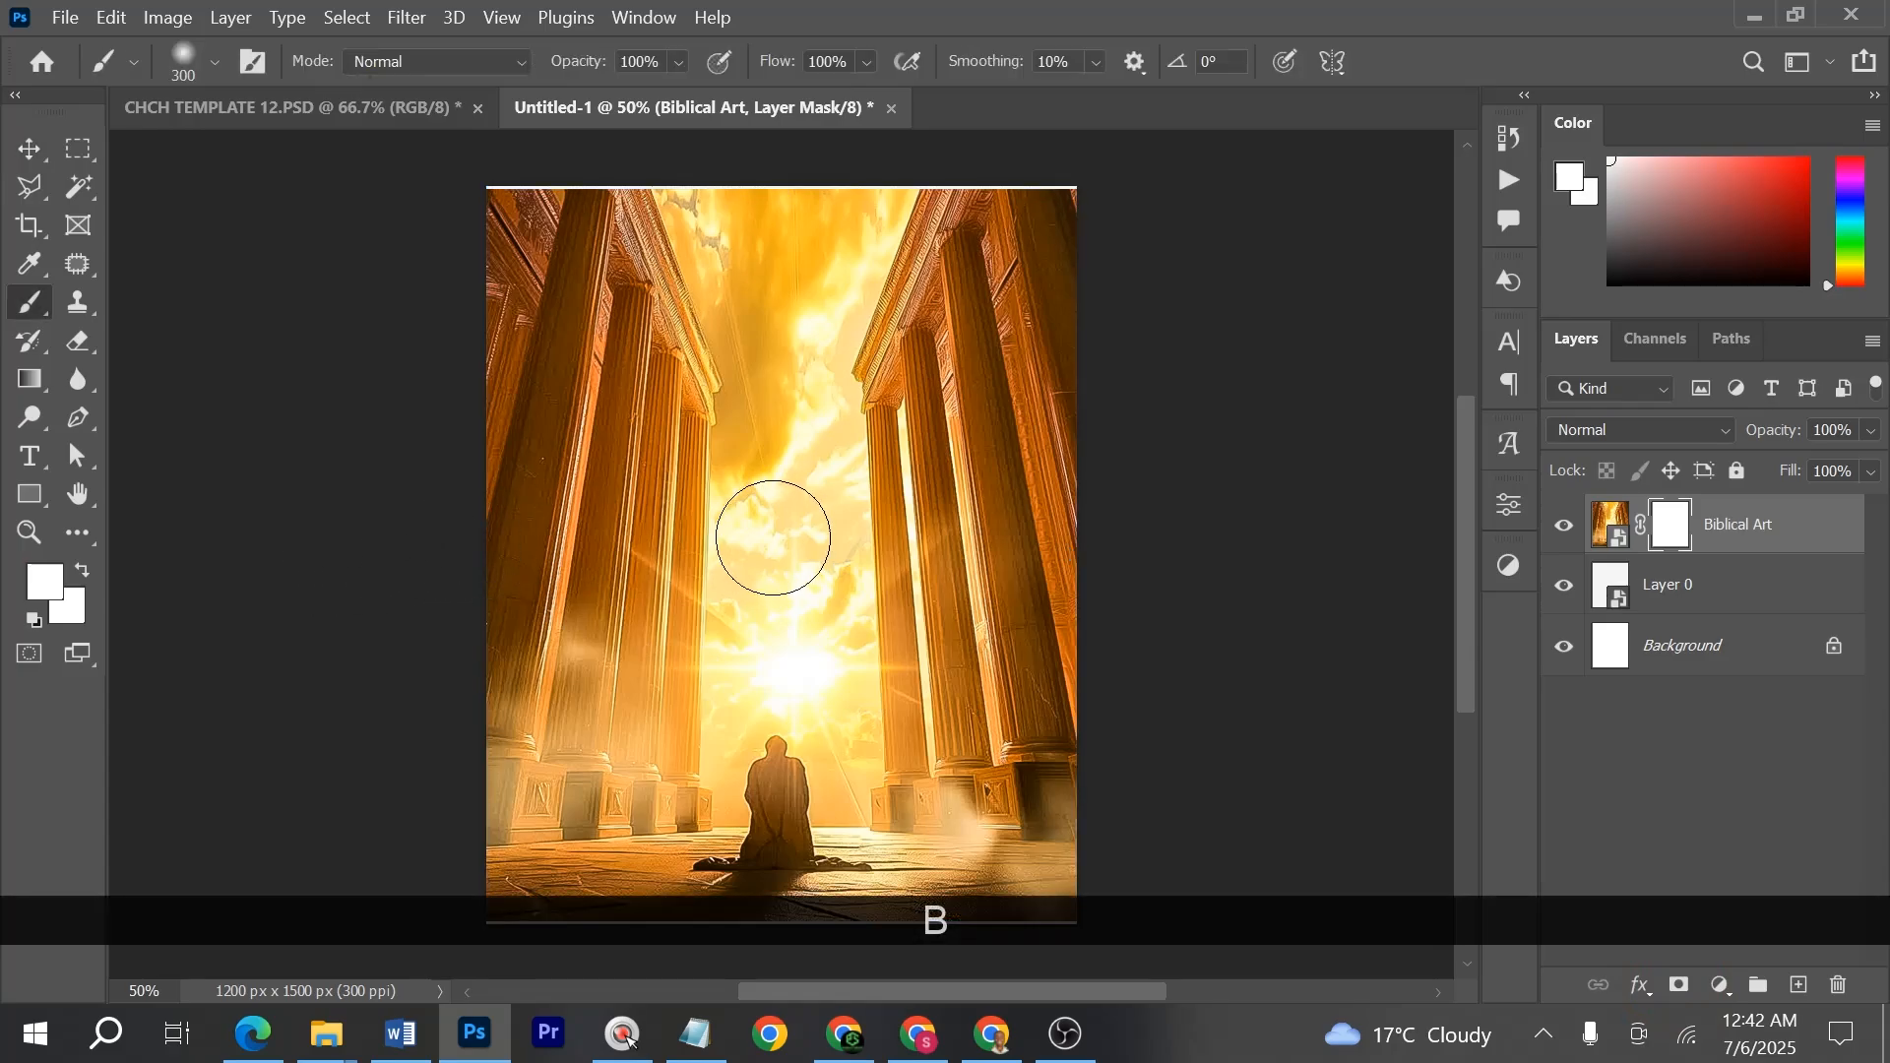
{"action": "key", "text": "bracketright"}
{"action": "key", "text": "bracketright"}
{"action": "key", "text": "bracketright"}
{"action": "key", "text": "bracketright"}
{"action": "key", "text": "bracketright"}
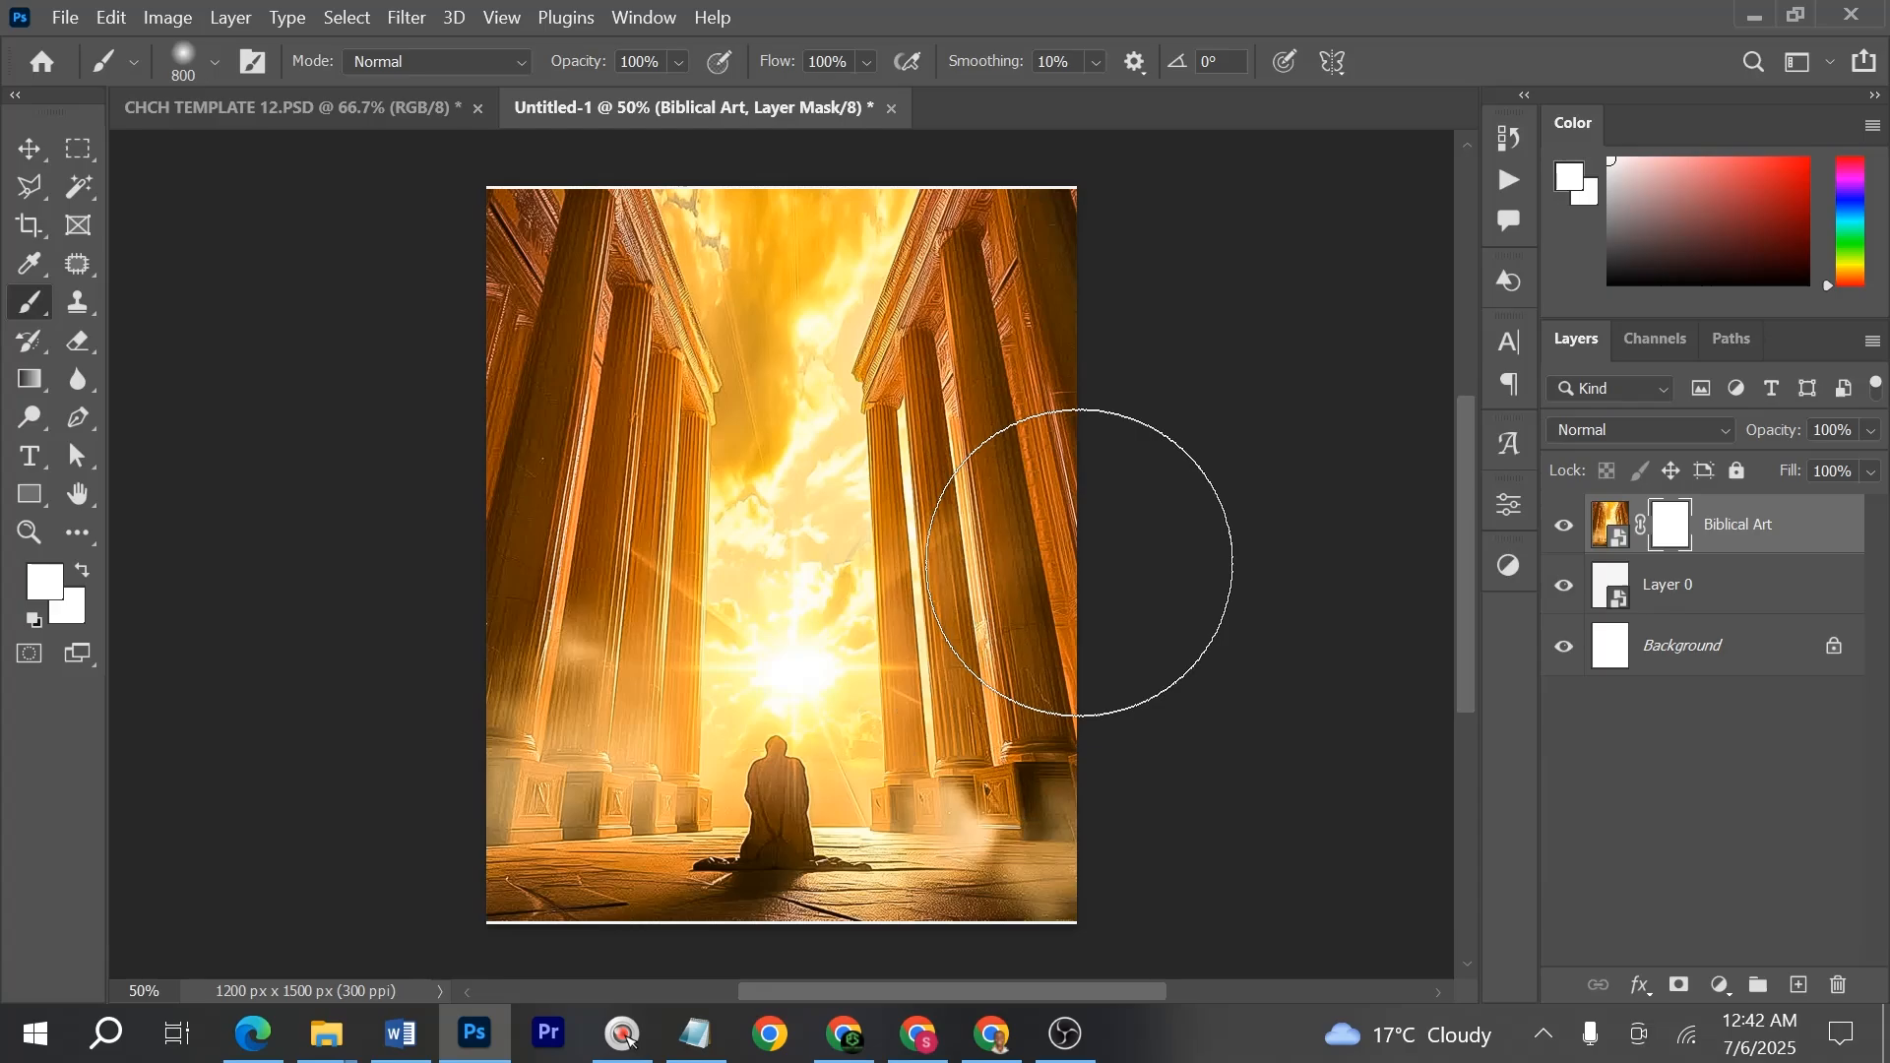
{"action": "left_click", "coordinate": [790, 411]}
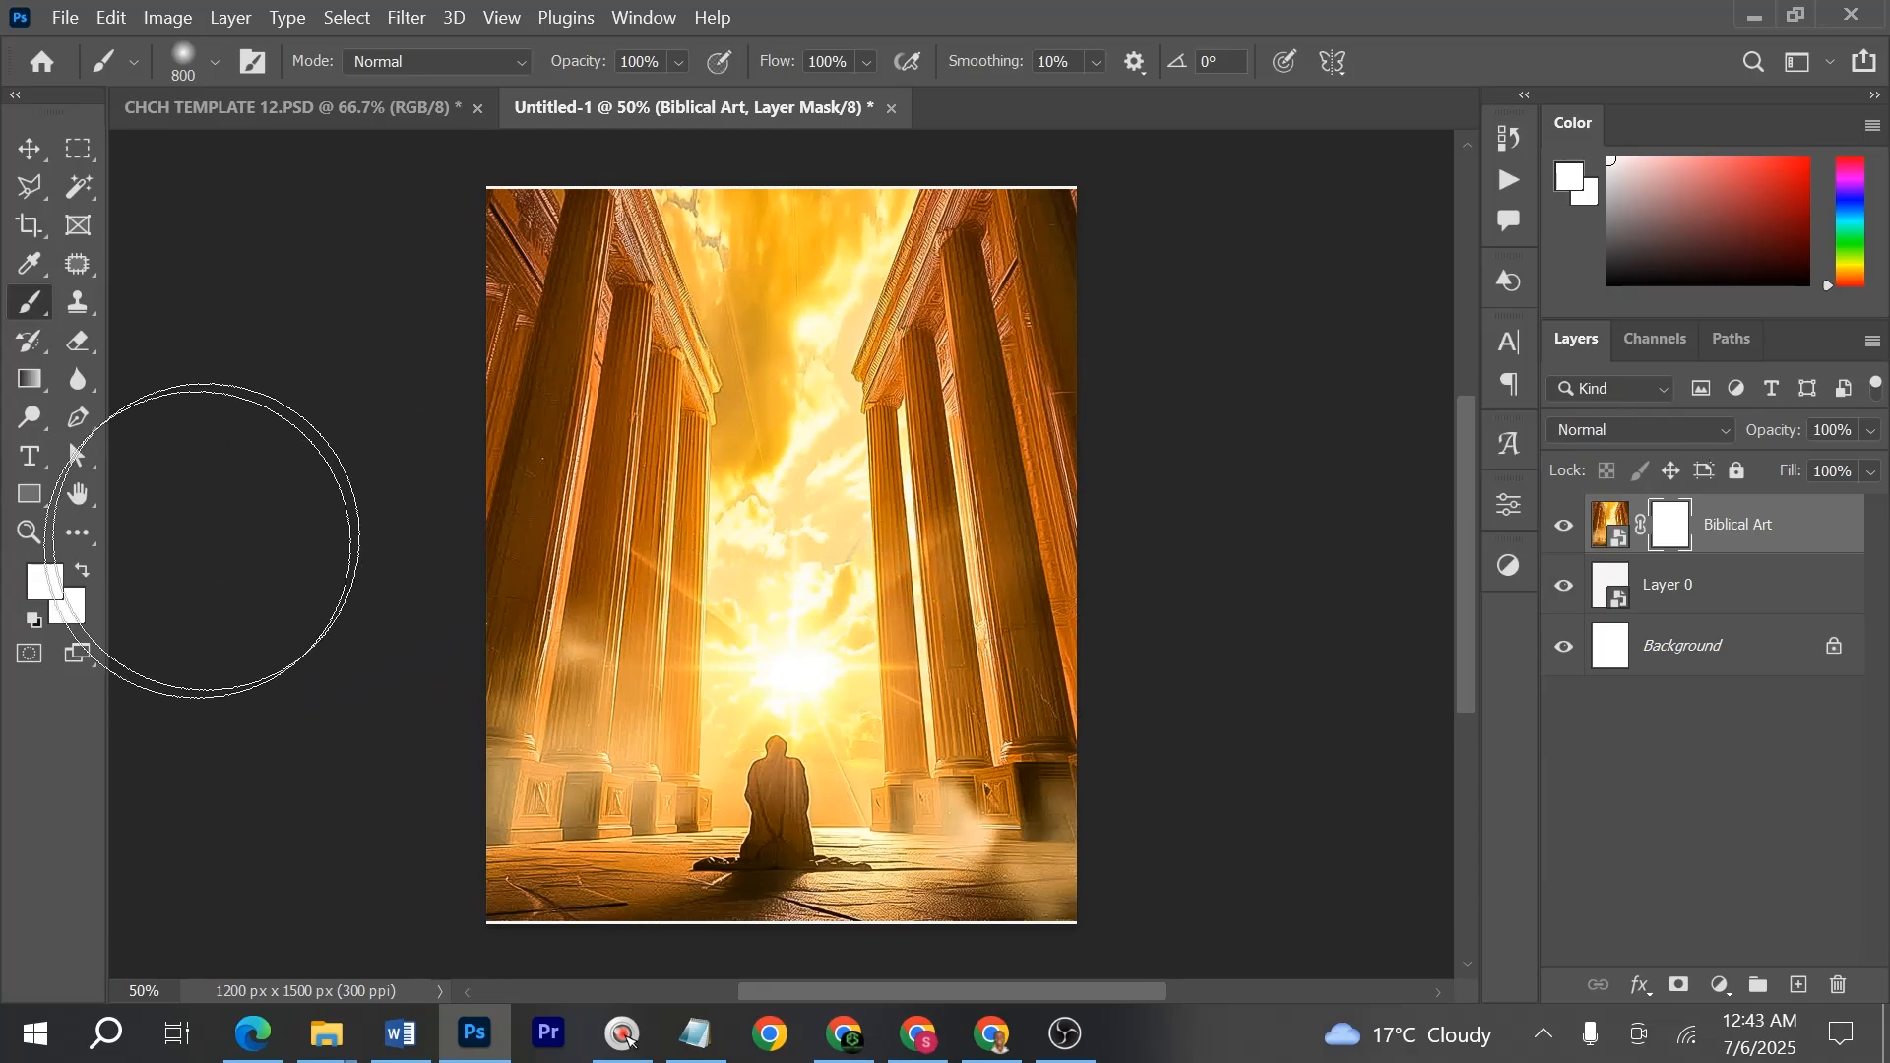
- Paint black on the Biblical Art mask to fade the sky in the centre, the lower sides and the floor into the texture
{"action": "key", "text": "d"}
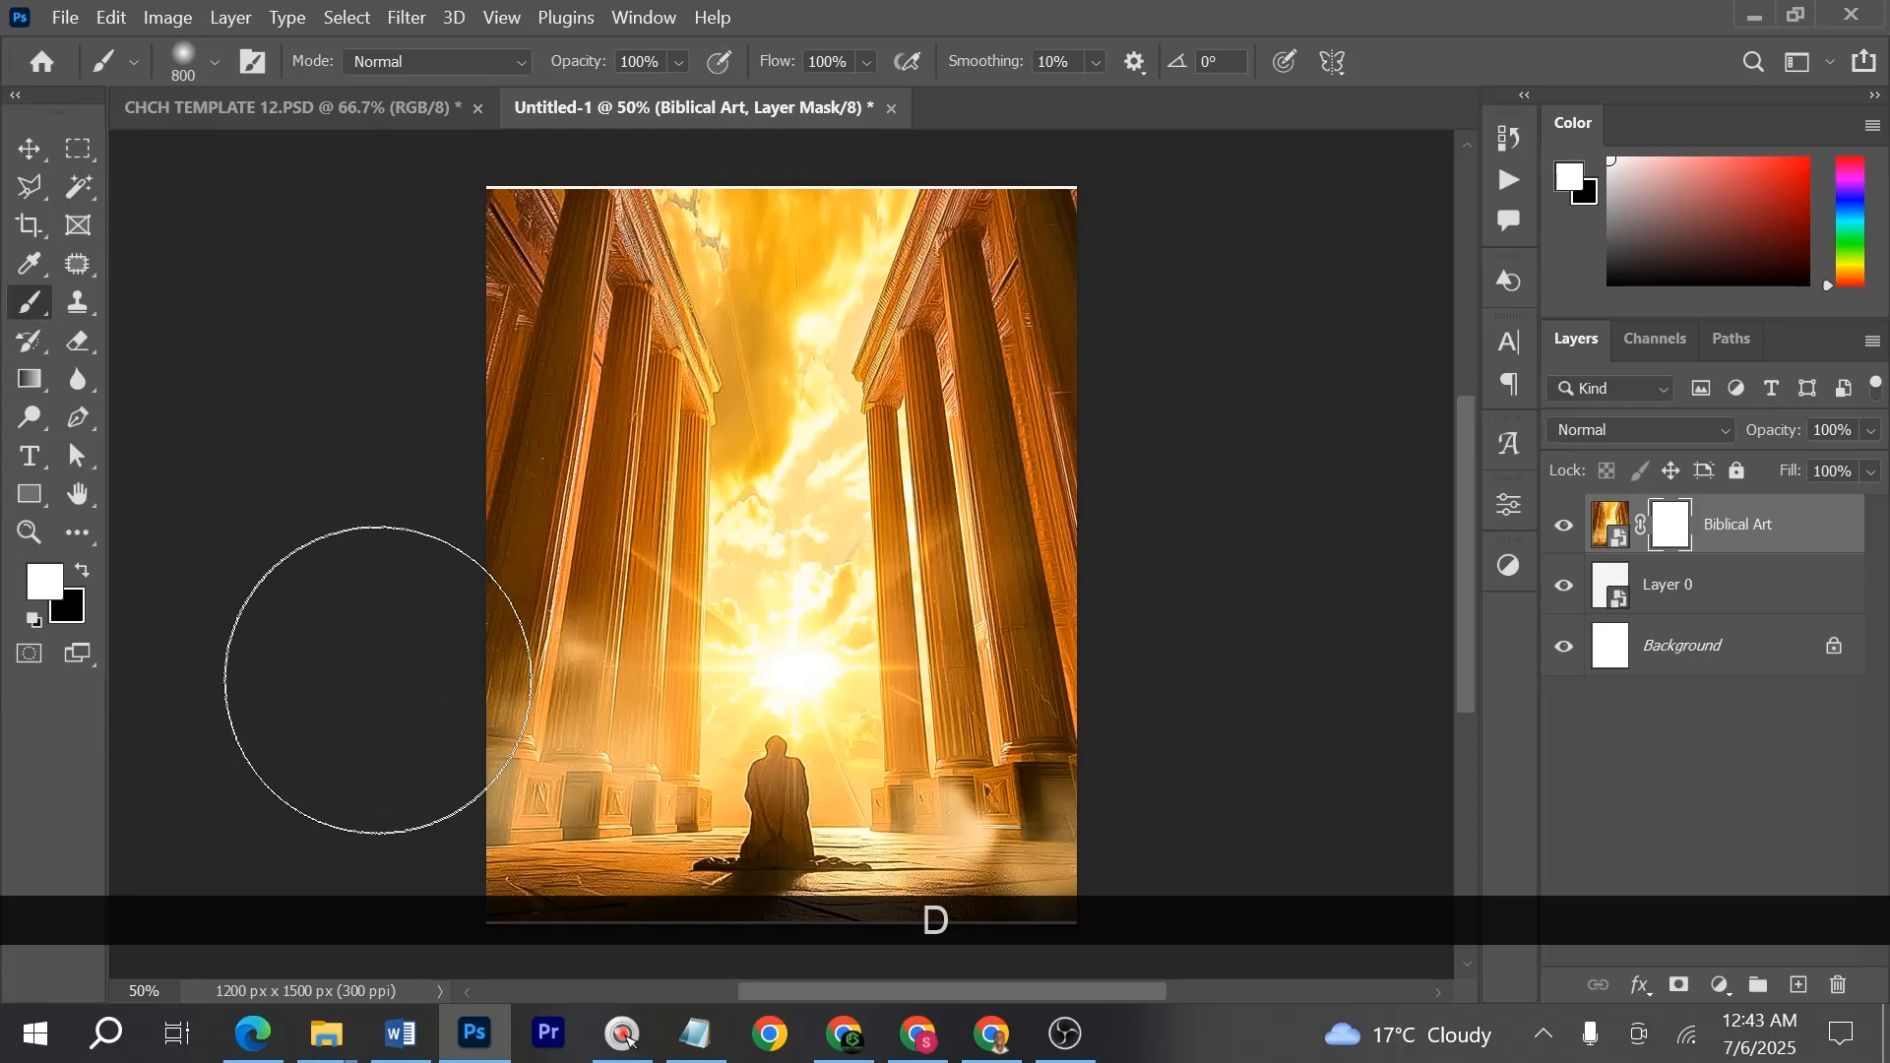
{"action": "key", "text": "x"}
{"action": "left_click", "coordinate": [778, 433]}
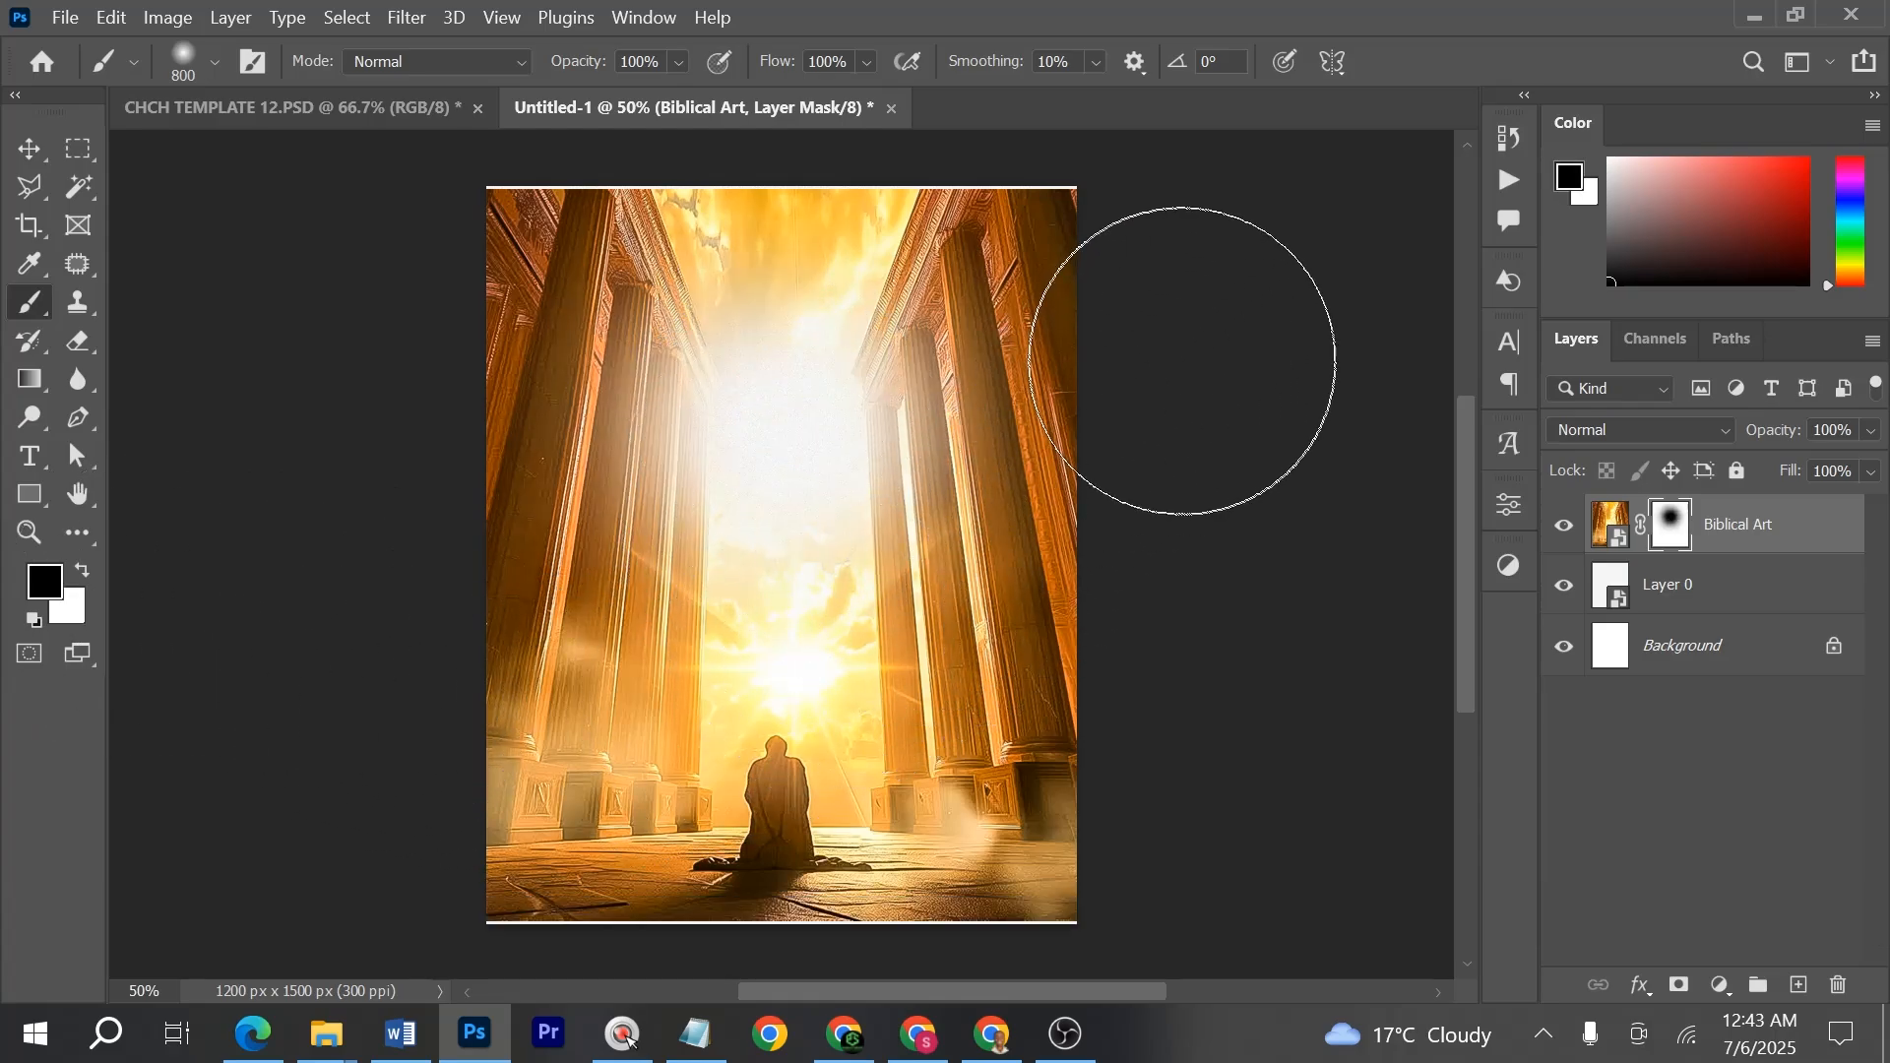
{"action": "mouse_move", "coordinate": [1131, 794]}
{"action": "left_mouse_down"}
{"action": "mouse_move", "coordinate": [1050, 892]}
{"action": "mouse_move", "coordinate": [1154, 703]}
{"action": "mouse_move", "coordinate": [1179, 573]}
{"action": "mouse_move", "coordinate": [1015, 809]}
{"action": "mouse_move", "coordinate": [1062, 802]}
{"action": "mouse_move", "coordinate": [1119, 534]}
{"action": "mouse_move", "coordinate": [1067, 788]}
{"action": "left_mouse_up"}
{"action": "mouse_move", "coordinate": [677, 911]}
{"action": "left_mouse_down"}
{"action": "mouse_move", "coordinate": [516, 846]}
{"action": "mouse_move", "coordinate": [469, 706]}
{"action": "mouse_move", "coordinate": [502, 910]}
{"action": "mouse_move", "coordinate": [1021, 967]}
{"action": "mouse_move", "coordinate": [524, 920]}
{"action": "mouse_move", "coordinate": [434, 703]}
{"action": "mouse_move", "coordinate": [498, 777]}
{"action": "left_mouse_up"}
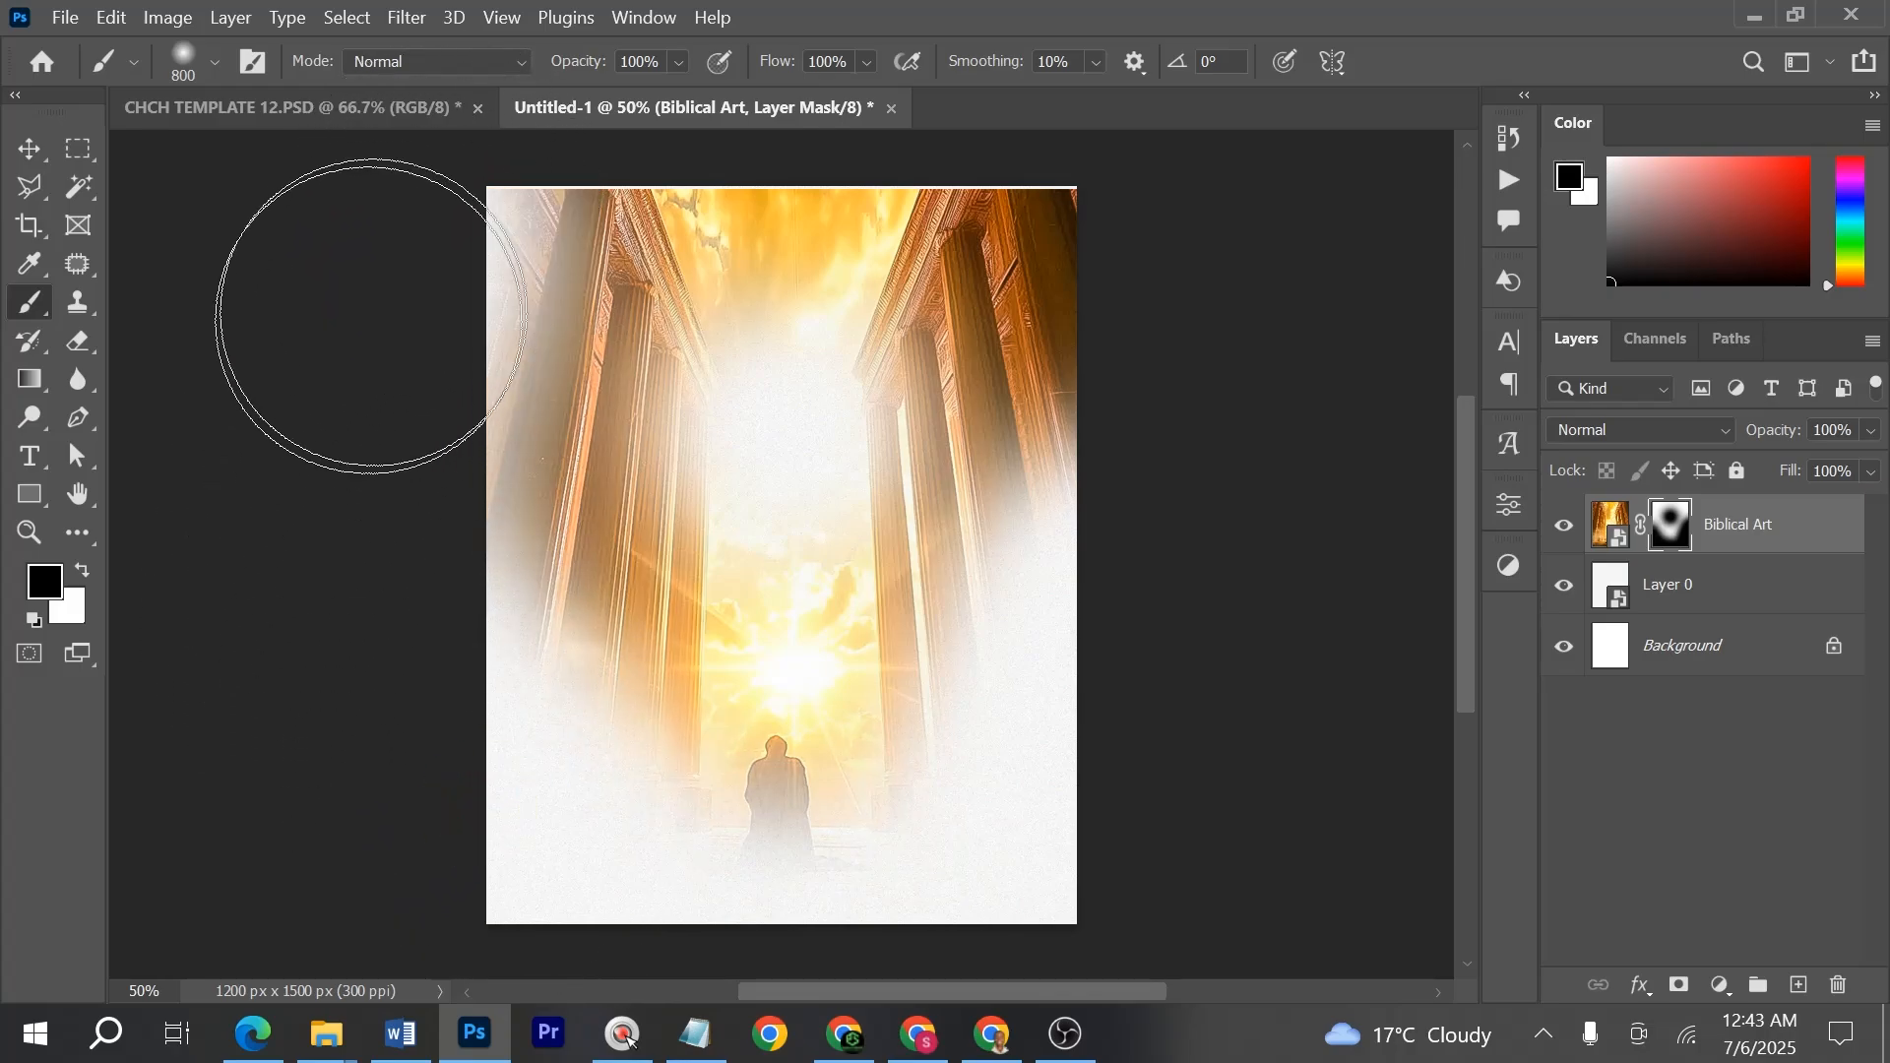
- Paint more black on the mask to soften the outer columns and hide the kneeling figure and lower part of the image
{"action": "mouse_move", "coordinate": [371, 296]}
{"action": "left_mouse_down"}
{"action": "mouse_move", "coordinate": [416, 303]}
{"action": "mouse_move", "coordinate": [533, 173]}
{"action": "mouse_move", "coordinate": [365, 276]}
{"action": "mouse_move", "coordinate": [421, 430]}
{"action": "left_mouse_up"}
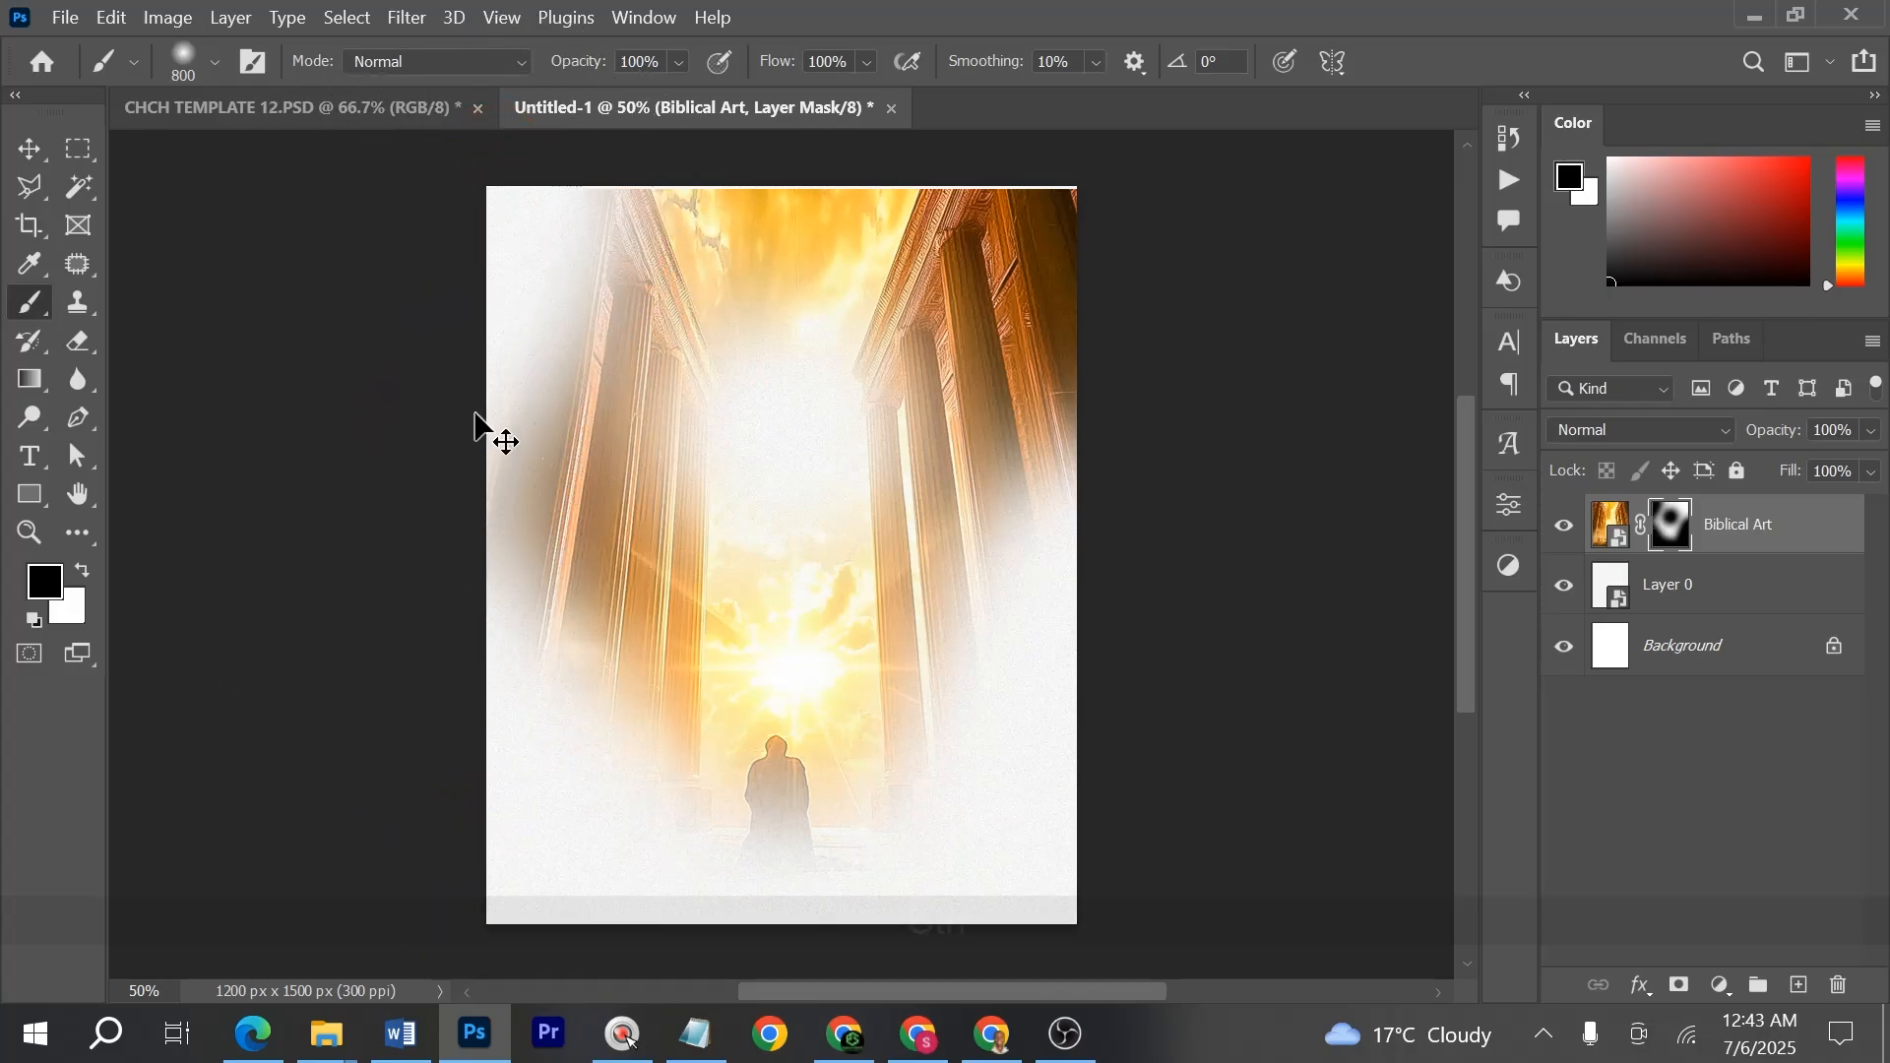
{"action": "key", "text": "ctrl+z"}
{"action": "left_click_drag", "start_coordinate": [429, 287], "coordinate": [405, 561]}
{"action": "left_click_drag", "start_coordinate": [1061, 679], "coordinate": [1139, 514]}
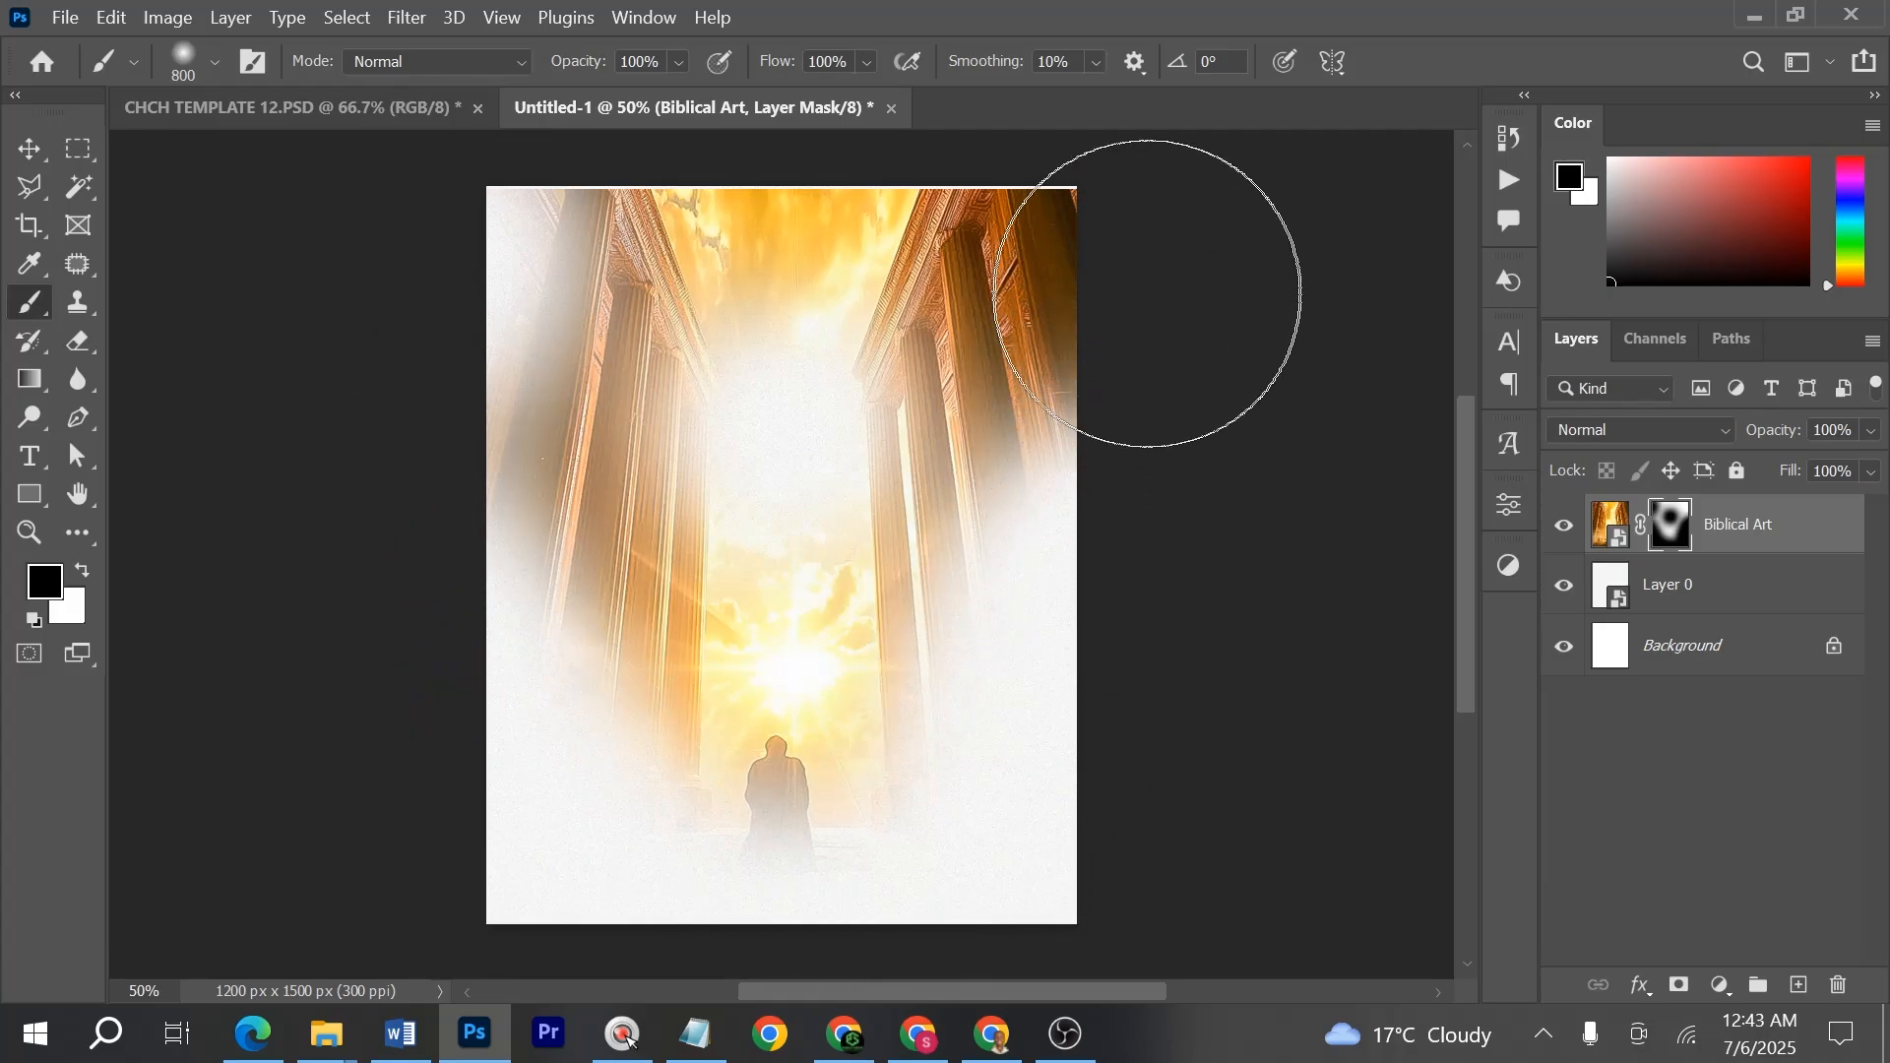
{"action": "mouse_move", "coordinate": [1118, 624]}
{"action": "left_mouse_down"}
{"action": "mouse_move", "coordinate": [1100, 658]}
{"action": "mouse_move", "coordinate": [596, 829]}
{"action": "left_mouse_up"}
{"action": "left_click_drag", "start_coordinate": [500, 768], "coordinate": [470, 745]}
{"action": "mouse_move", "coordinate": [475, 755]}
{"action": "left_mouse_down"}
{"action": "mouse_move", "coordinate": [526, 713]}
{"action": "mouse_move", "coordinate": [688, 721]}
{"action": "mouse_move", "coordinate": [469, 672]}
{"action": "mouse_move", "coordinate": [511, 663]}
{"action": "mouse_move", "coordinate": [744, 775]}
{"action": "mouse_move", "coordinate": [991, 743]}
{"action": "mouse_move", "coordinate": [914, 788]}
{"action": "left_mouse_up"}
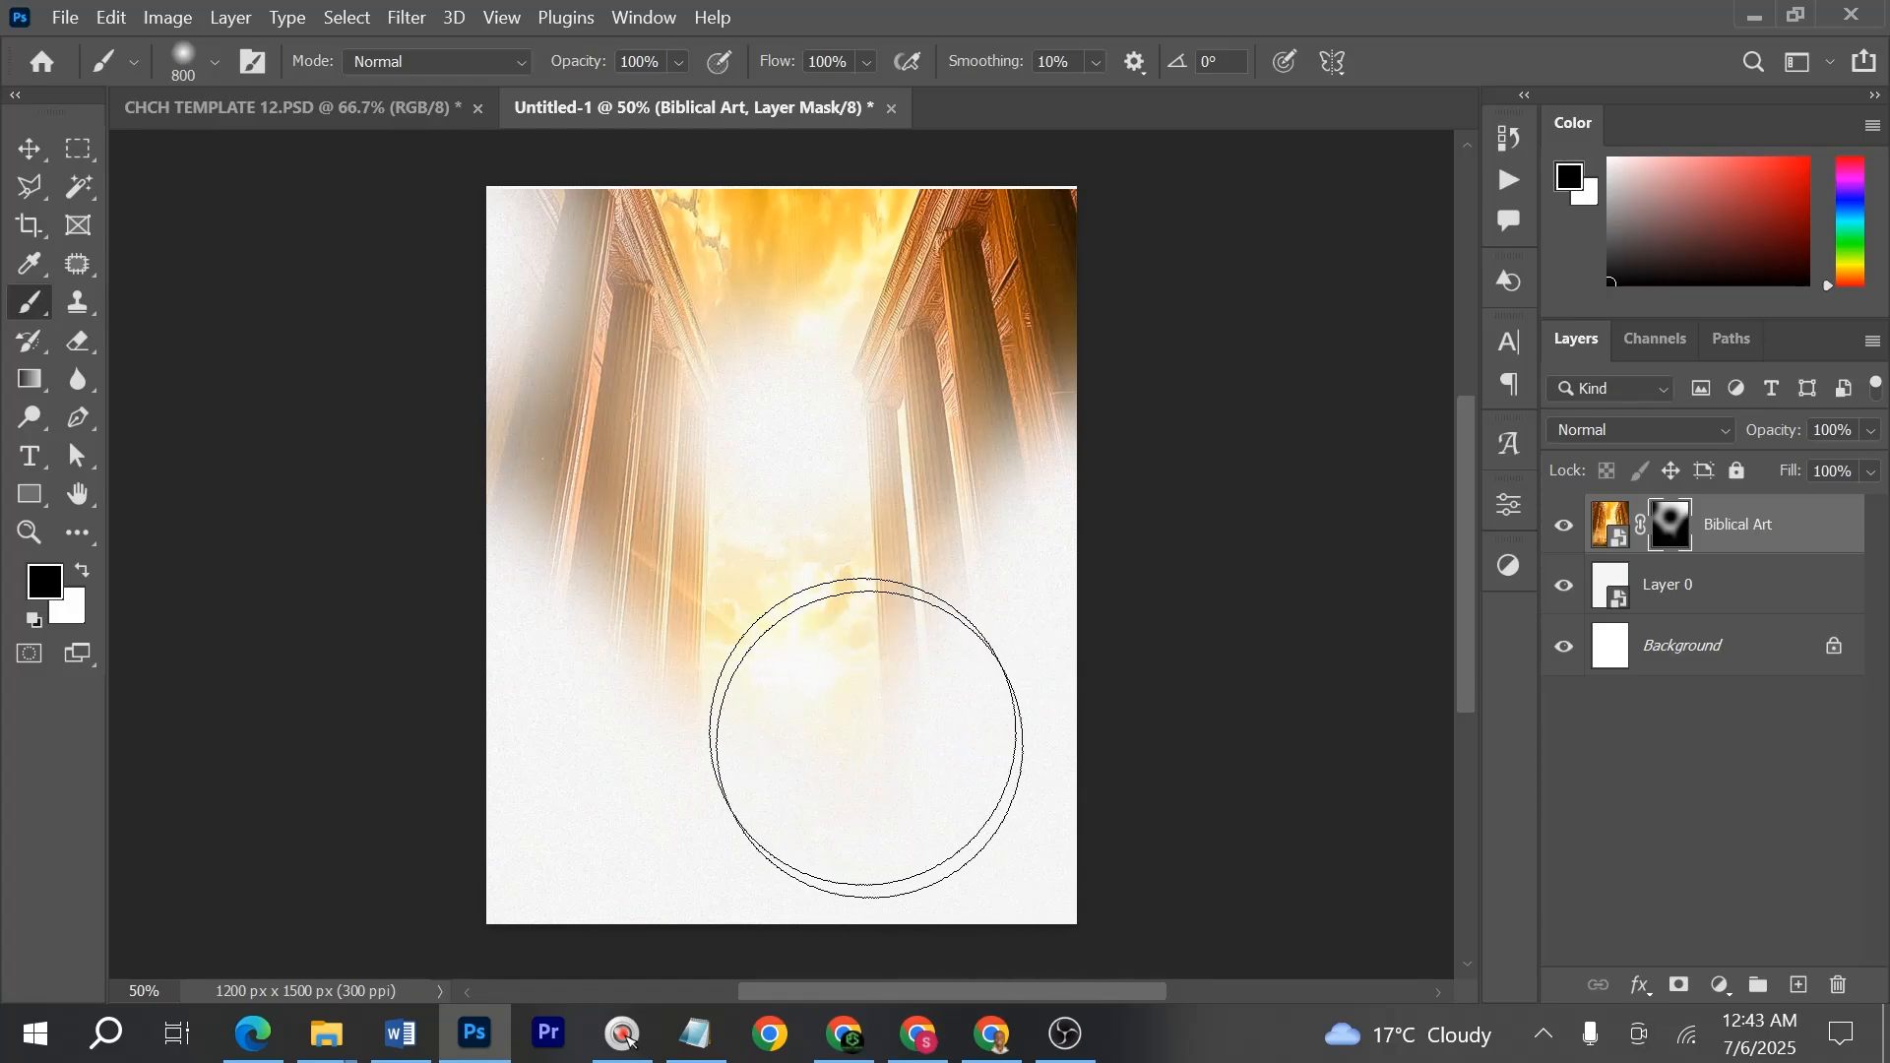
- Fade the sky at the top centre on the Biblical Art mask and add a Black & White adjustment layer above it
{"action": "left_click", "coordinate": [770, 258]}
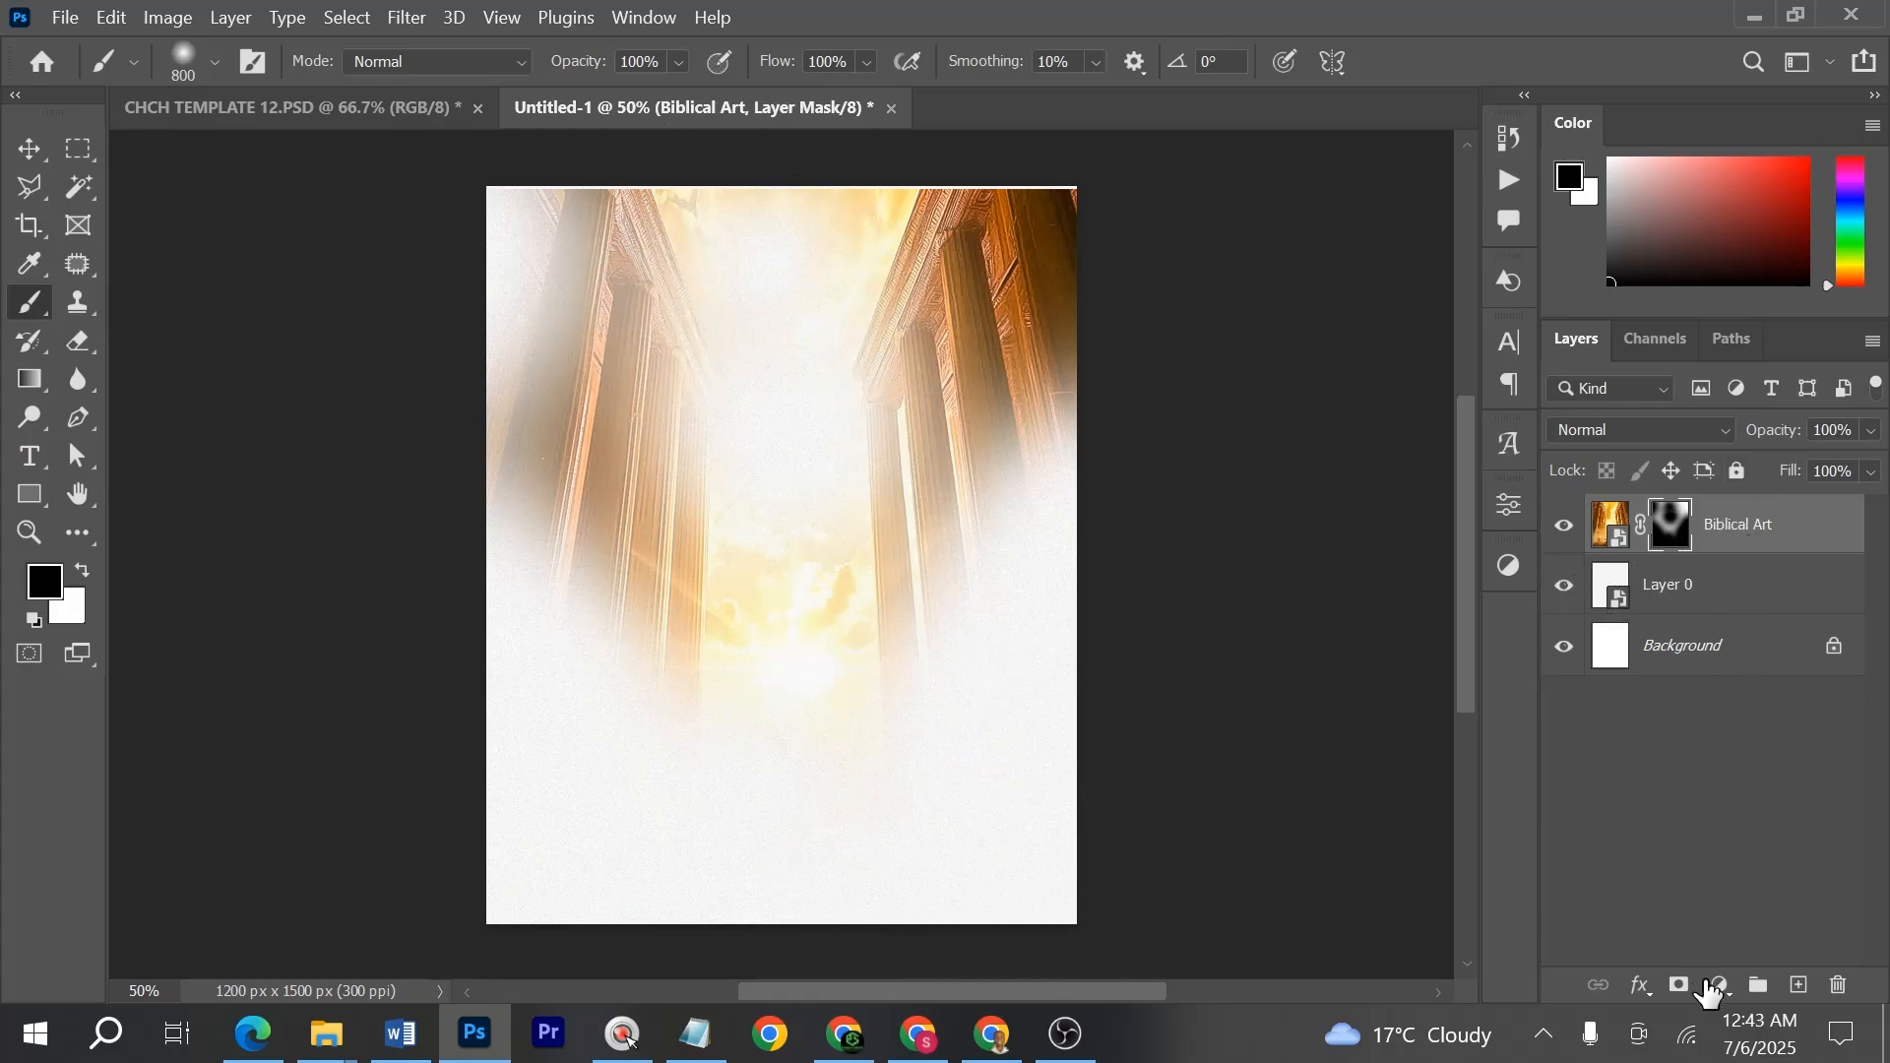
{"action": "left_click", "coordinate": [1722, 996]}
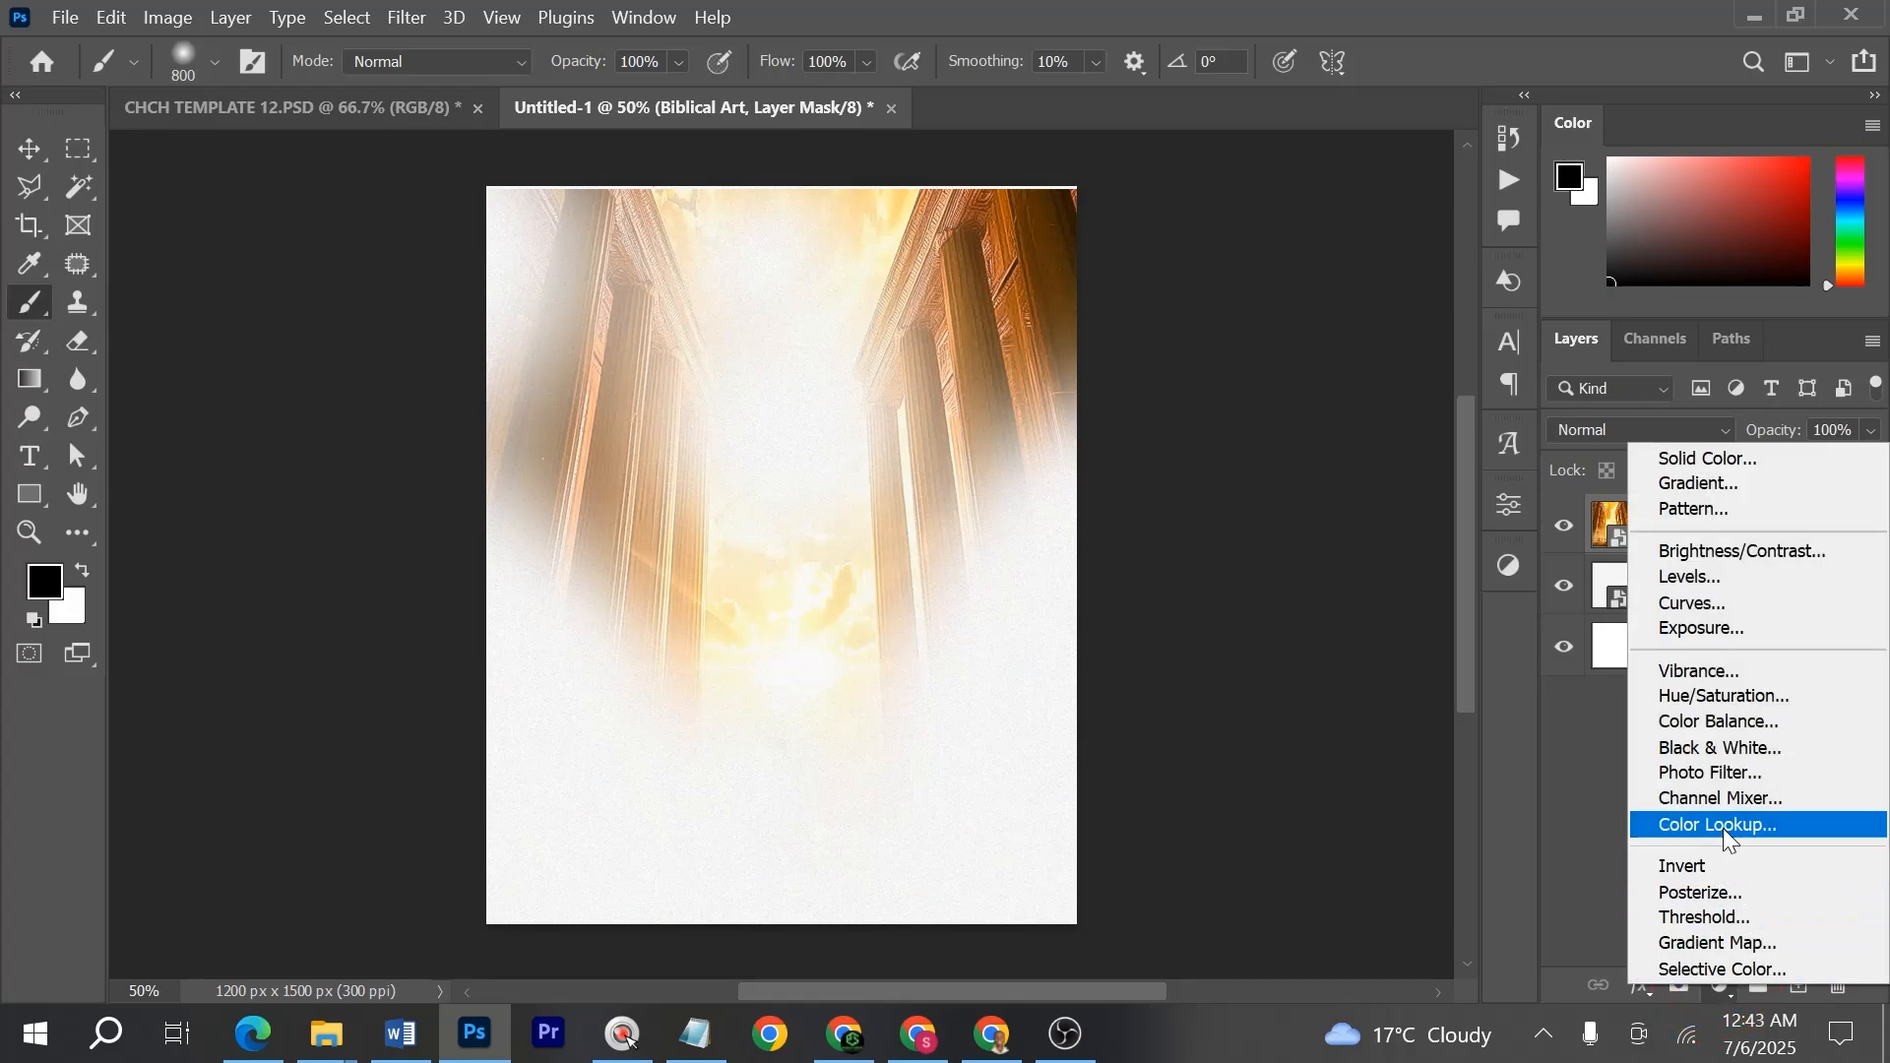
{"action": "left_click", "coordinate": [1721, 748]}
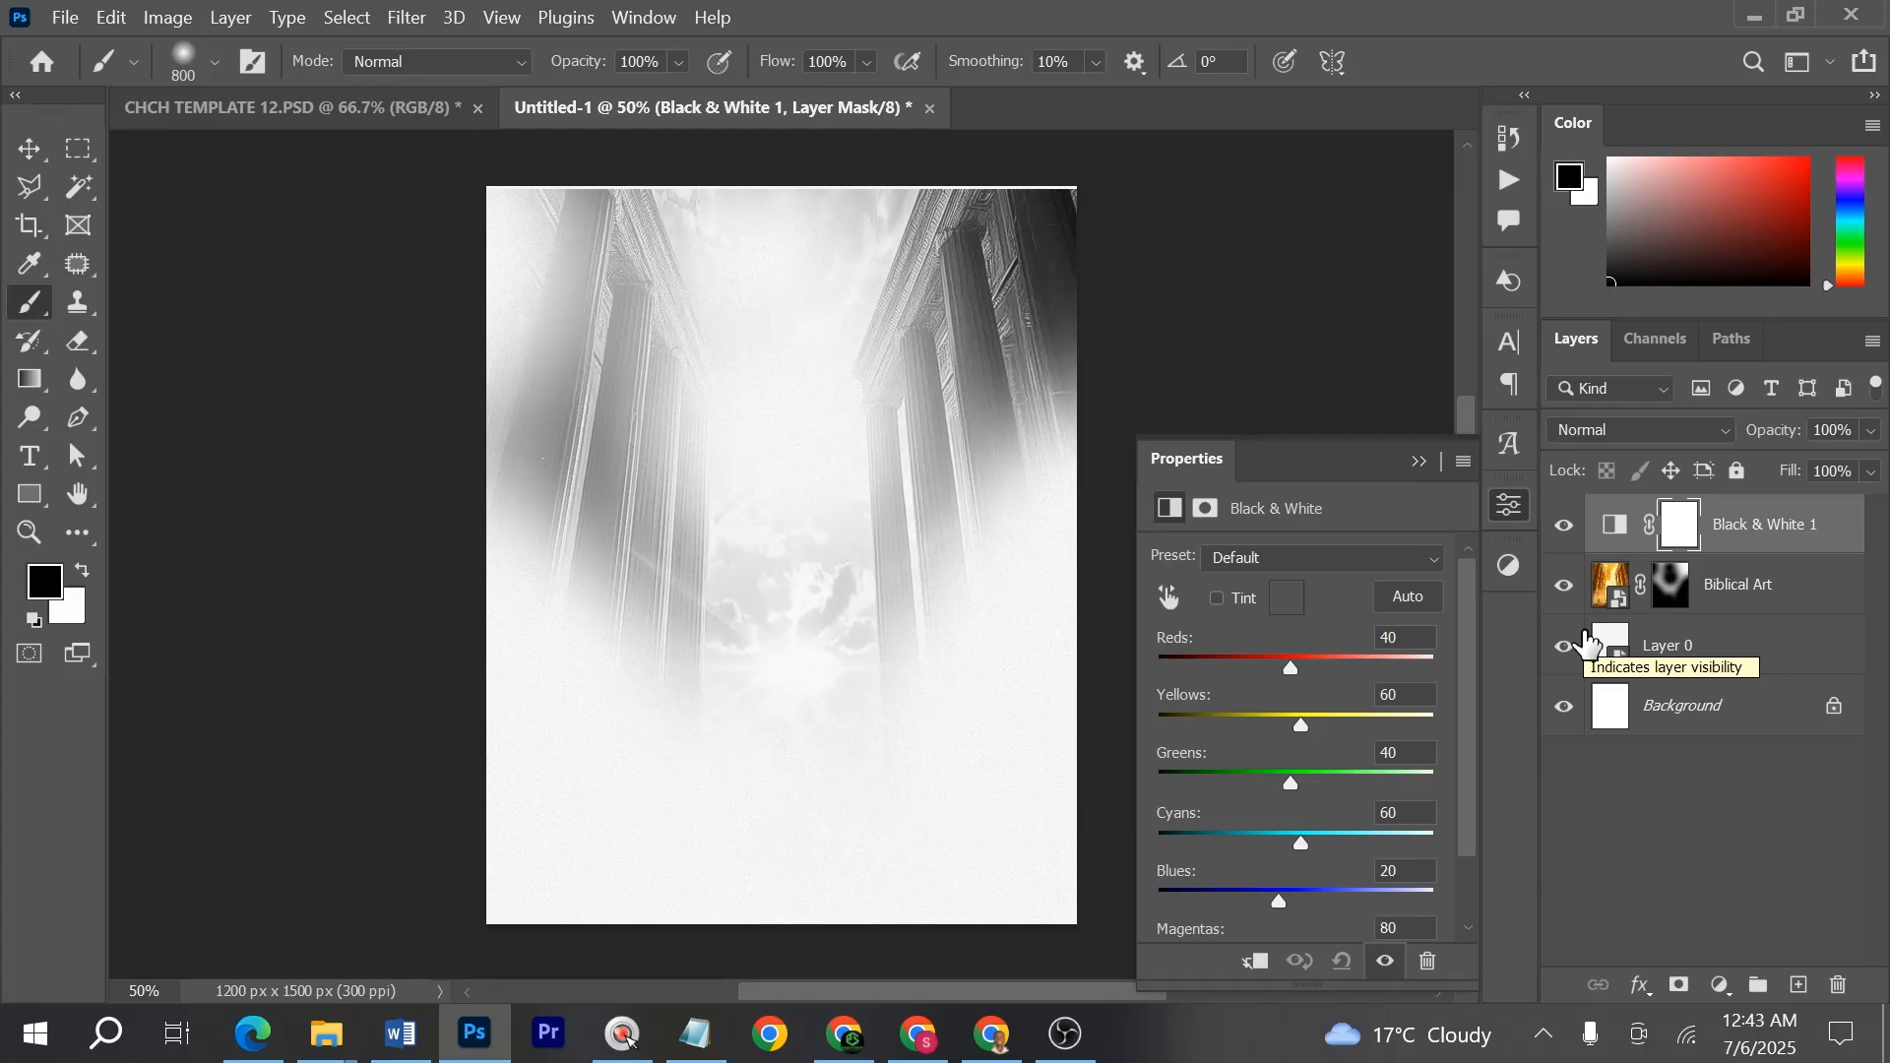
{"action": "left_click", "coordinate": [1567, 585]}
{"action": "left_click", "coordinate": [1566, 585]}
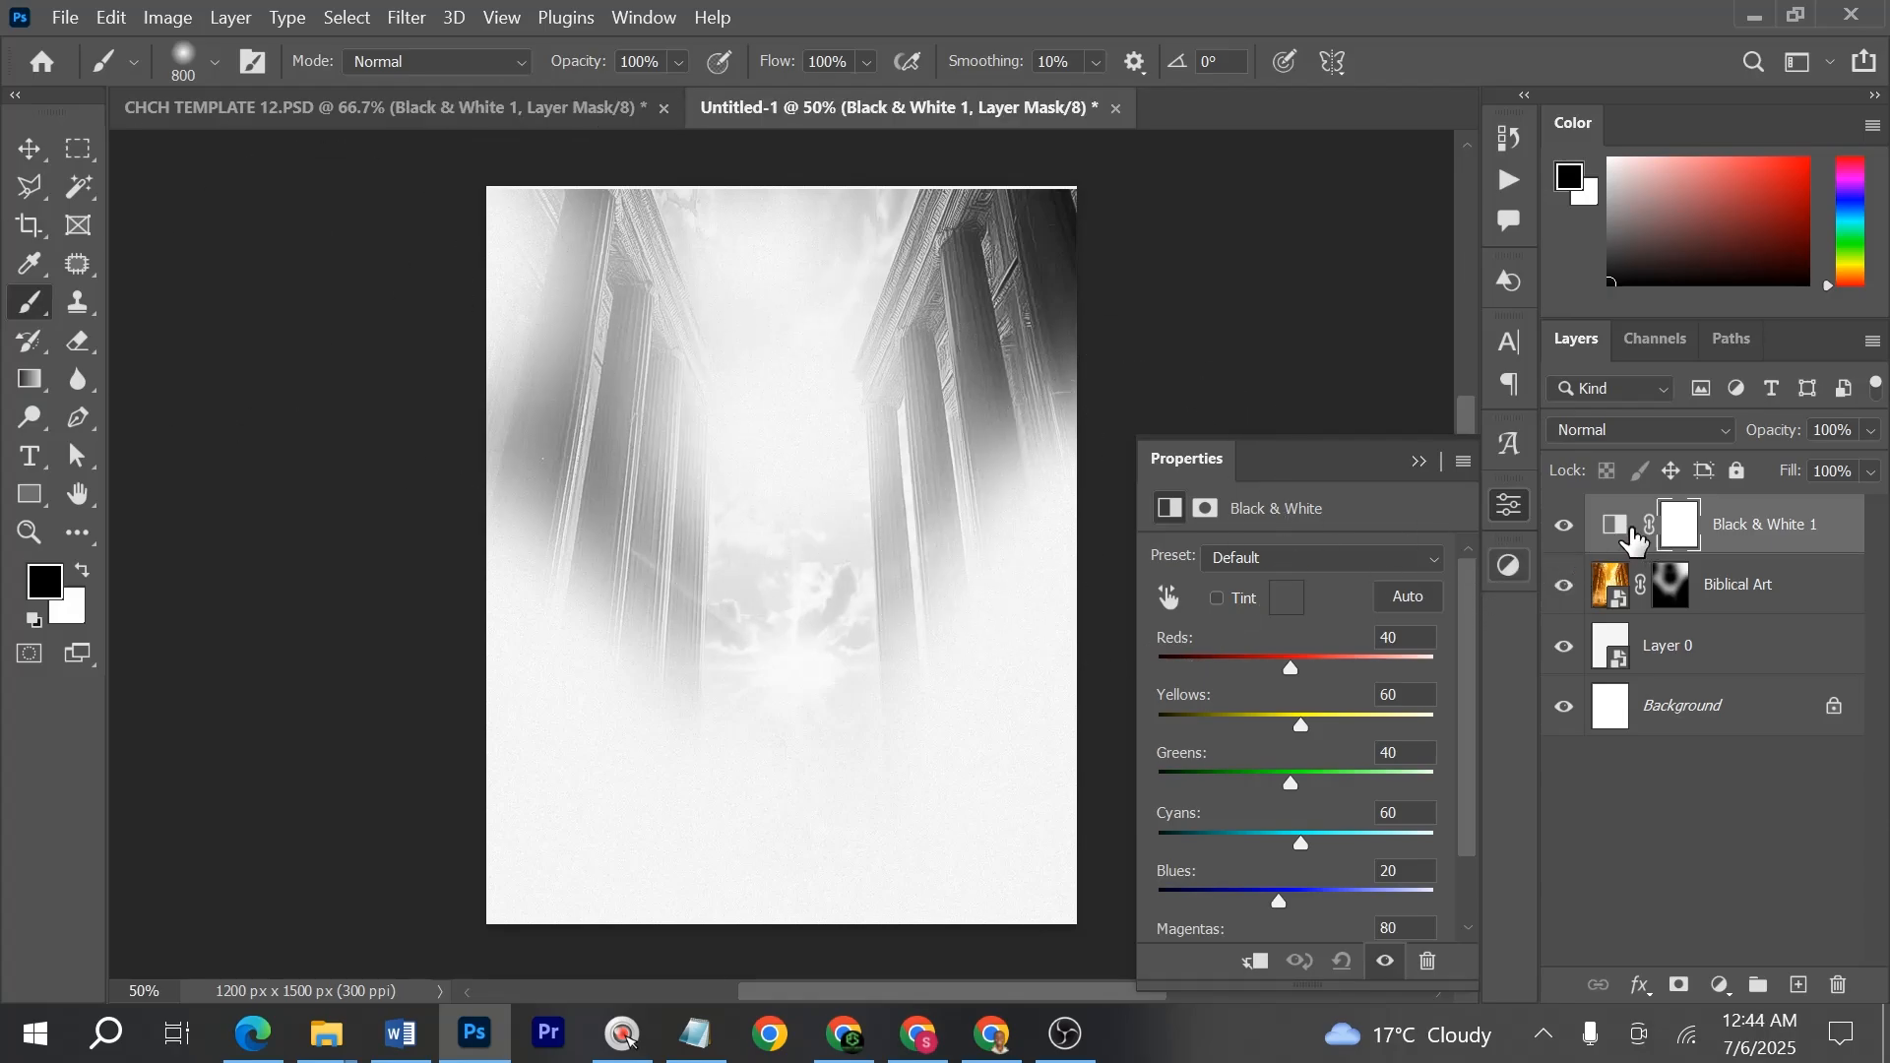
- Set the Reds value of the Black & White adjustment layer to 255
{"action": "left_click", "coordinate": [1614, 523]}
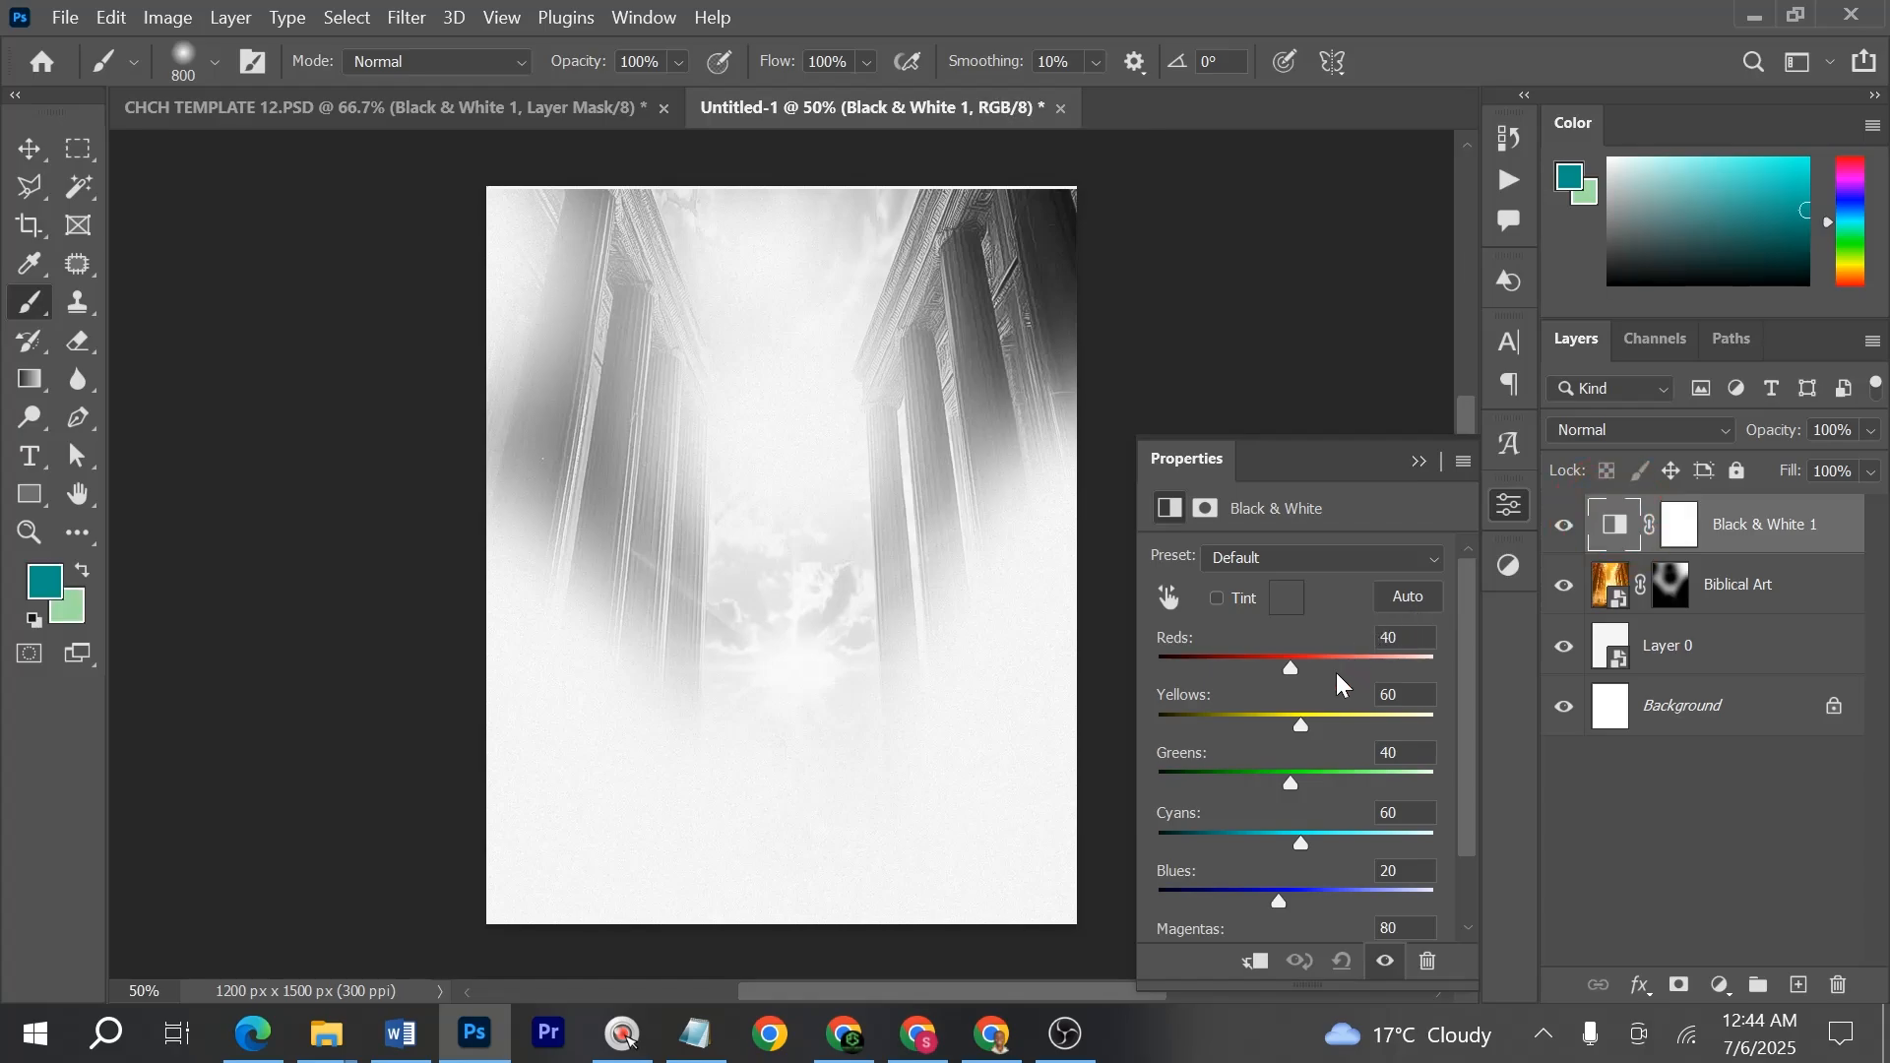
{"action": "left_click_drag", "start_coordinate": [1290, 673], "coordinate": [1418, 677]}
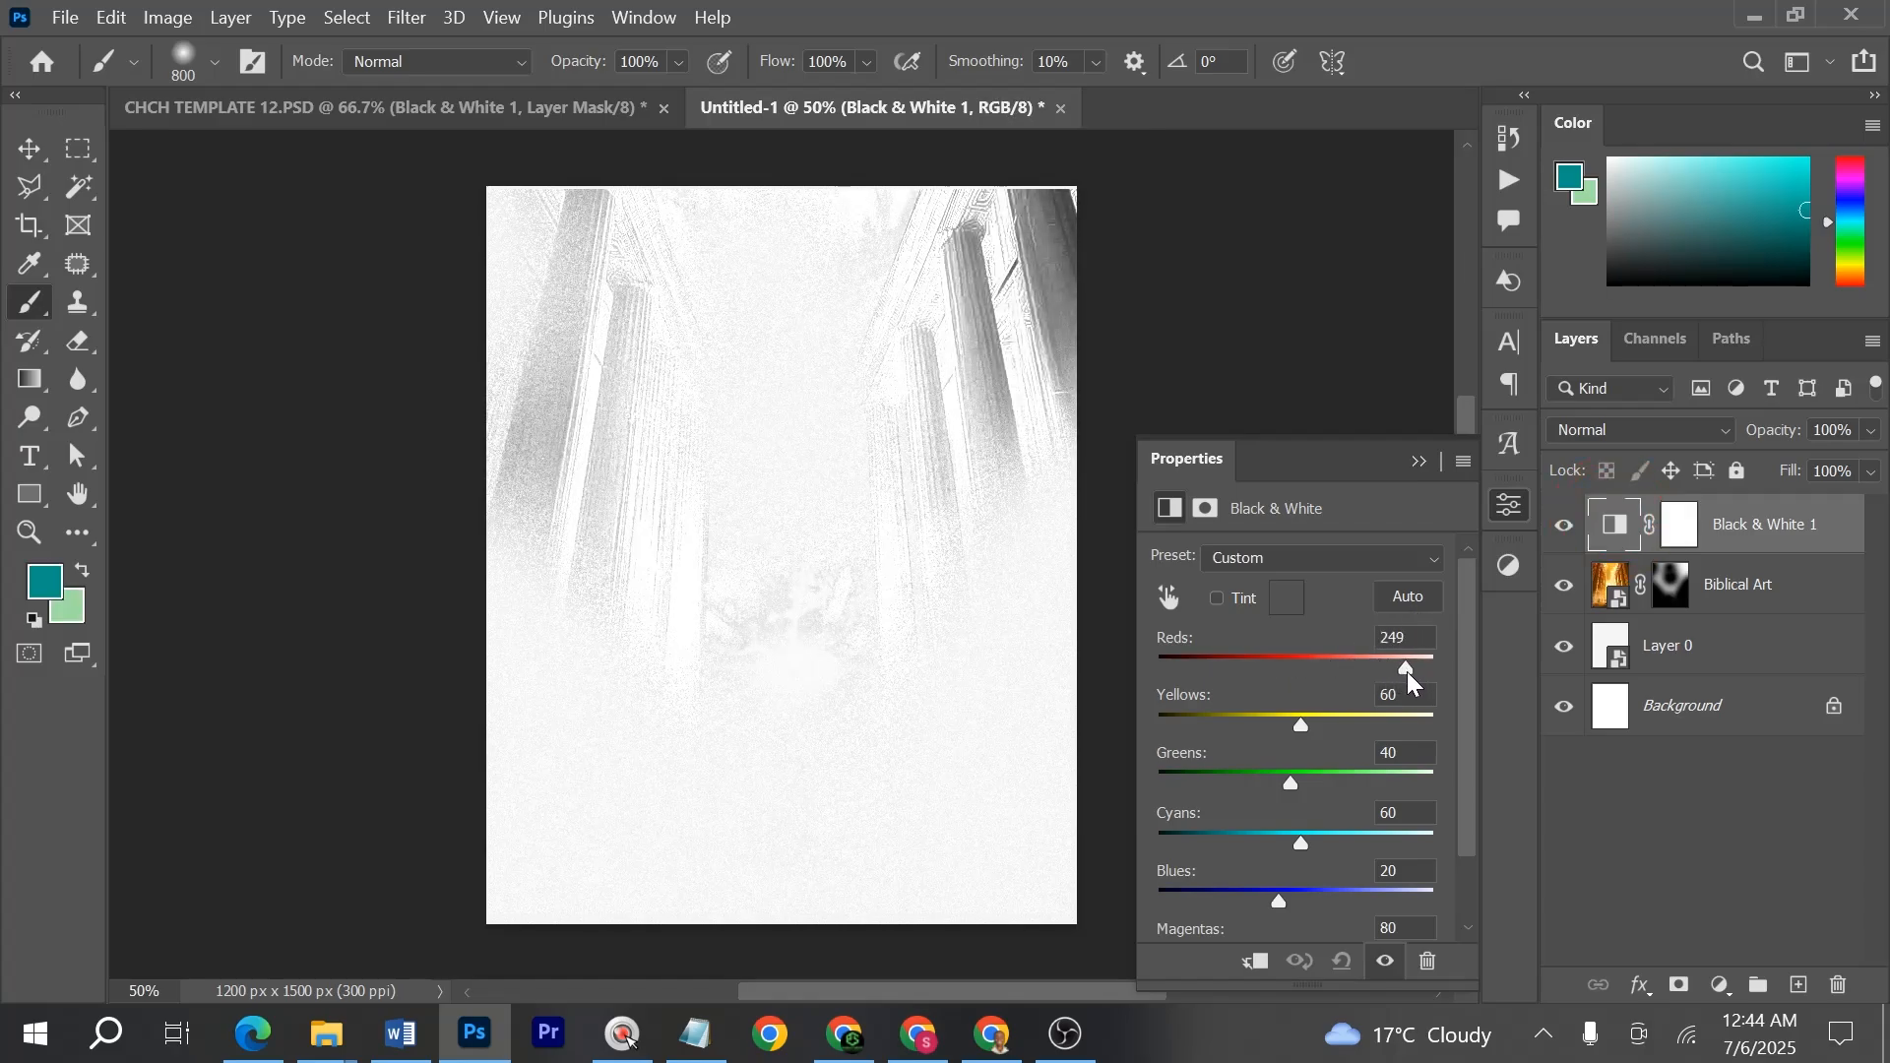
{"action": "left_click_drag", "start_coordinate": [1421, 681], "coordinate": [1410, 681]}
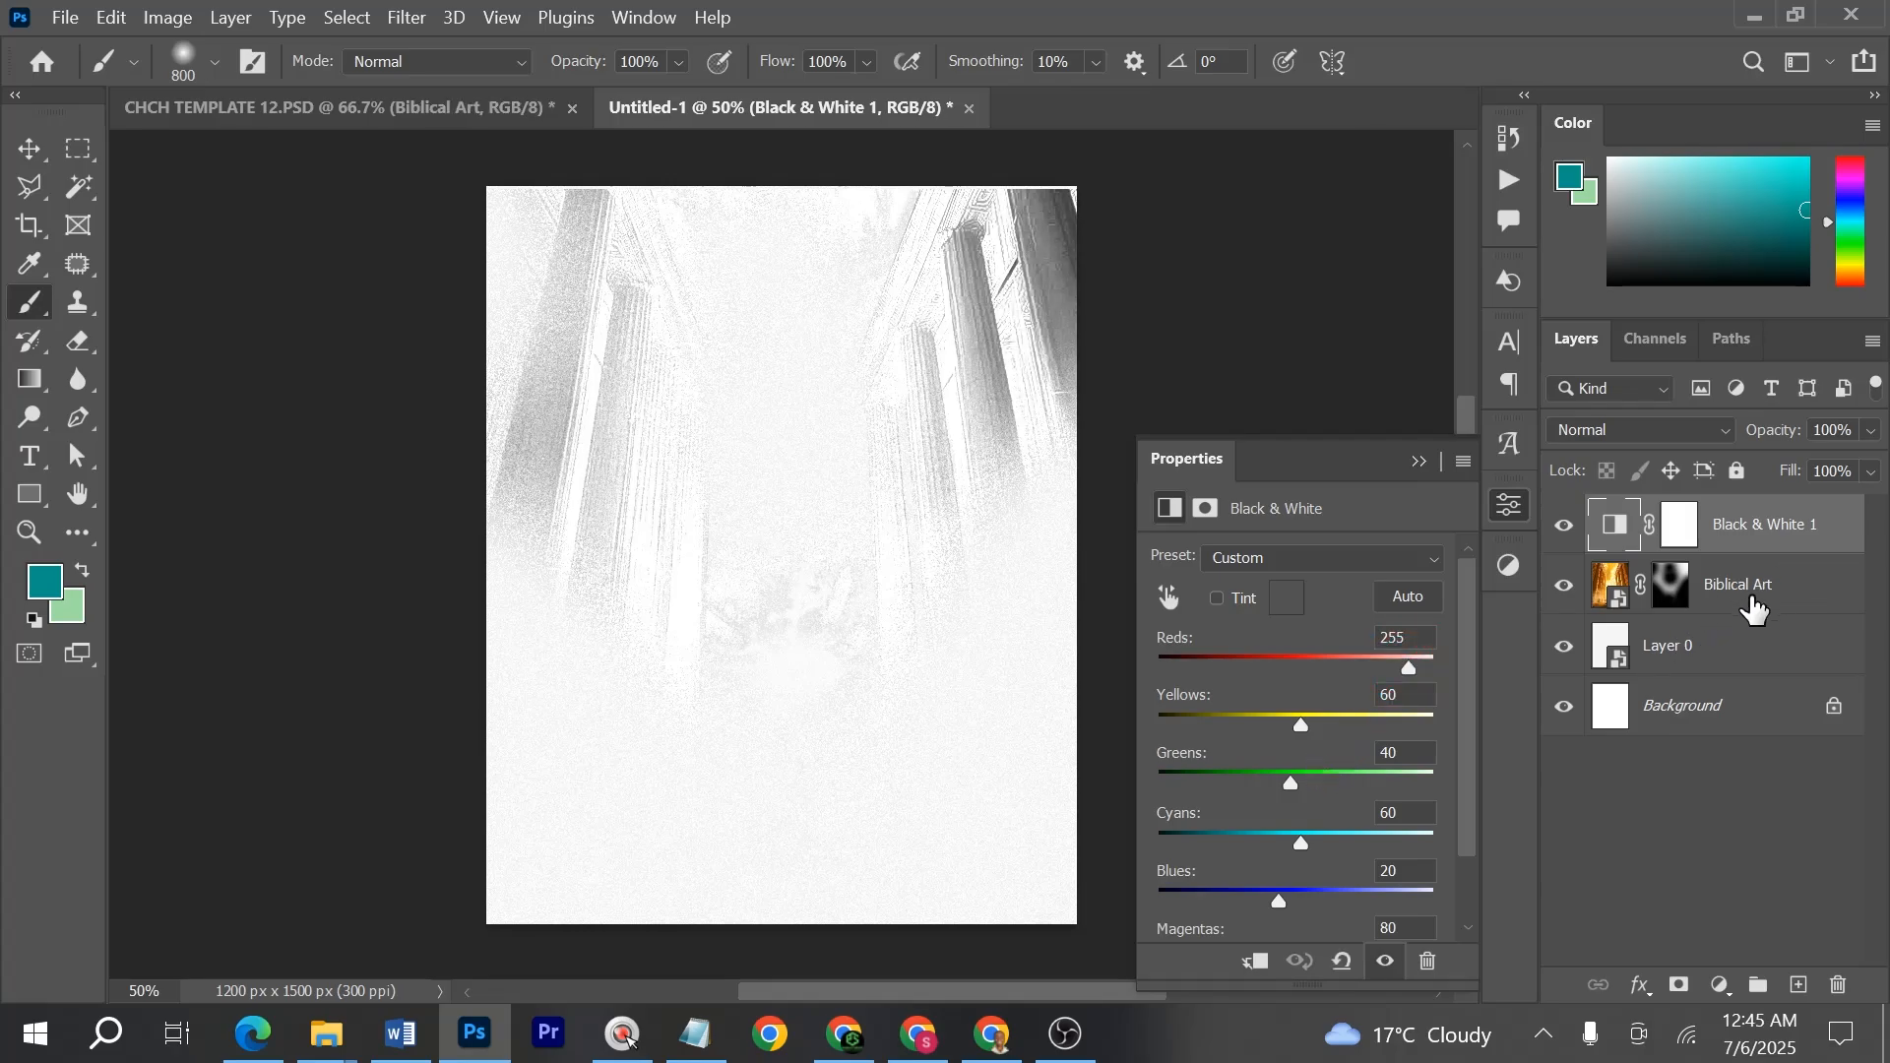
- Lower the opacity of the Biblical Art layer to 50%
{"action": "left_click", "coordinate": [1766, 595]}
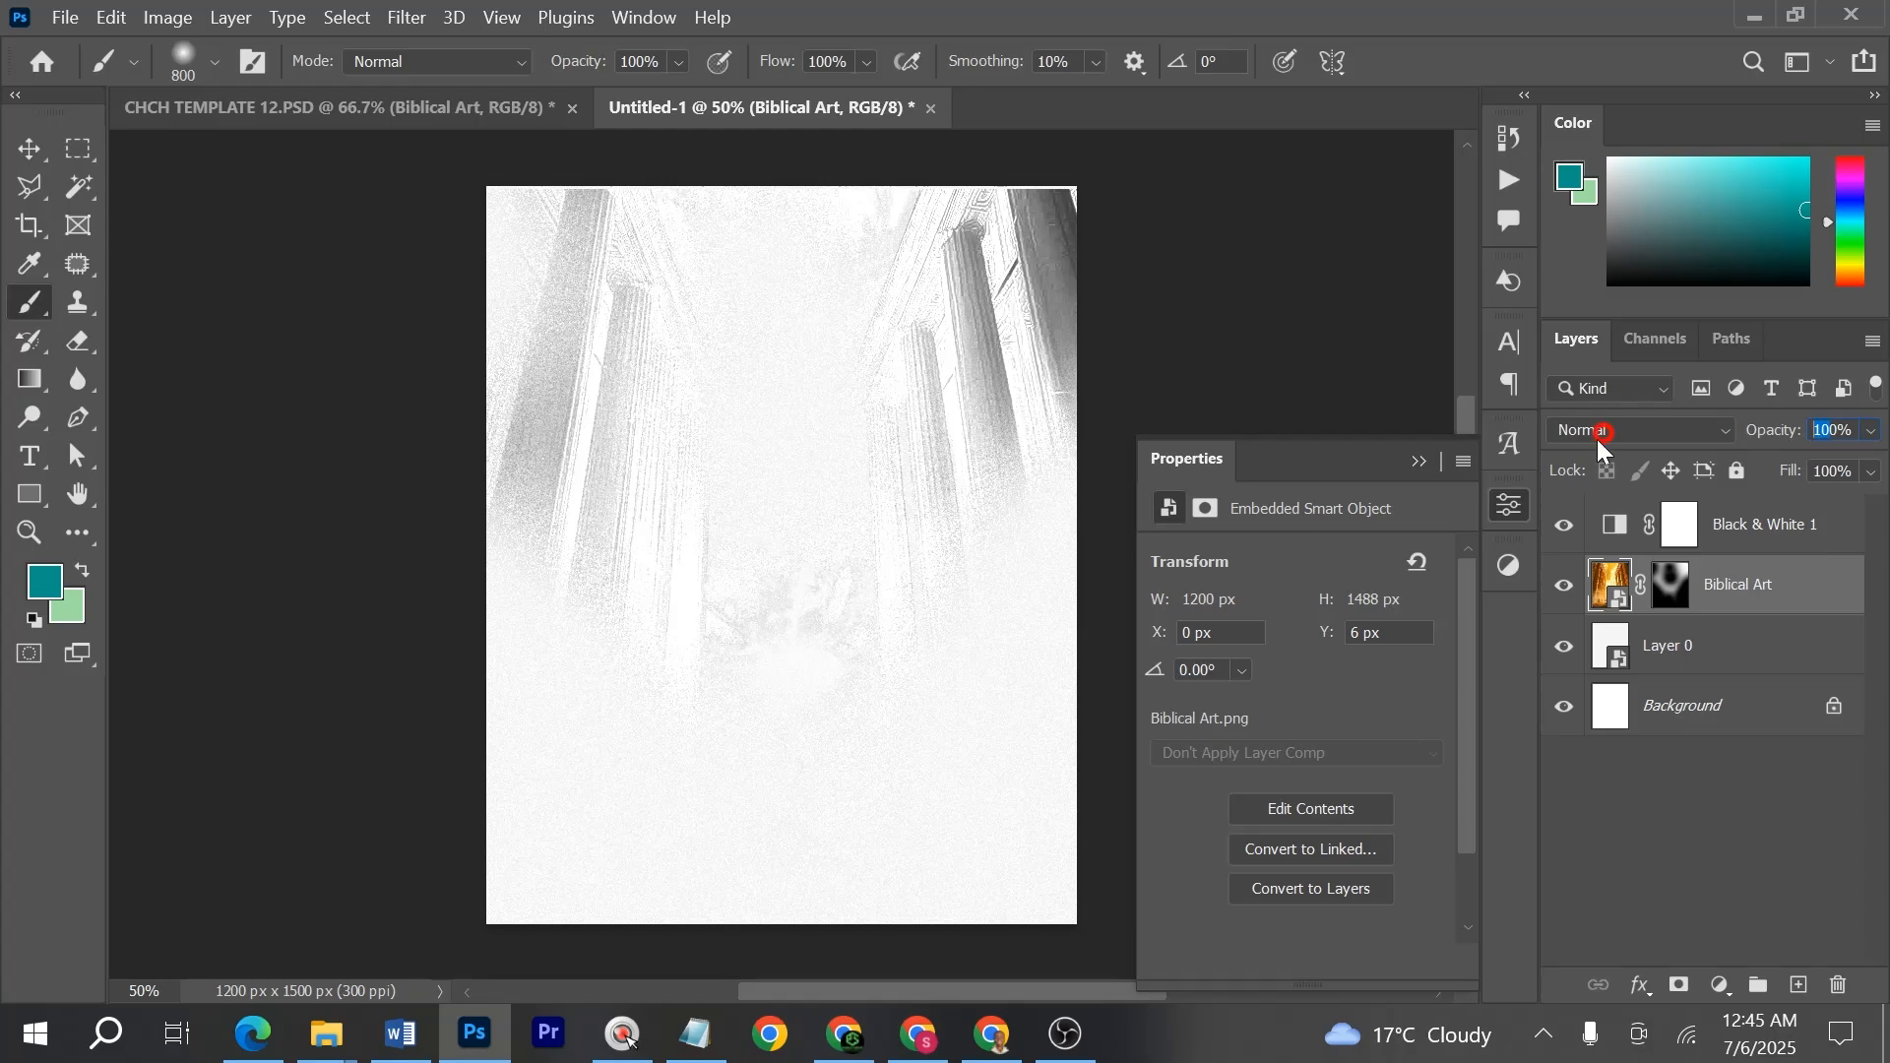
{"action": "key", "text": "5"}
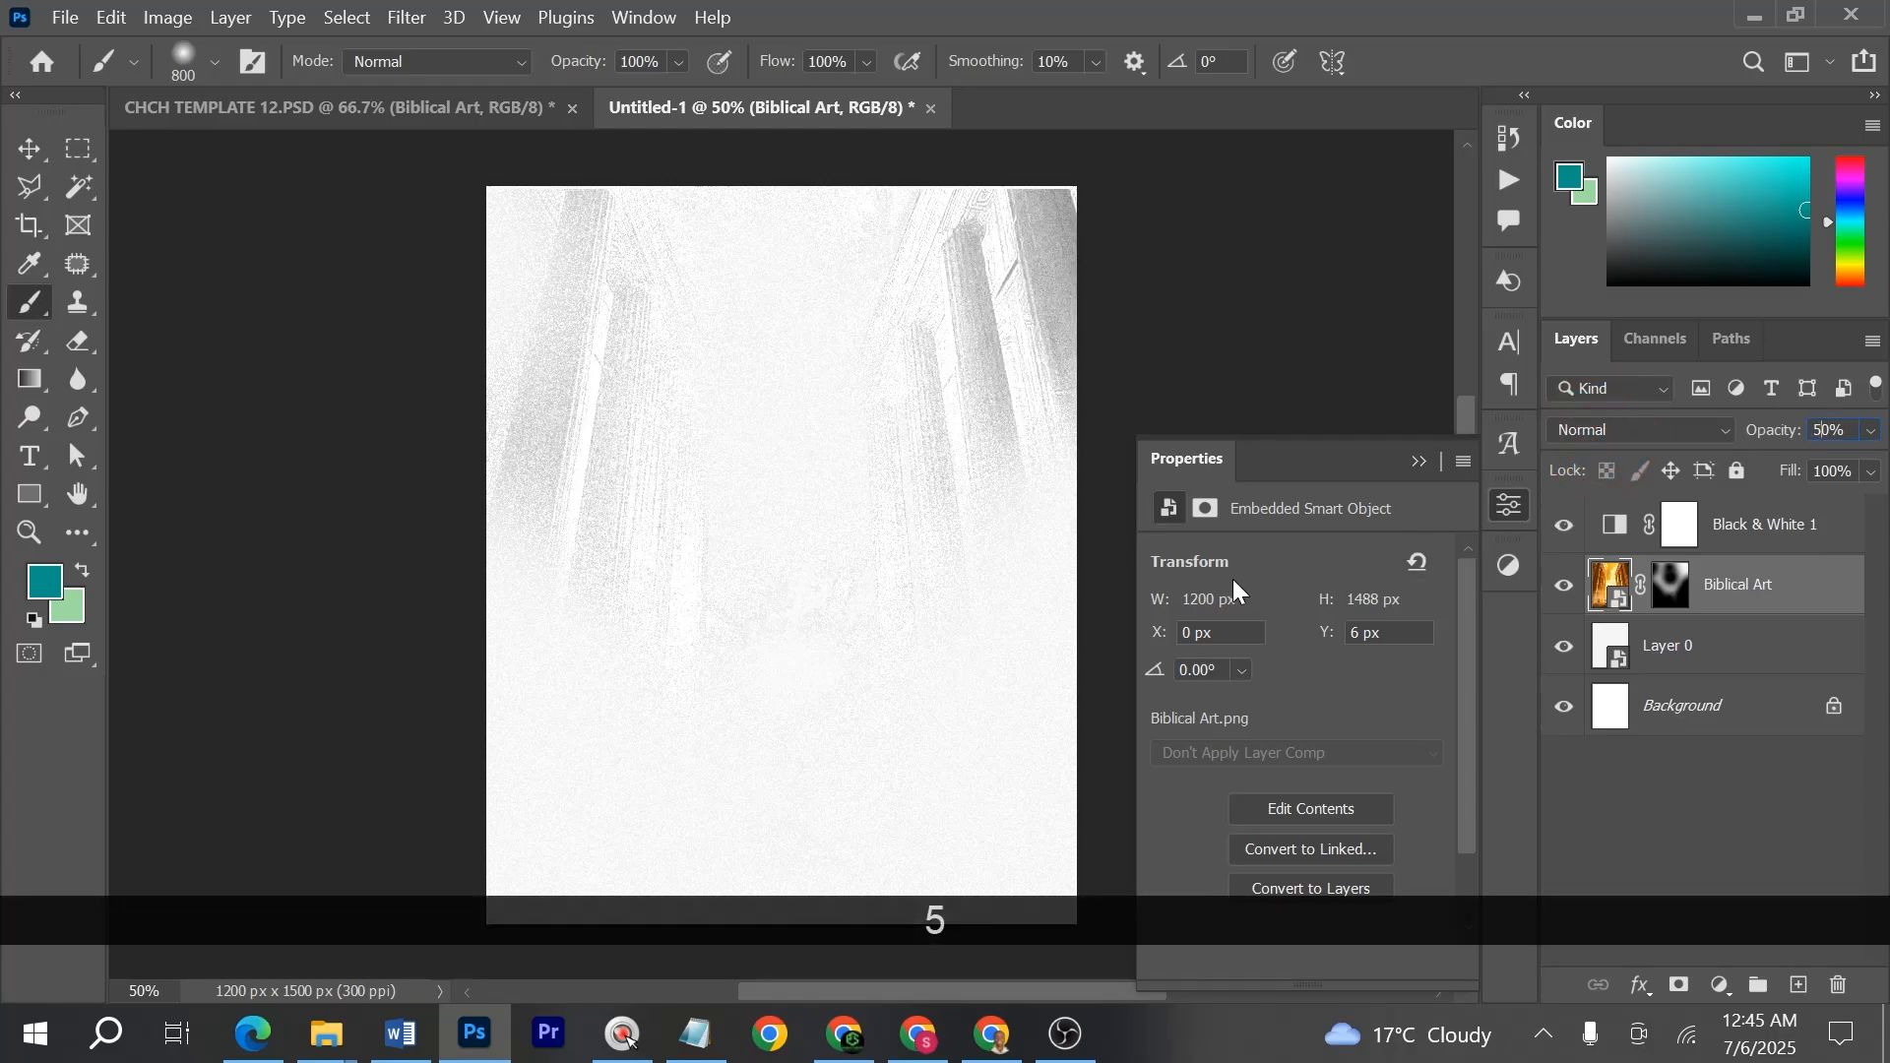
{"action": "left_click", "coordinate": [29, 148]}
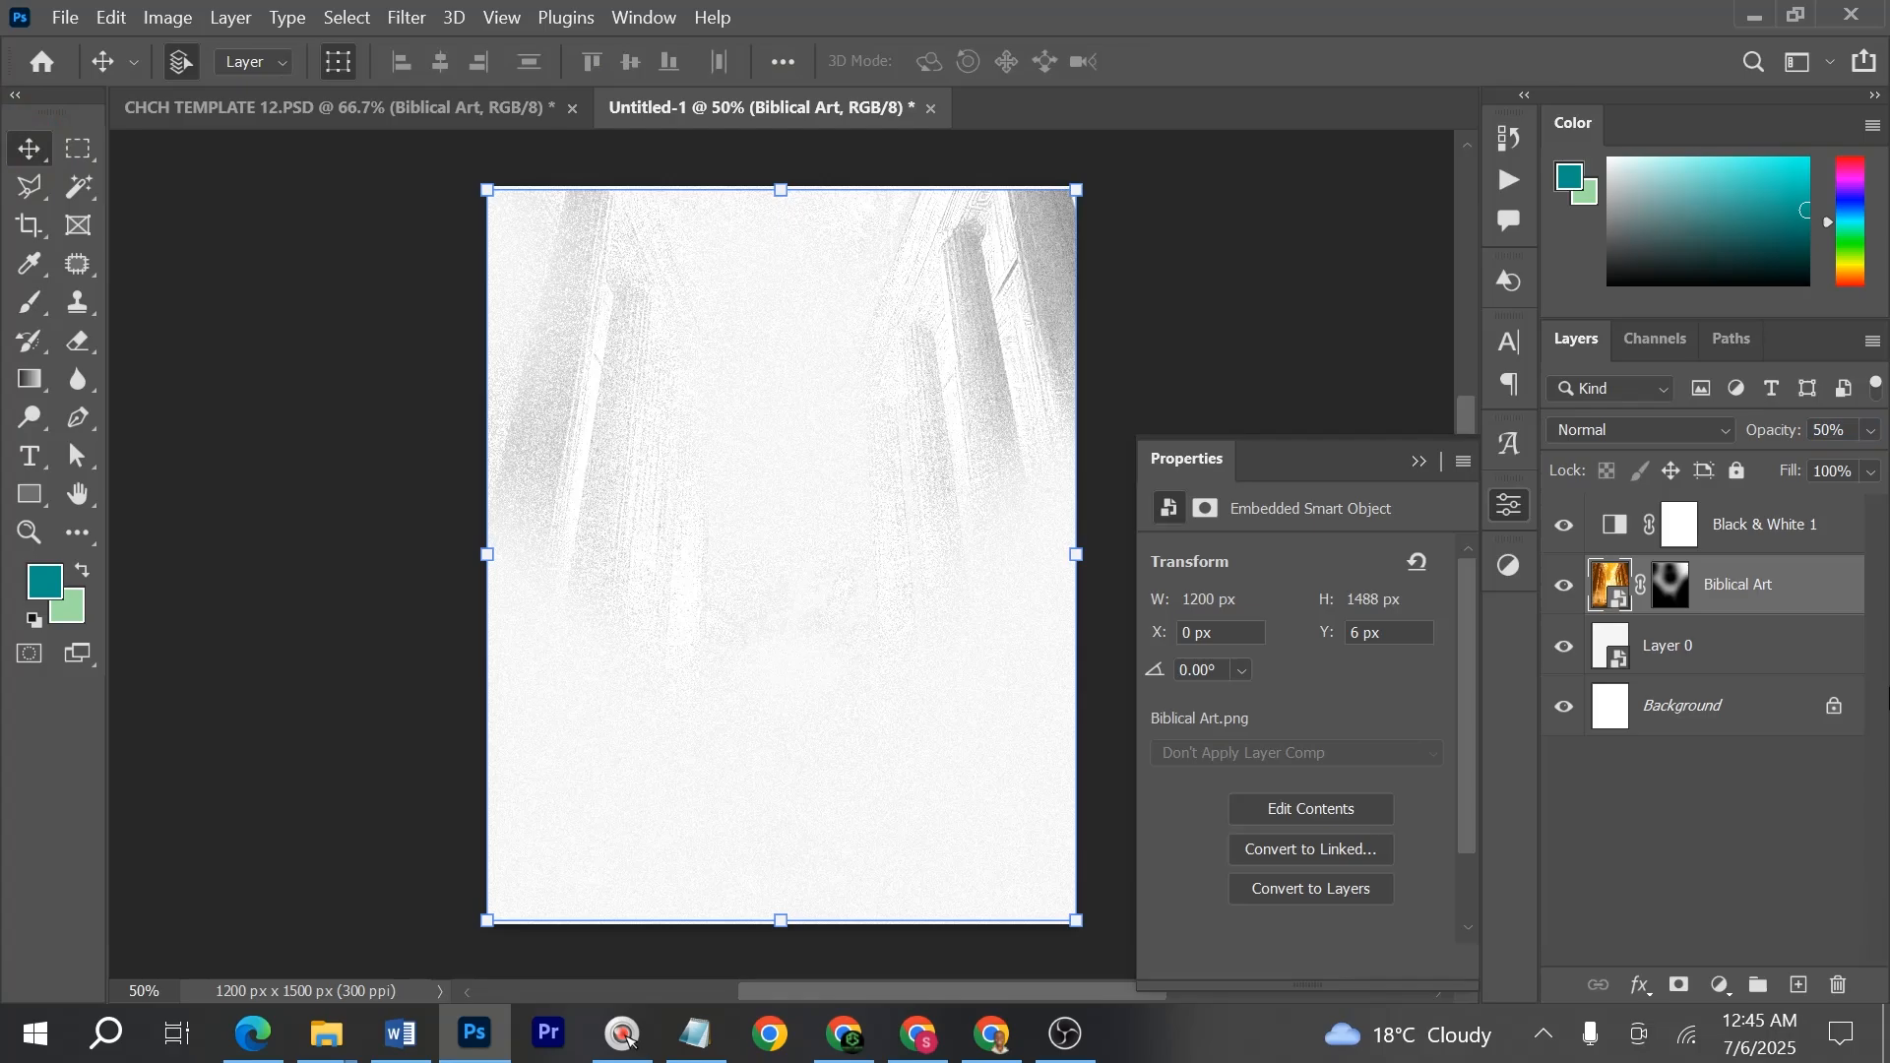
{"action": "left_click", "coordinate": [1257, 333]}
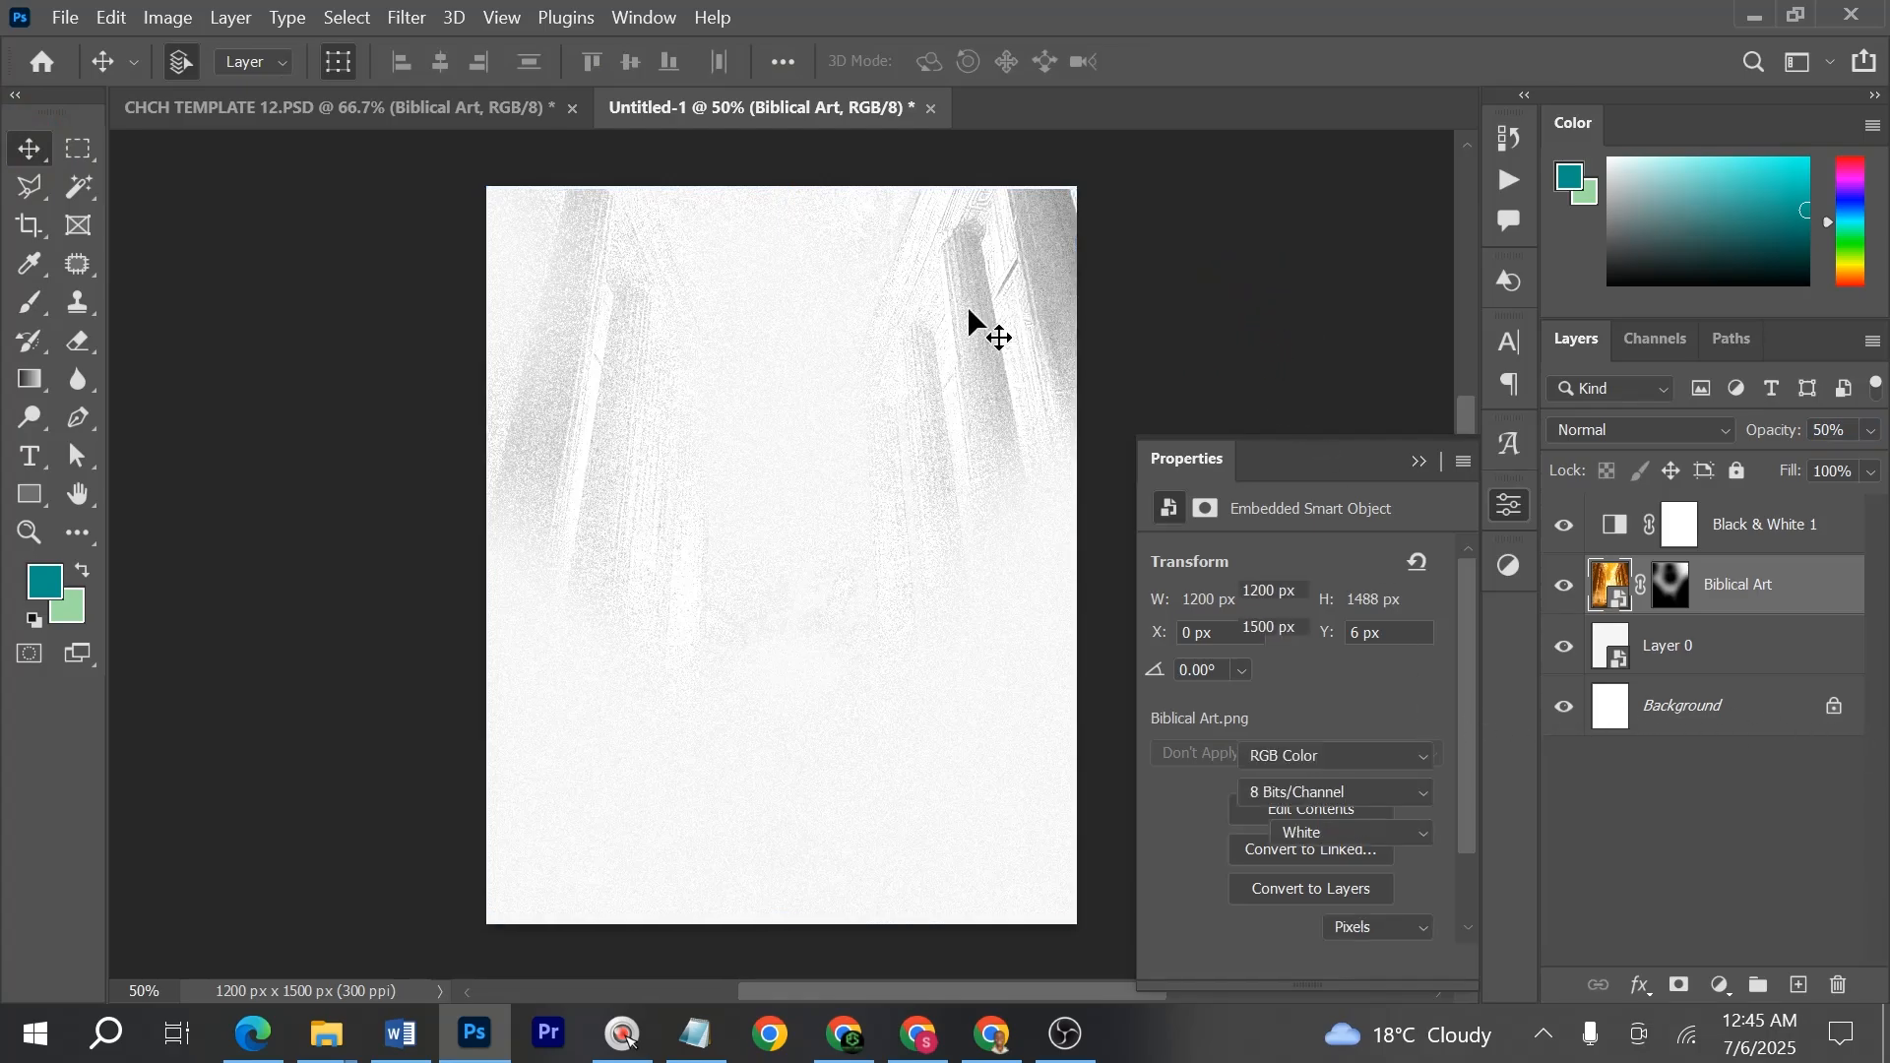
- Paint black on the Biblical Art mask to fade the outermost column in the upper right corner
{"action": "left_click", "coordinate": [1670, 585]}
{"action": "key", "text": "b"}
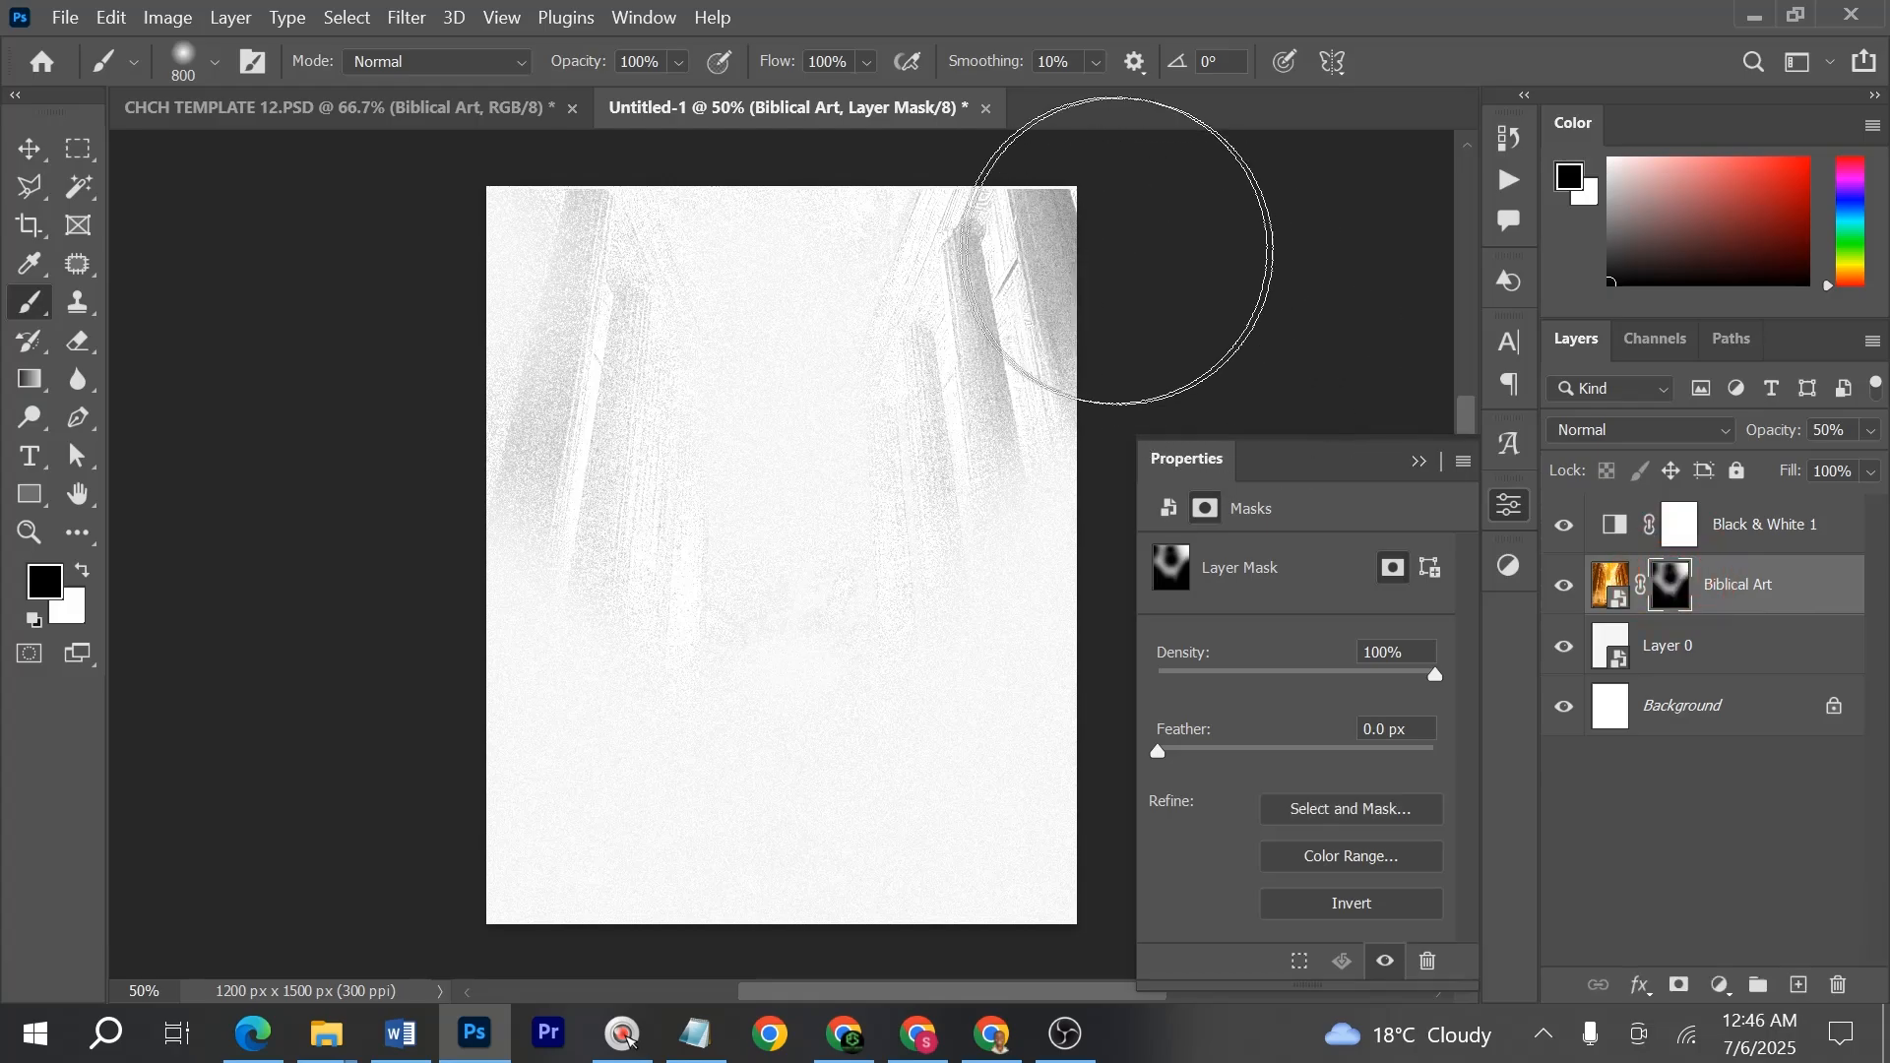
{"action": "left_click", "coordinate": [1121, 262]}
{"action": "left_click", "coordinate": [1120, 262]}
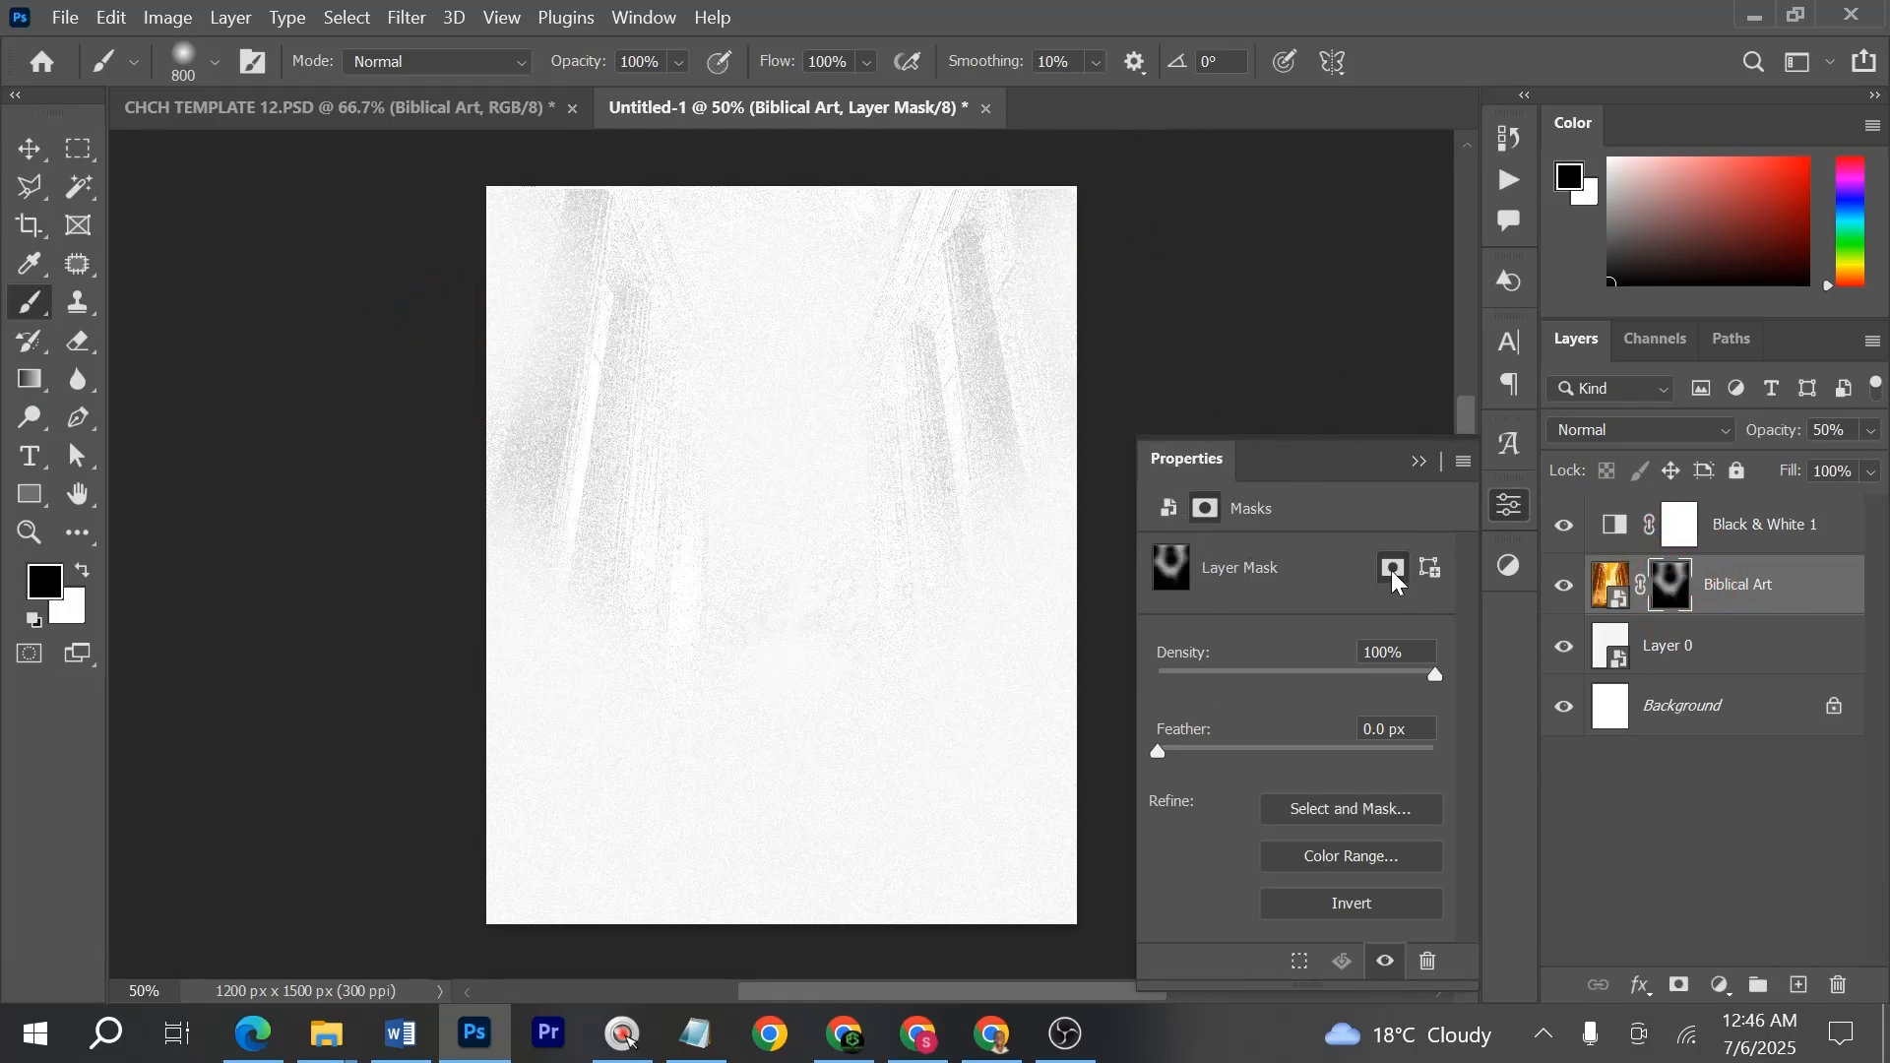
- Compare the design with the Black & White adjustment and the Layer 0 texture hidden and shown
{"action": "left_click", "coordinate": [1565, 524]}
{"action": "left_click", "coordinate": [1564, 524]}
{"action": "left_click", "coordinate": [1565, 523]}
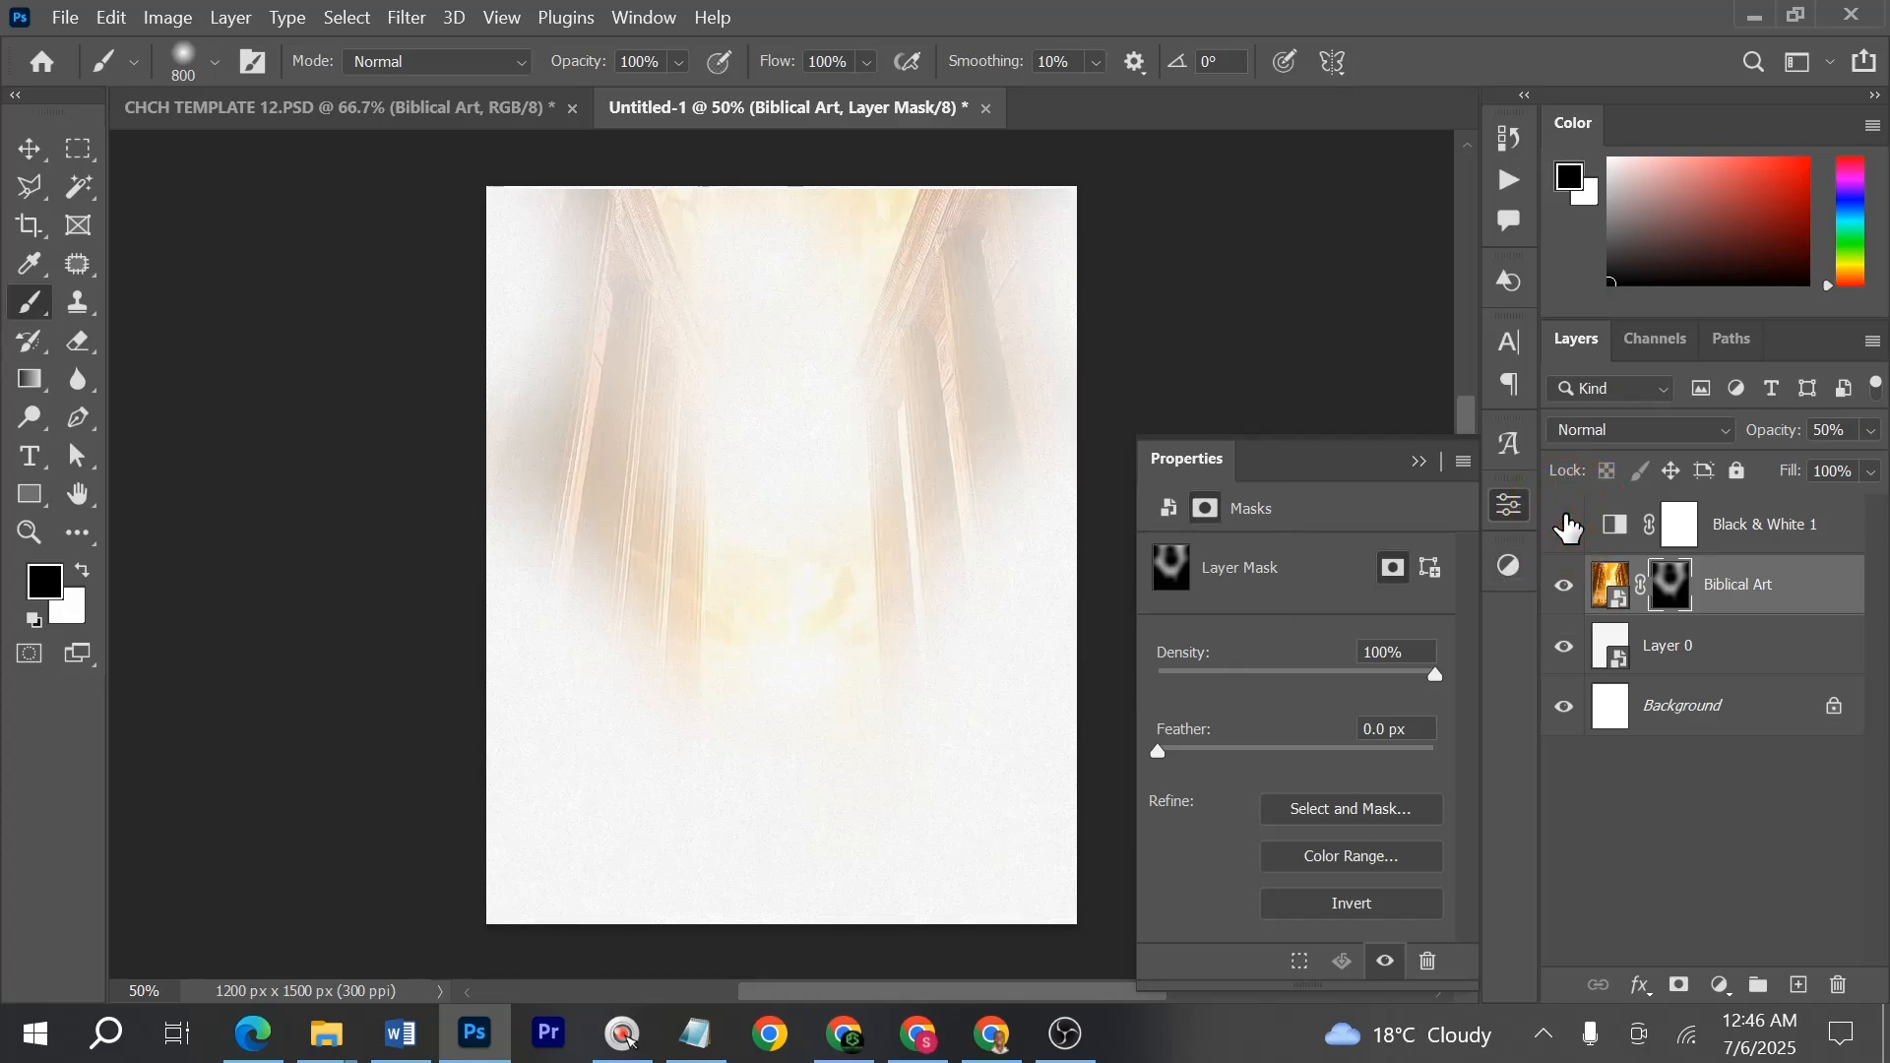
{"action": "left_click", "coordinate": [1565, 524]}
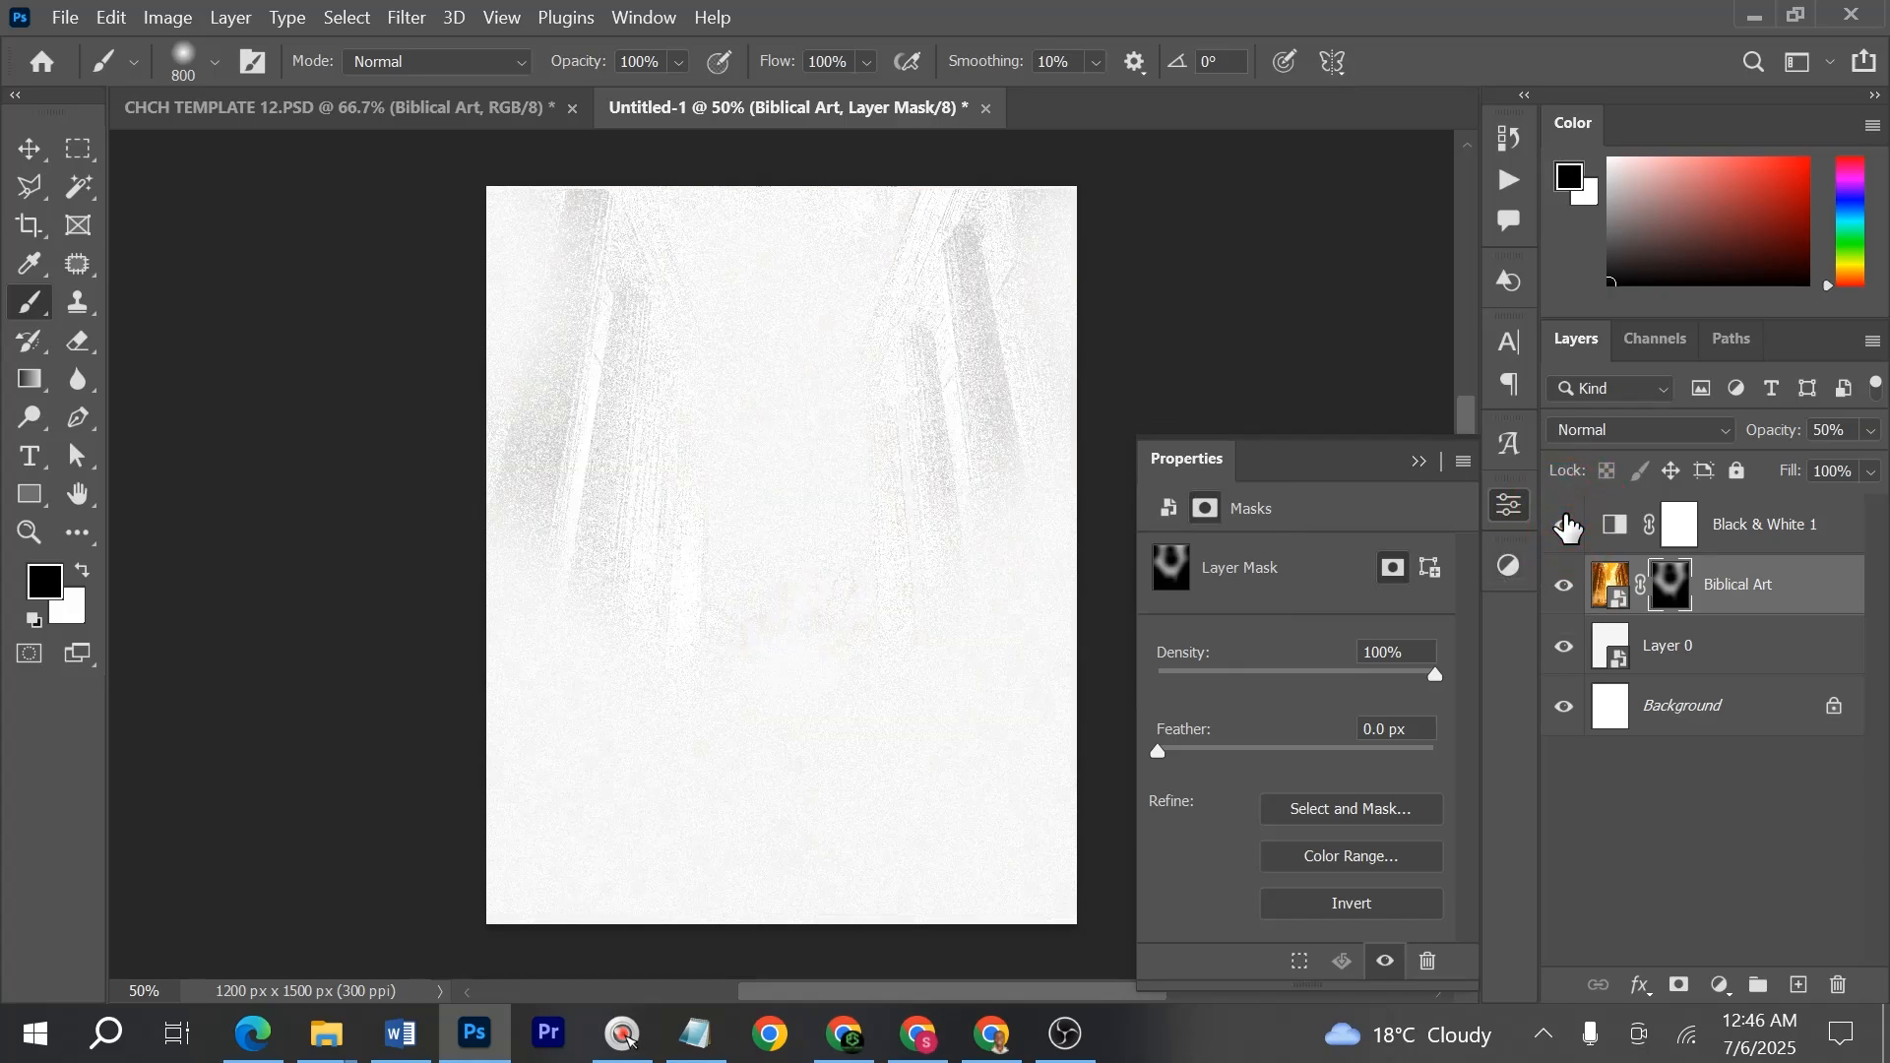
{"action": "left_click", "coordinate": [1564, 647]}
{"action": "left_click", "coordinate": [1565, 646]}
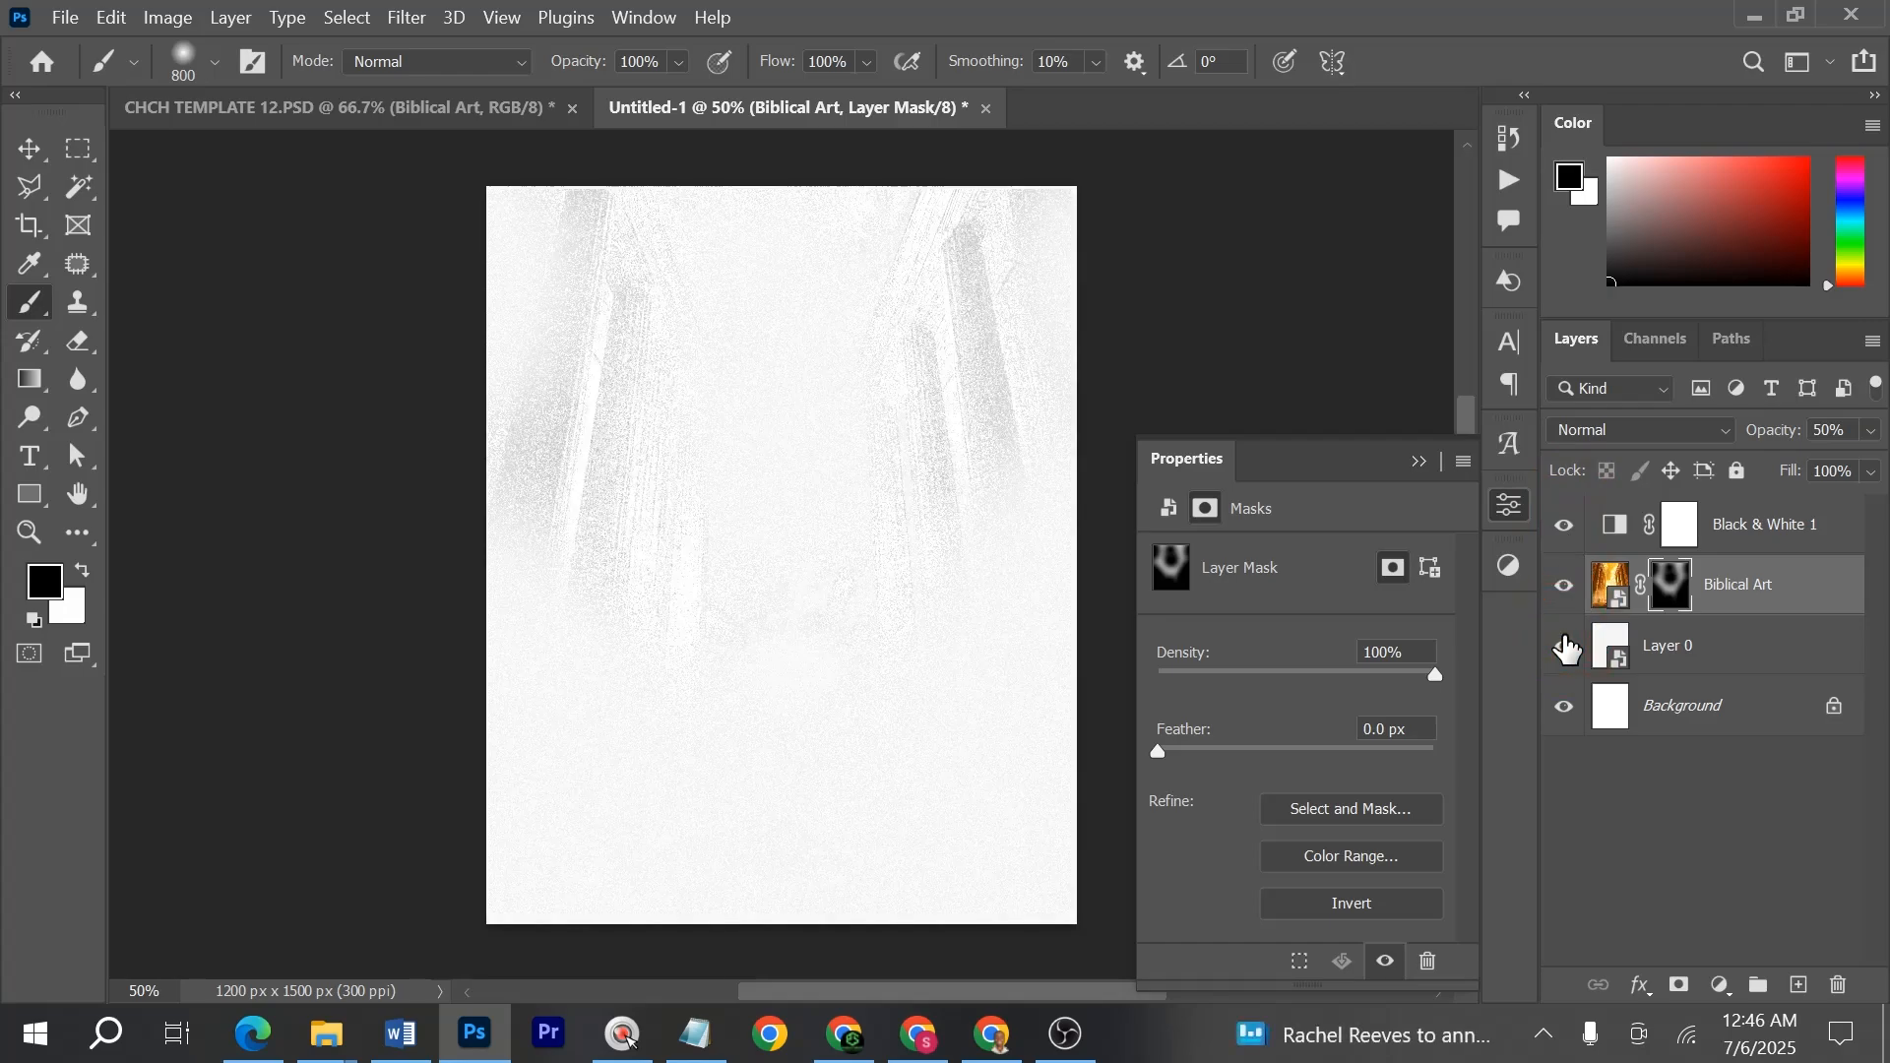
{"action": "left_click", "coordinate": [1565, 647]}
{"action": "left_click", "coordinate": [1565, 646]}
- Add a layer mask to Layer 0 and paint black on it to remove the texture from the upper area
{"action": "left_click", "coordinate": [1679, 650]}
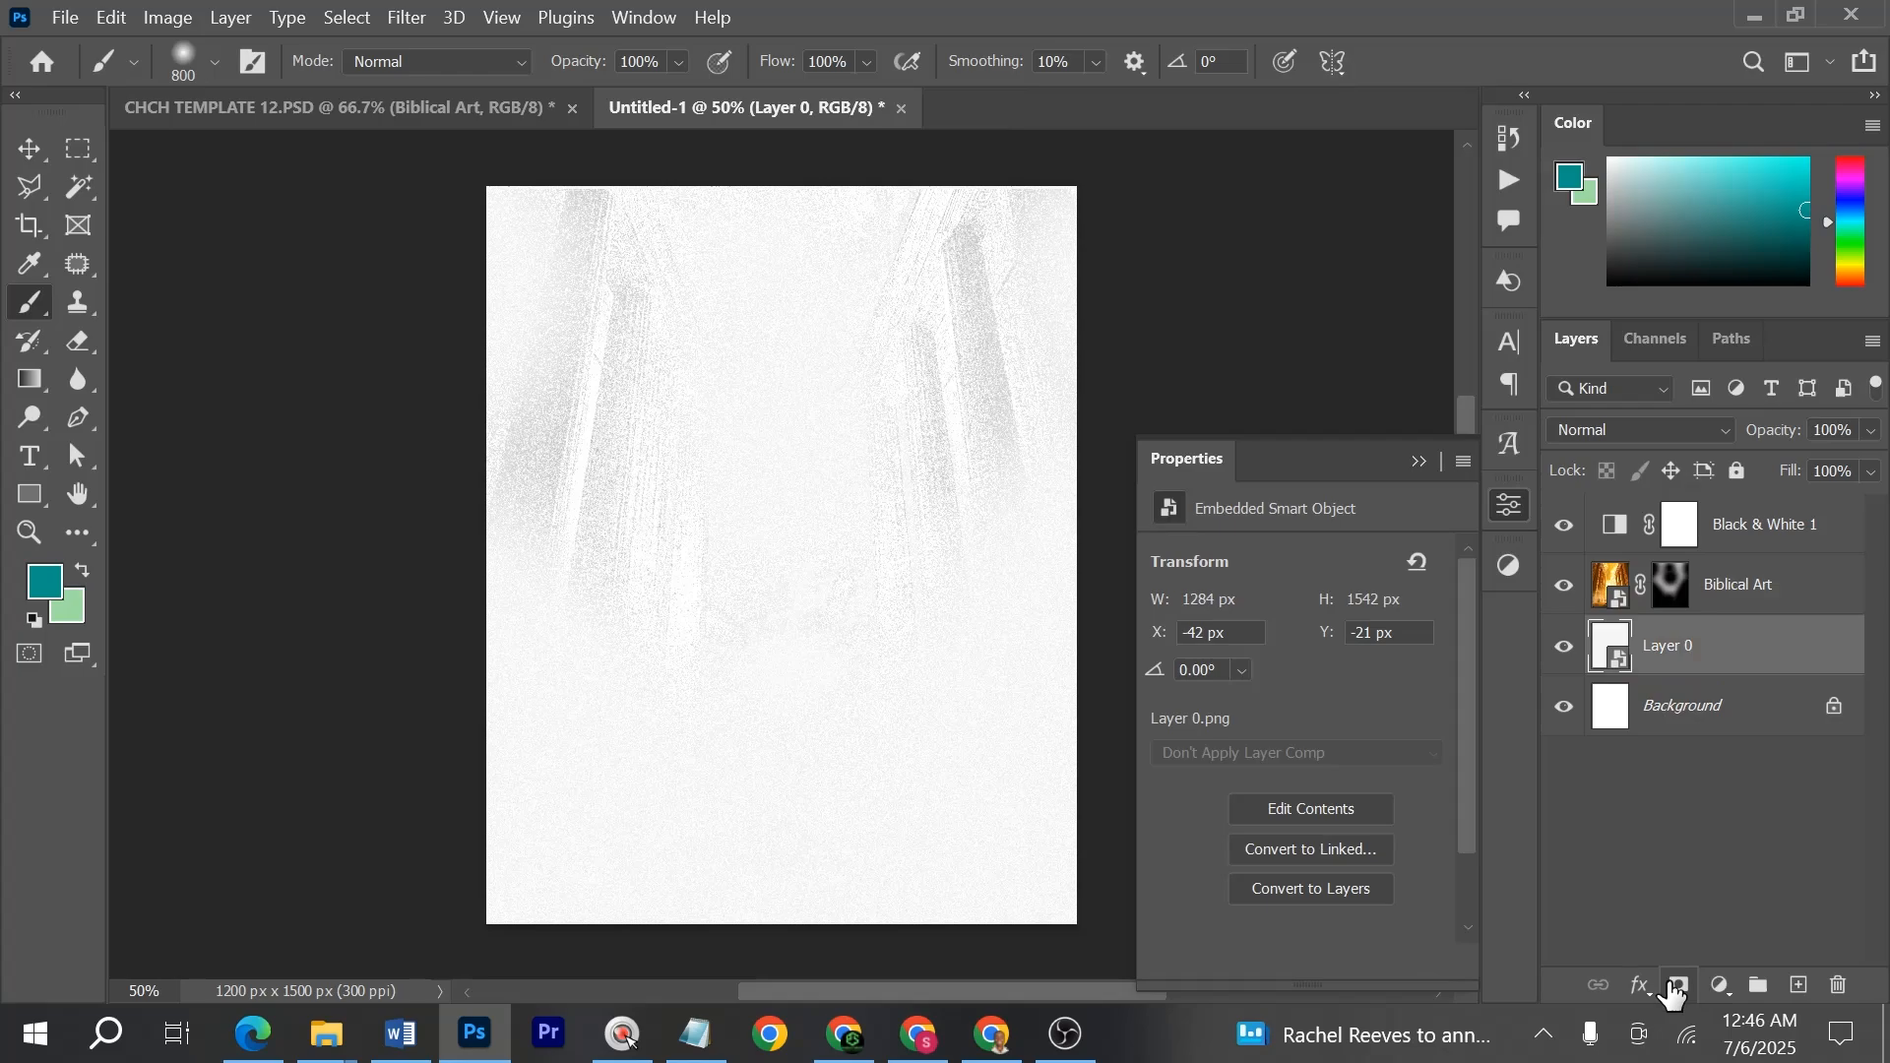
{"action": "left_click", "coordinate": [1679, 985]}
{"action": "mouse_move", "coordinate": [759, 328]}
{"action": "left_mouse_down"}
{"action": "mouse_move", "coordinate": [928, 338]}
{"action": "mouse_move", "coordinate": [1004, 358]}
{"action": "mouse_move", "coordinate": [1021, 399]}
{"action": "mouse_move", "coordinate": [604, 338]}
{"action": "mouse_move", "coordinate": [600, 305]}
{"action": "mouse_move", "coordinate": [603, 359]}
{"action": "mouse_move", "coordinate": [1128, 419]}
{"action": "mouse_move", "coordinate": [928, 358]}
{"action": "mouse_move", "coordinate": [639, 503]}
{"action": "mouse_move", "coordinate": [1062, 537]}
{"action": "left_mouse_up"}
{"action": "key", "text": "v"}
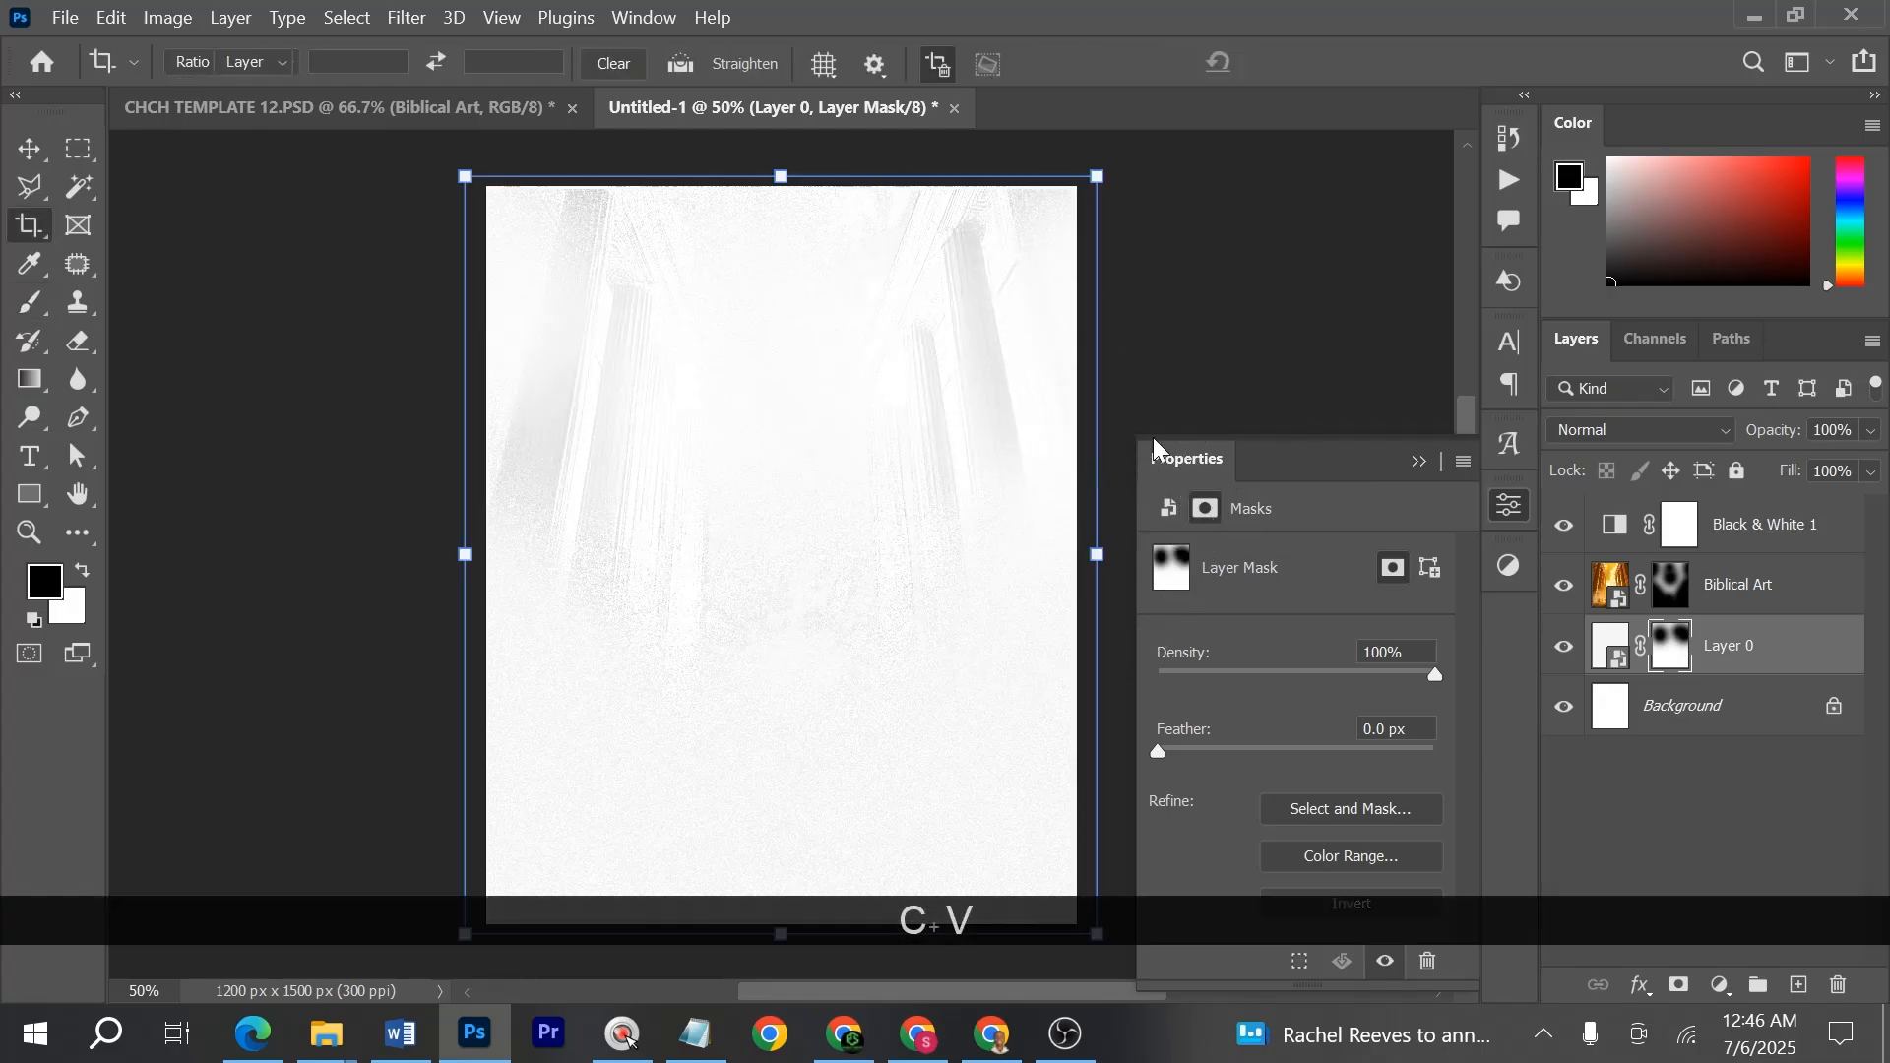
{"action": "left_click", "coordinate": [1223, 380]}
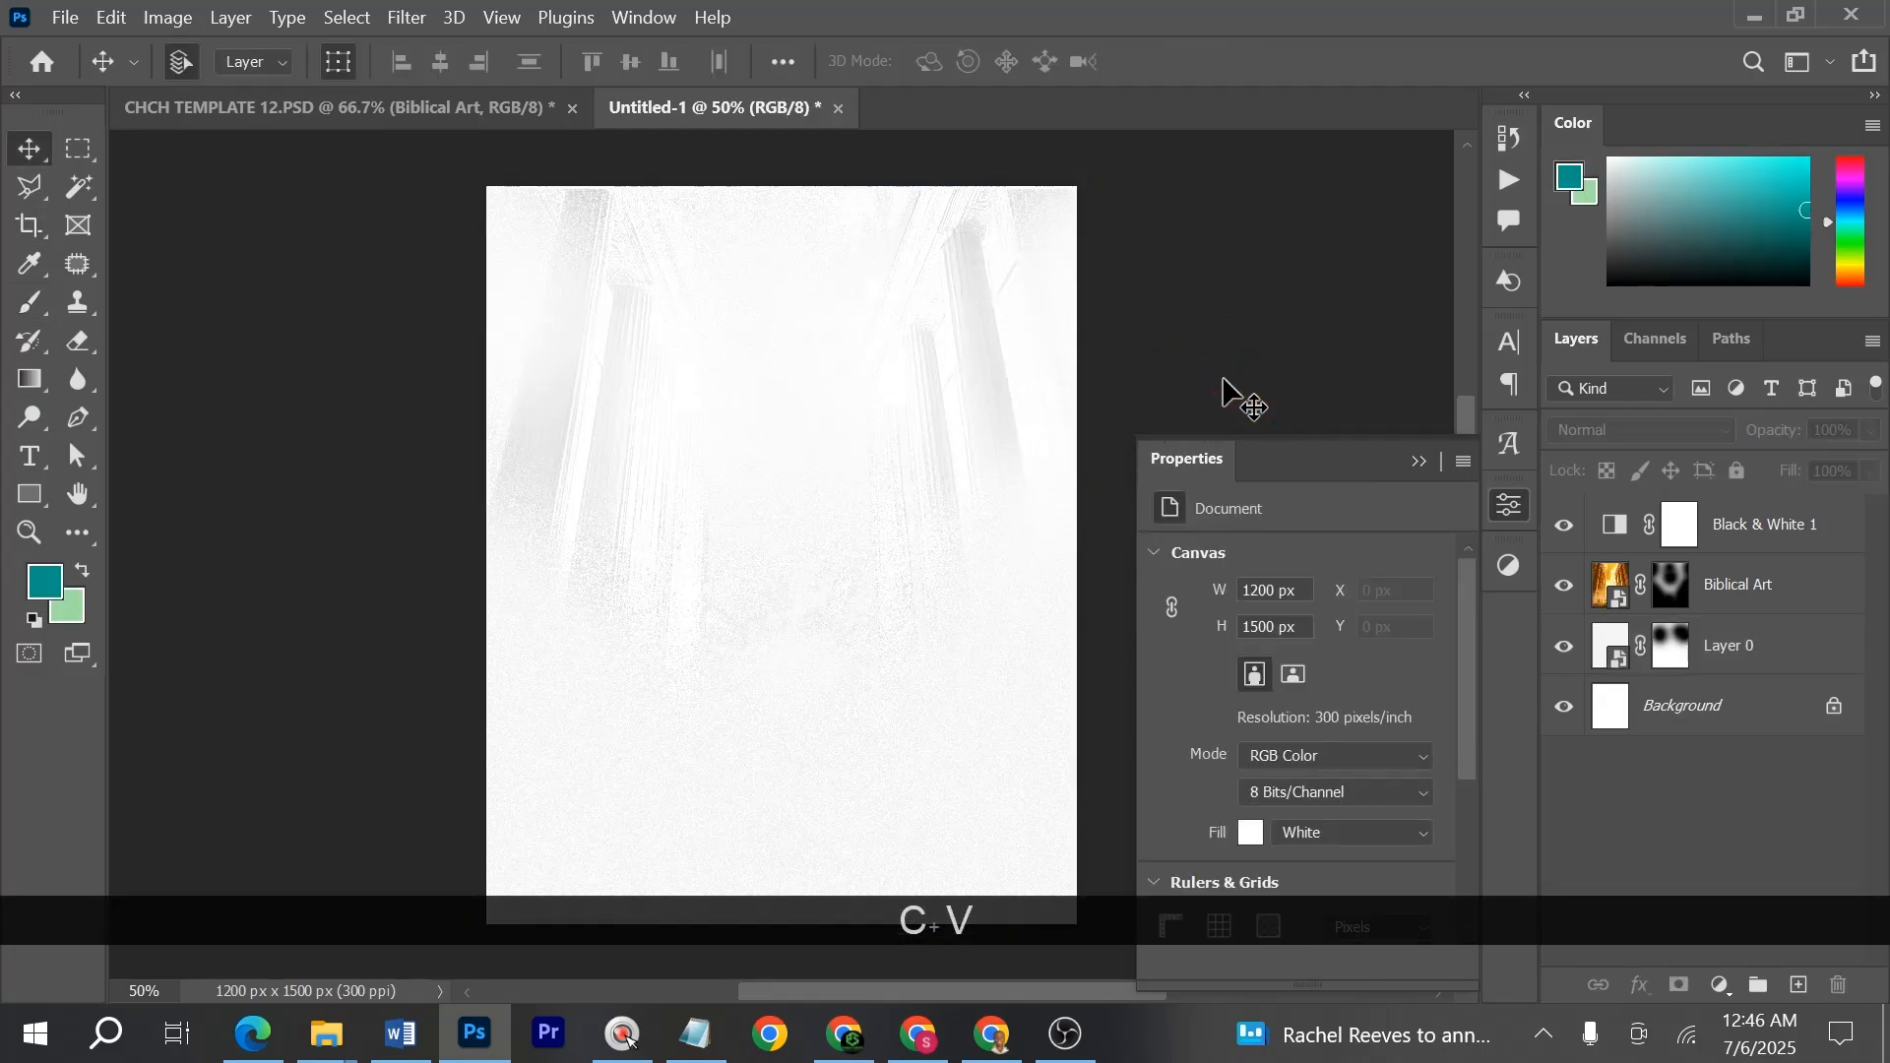
- Group the Black & White, Biblical Art and Layer 0 layers and rename the group BG
{"action": "left_click", "coordinate": [1762, 527]}
{"action": "left_click", "coordinate": [1762, 649], "text": "shift"}
{"action": "key", "text": "ctrl+g"}
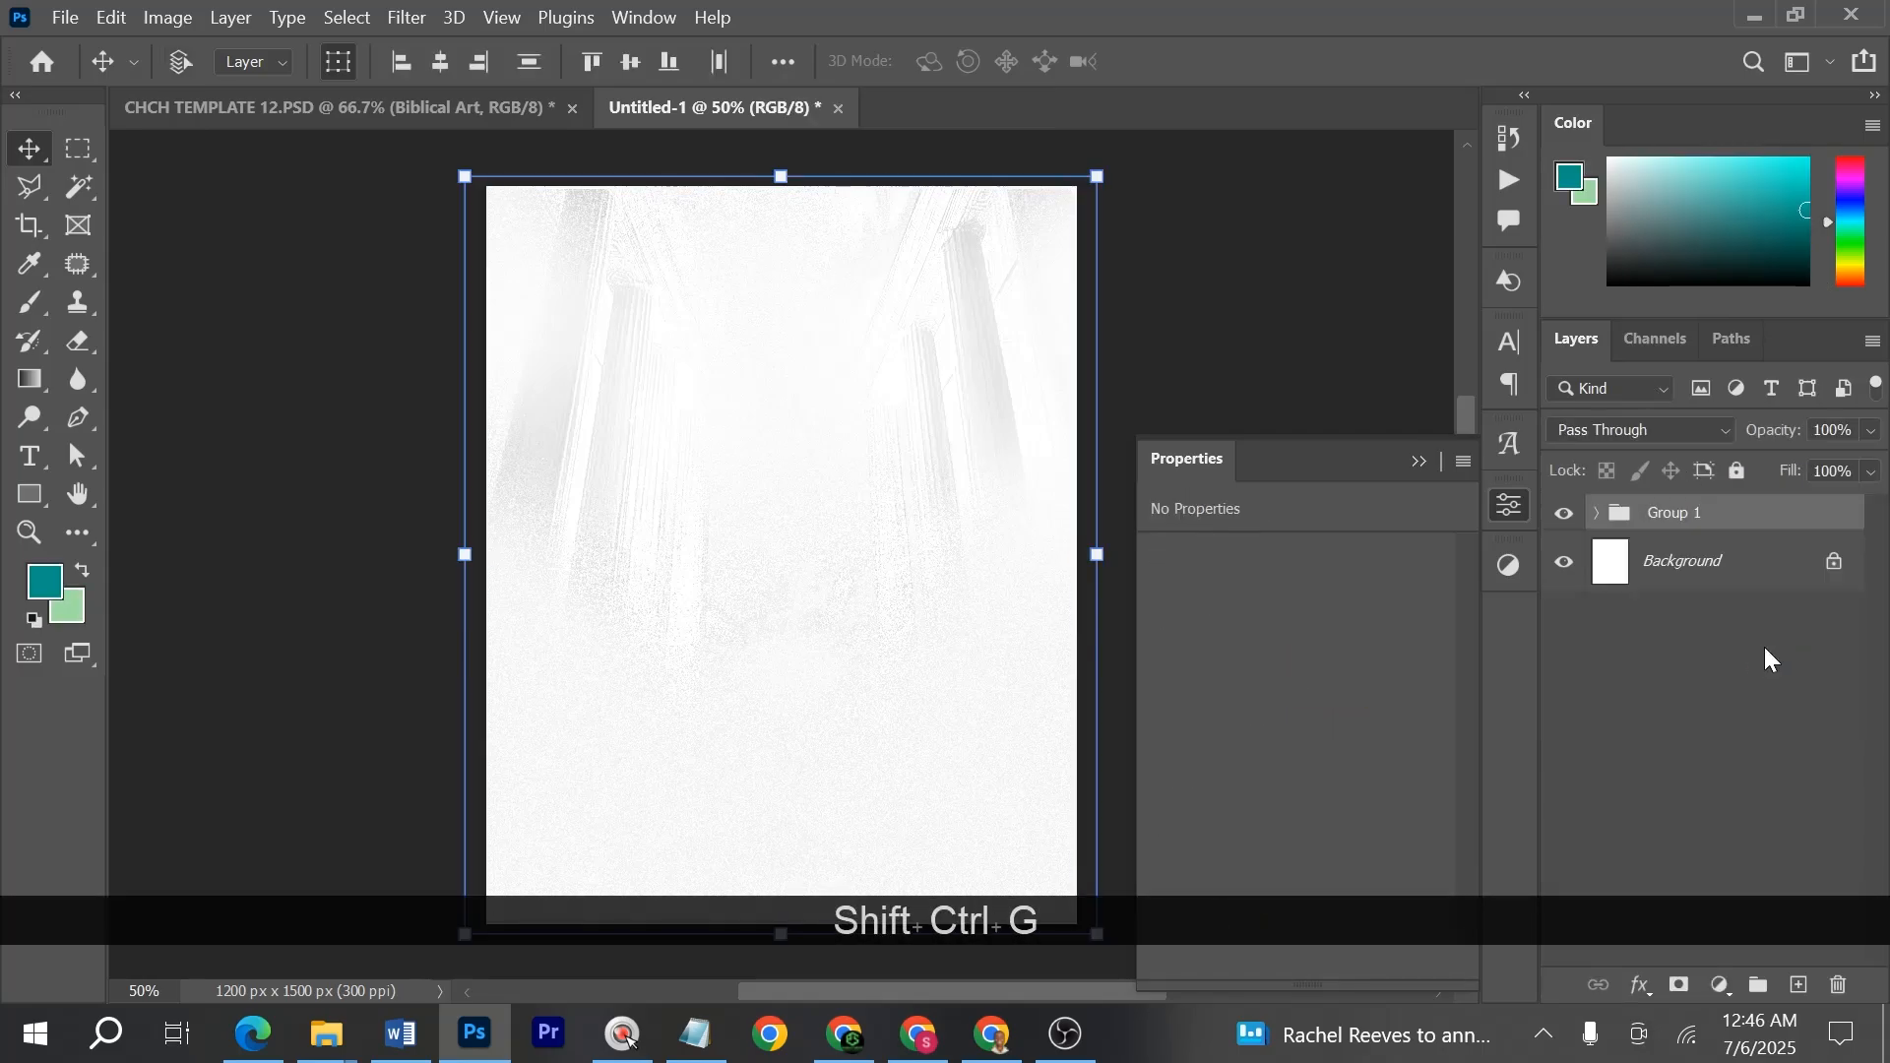
{"action": "double_click", "coordinate": [1674, 513]}
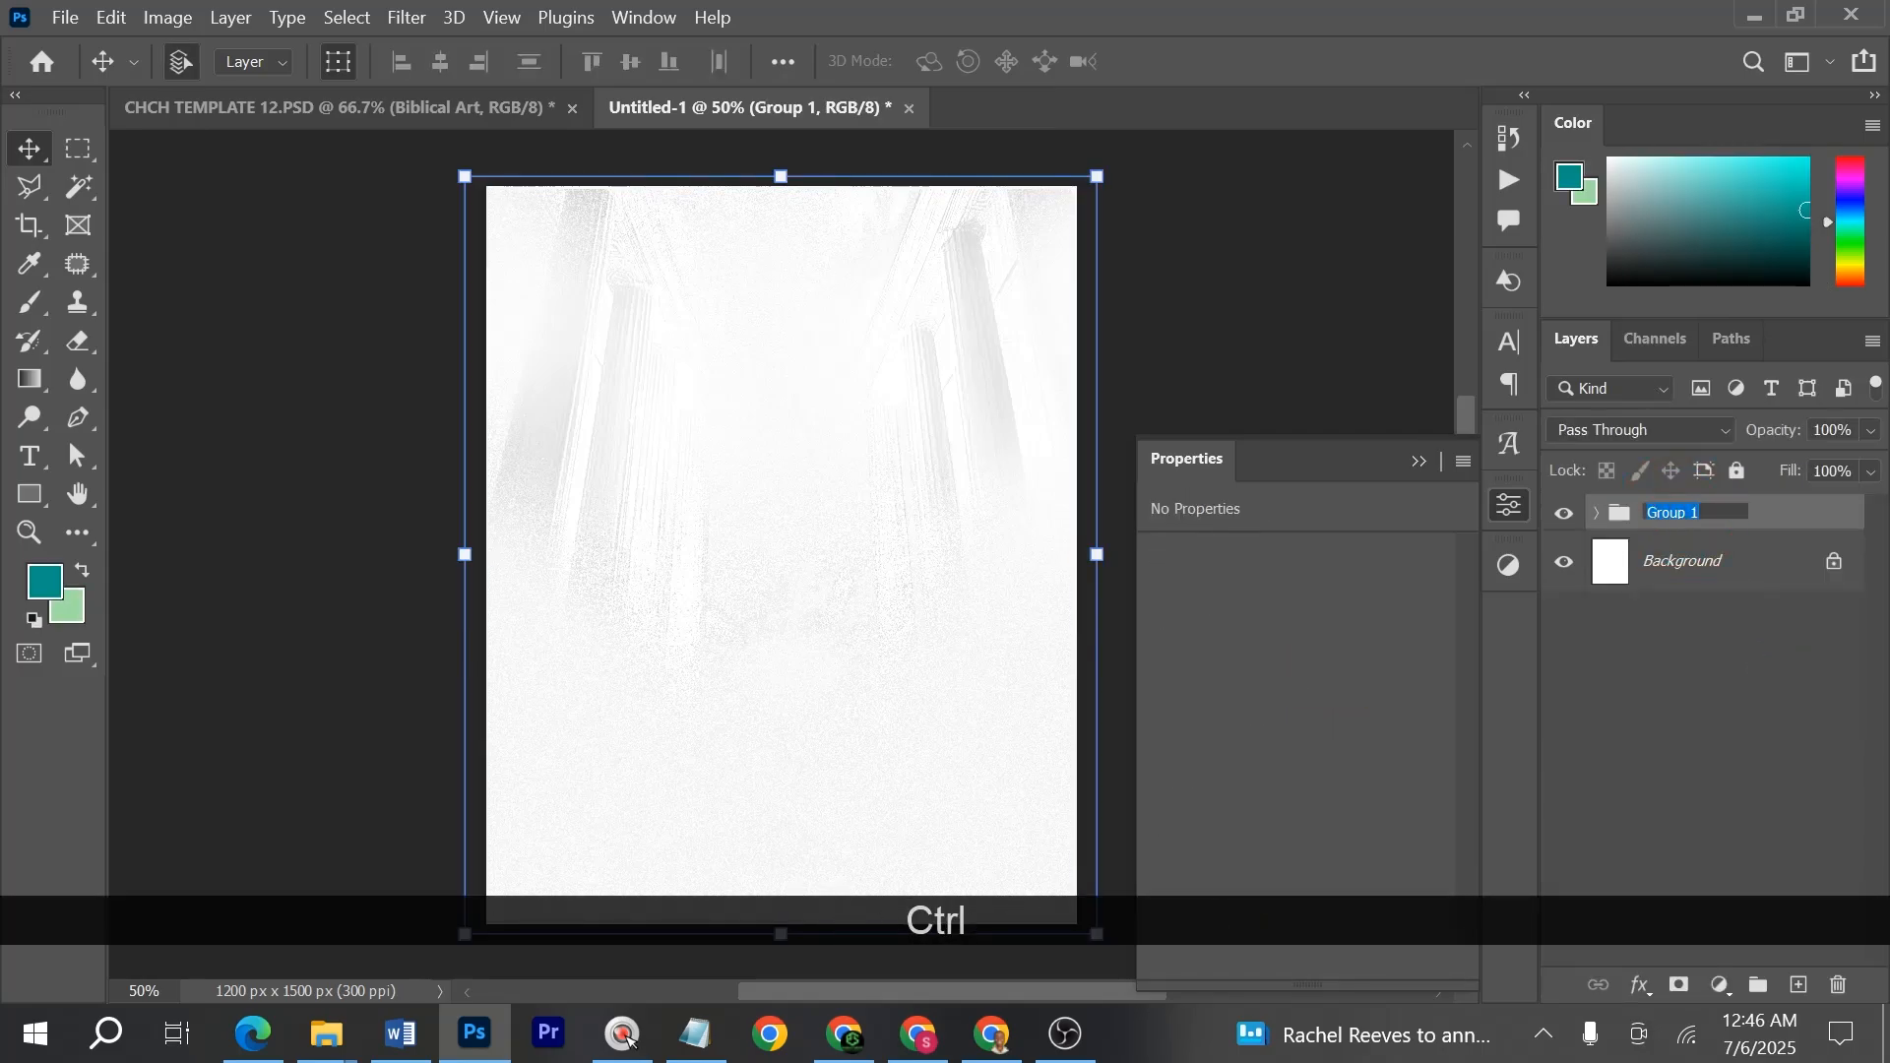
{"action": "type", "text": "BG"}
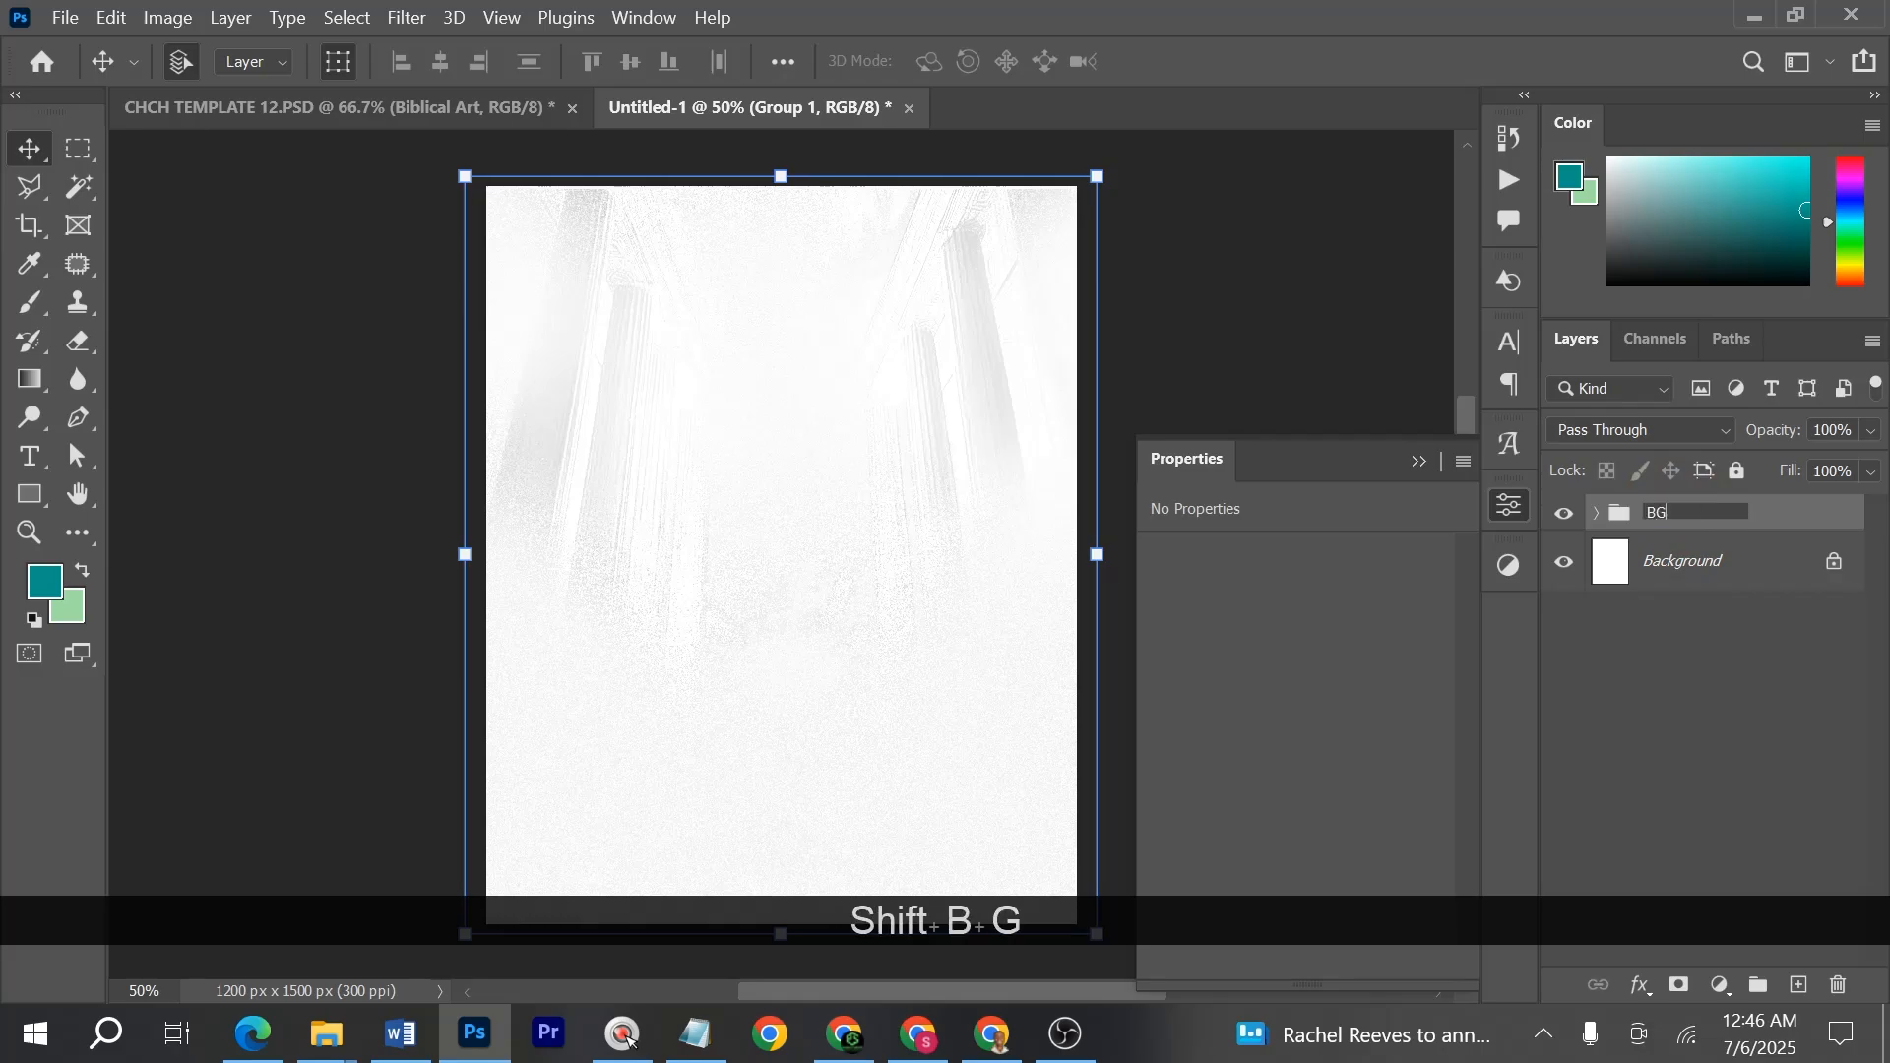
{"action": "left_click", "coordinate": [1768, 516]}
{"action": "left_click", "coordinate": [949, 437]}
- Place the Logo and Name image from the Tutorials folder and move it to the top centre of the flyer
{"action": "key", "text": "alt+Tab"}
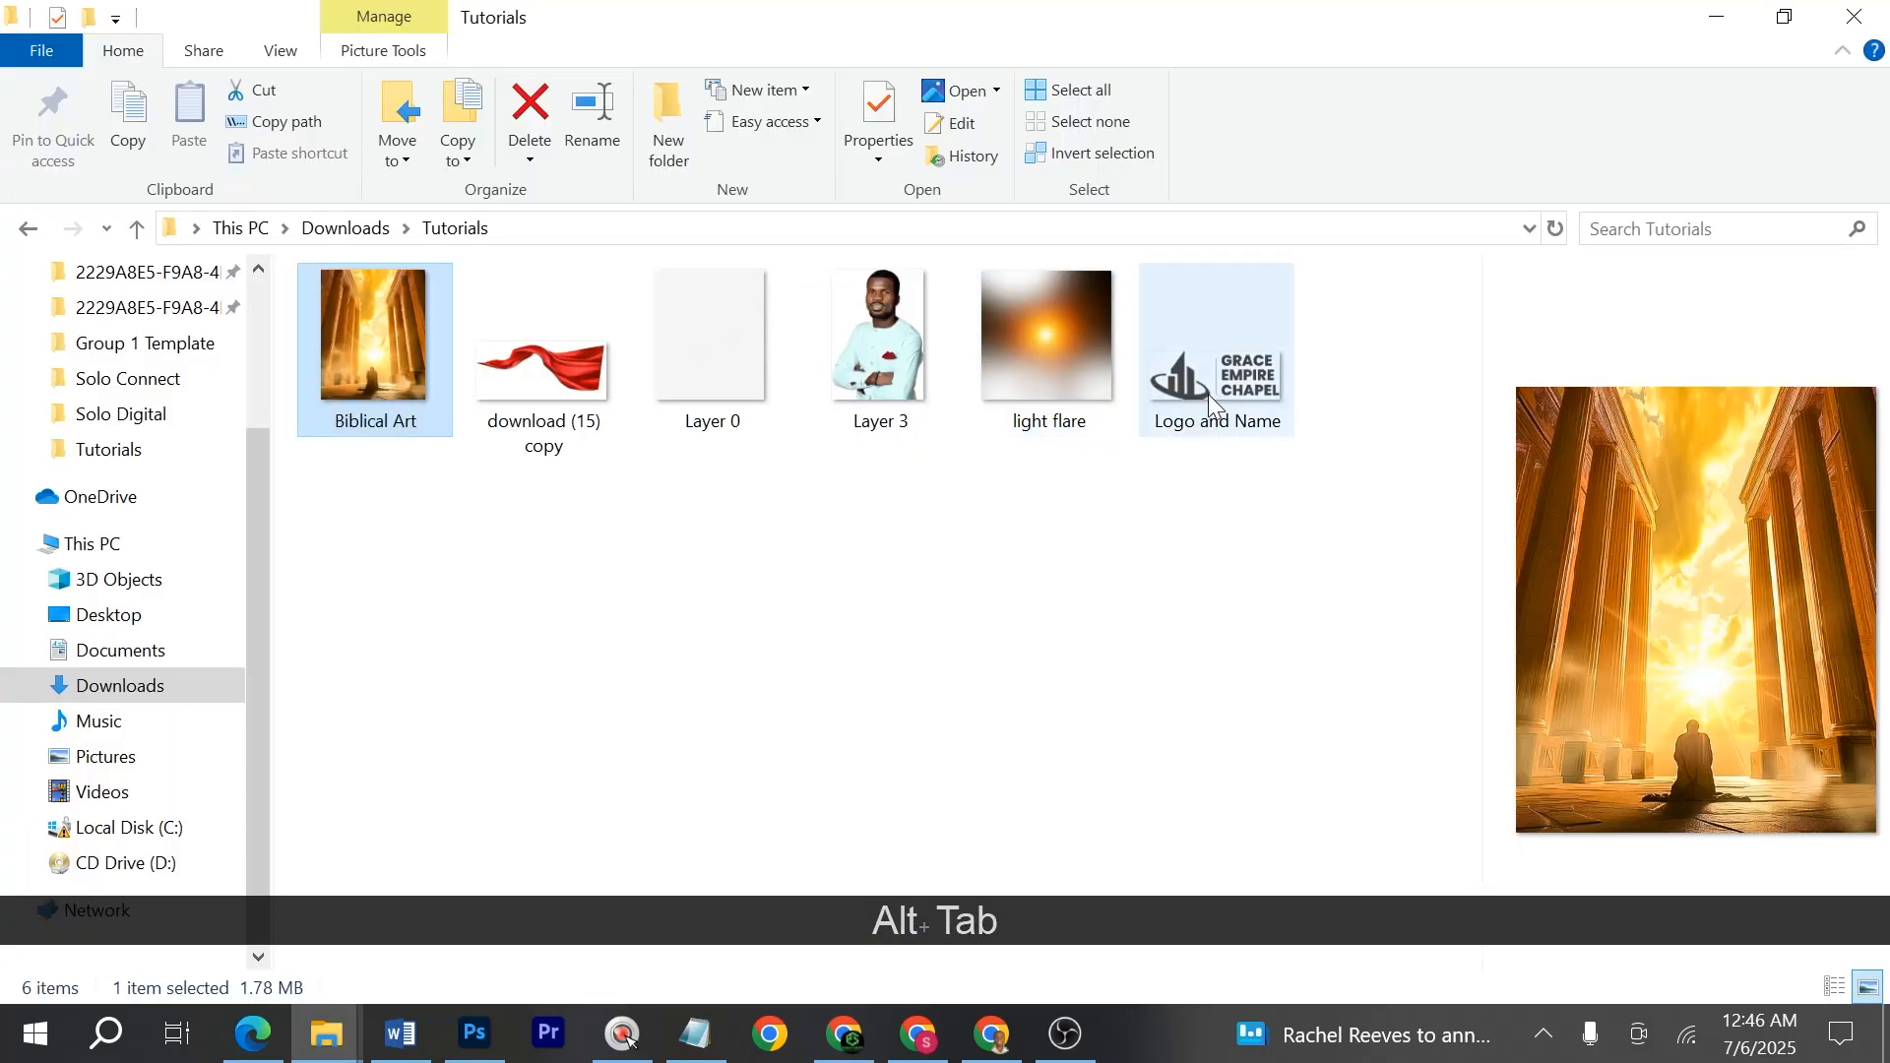
{"action": "left_click", "coordinate": [1212, 392]}
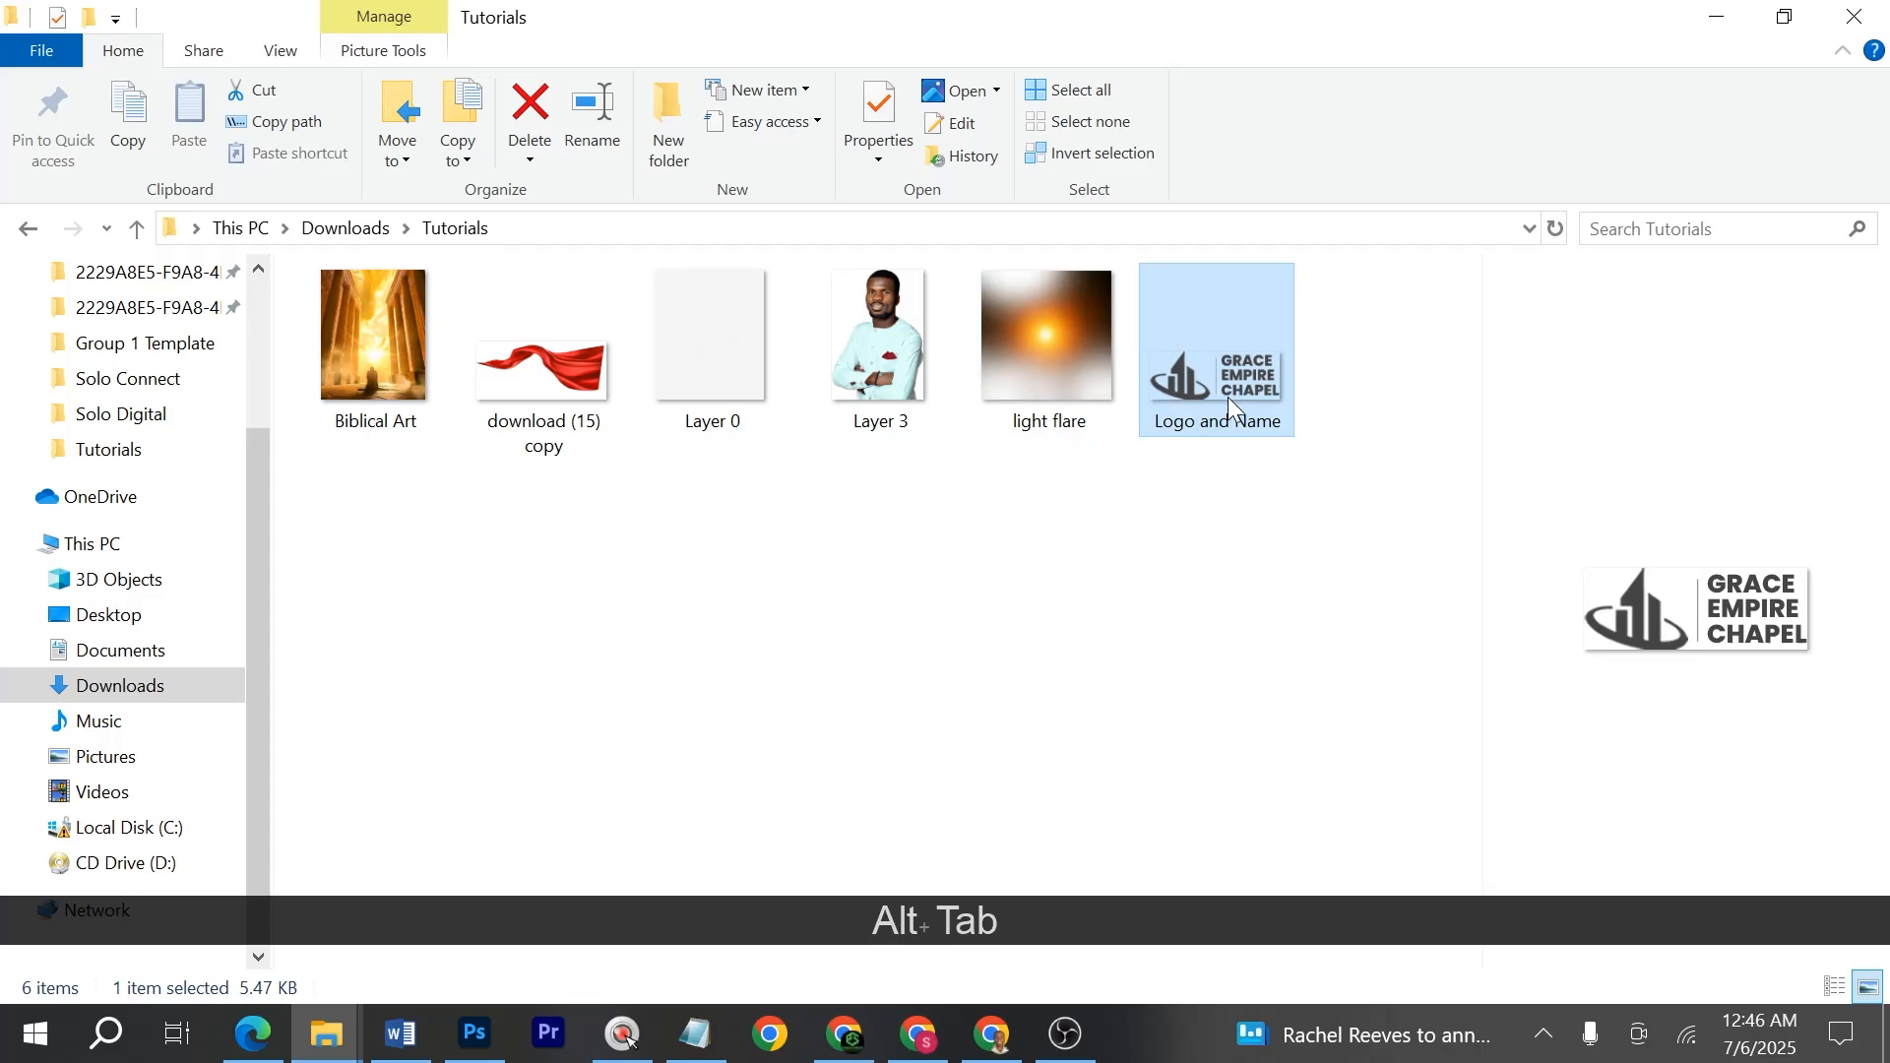
{"action": "left_click_drag", "start_coordinate": [1226, 398], "coordinate": [777, 484]}
{"action": "key", "text": "alt+Tab"}
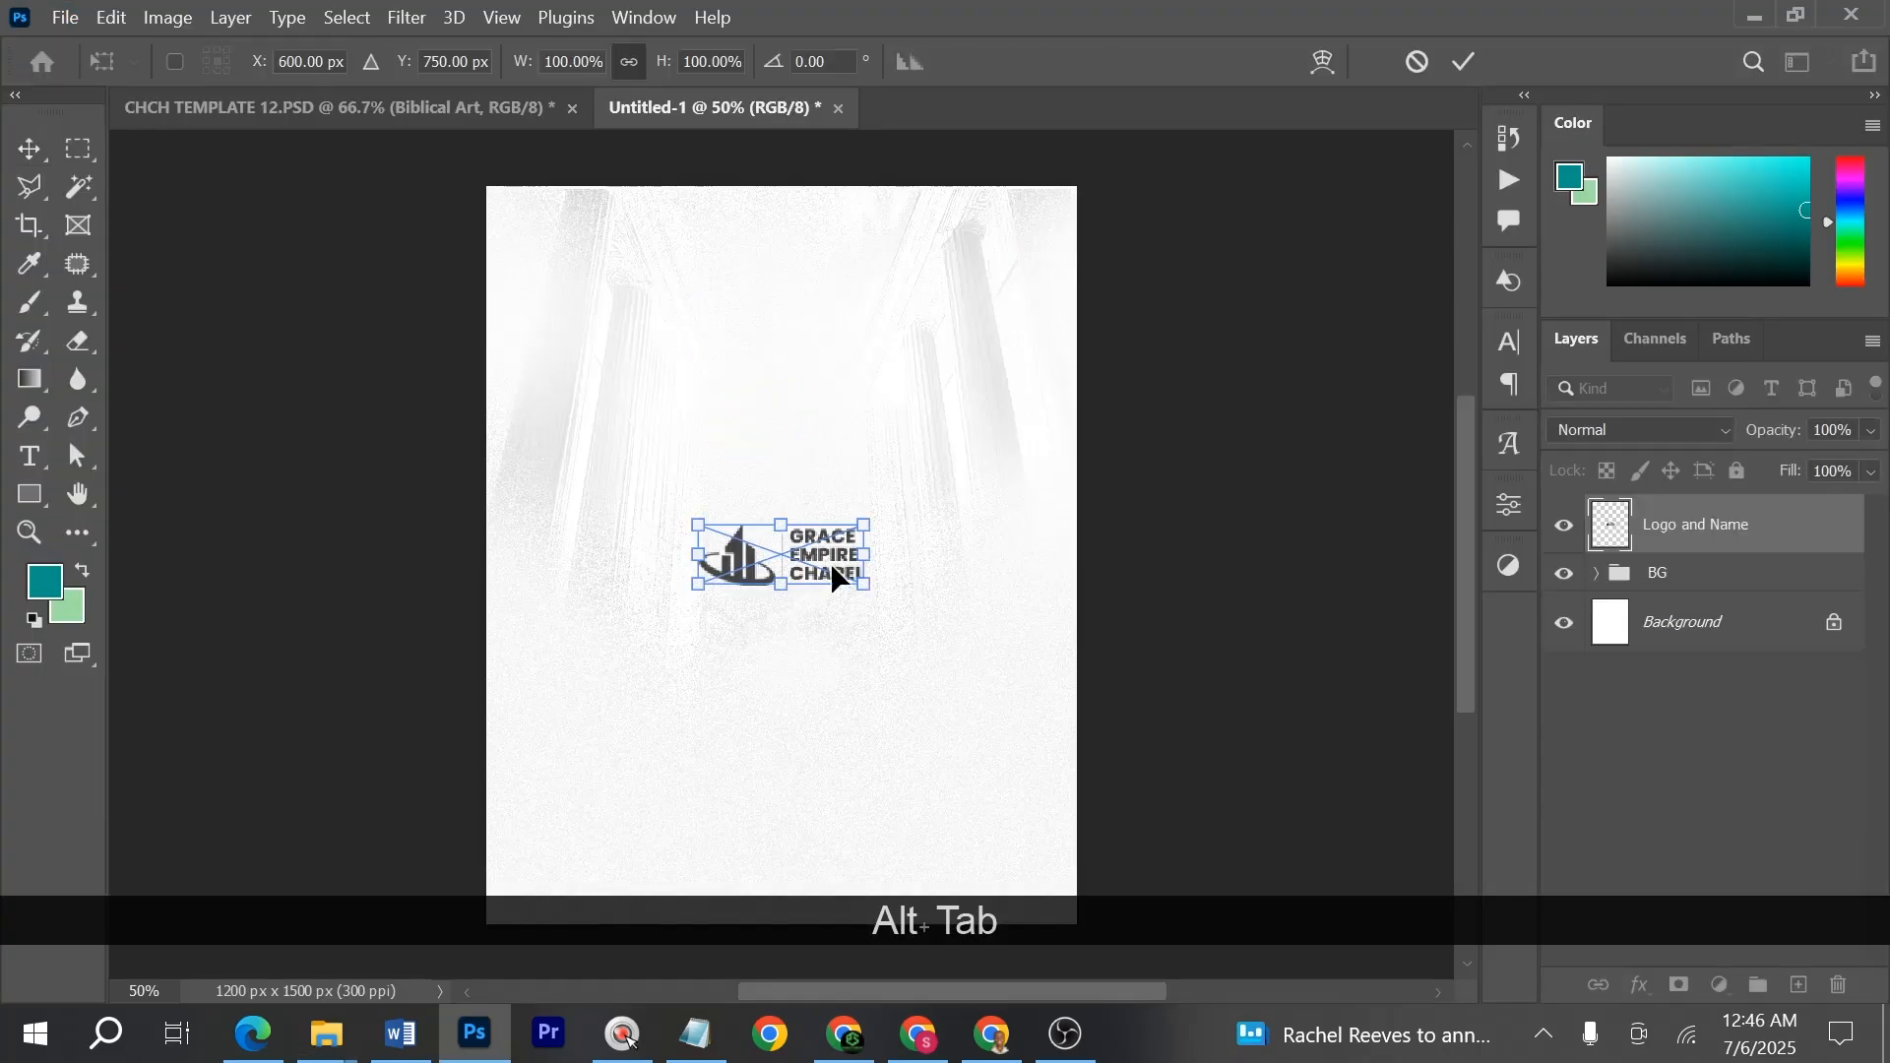
{"action": "double_click", "coordinate": [817, 546]}
{"action": "left_click_drag", "start_coordinate": [817, 546], "coordinate": [817, 269]}
- Place the Layer 3 portrait from the Tutorials folder, scaled down slightly, on the left half of the flyer below the logo
{"action": "key", "text": "ctrl+alt+Tab"}
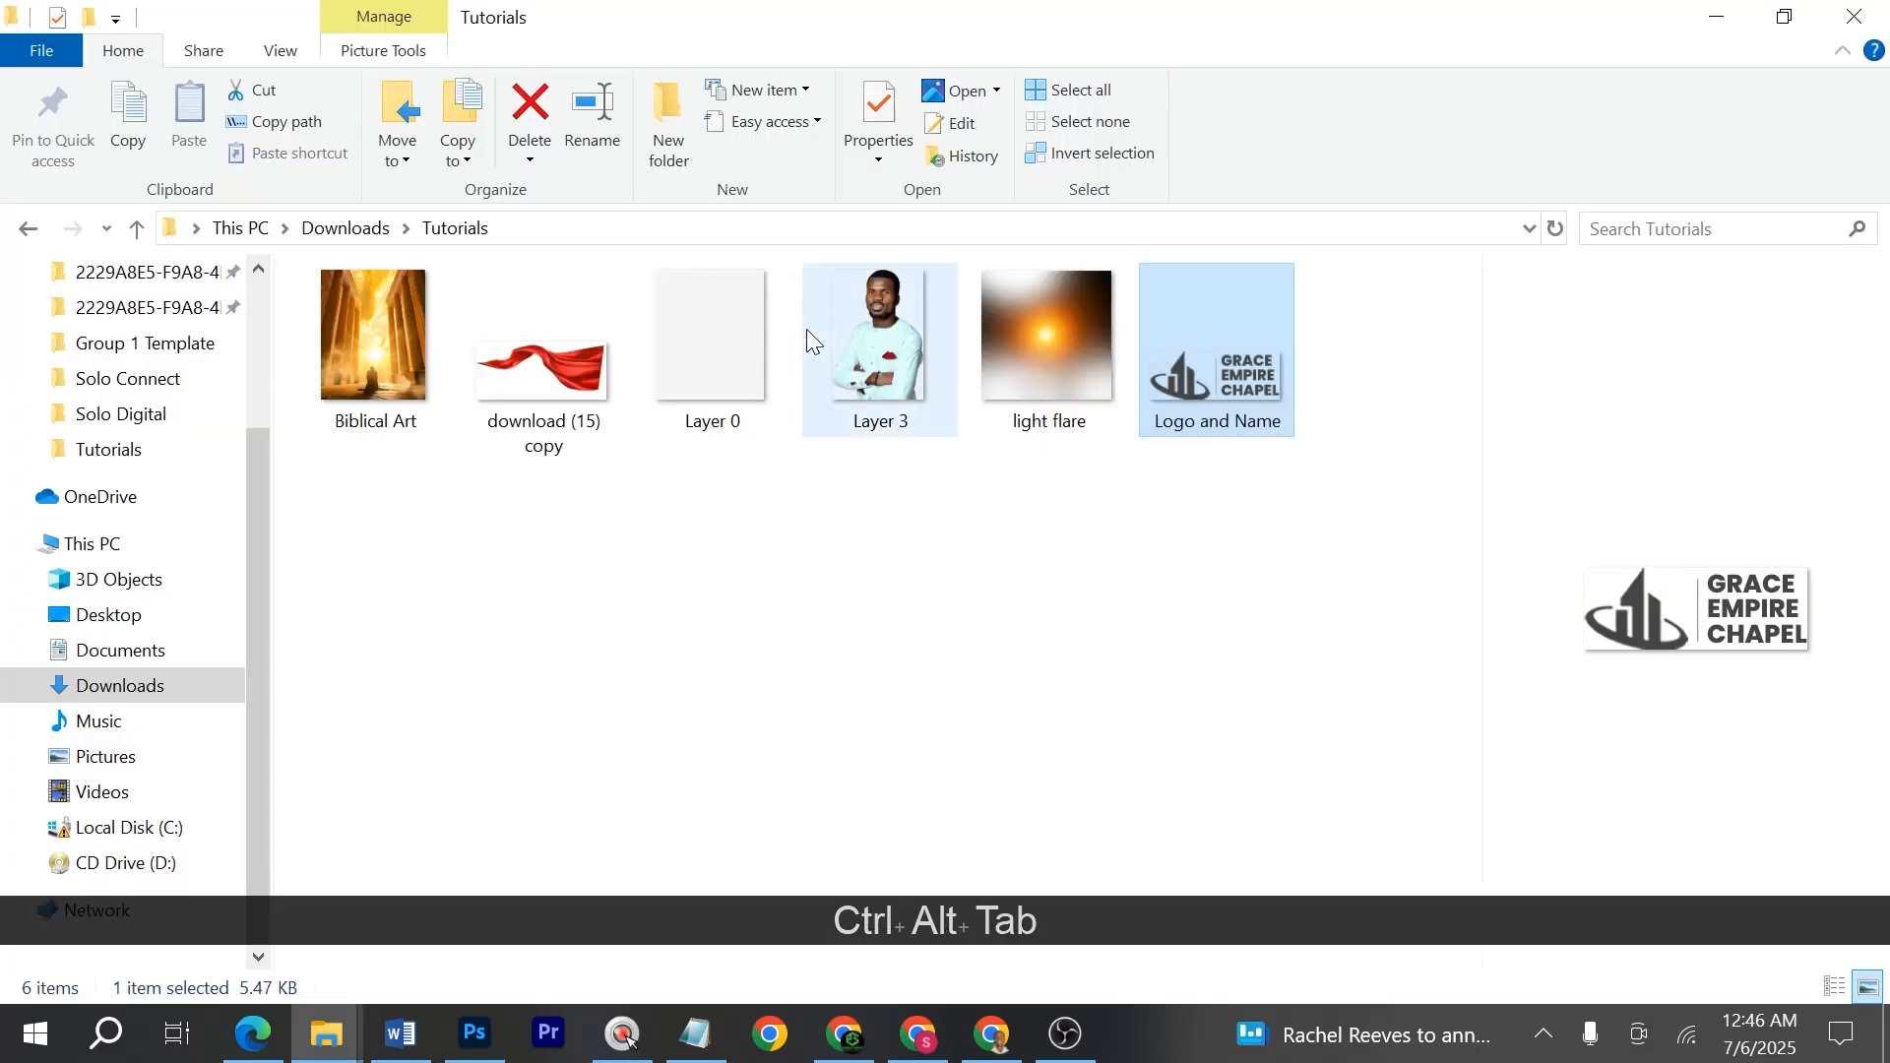
{"action": "left_click_drag", "start_coordinate": [882, 356], "coordinate": [679, 586]}
{"action": "key", "text": "alt+Tab"}
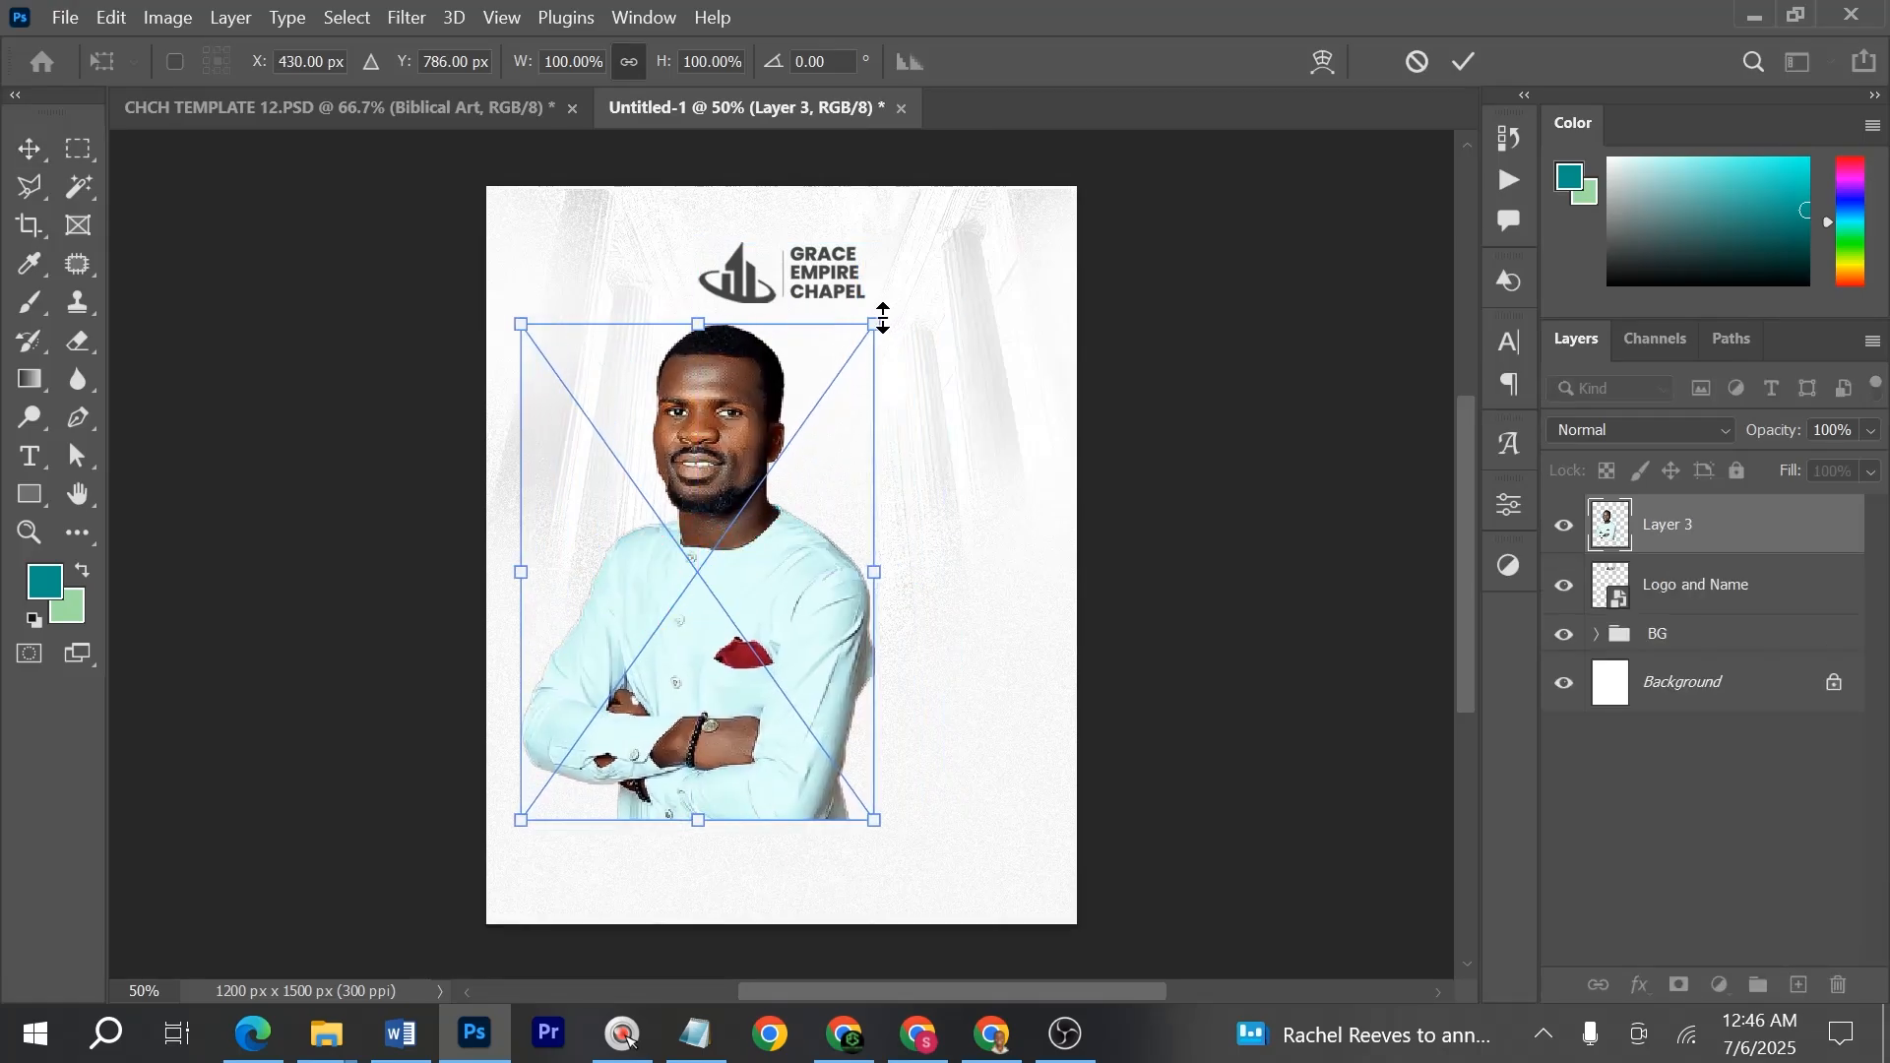
{"action": "left_click_drag", "start_coordinate": [883, 318], "coordinate": [847, 389]}
{"action": "left_click_drag", "start_coordinate": [766, 505], "coordinate": [734, 457]}
{"action": "key", "text": "Return"}
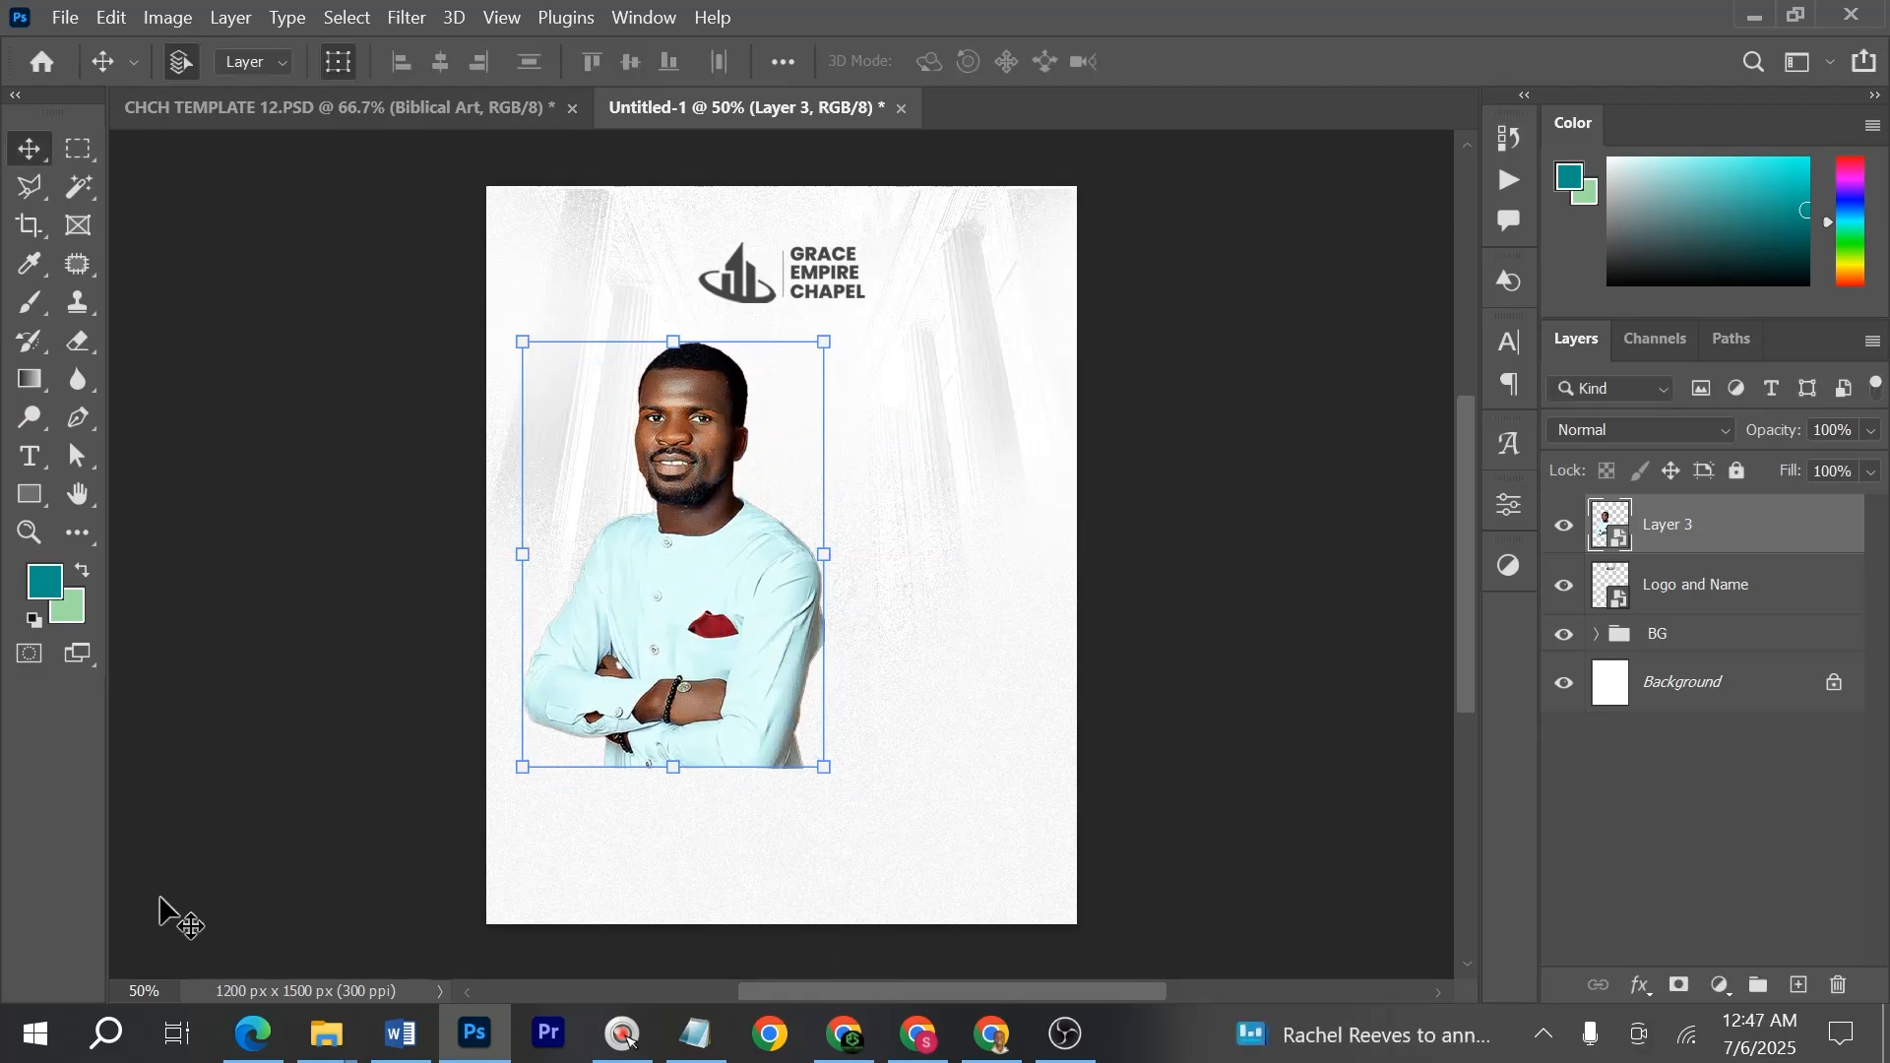
- Draw a rectangle about 783 x 211 px across the portrait's lower edge with the Rectangle tool
{"action": "left_click", "coordinate": [28, 497]}
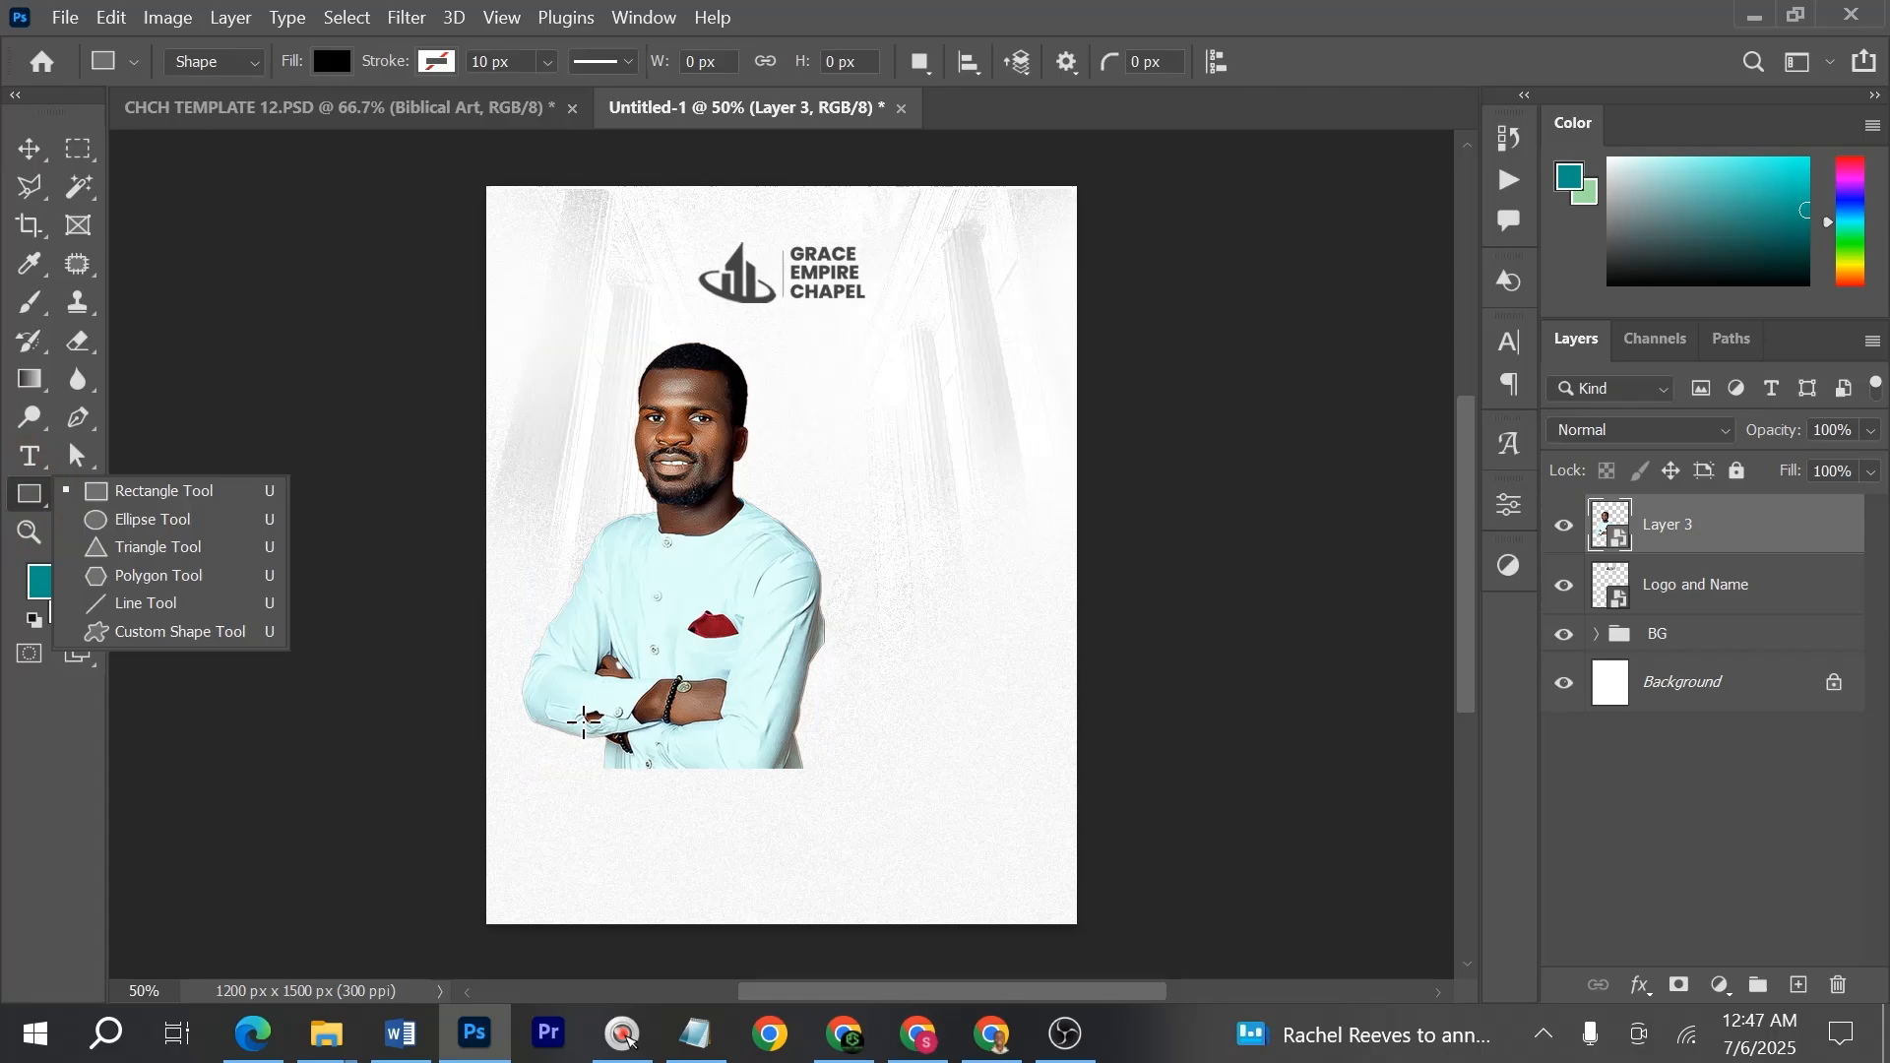
{"action": "left_click", "coordinate": [572, 689]}
{"action": "left_click_drag", "start_coordinate": [572, 689], "coordinate": [958, 792]}
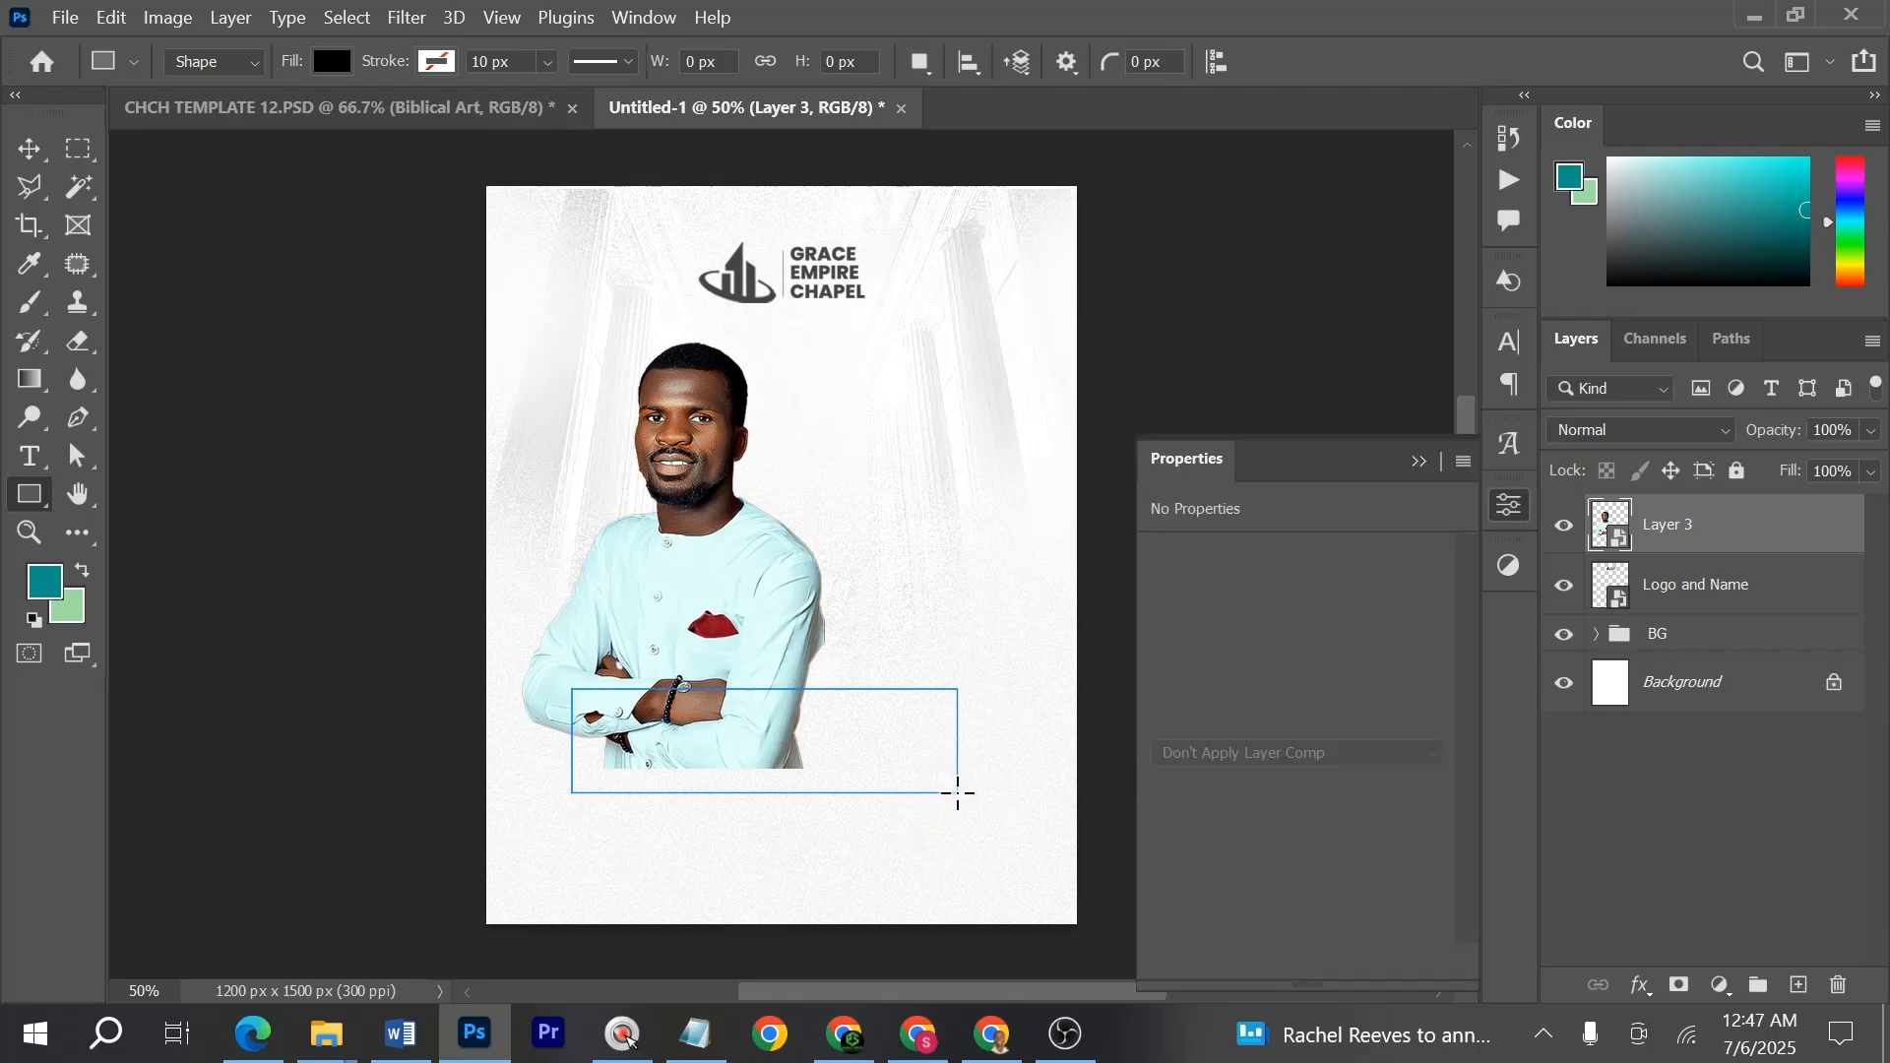
- Change the rectangle's fill to teal 02968a
{"action": "double_click", "coordinate": [1622, 540]}
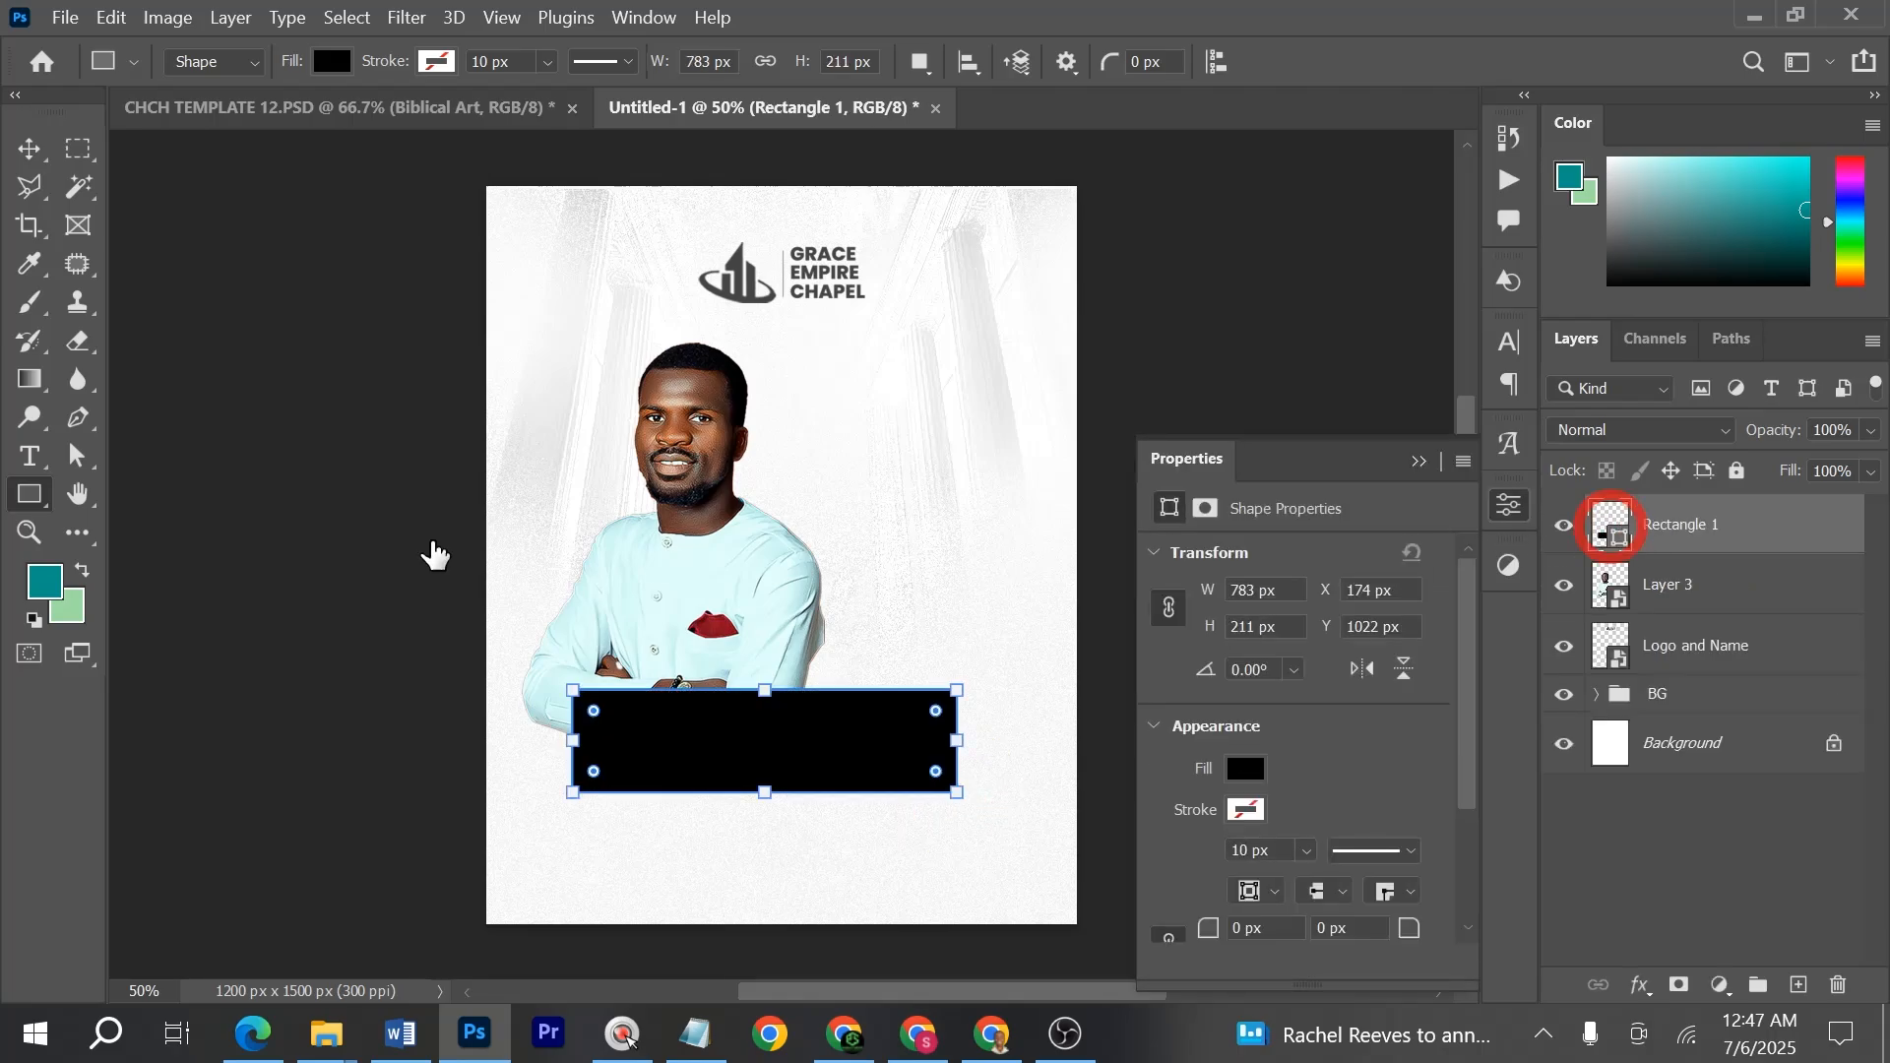
{"action": "left_click", "coordinate": [49, 568]}
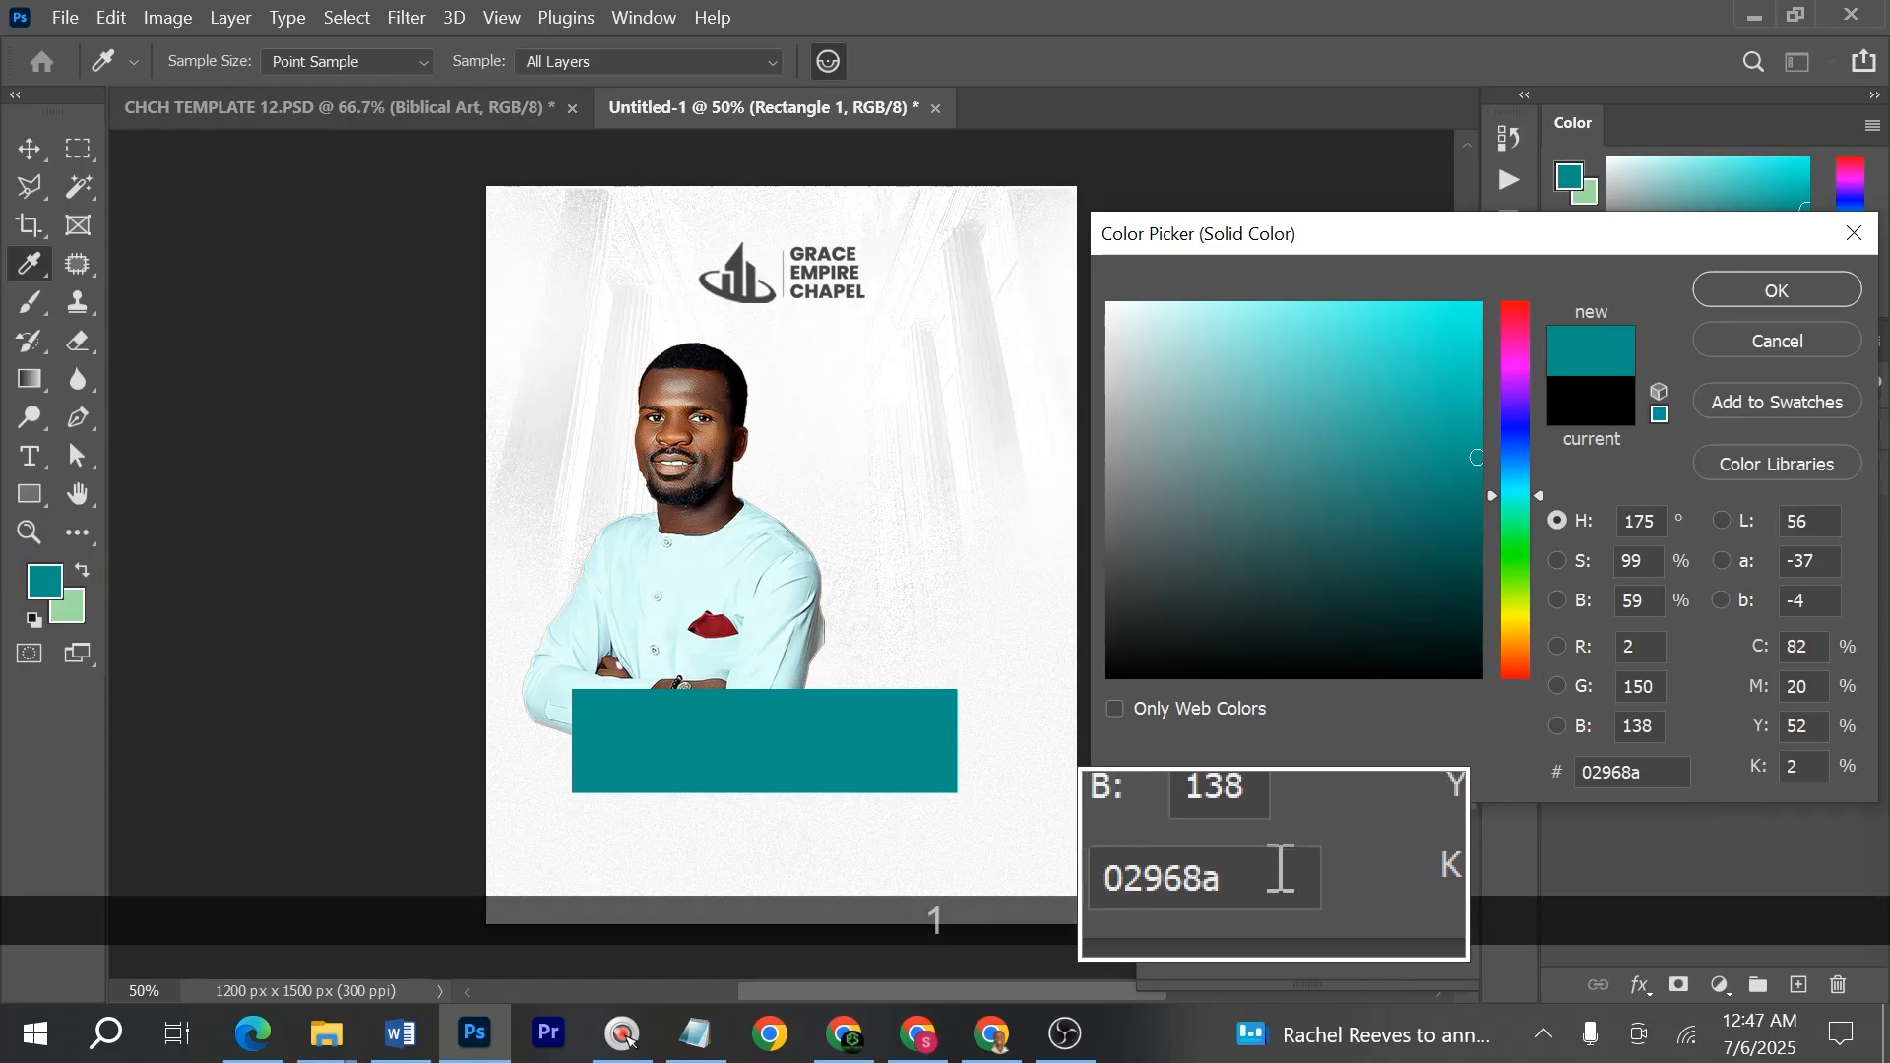
{"action": "left_click", "coordinate": [1780, 290]}
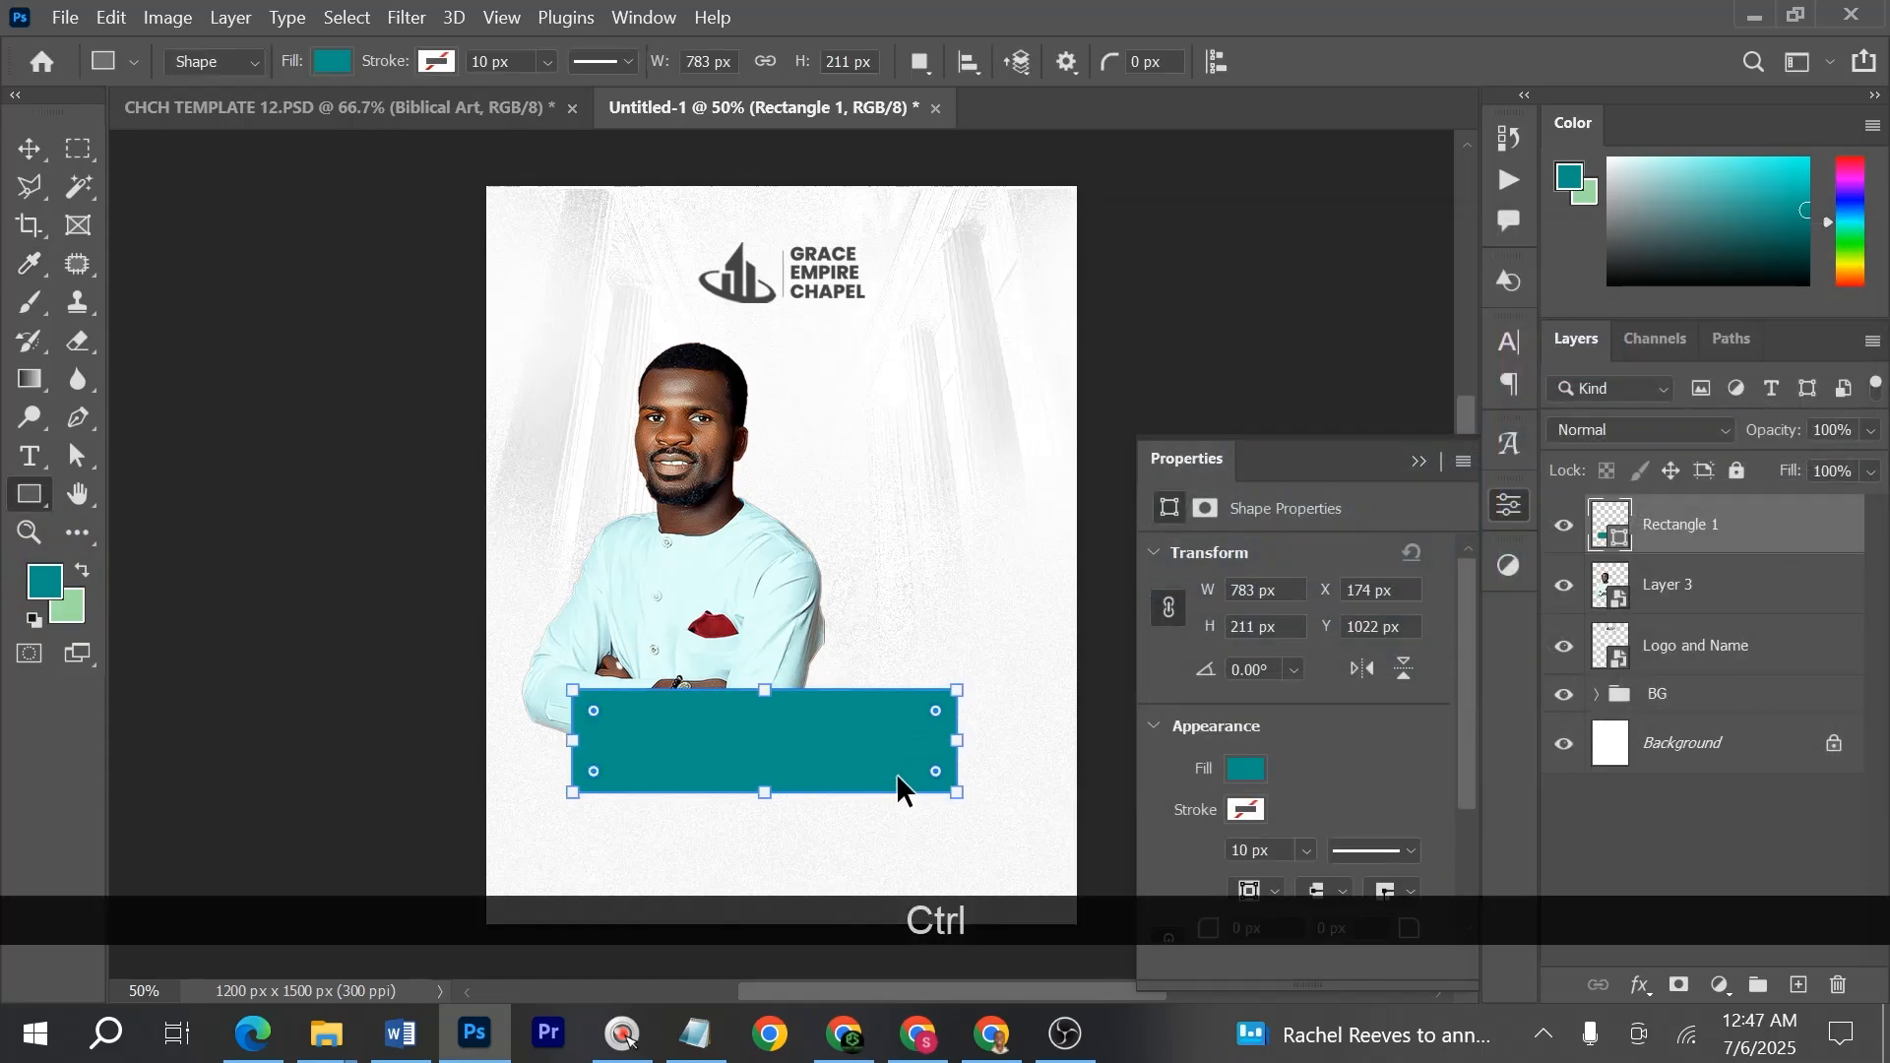
- Skew the teal rectangle horizontally by -6 degrees to turn it into a slanted parallelogram
{"action": "key", "text": "ctrl+t"}
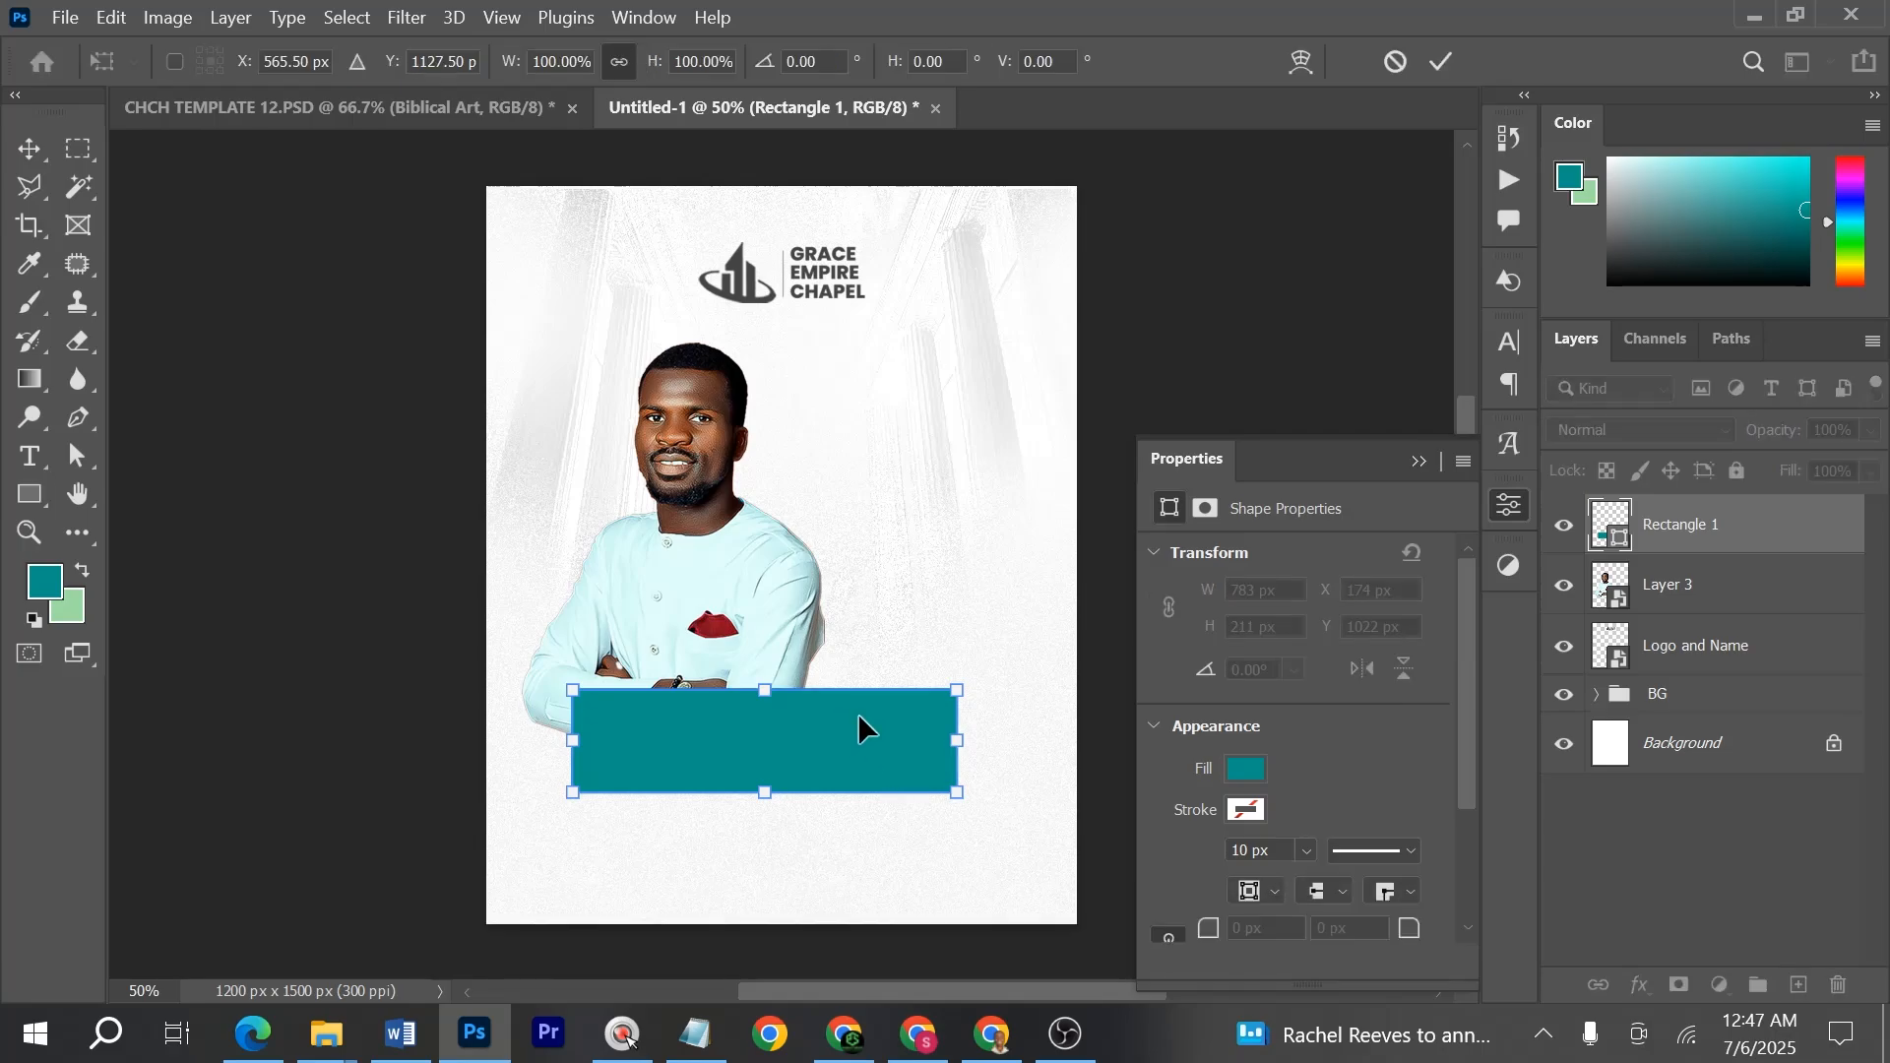
{"action": "right_click", "coordinate": [852, 713]}
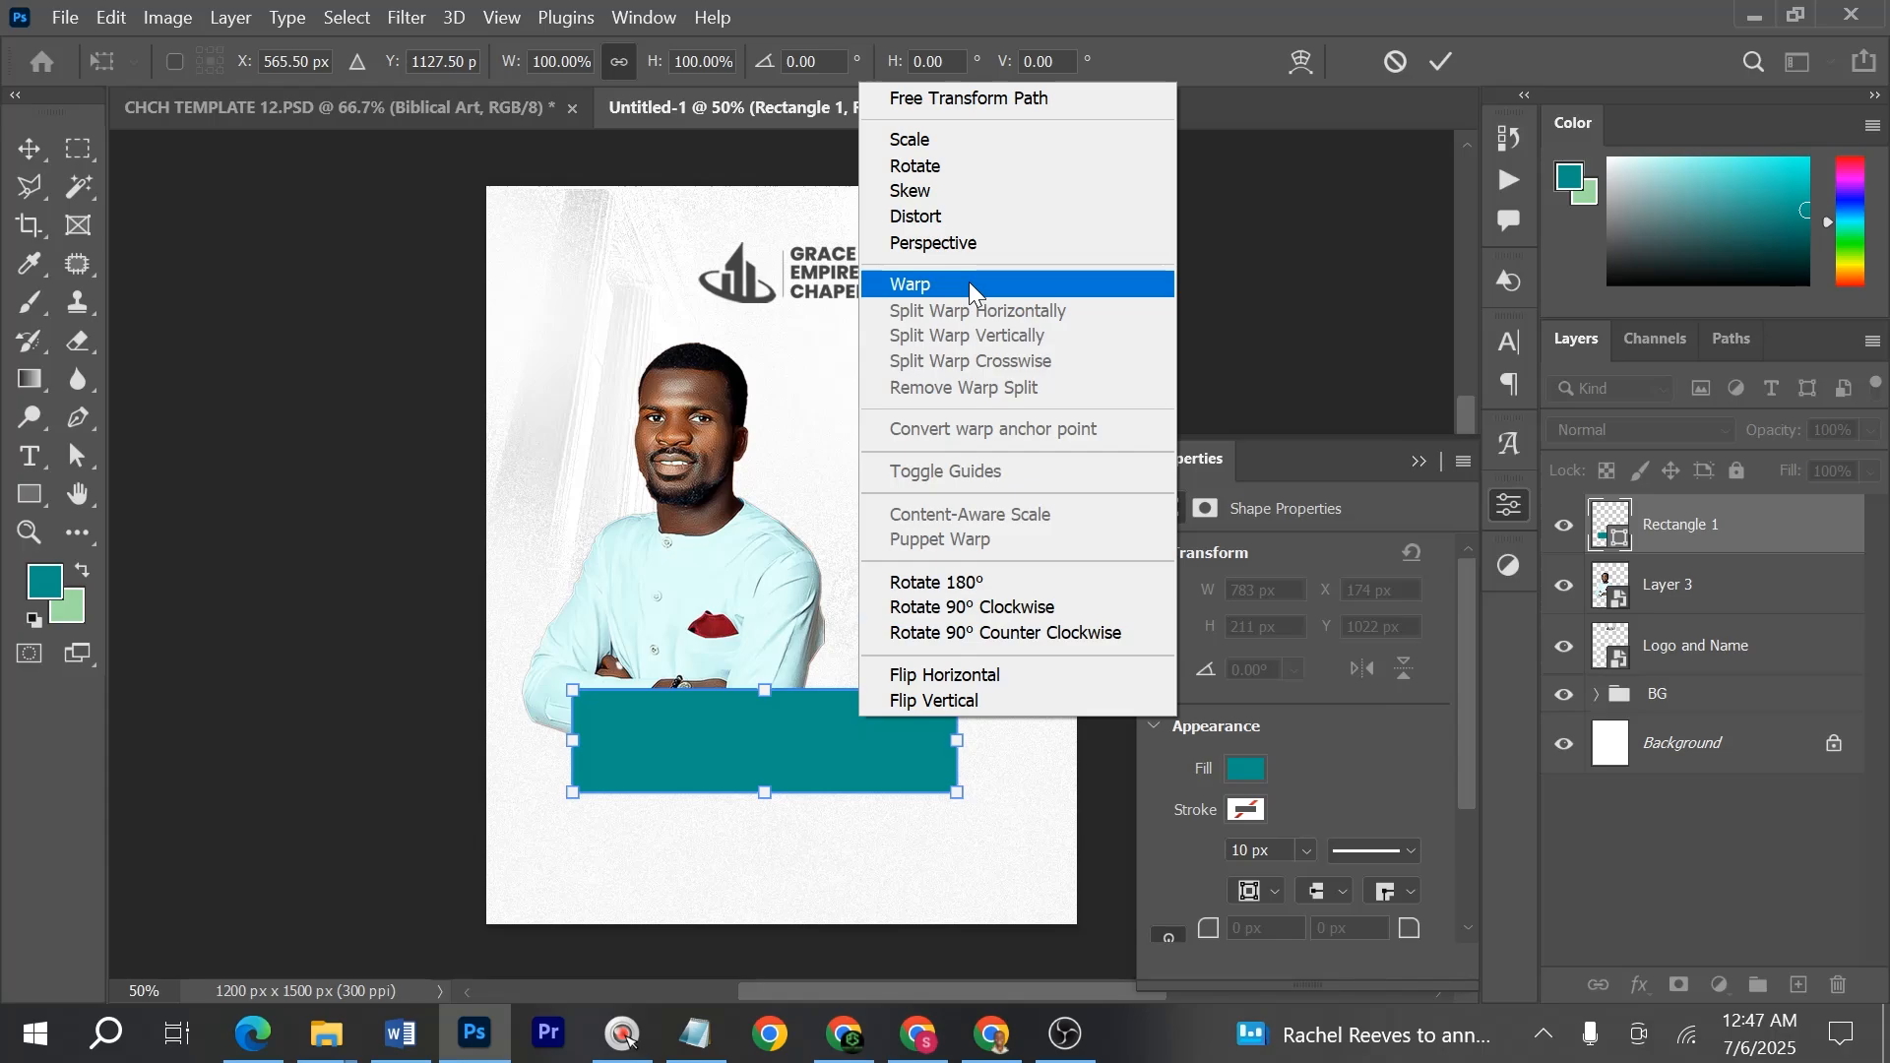
{"action": "left_click", "coordinate": [951, 221]}
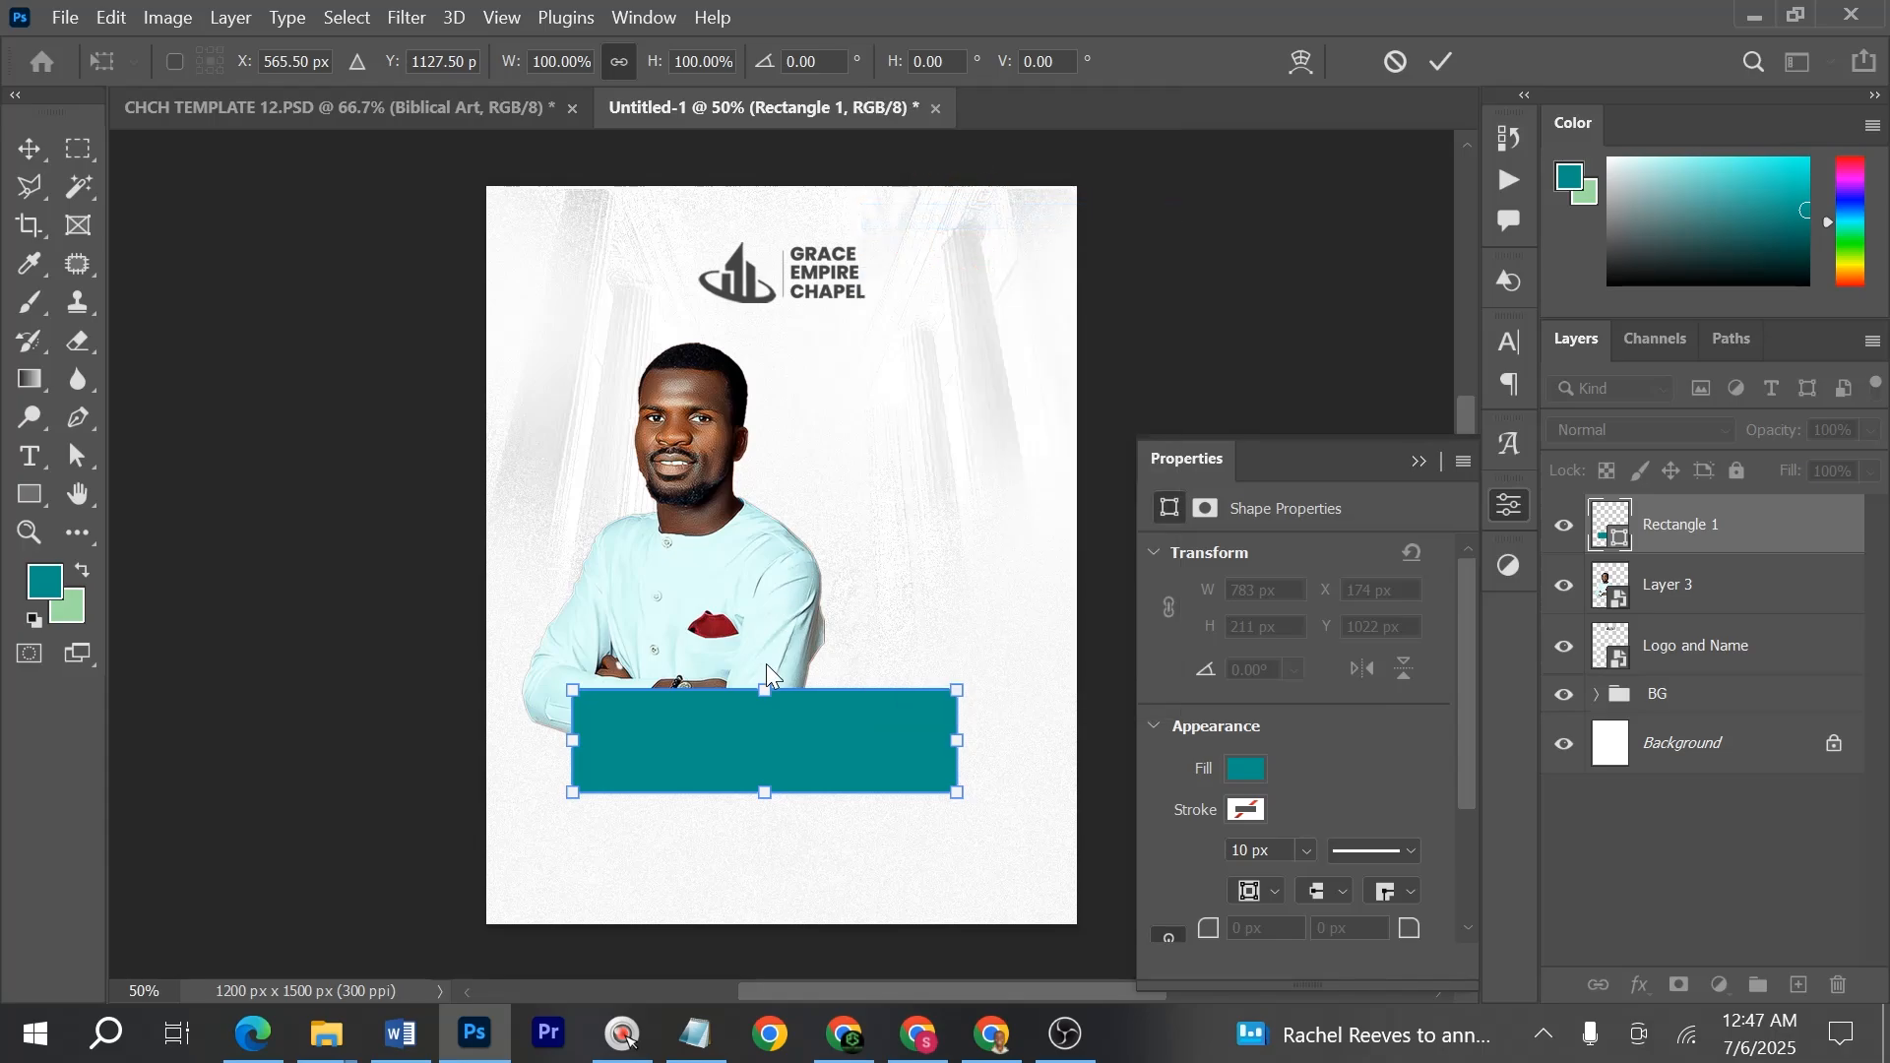
{"action": "left_click_drag", "start_coordinate": [764, 695], "coordinate": [772, 695]}
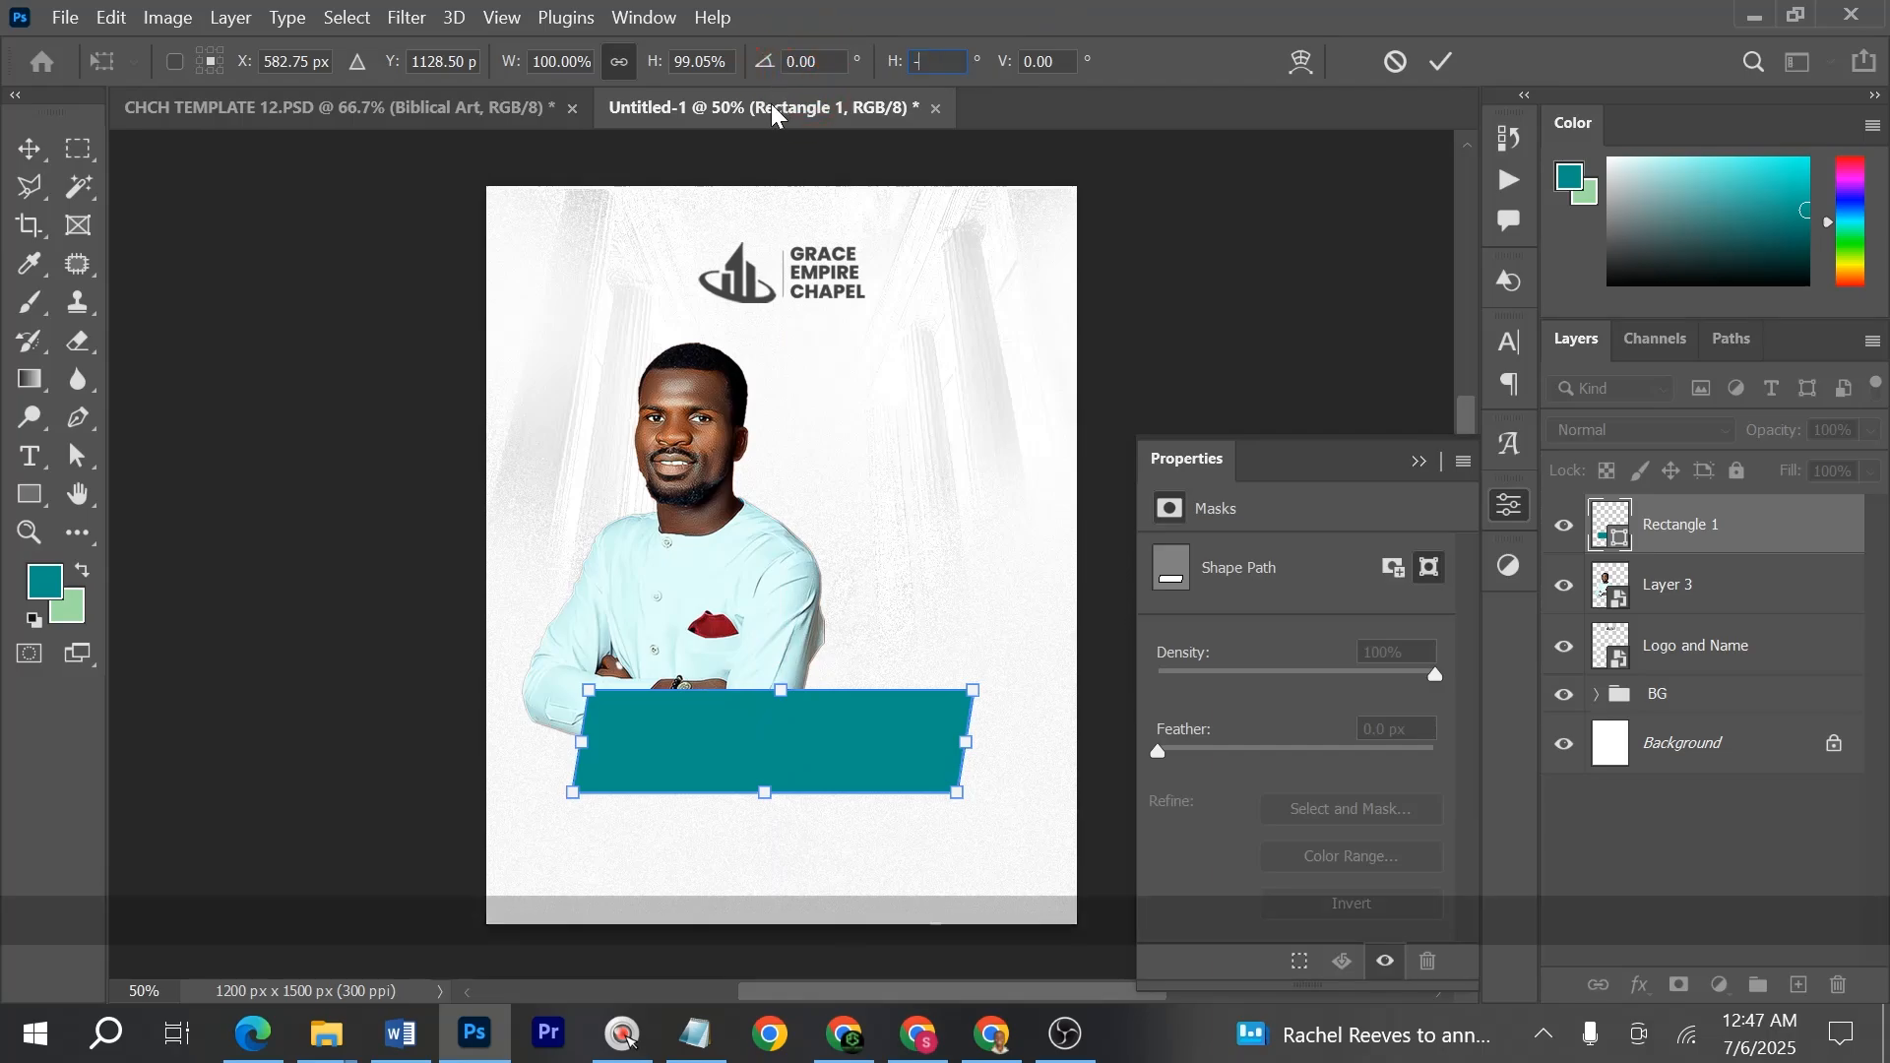
{"action": "type", "text": "-7"}
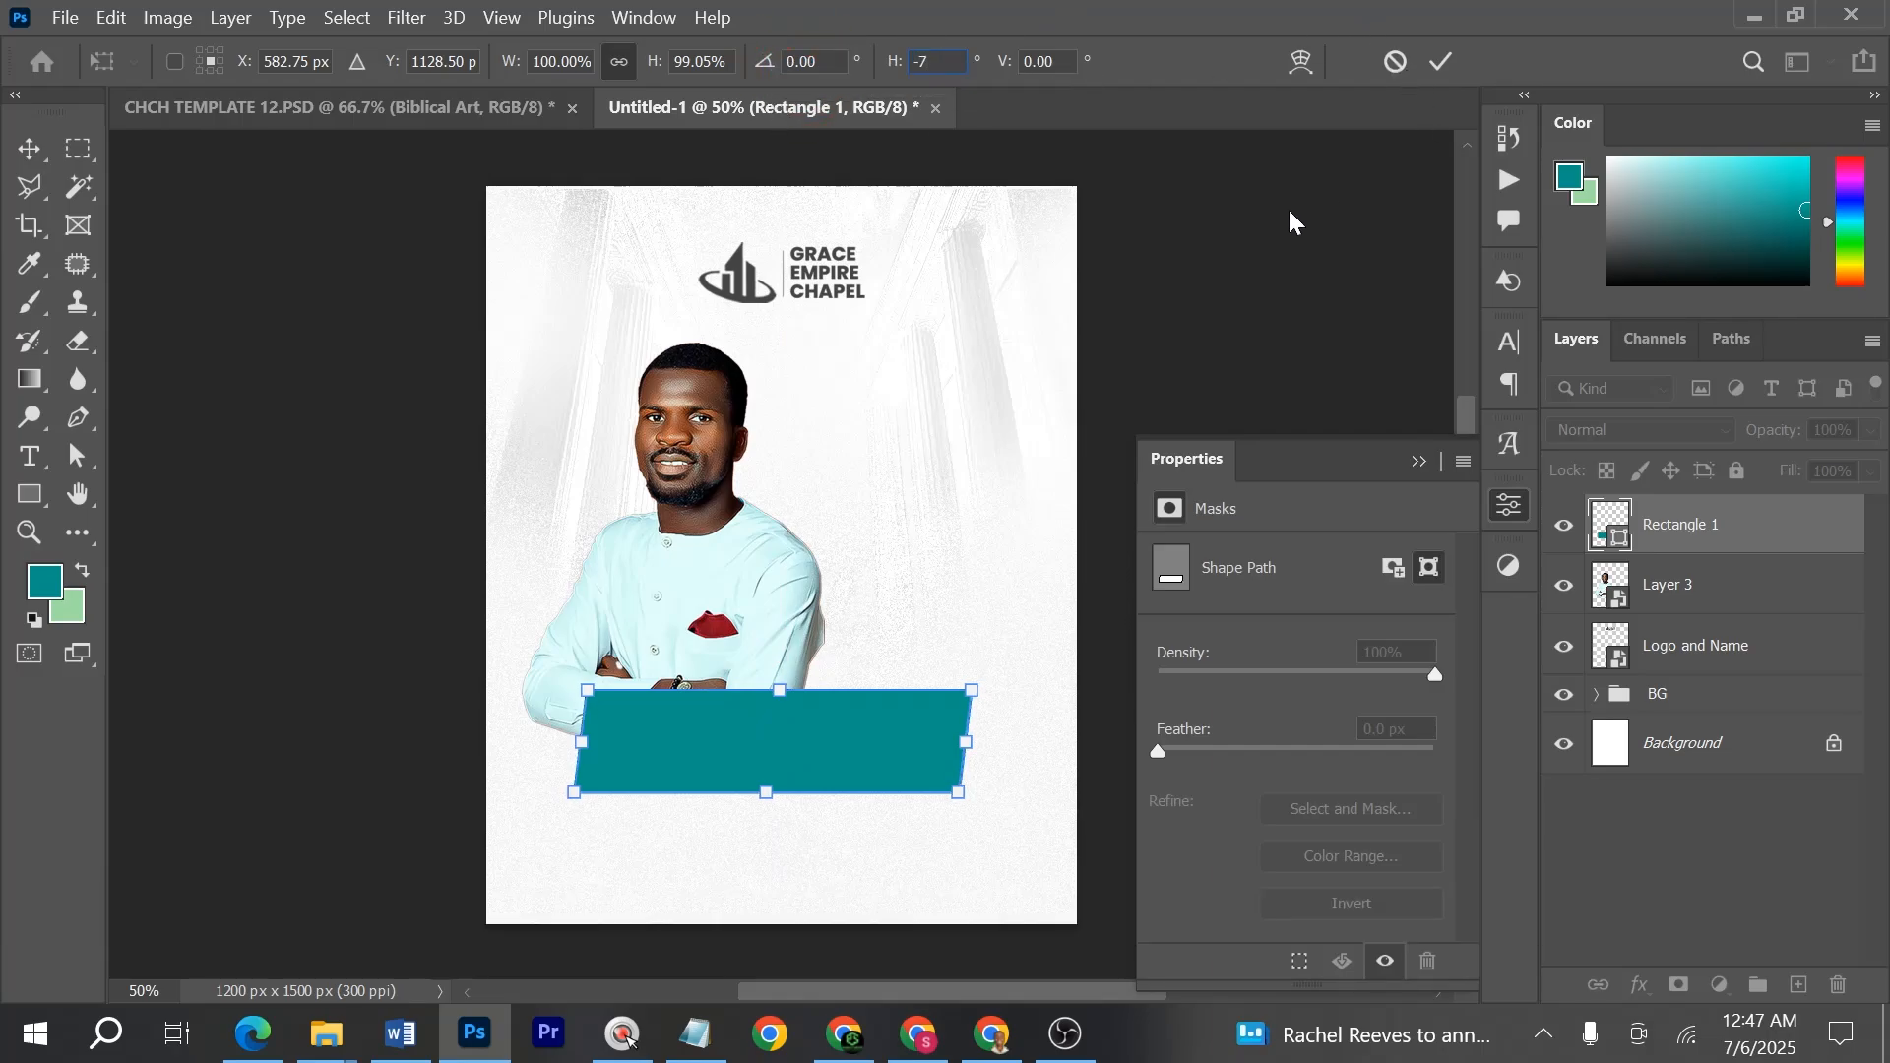
{"action": "key", "text": "BackSpace"}
{"action": "type", "text": "6"}
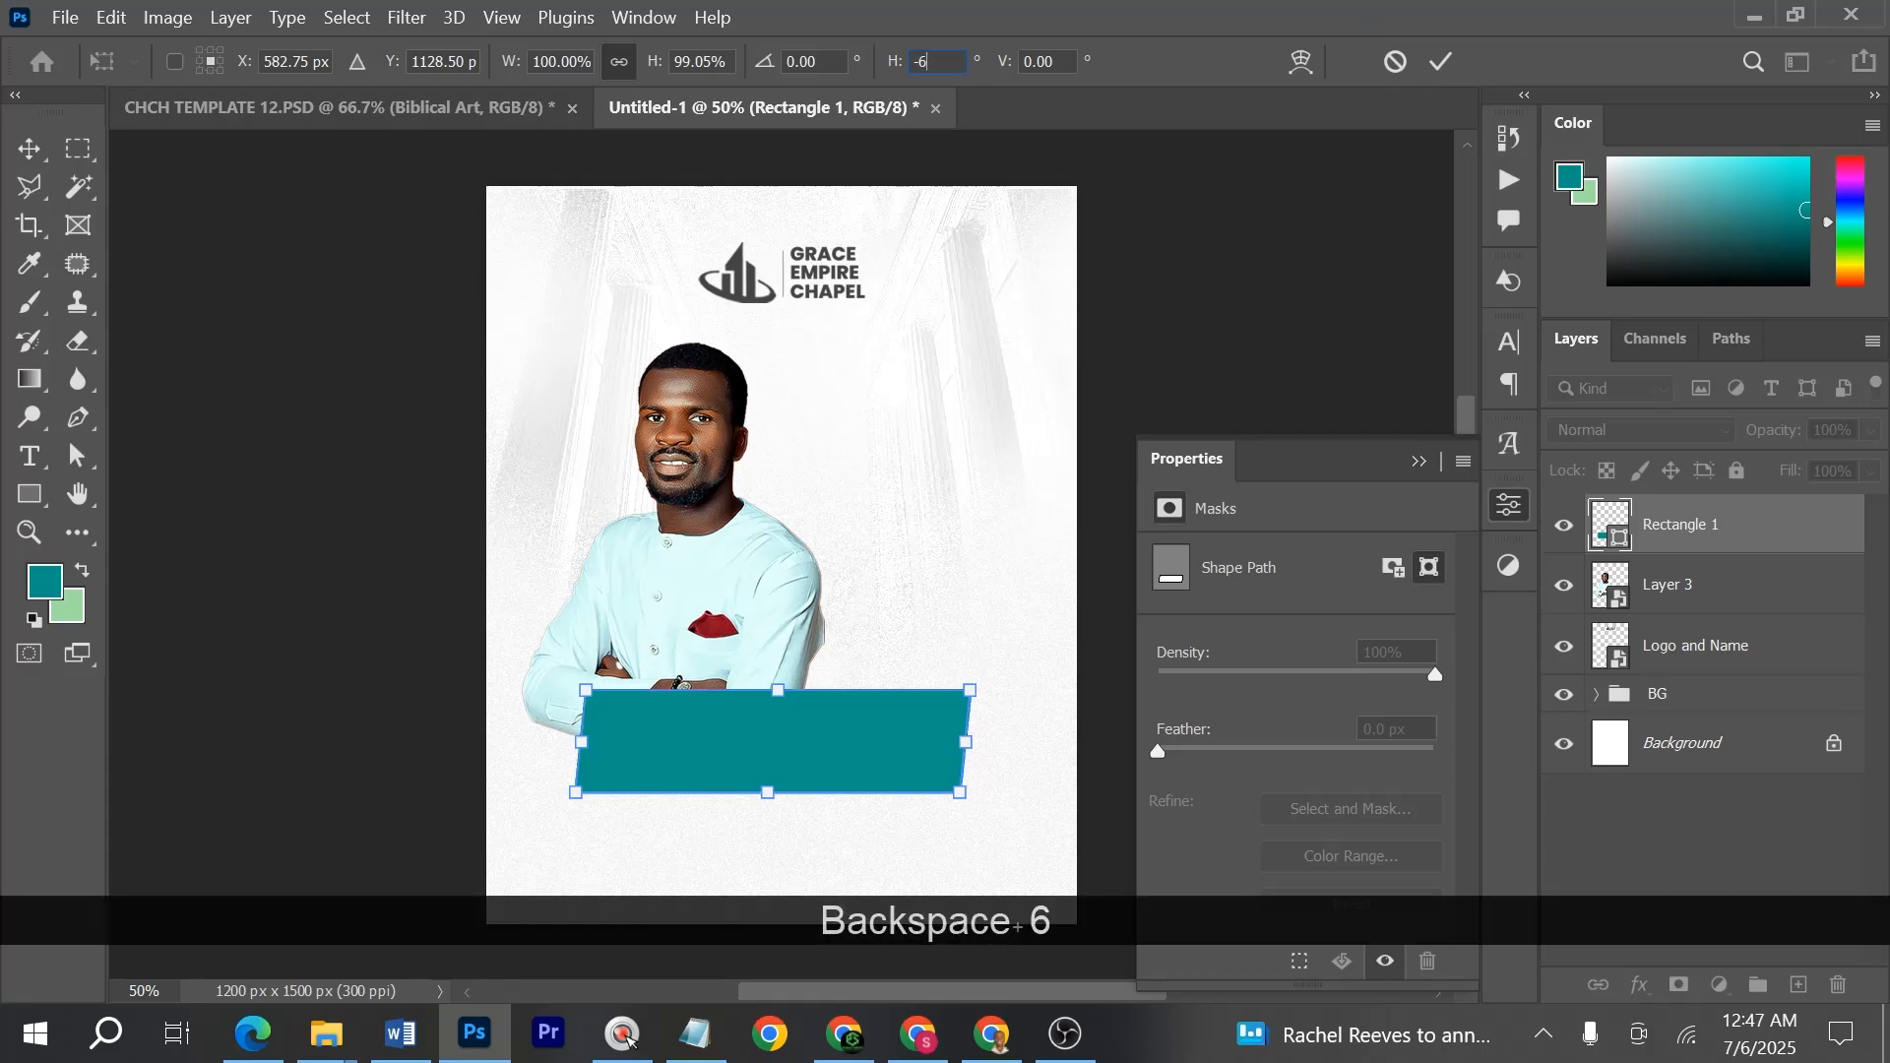
{"action": "left_click", "coordinate": [1439, 62]}
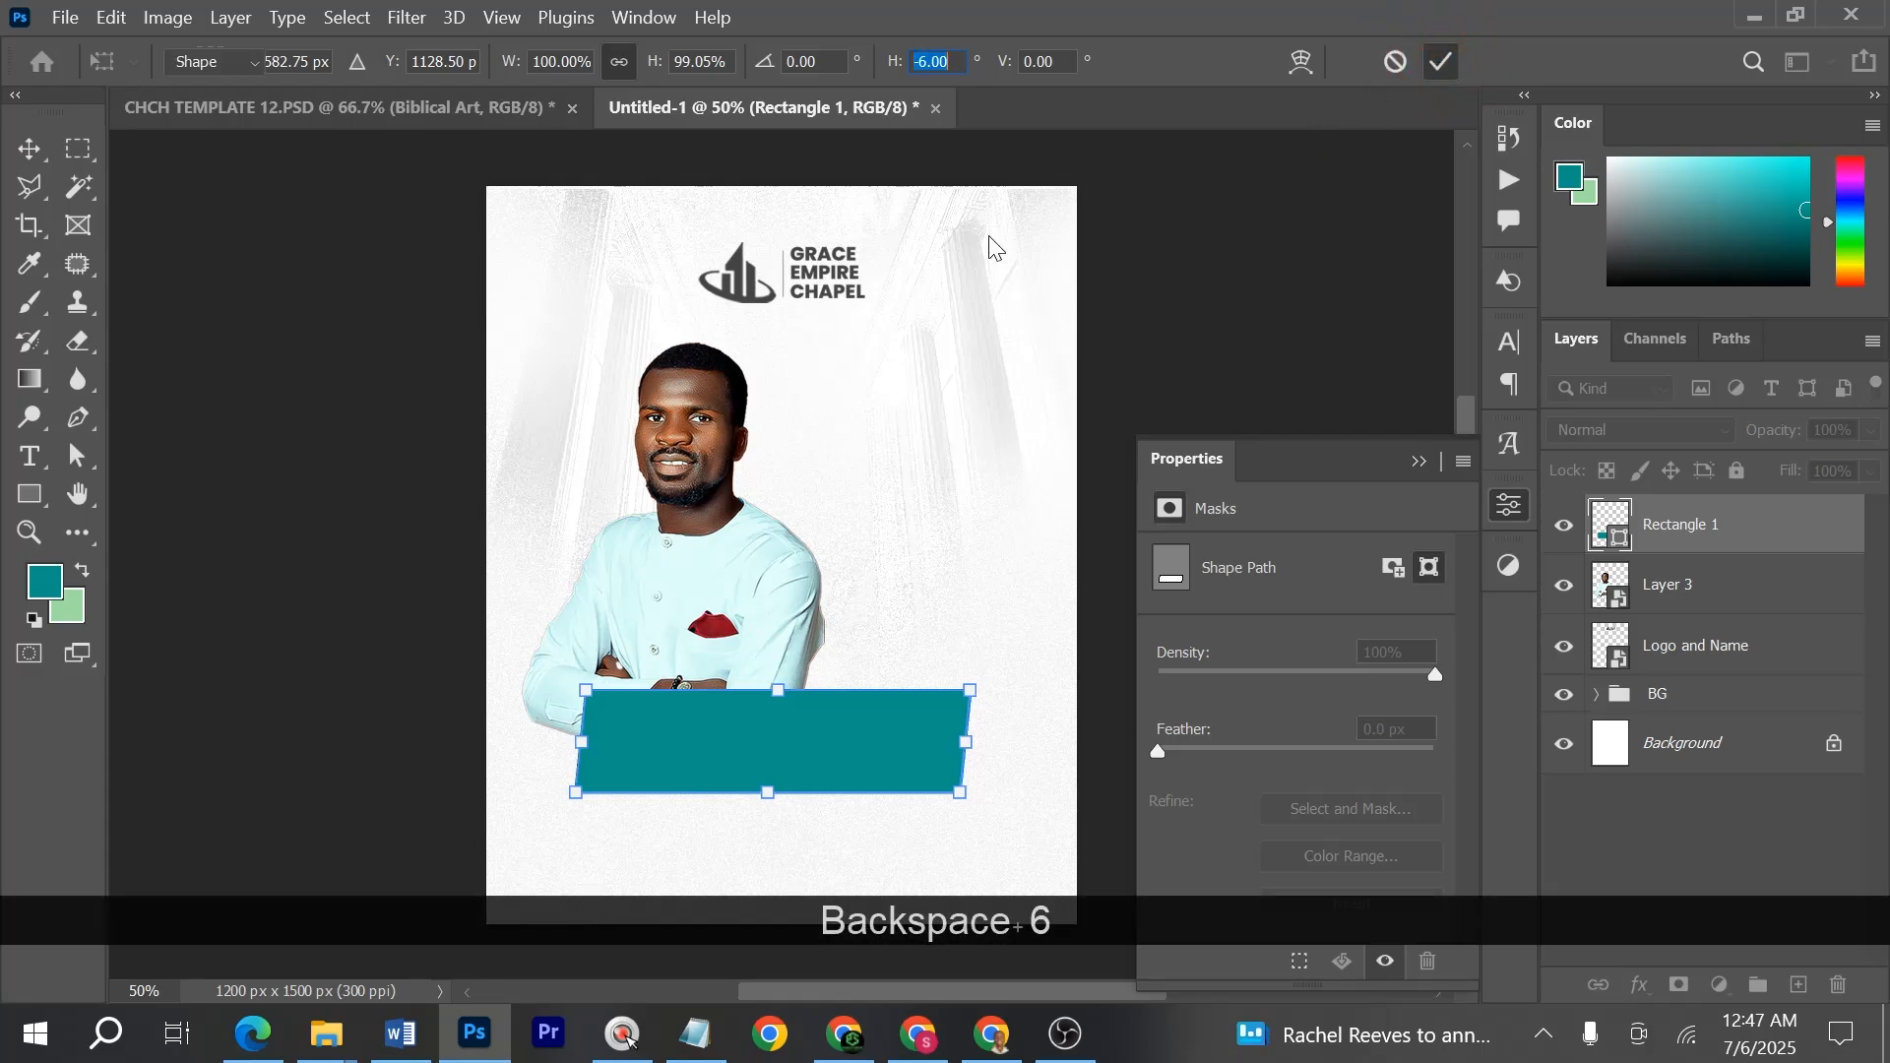
{"action": "left_click", "coordinate": [951, 427]}
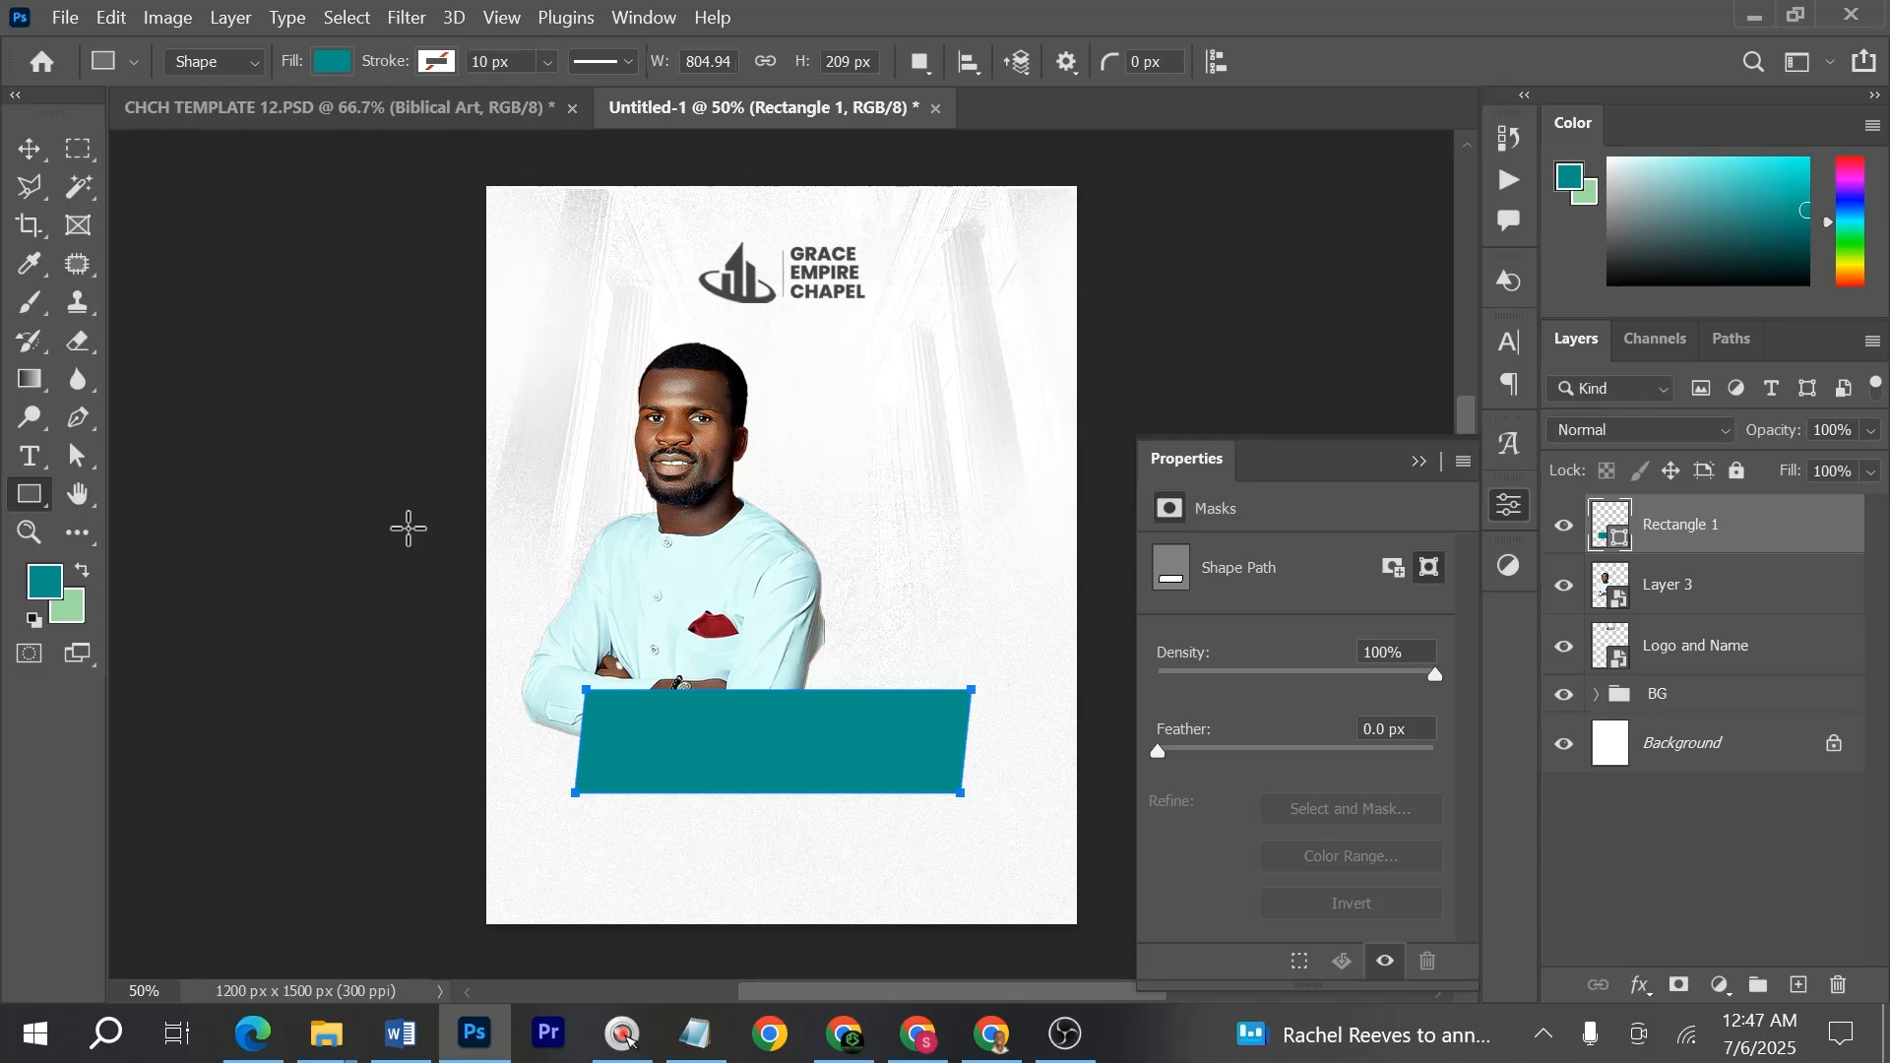
{"action": "key", "text": "v"}
{"action": "left_click", "coordinate": [1418, 462]}
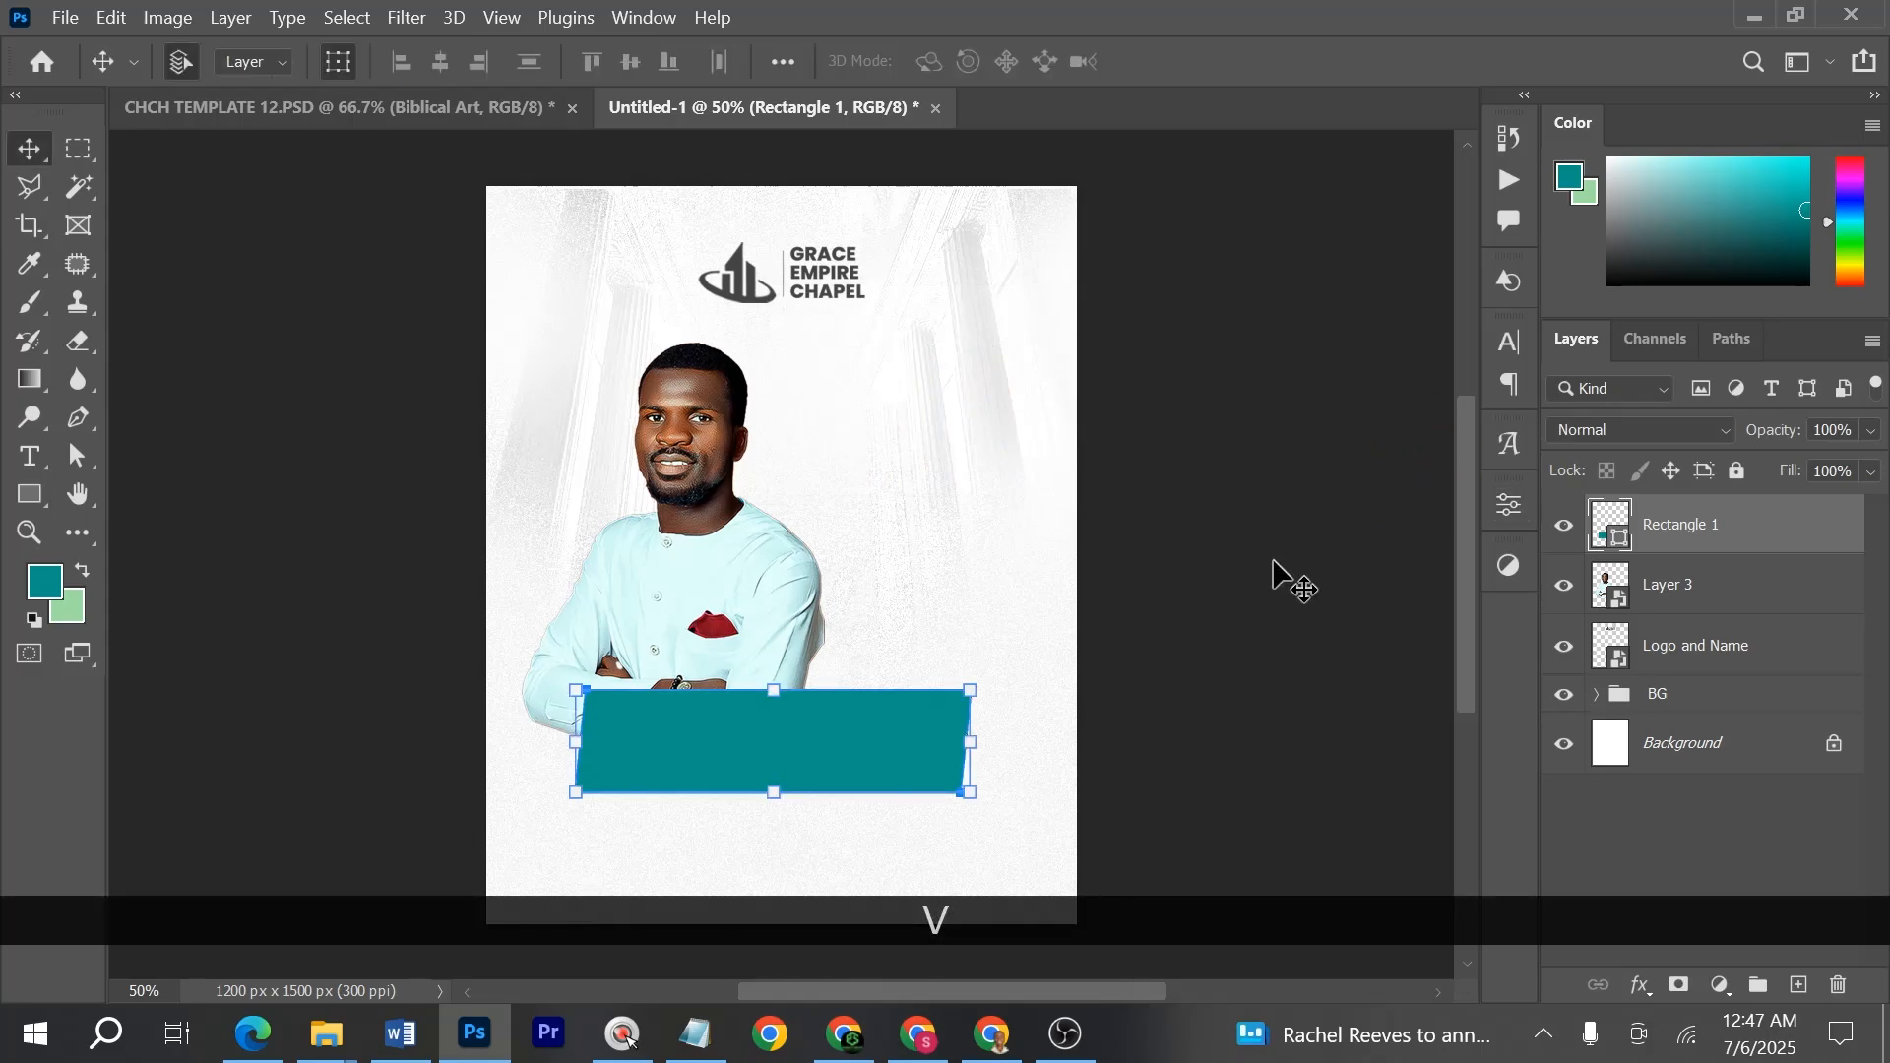
{"action": "left_click", "coordinate": [1286, 578]}
- Duplicate the teal parallelogram straight up across the portrait's chest and stack the copy directly below the Layer 3 portrait
{"action": "scroll", "coordinate": [824, 763], "scroll_direction": "up", "scroll_amount": 1}
{"action": "left_click", "coordinate": [894, 728]}
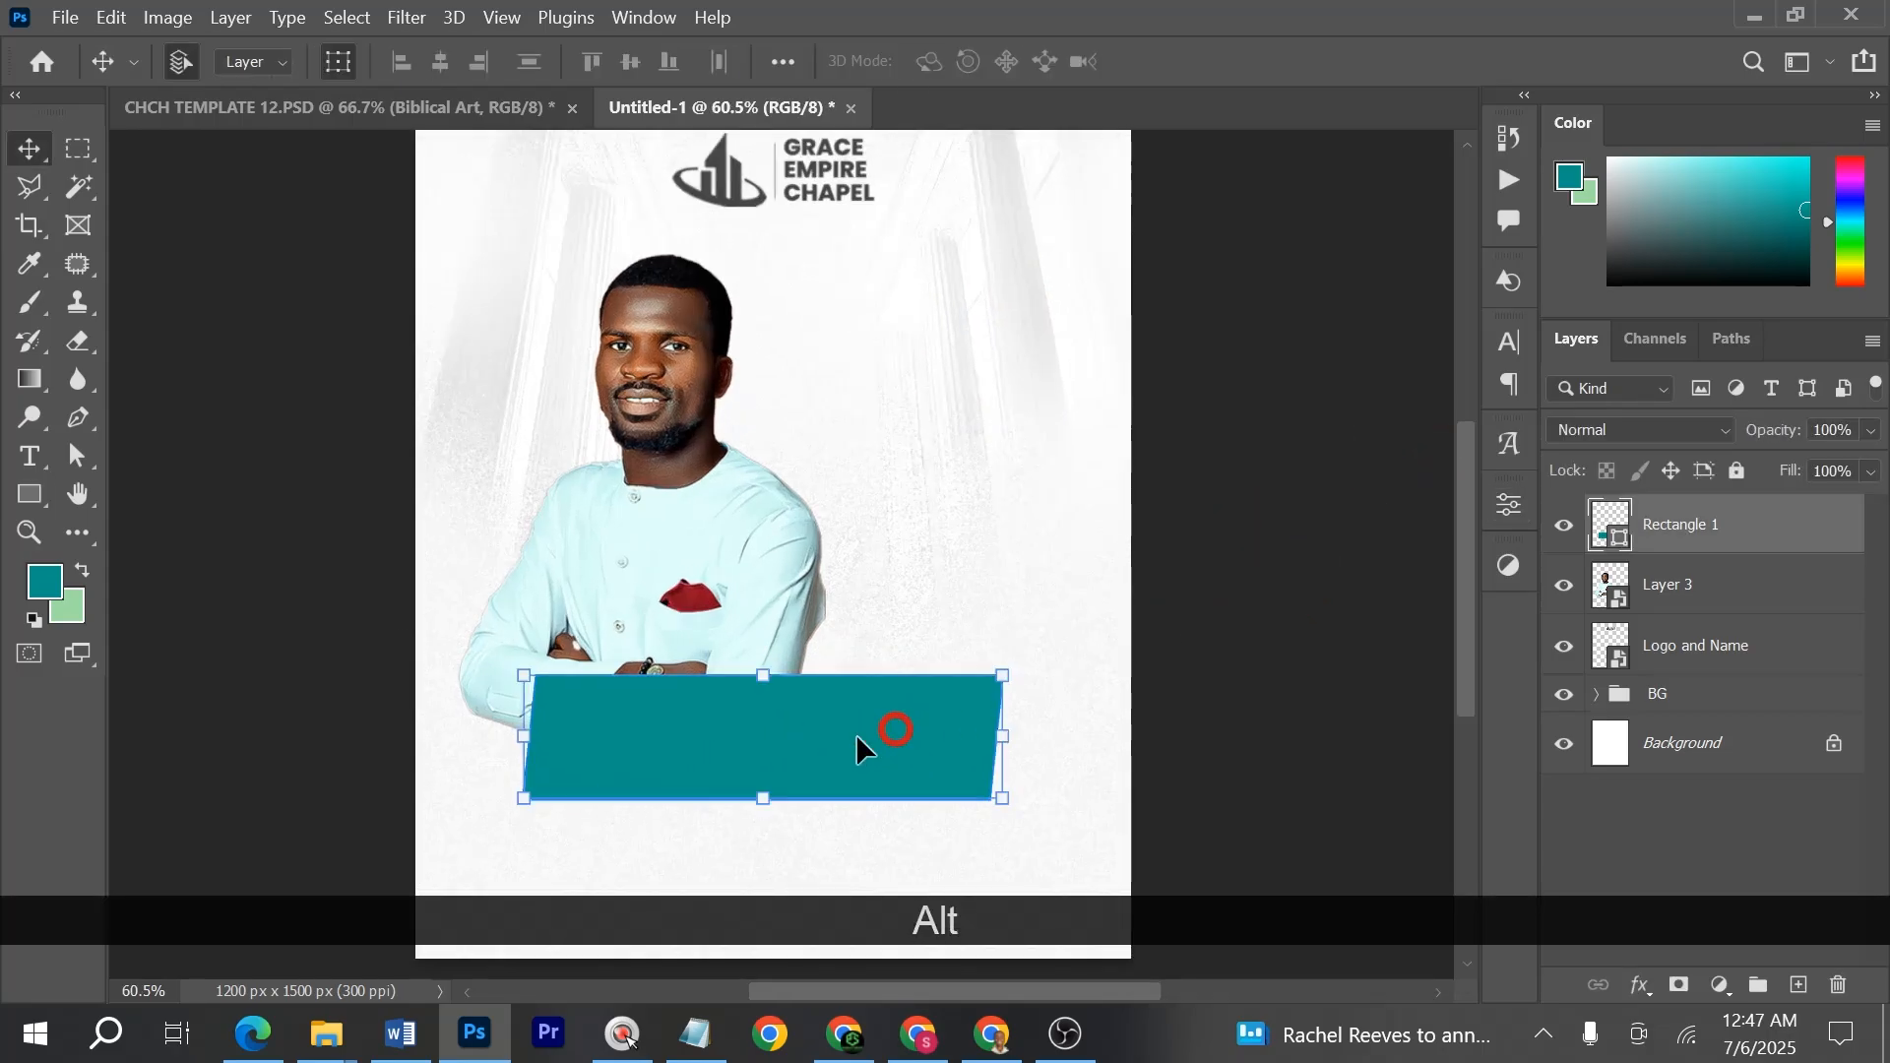
{"action": "left_click_drag", "start_coordinate": [795, 724], "coordinate": [819, 552]}
{"action": "left_click_drag", "start_coordinate": [1691, 566], "coordinate": [1693, 700]}
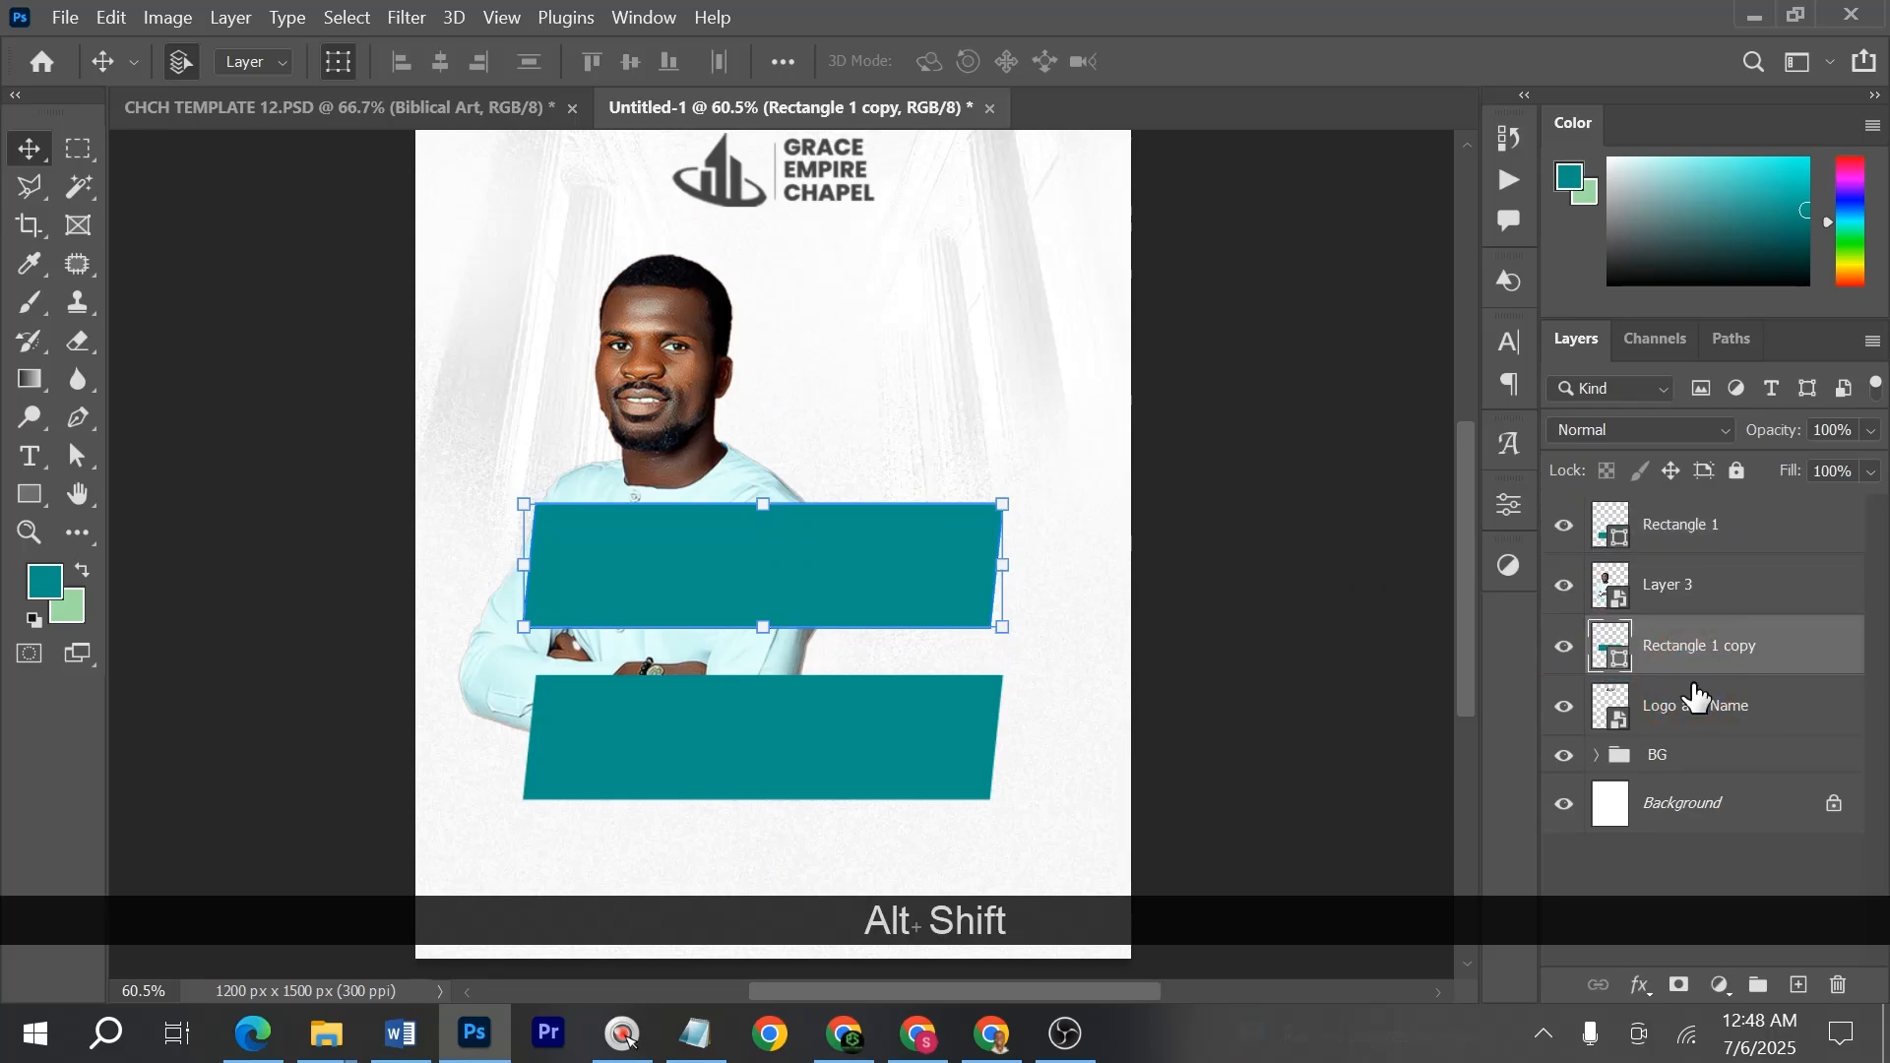
- Change the copied parallelogram's fill to the light green background colour 9de0a3
{"action": "double_click", "coordinate": [1593, 640]}
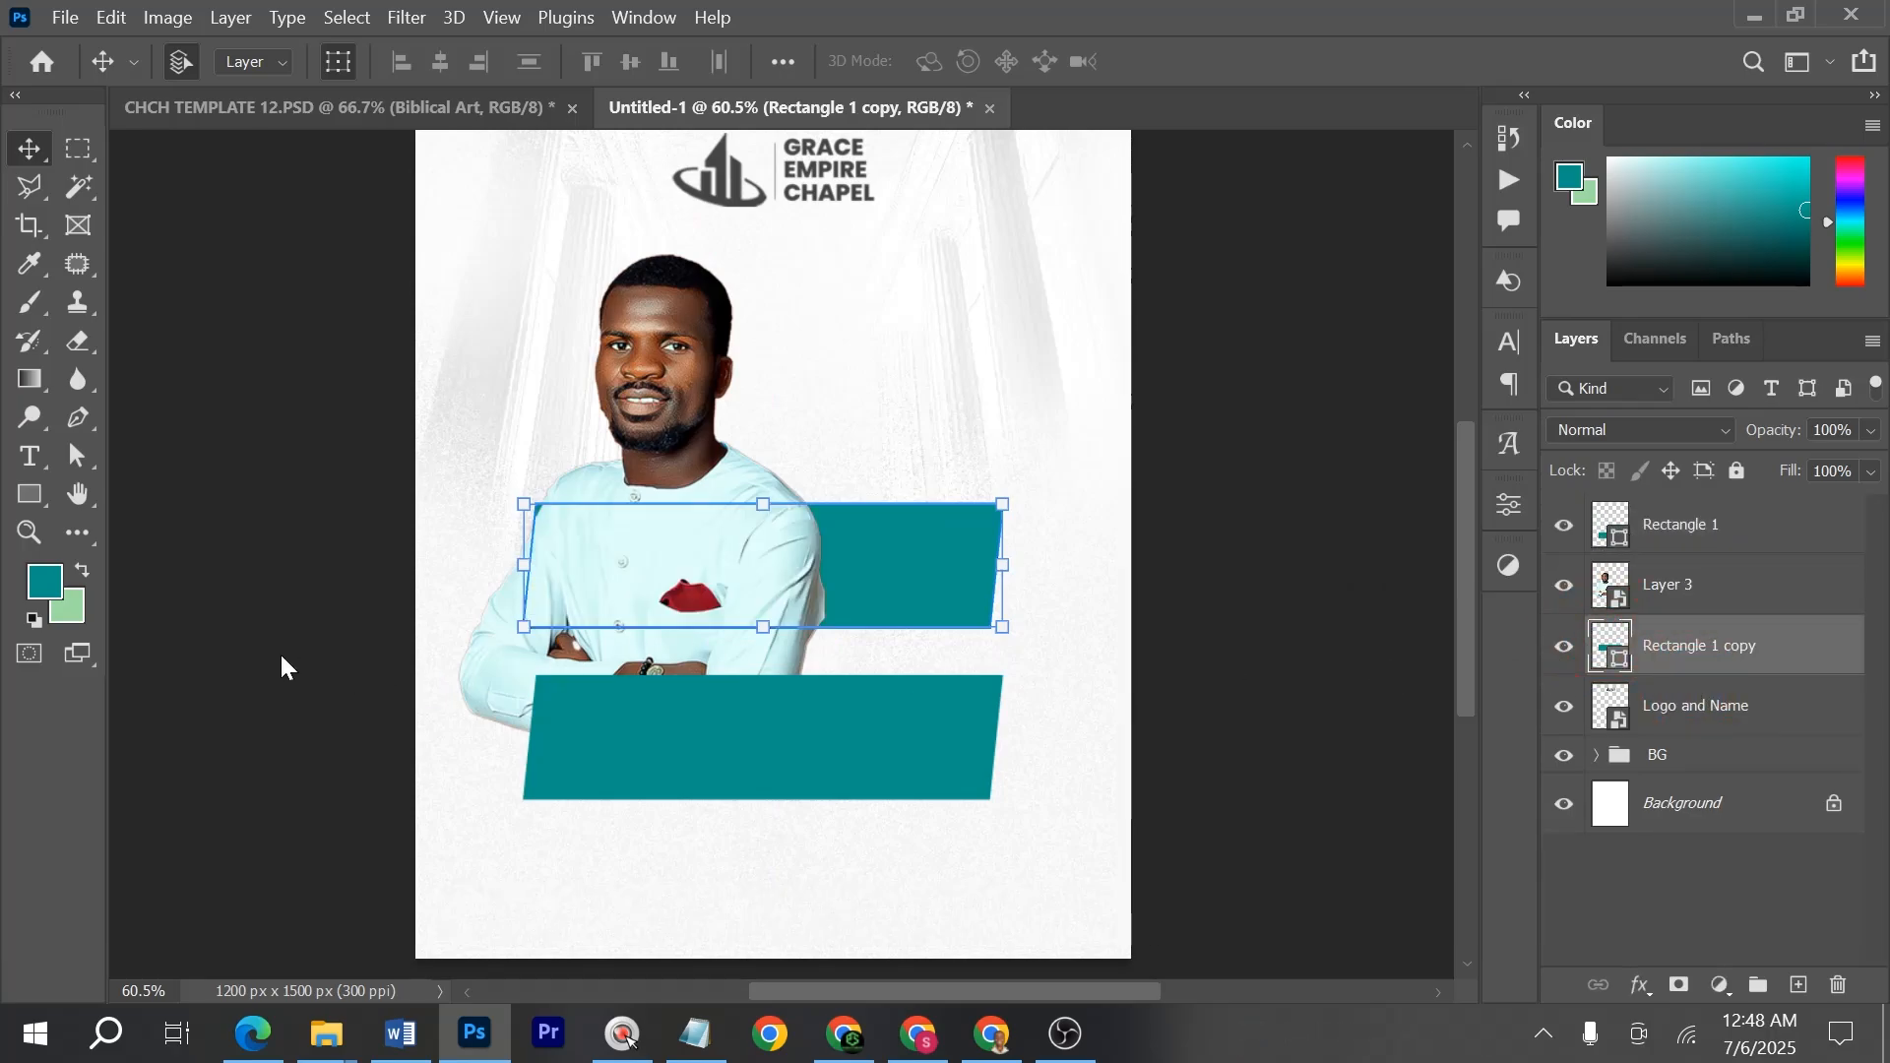
{"action": "left_click", "coordinate": [67, 607]}
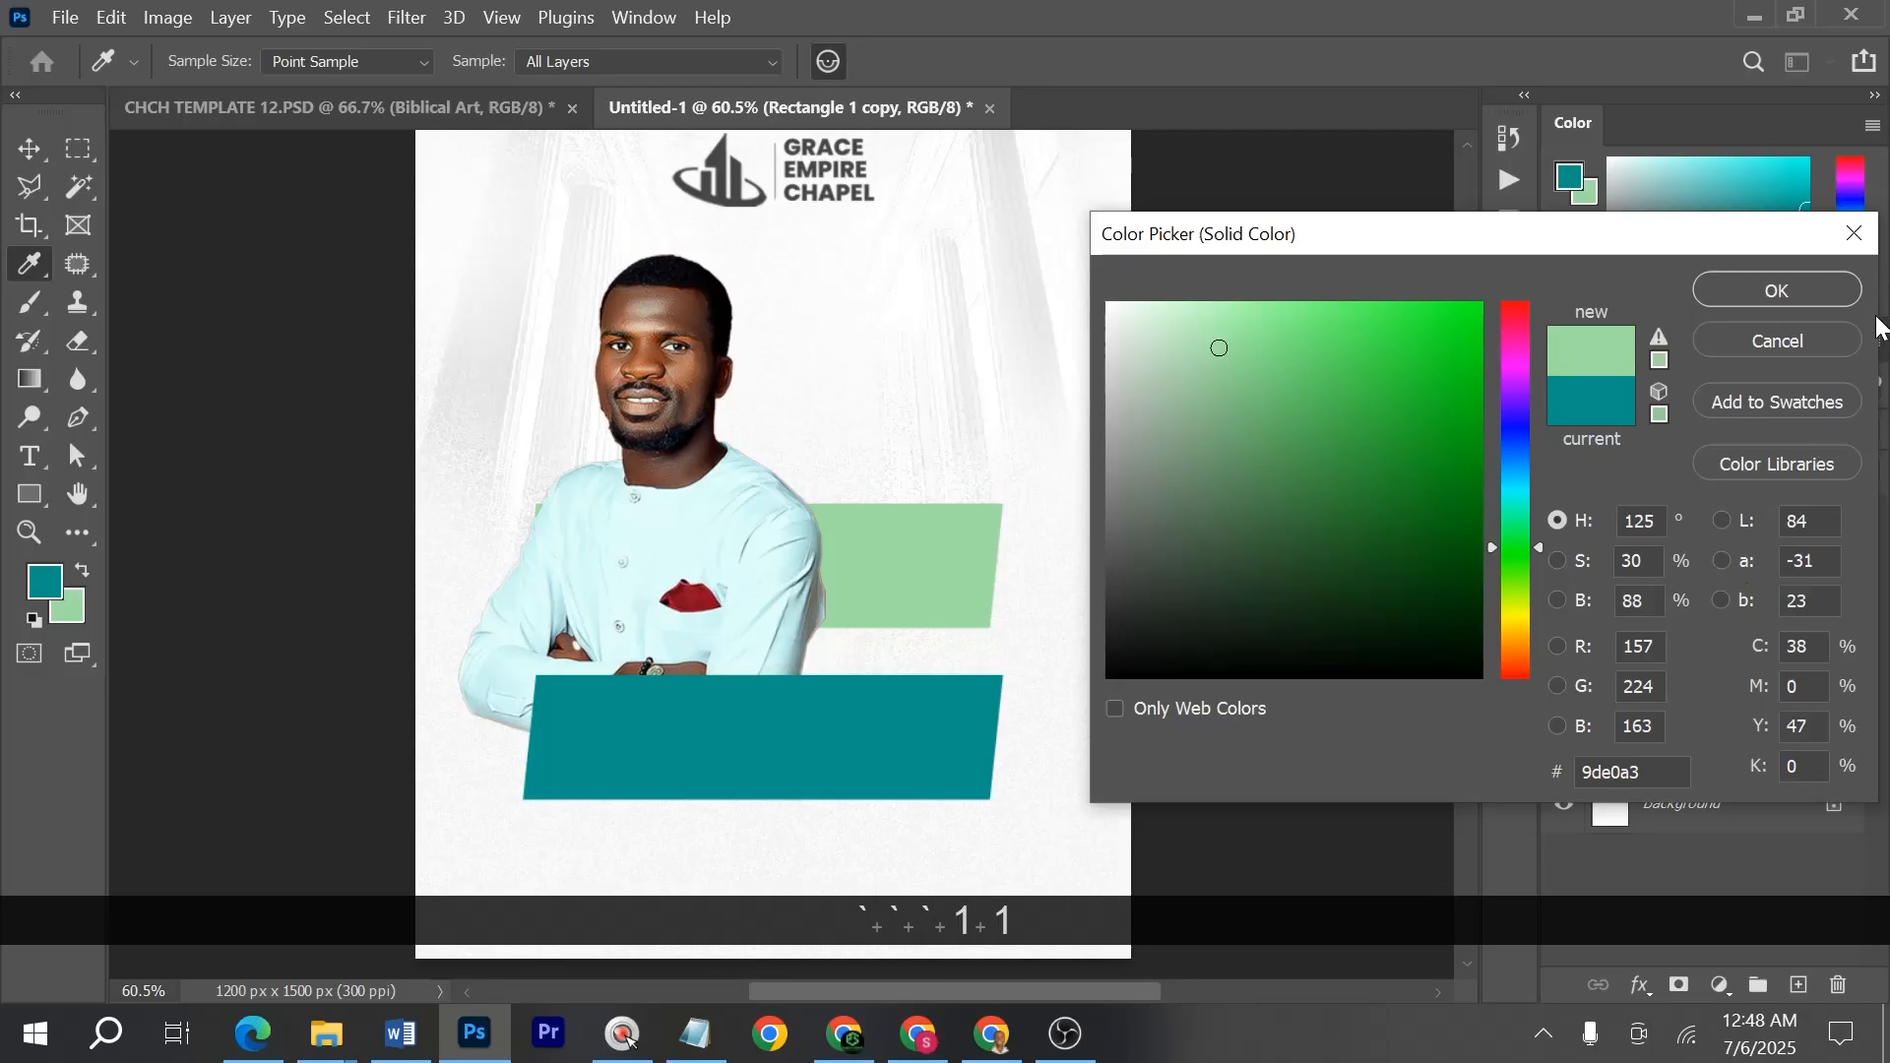
{"action": "left_click", "coordinate": [1772, 289]}
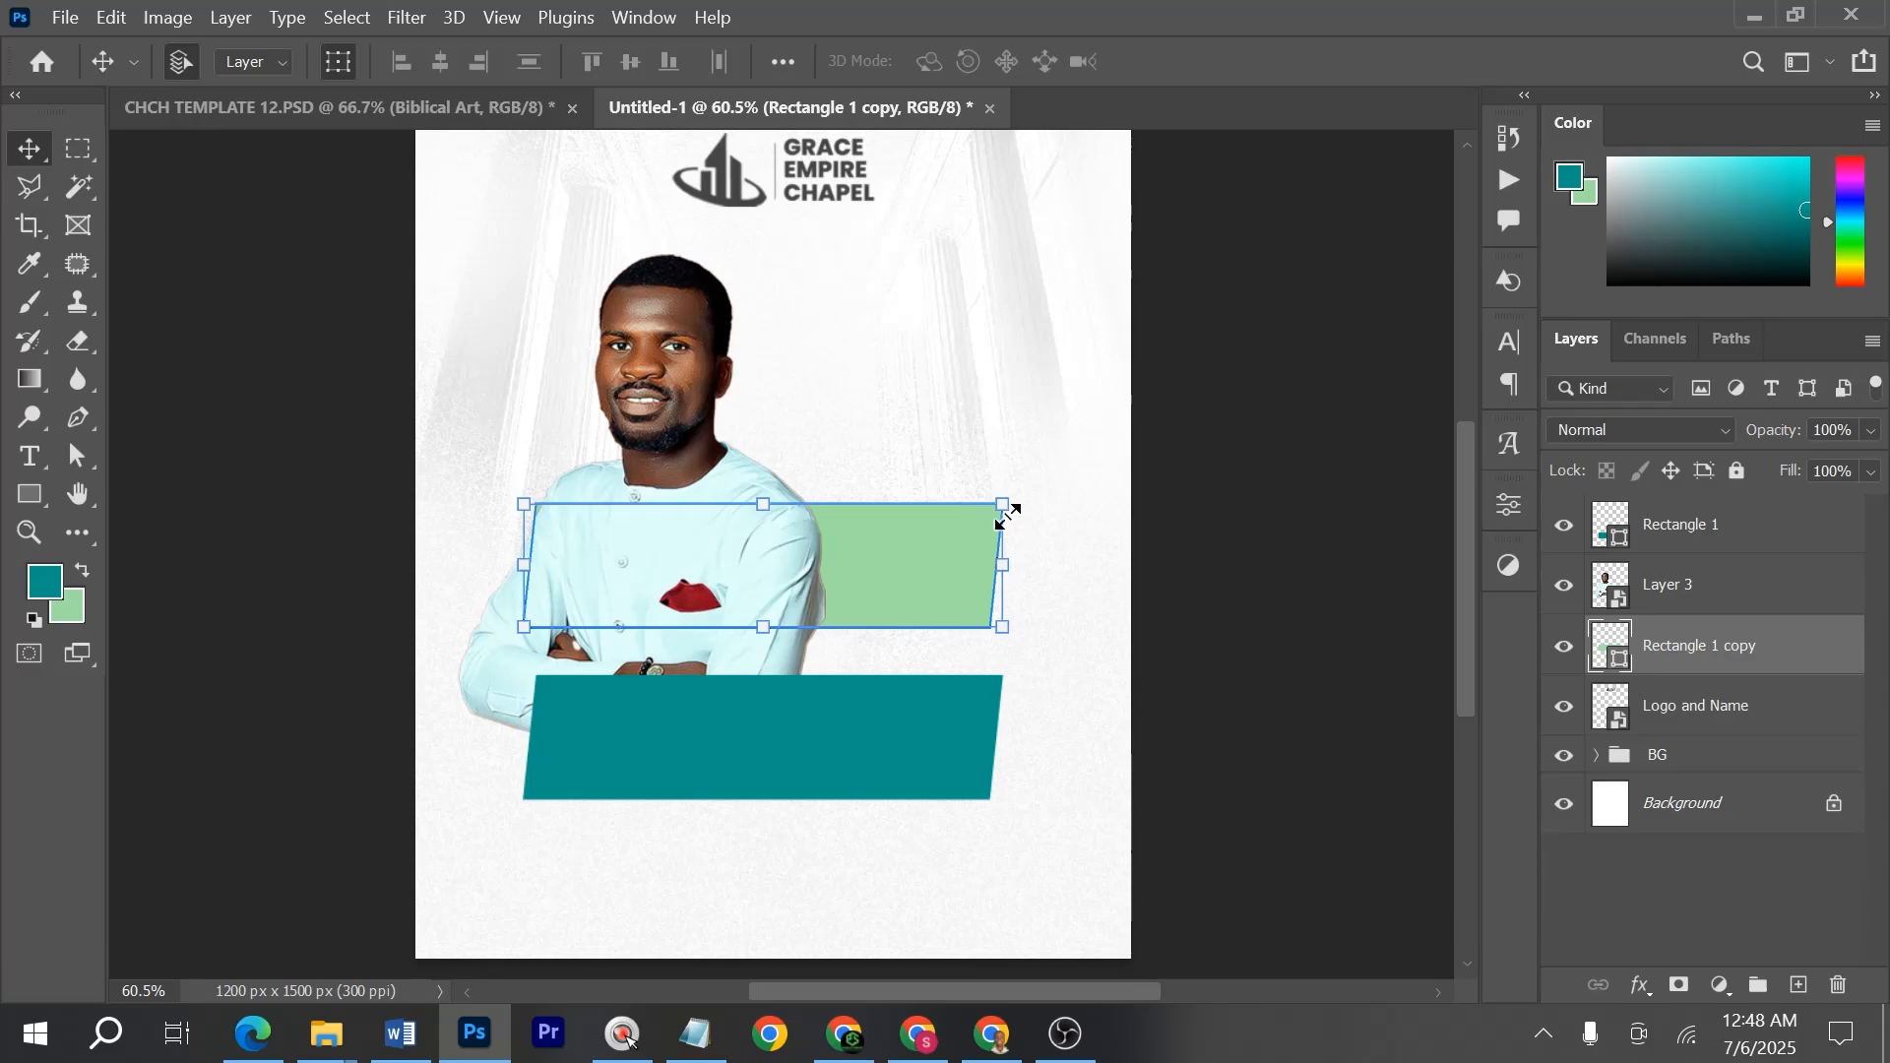
{"action": "key", "text": "v"}
{"action": "left_click", "coordinate": [1278, 392]}
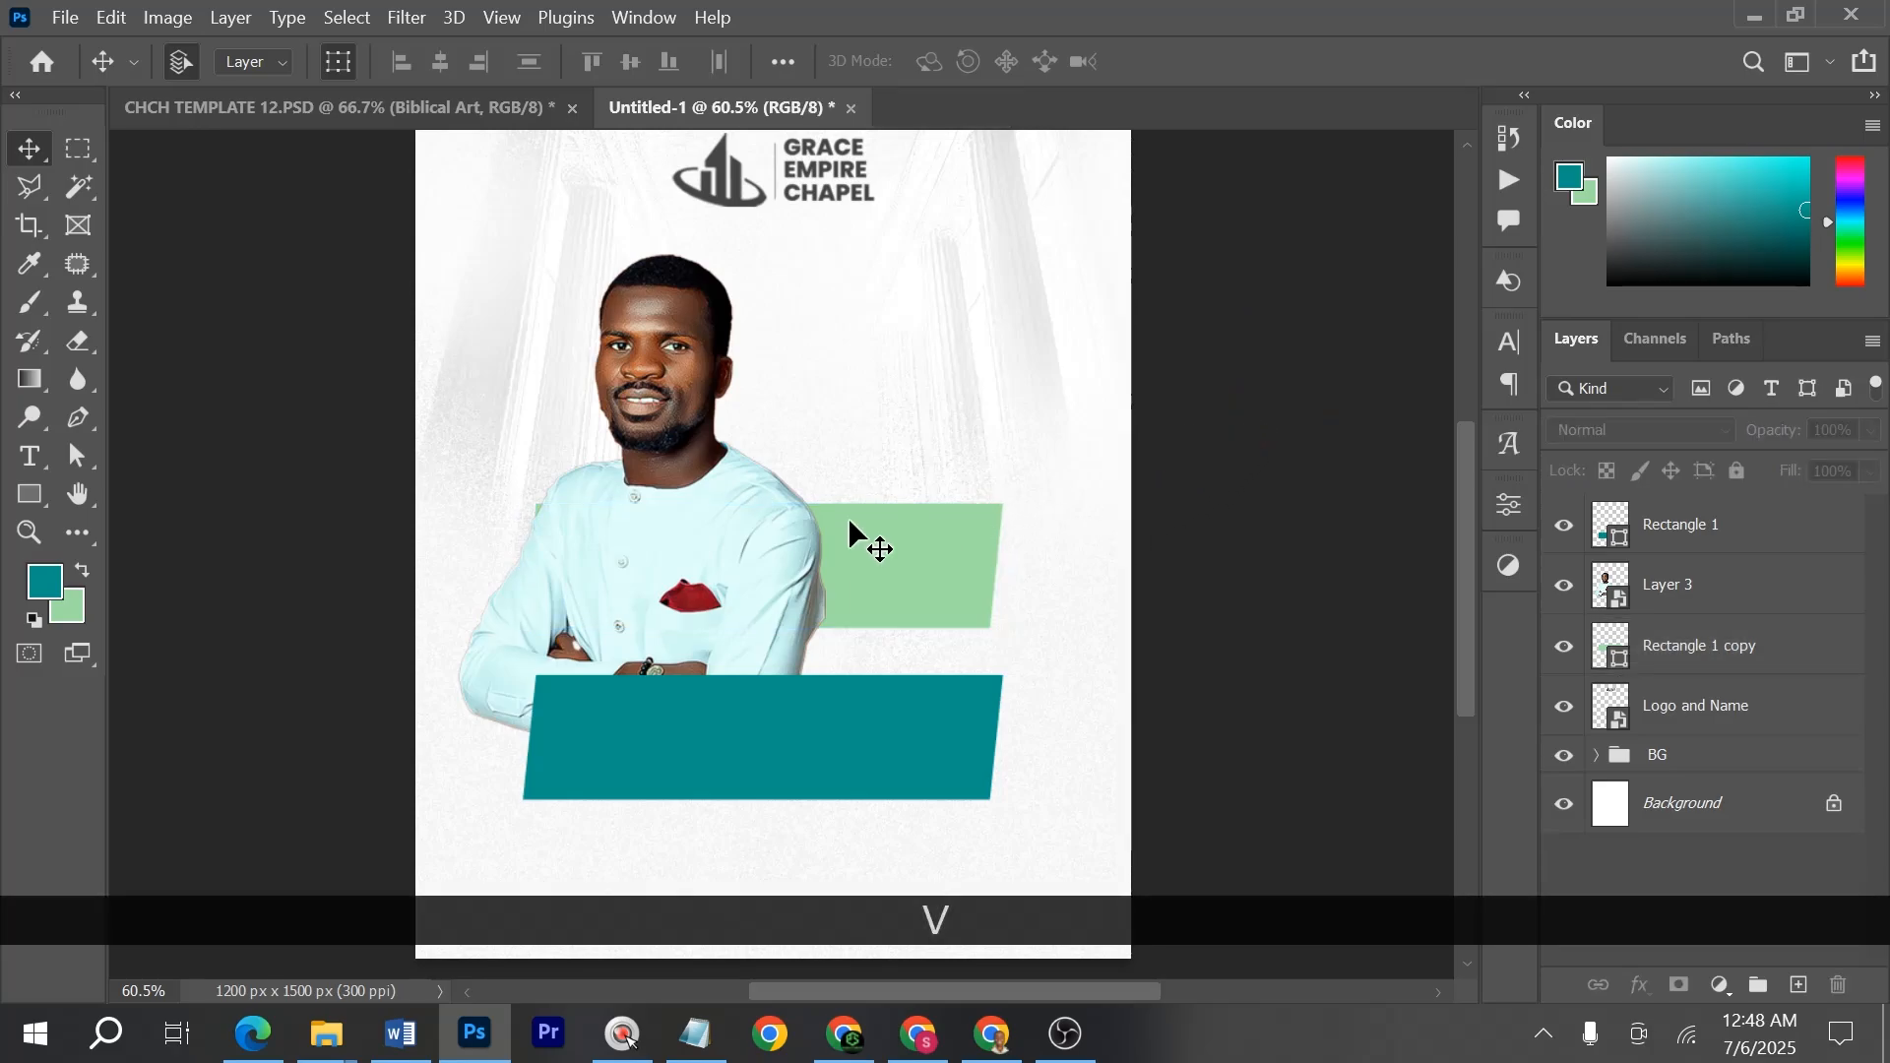
- Narrow the green parallelogram from its left edge to about 774 px wide, hiding that edge behind the portrait
{"action": "left_click", "coordinate": [899, 540]}
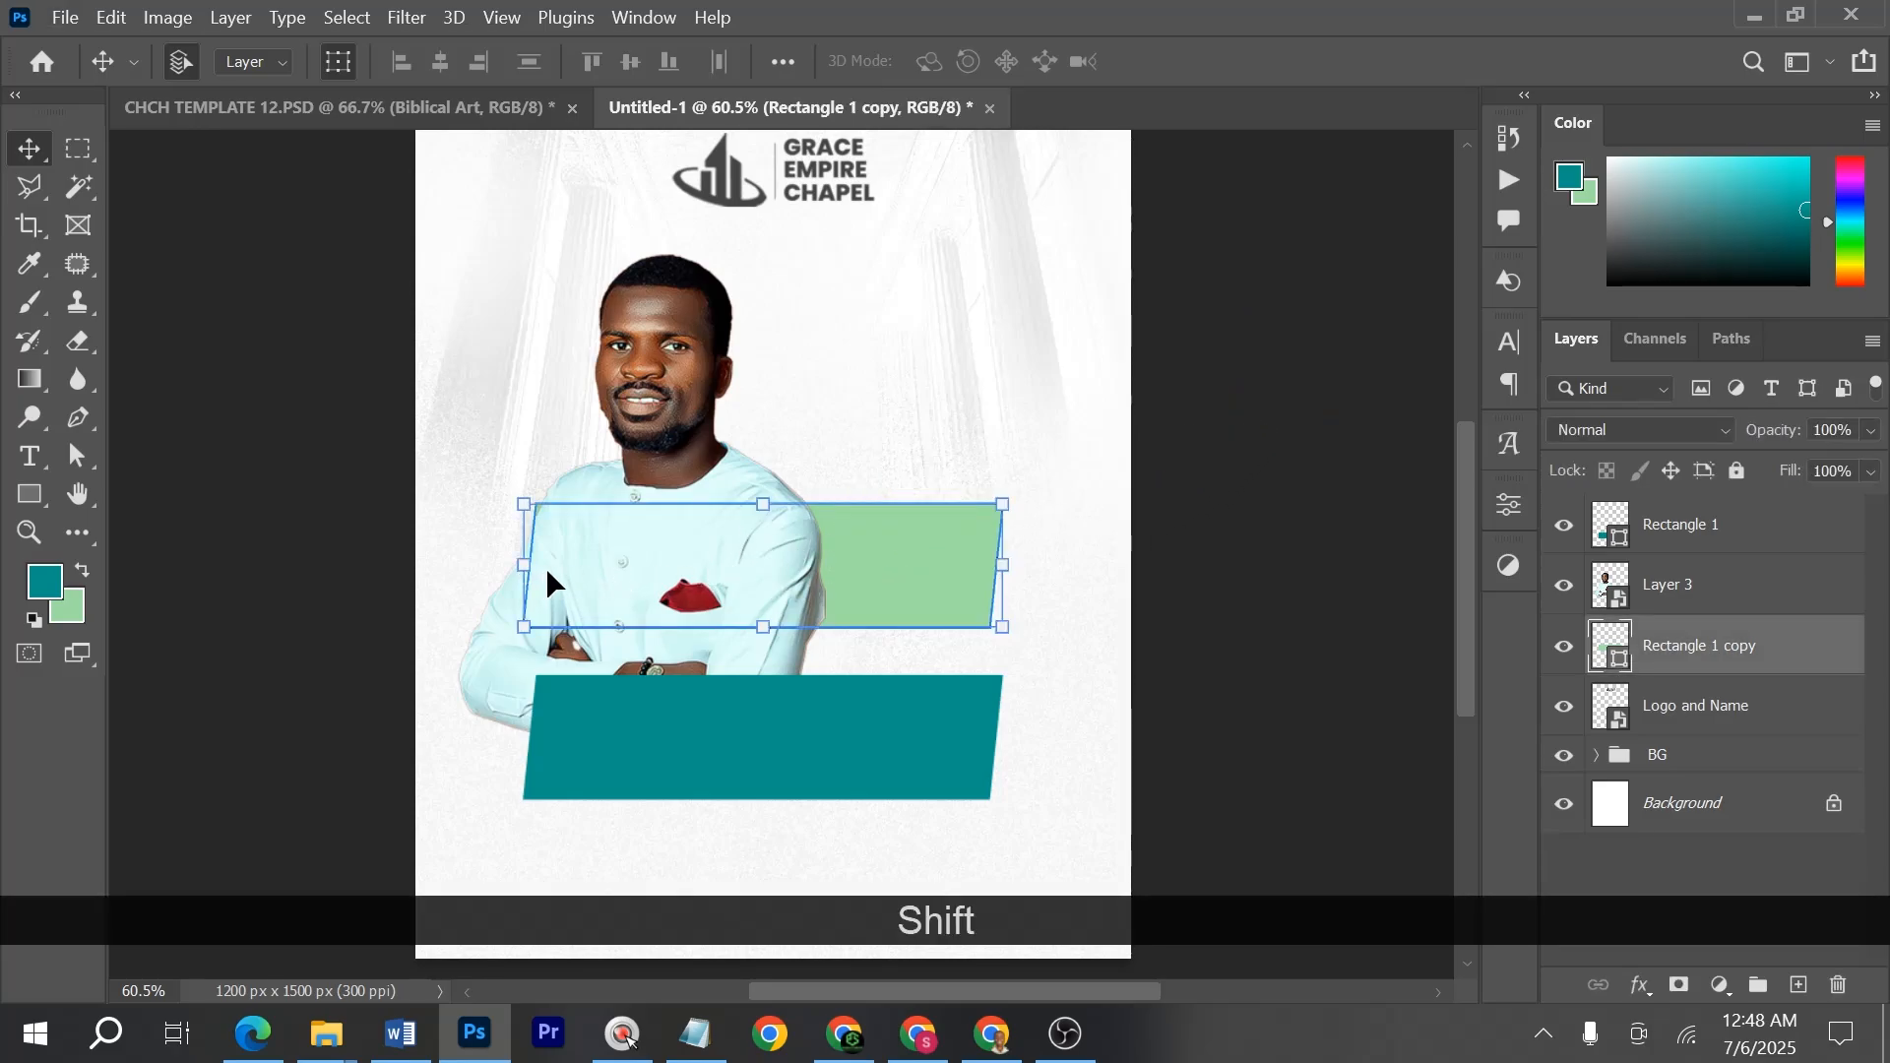
{"action": "left_click_drag", "start_coordinate": [524, 566], "coordinate": [549, 571]}
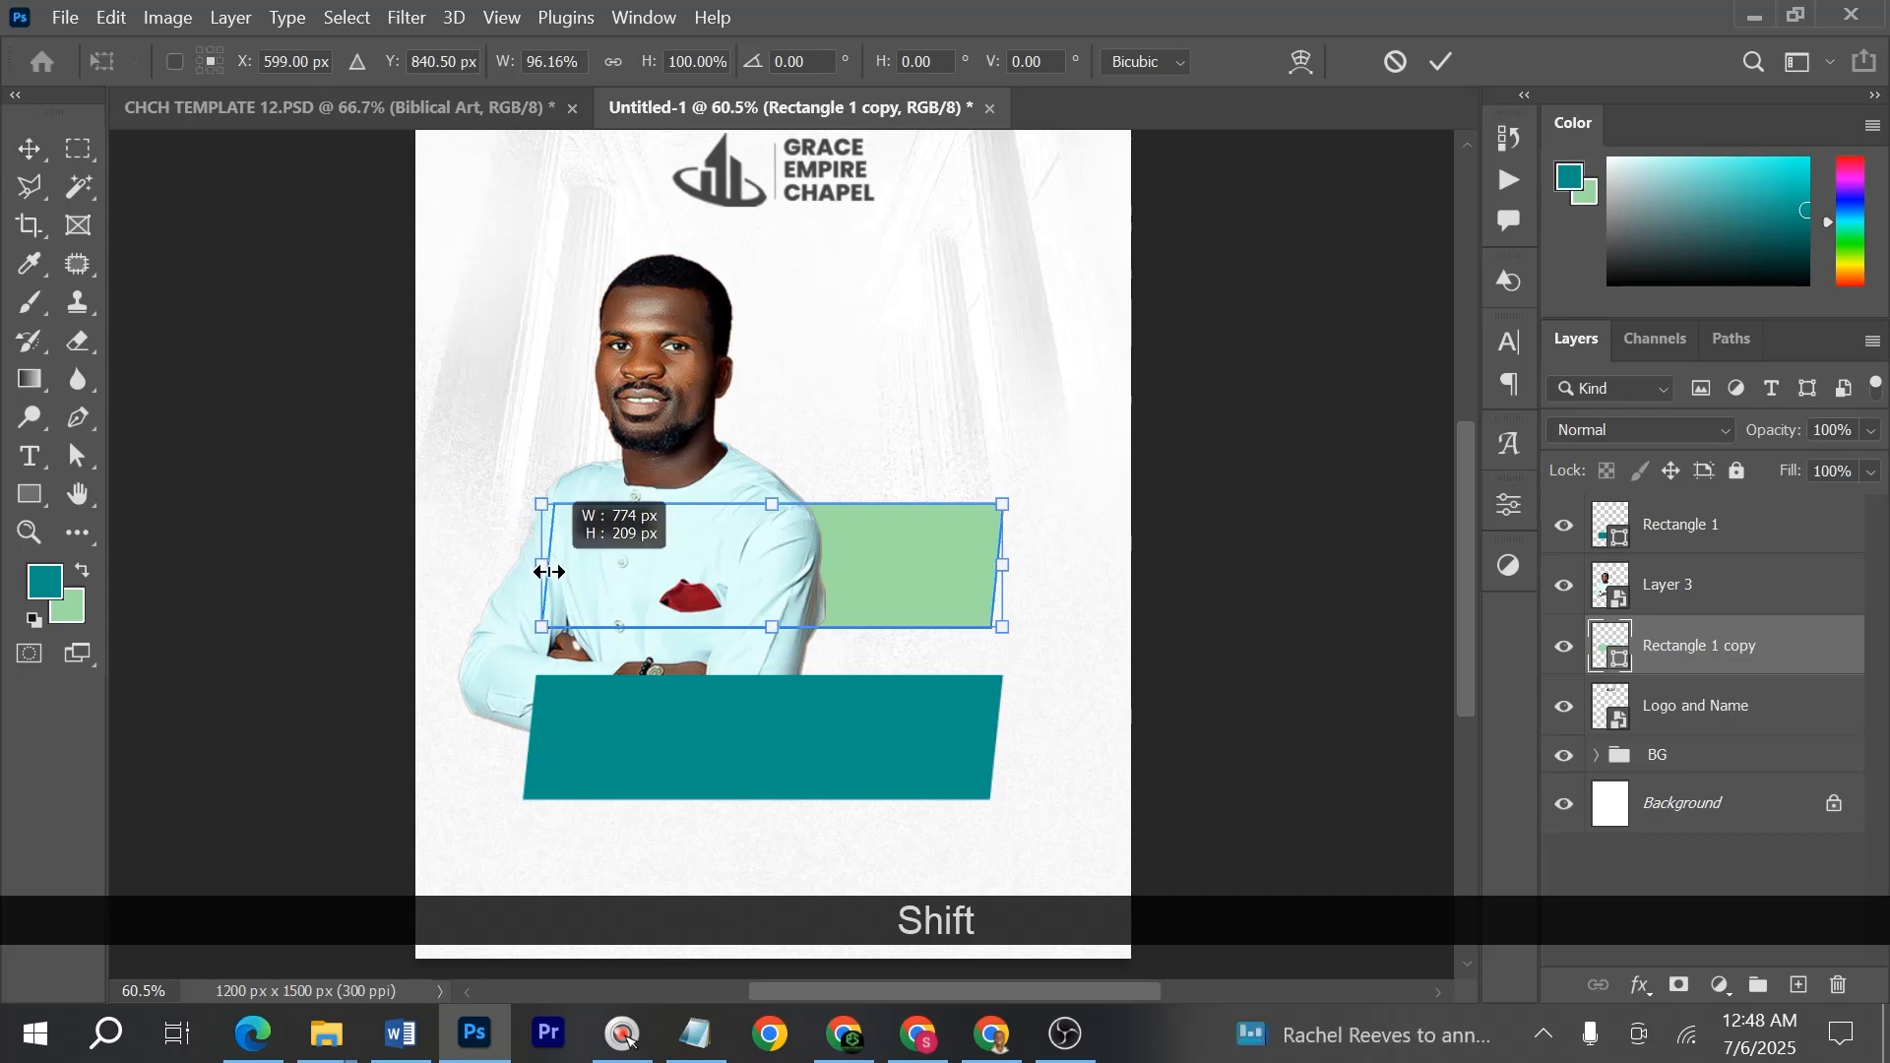
{"action": "left_click", "coordinate": [1148, 536]}
- Place the red cloth image download (15) copy from the Tutorials folder at the flyer's lower-right corner, running off its edges
{"action": "key", "text": "alt+Tab"}
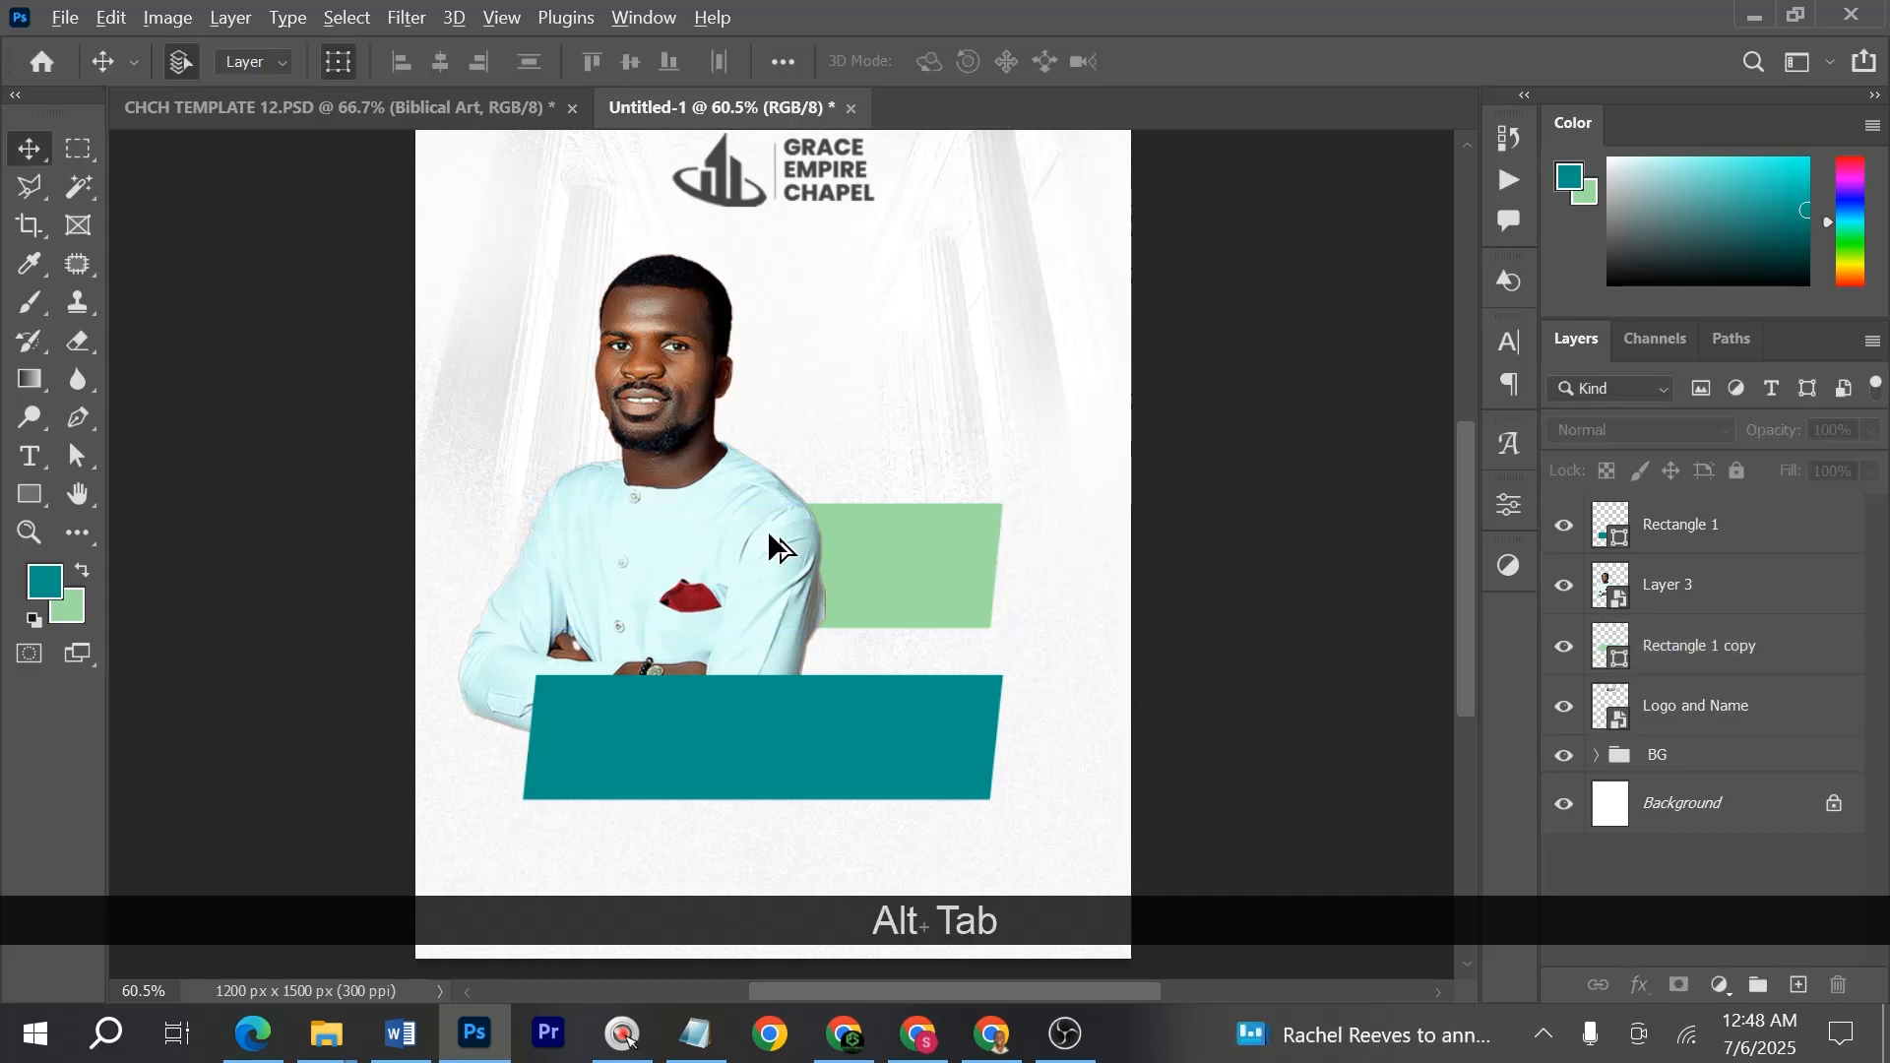
{"action": "left_click", "coordinate": [571, 393]}
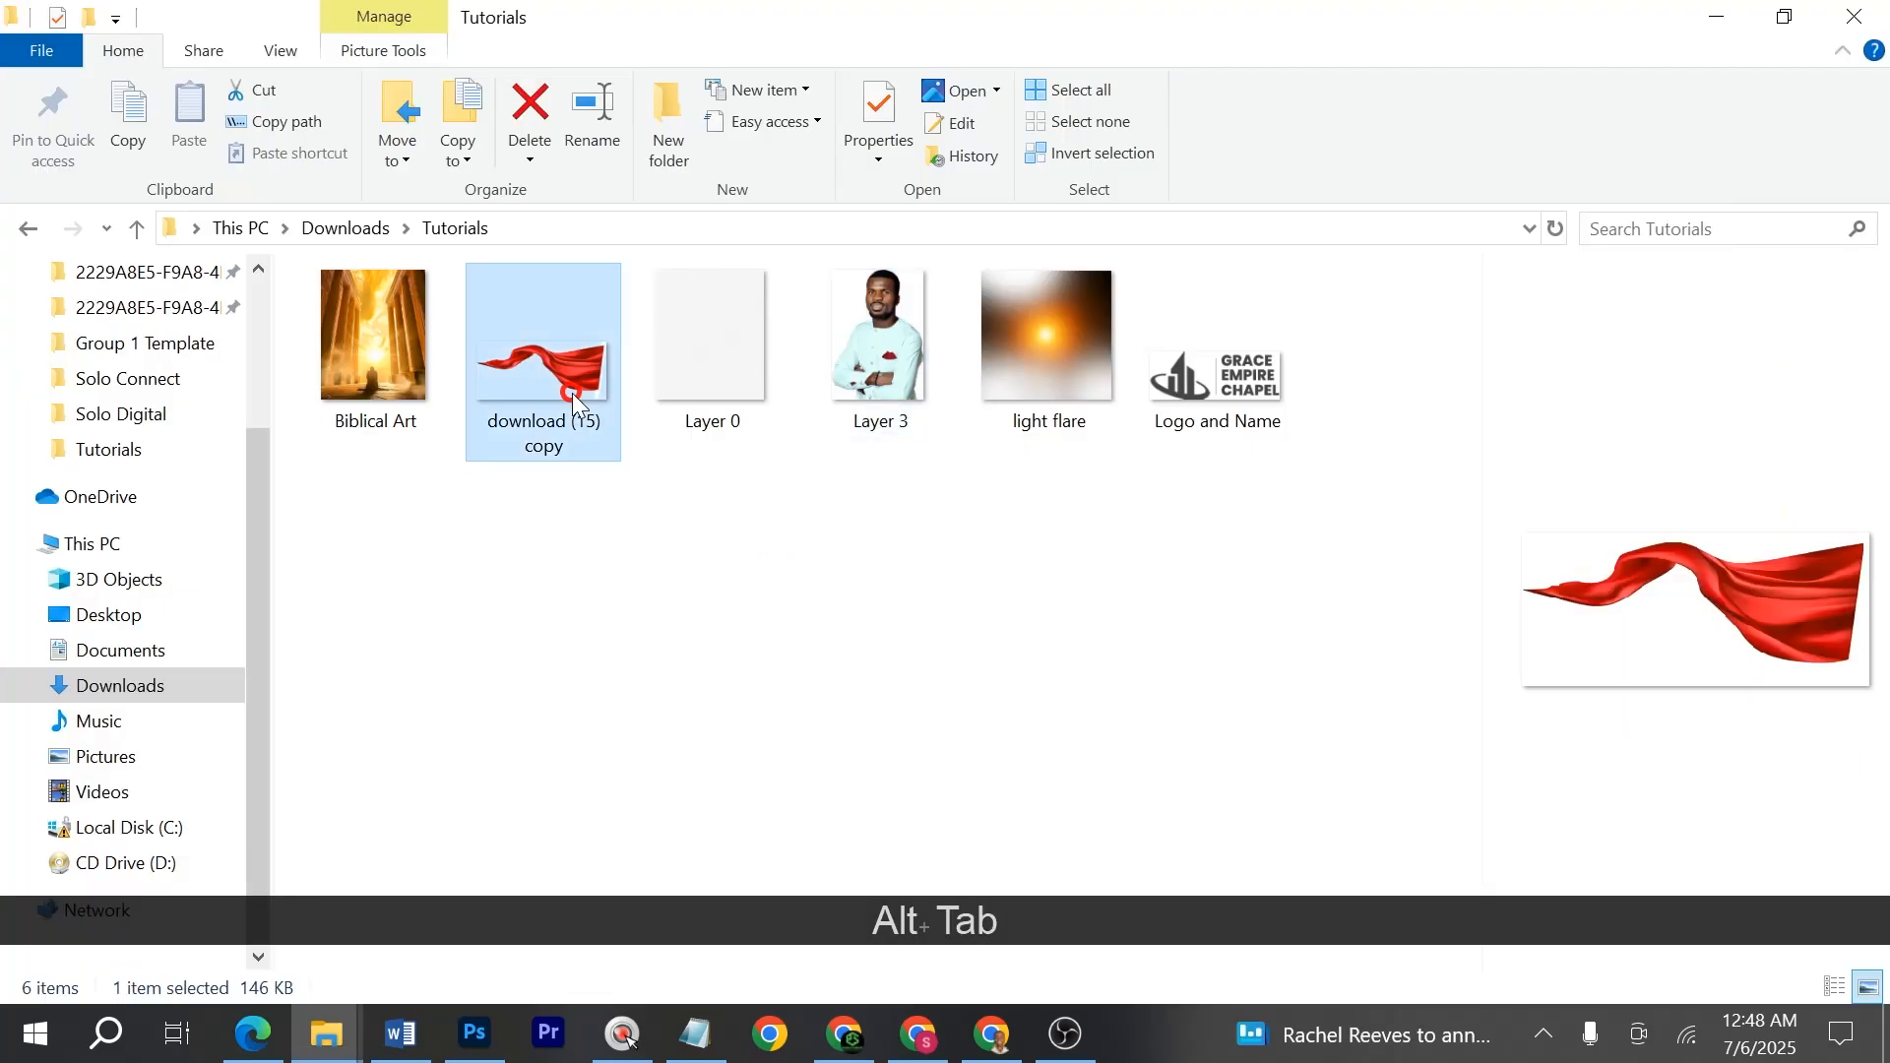
{"action": "left_click_drag", "start_coordinate": [577, 371], "coordinate": [1164, 951]}
{"action": "key", "text": "alt+Tab"}
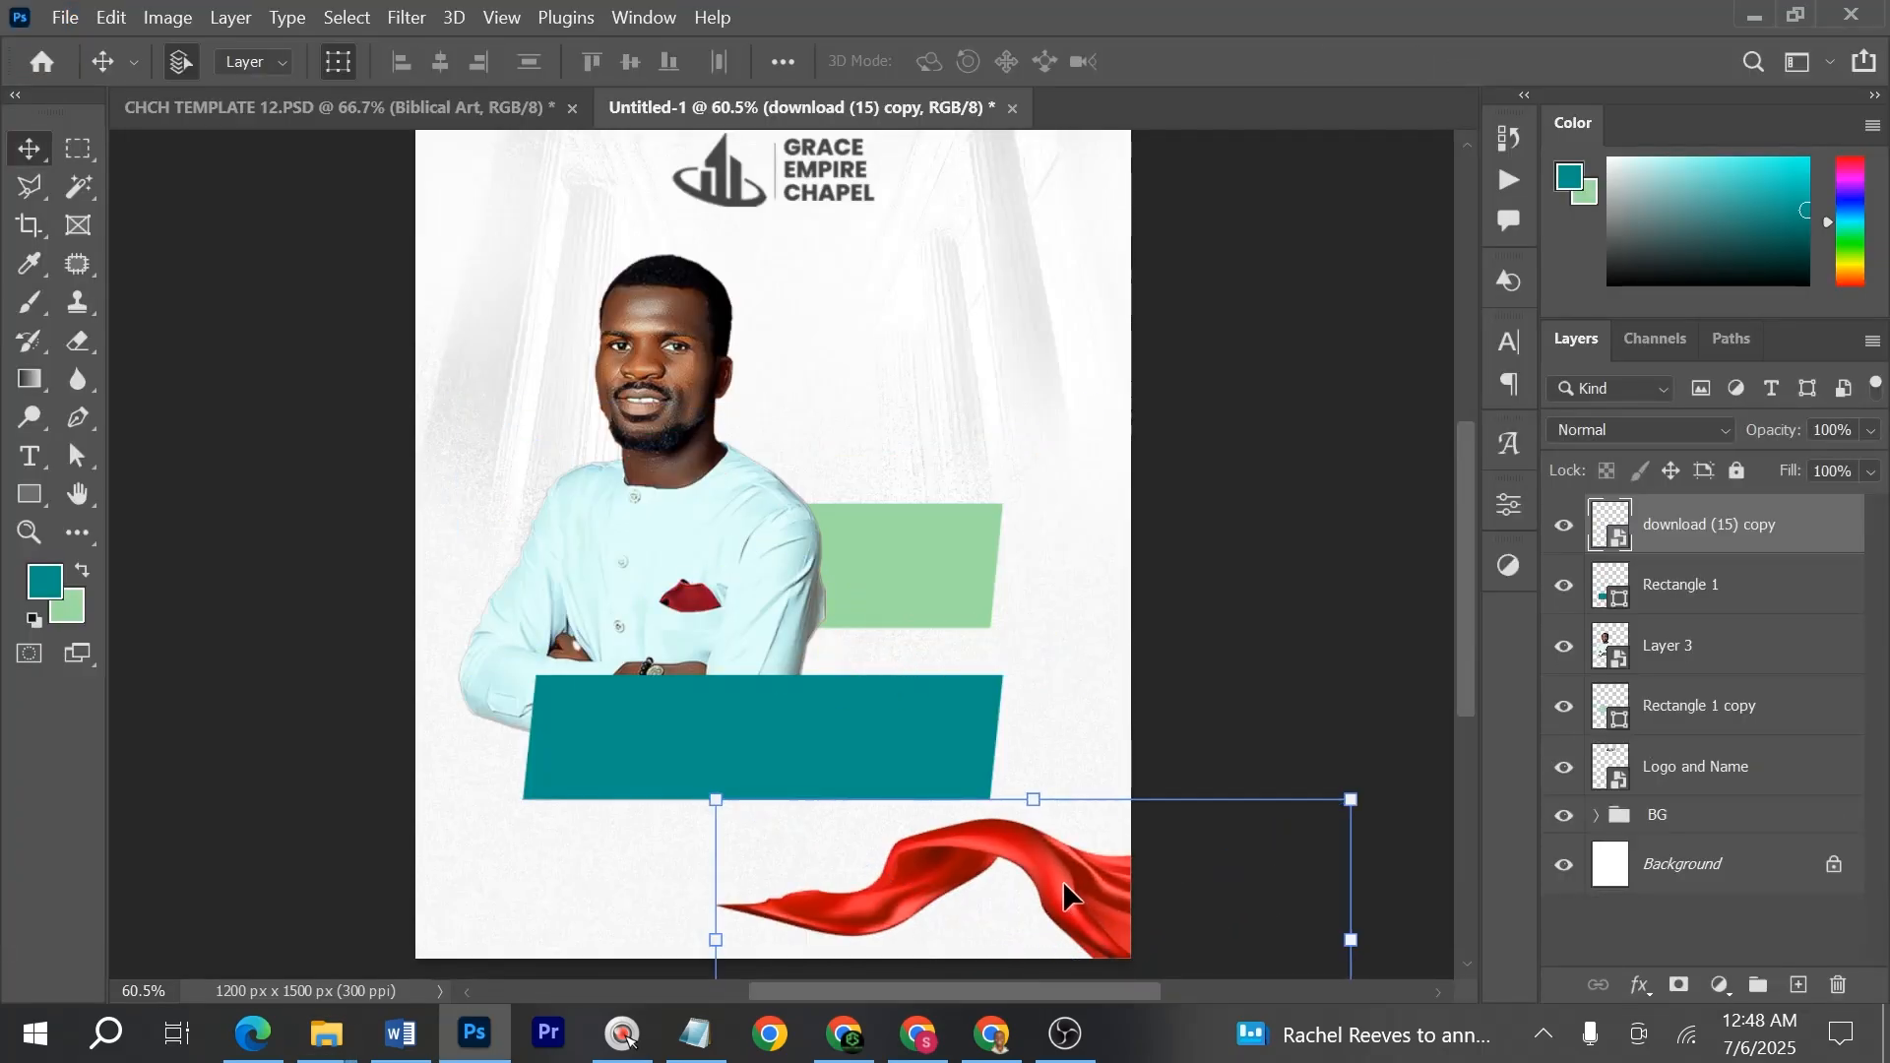
{"action": "key", "text": "Return"}
{"action": "left_click_drag", "start_coordinate": [1061, 880], "coordinate": [586, 570]}
{"action": "key", "text": "ctrl+alt+z"}
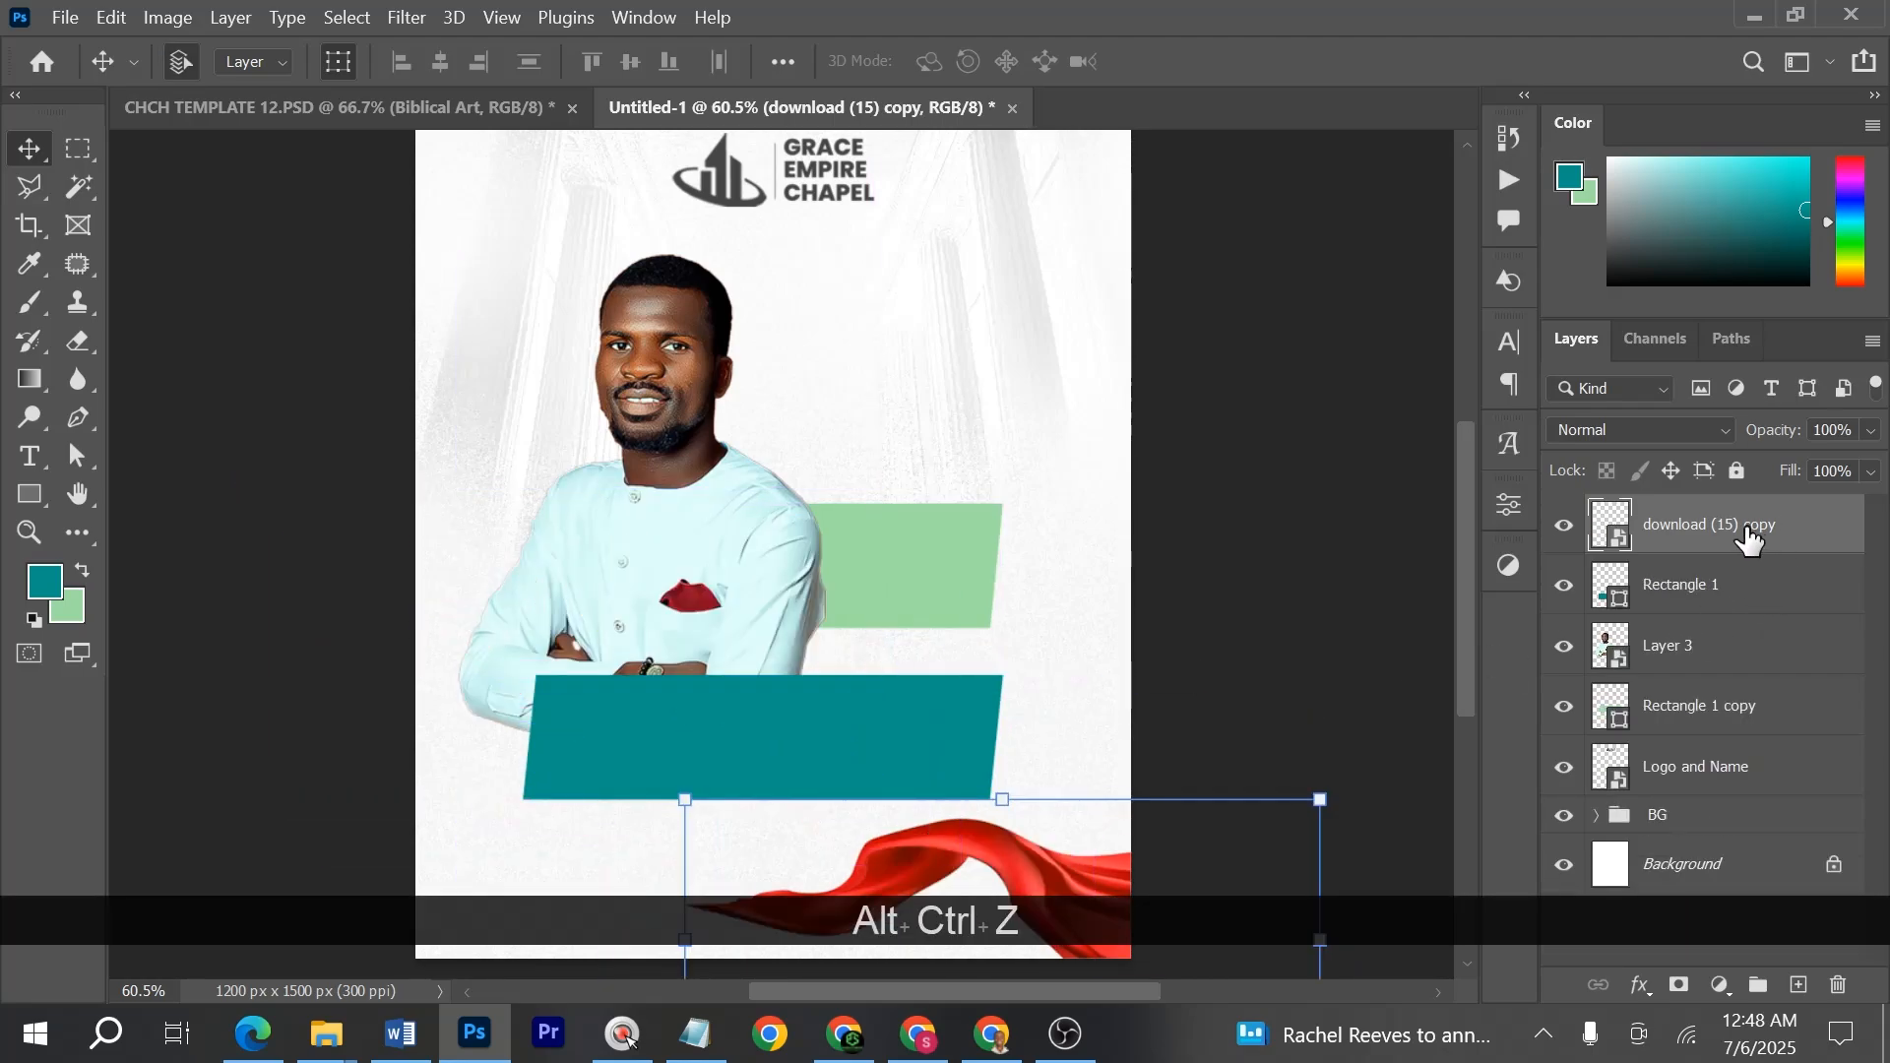
- Duplicate the red cloth layer, move the copy up over the portrait and flip it horizontally
{"action": "left_click_drag", "start_coordinate": [1757, 527], "coordinate": [1802, 985]}
{"action": "left_click_drag", "start_coordinate": [1041, 863], "coordinate": [661, 410]}
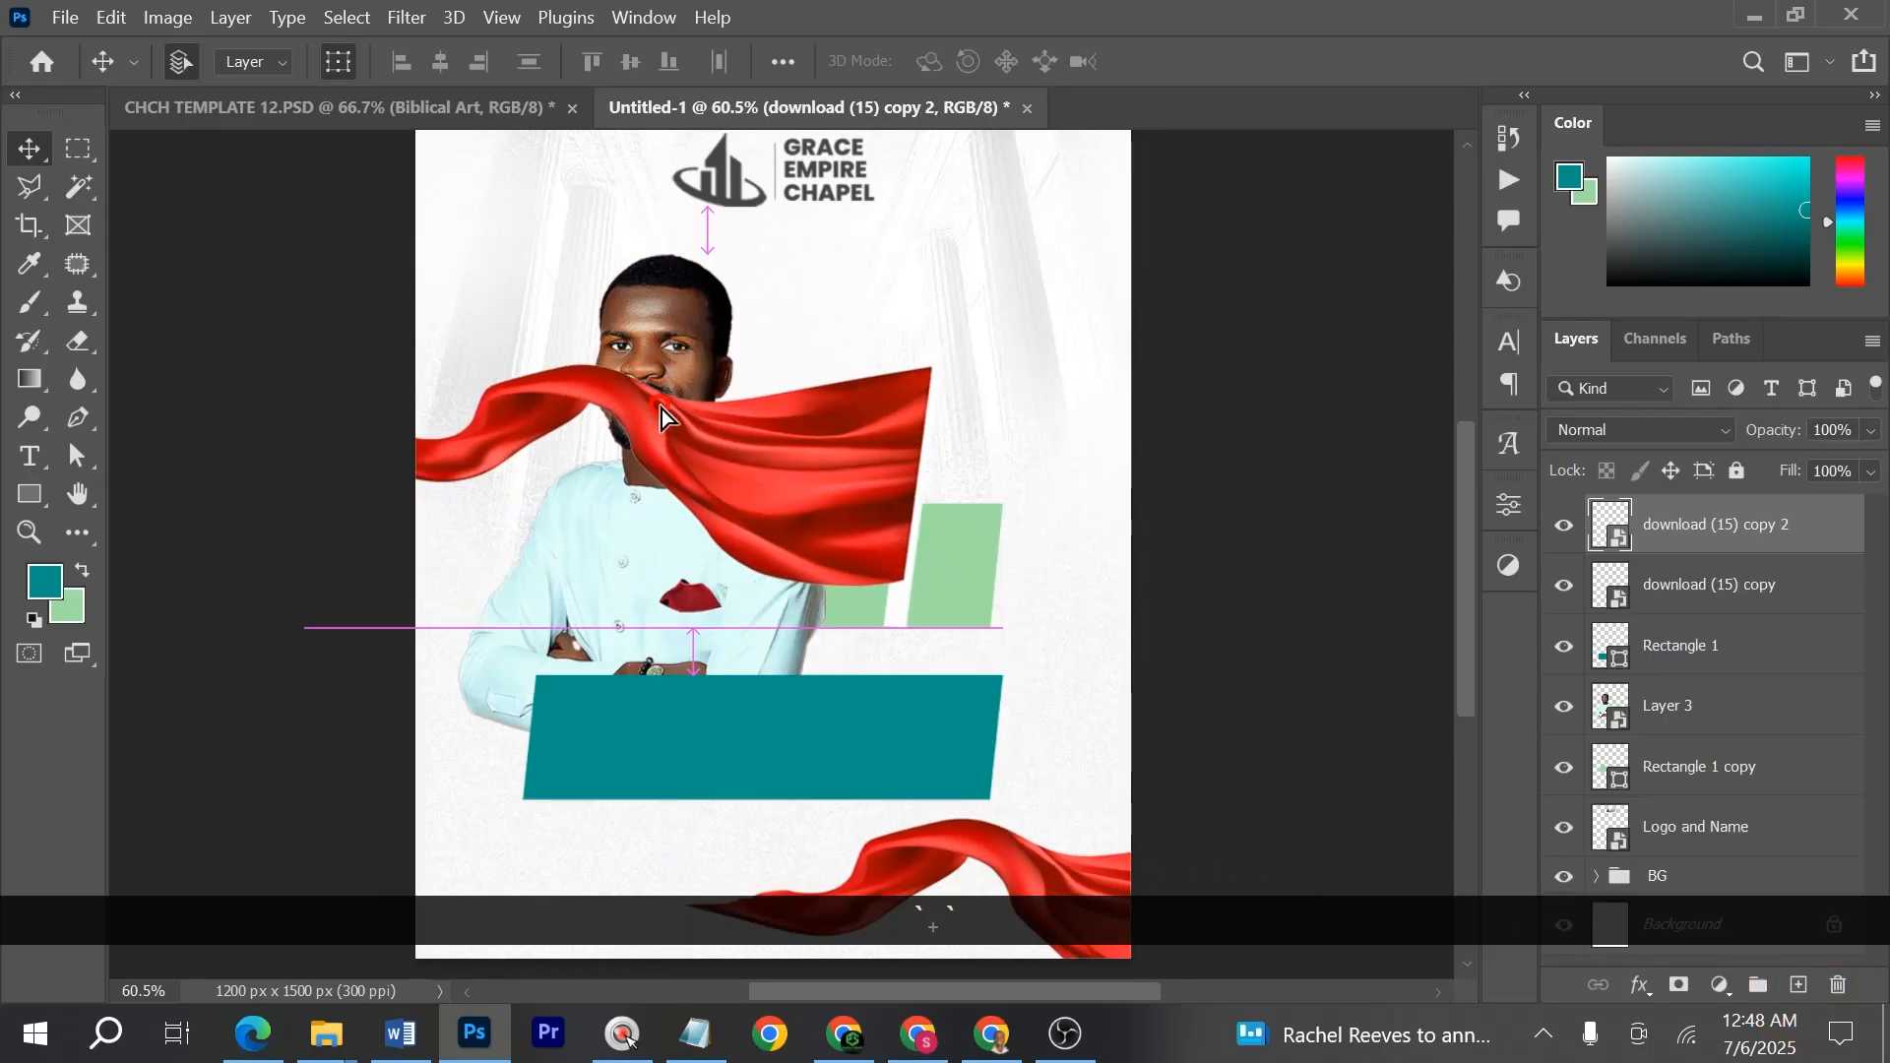
{"action": "key", "text": "ctrl+t"}
{"action": "right_click", "coordinate": [659, 404]}
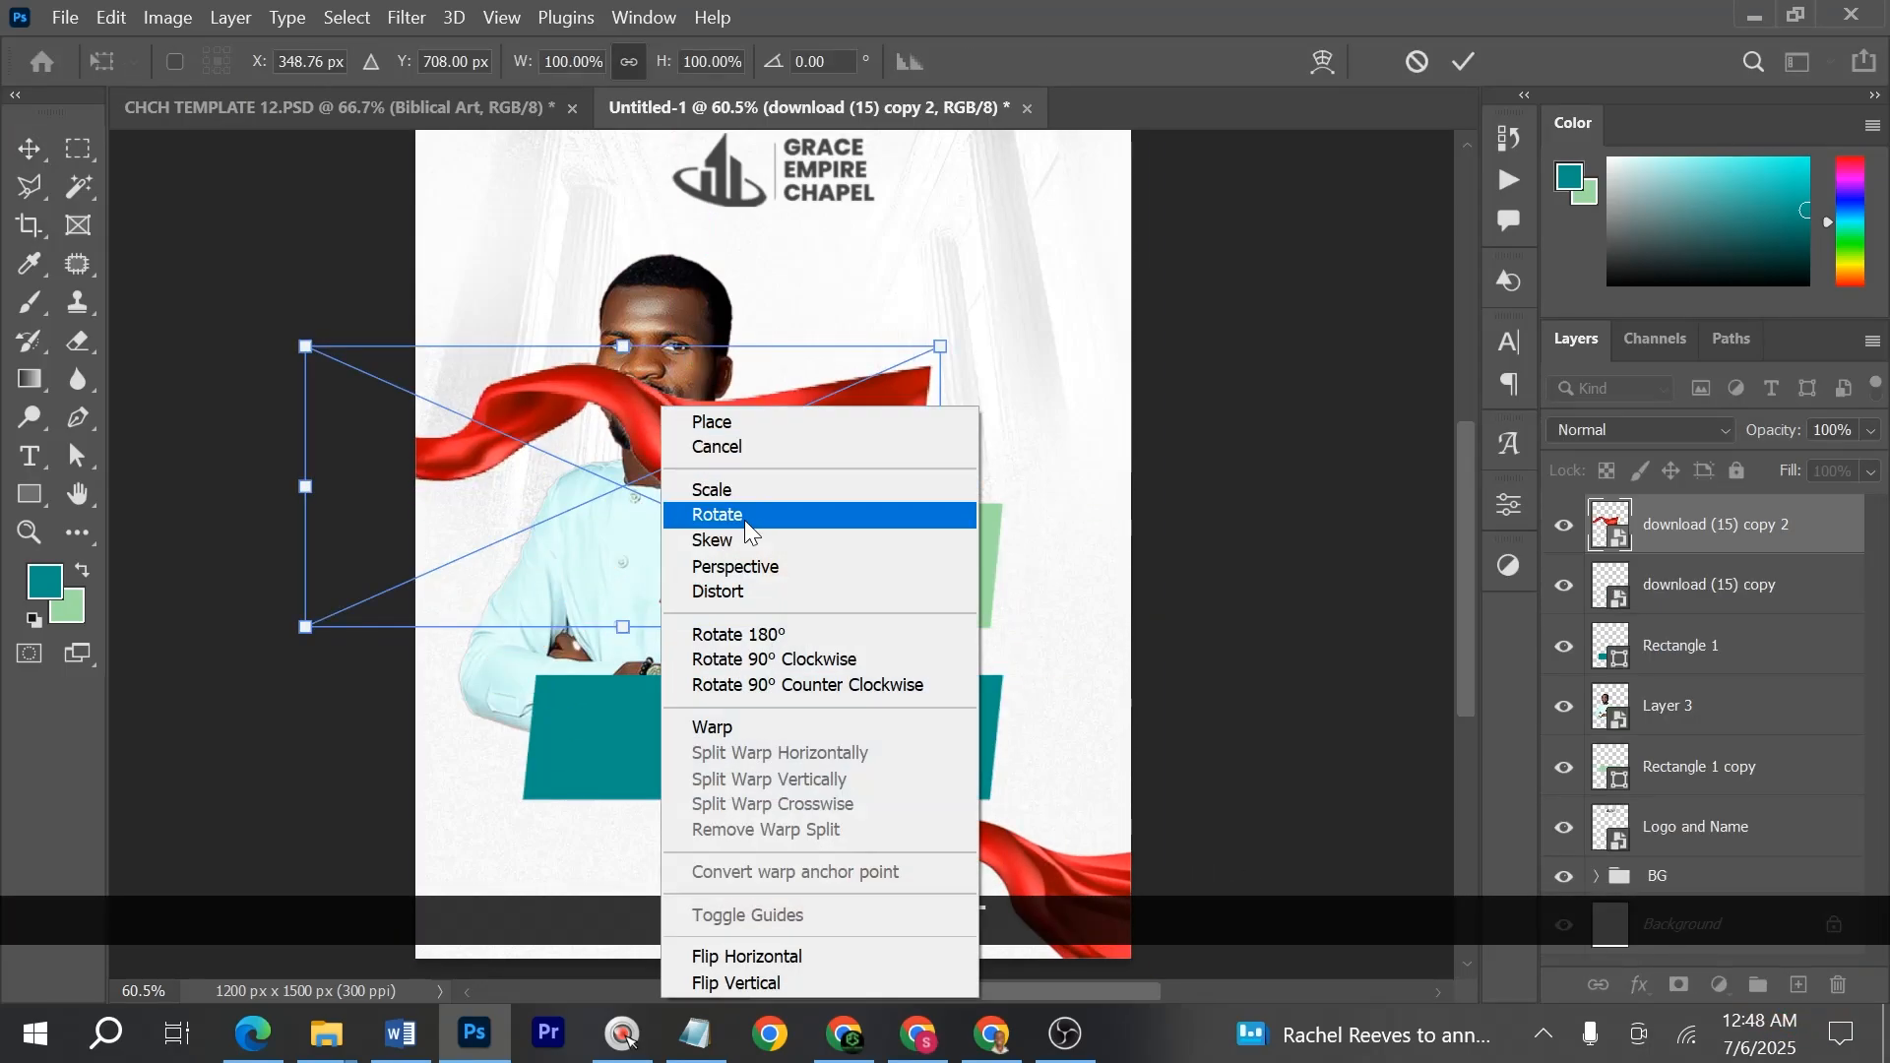
{"action": "left_click", "coordinate": [822, 955]}
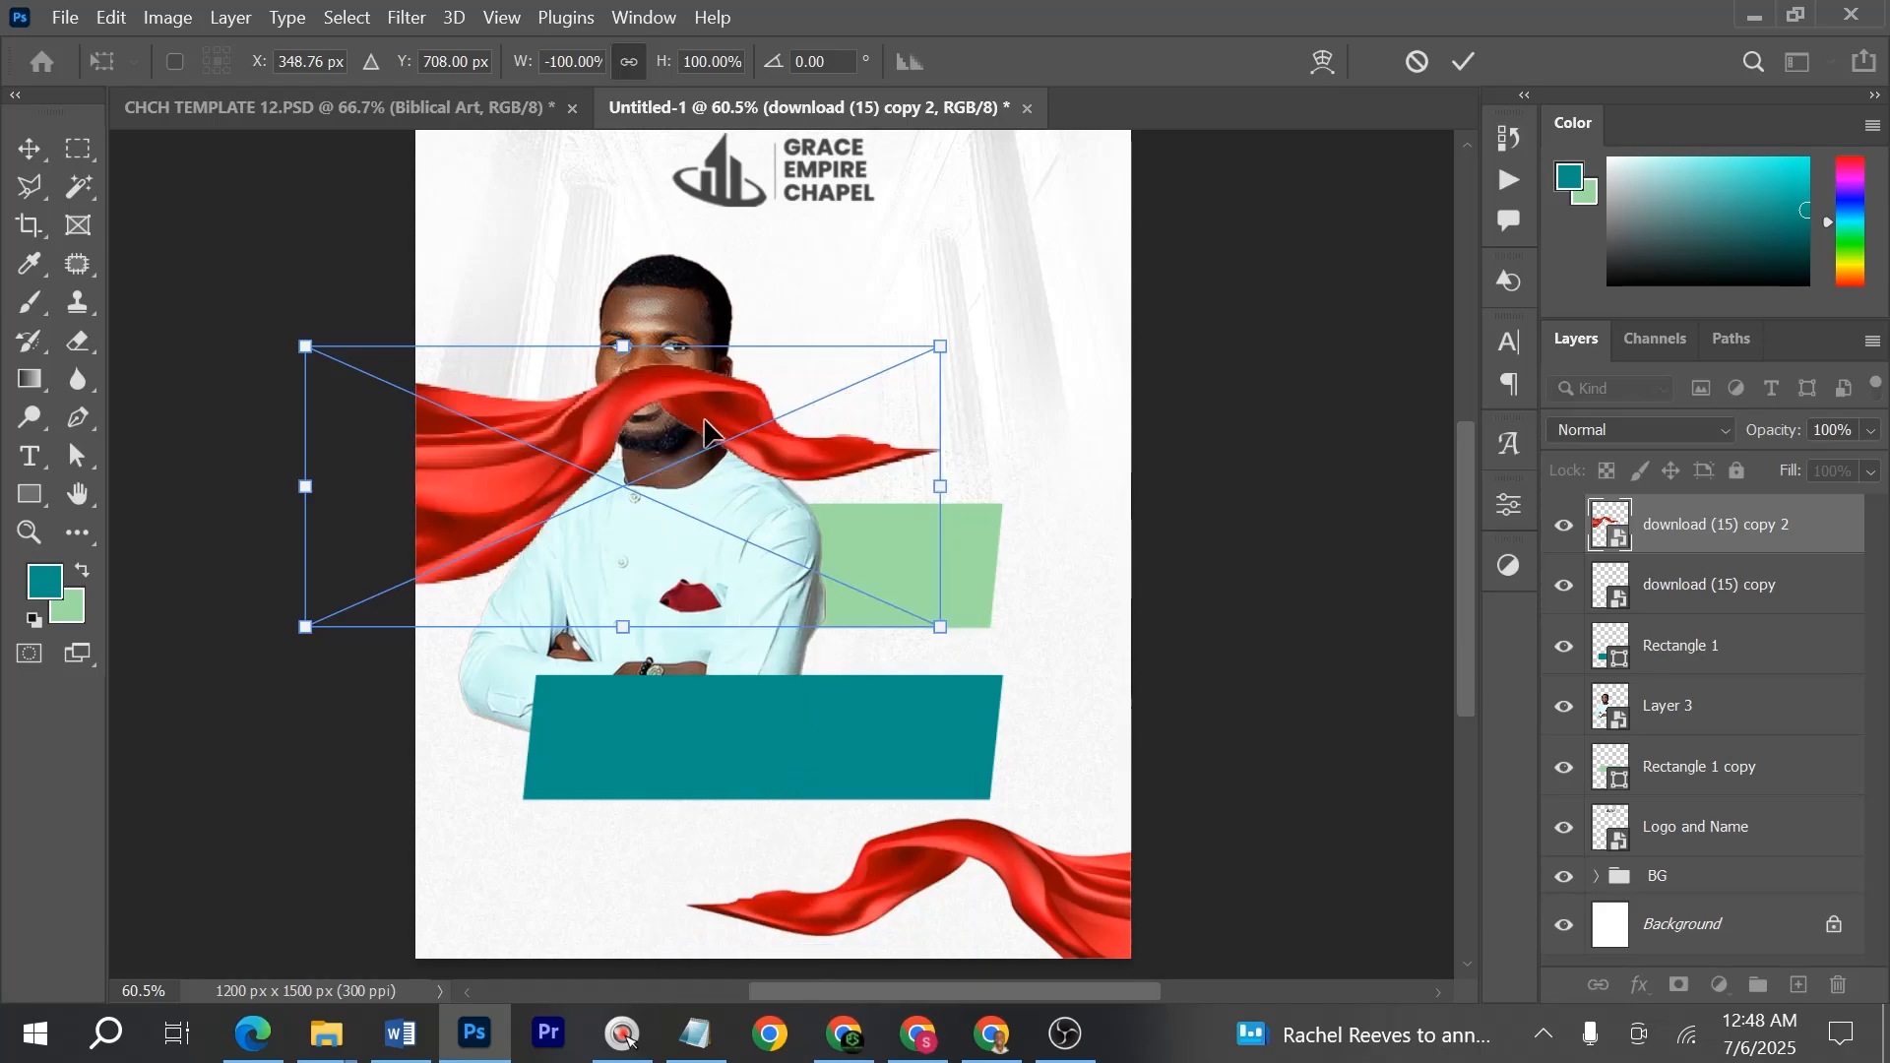
- Shift the flipped cloth toward the flyer's left edge at shoulder height and stack it directly below the Layer 3 portrait
{"action": "left_click_drag", "start_coordinate": [705, 430], "coordinate": [630, 463]}
{"action": "key", "text": "Return"}
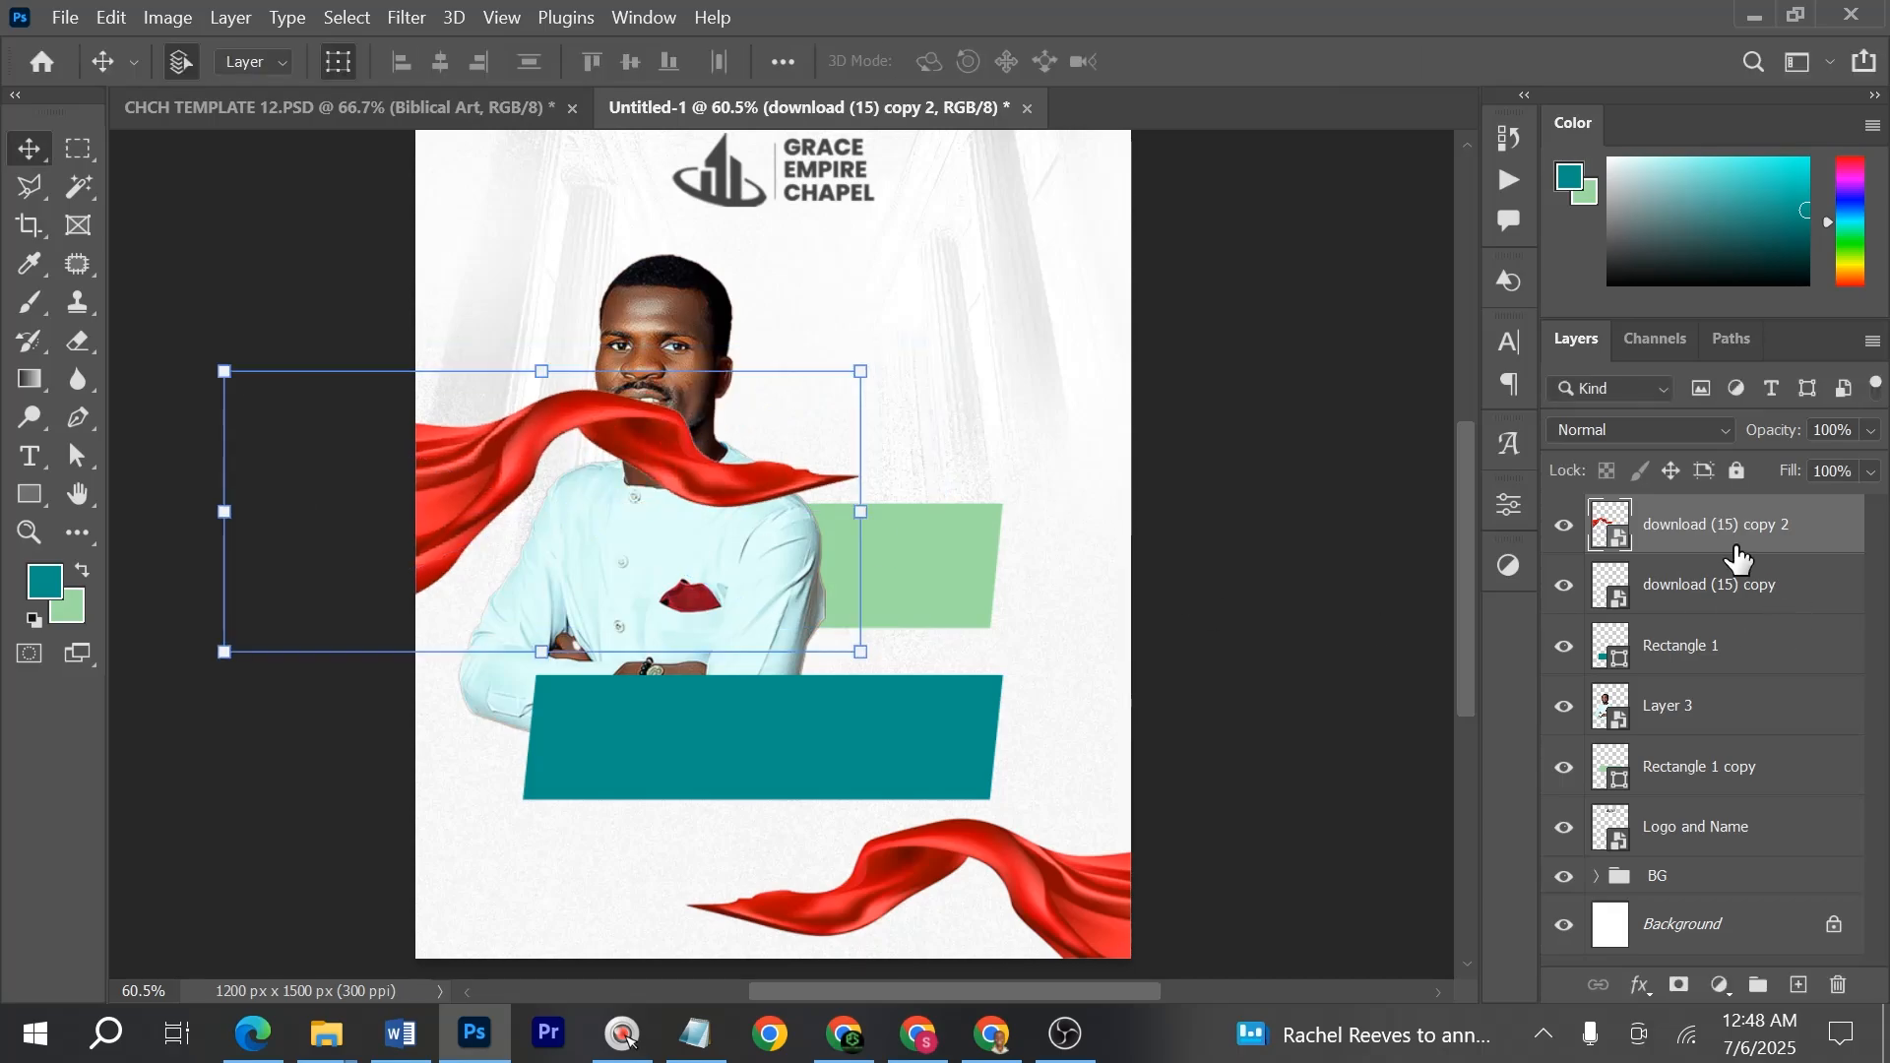
{"action": "left_click_drag", "start_coordinate": [1734, 539], "coordinate": [1737, 755]}
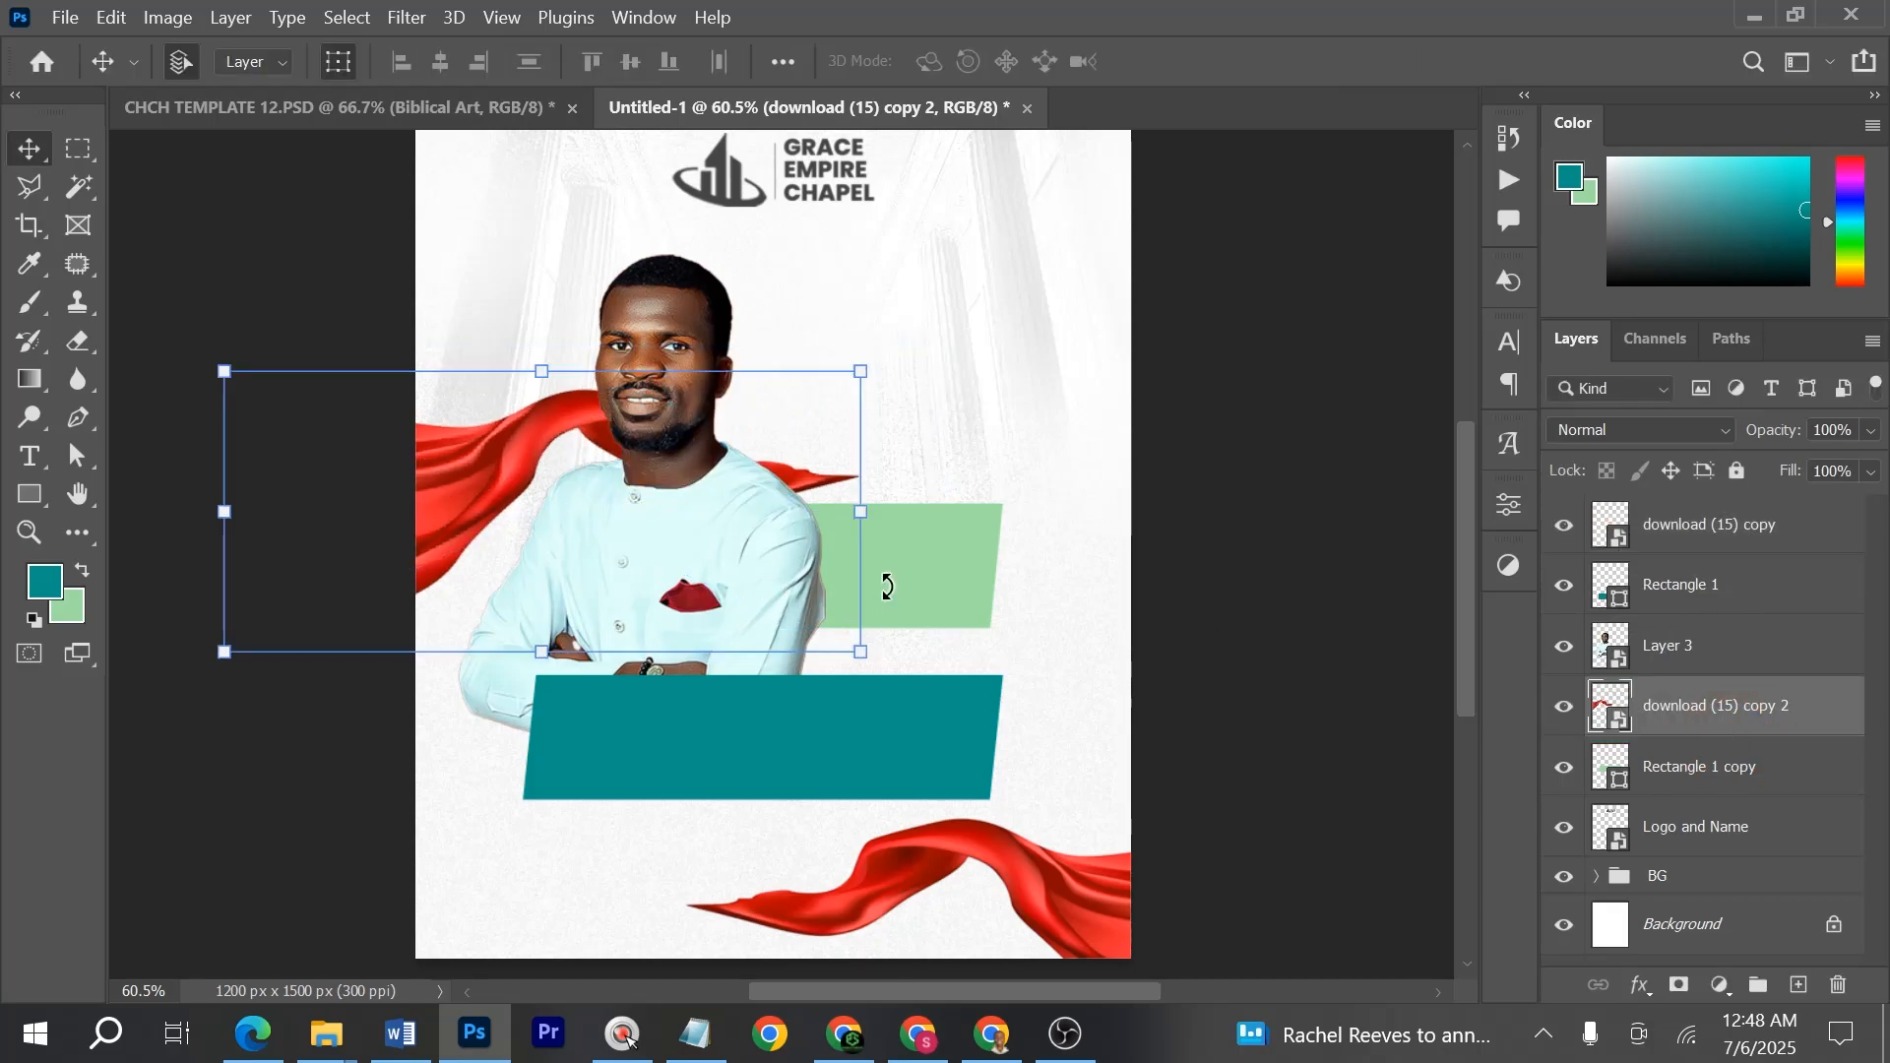
- Place the light flare image from the Tutorials folder beside the portrait's neck, centred near the tip of the flipped cloth
{"action": "key", "text": "alt+Tab"}
{"action": "left_click_drag", "start_coordinate": [1000, 358], "coordinate": [813, 581]}
{"action": "key", "text": "alt+Tab"}
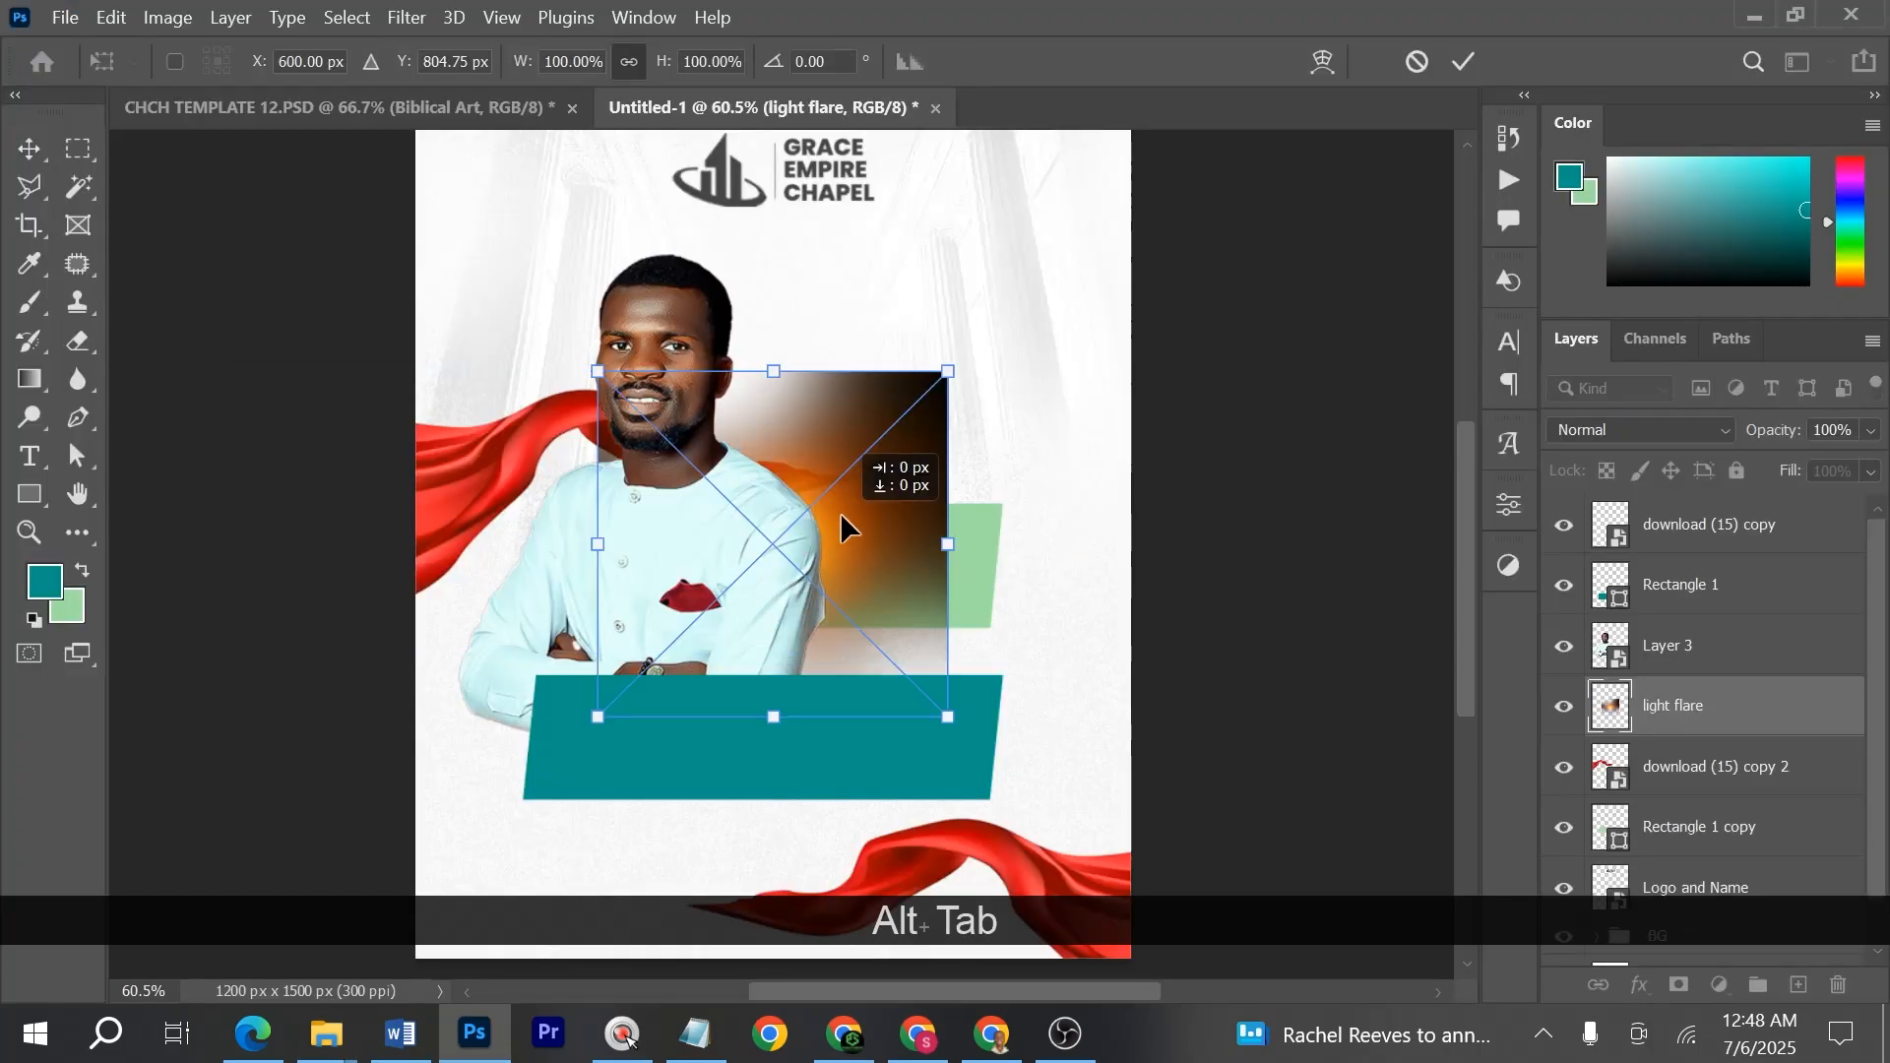
{"action": "left_click_drag", "start_coordinate": [841, 512], "coordinate": [809, 410]}
{"action": "key", "text": "Return"}
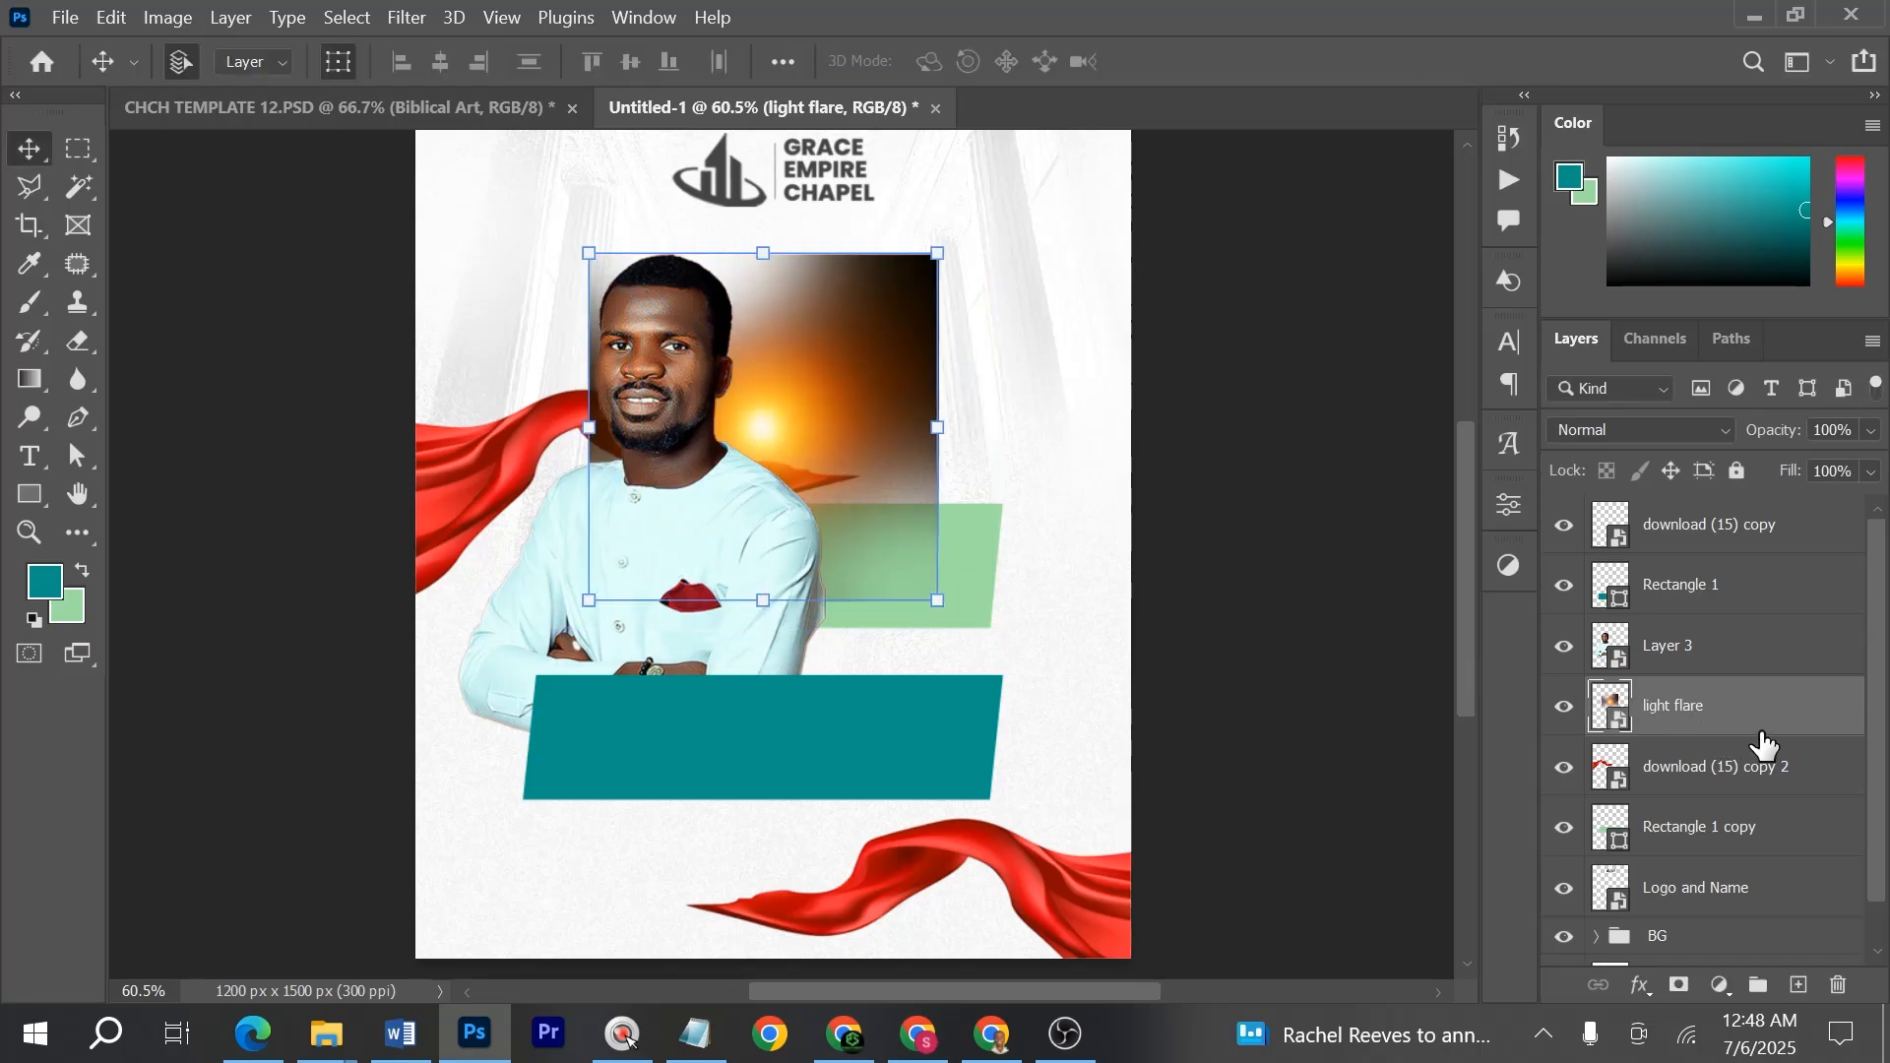
- Stack the light flare above Rectangle 1 with Screen blending and shift it slightly down and right onto the cloth's tip
{"action": "left_click_drag", "start_coordinate": [1747, 713], "coordinate": [1734, 574]}
{"action": "left_click", "coordinate": [1673, 424]}
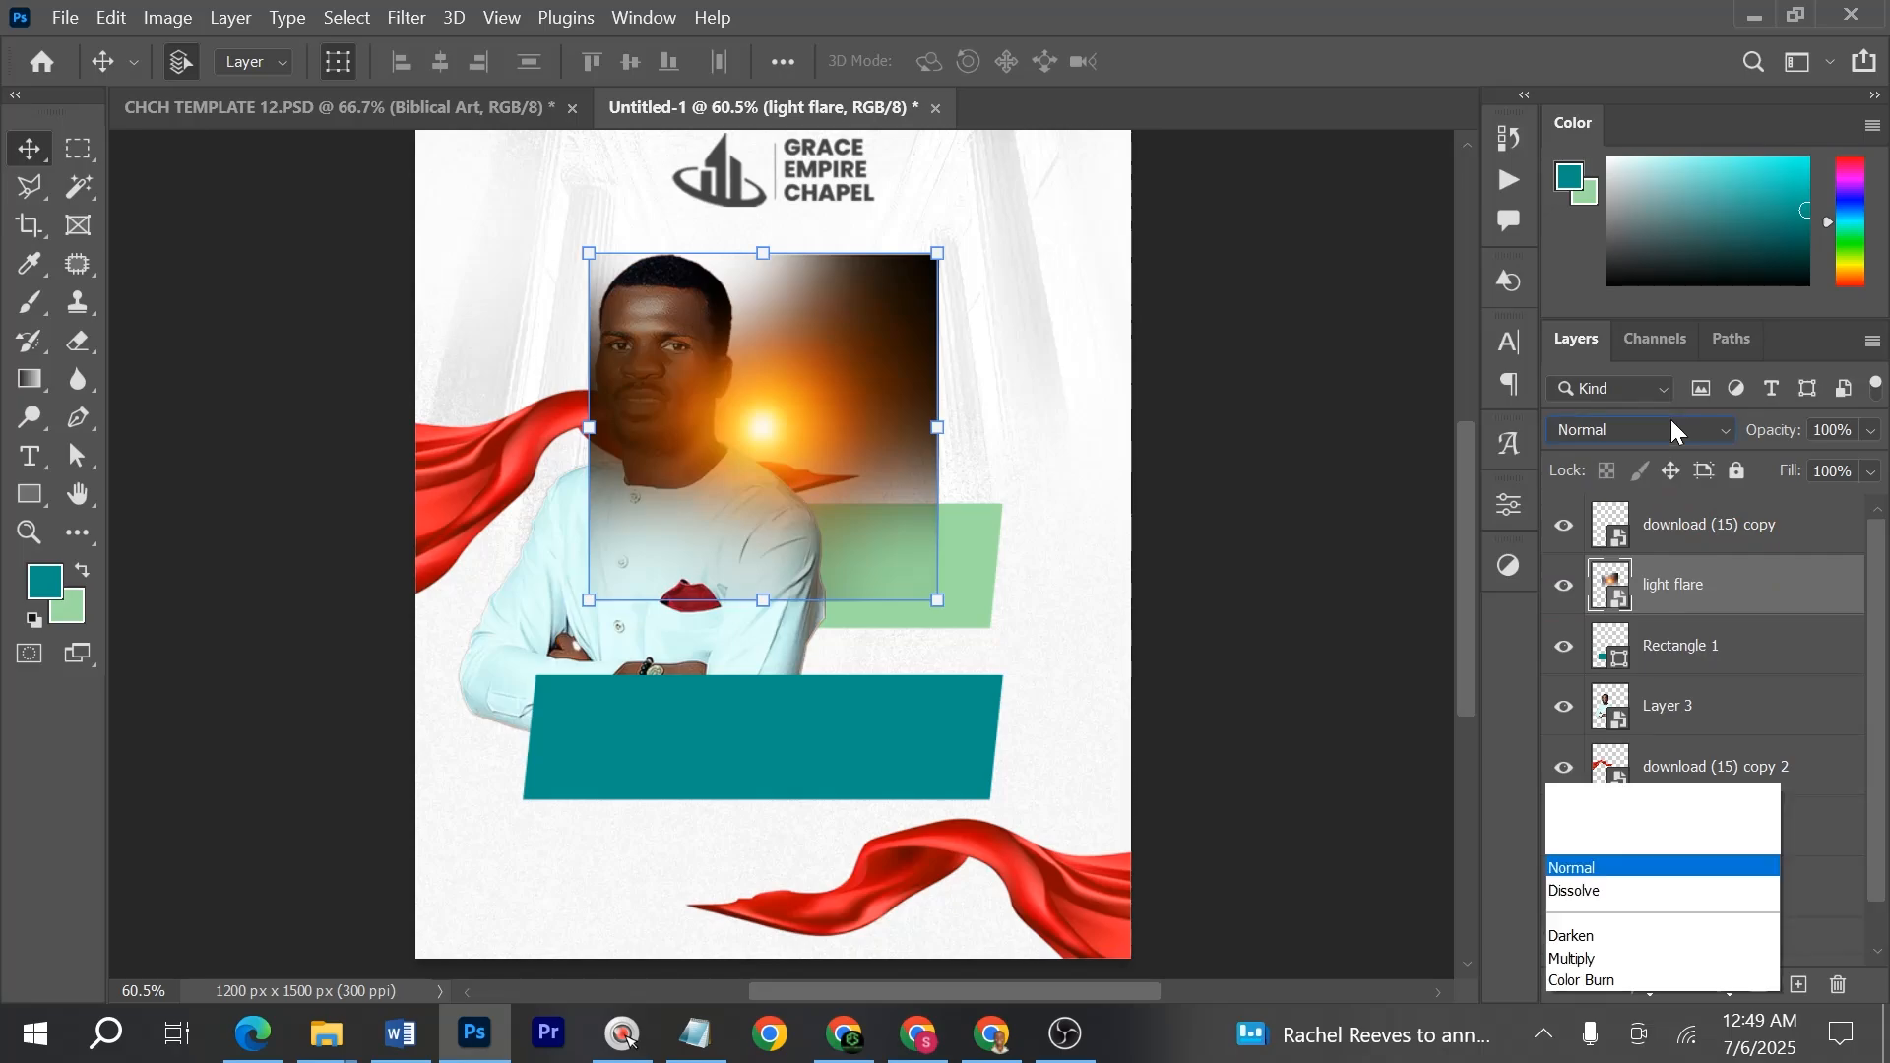
{"action": "left_click", "coordinate": [1616, 499]}
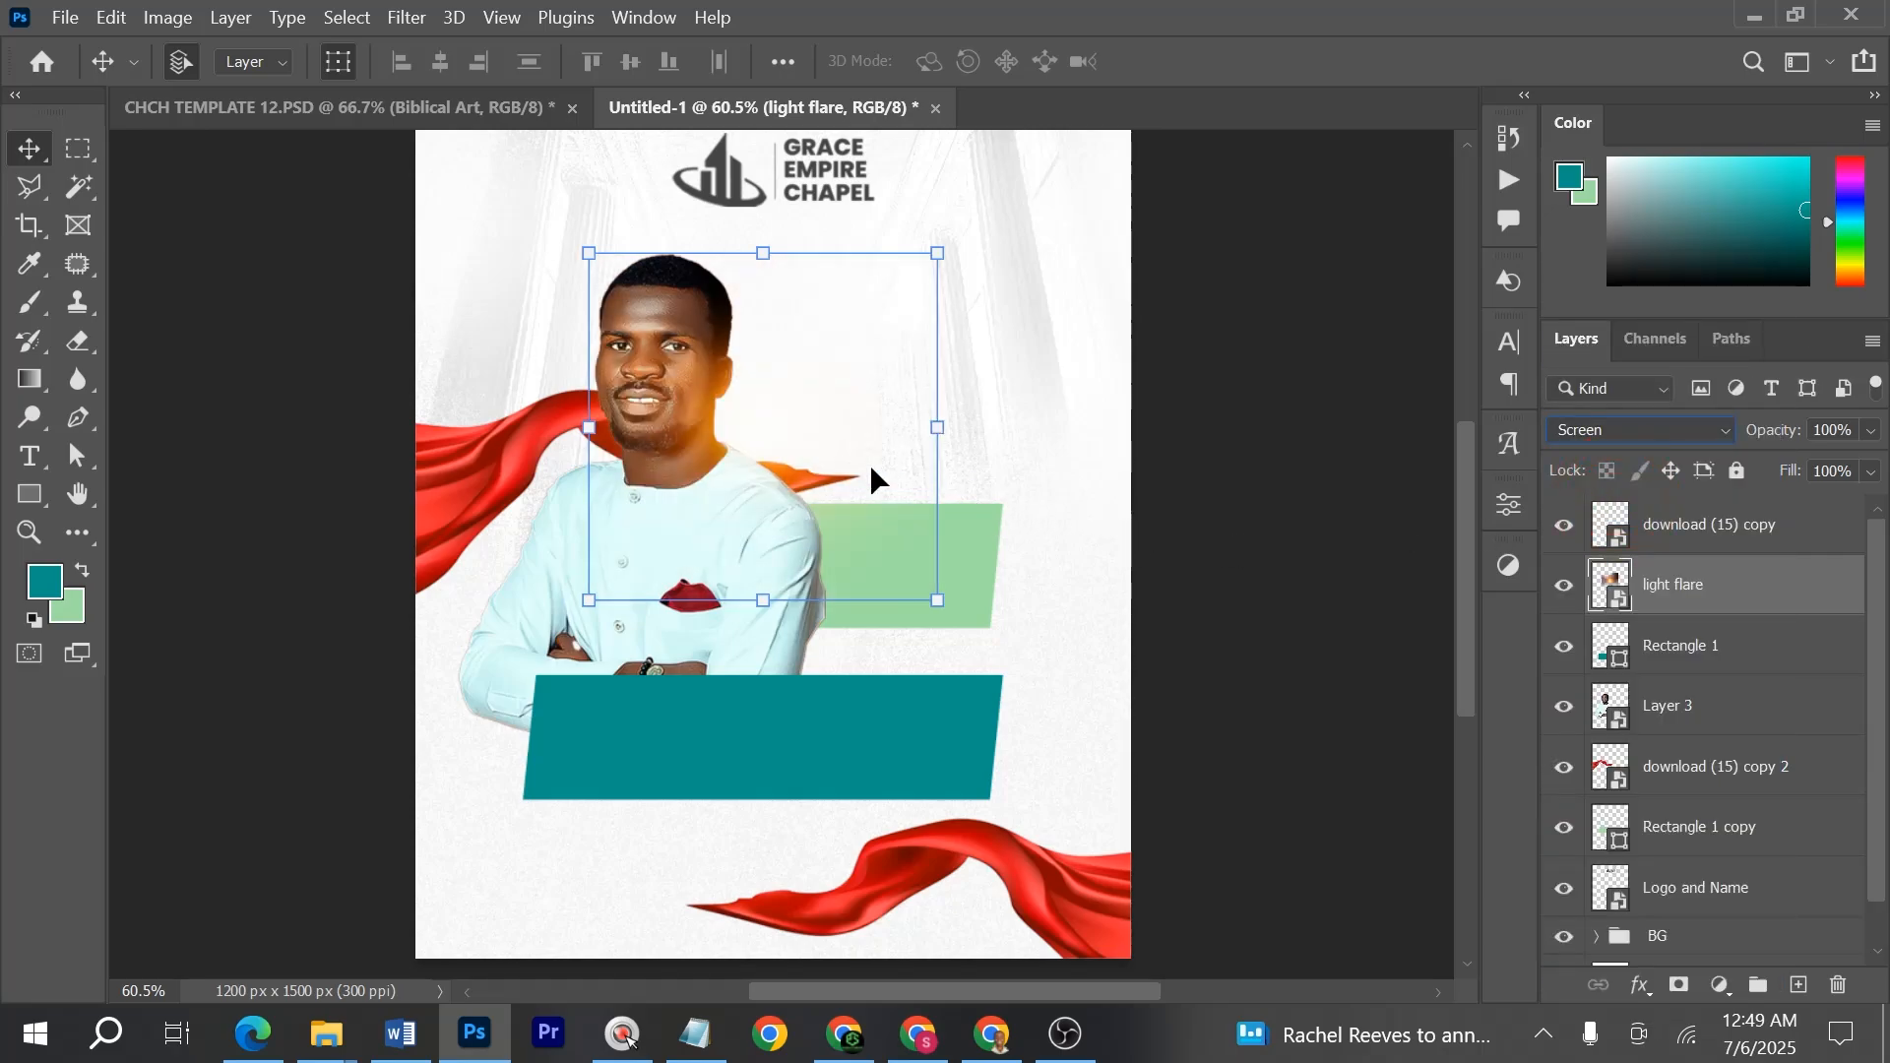
{"action": "mouse_move", "coordinate": [870, 464]}
{"action": "left_mouse_down"}
{"action": "mouse_move", "coordinate": [890, 476]}
{"action": "mouse_move", "coordinate": [865, 492]}
{"action": "left_mouse_up"}
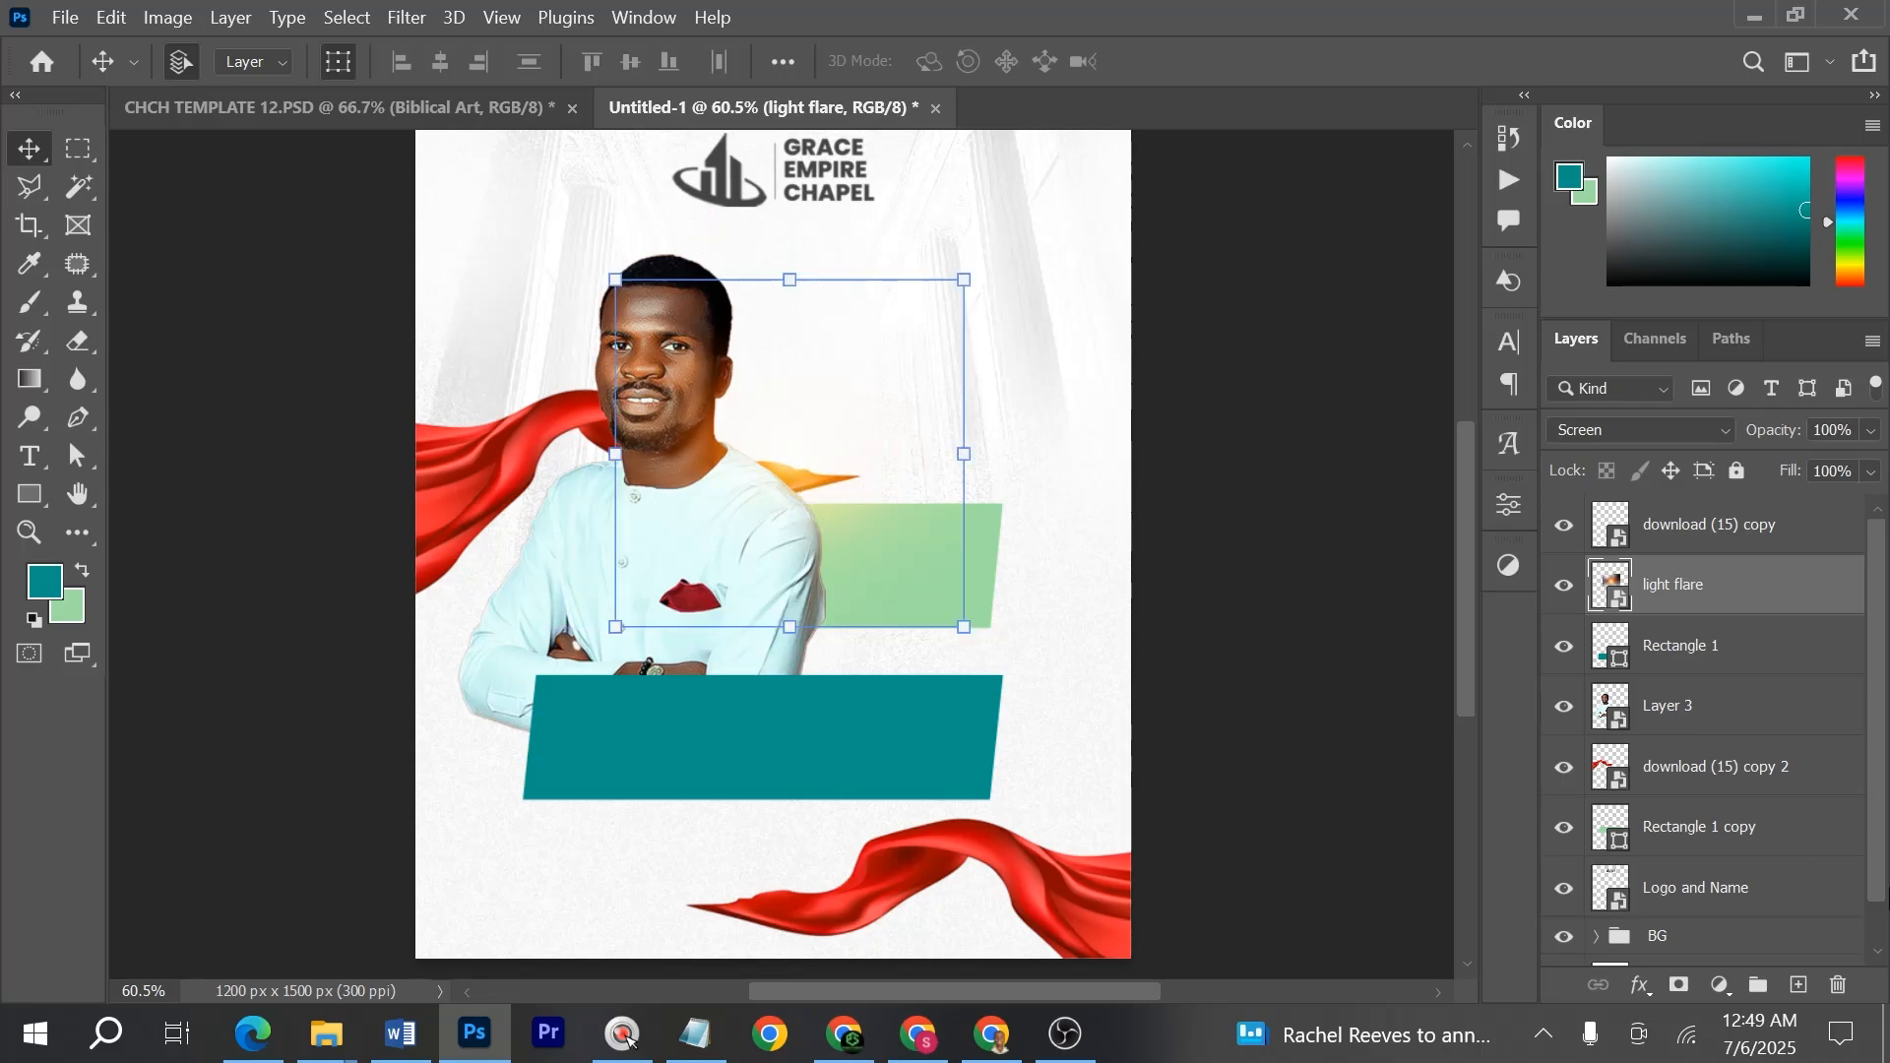
- Duplicate the light flare twice, placing one copy over the left cloth and the other over the lower-right cloth
{"action": "left_click_drag", "start_coordinate": [1679, 596], "coordinate": [1799, 984]}
{"action": "left_click_drag", "start_coordinate": [813, 454], "coordinate": [1080, 837]}
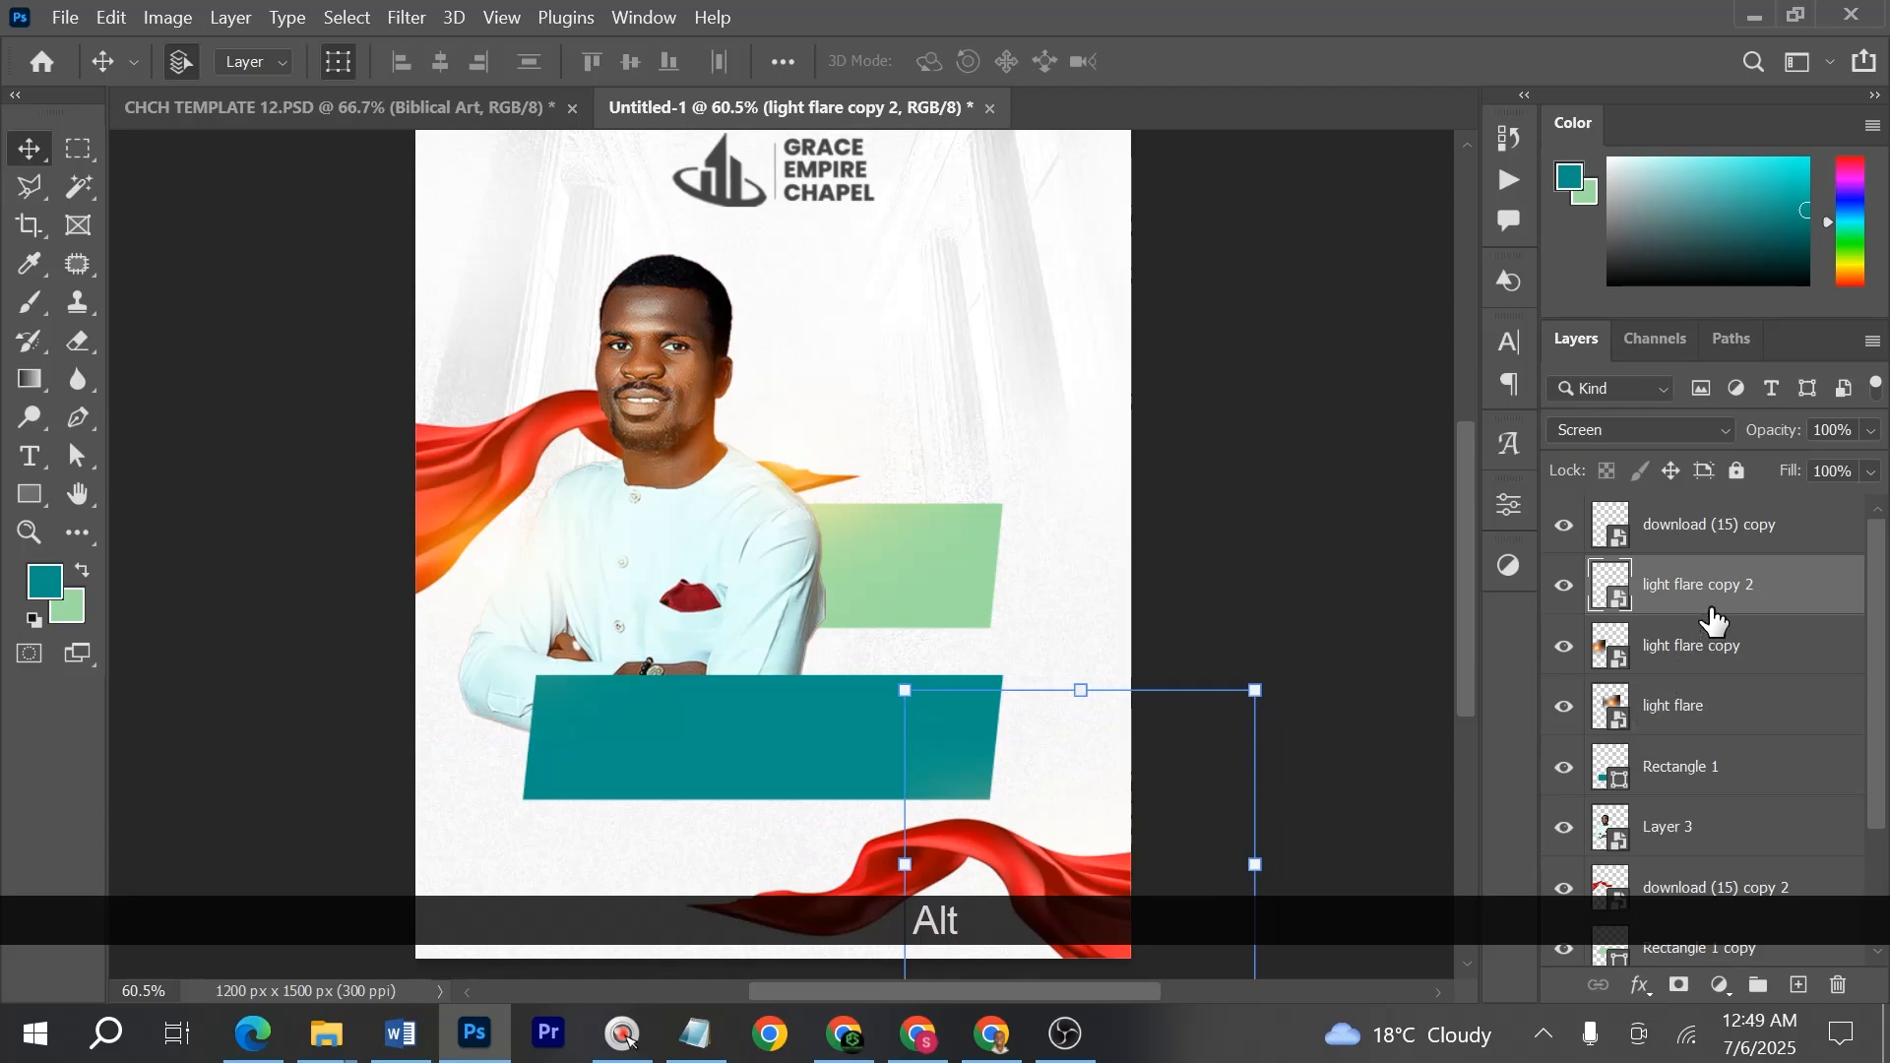
- Stack the lower-right flare copy above the download (15) copy cloth layer and shift it up and left over the cloth
{"action": "left_click_drag", "start_coordinate": [1712, 618], "coordinate": [1696, 512]}
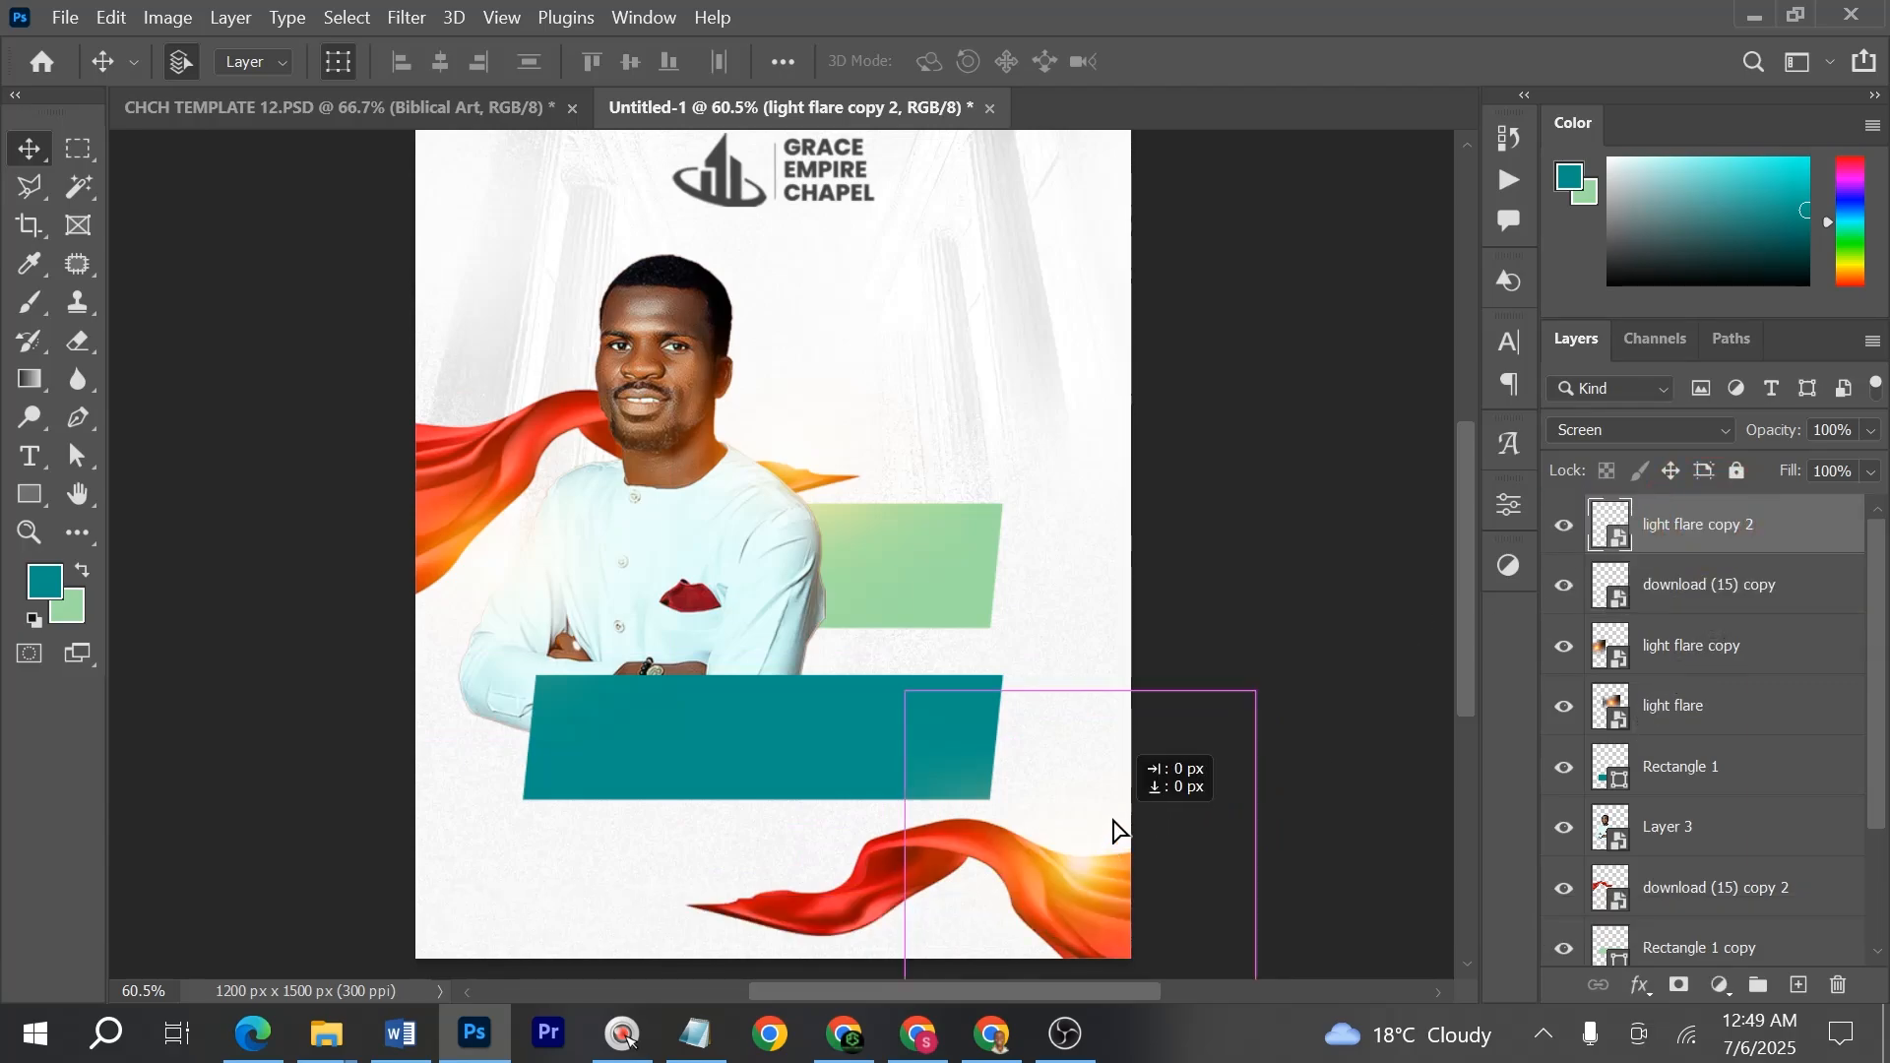
{"action": "mouse_move", "coordinate": [1113, 821]}
{"action": "left_mouse_down"}
{"action": "mouse_move", "coordinate": [1068, 801]}
{"action": "mouse_move", "coordinate": [1112, 840]}
{"action": "left_mouse_up"}
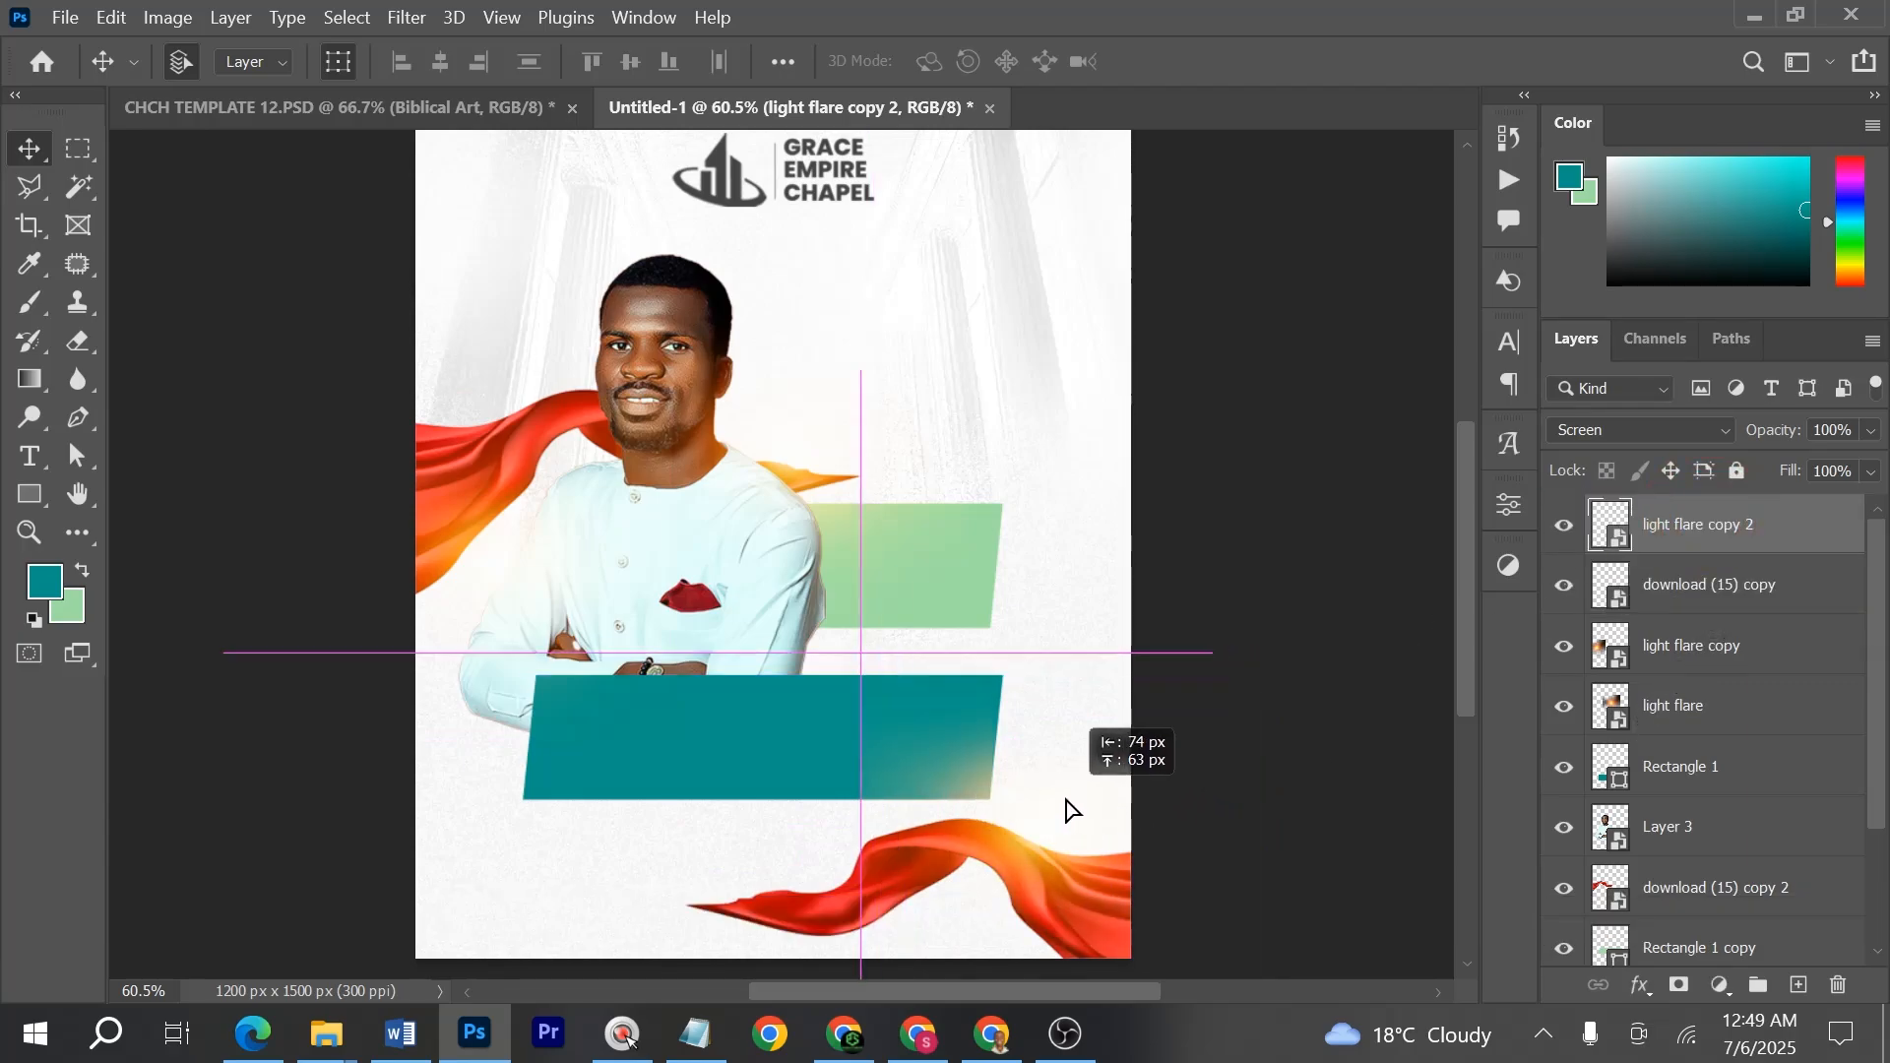
{"action": "left_click", "coordinate": [1368, 734]}
{"action": "key", "text": "ctrl+0"}
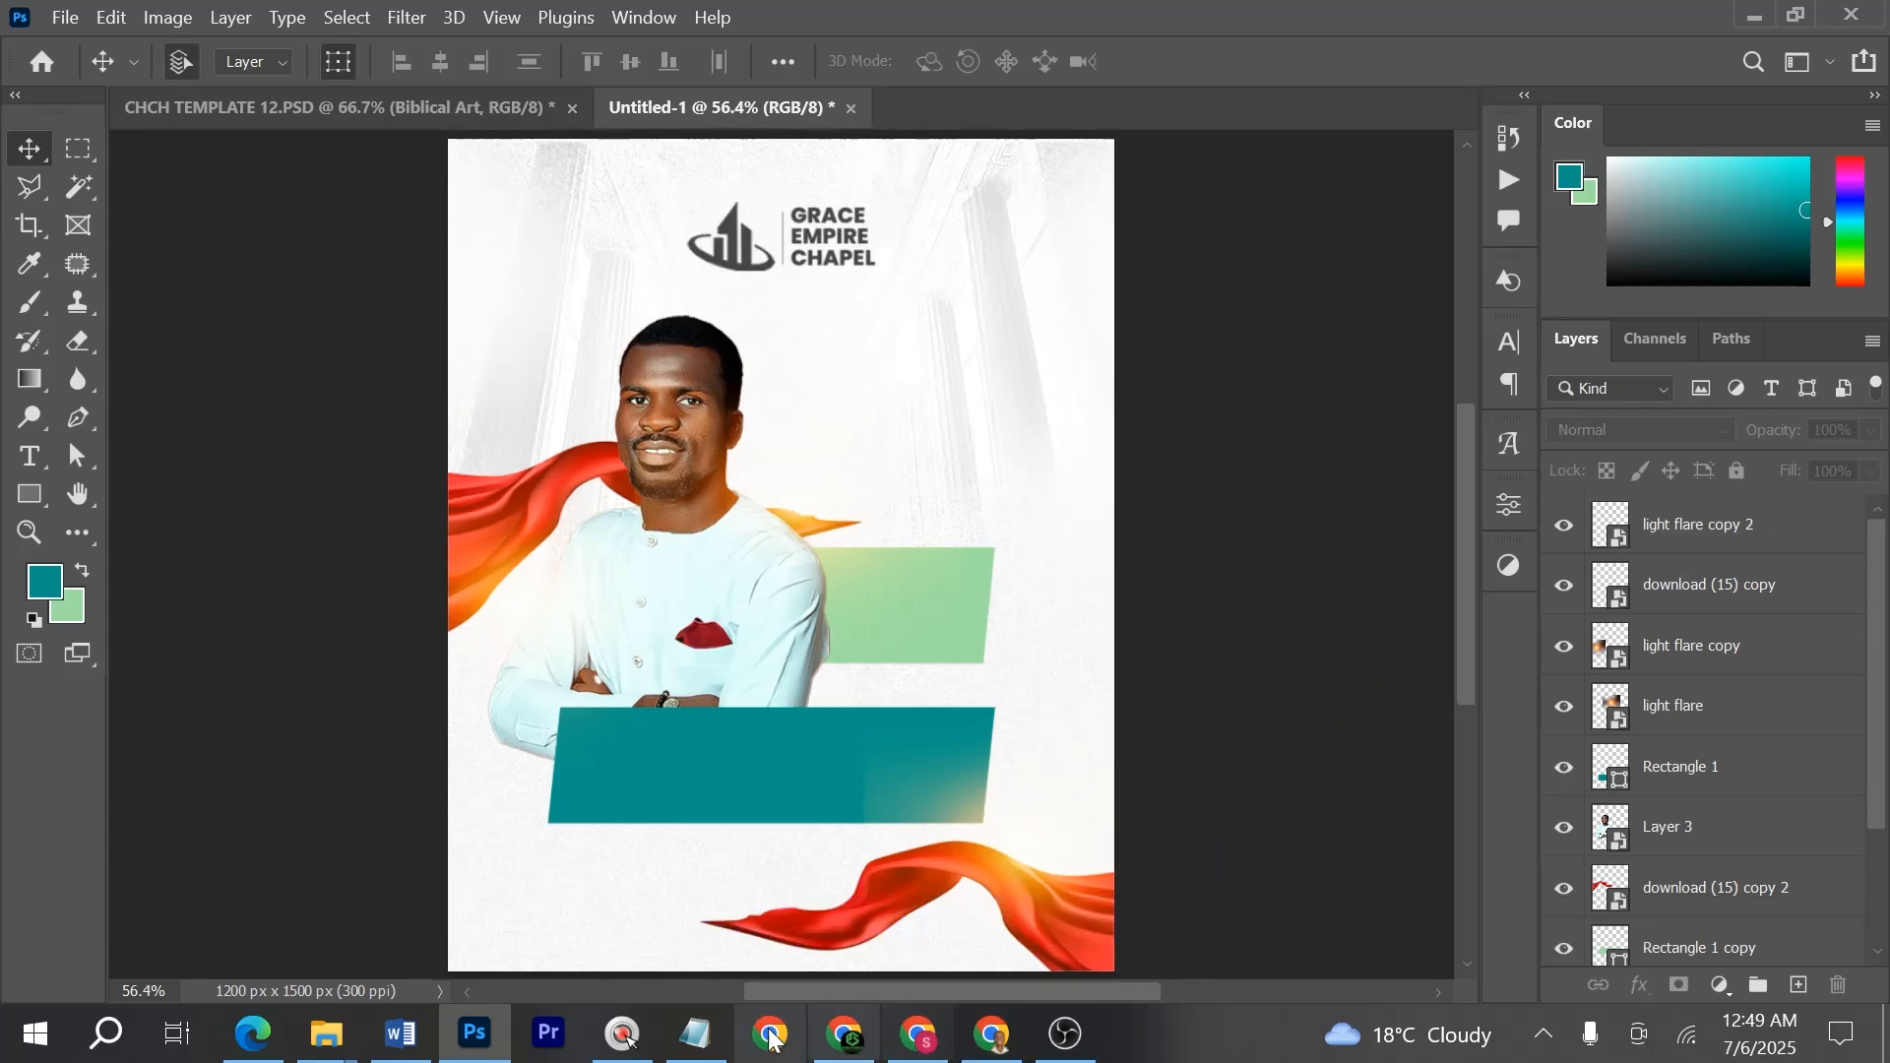
- Copy the two-line title DIVINE INVASION from the Notepad notes and paste it as new text beside the portrait's face in Photoshop
{"action": "left_click", "coordinate": [695, 1033]}
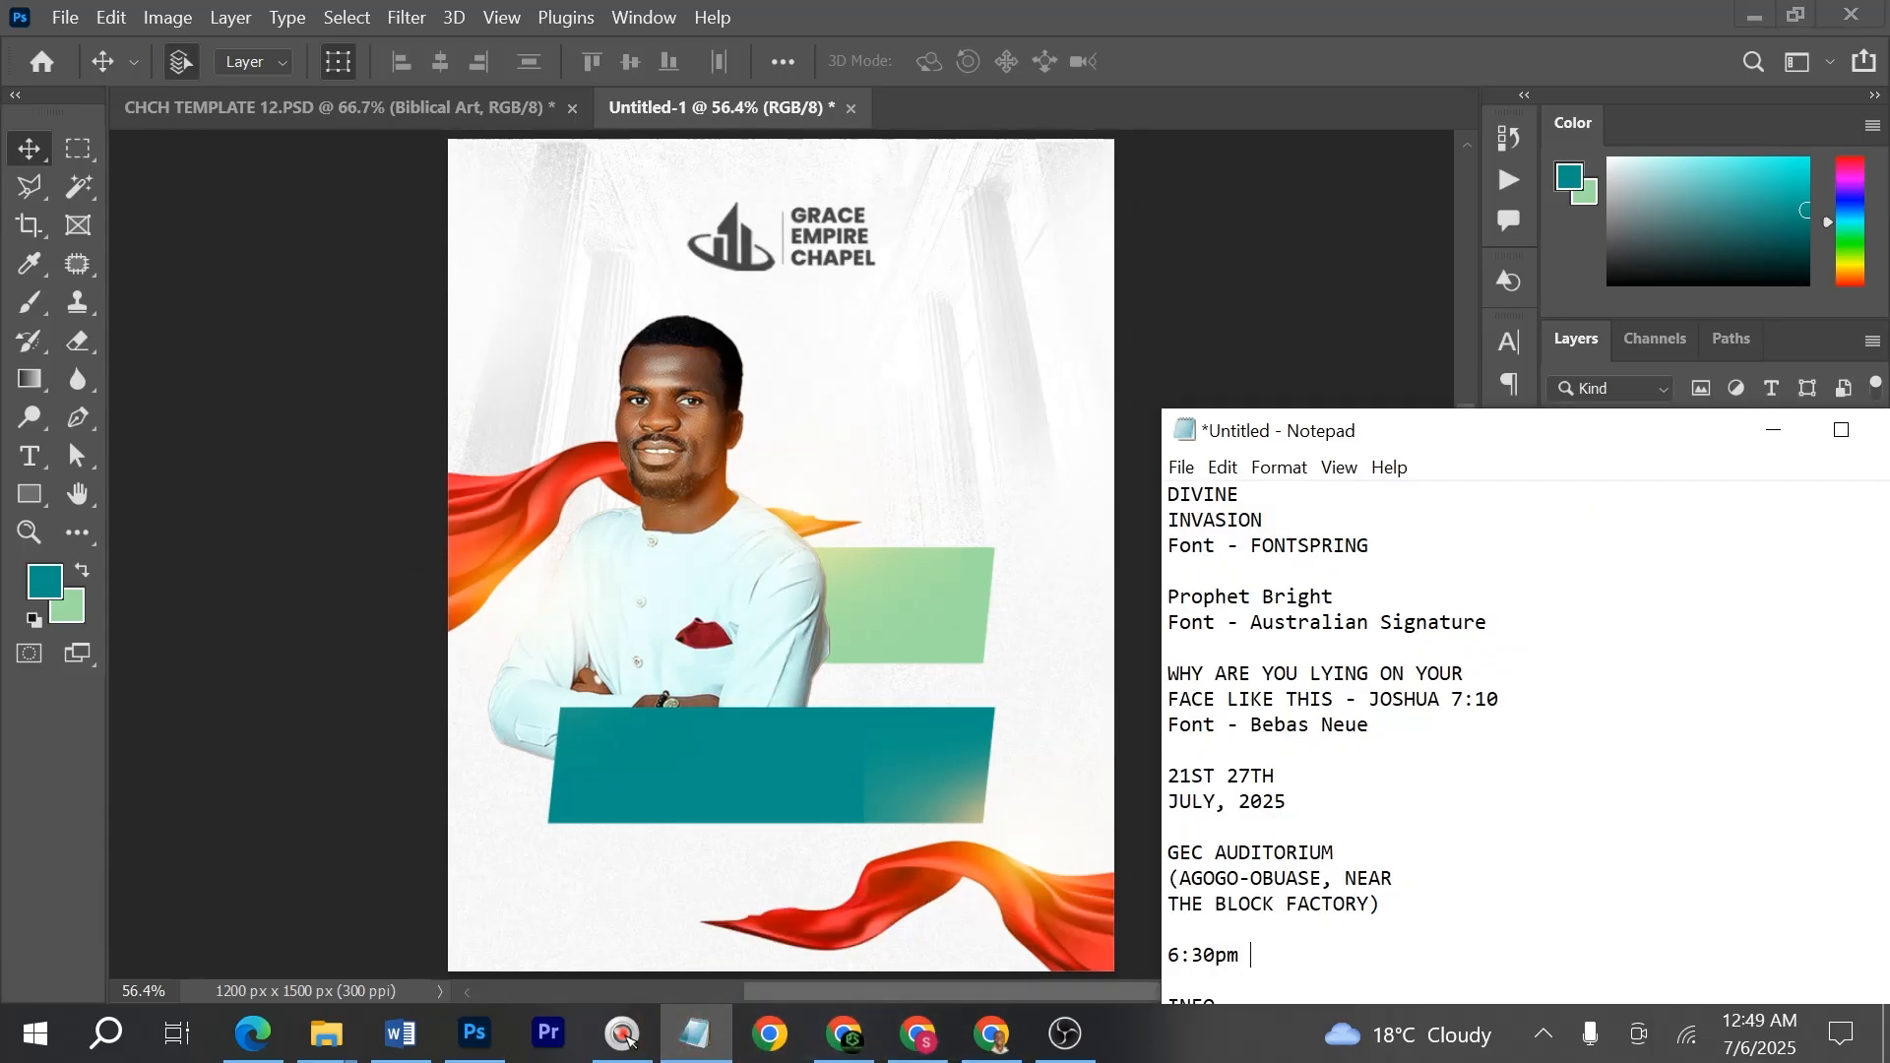
{"action": "key", "text": "ctrl+shift+Home"}
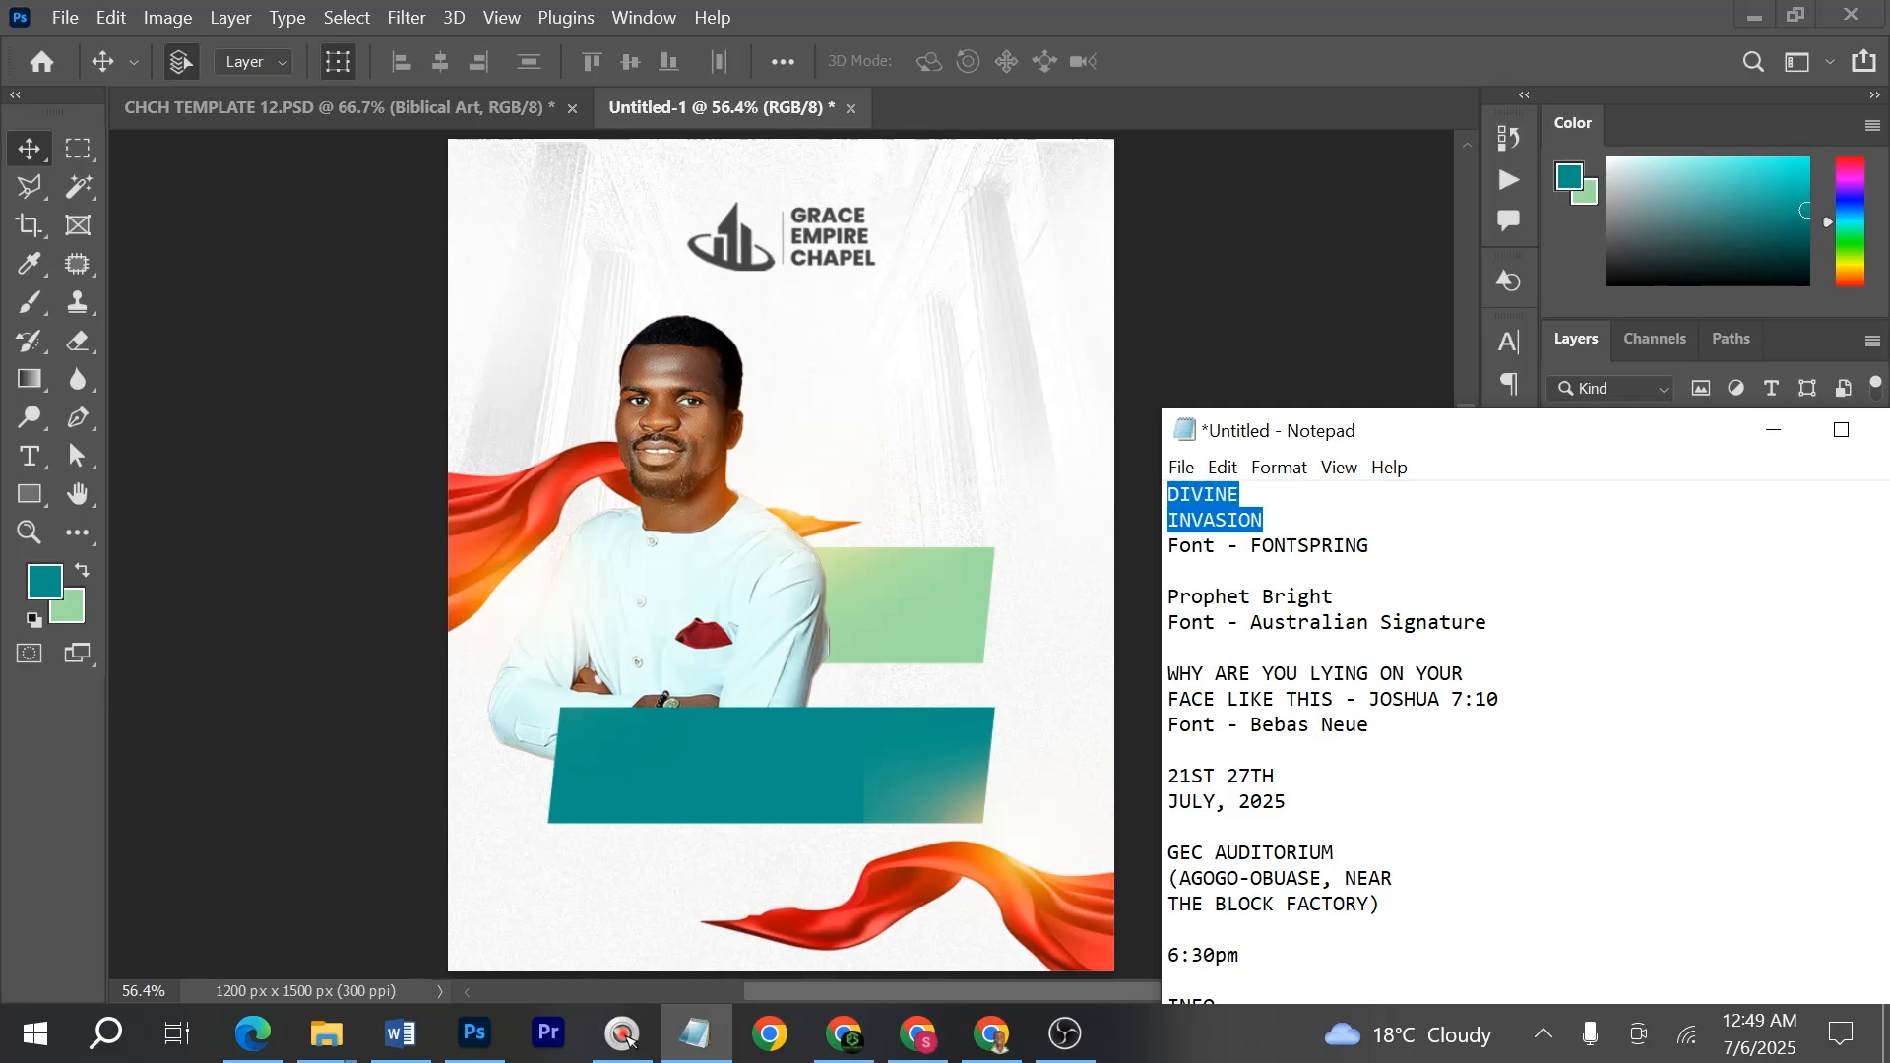
{"action": "key", "text": "ctrl+c"}
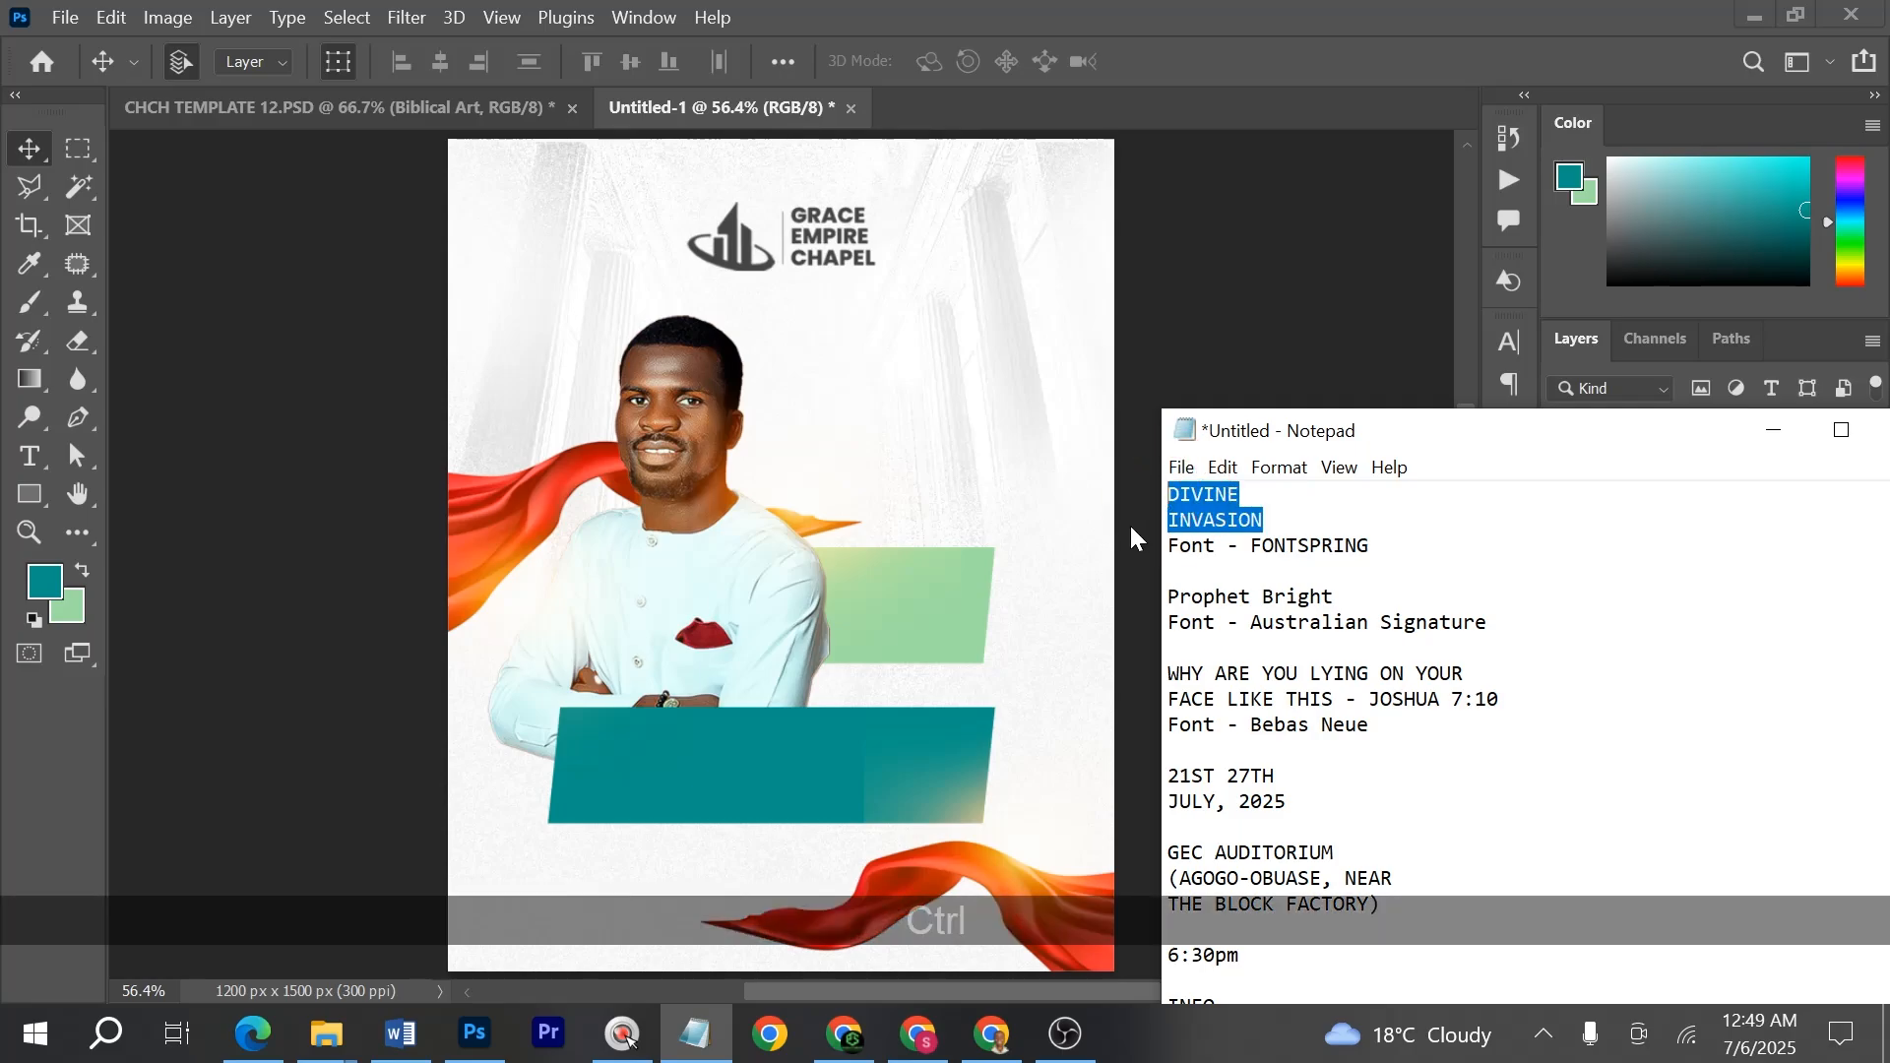
{"action": "left_click", "coordinate": [8, 433]}
{"action": "left_click", "coordinate": [29, 456]}
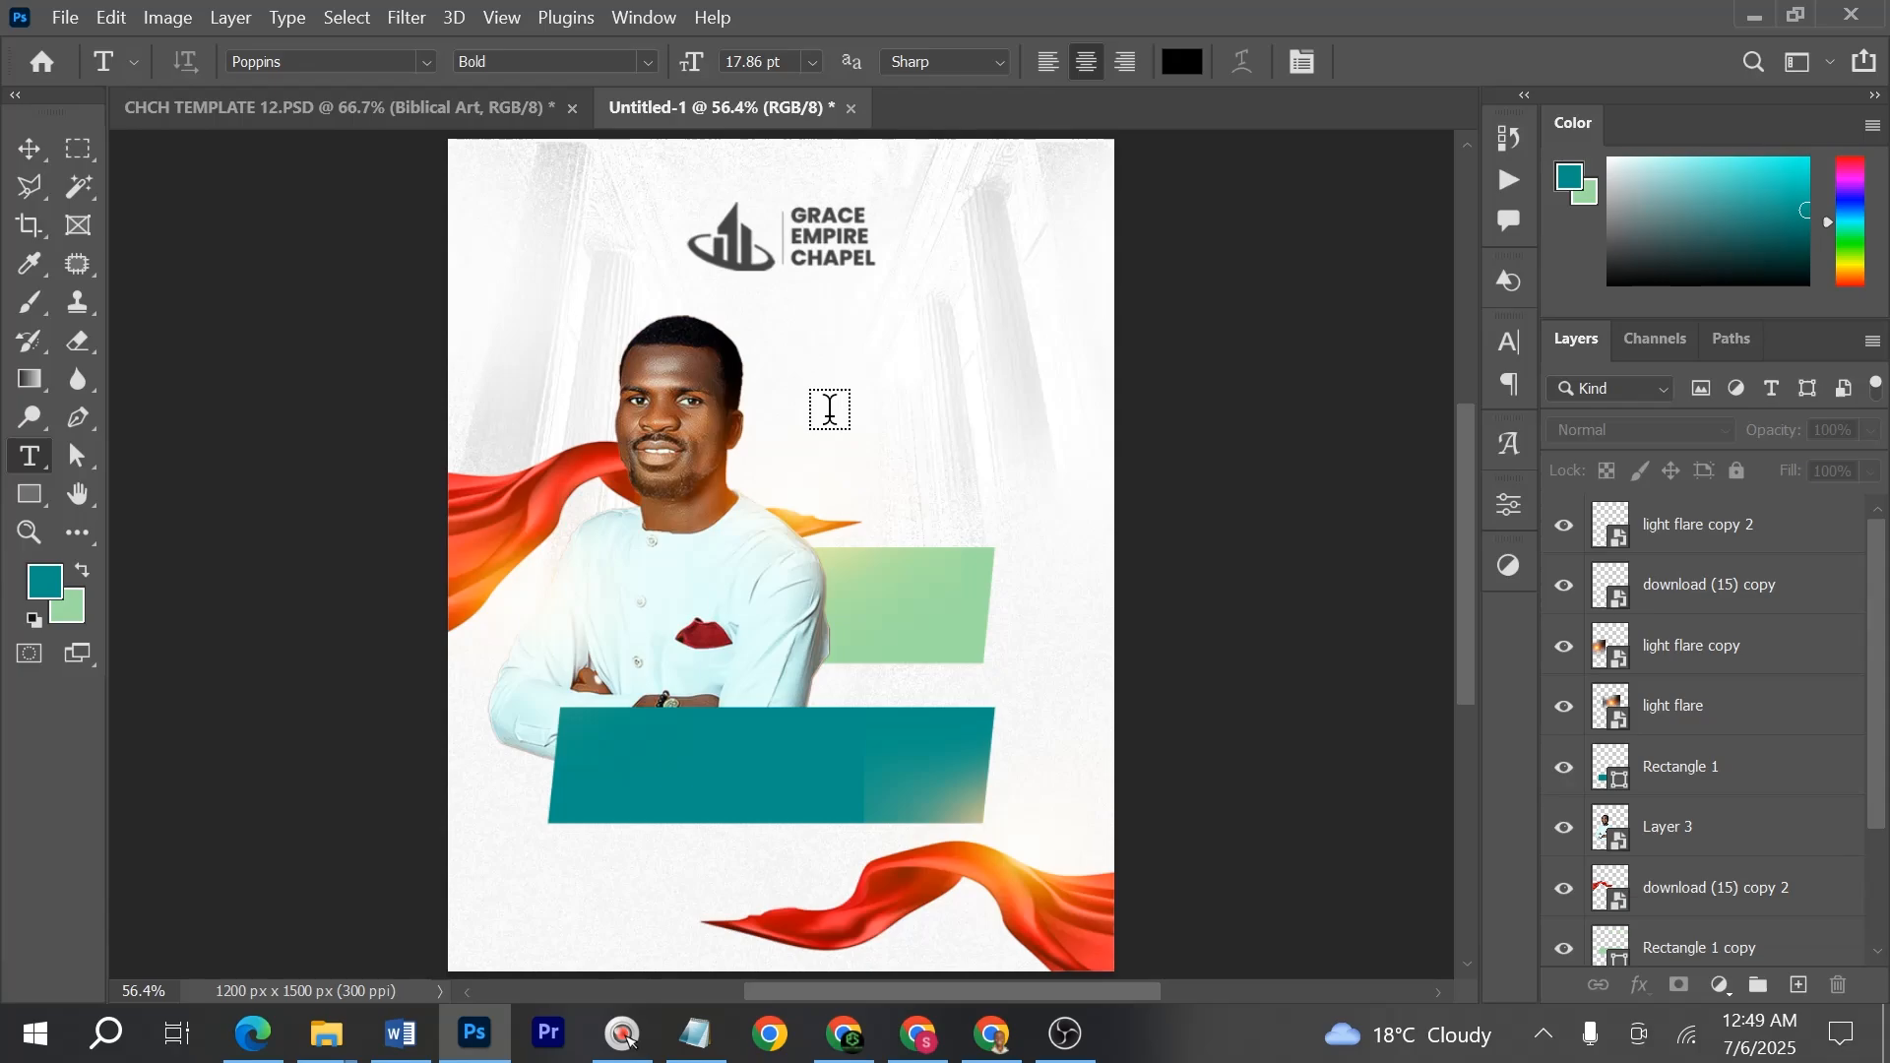
{"action": "left_click", "coordinate": [829, 408]}
{"action": "key", "text": "ctrl+v"}
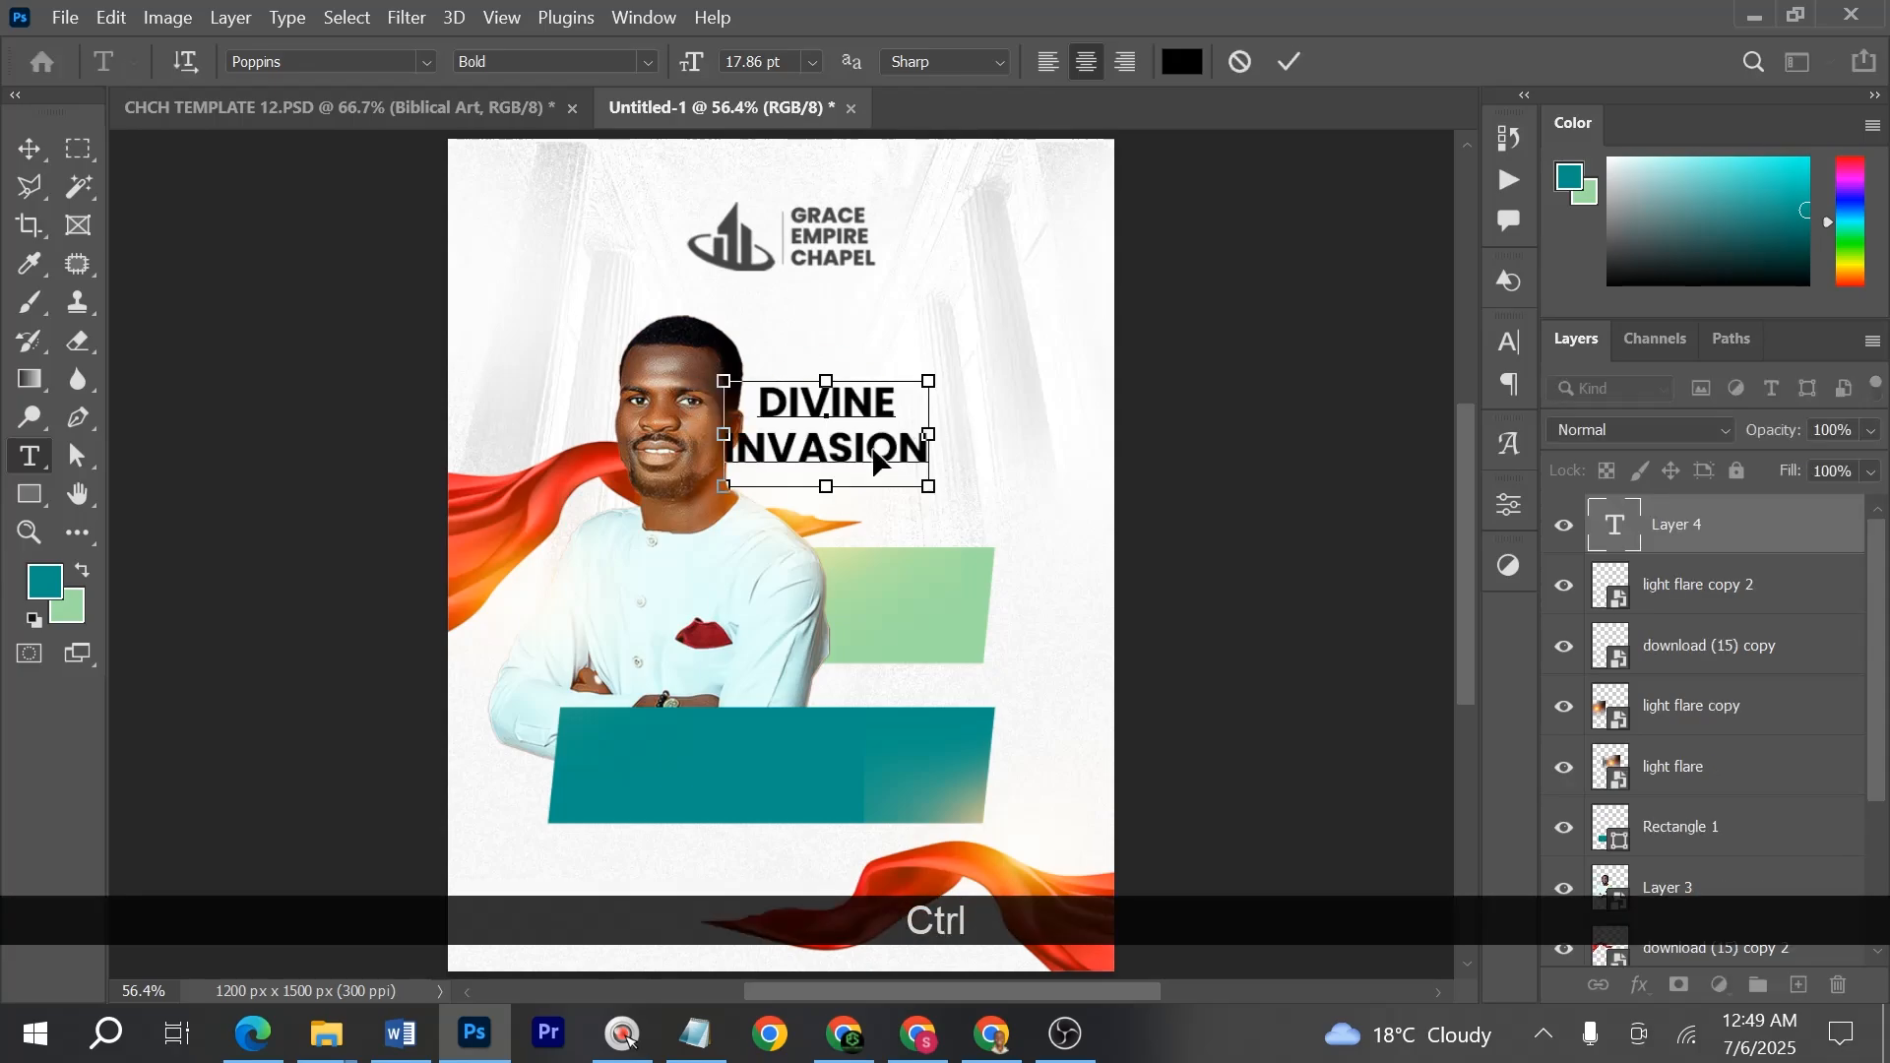
- Left-align the DIVINE INVASION text and set it in FONTSPRING DEMO - Heavy with faux italic
{"action": "key", "text": "ctrl+a"}
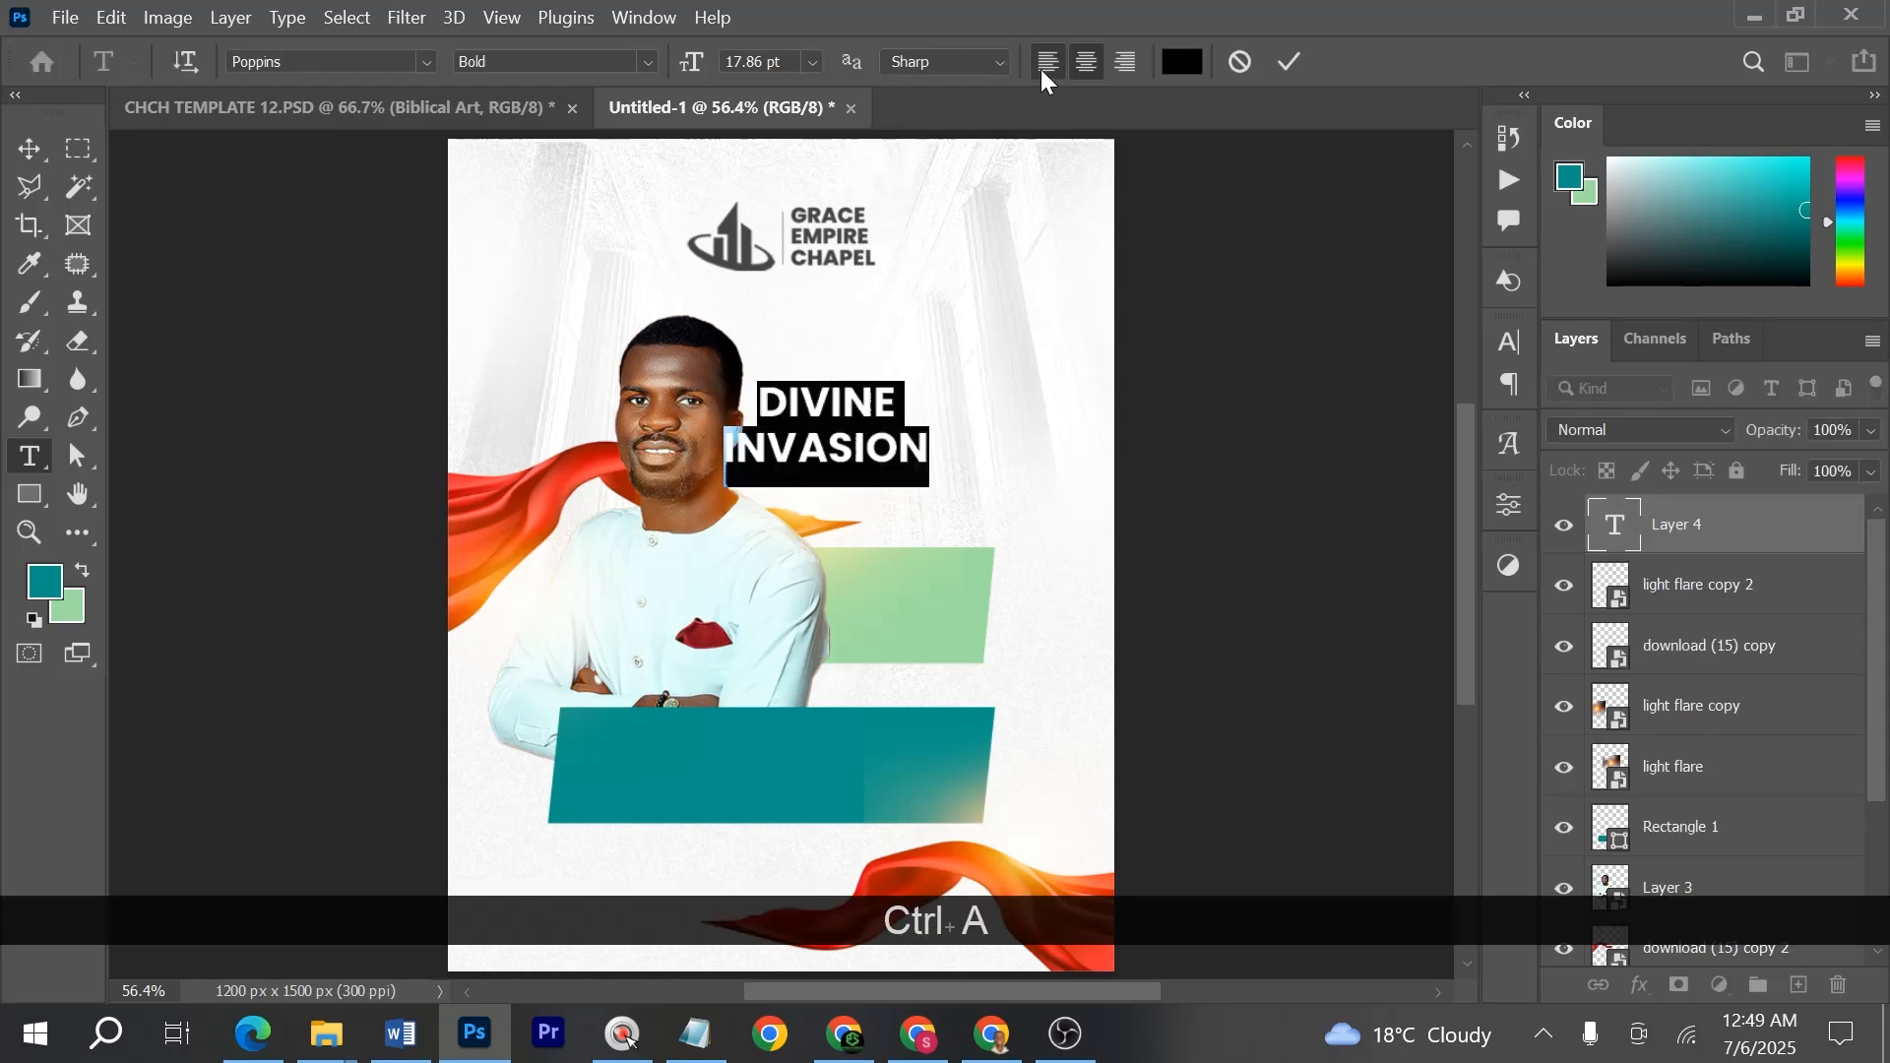
{"action": "left_click", "coordinate": [1045, 65]}
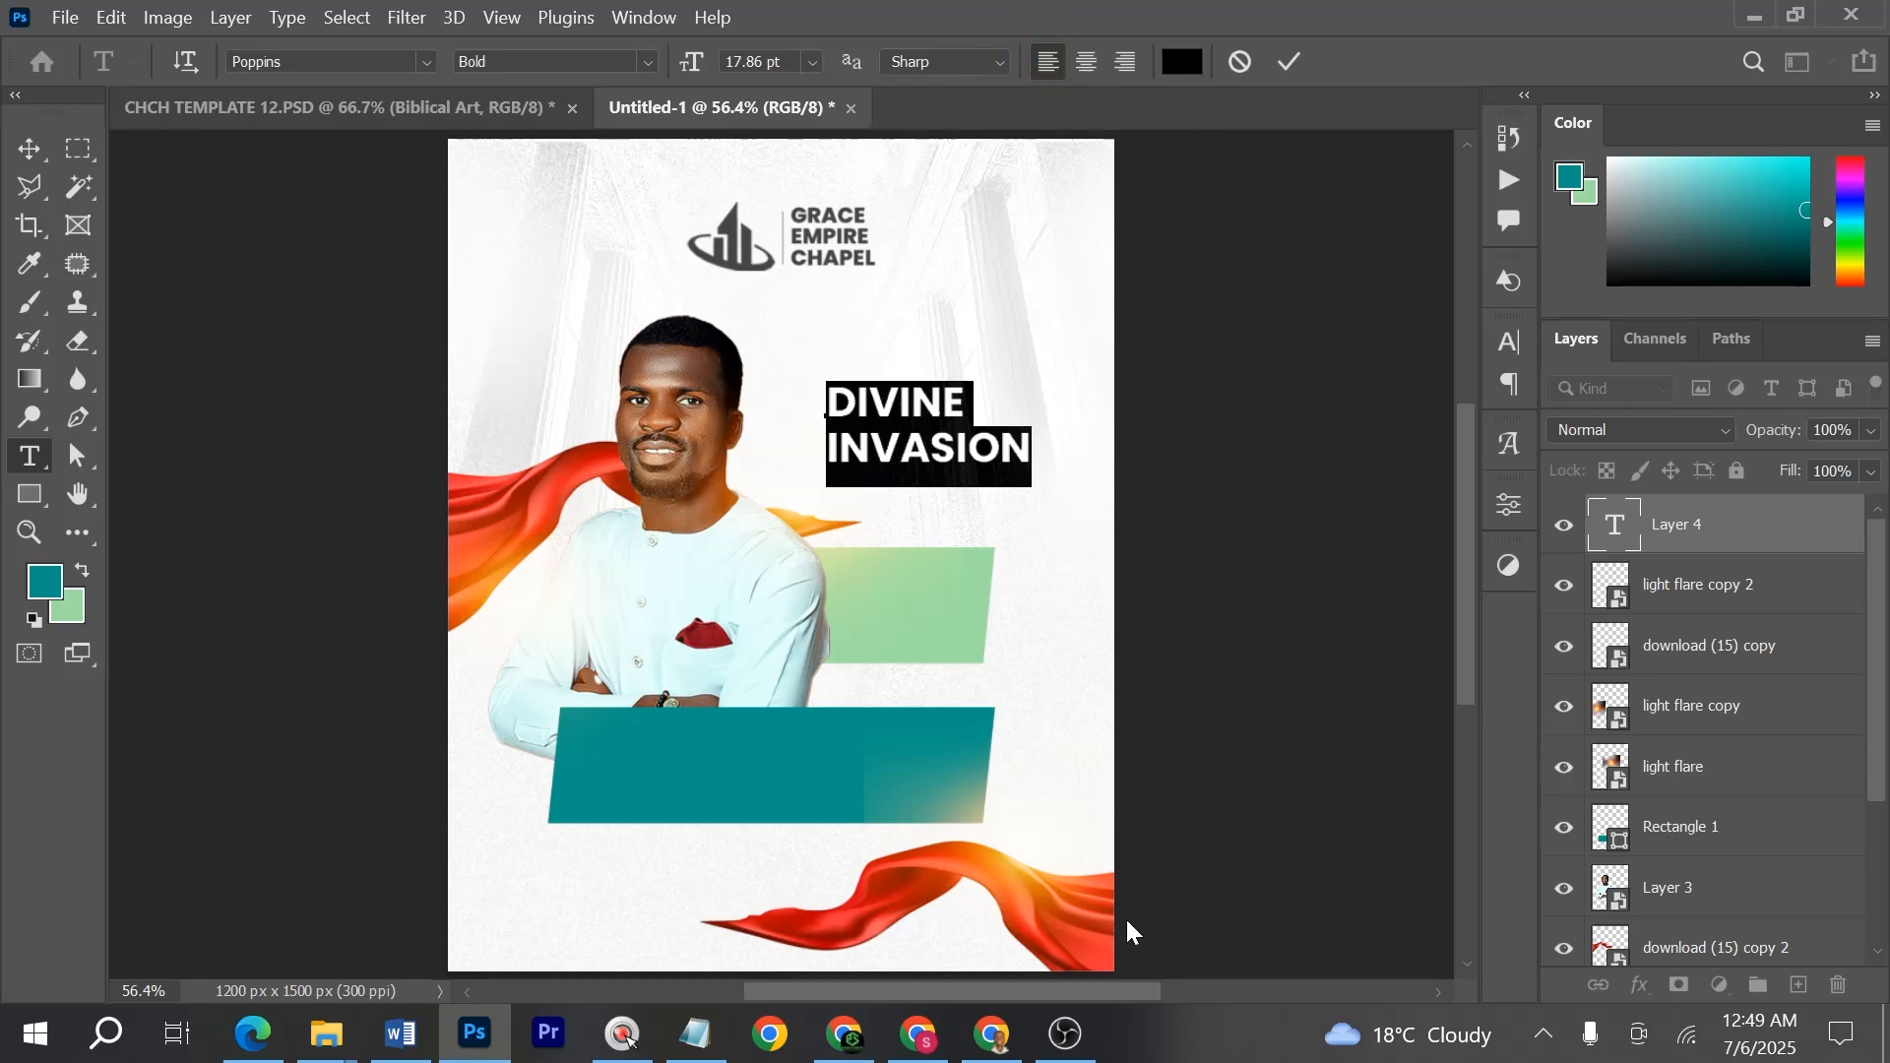
{"action": "left_click", "coordinate": [695, 1034]}
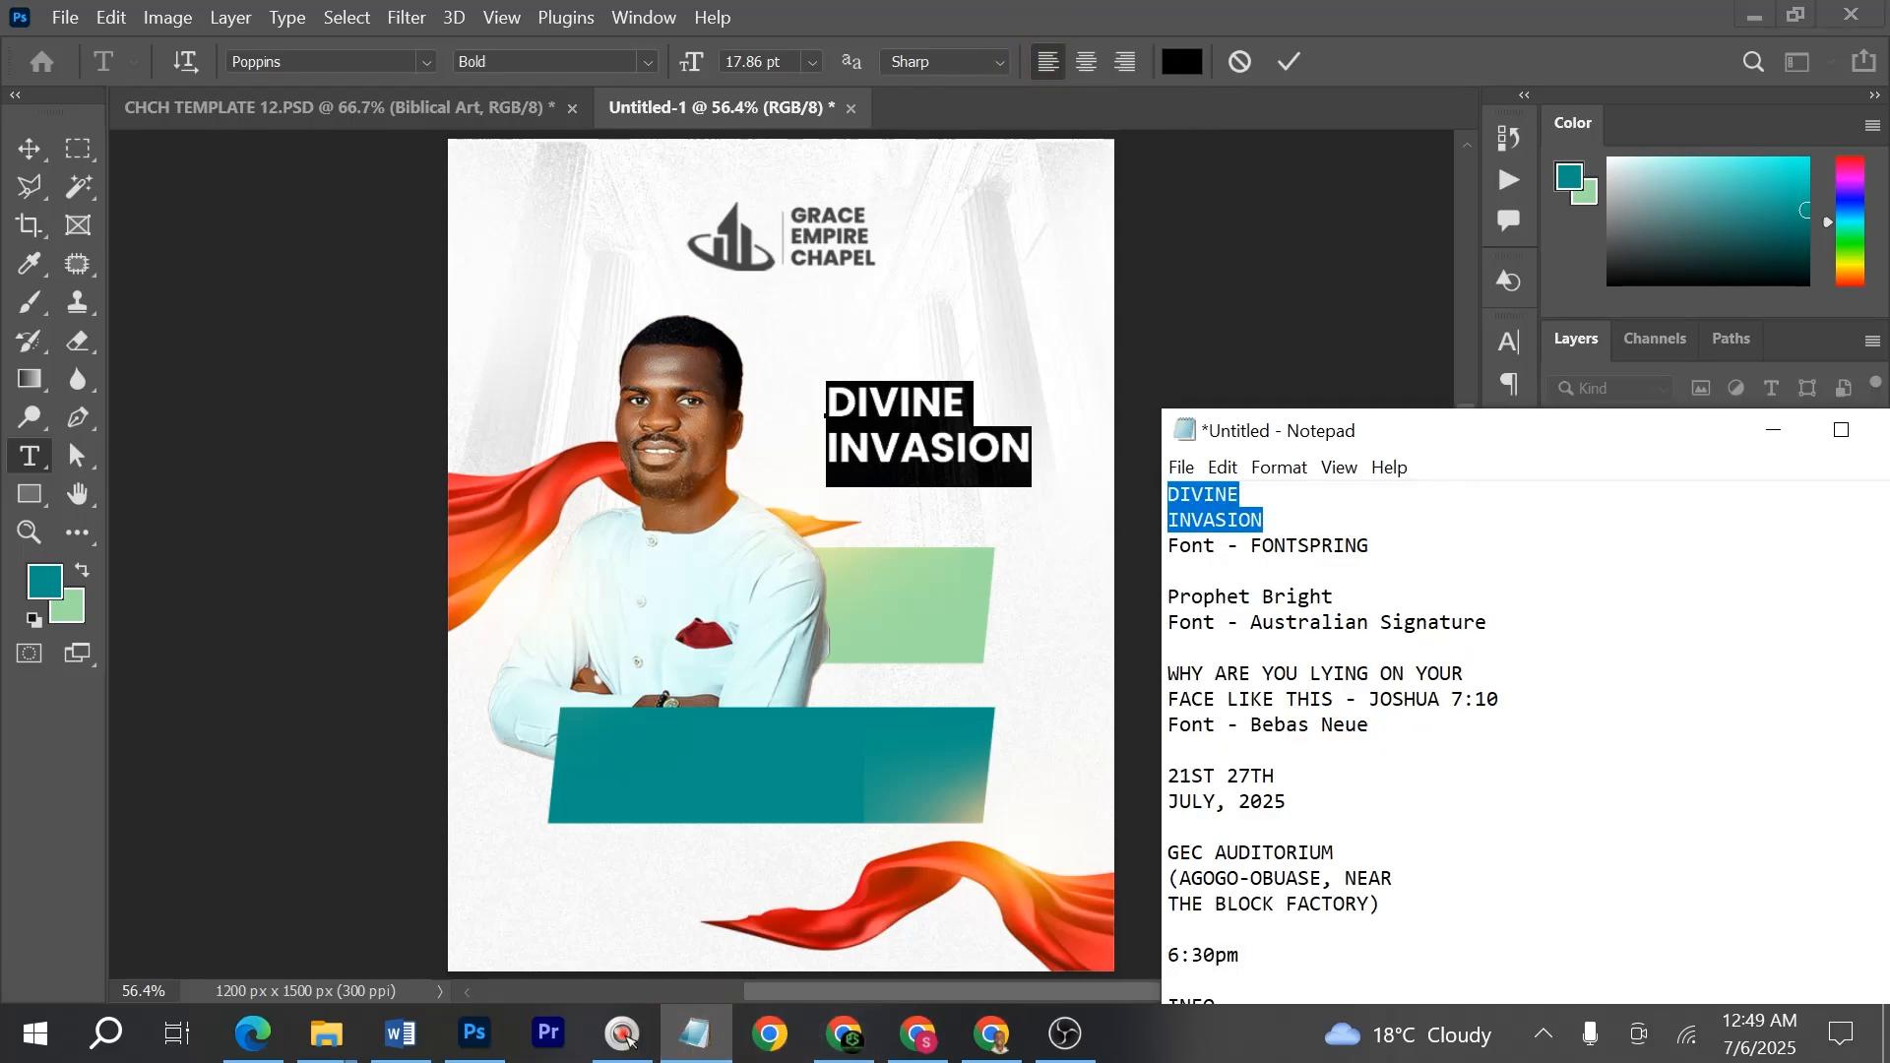
{"action": "left_click", "coordinate": [1511, 340]}
{"action": "left_click", "coordinate": [1335, 384]}
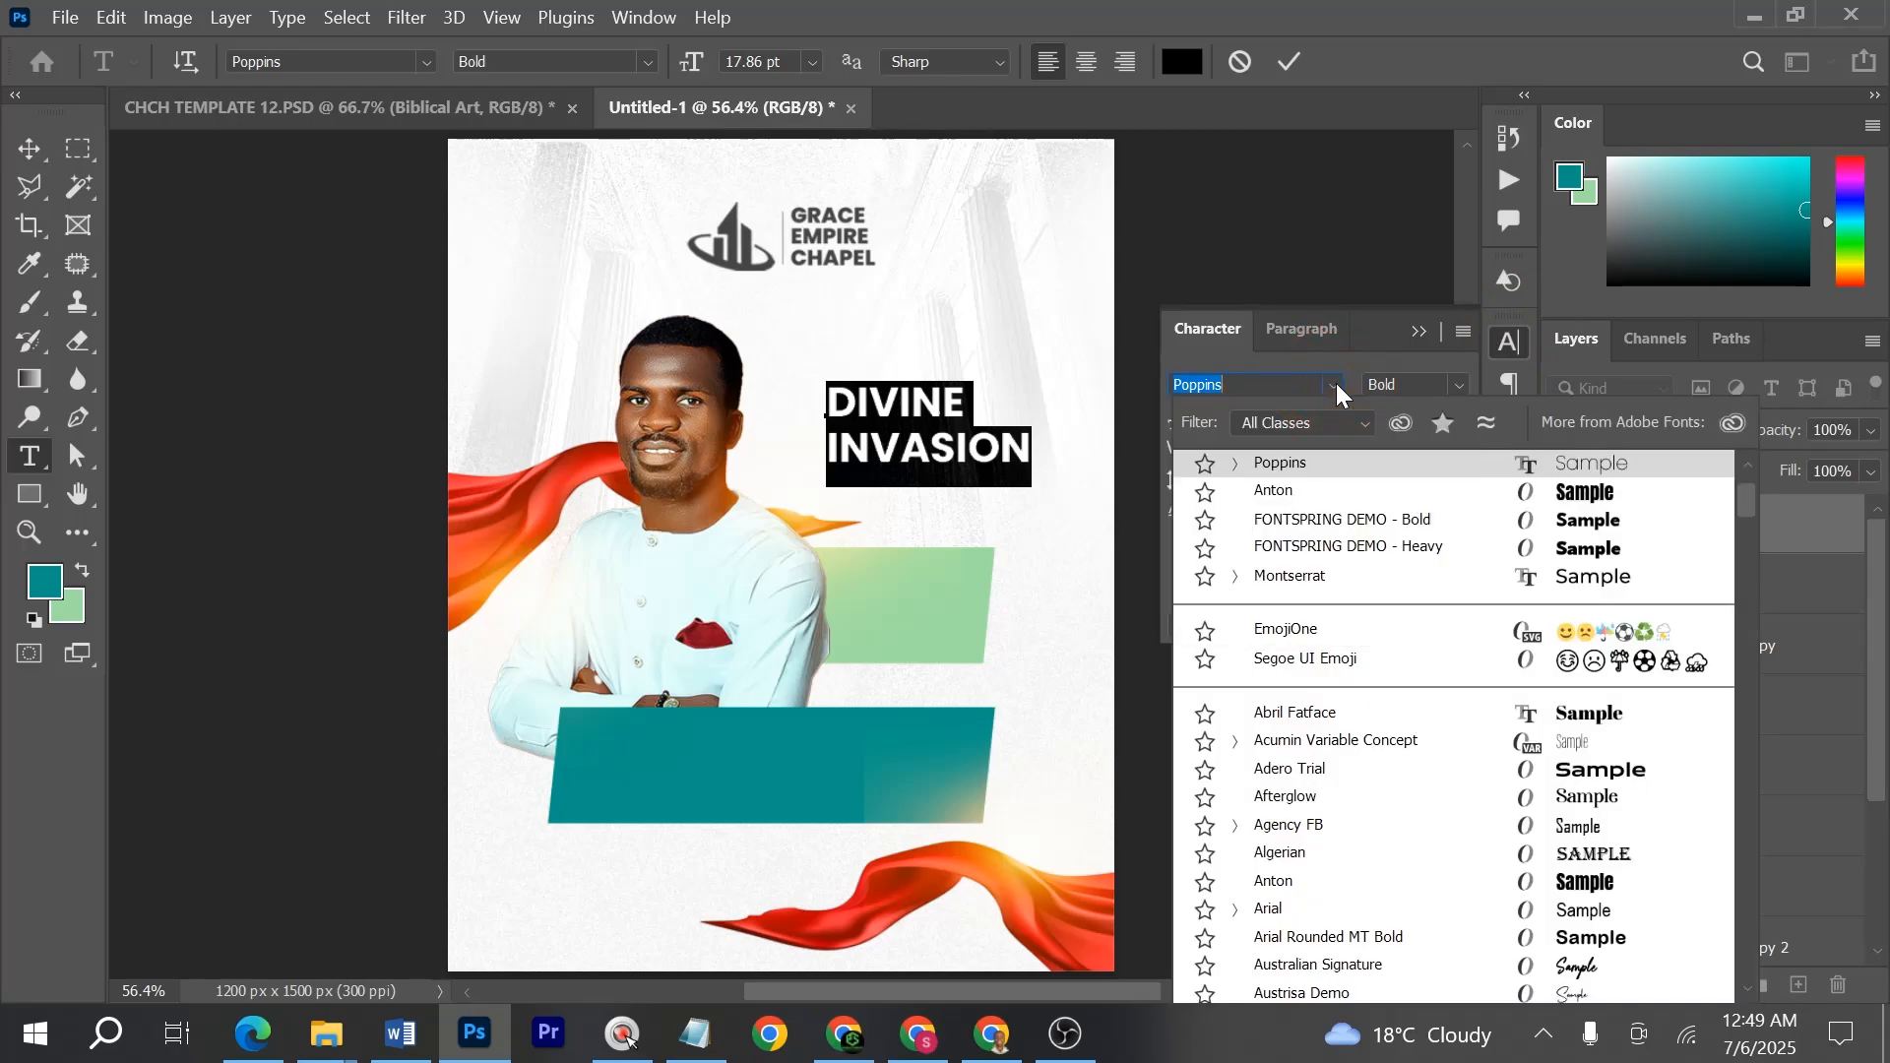
{"action": "left_click", "coordinate": [1359, 547]}
{"action": "left_click", "coordinate": [1232, 549]}
{"action": "key", "text": "ctrl+Return"}
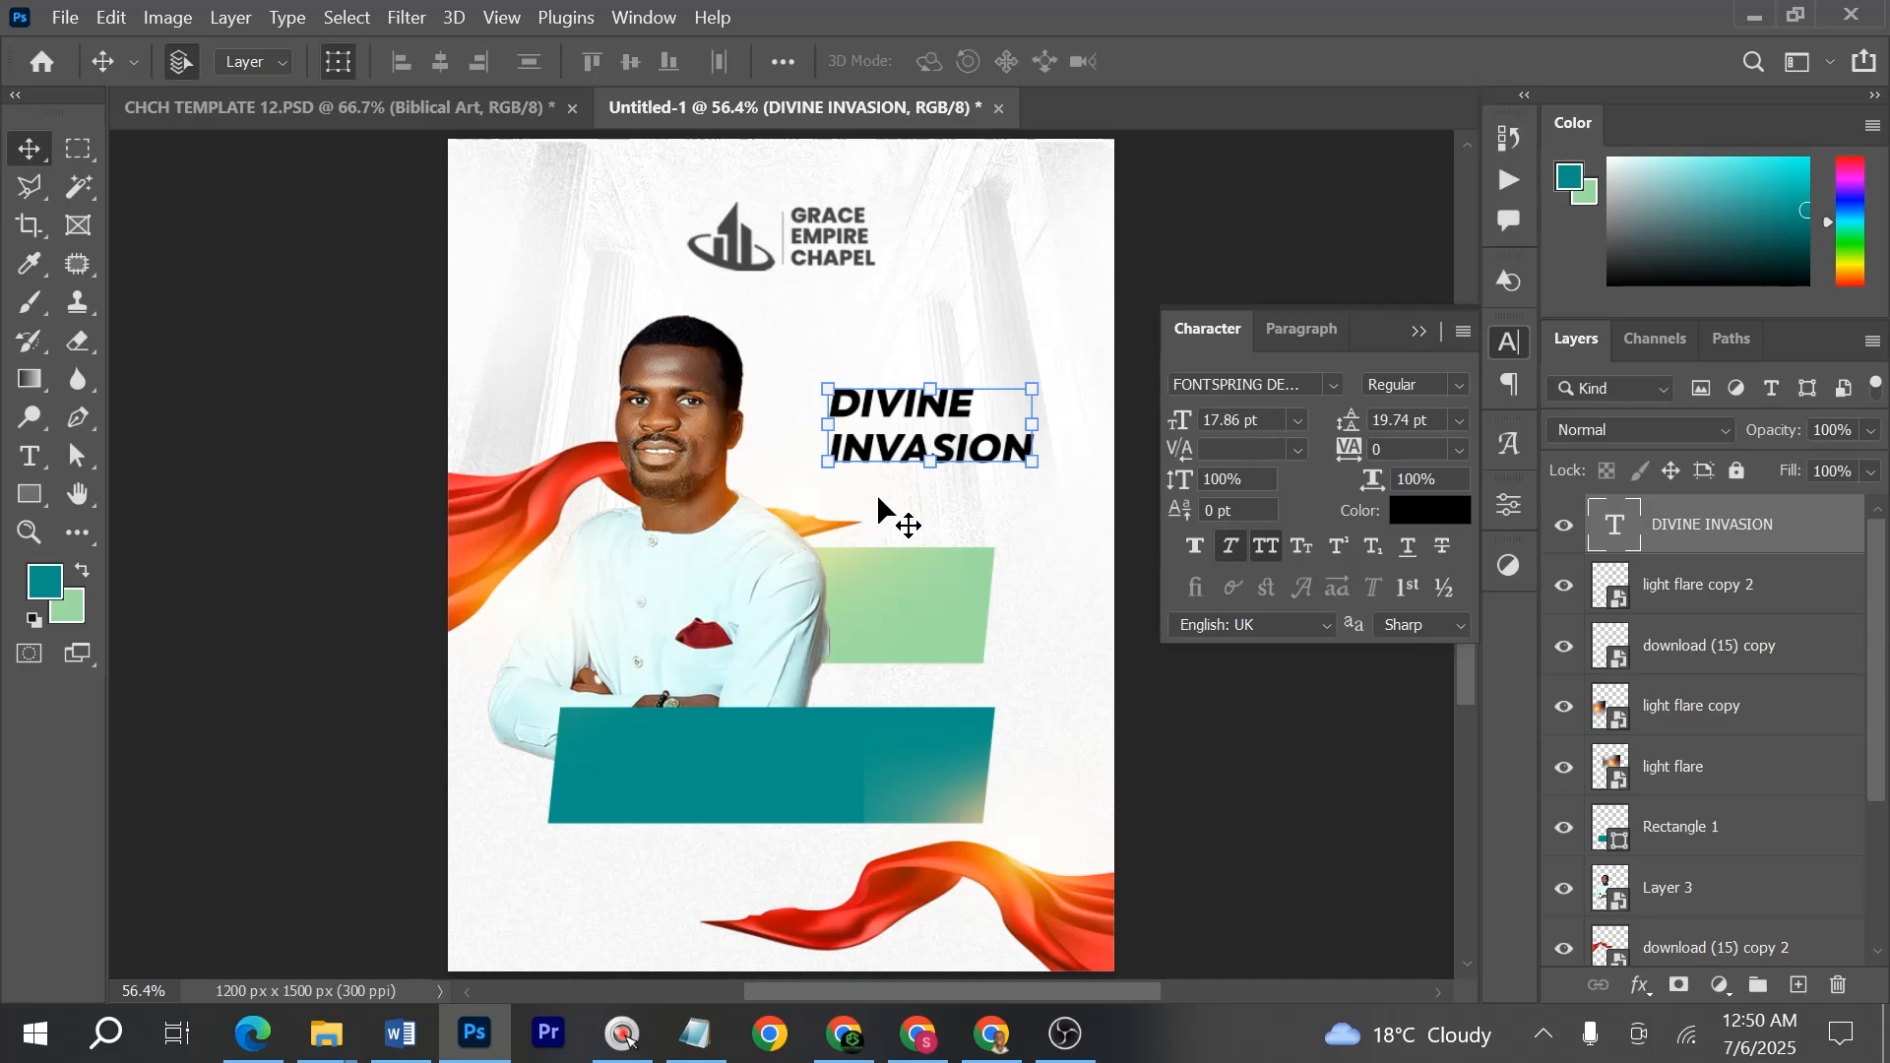
- Enlarge the title to about 19.39 pt, shift it down and left towards the portrait, and colour it dark teal 03635b
{"action": "left_click_drag", "start_coordinate": [830, 467], "coordinate": [812, 475]}
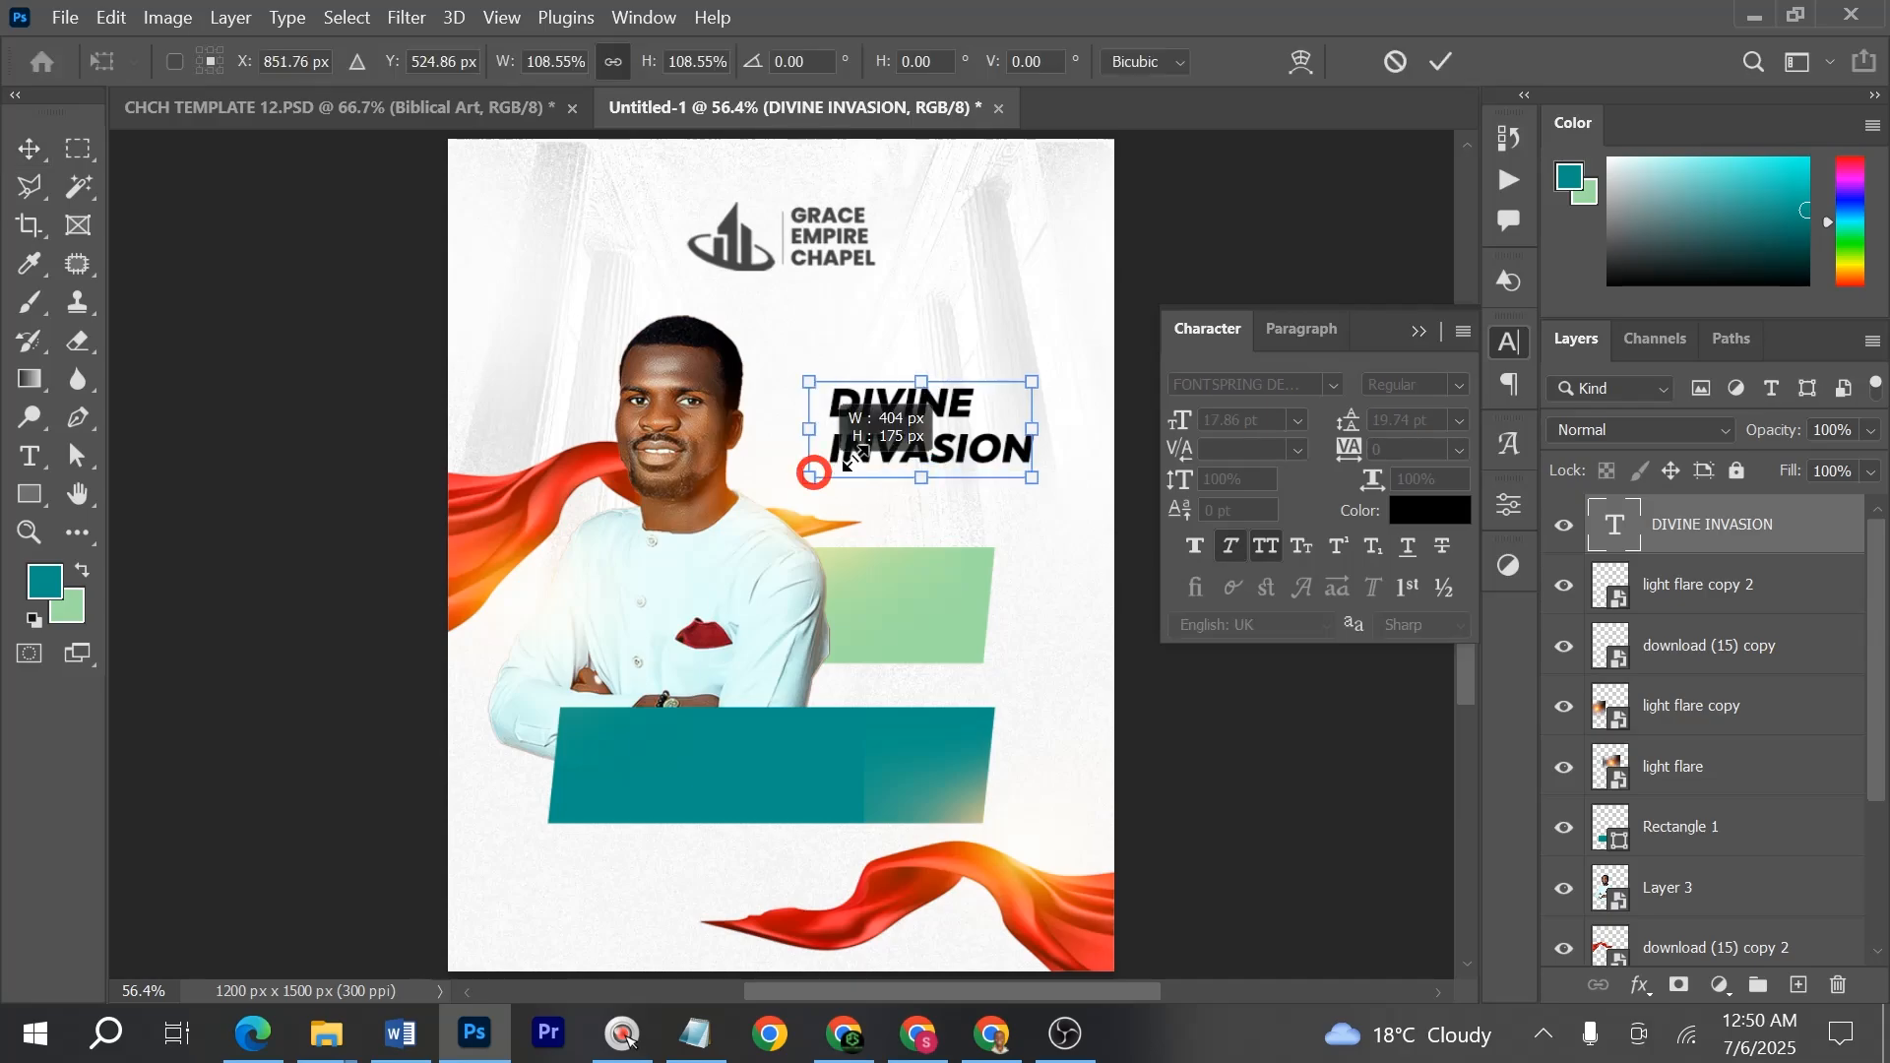
{"action": "key", "text": "Return"}
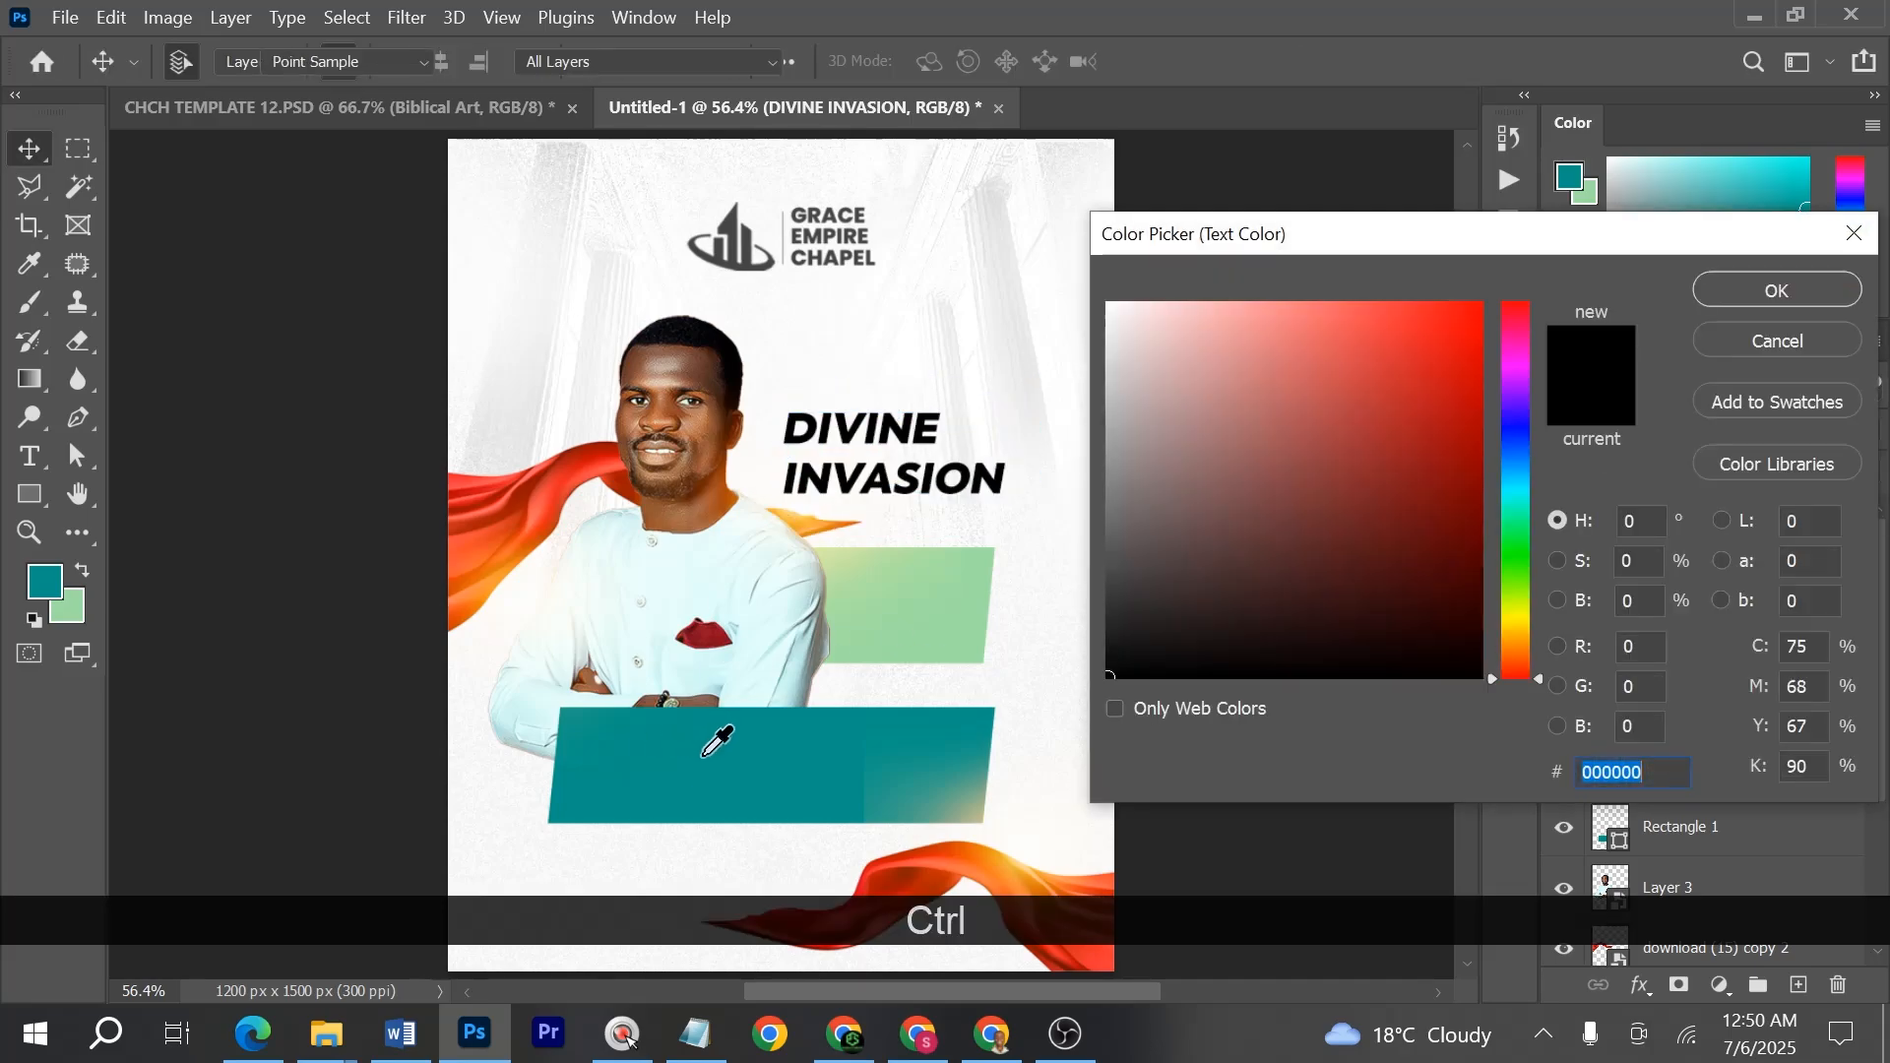
{"action": "left_click", "coordinate": [717, 728]}
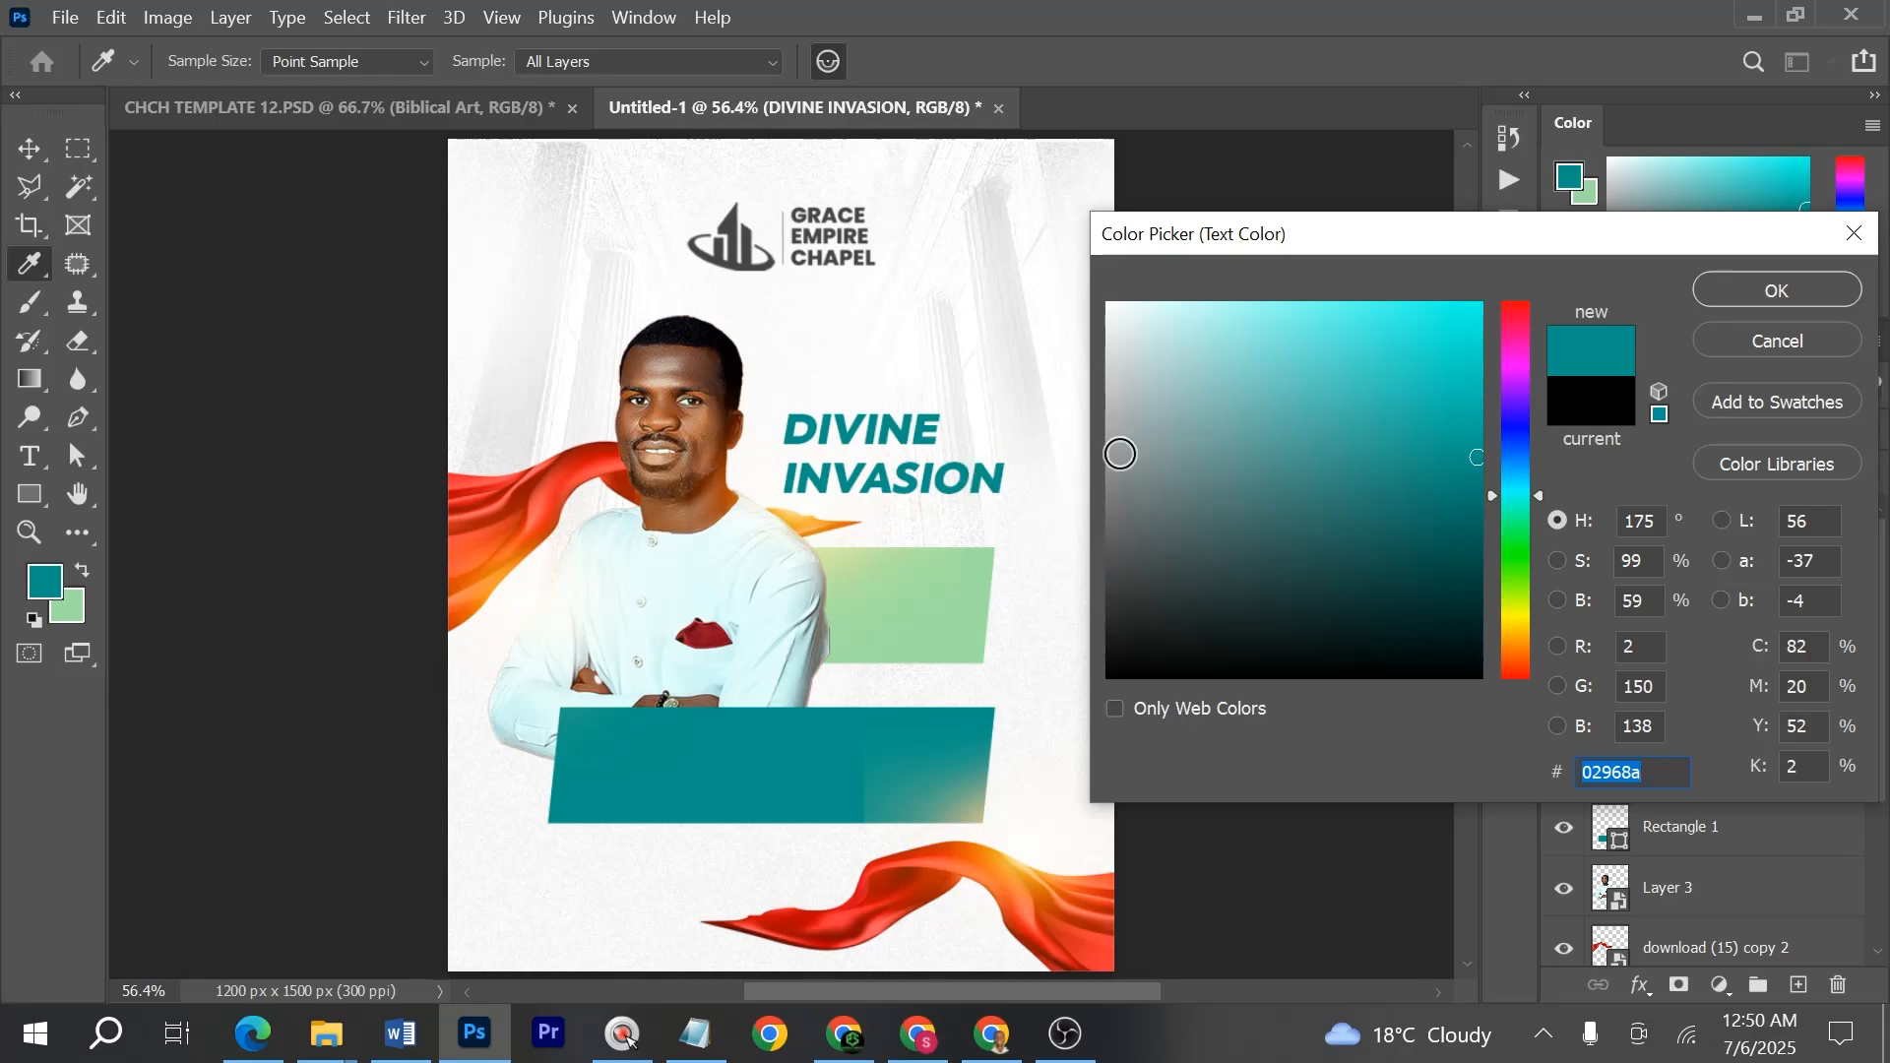
{"action": "left_click_drag", "start_coordinate": [1120, 453], "coordinate": [1473, 531]}
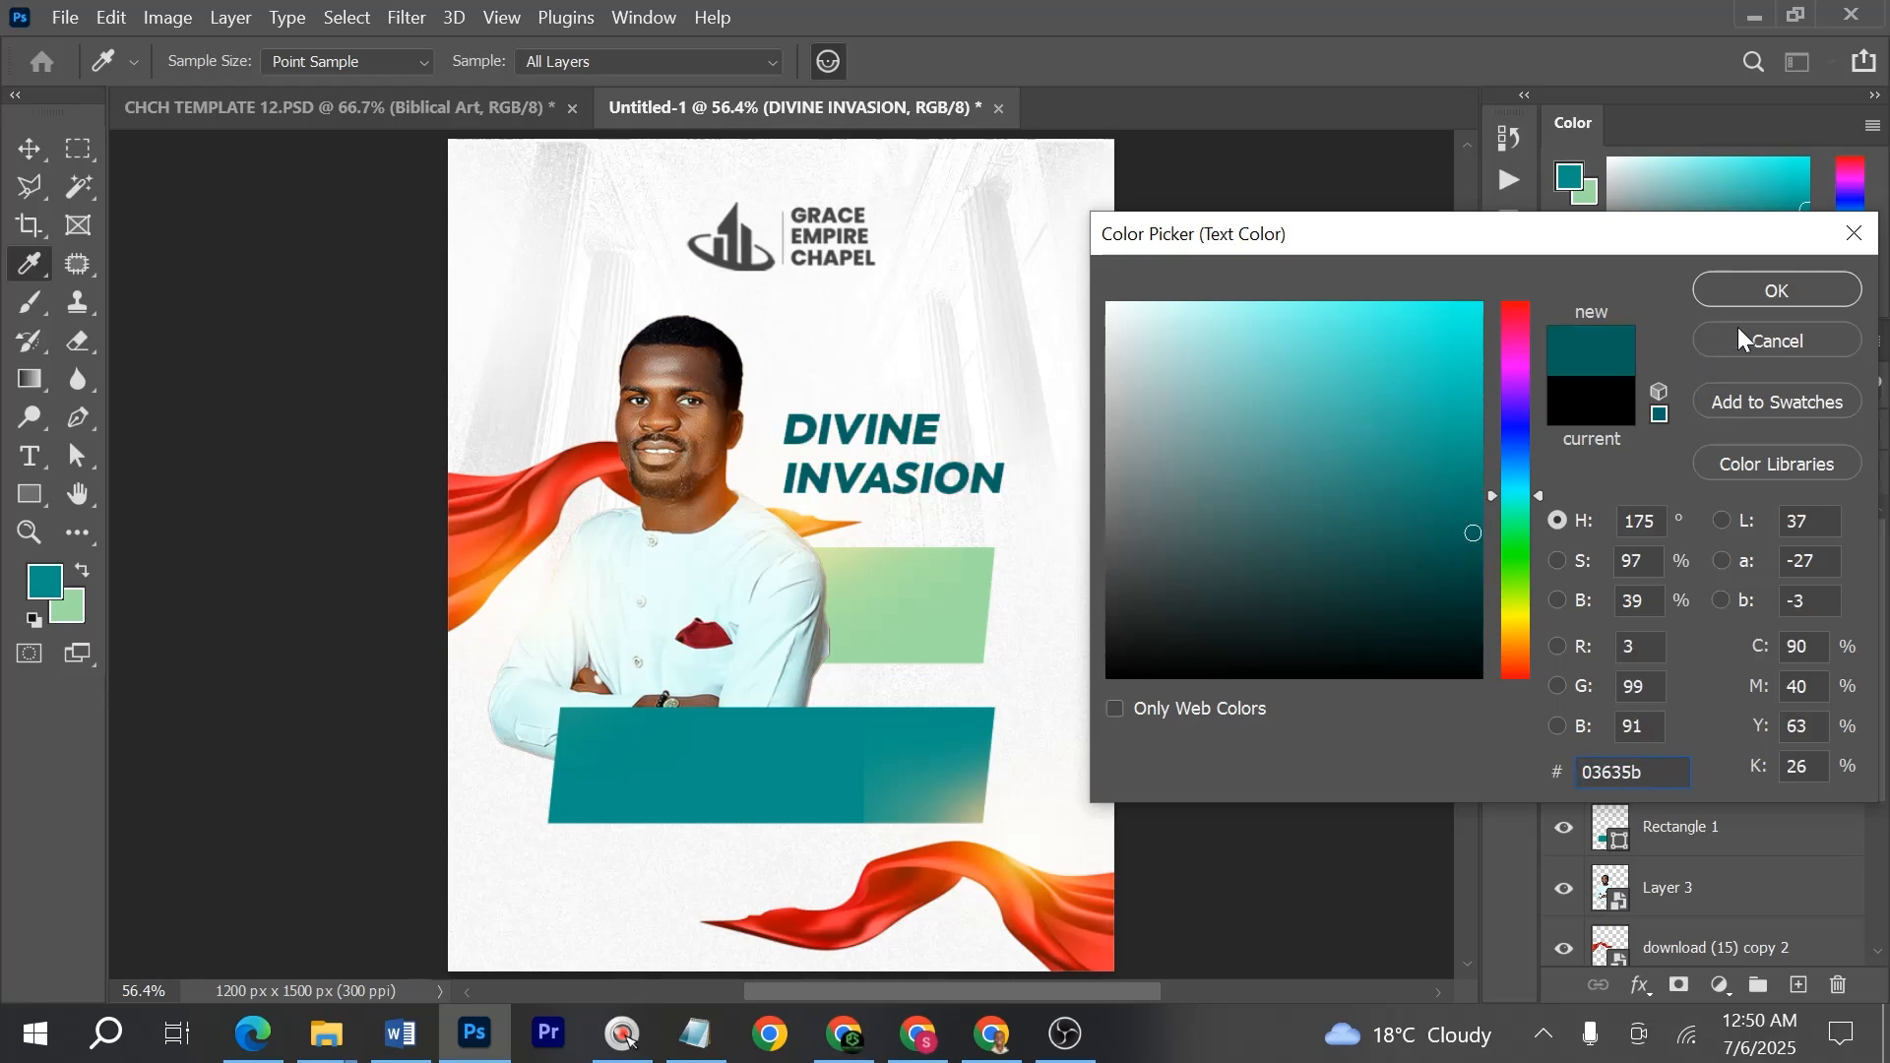
{"action": "left_click", "coordinate": [1777, 290]}
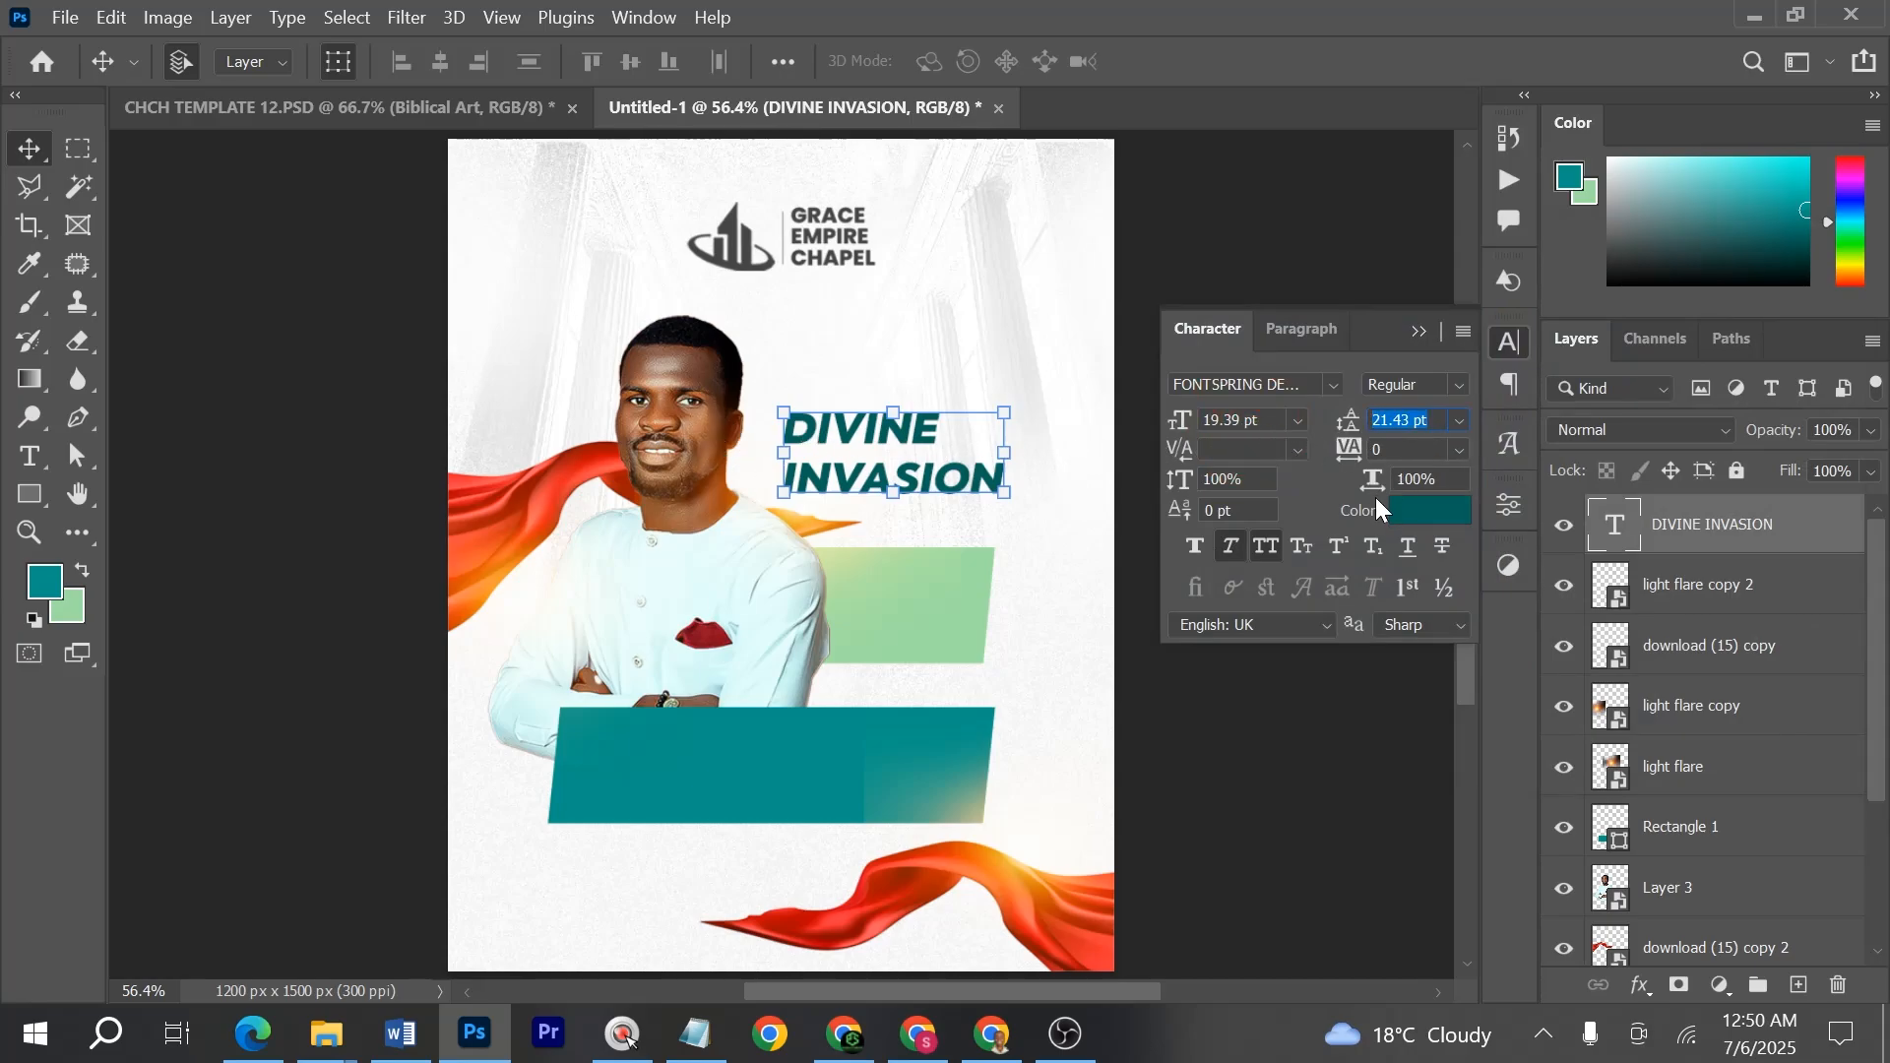
- Tighten the leading between DIVINE and INVASION to 16 pt
{"action": "type", "text": "9"}
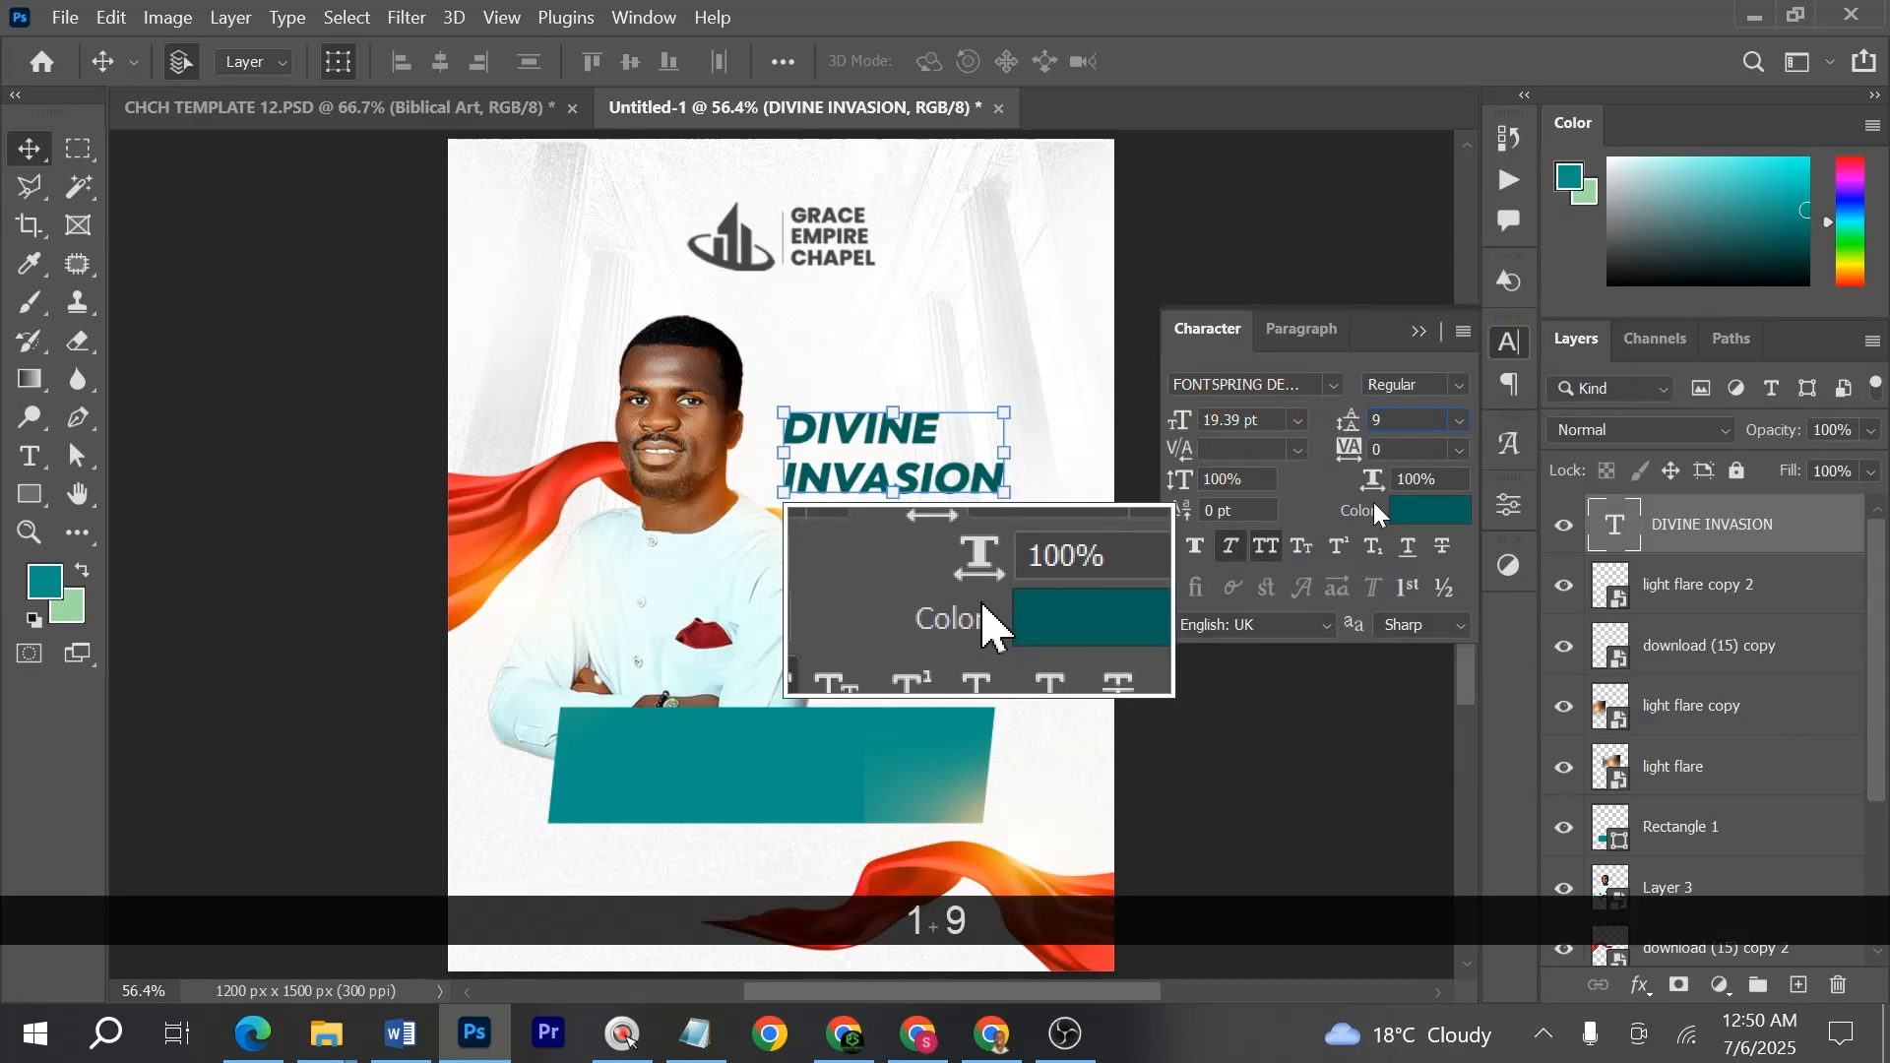
{"action": "key", "text": "ctrl+z"}
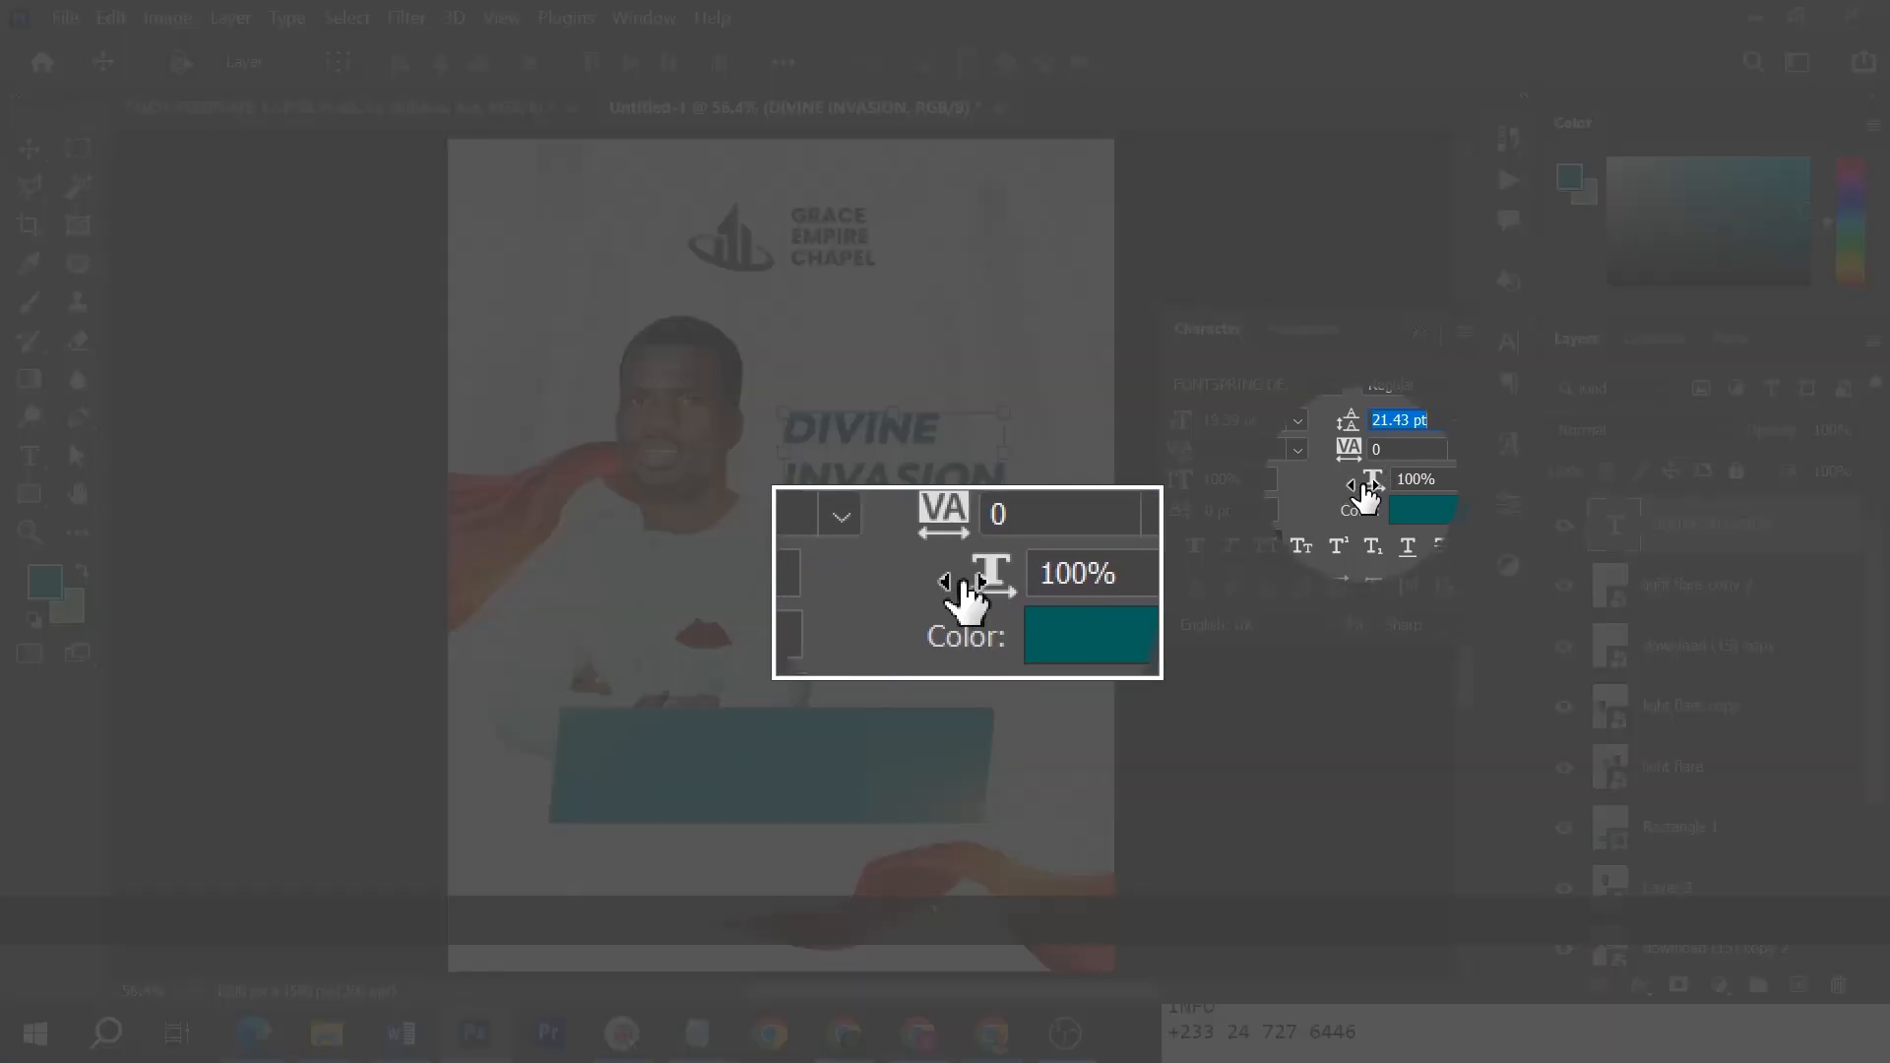
{"action": "key", "text": "Down"}
{"action": "key", "text": "Down"}
{"action": "key", "text": "Down"}
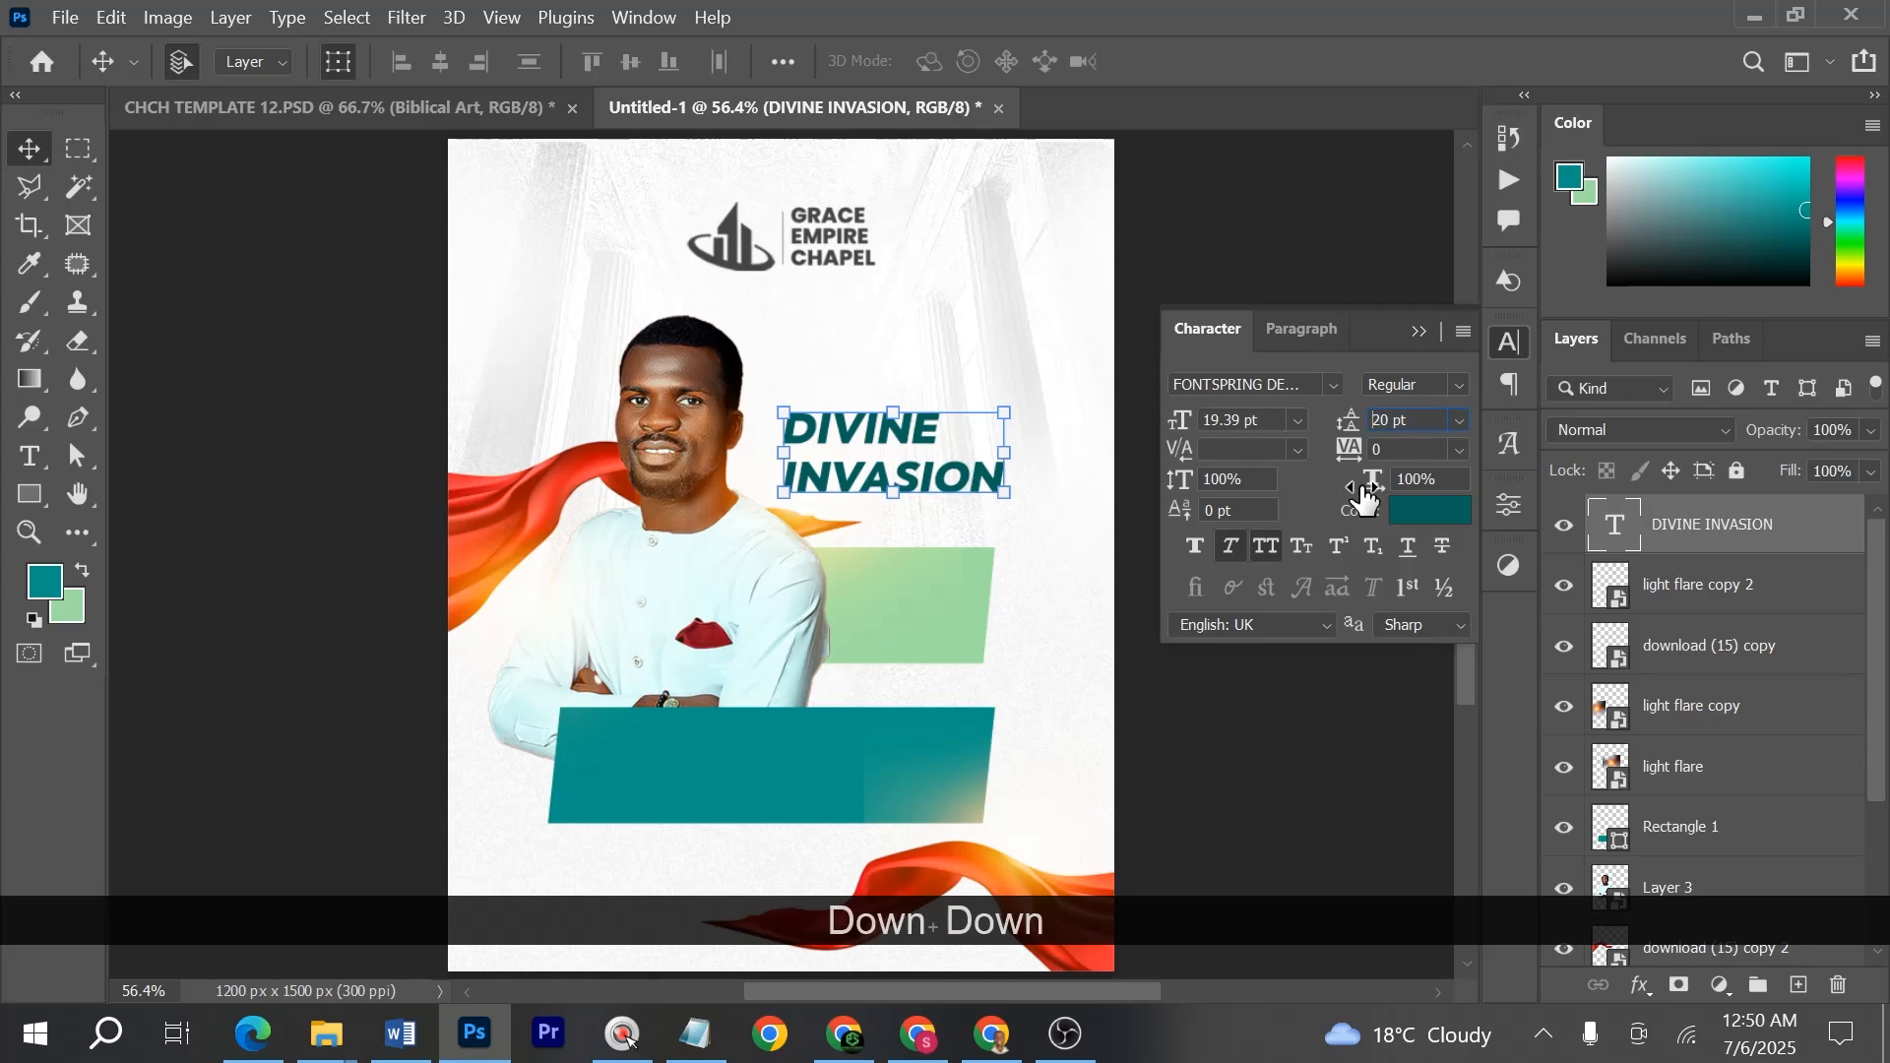
{"action": "key", "text": "Down"}
{"action": "key", "text": "Down"}
{"action": "key", "text": "Down"}
{"action": "key", "text": "Down"}
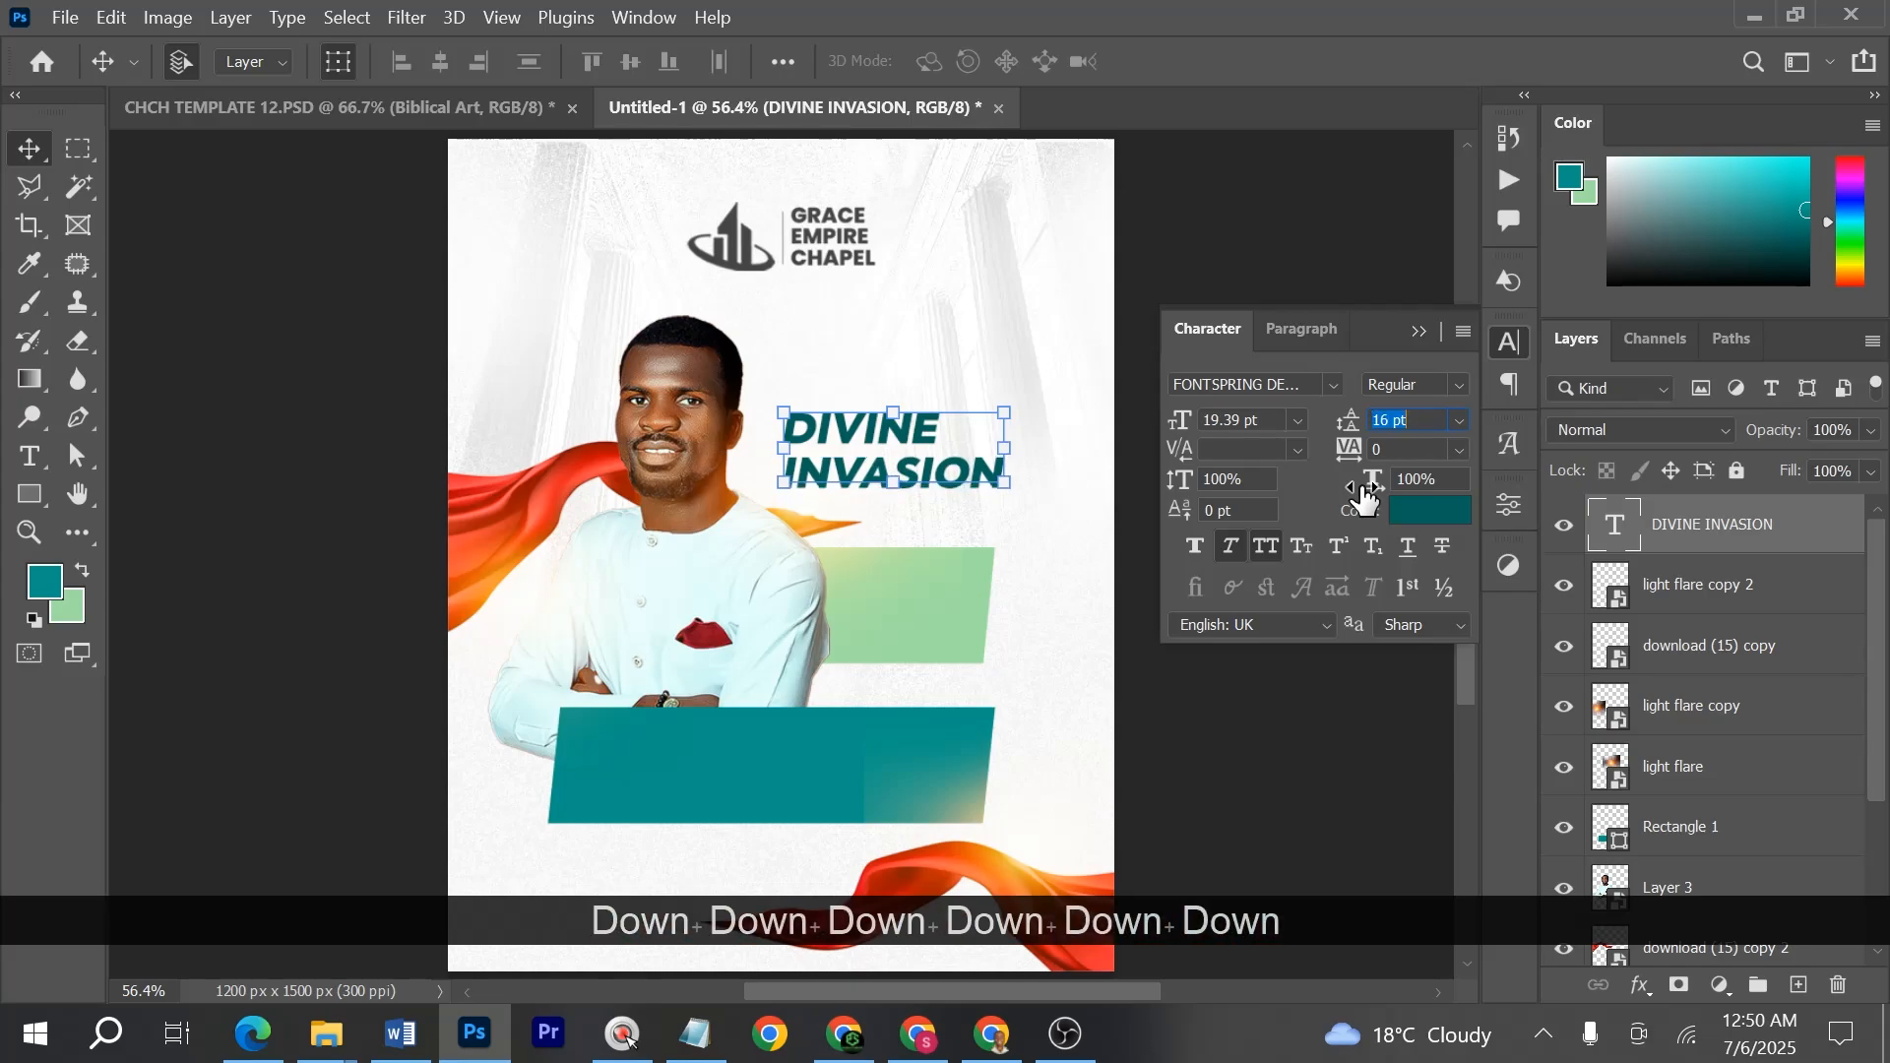
{"action": "key", "text": "Up"}
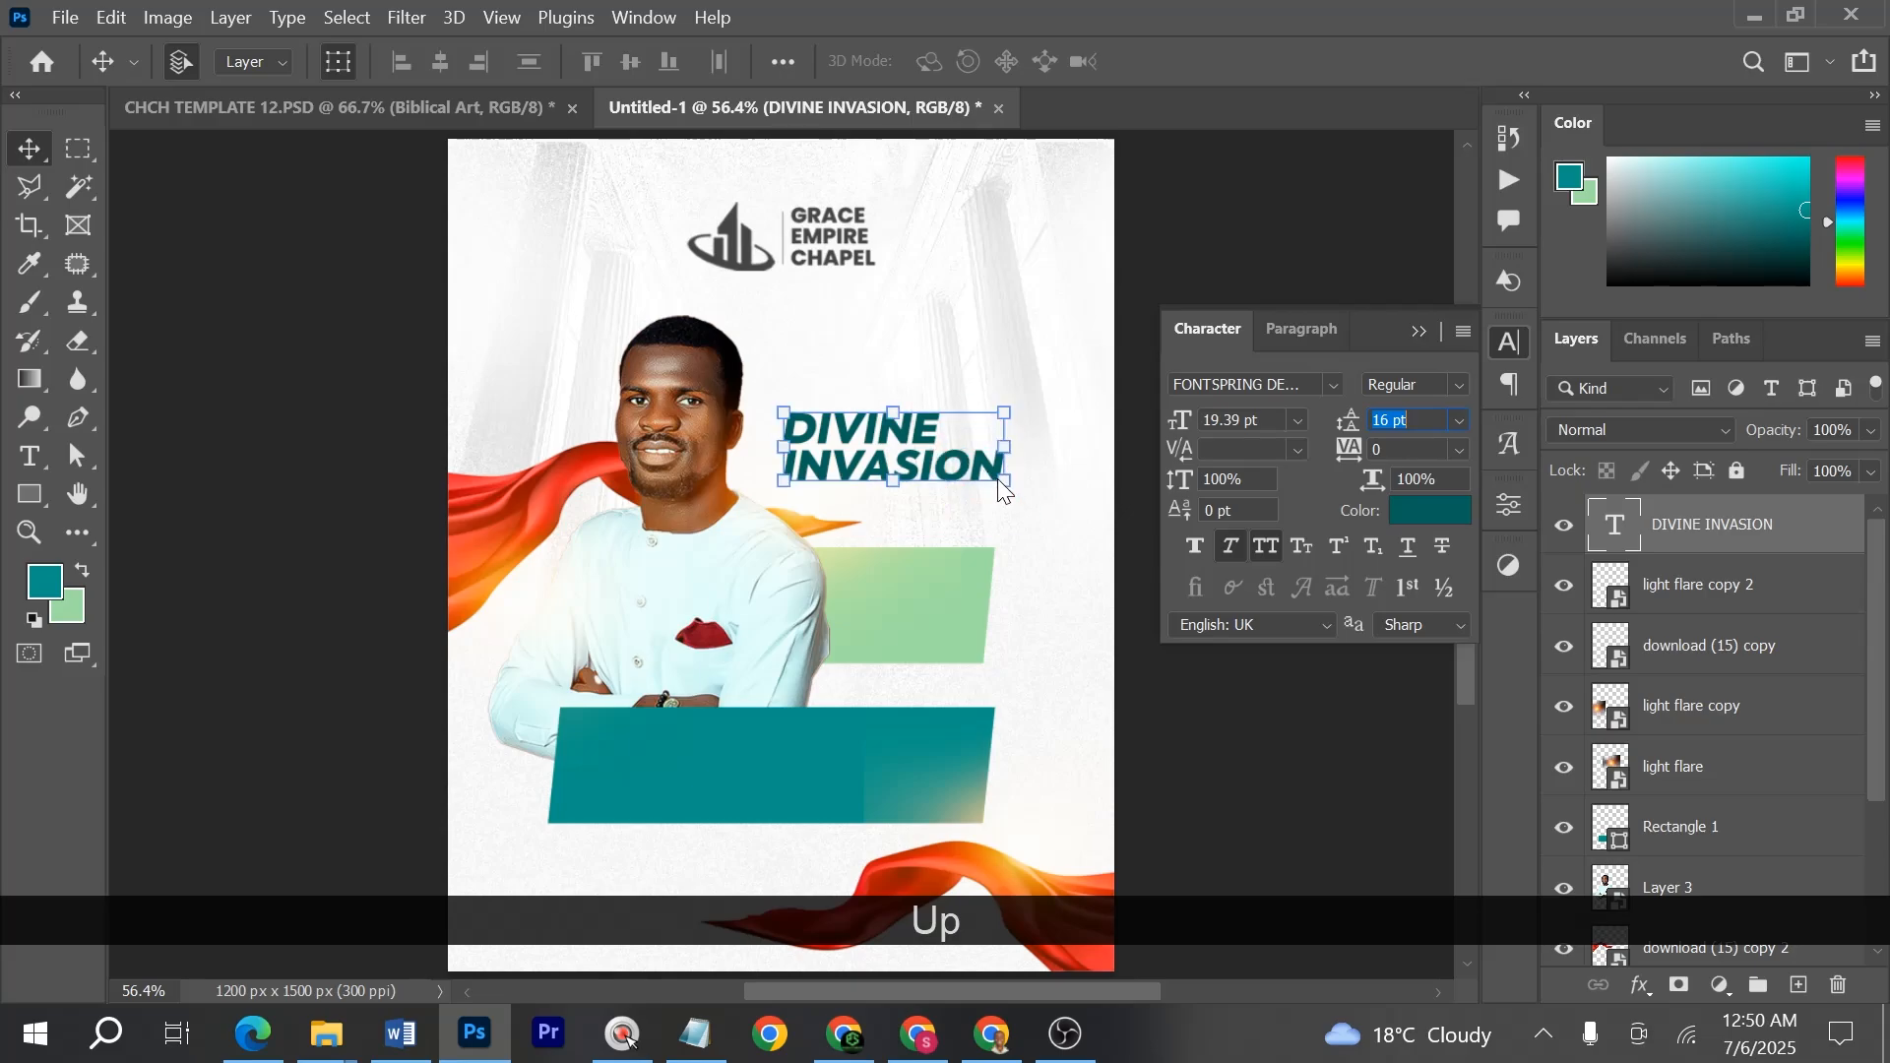
- Scale the DIVINE INVASION title up to about 20.7 pt and nudge it slightly to the right
{"action": "mouse_move", "coordinate": [1000, 489]}
{"action": "left_mouse_down"}
{"action": "mouse_move", "coordinate": [1026, 490]}
{"action": "mouse_move", "coordinate": [968, 486]}
{"action": "left_mouse_up"}
{"action": "key", "text": "Return"}
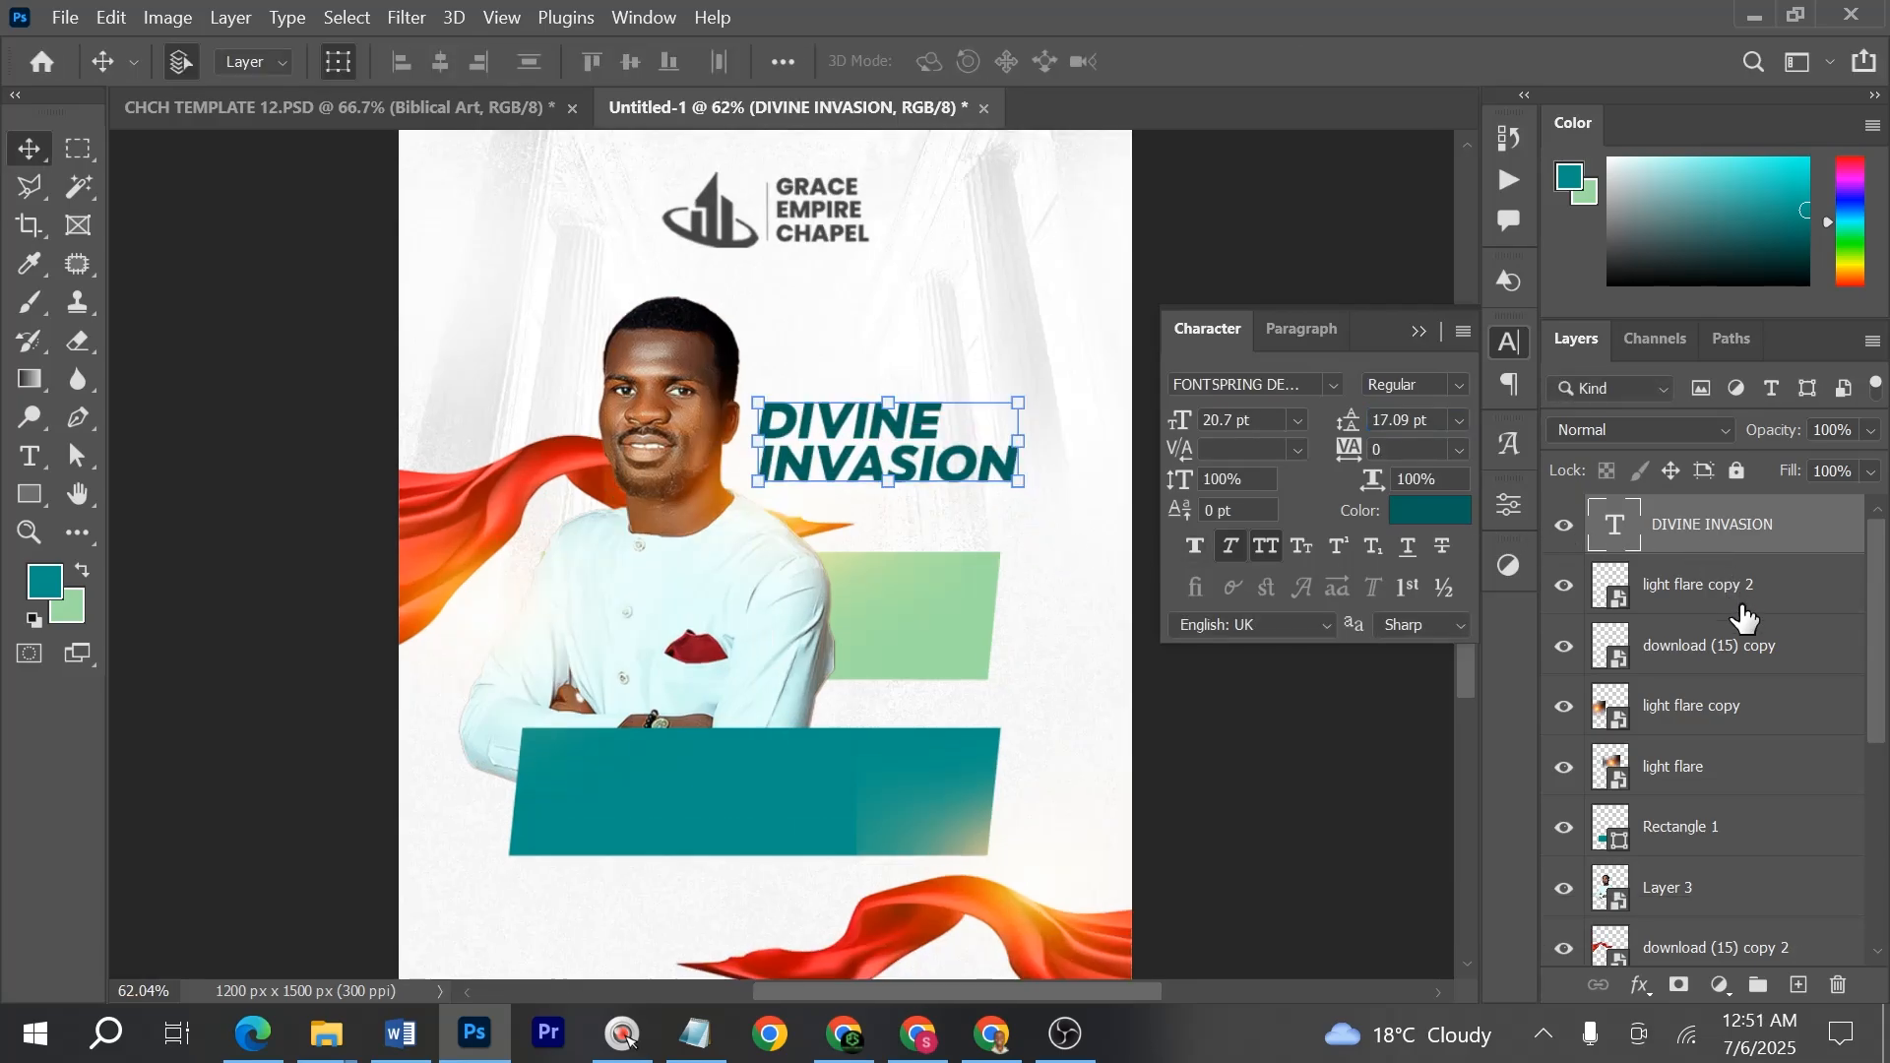
{"action": "left_click_drag", "start_coordinate": [906, 450], "coordinate": [912, 450]}
- Stack the light flare layer above the DIVINE INVASION text, shift it slightly left and shrink it around its centre
{"action": "left_click", "coordinate": [798, 531]}
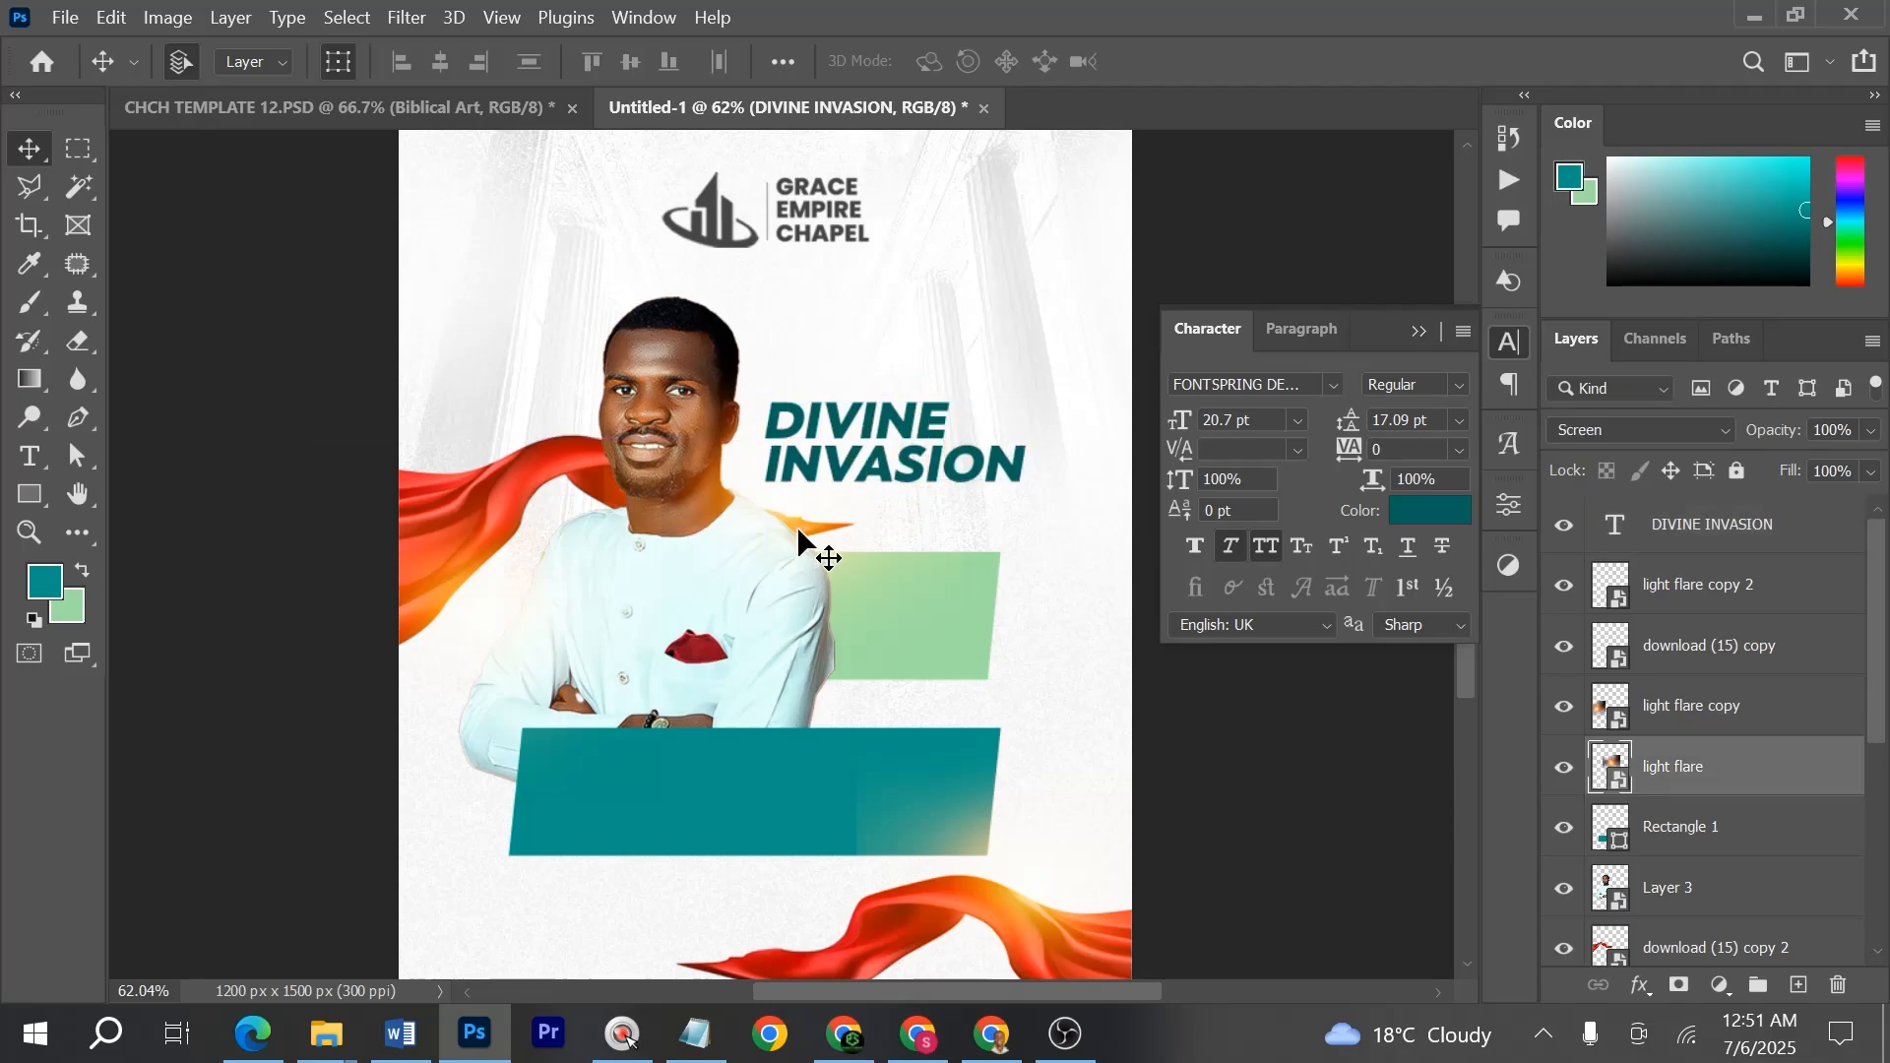
{"action": "left_click_drag", "start_coordinate": [1688, 773], "coordinate": [1664, 512]}
{"action": "left_click_drag", "start_coordinate": [837, 497], "coordinate": [809, 500]}
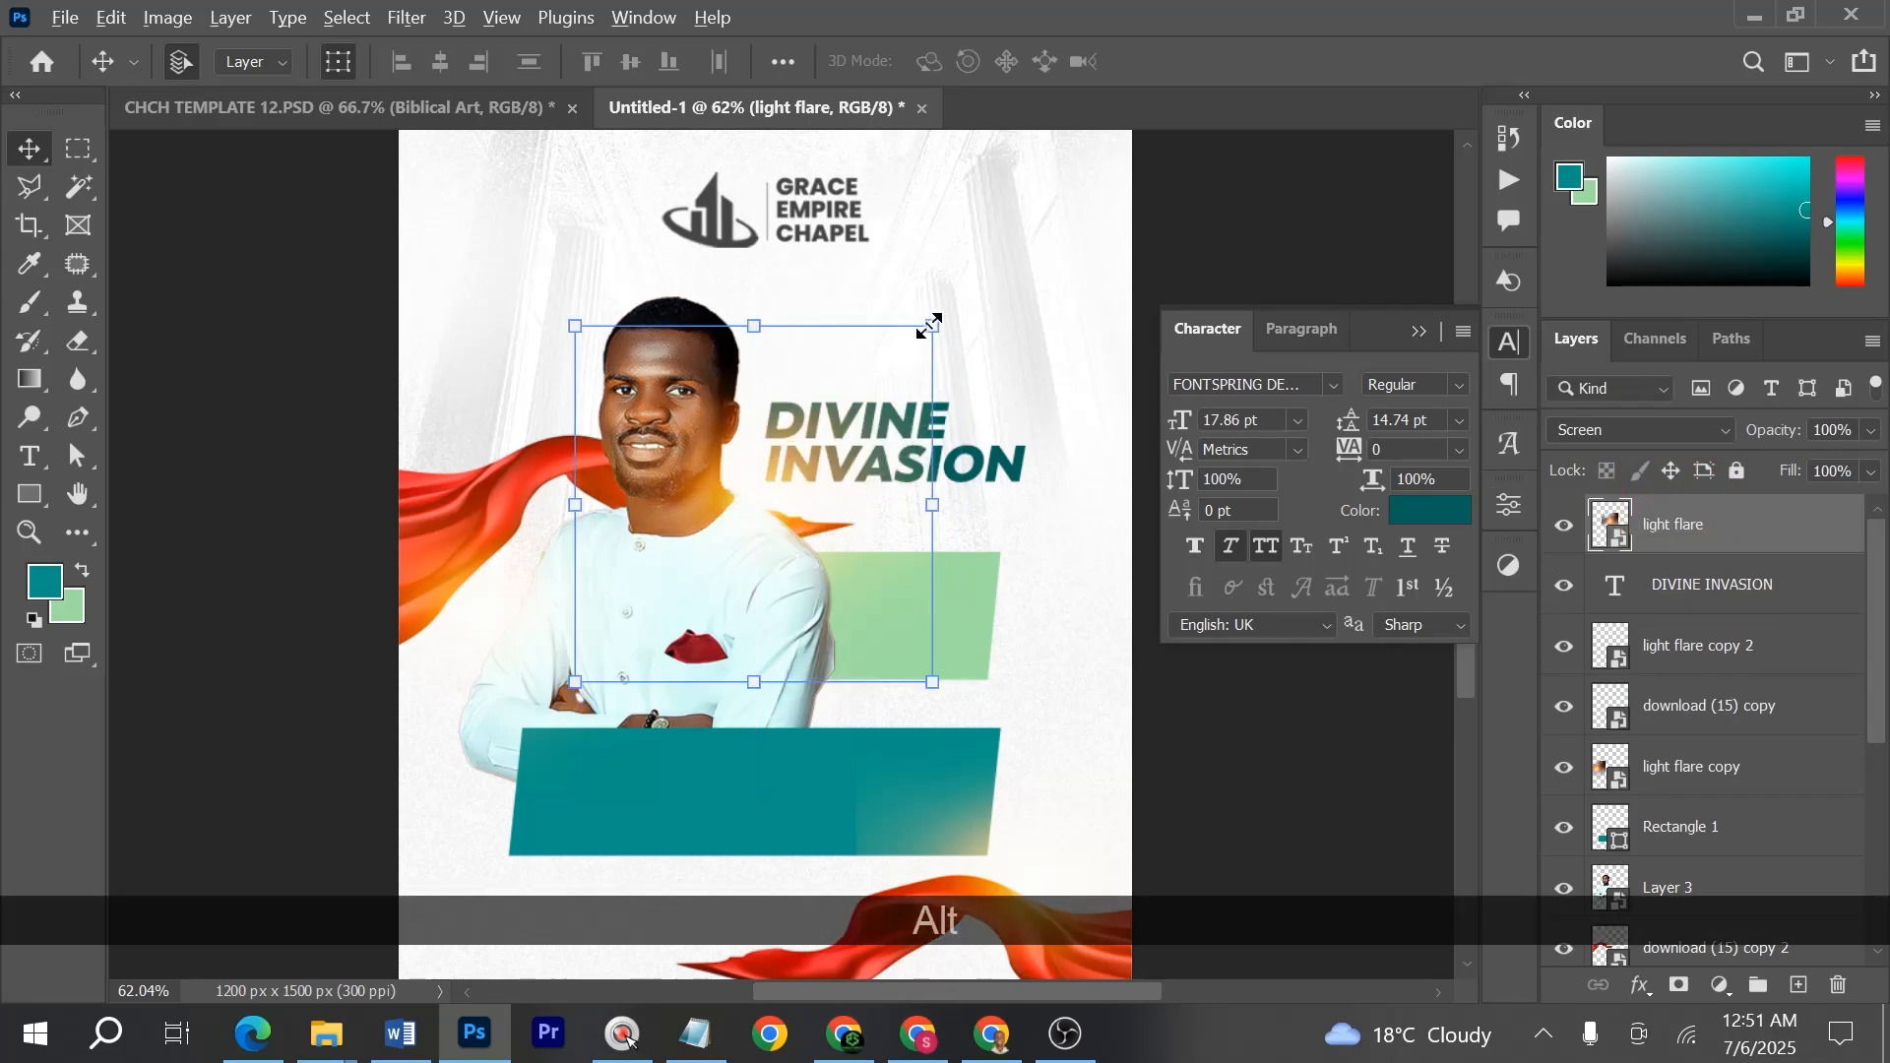
{"action": "left_click_drag", "start_coordinate": [933, 326], "coordinate": [889, 375]}
{"action": "key", "text": "Return"}
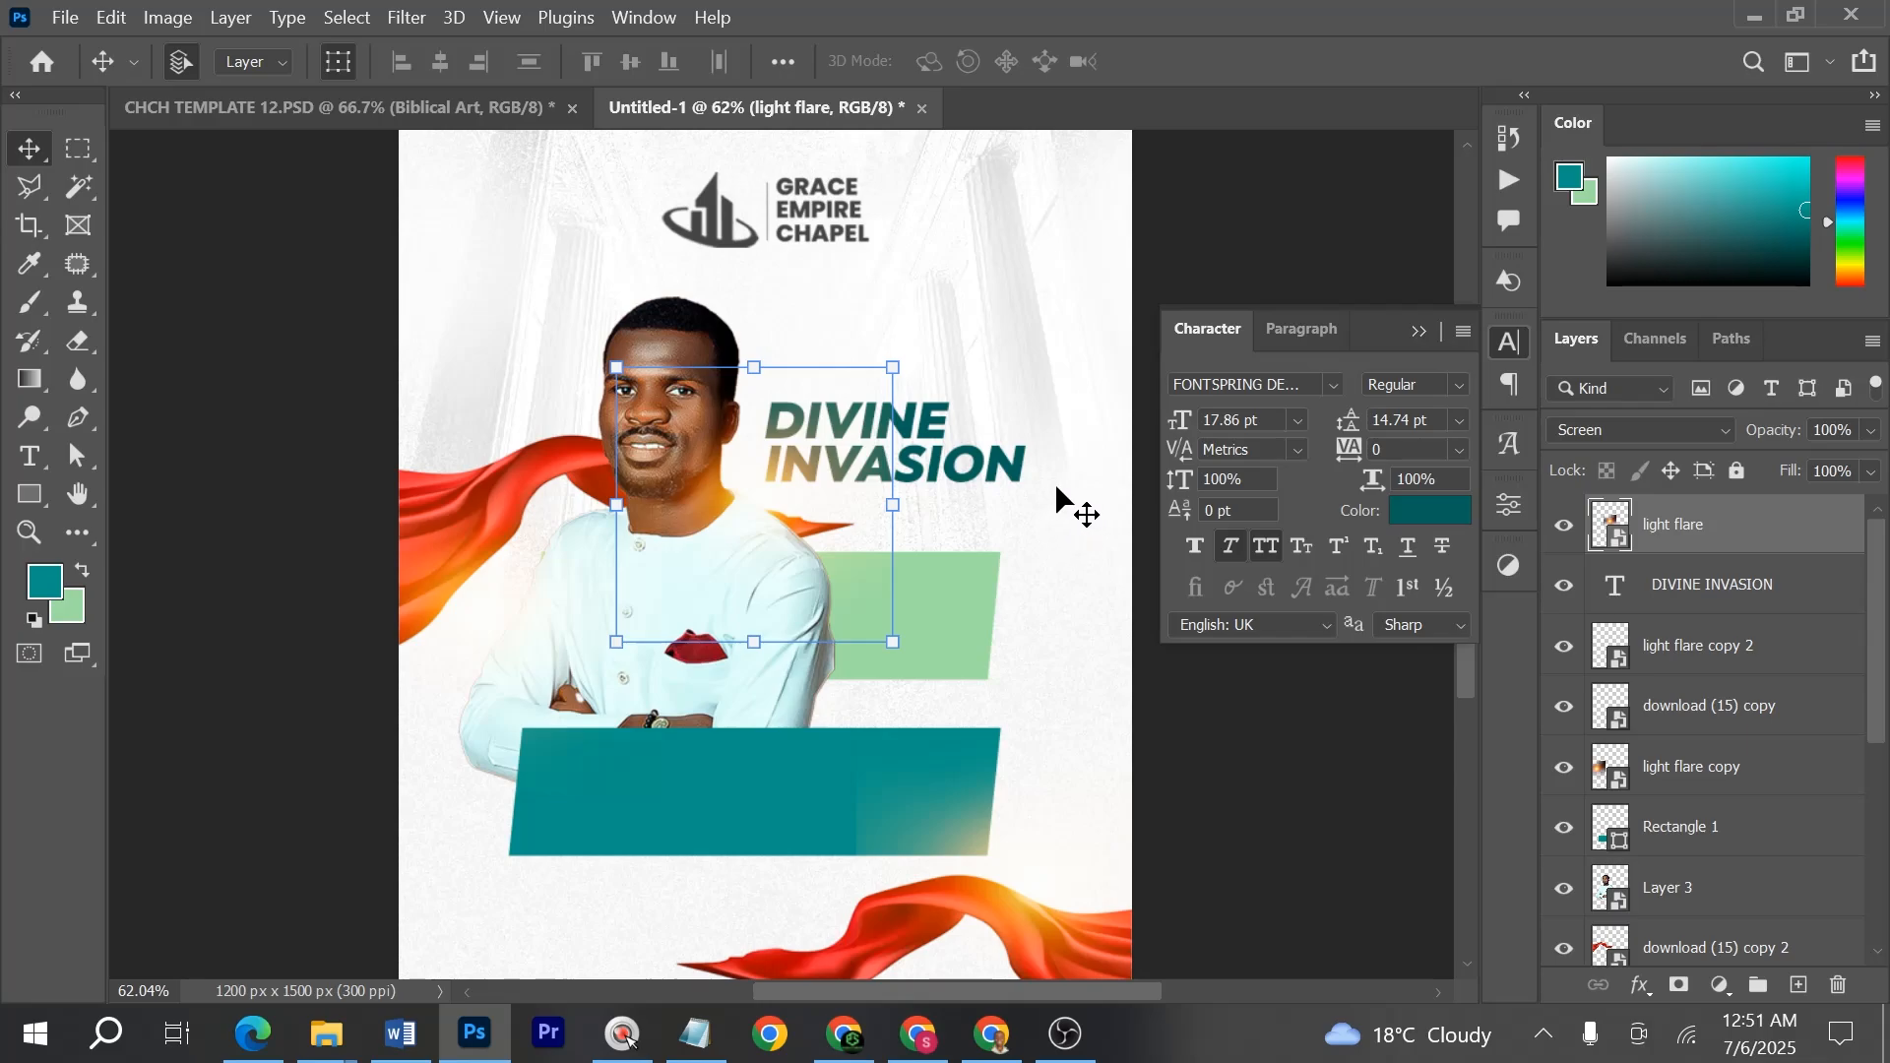
- Scale the DIVINE INVASION title down to about 19.78 pt and deselect it
{"action": "left_click", "coordinate": [1010, 478]}
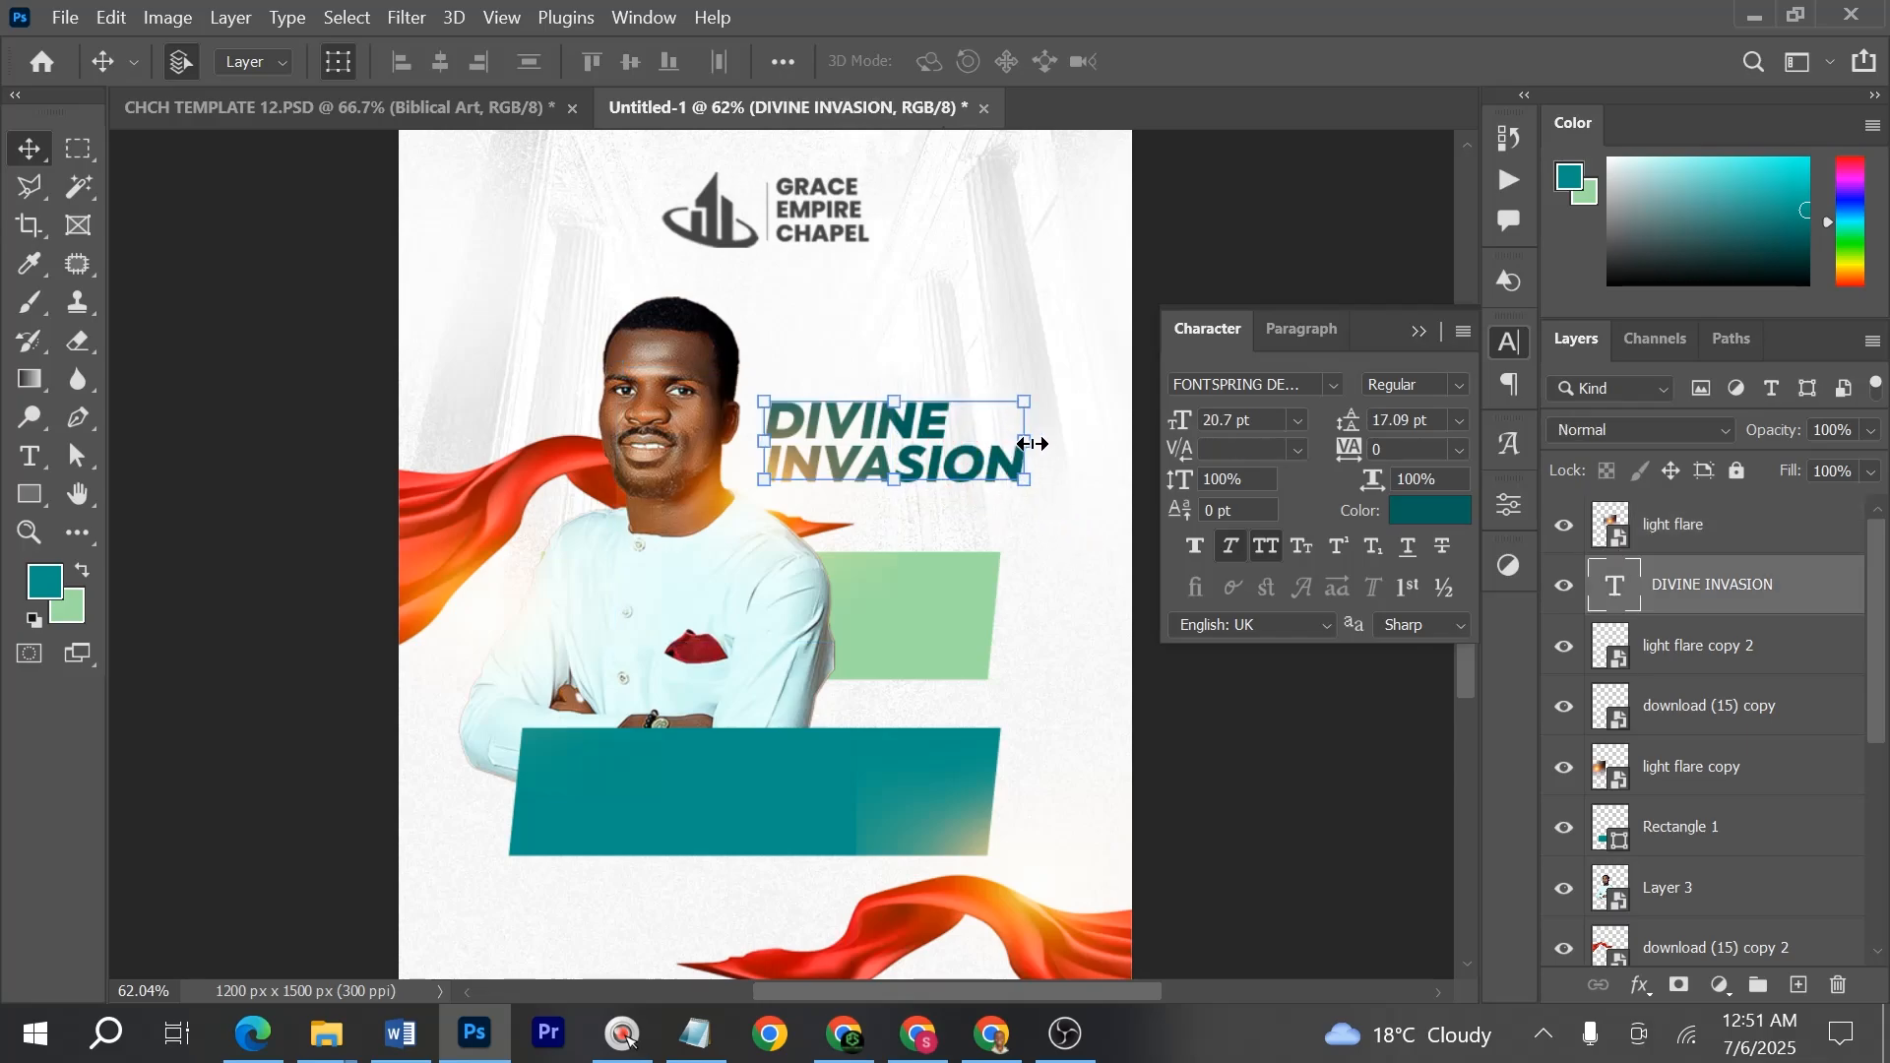
{"action": "left_click_drag", "start_coordinate": [1032, 444], "coordinate": [954, 463]}
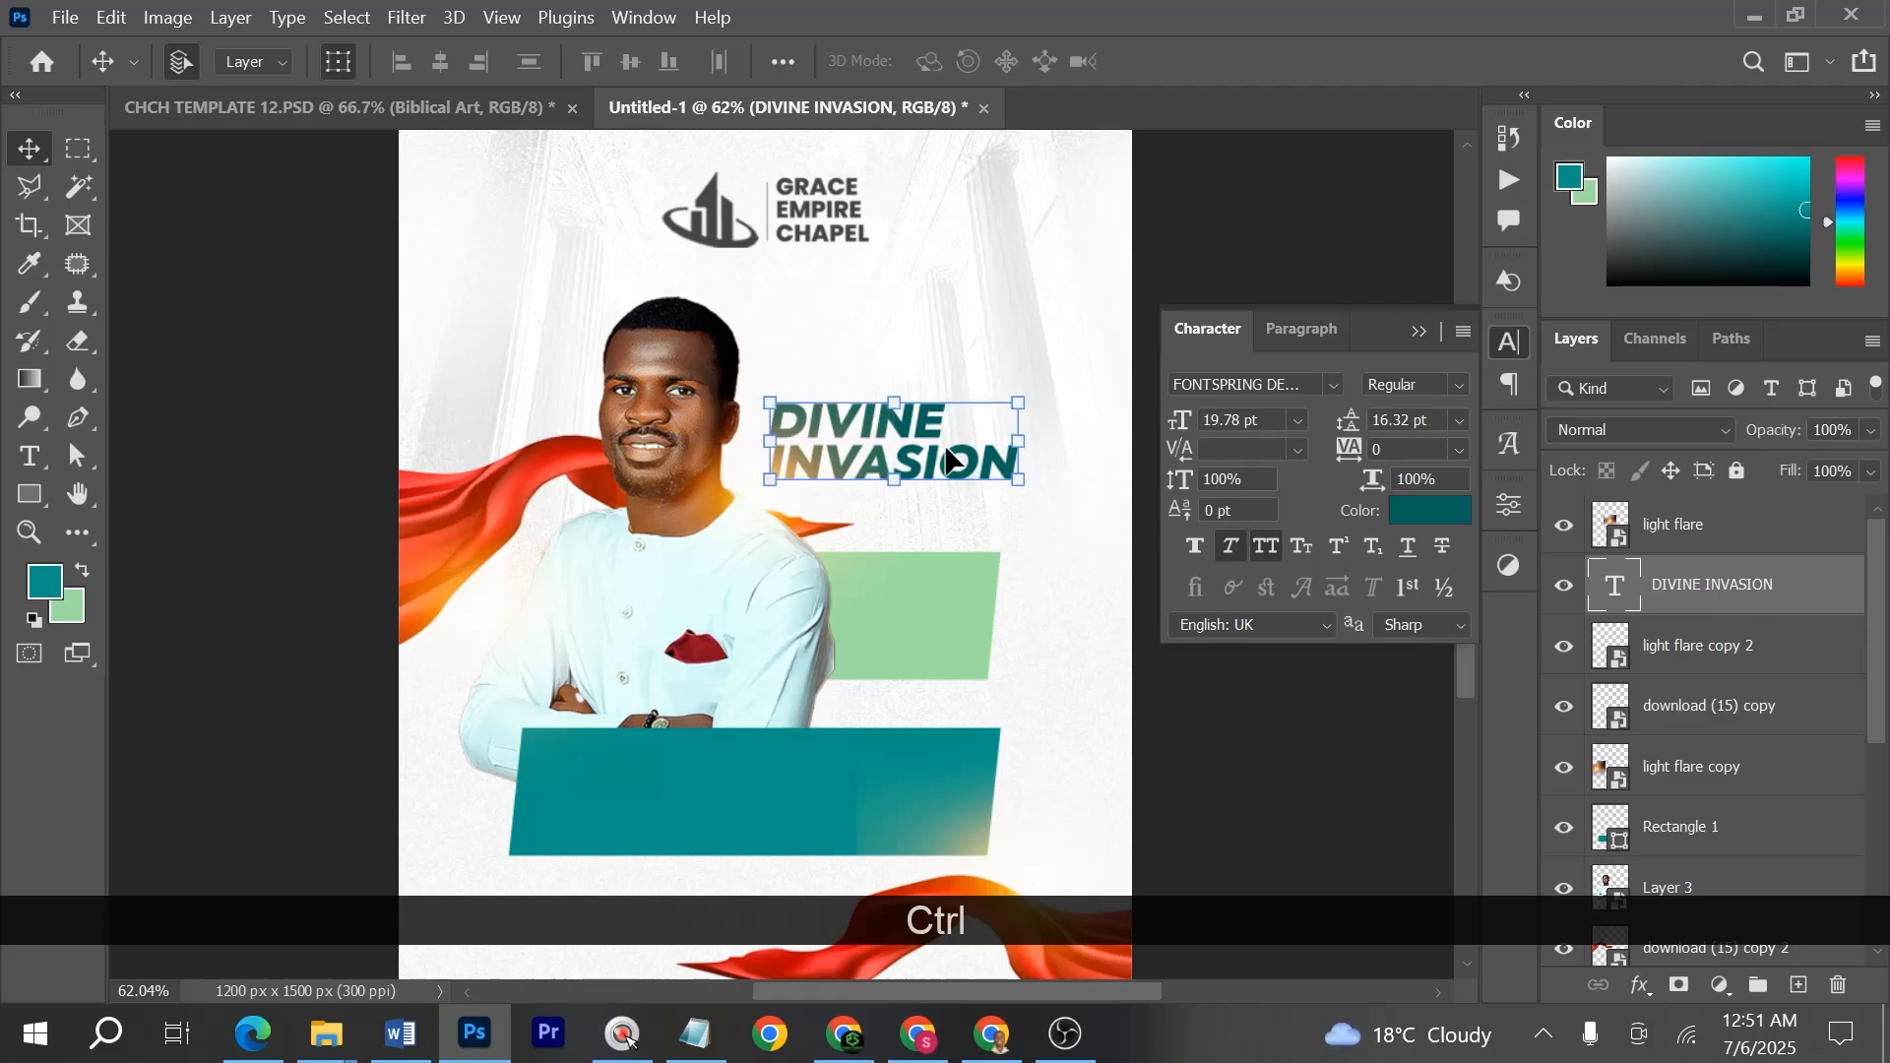
{"action": "left_click", "coordinate": [1267, 738]}
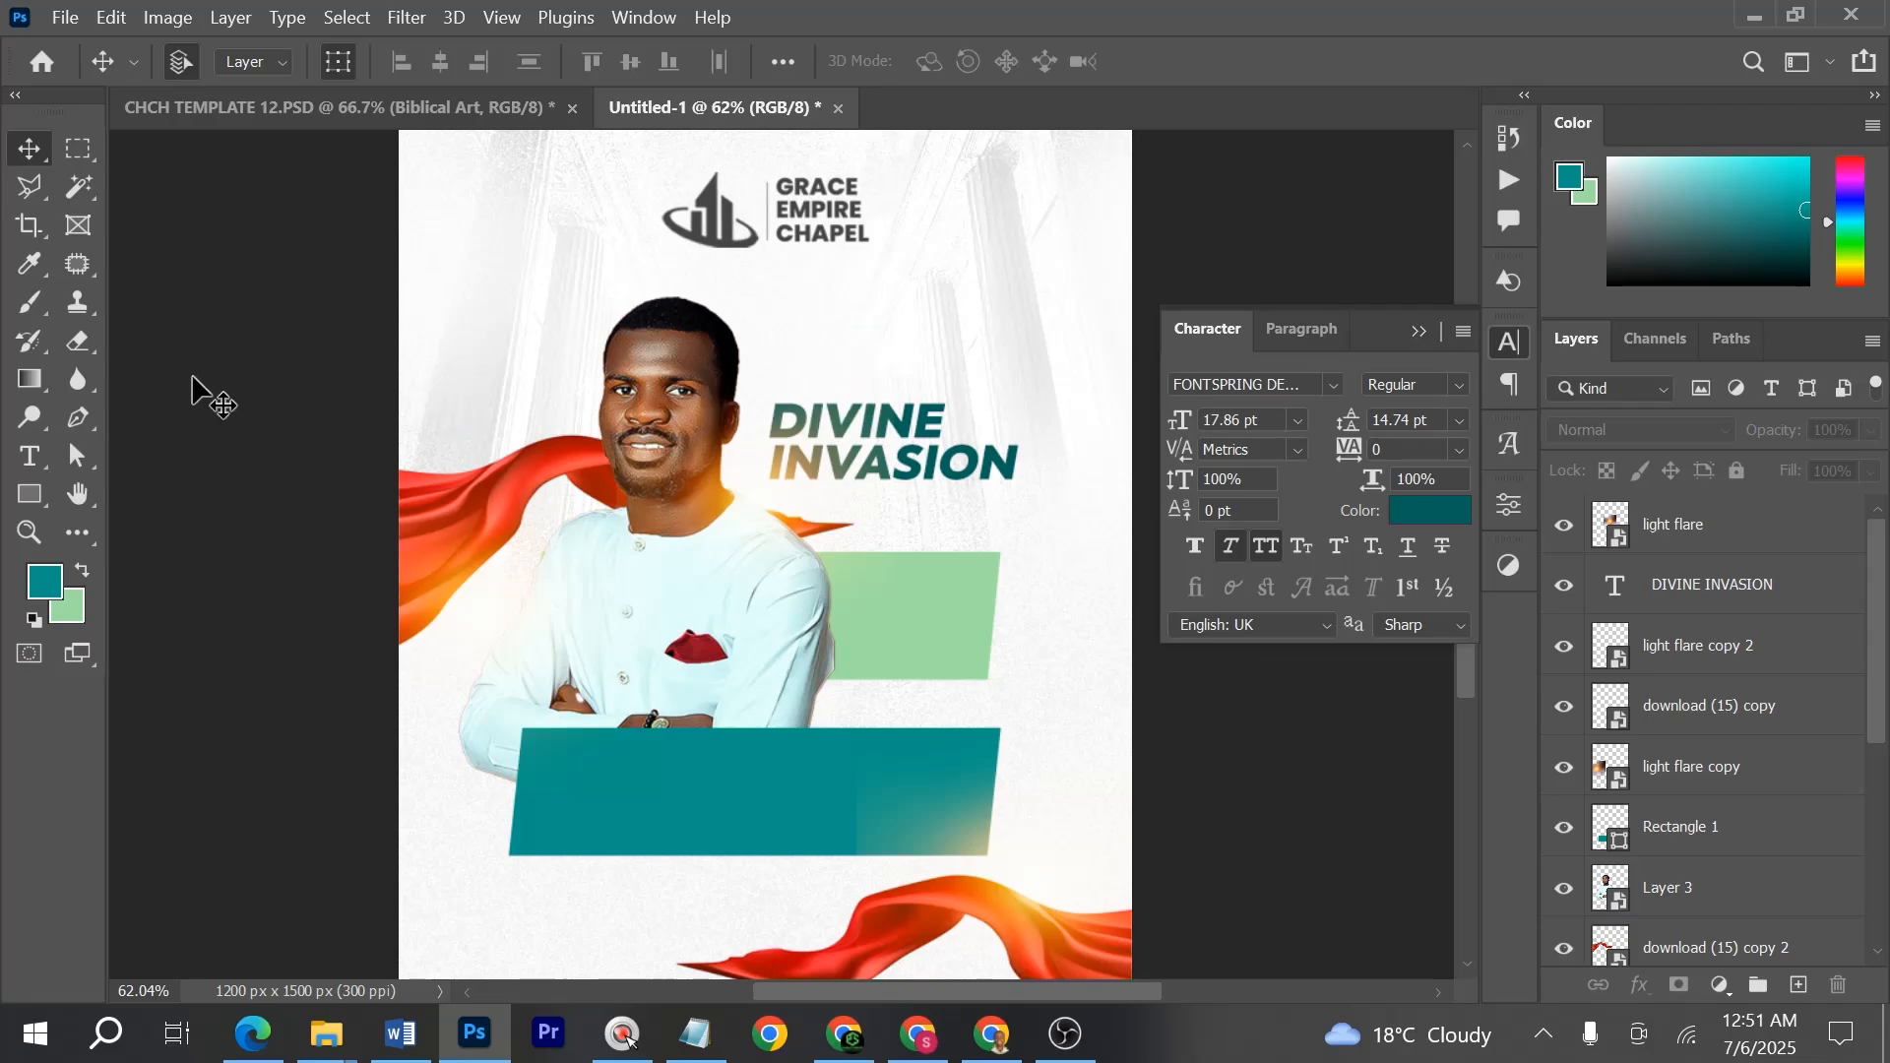
- Move the Grace Empire Chapel logo slightly up to make more room above the portrait's head
{"action": "key", "text": "t"}
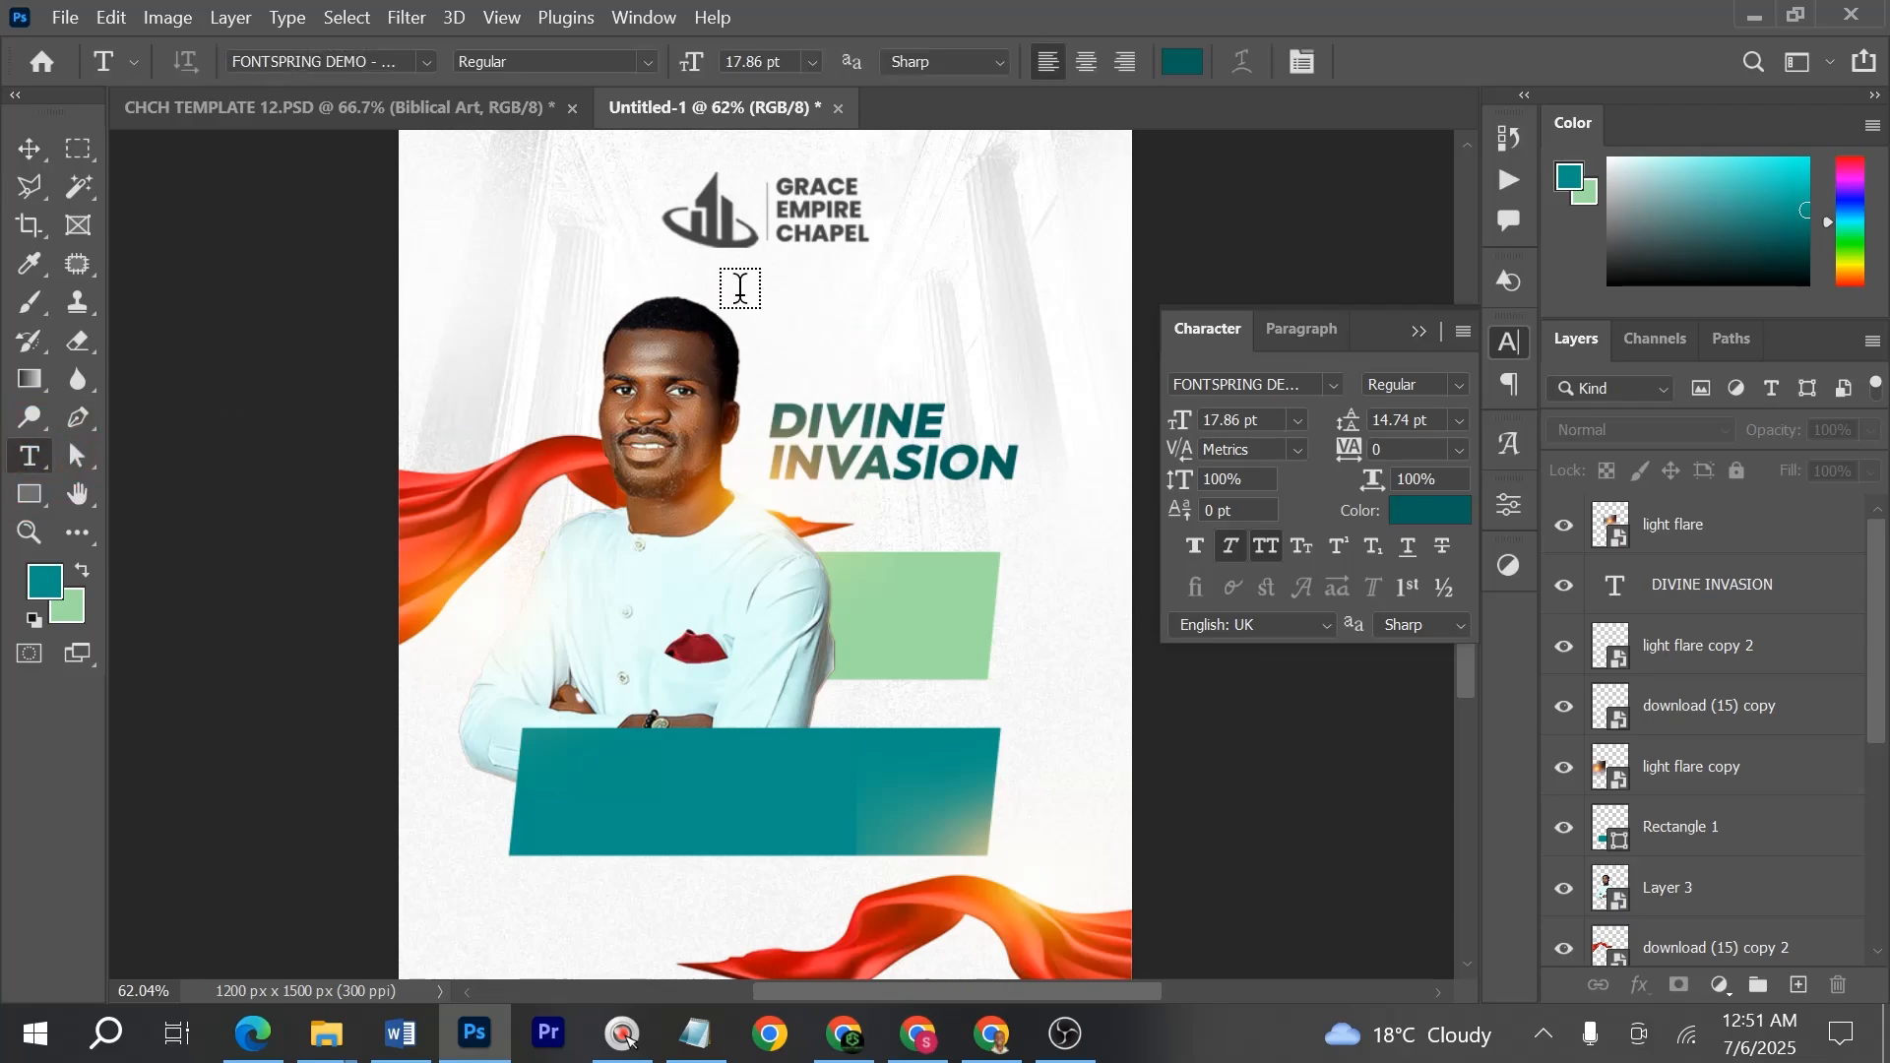
{"action": "scroll", "coordinate": [783, 296], "scroll_direction": "up", "scroll_amount": 1}
{"action": "scroll", "coordinate": [784, 295], "scroll_direction": "up", "scroll_amount": 1}
{"action": "key", "text": "v"}
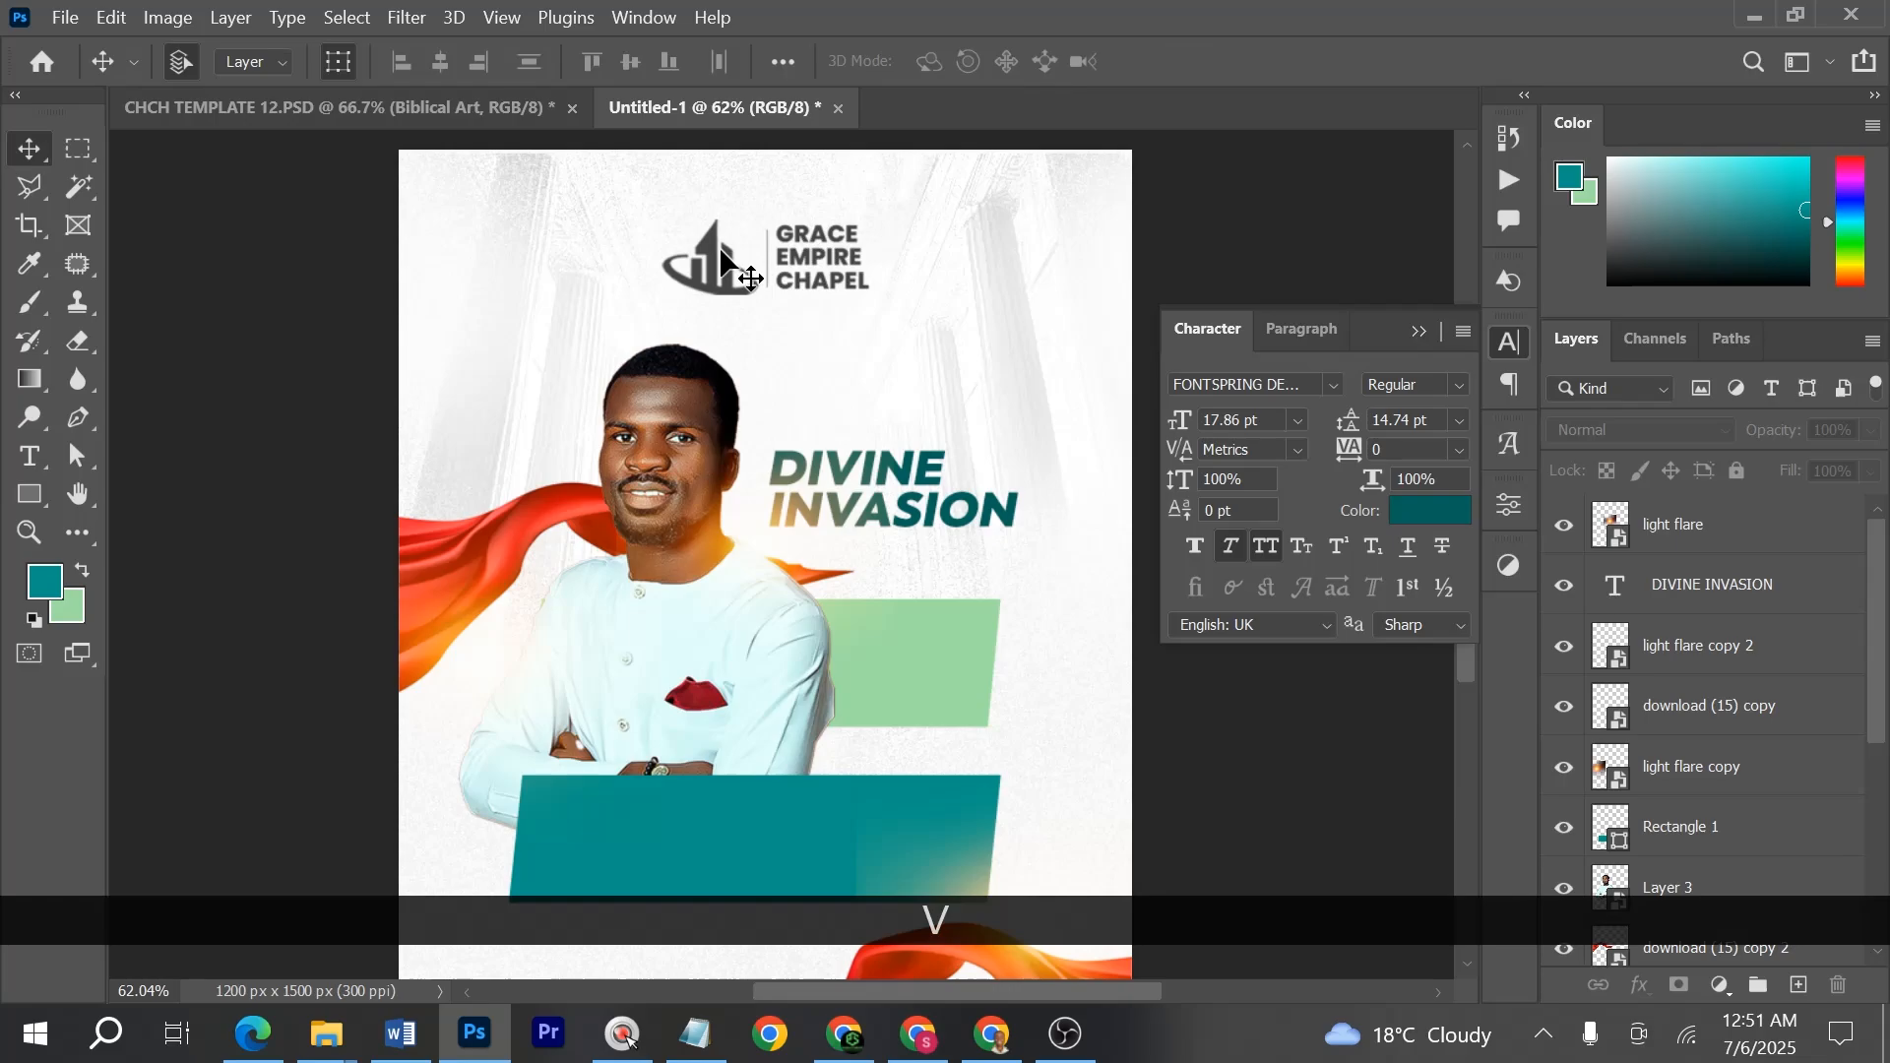
{"action": "left_click", "coordinate": [717, 248]}
{"action": "left_click_drag", "start_coordinate": [719, 248], "coordinate": [719, 228]}
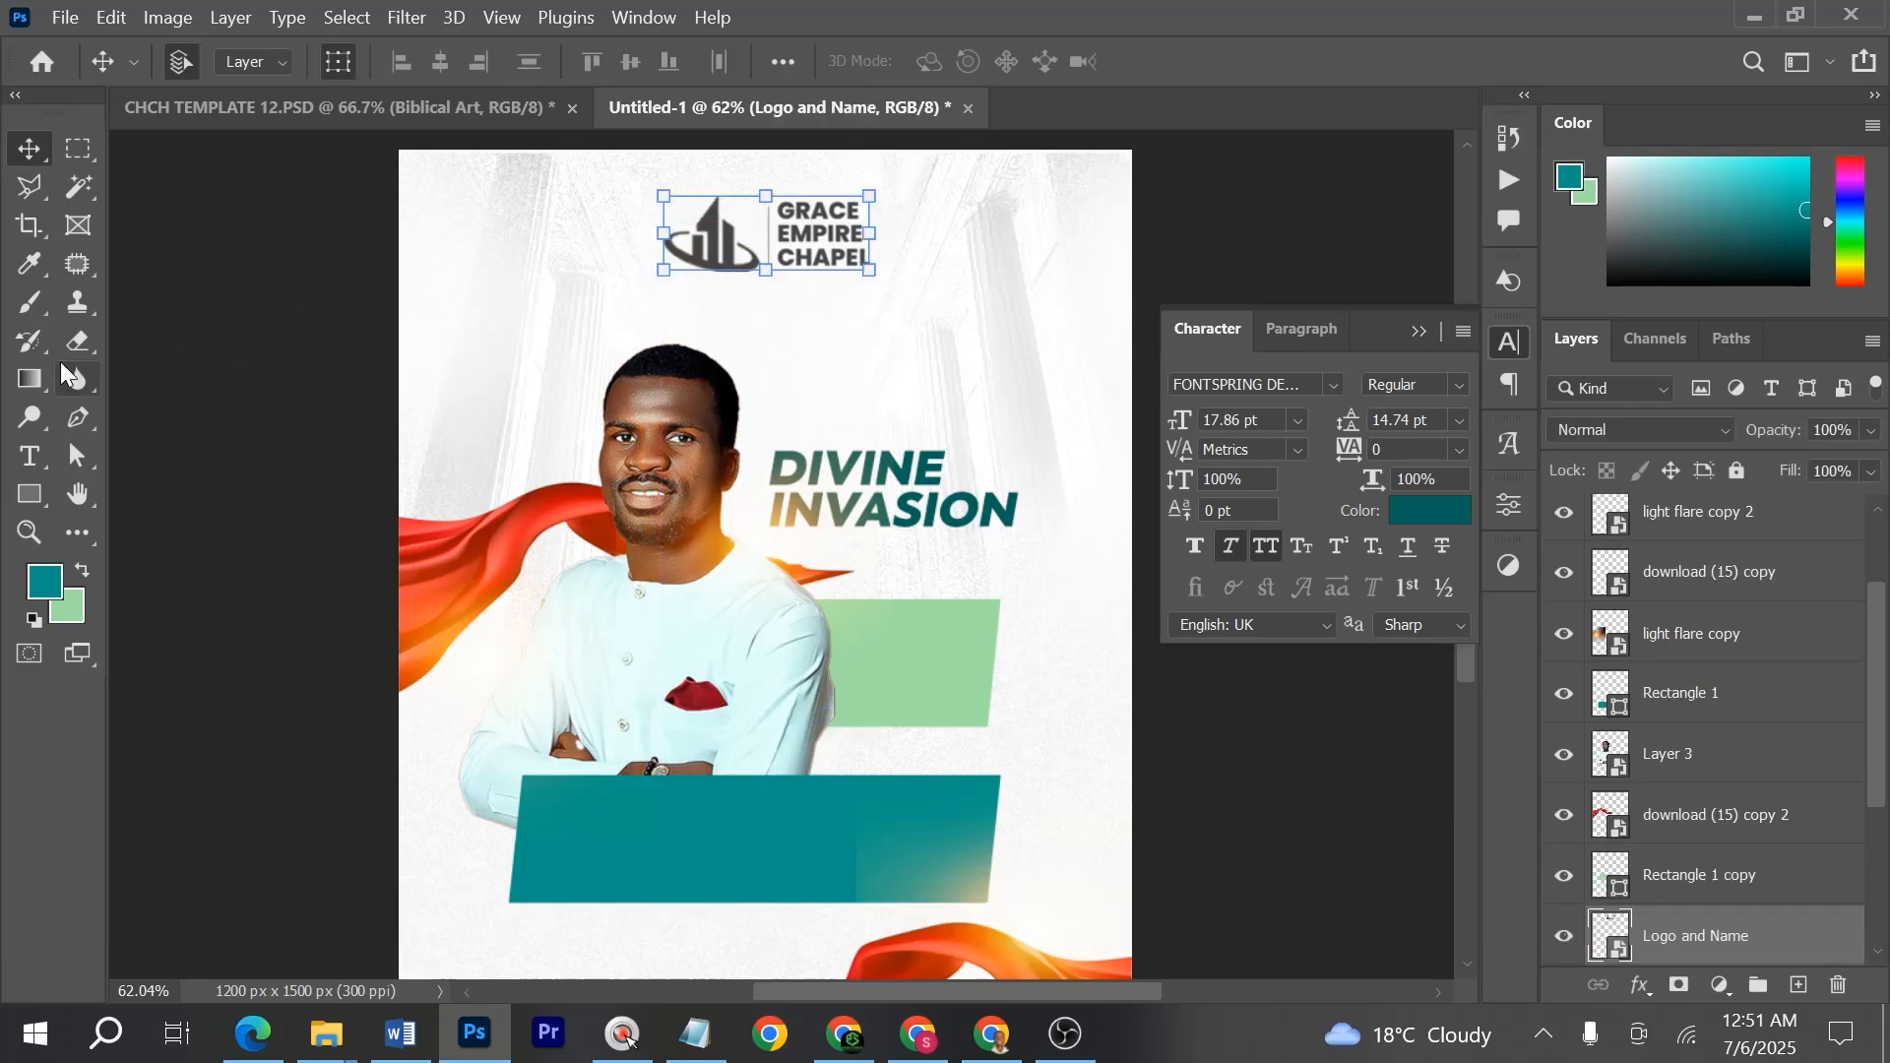
- Add the text PRESENTS just below the church logo in Nexa Extra Light at 12 pt
{"action": "left_click", "coordinate": [32, 454]}
{"action": "left_click", "coordinate": [686, 315]}
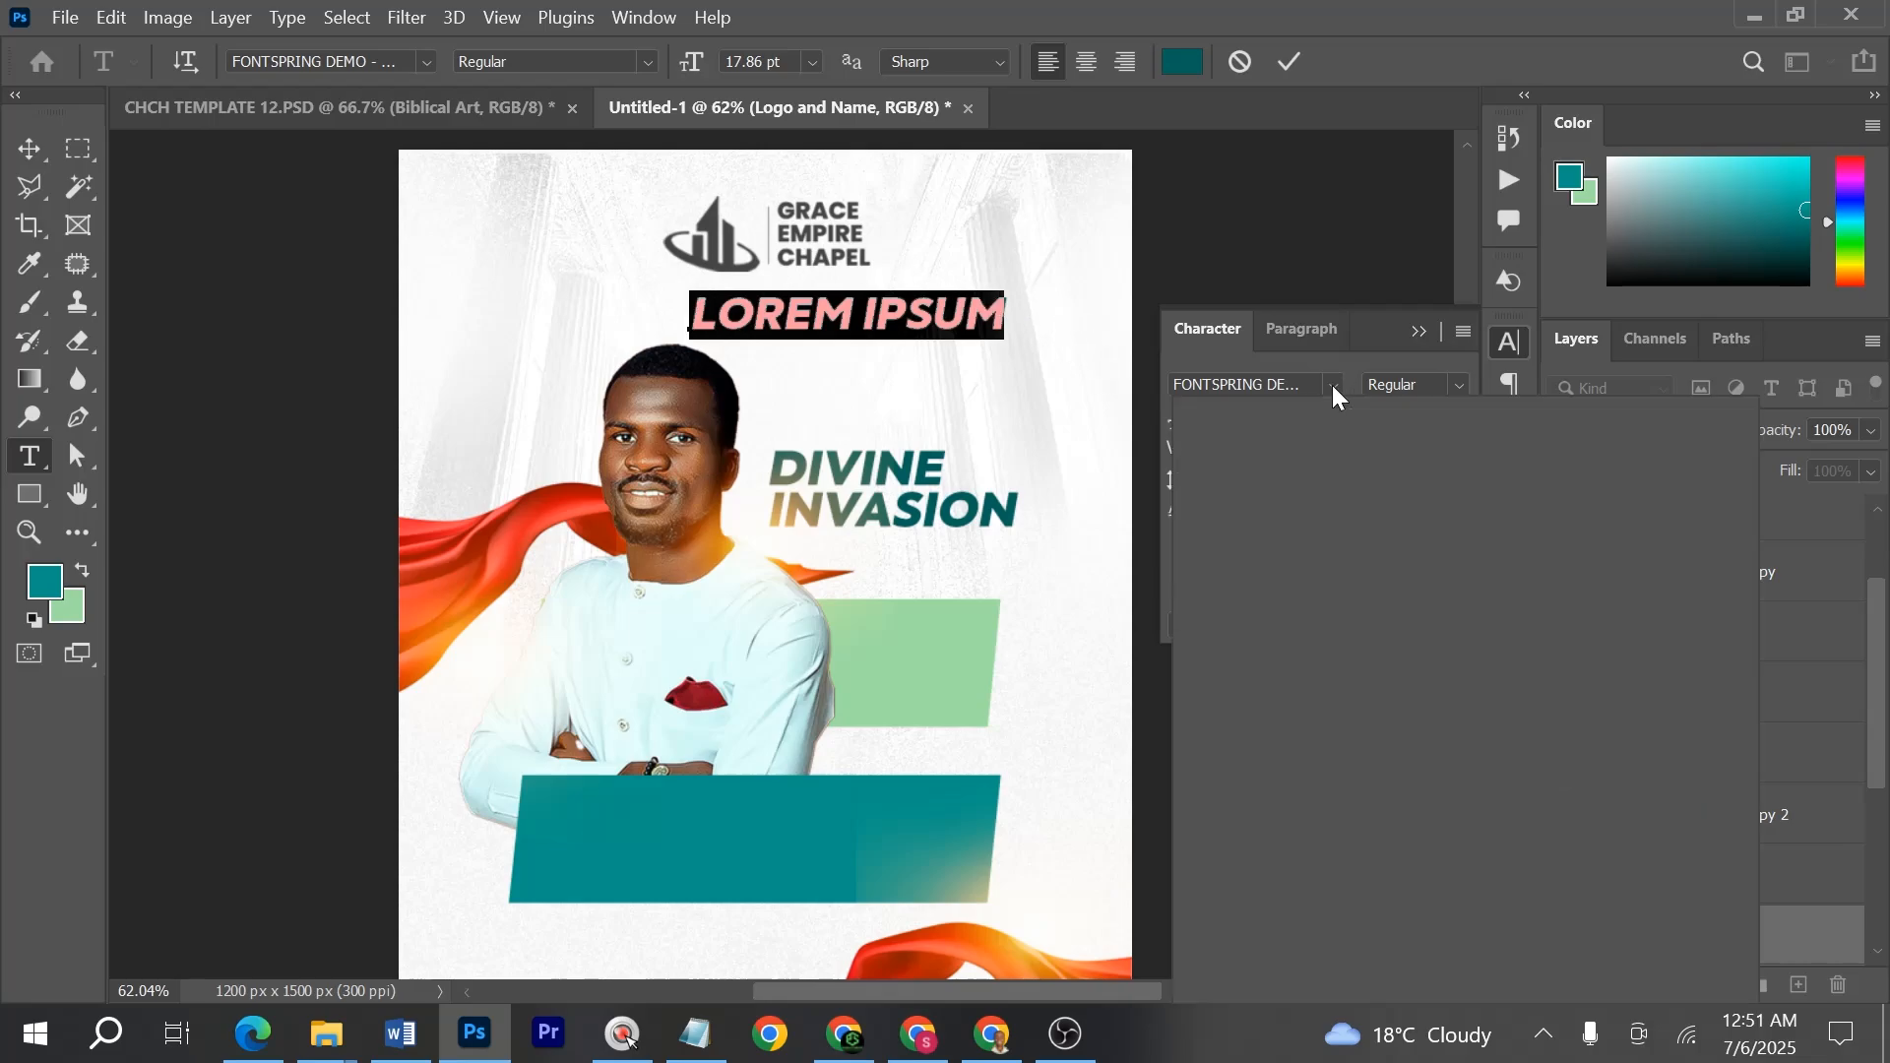
{"action": "left_click", "coordinate": [1331, 385]}
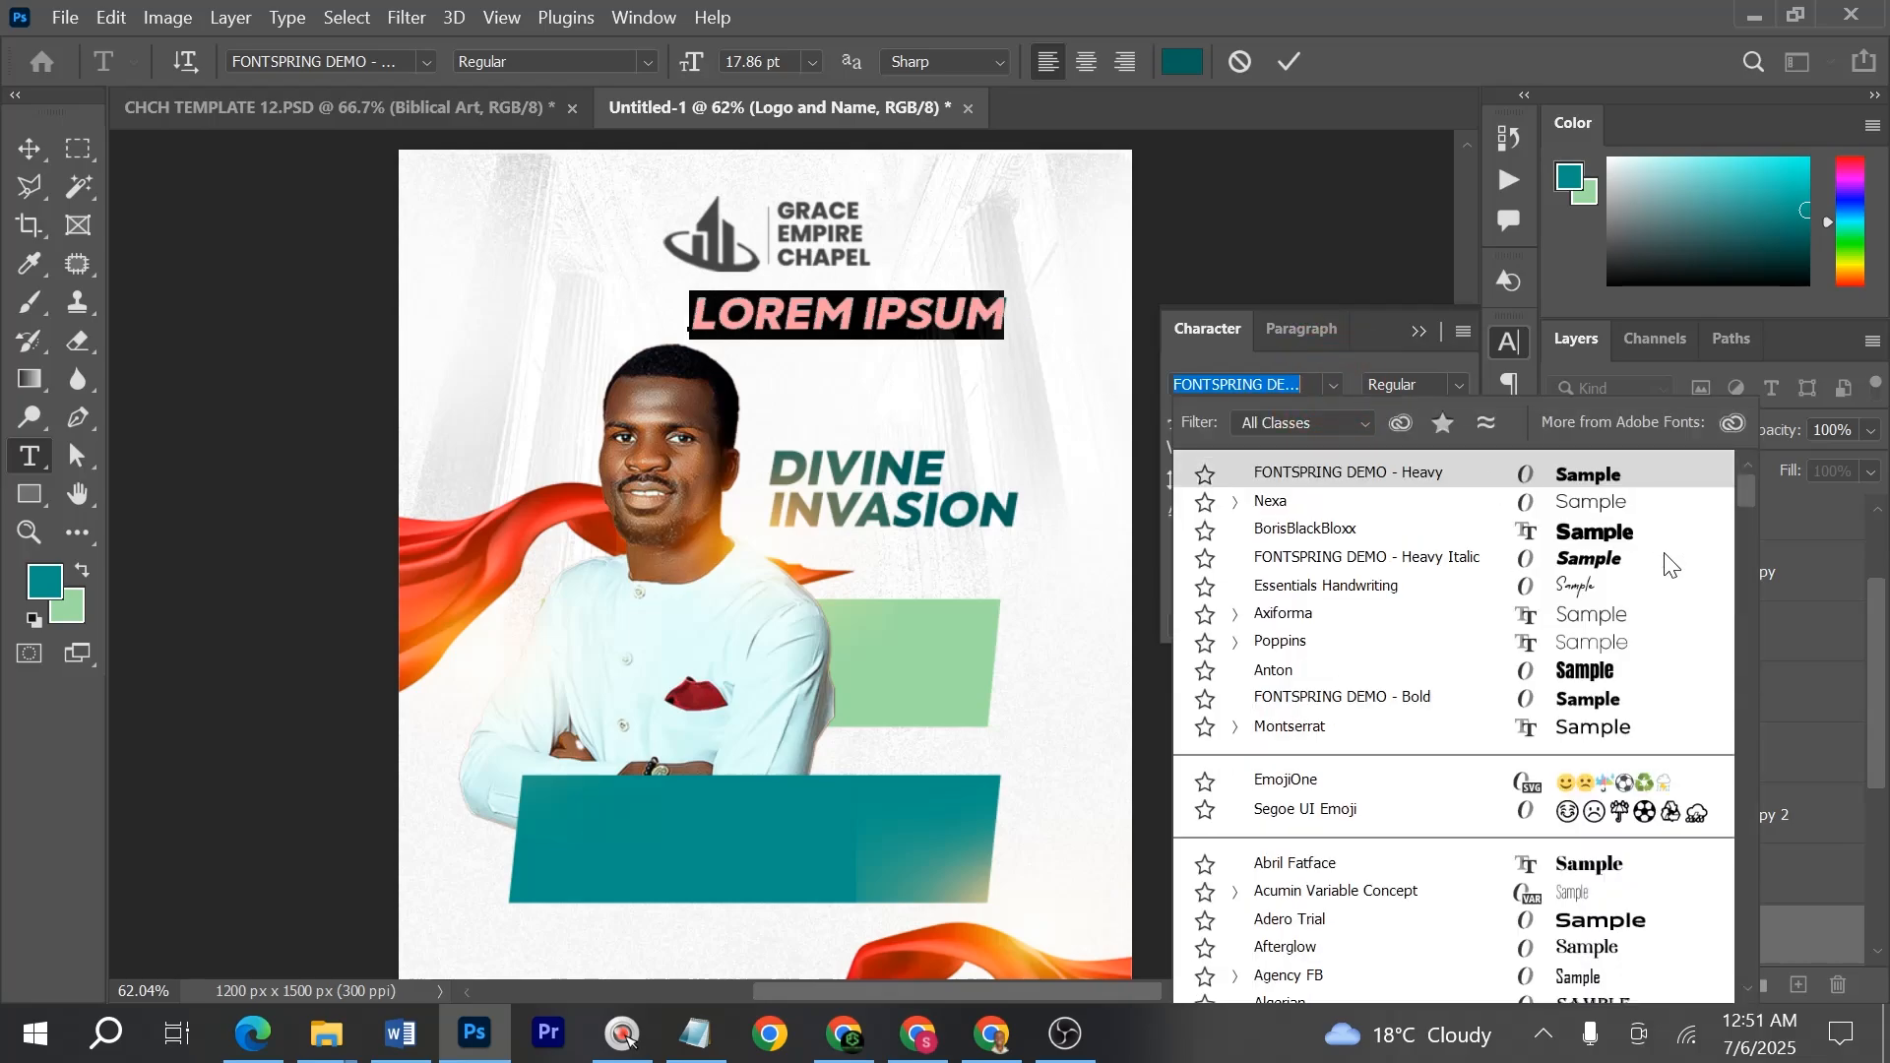
{"action": "left_click", "coordinate": [1577, 501]}
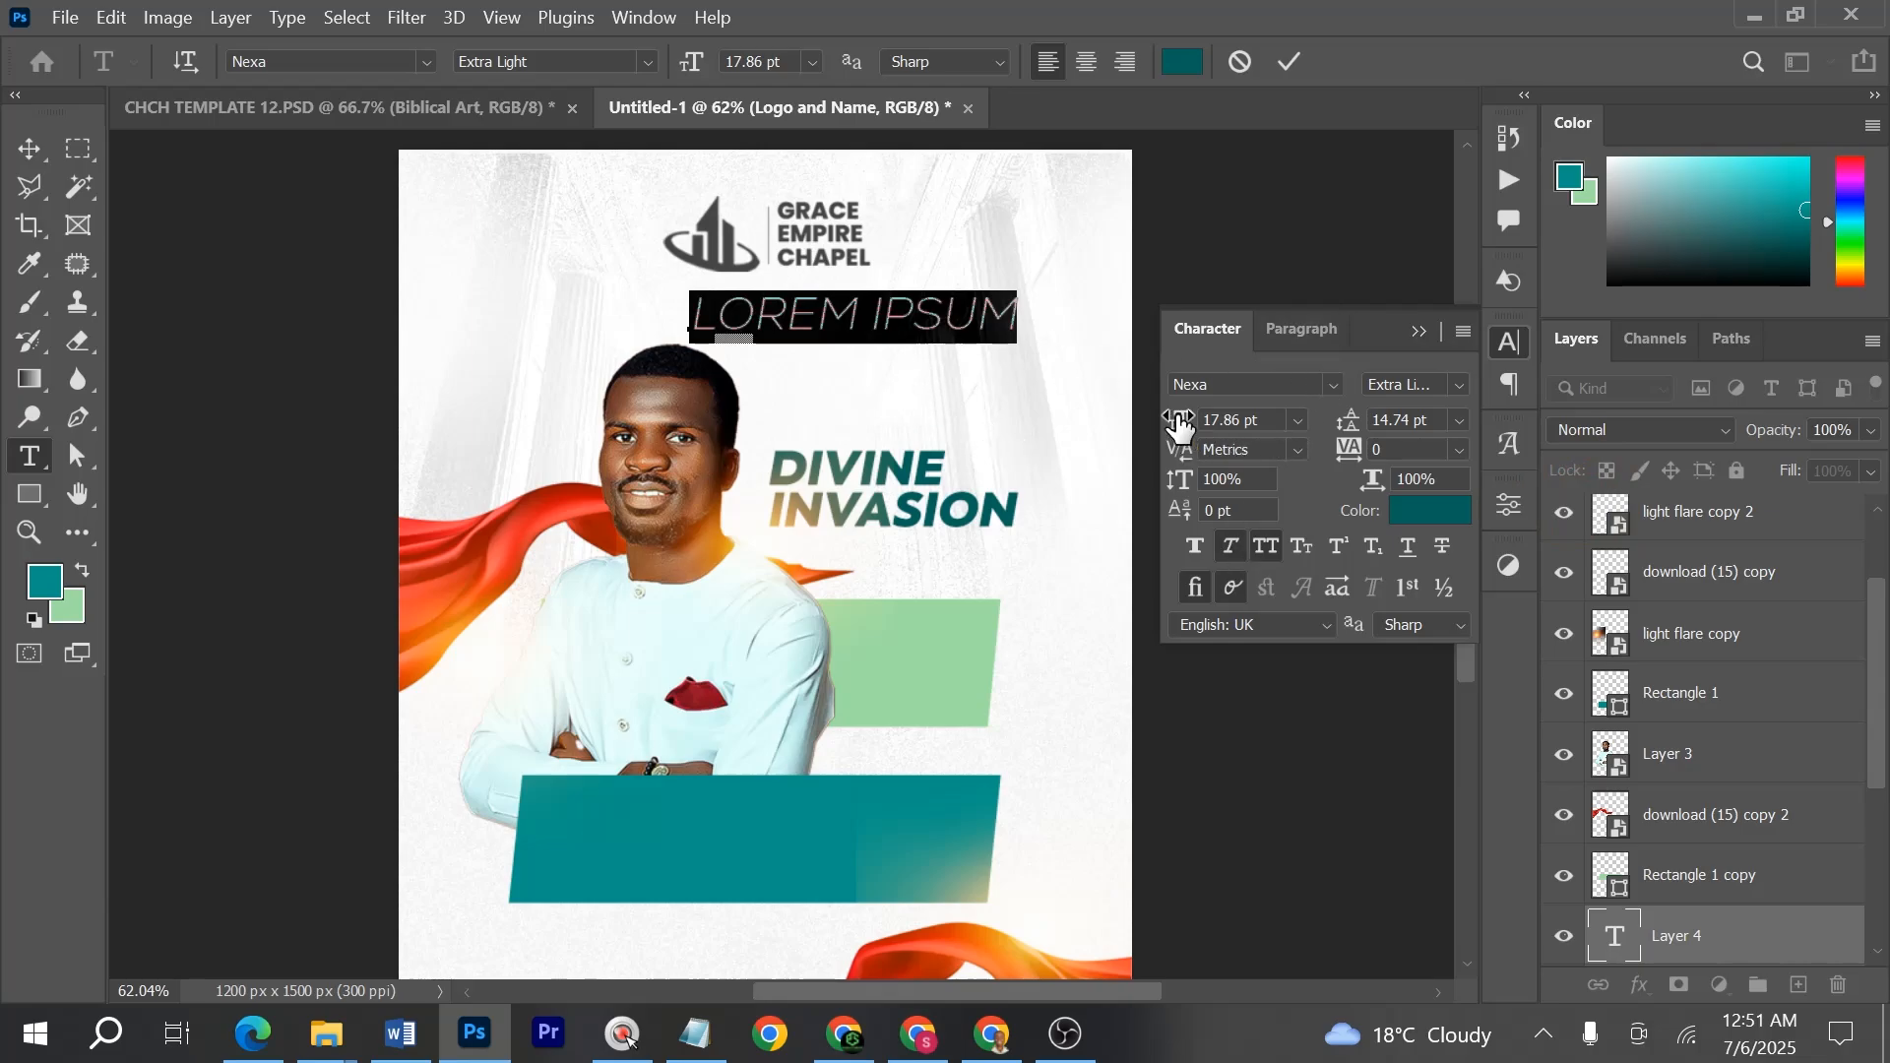
{"action": "left_click_drag", "start_coordinate": [1181, 424], "coordinate": [1169, 425]}
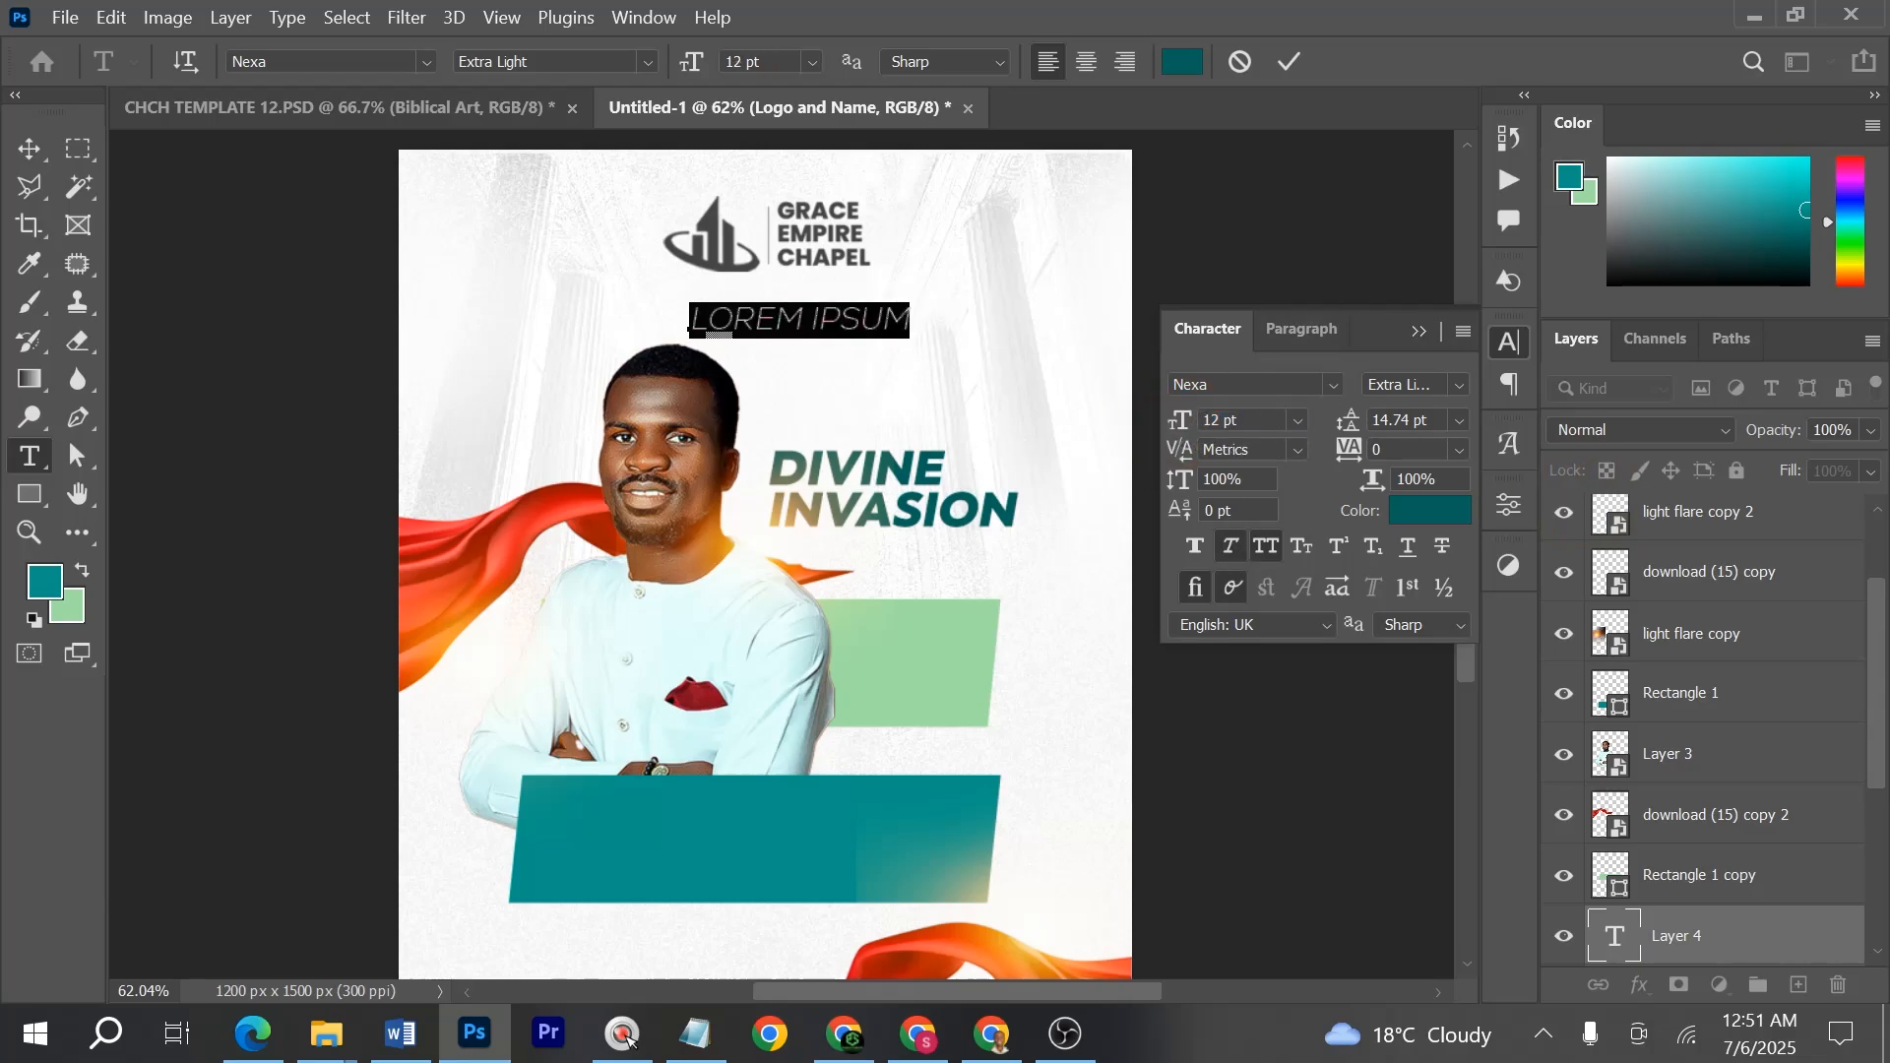
{"action": "key", "text": "Caps_Lock"}
{"action": "type", "text": "PRESE"}
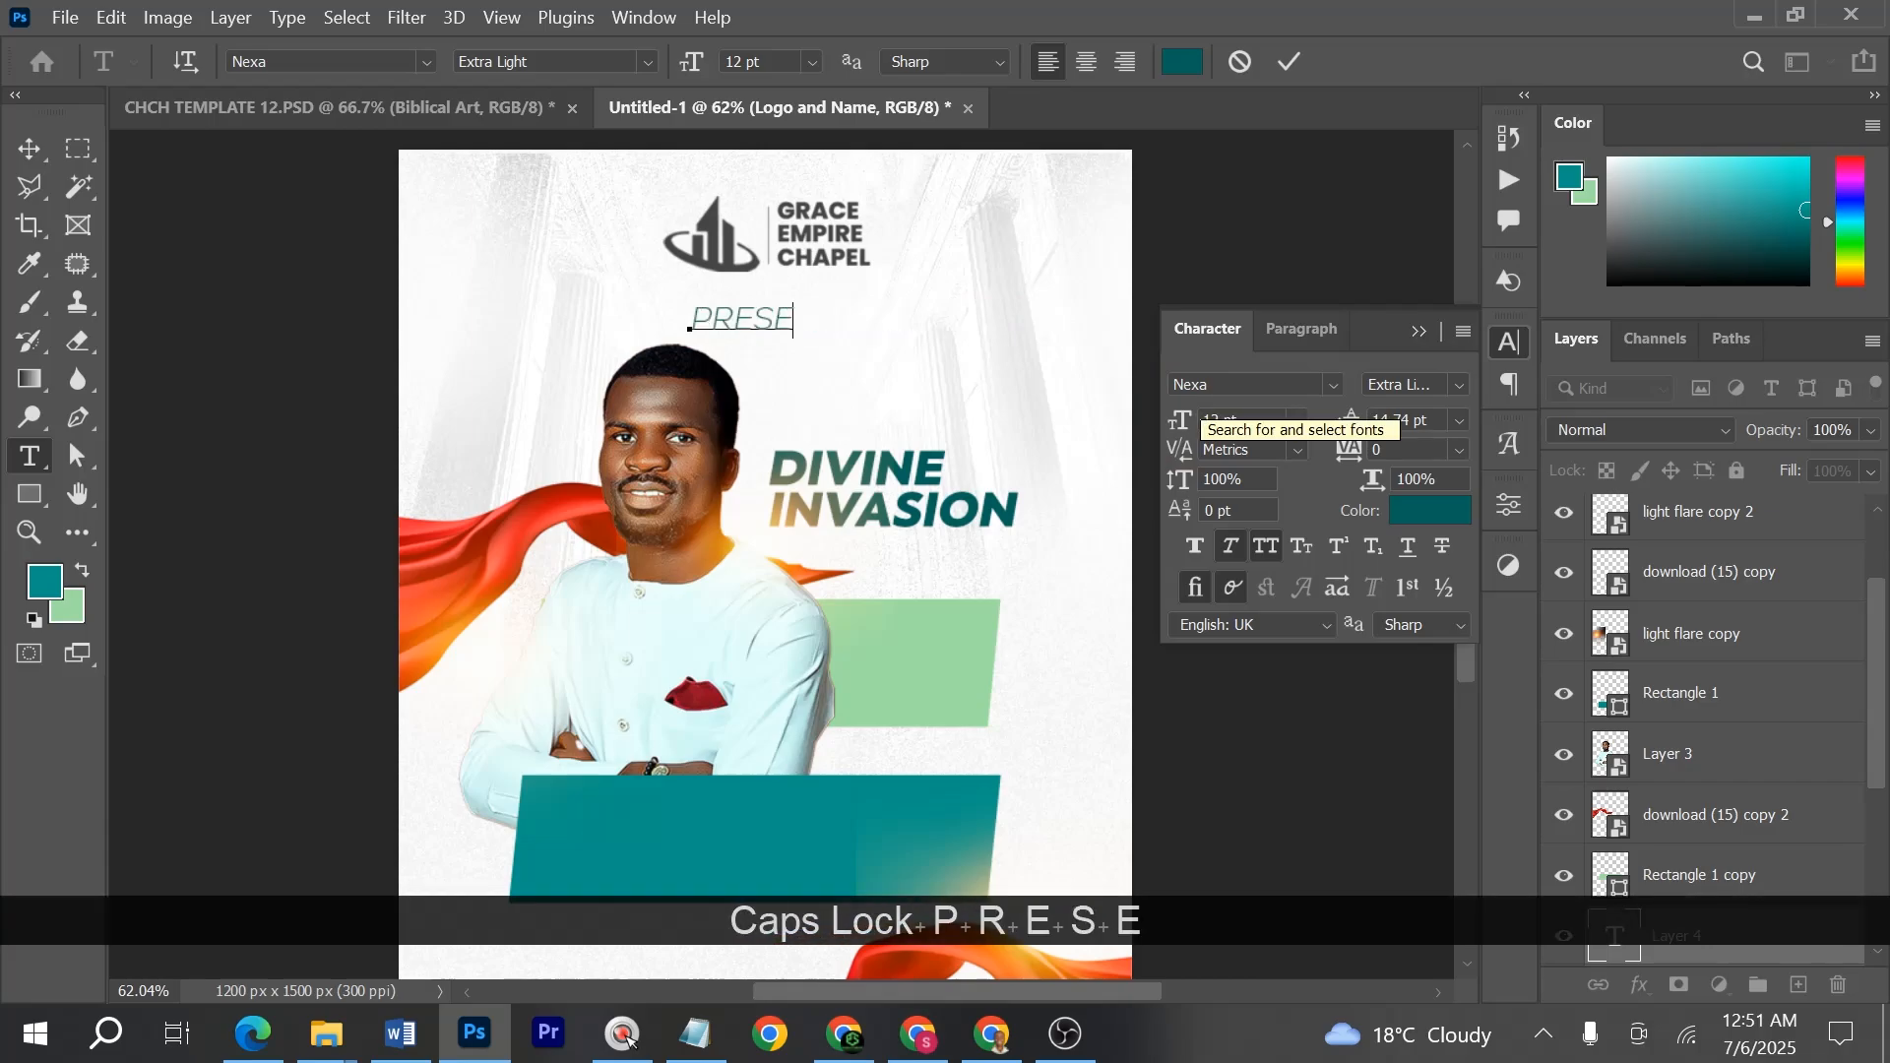
{"action": "type", "text": "NT"}
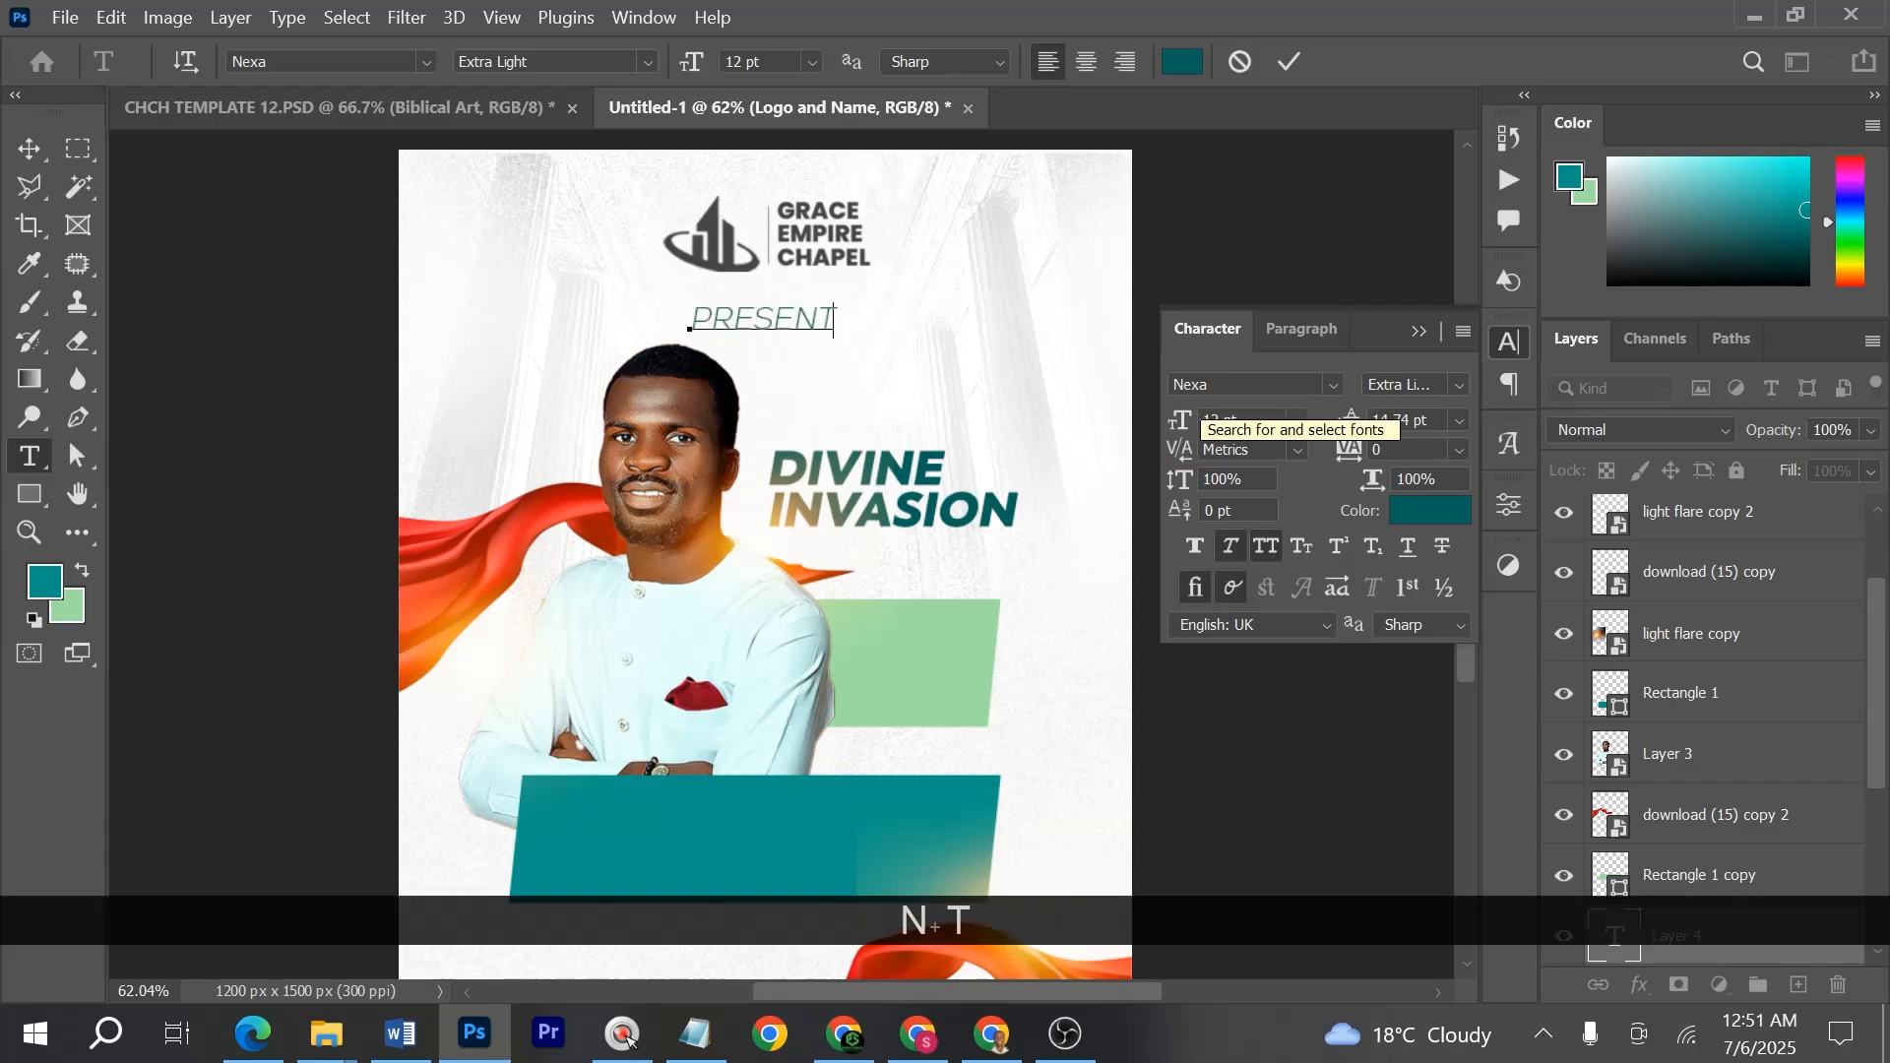
{"action": "type", "text": "S"}
- Colour the PRESENTS text black and scale it down around its centre to 9.4 pt
{"action": "key", "text": "ctrl+a"}
{"action": "left_click", "coordinate": [1183, 65]}
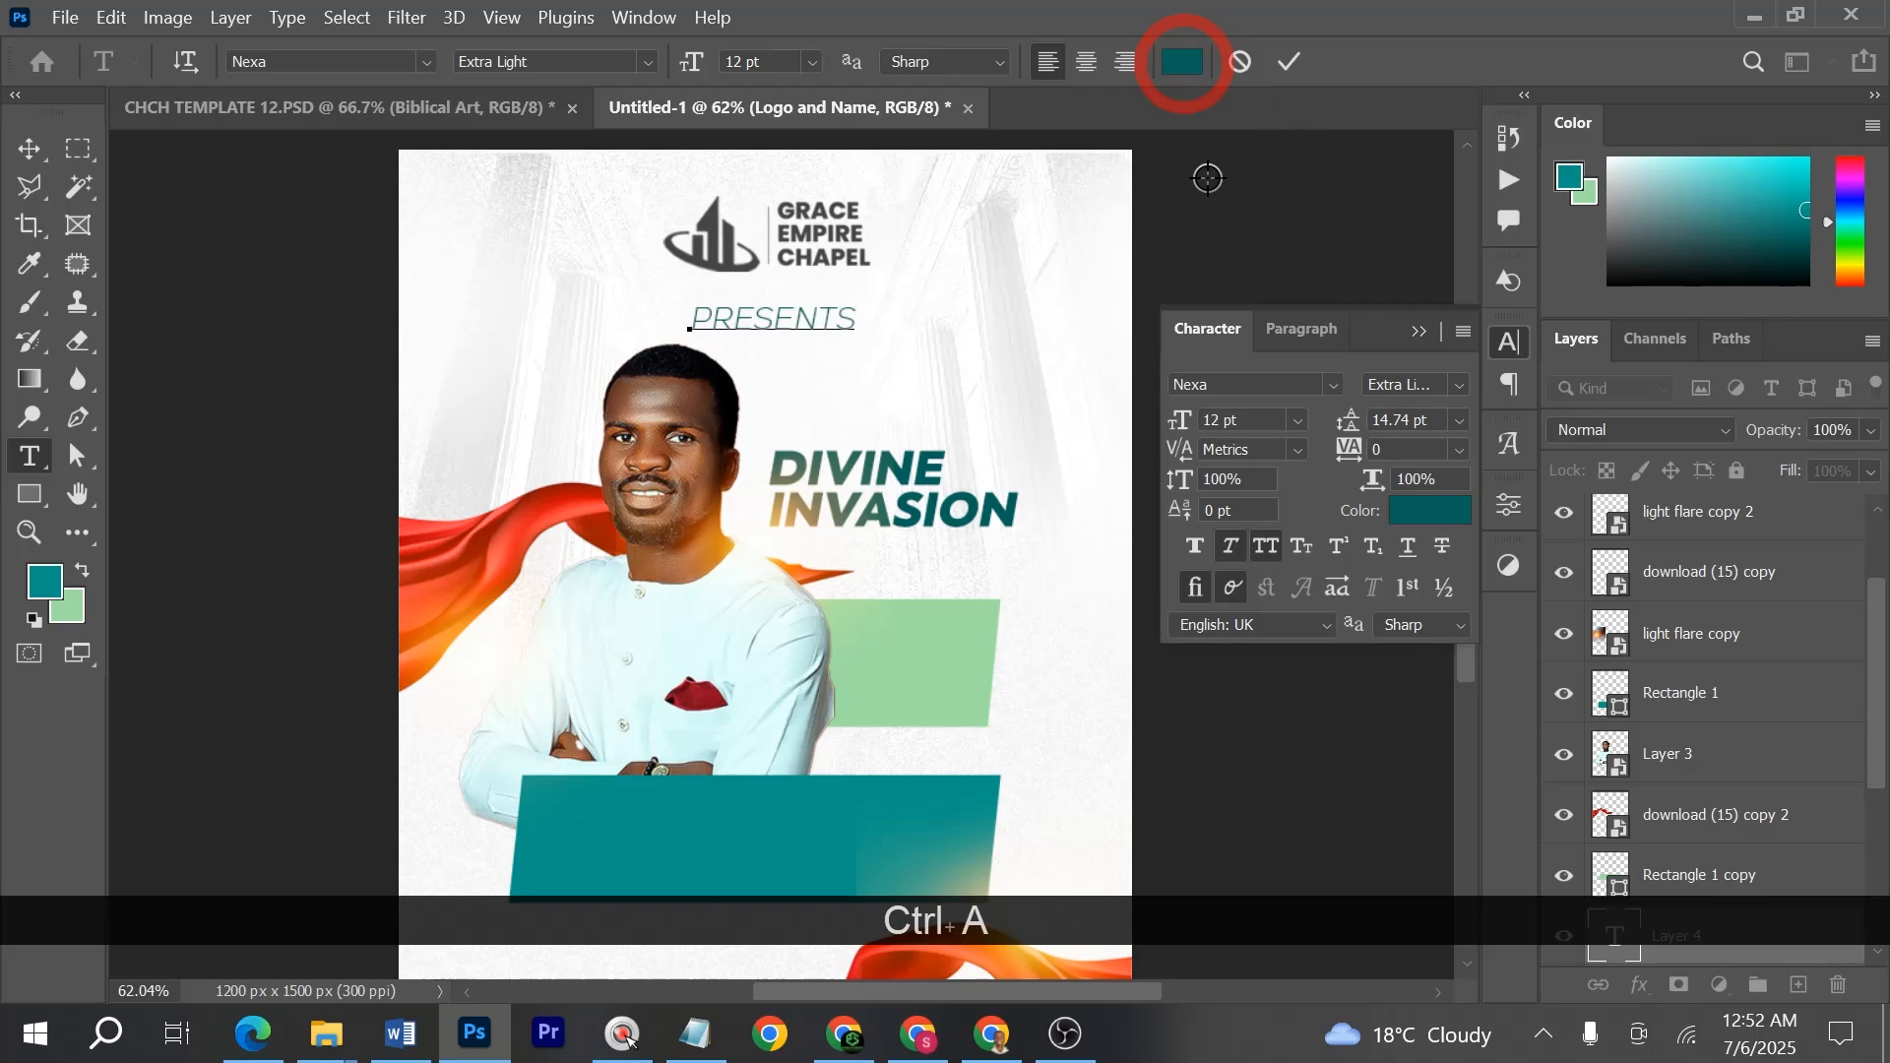
{"action": "left_click_drag", "start_coordinate": [1242, 425], "coordinate": [1077, 730]}
{"action": "left_click", "coordinate": [1771, 289]}
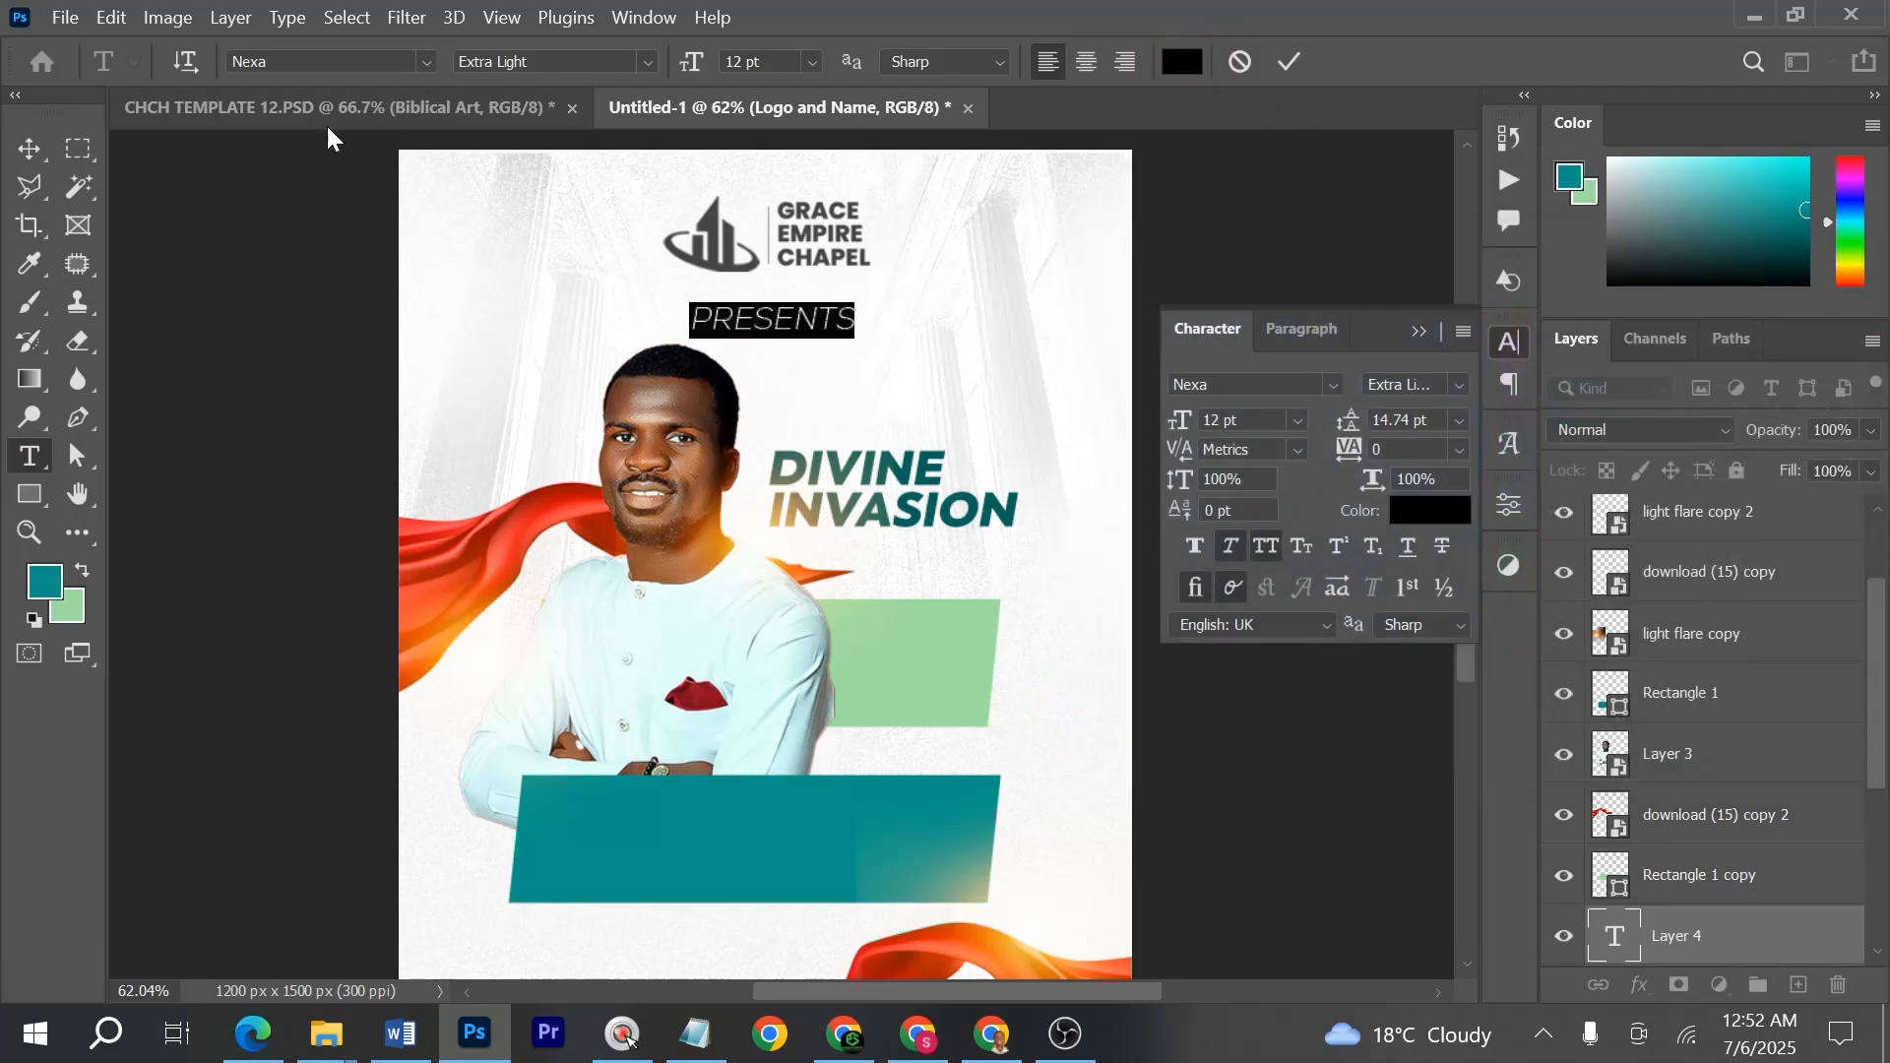
{"action": "left_click", "coordinate": [29, 146]}
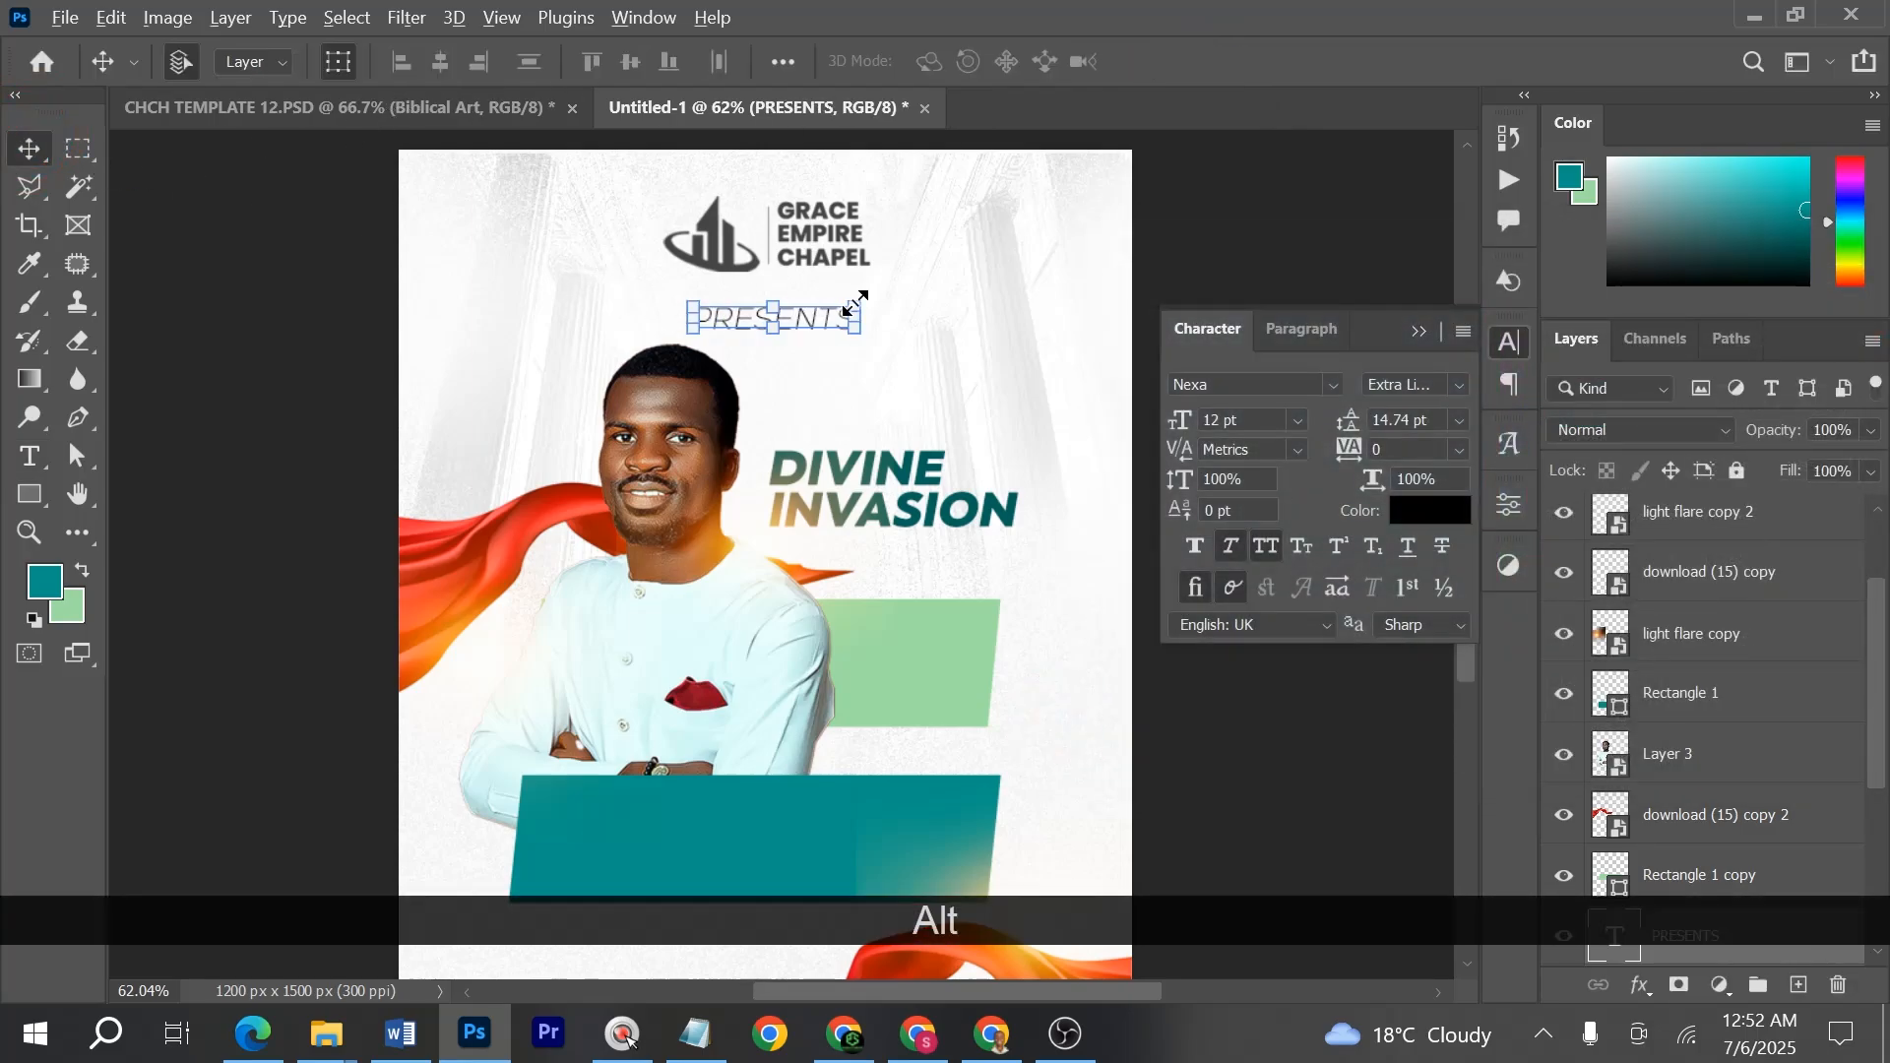
{"action": "left_click_drag", "start_coordinate": [855, 302], "coordinate": [793, 310]}
{"action": "key", "text": "Return"}
- Switch to the Notepad notes and copy the line with the speaker's name
{"action": "scroll", "coordinate": [803, 630], "scroll_direction": "down", "scroll_amount": 3}
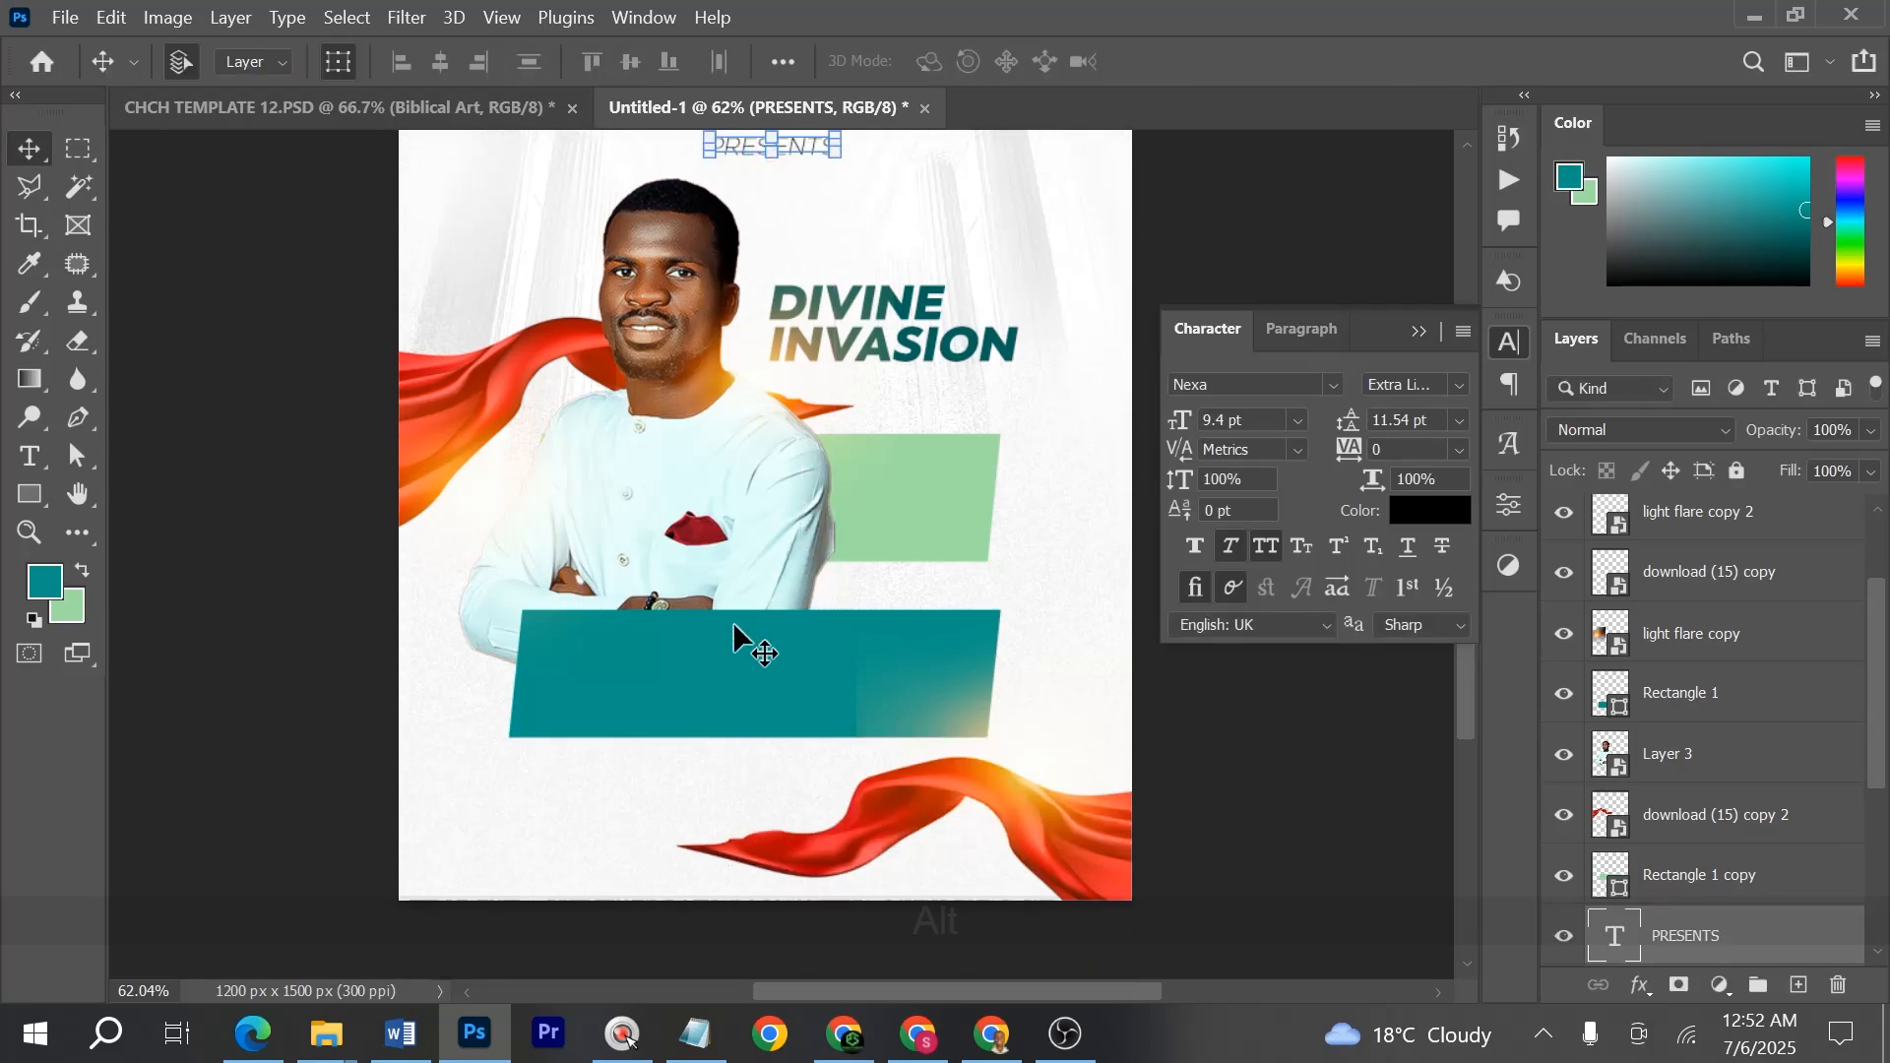
{"action": "key", "text": "alt+Tab"}
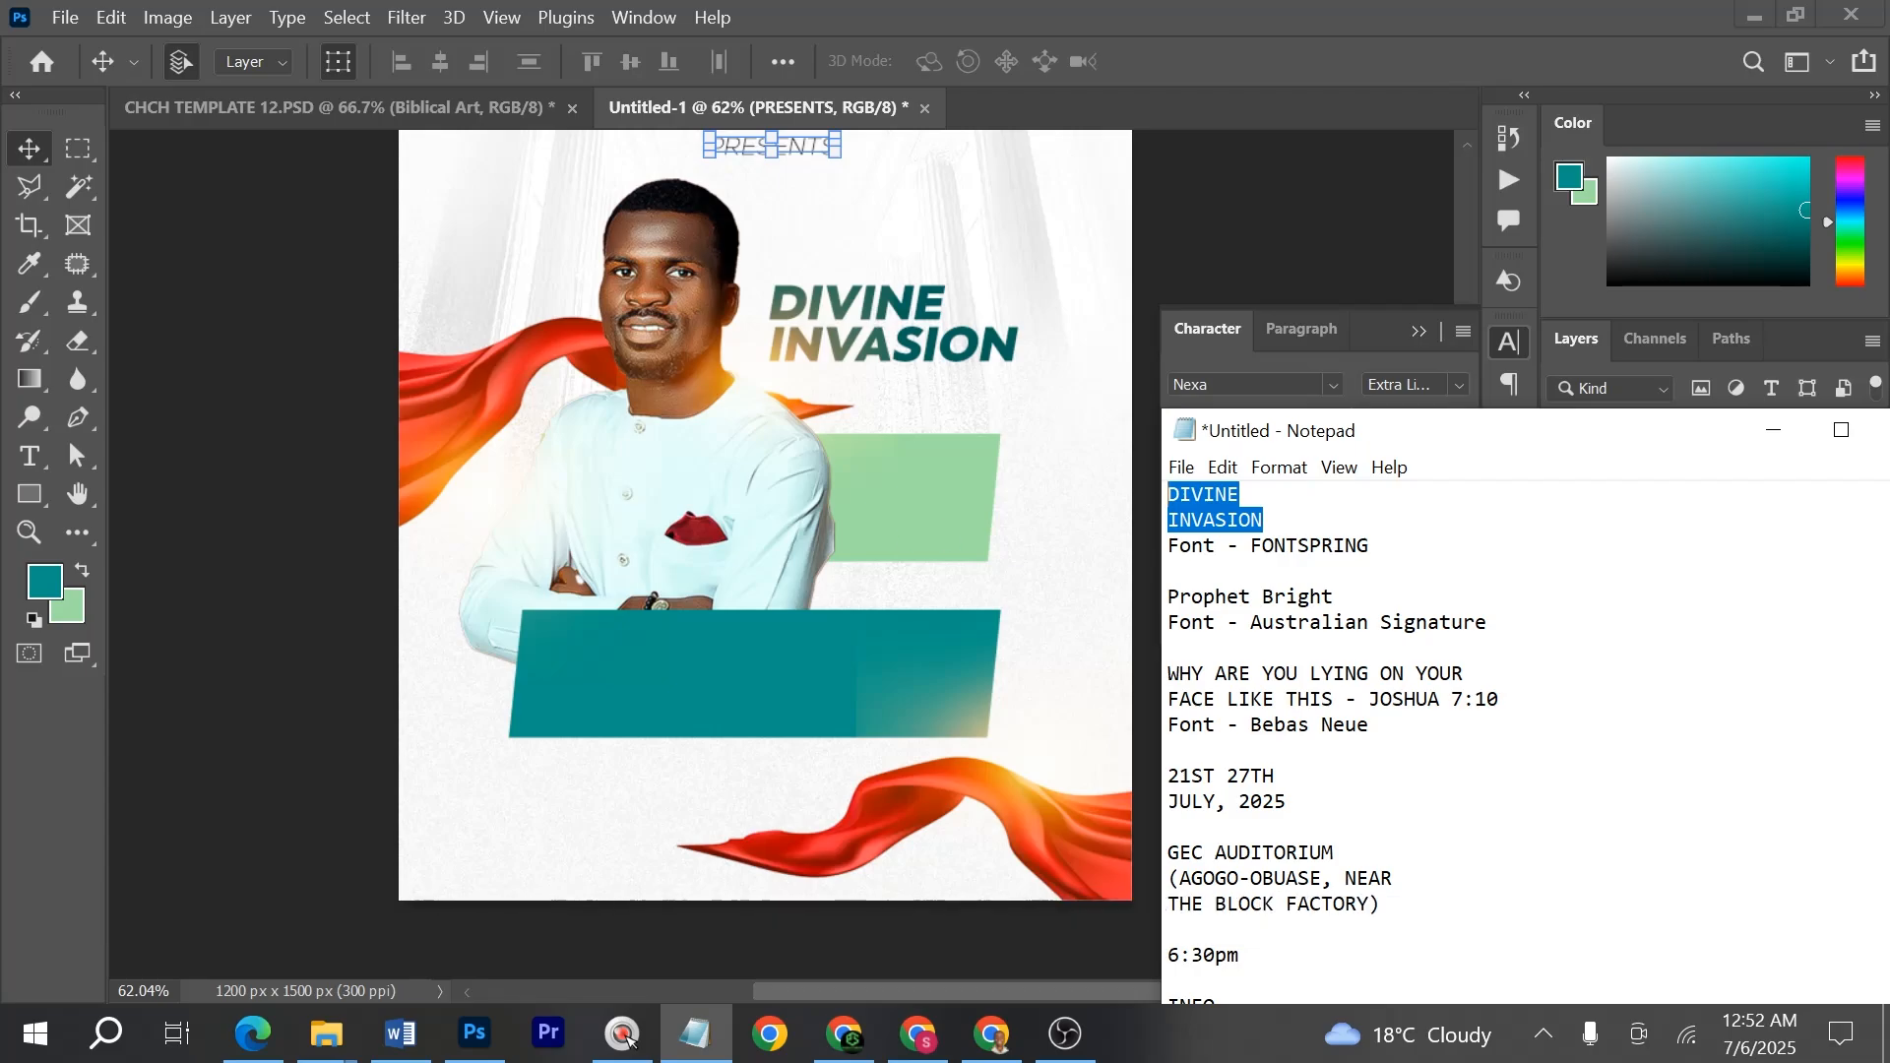
{"action": "key", "text": "Down"}
{"action": "key", "text": "Down"}
{"action": "key", "text": "Down"}
{"action": "key", "text": "Home"}
{"action": "key", "text": "shift+End"}
{"action": "key", "text": "ctrl+c"}
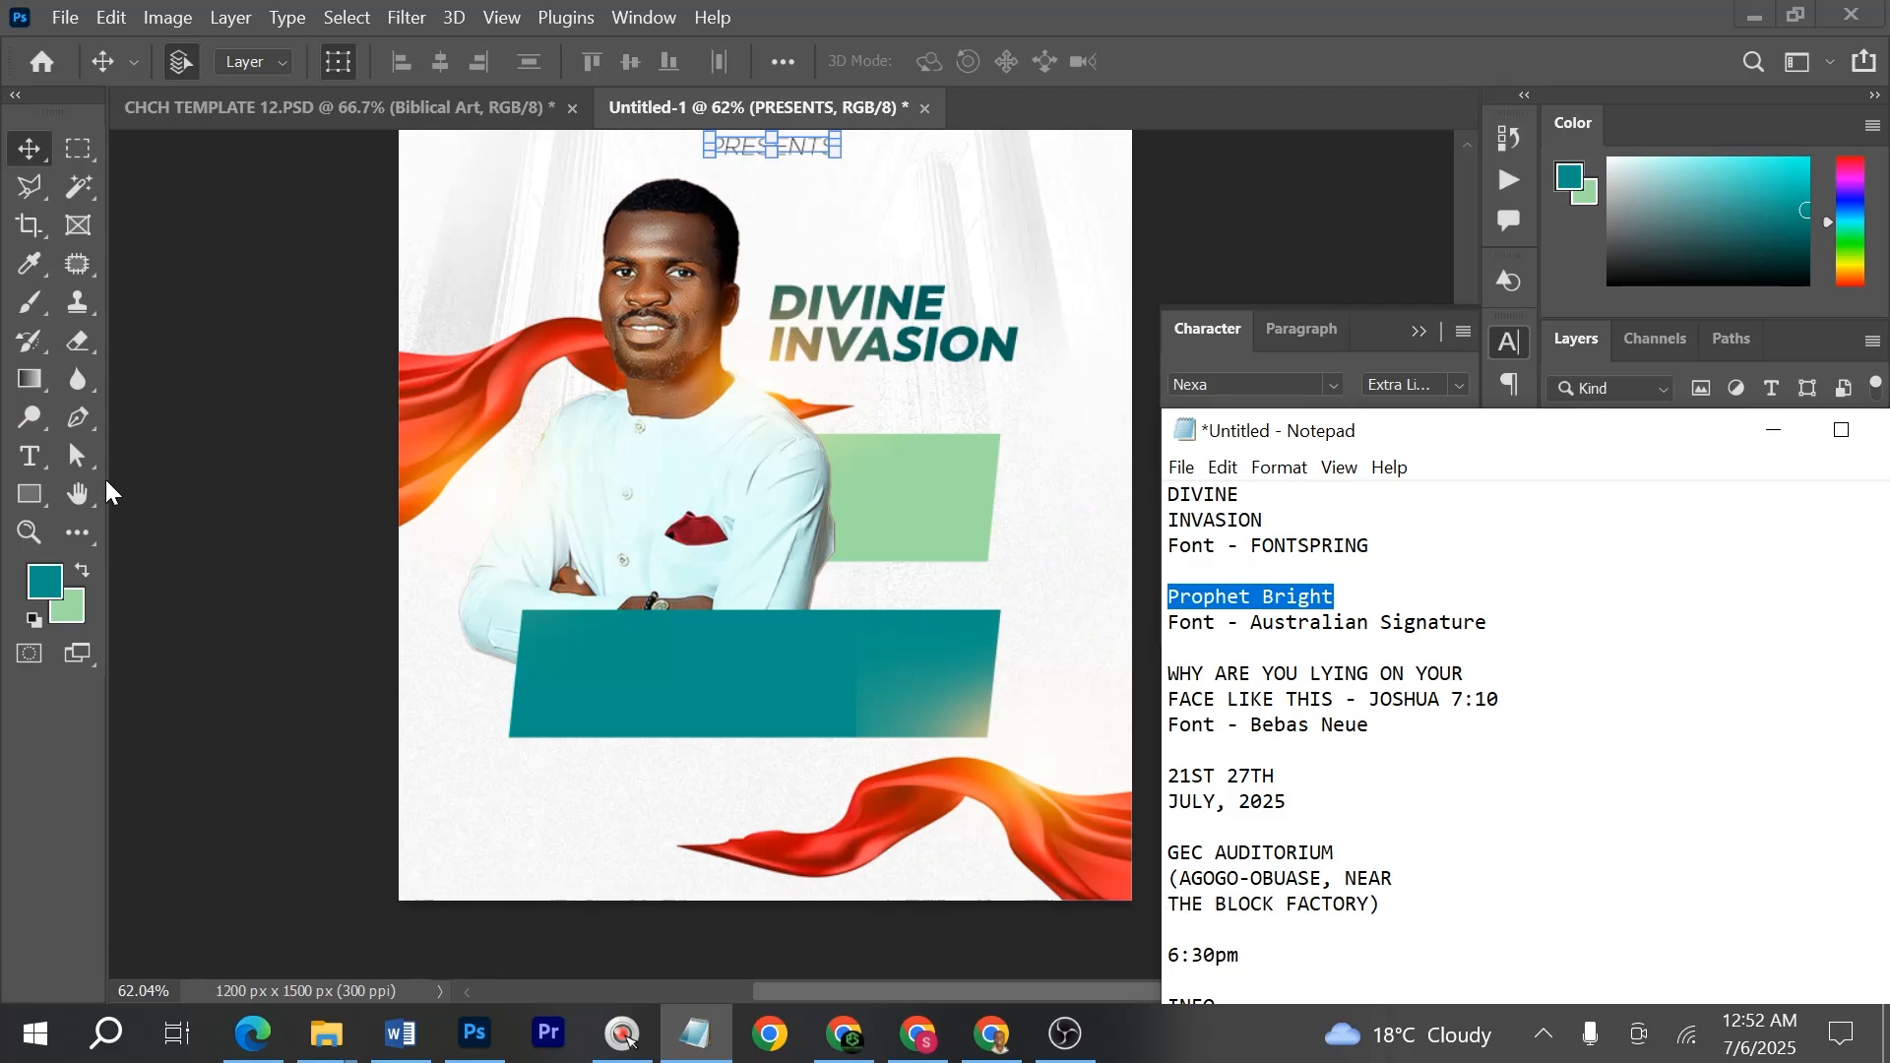
- Paste the speaker's name as a new text line over the light green shape in the Australian Signature font at 12 pt
{"action": "left_click", "coordinate": [29, 455]}
{"action": "left_click", "coordinate": [30, 456]}
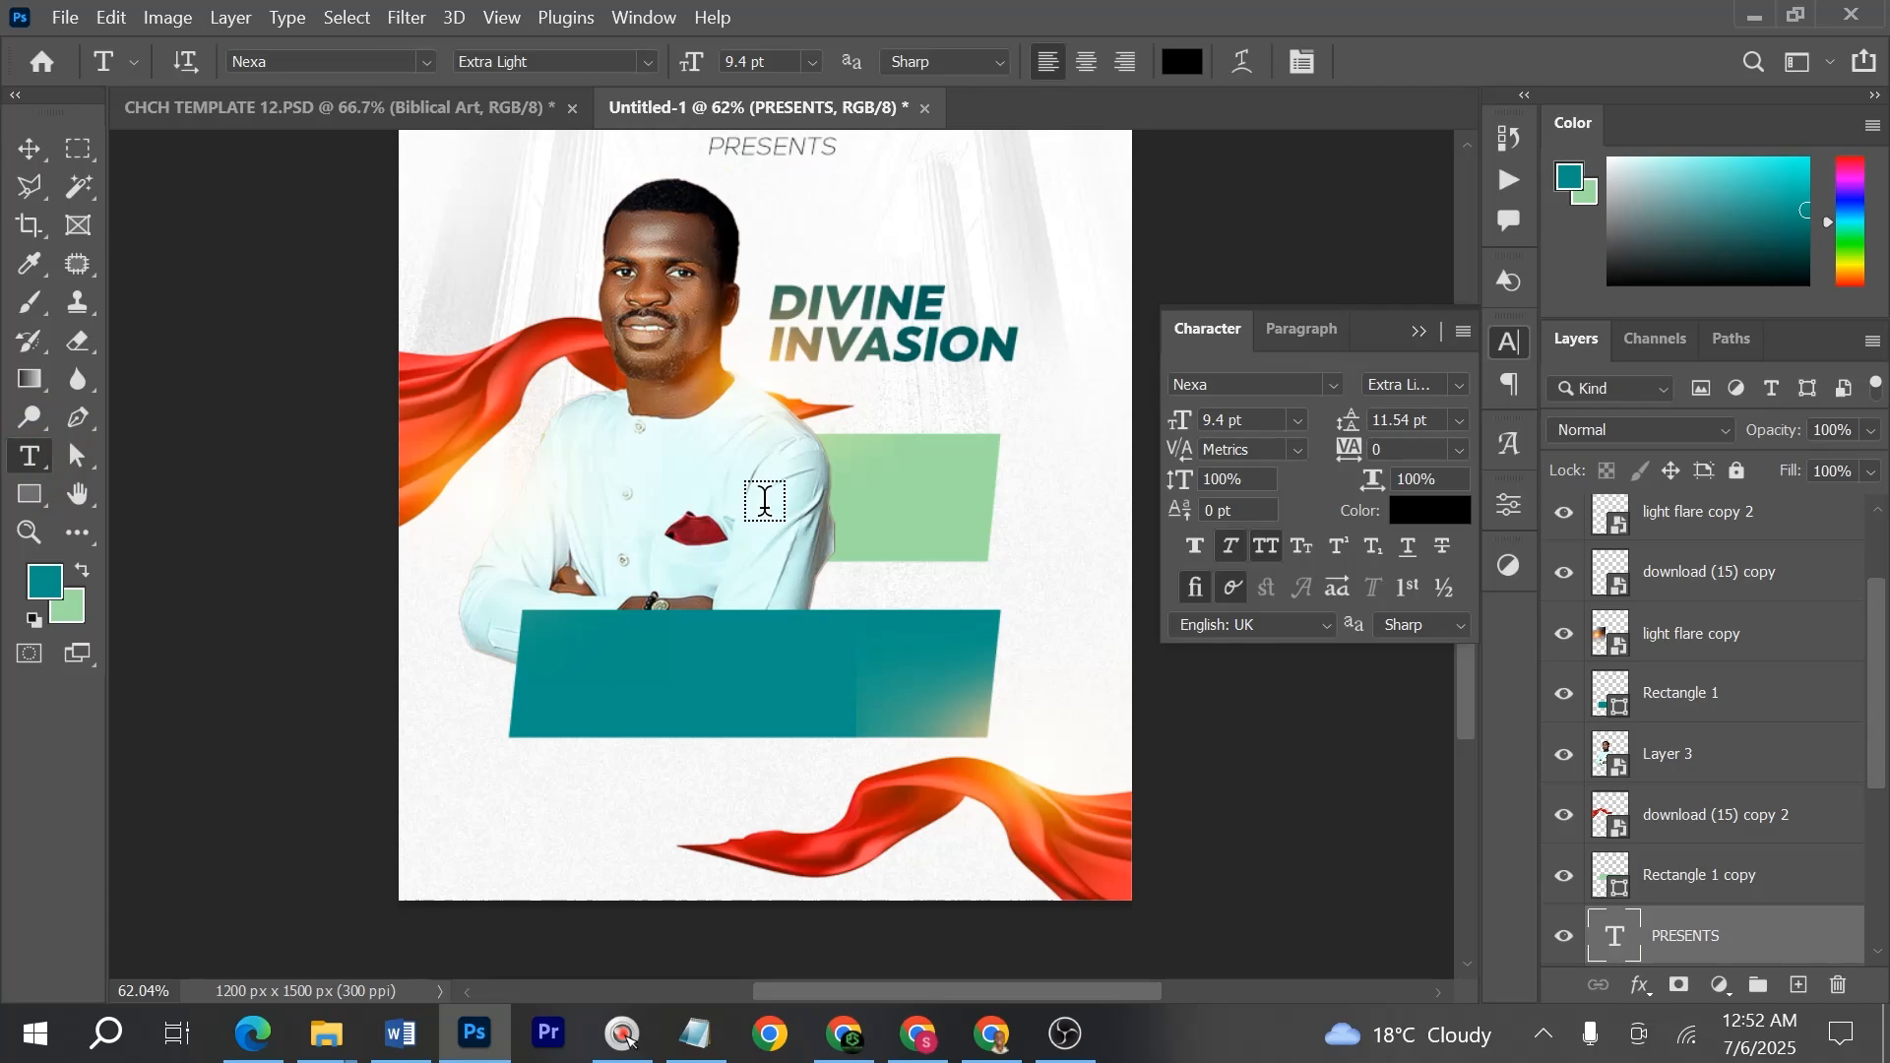
{"action": "left_click", "coordinate": [816, 504]}
{"action": "key", "text": "ctrl+v"}
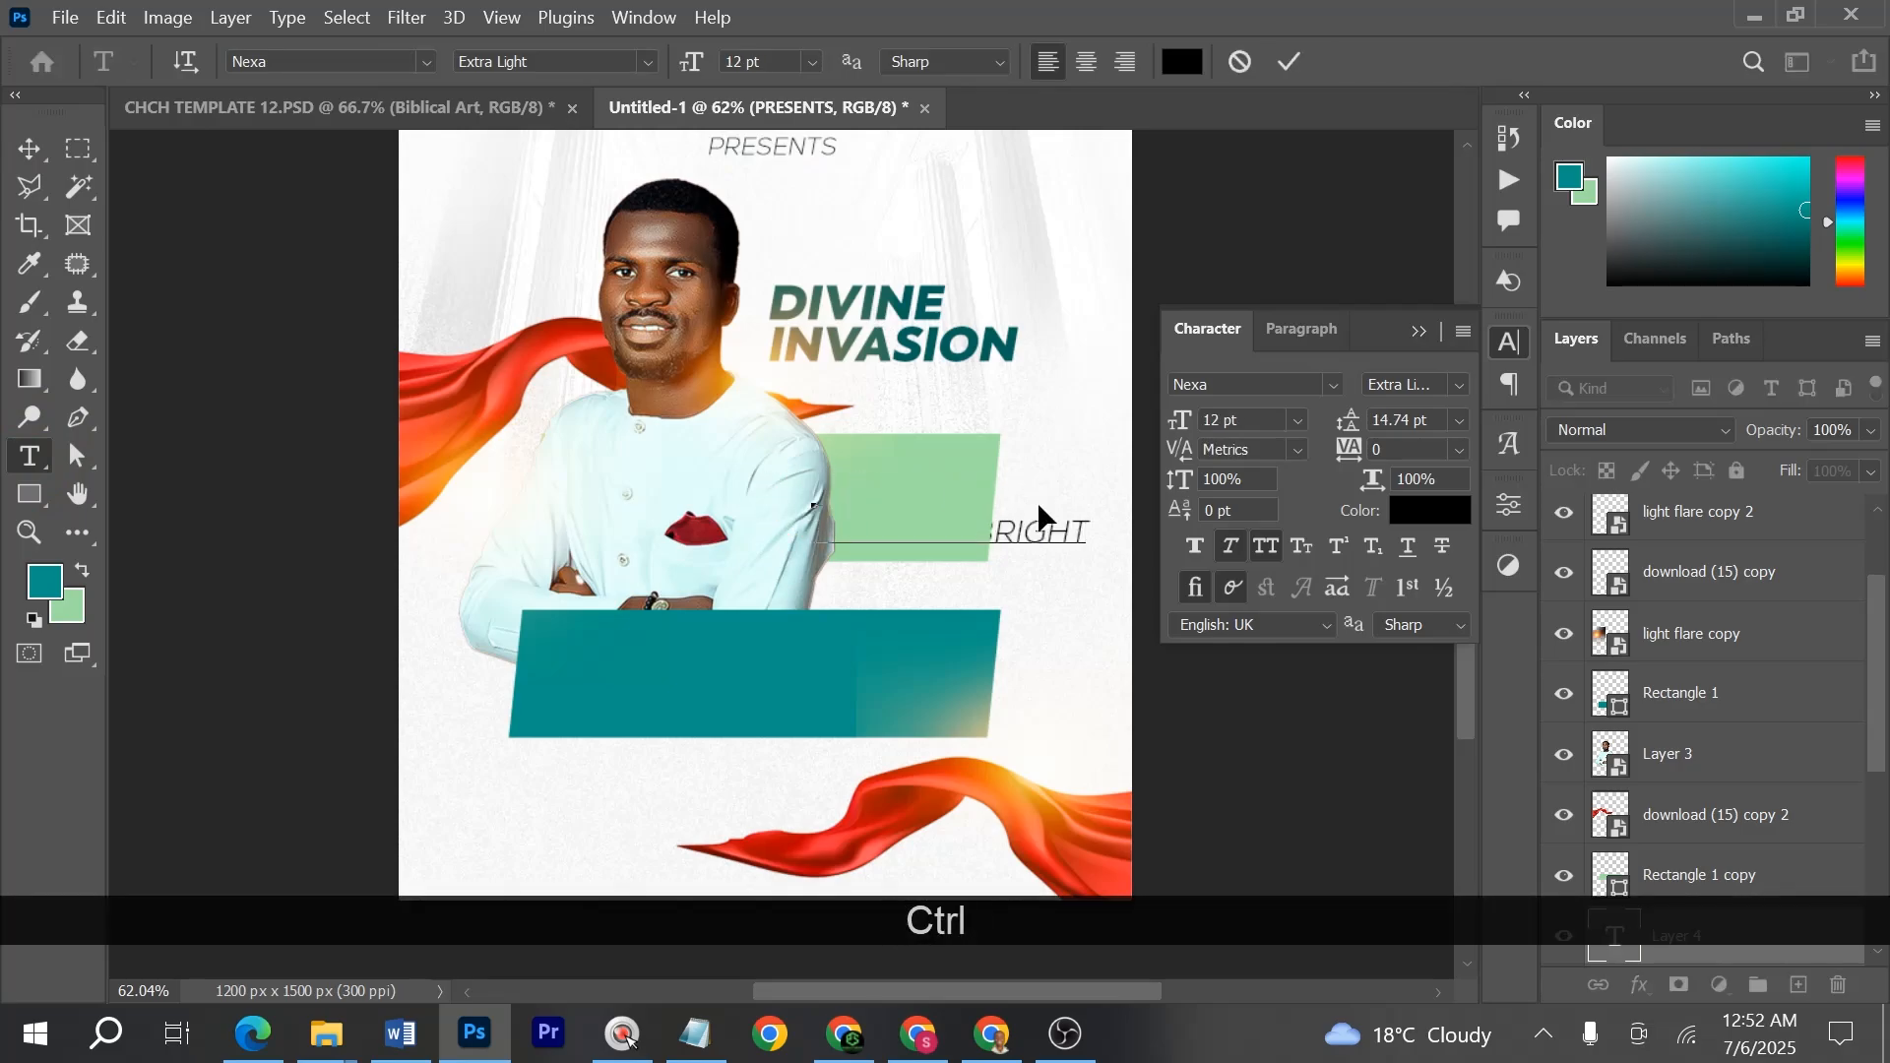
{"action": "key", "text": "ctrl+a"}
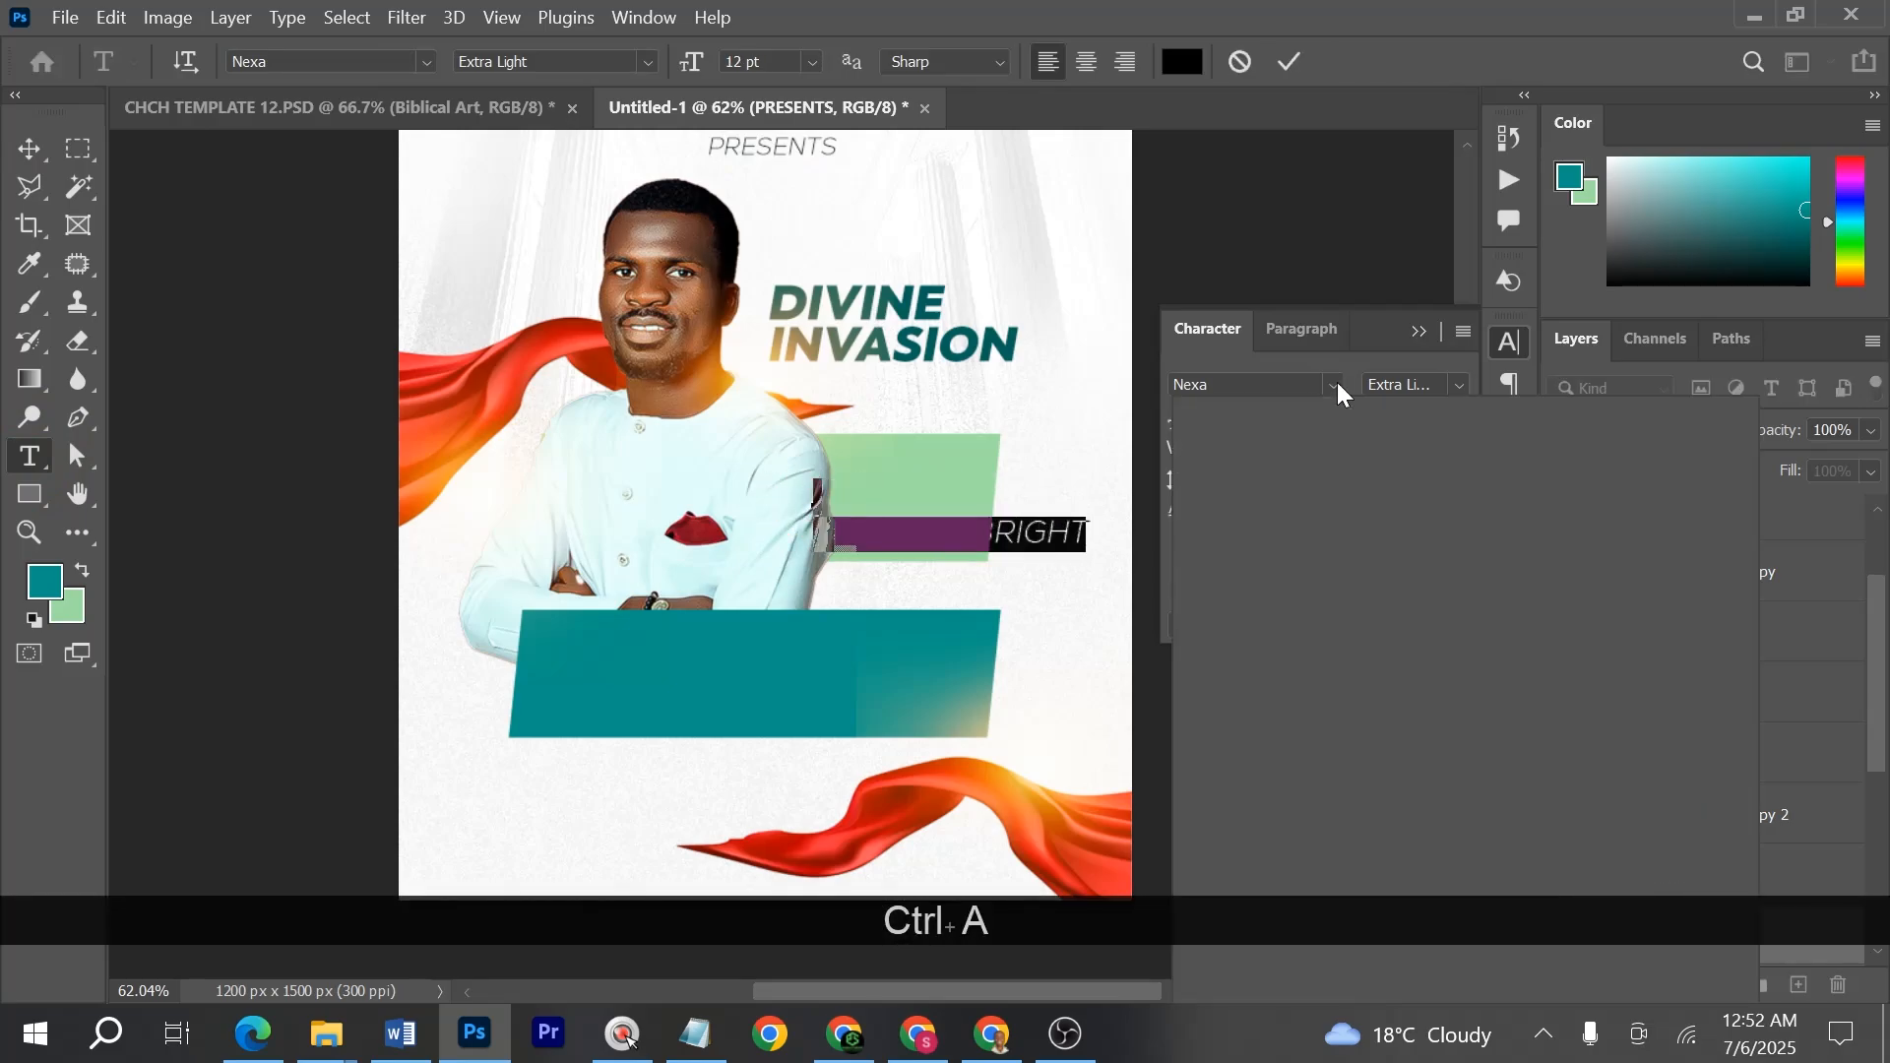
{"action": "left_click", "coordinate": [1337, 384]}
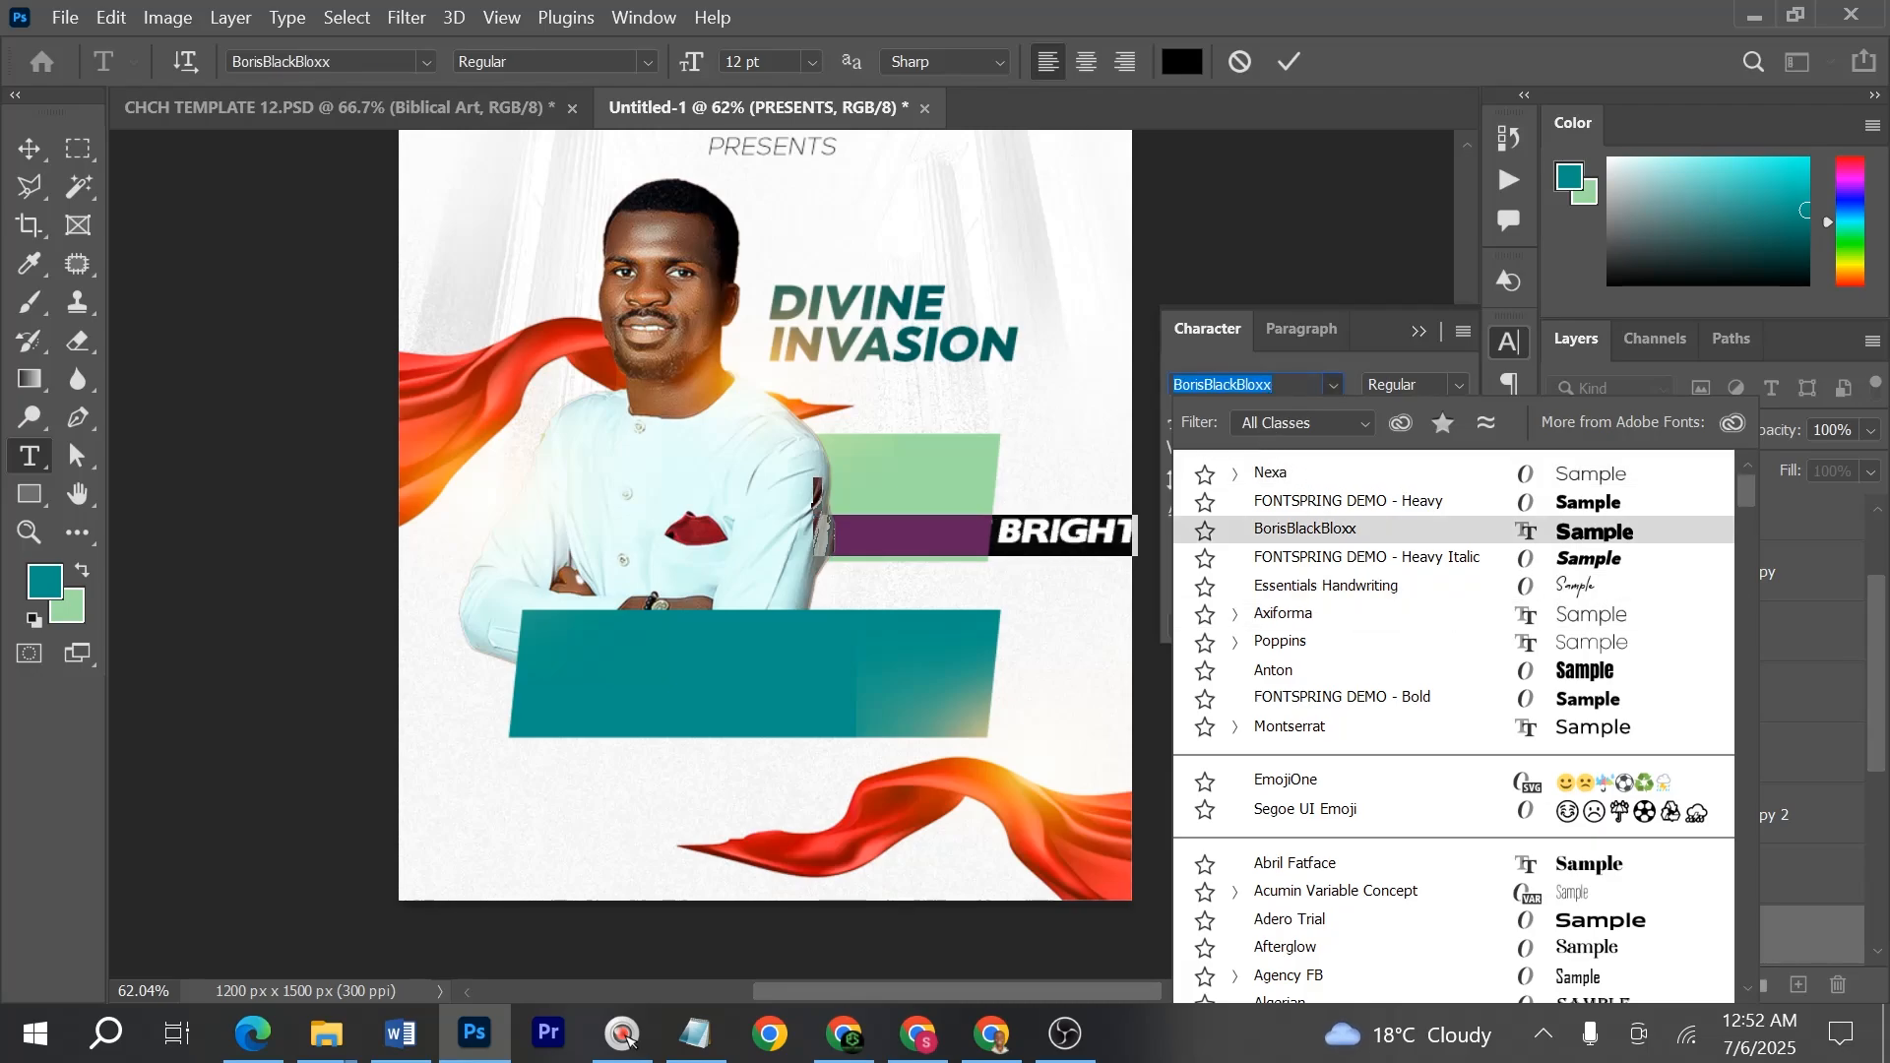
{"action": "type", "text": "au"}
{"action": "left_click", "coordinate": [1374, 464]}
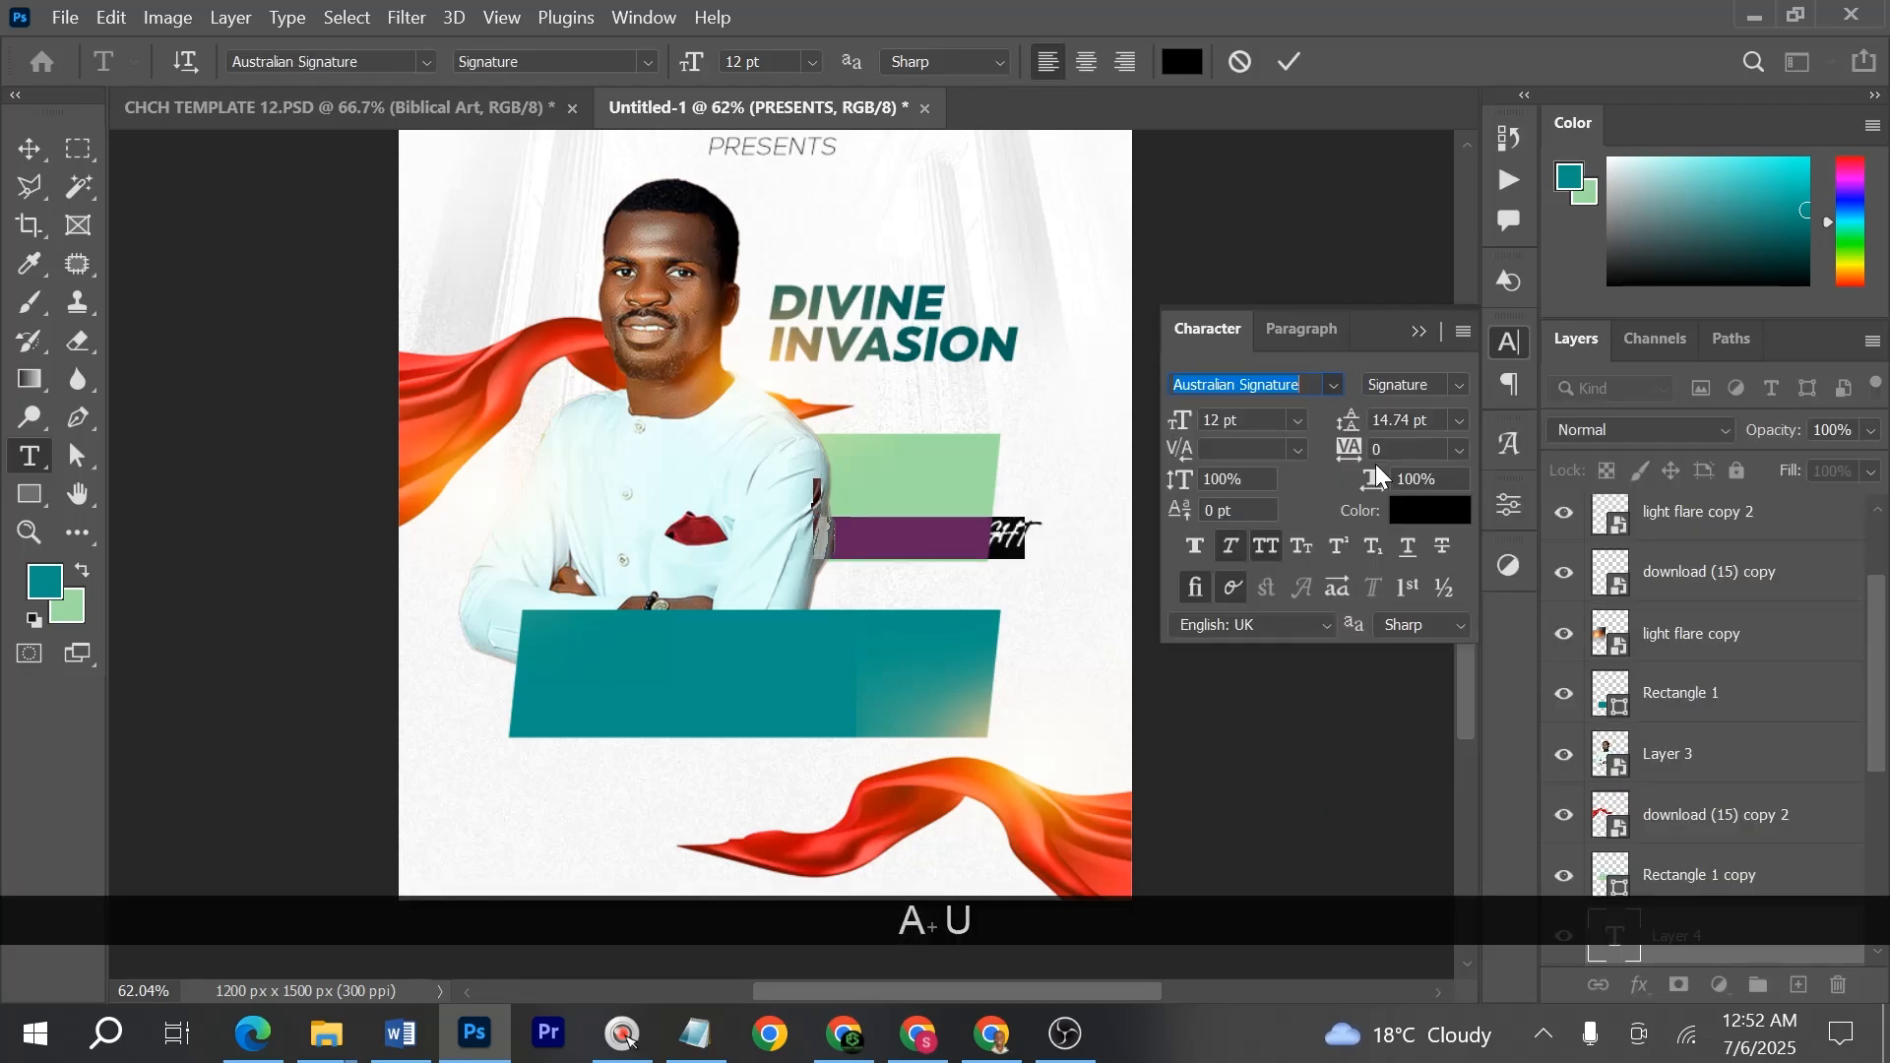
{"action": "left_click", "coordinate": [1284, 62]}
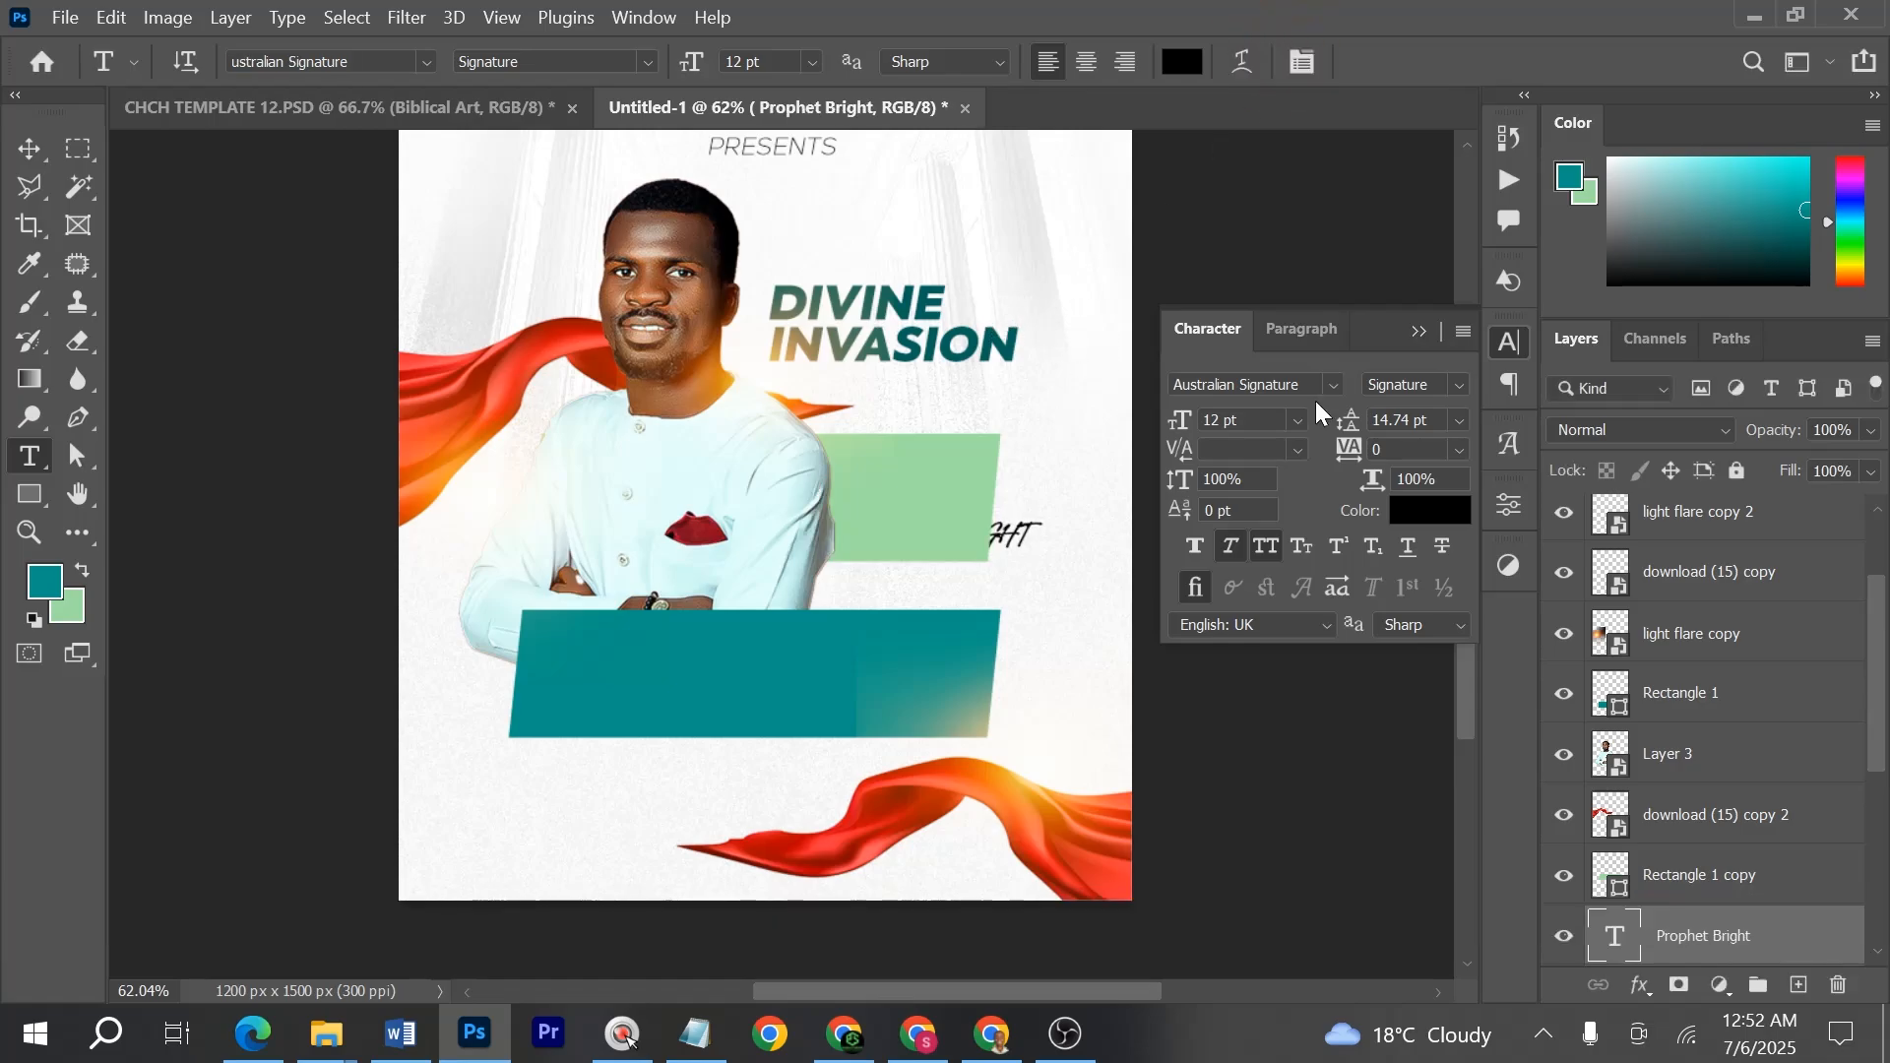
- Bring the speaker's name text to the front of the layer stack and turn off its all-caps style
{"action": "key", "text": "ctrl+shift+bracketright"}
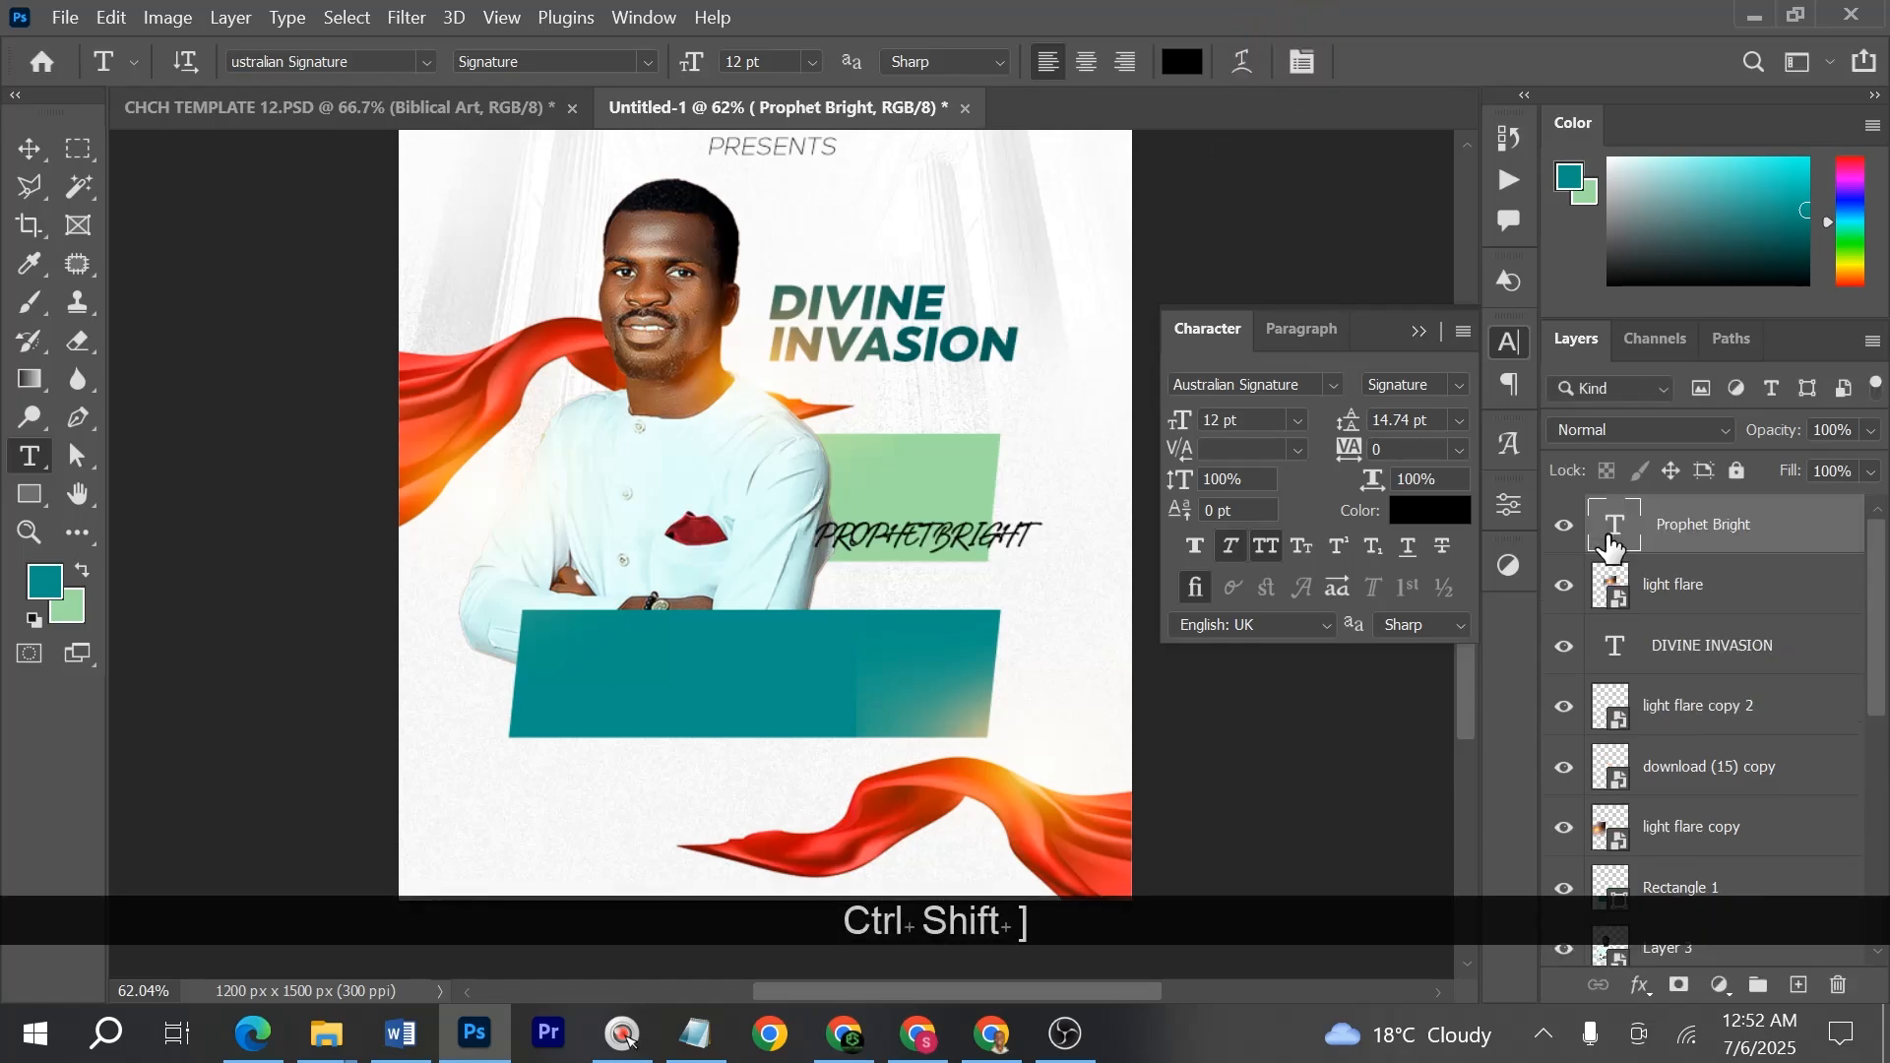
{"action": "key", "text": "v"}
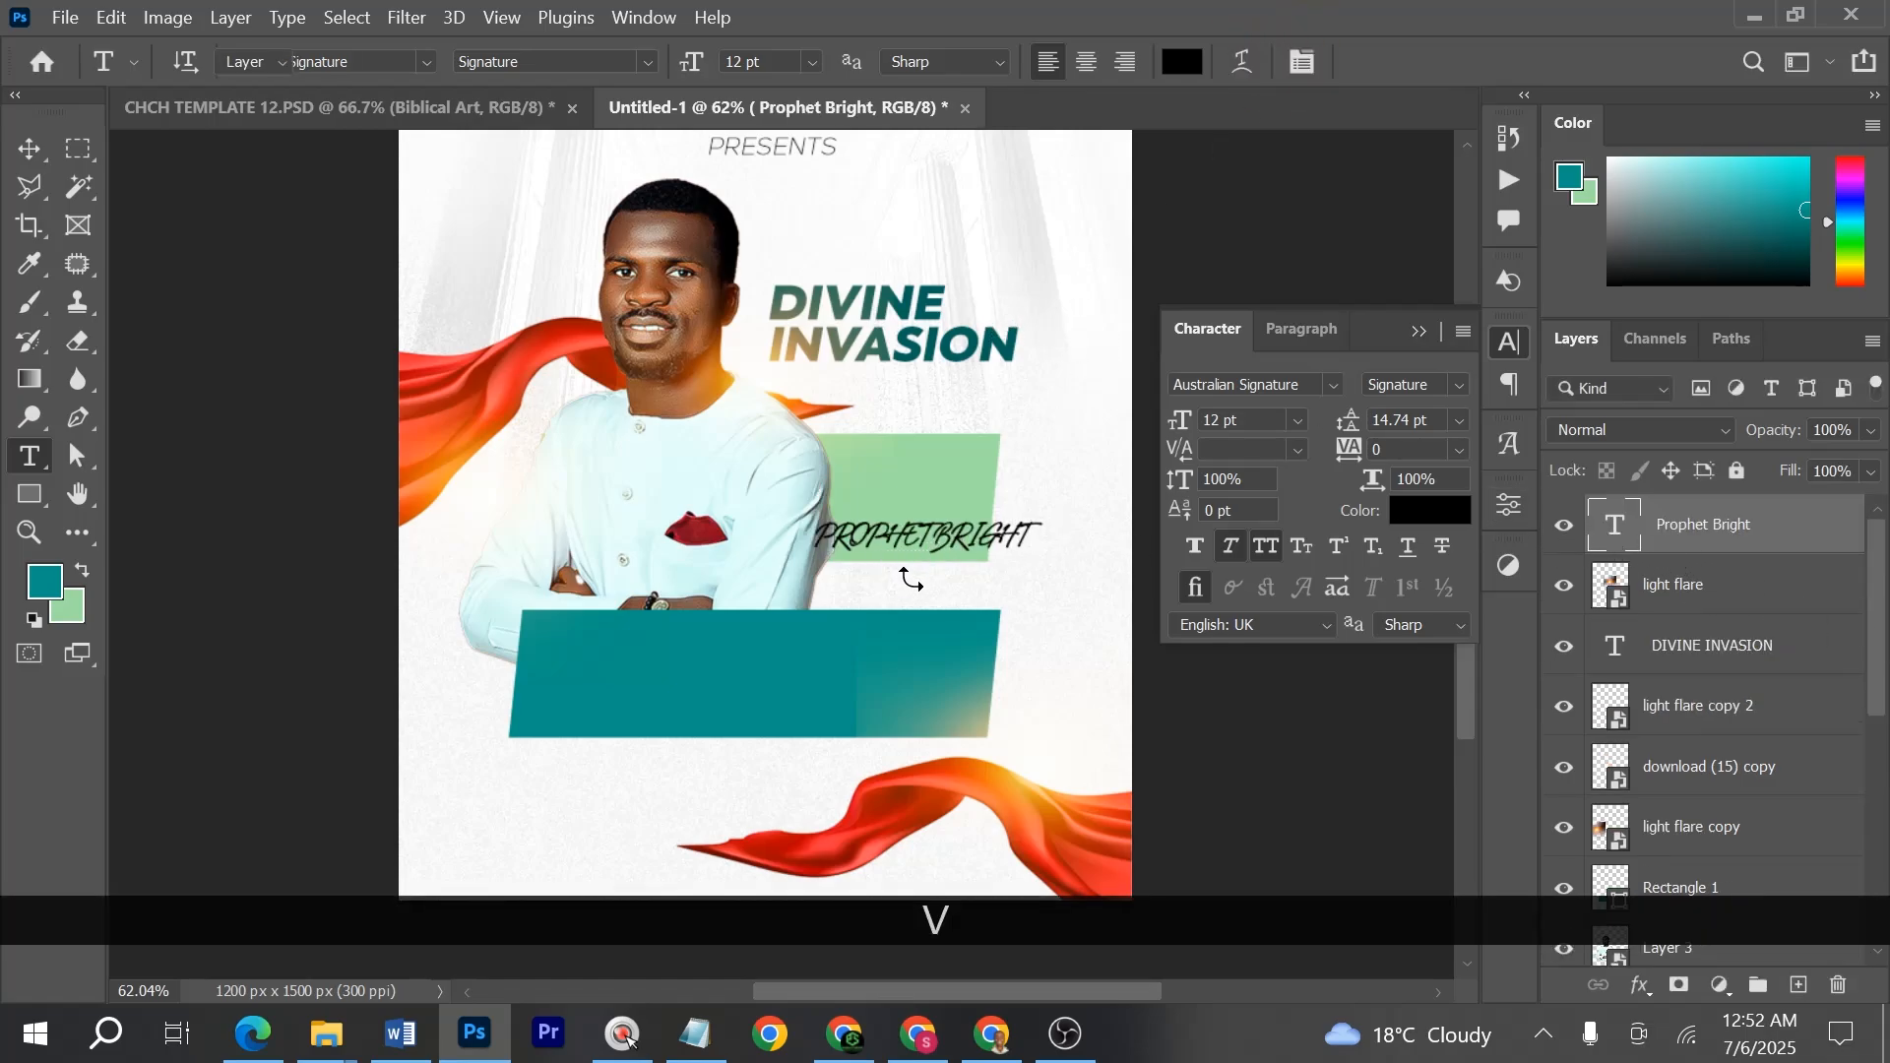
{"action": "left_click_drag", "start_coordinate": [956, 544], "coordinate": [997, 491]}
{"action": "left_click", "coordinate": [1262, 547]}
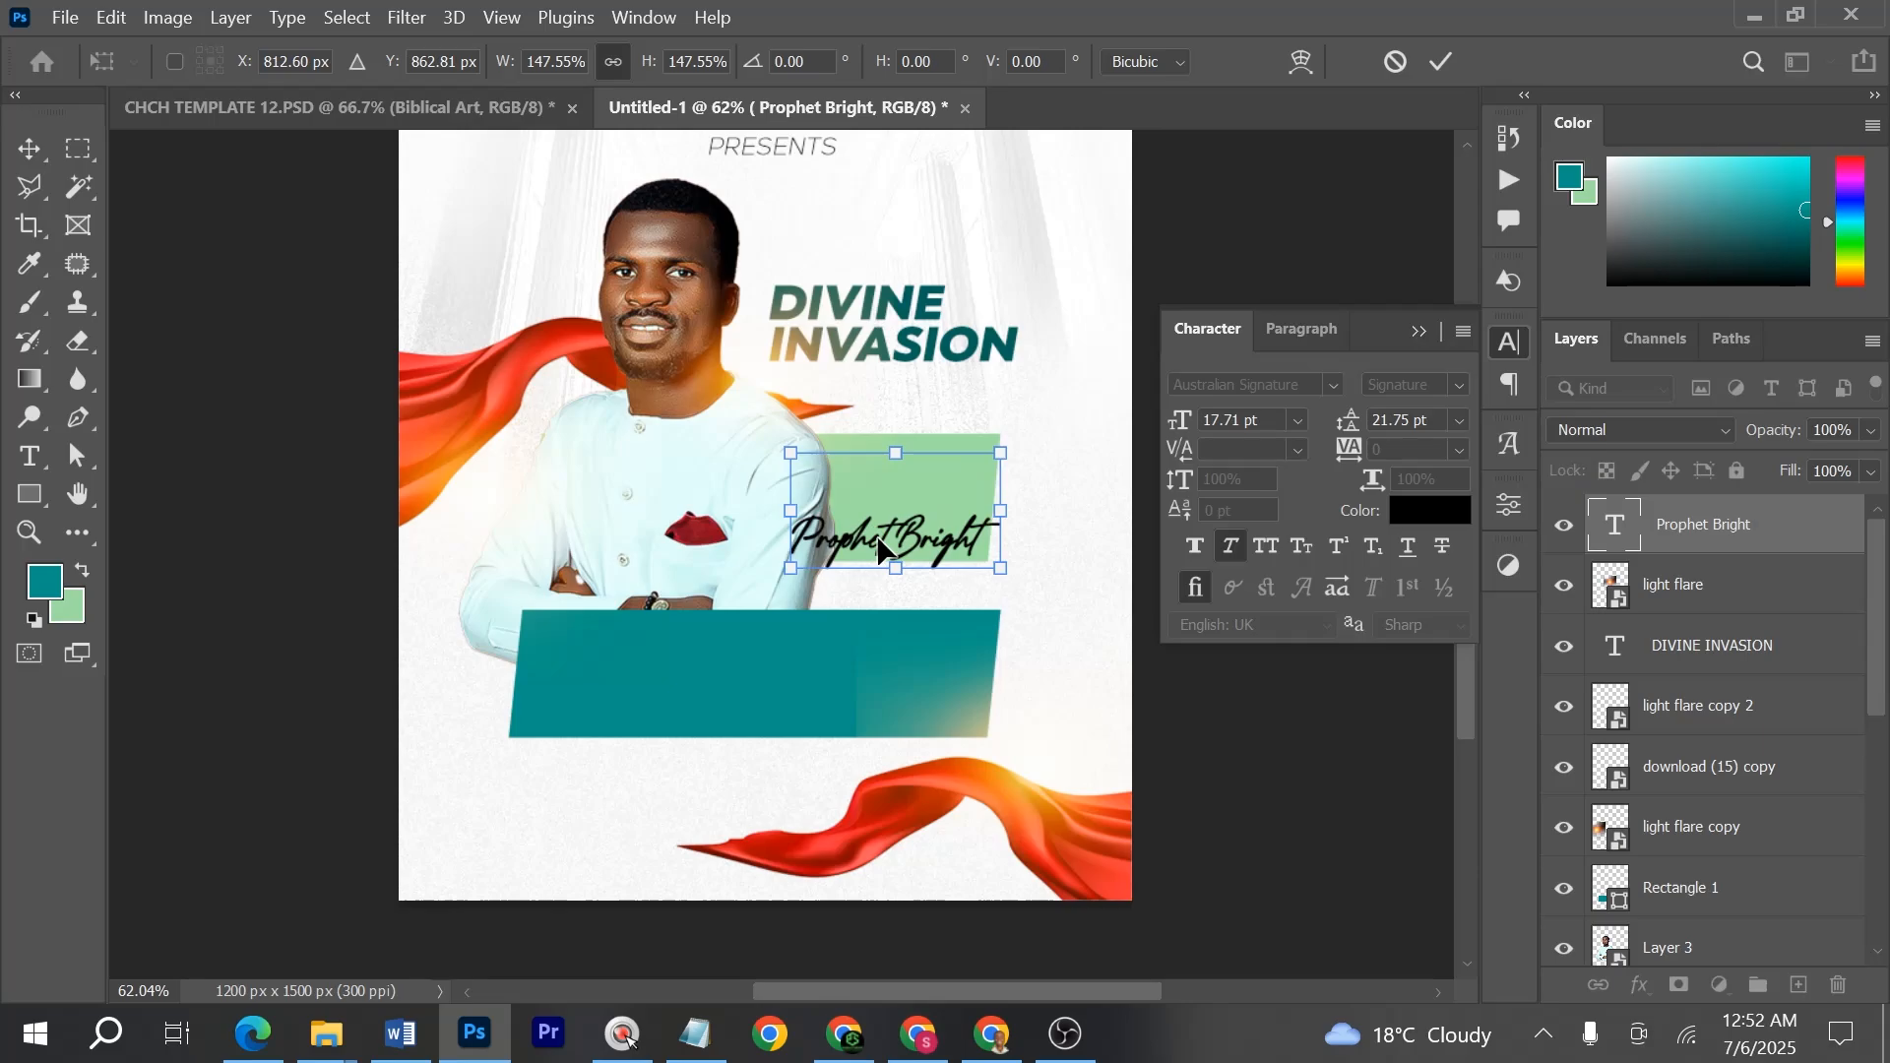
- Enlarge the speaker's name to about 17.71 pt and place it across the green shape's left edge
{"action": "double_click", "coordinate": [892, 535]}
{"action": "left_click_drag", "start_coordinate": [892, 536], "coordinate": [862, 512]}
{"action": "left_click", "coordinate": [1230, 545]}
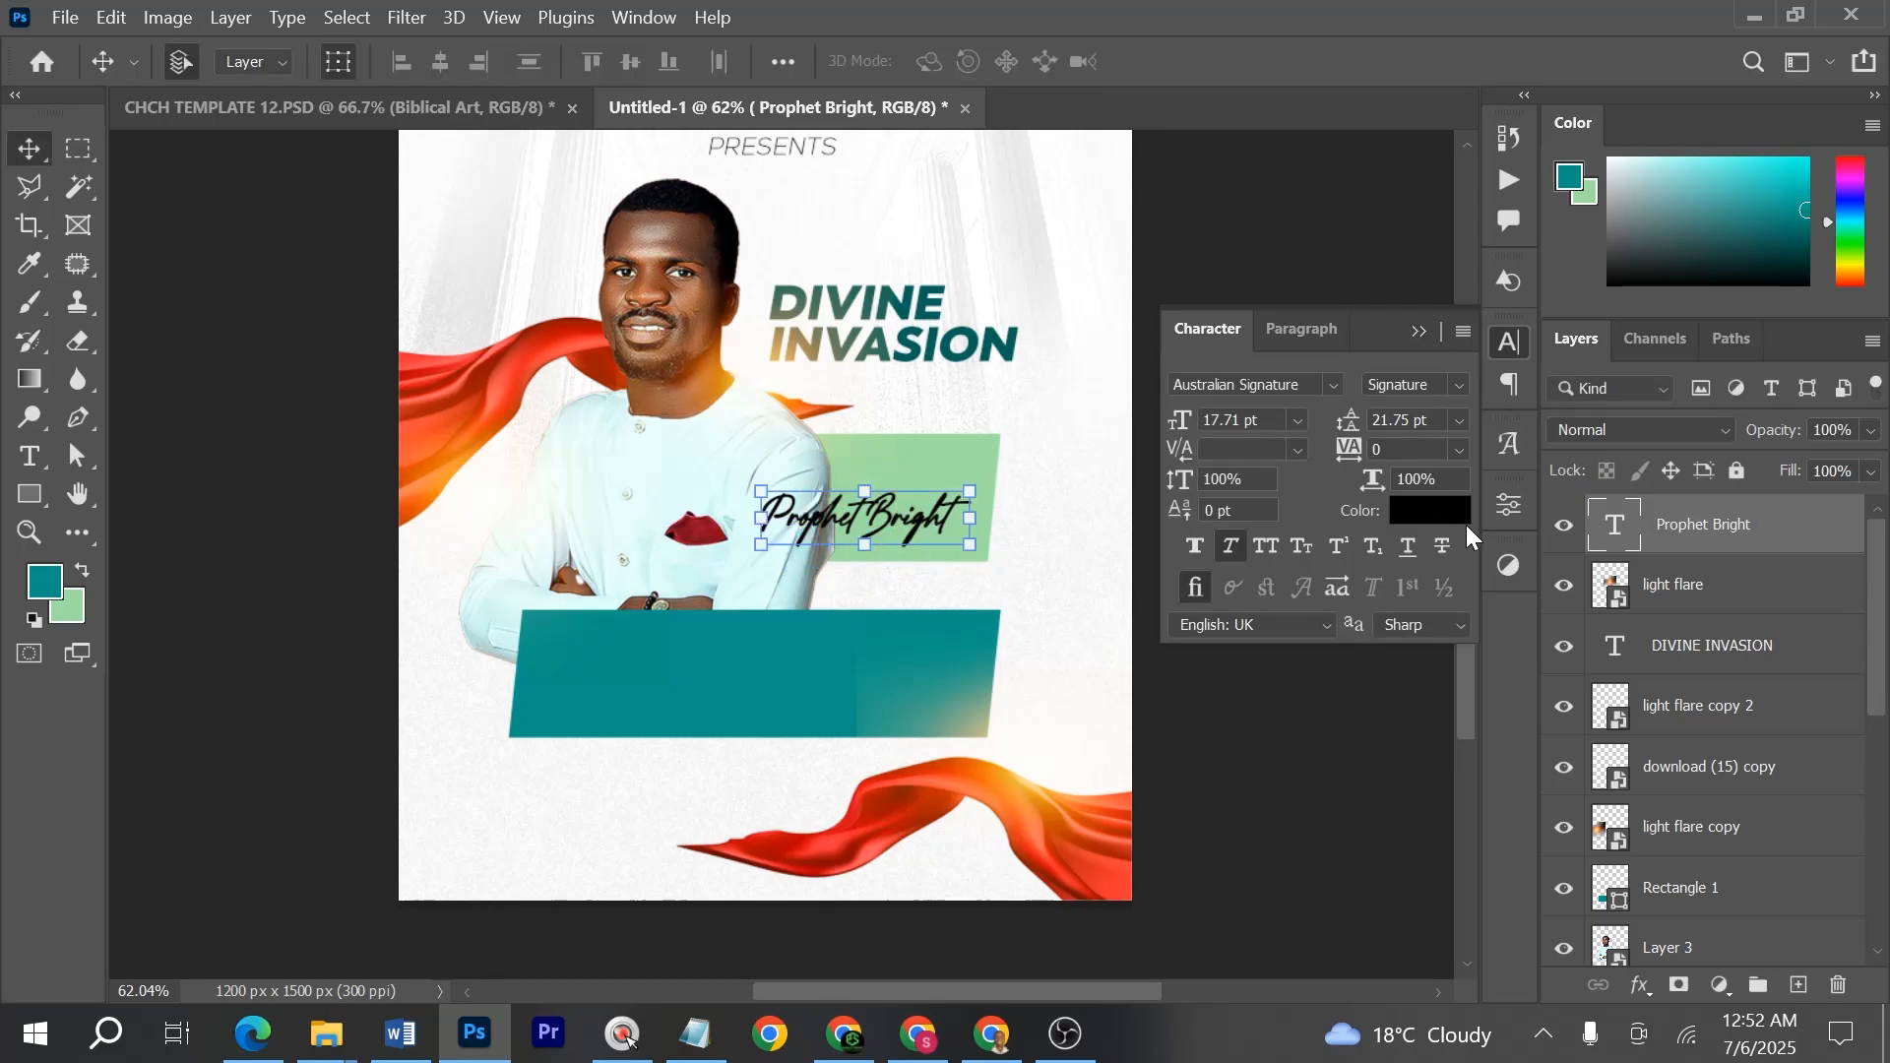
- Colour the speaker's name dark teal 03635b sampled from the DIVINE INVASION title and move it slightly up
{"action": "left_click", "coordinate": [1418, 506]}
{"action": "left_click", "coordinate": [985, 331]}
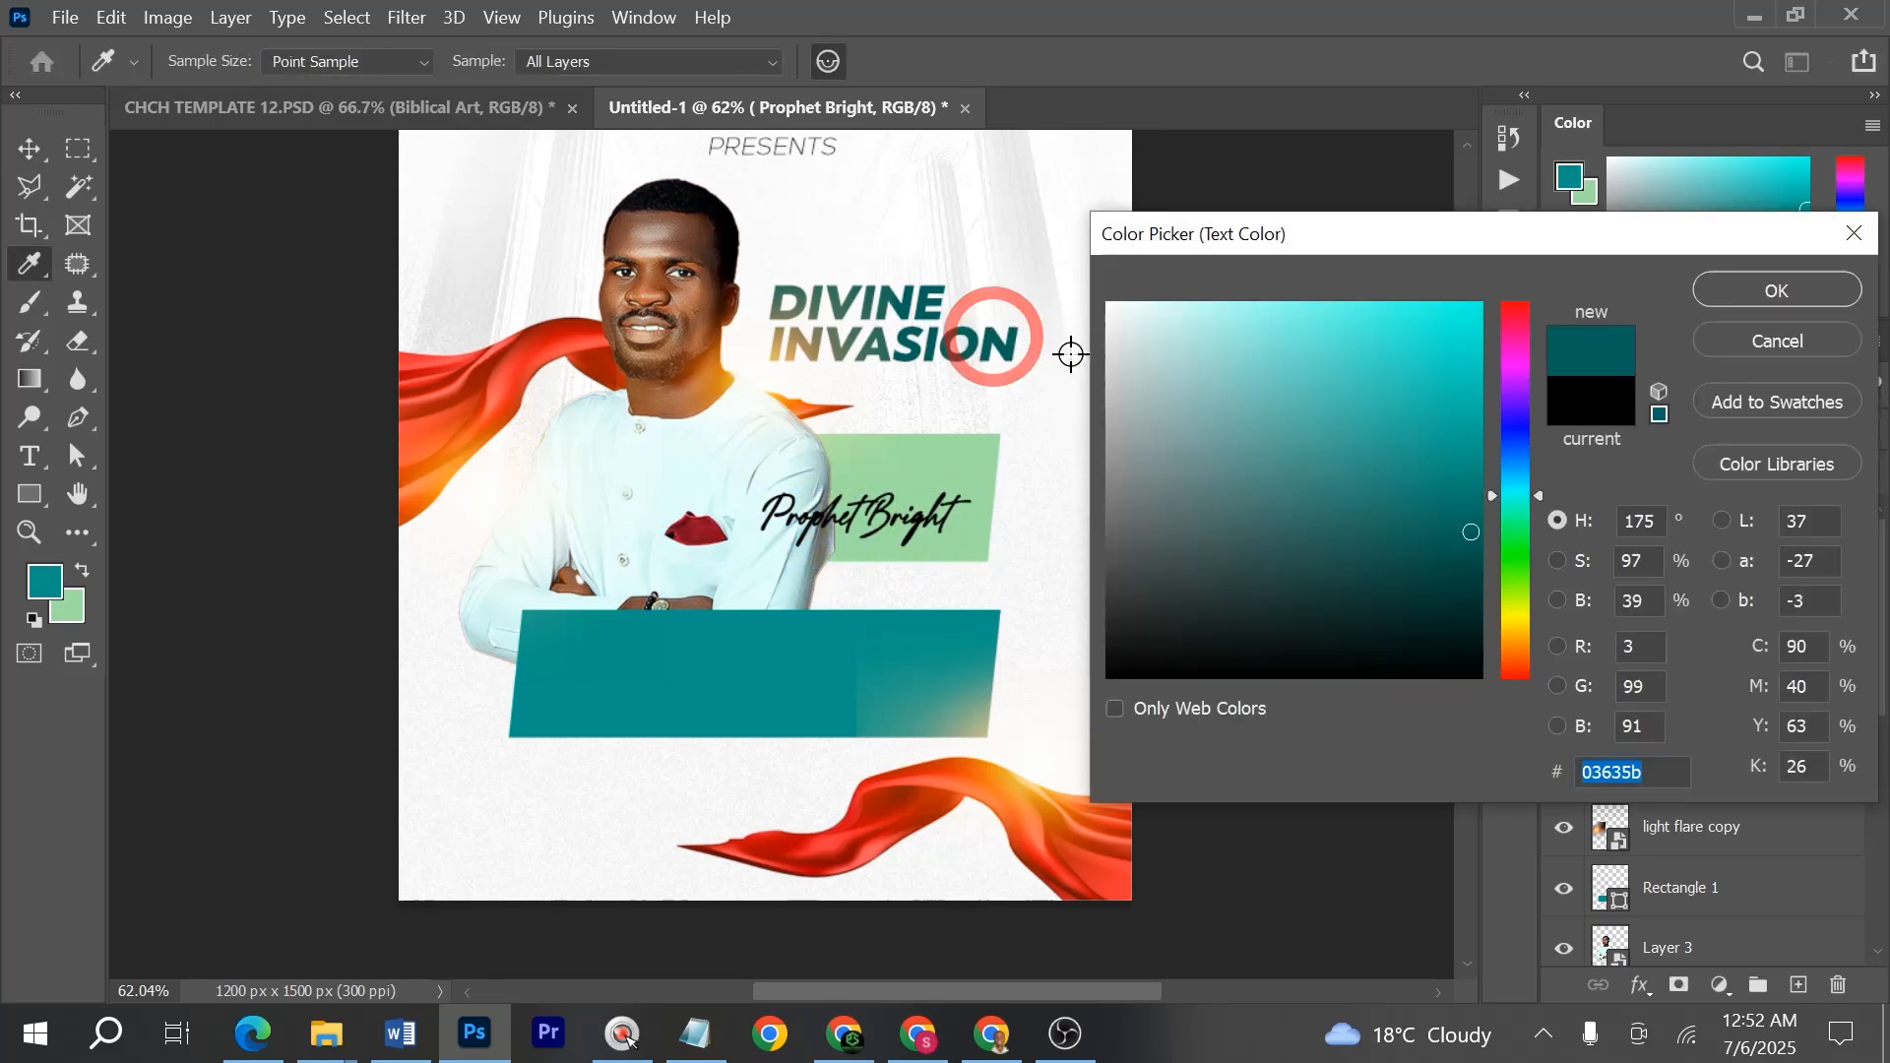
{"action": "left_click", "coordinate": [1760, 297]}
{"action": "key", "text": "v"}
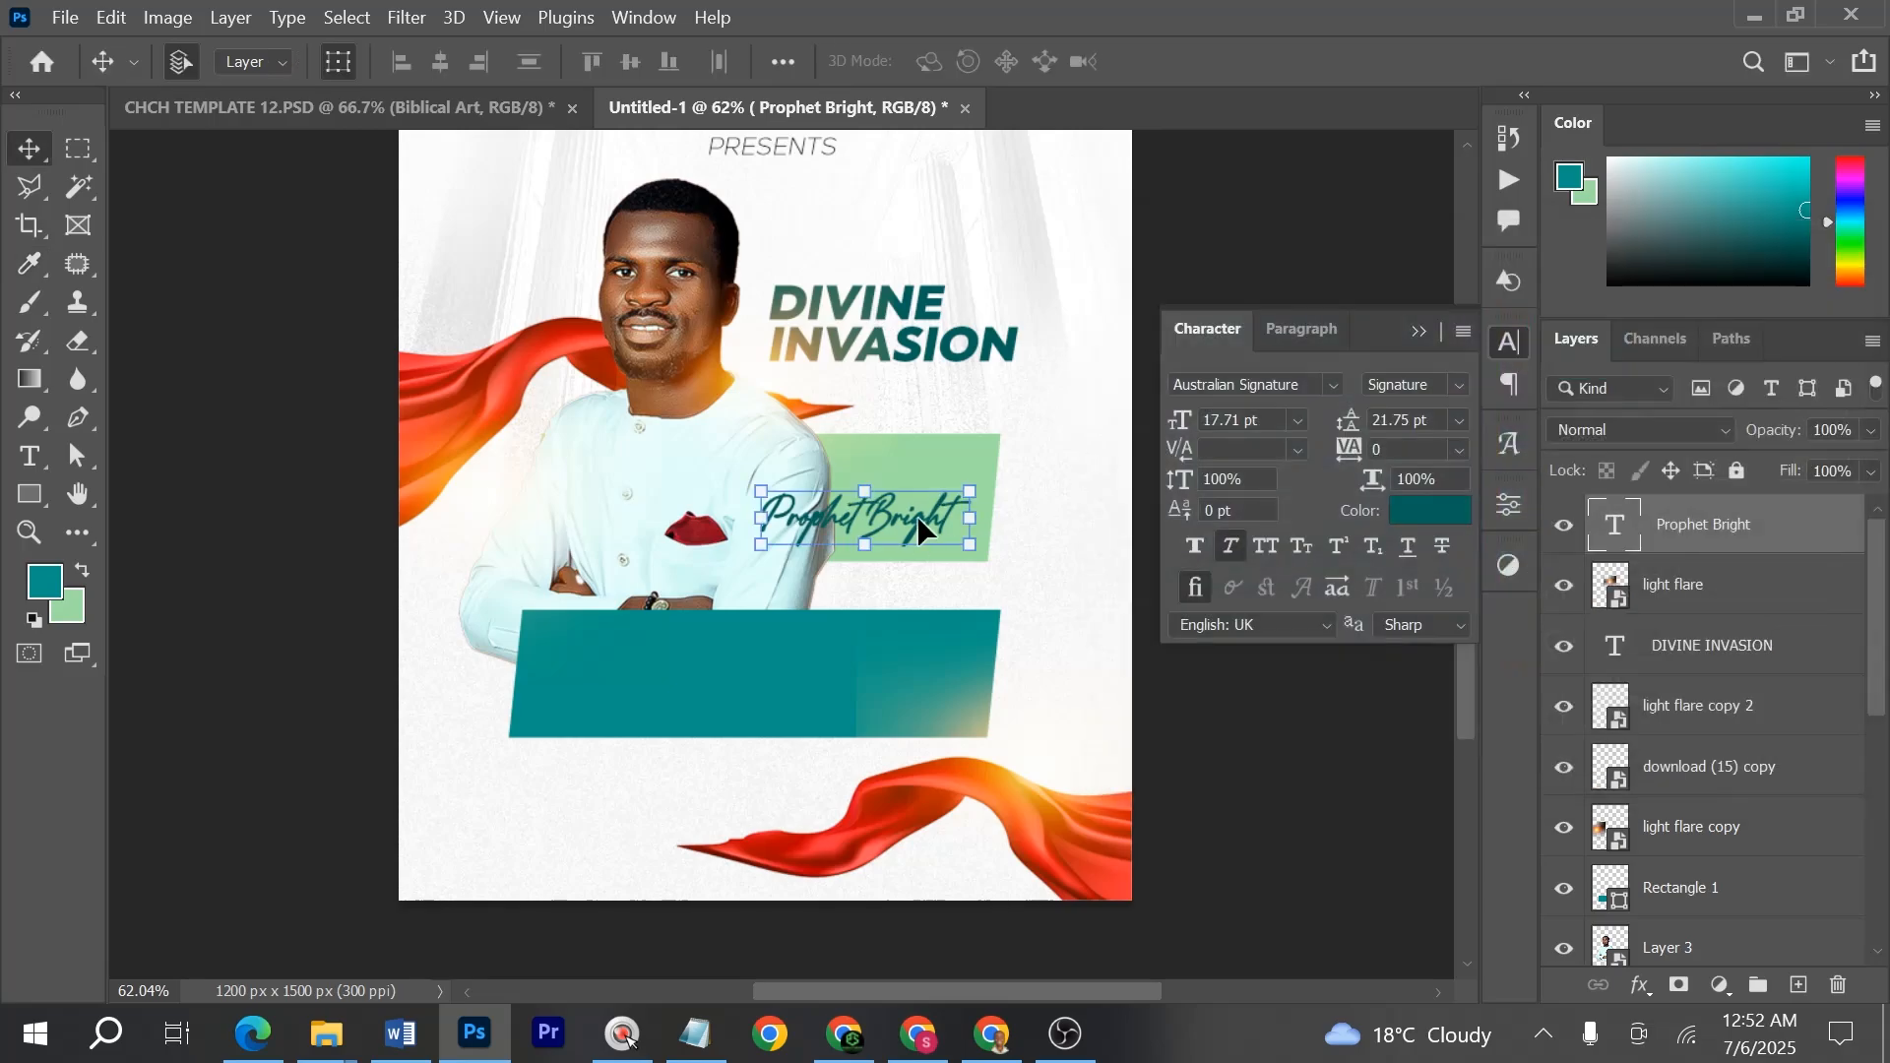
{"action": "left_click_drag", "start_coordinate": [917, 516], "coordinate": [914, 507]}
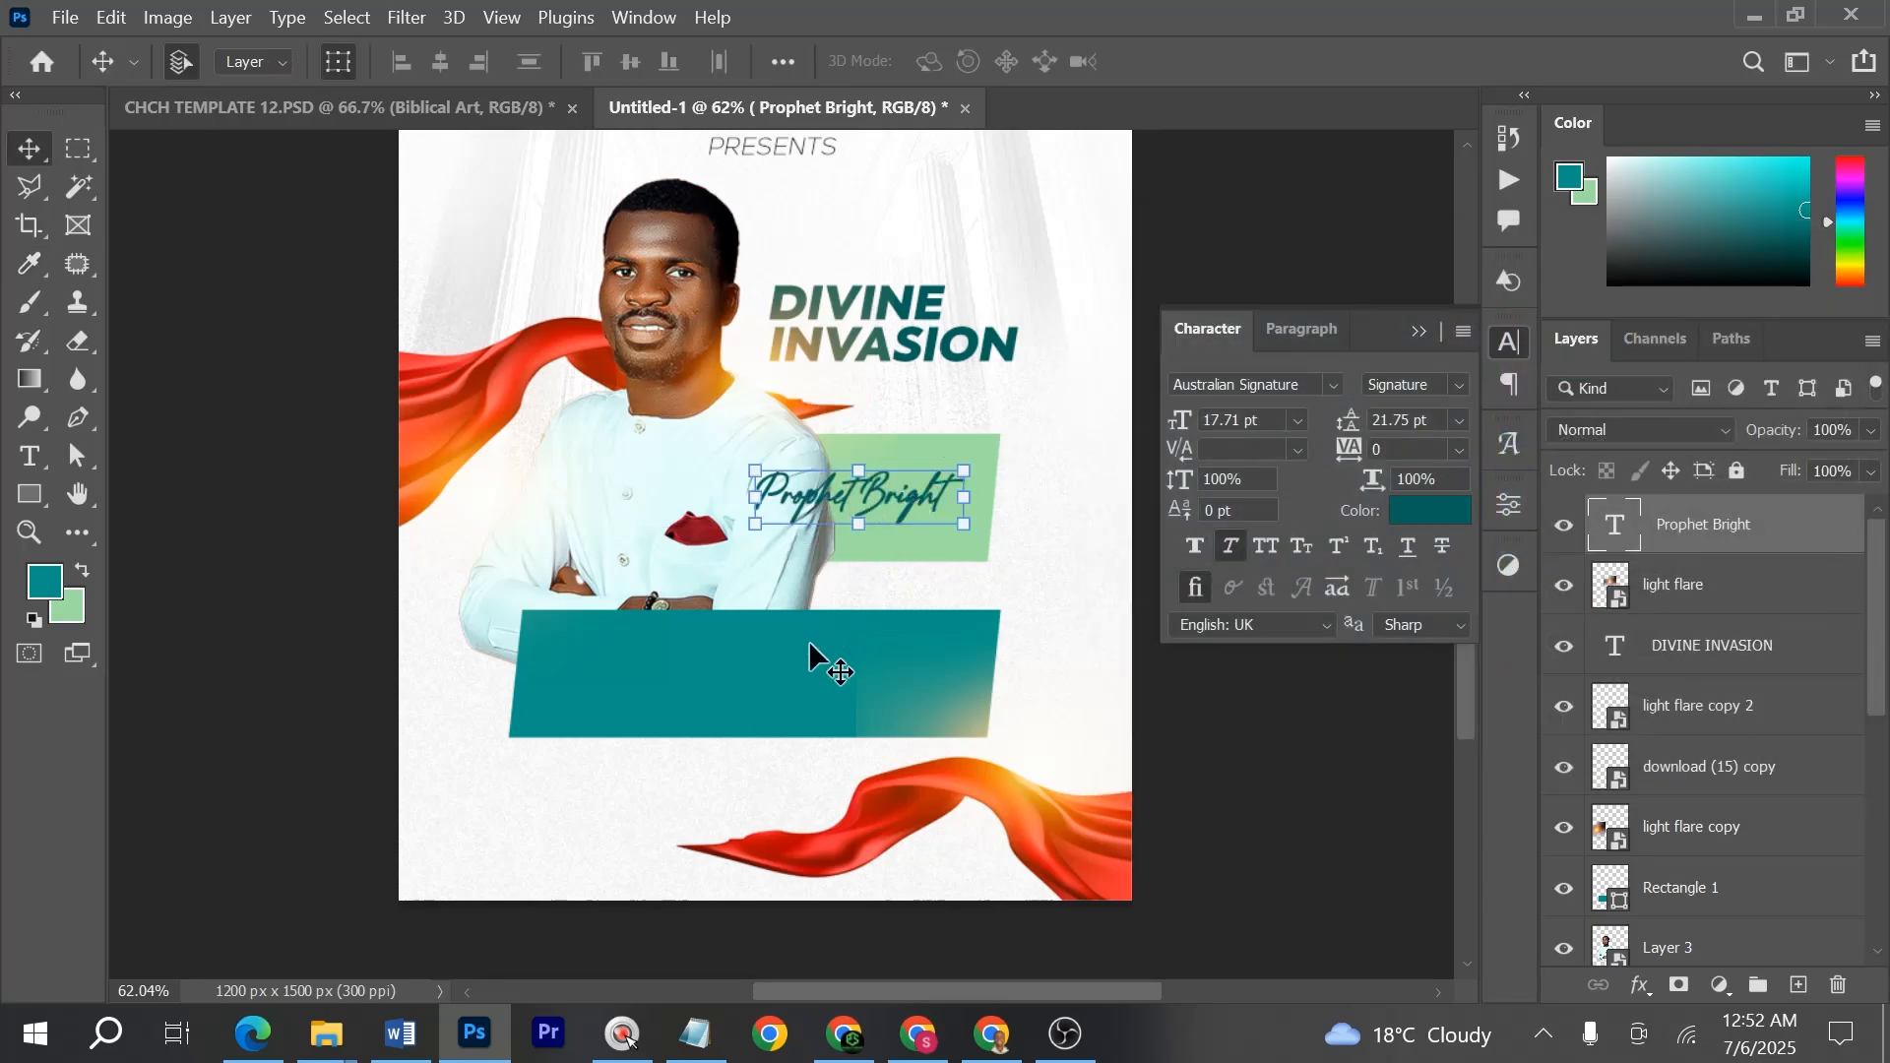
- Switch to Notepad and copy the two theme lines from WHY ARE YOU LYING to JOSHUA 7:10
{"action": "key", "text": "alt+Tab"}
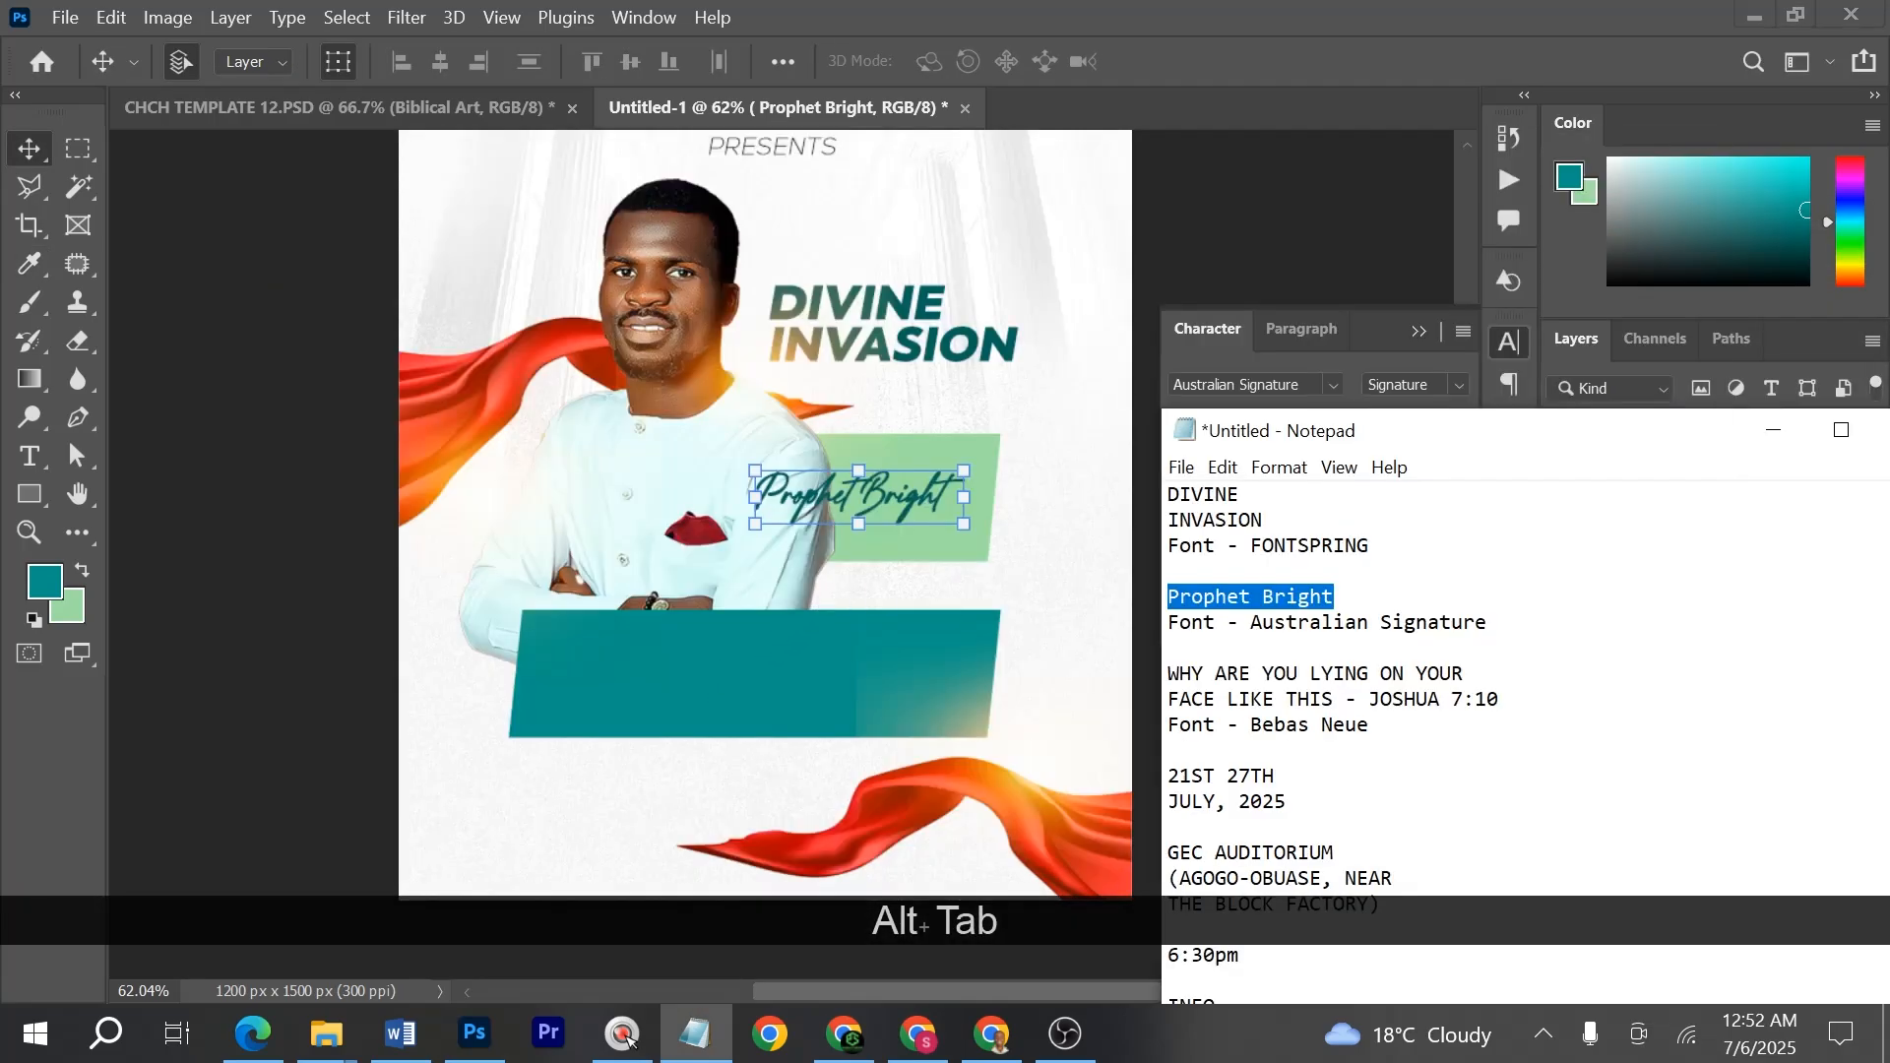
{"action": "left_click_drag", "start_coordinate": [1500, 699], "coordinate": [1144, 657]}
{"action": "key", "text": "ctrl+c"}
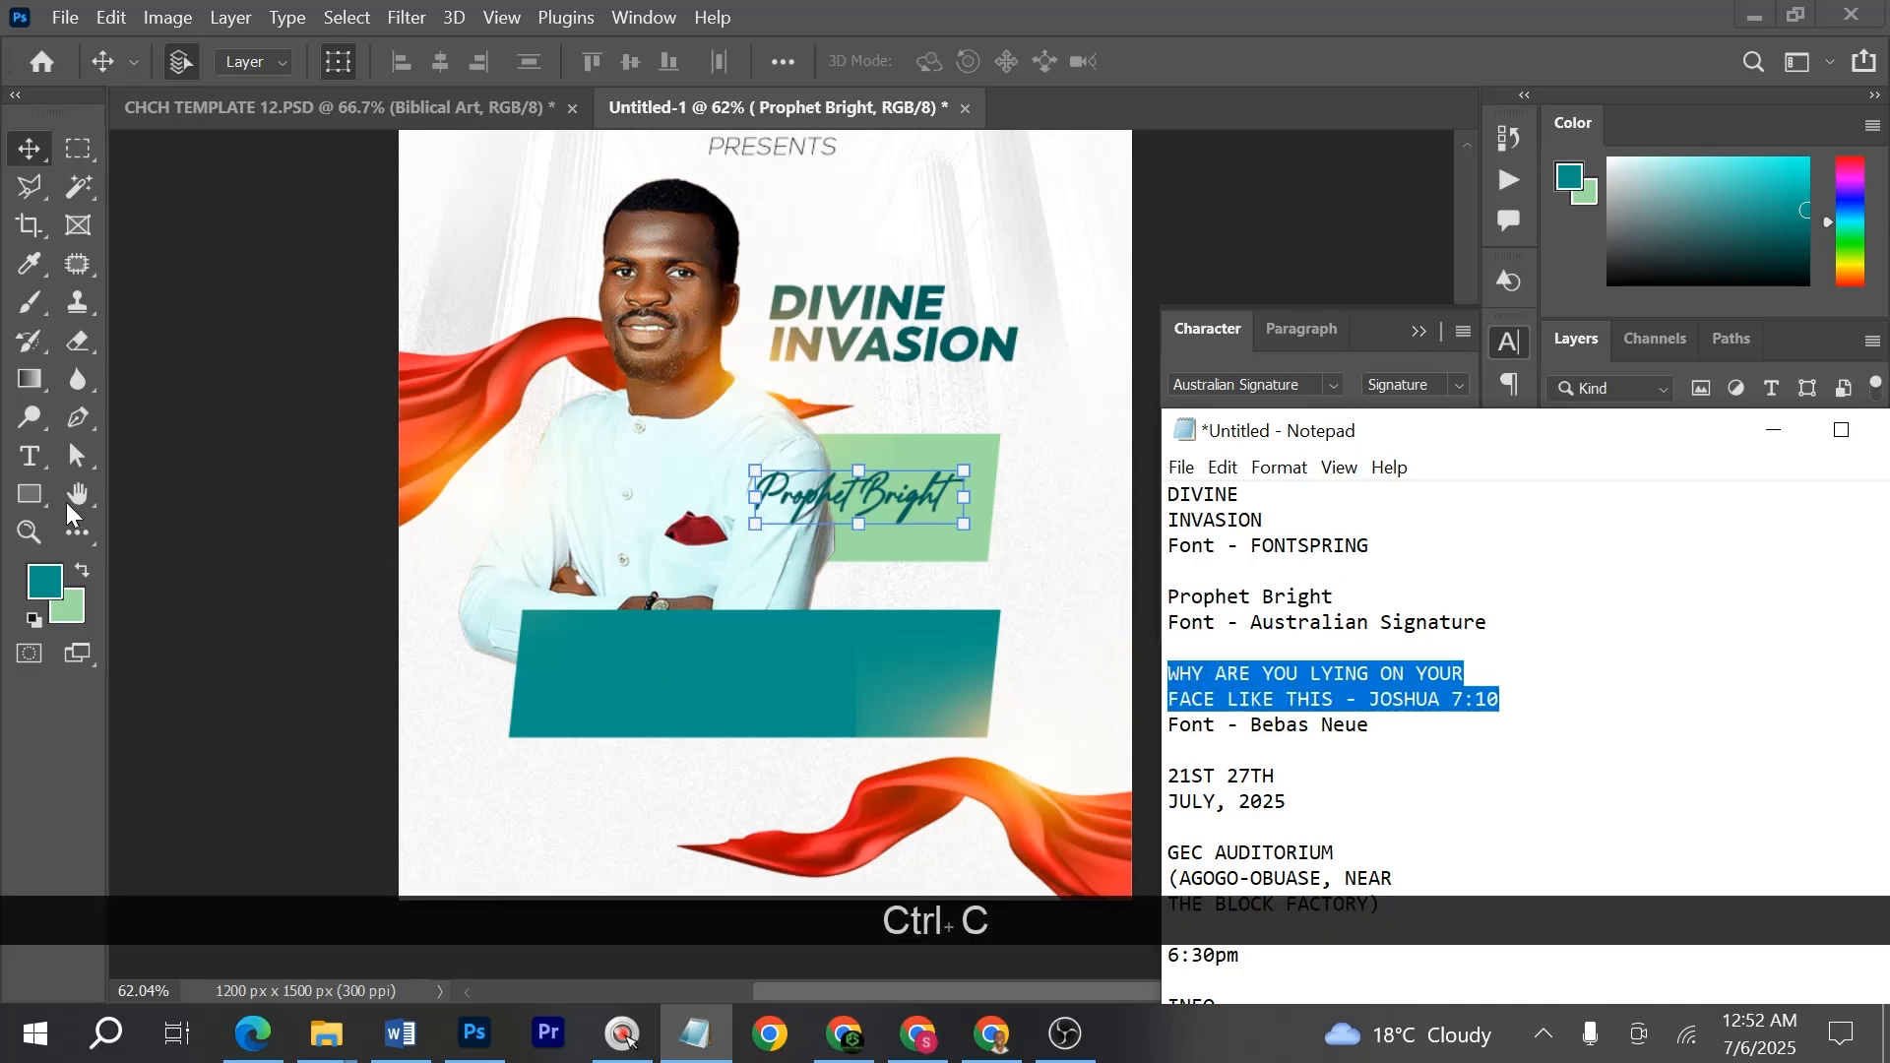
- Paste the copied theme text onto the dark teal shape in Photoshop and delete its empty first line
{"action": "left_click", "coordinate": [29, 456]}
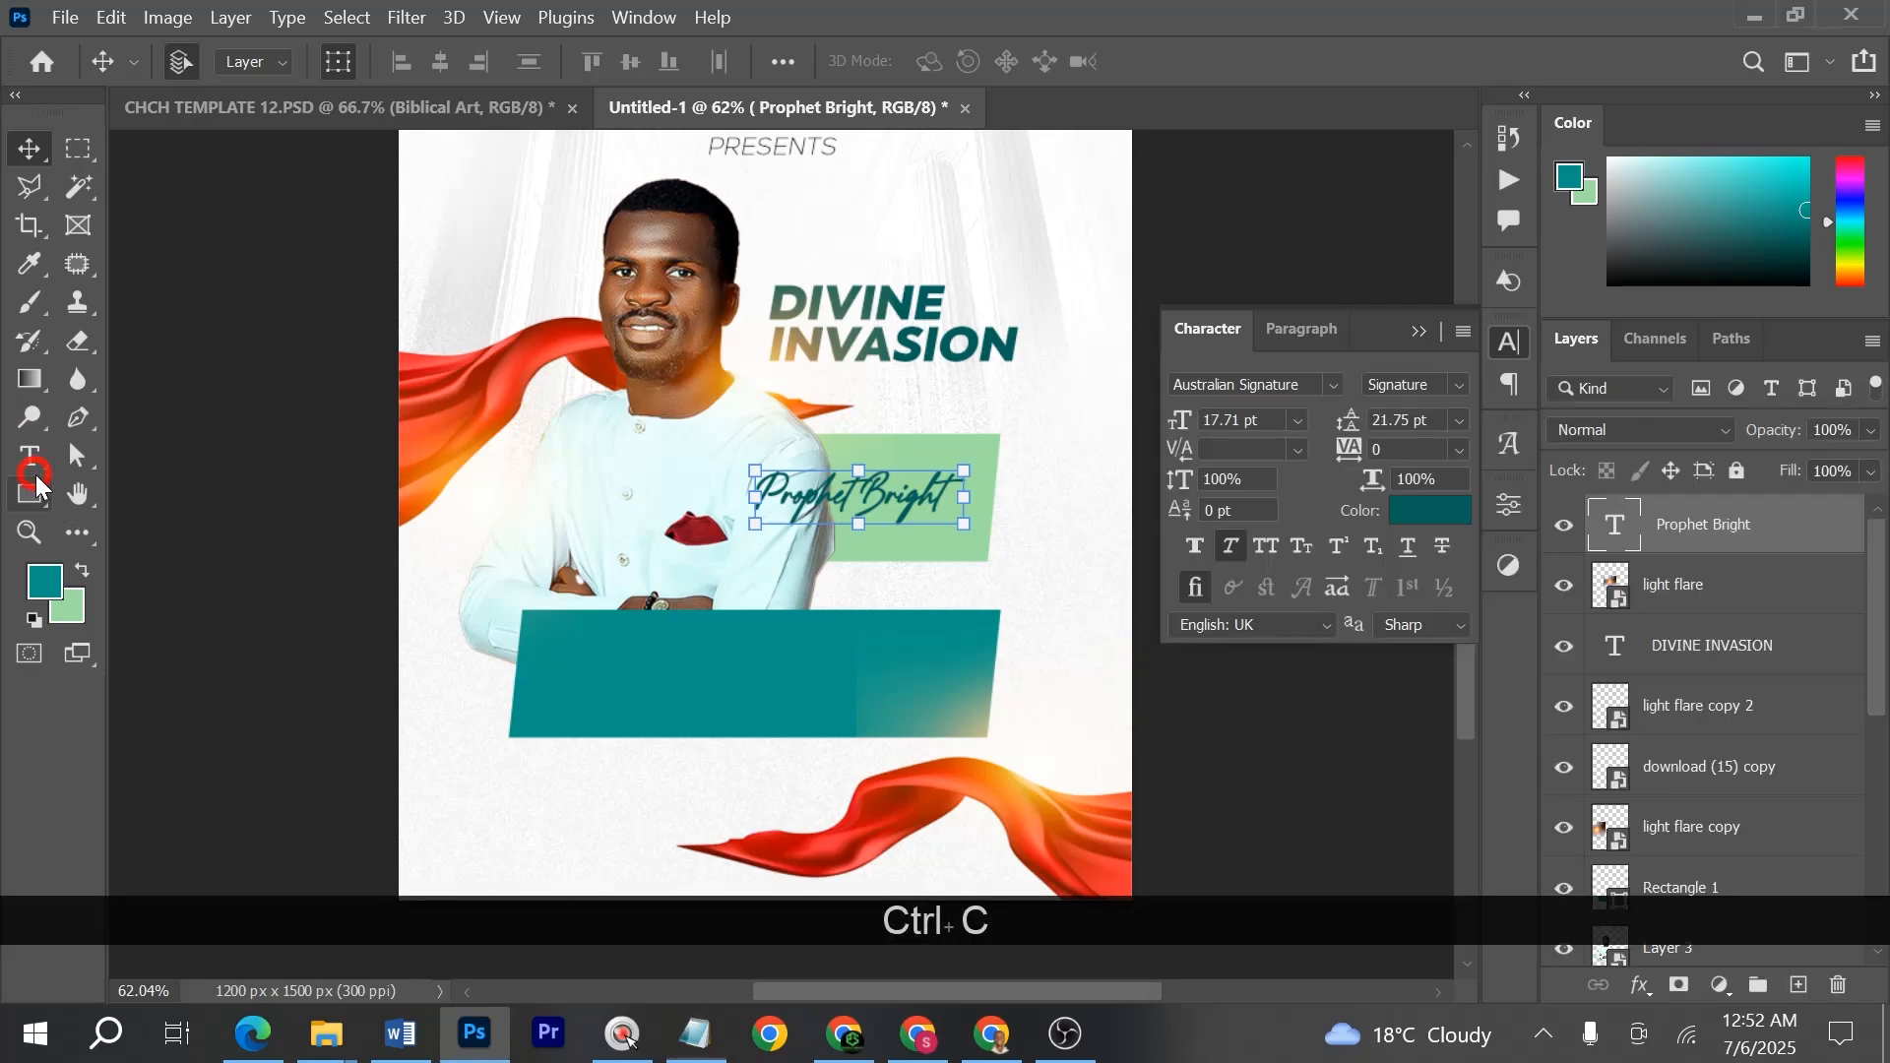
{"action": "left_click", "coordinate": [555, 664]}
{"action": "key", "text": "ctrl+v"}
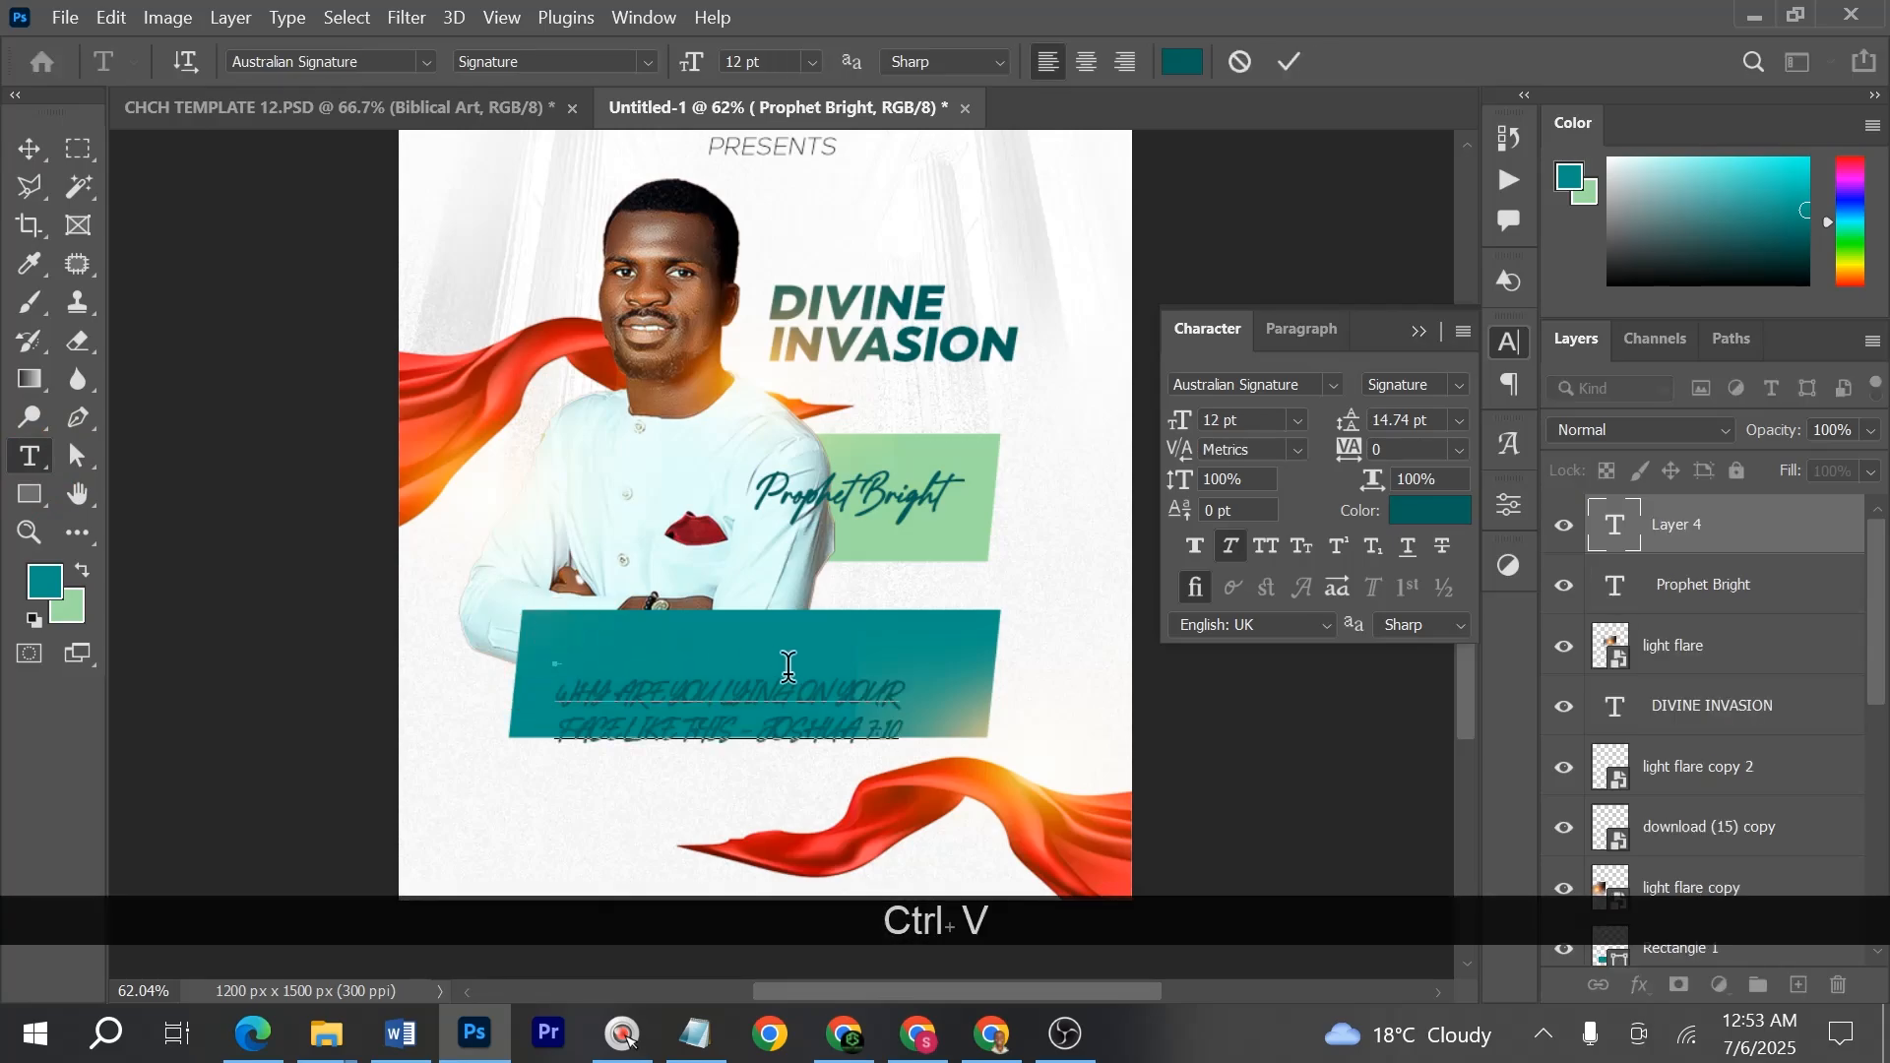
{"action": "key", "text": "ctrl+a"}
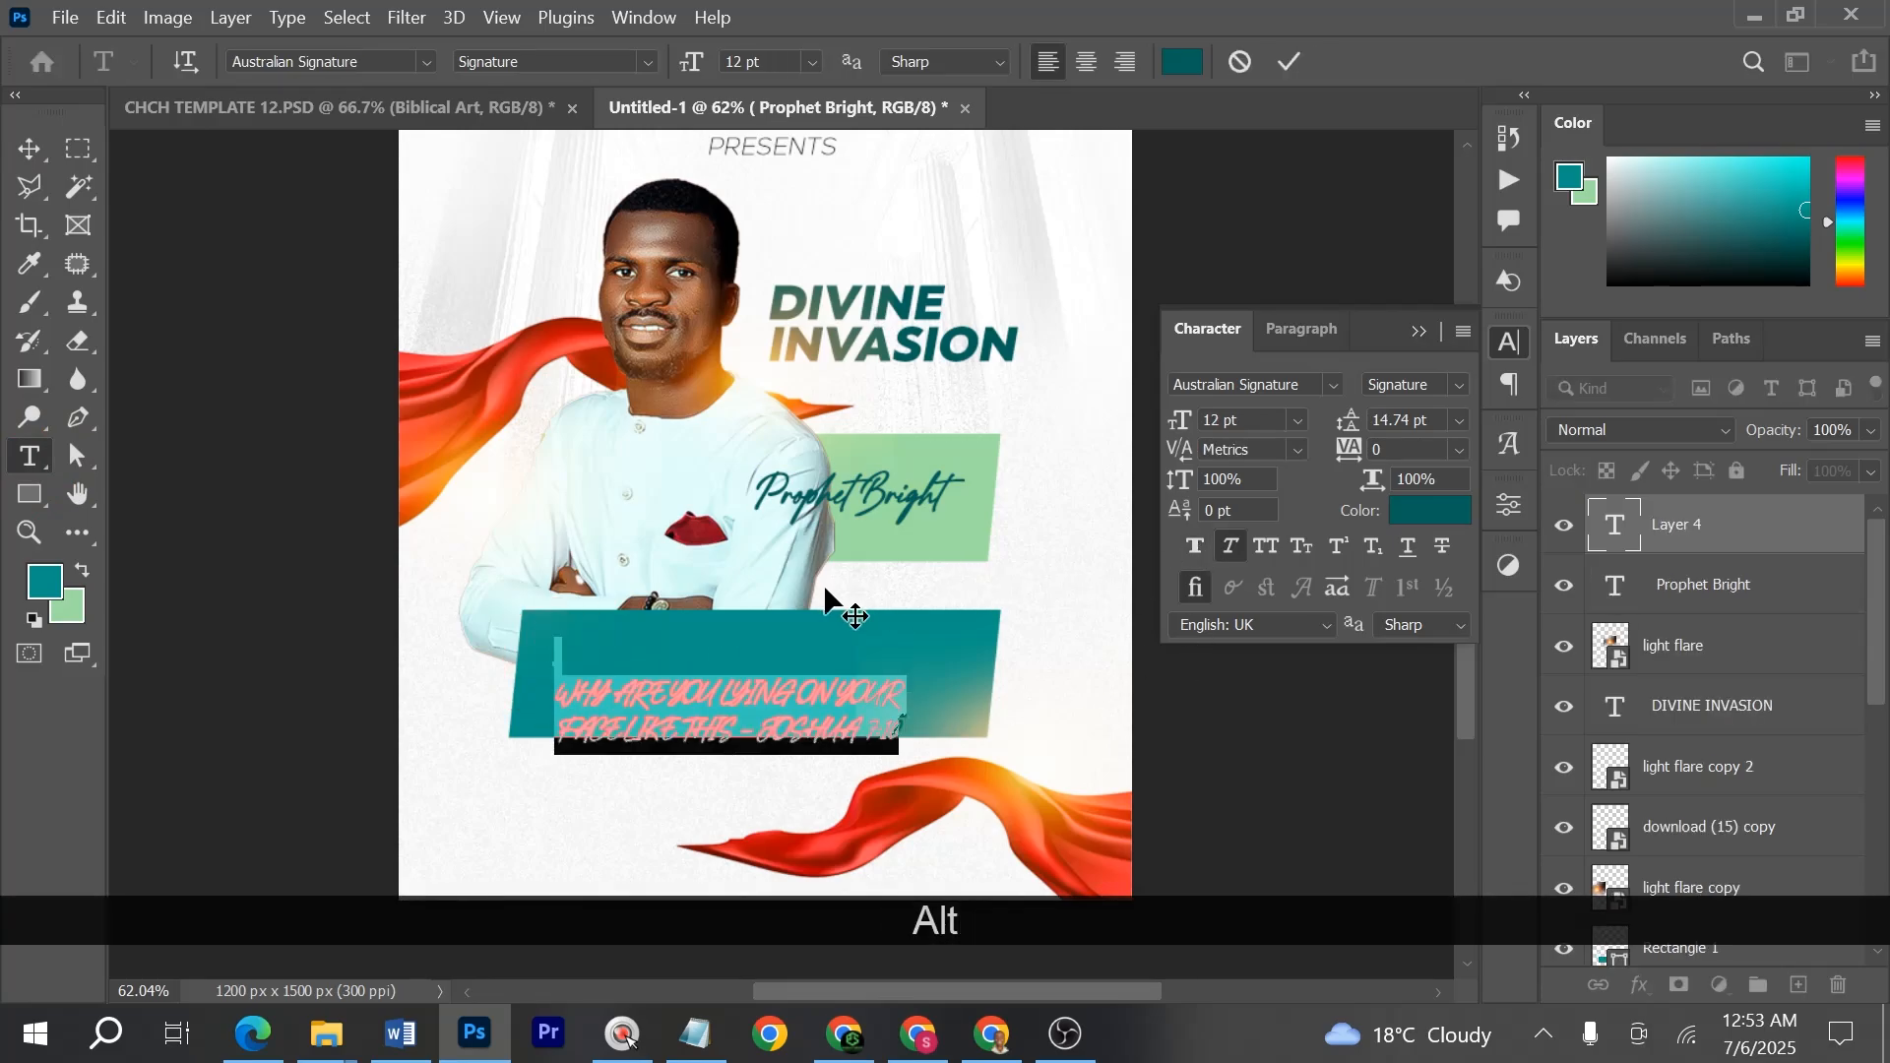
{"action": "key", "text": "alt+Tab"}
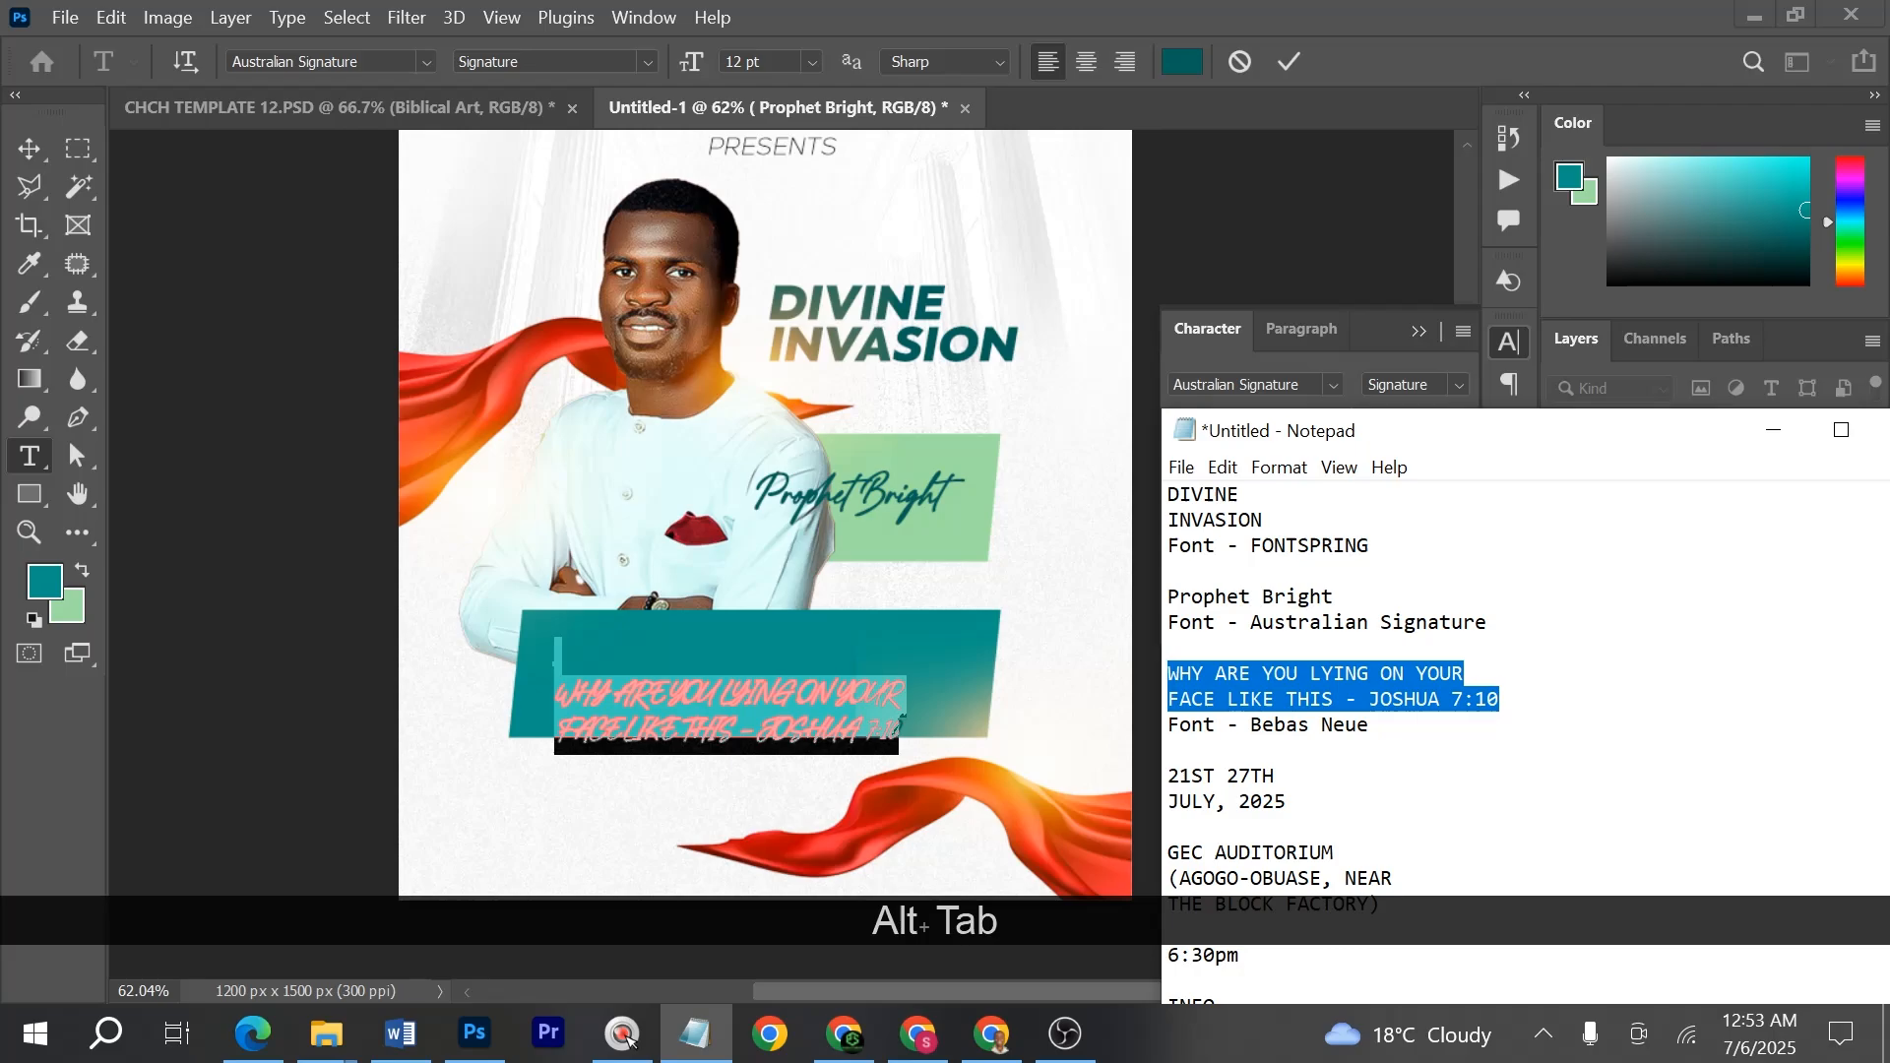
{"action": "key", "text": "alt+Tab"}
{"action": "left_click", "coordinate": [607, 665]}
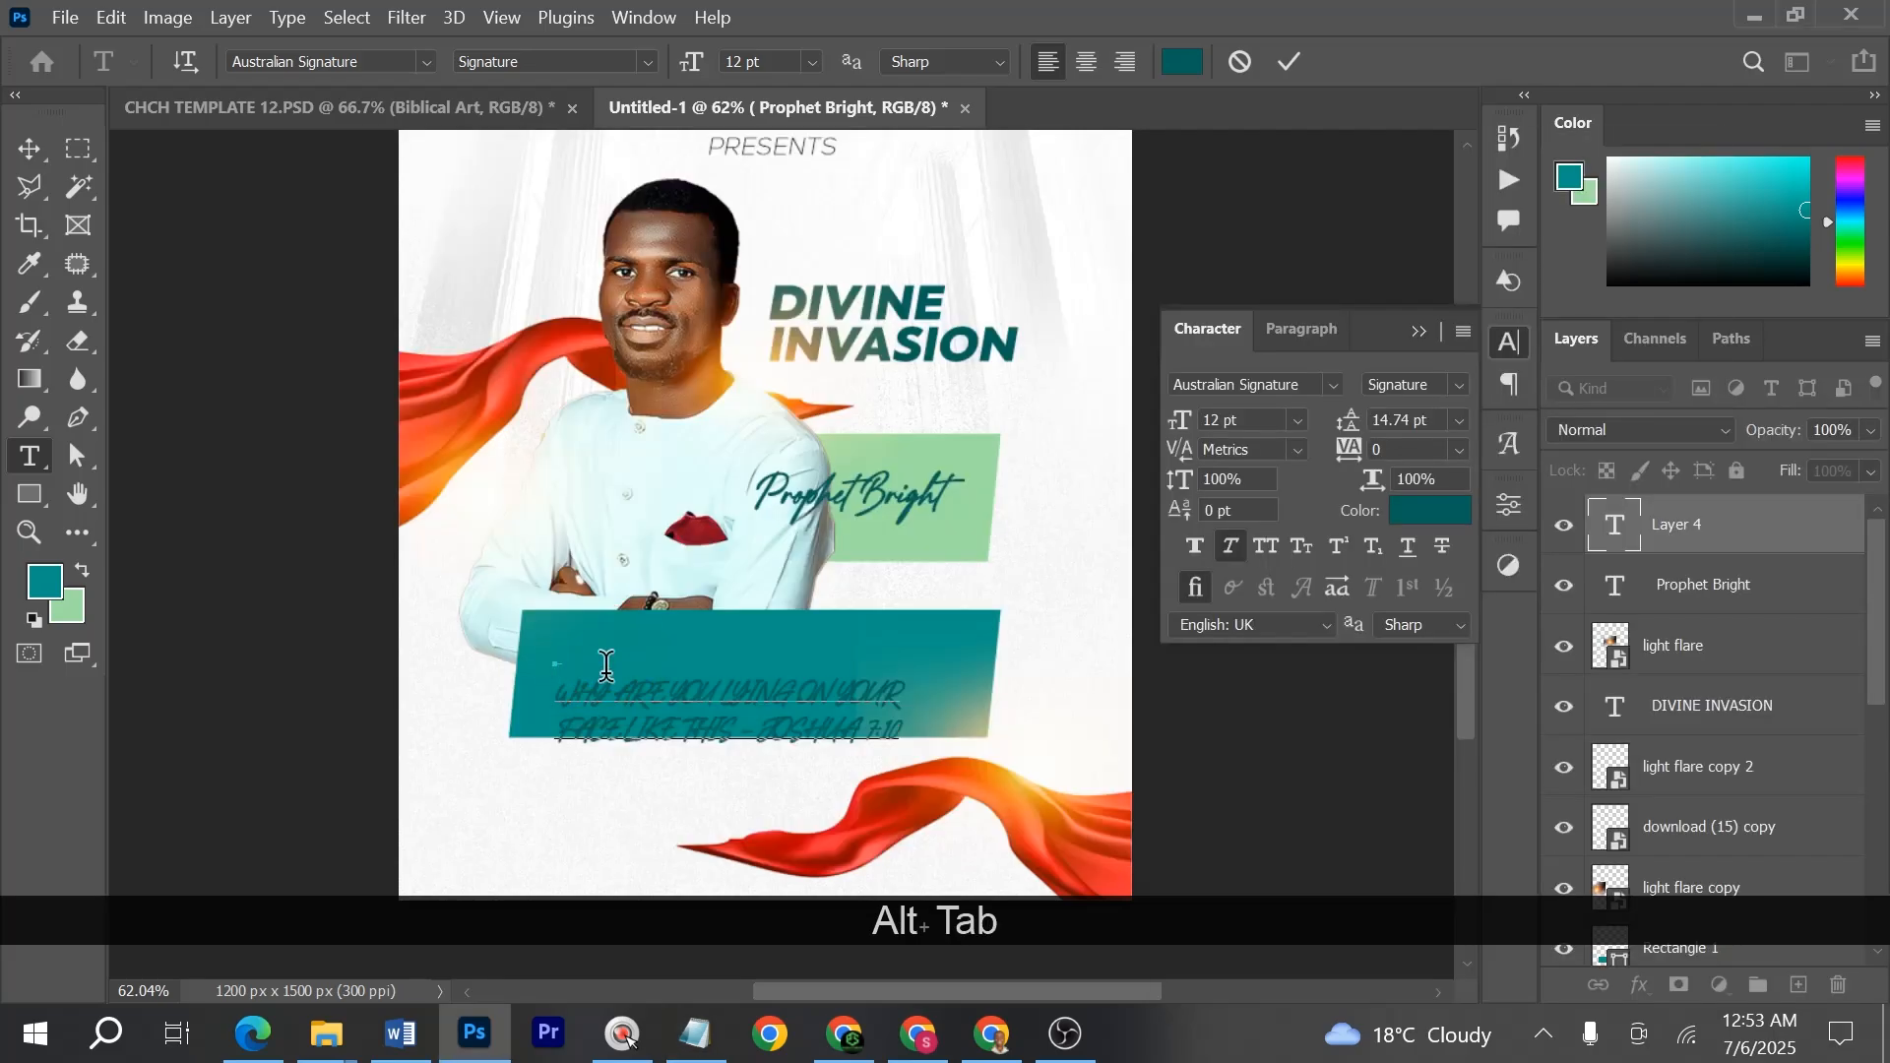
{"action": "key", "text": "Delete"}
- Set the font of the whole pasted theme text to Bebas Neue Bold
{"action": "key", "text": "ctrl+a"}
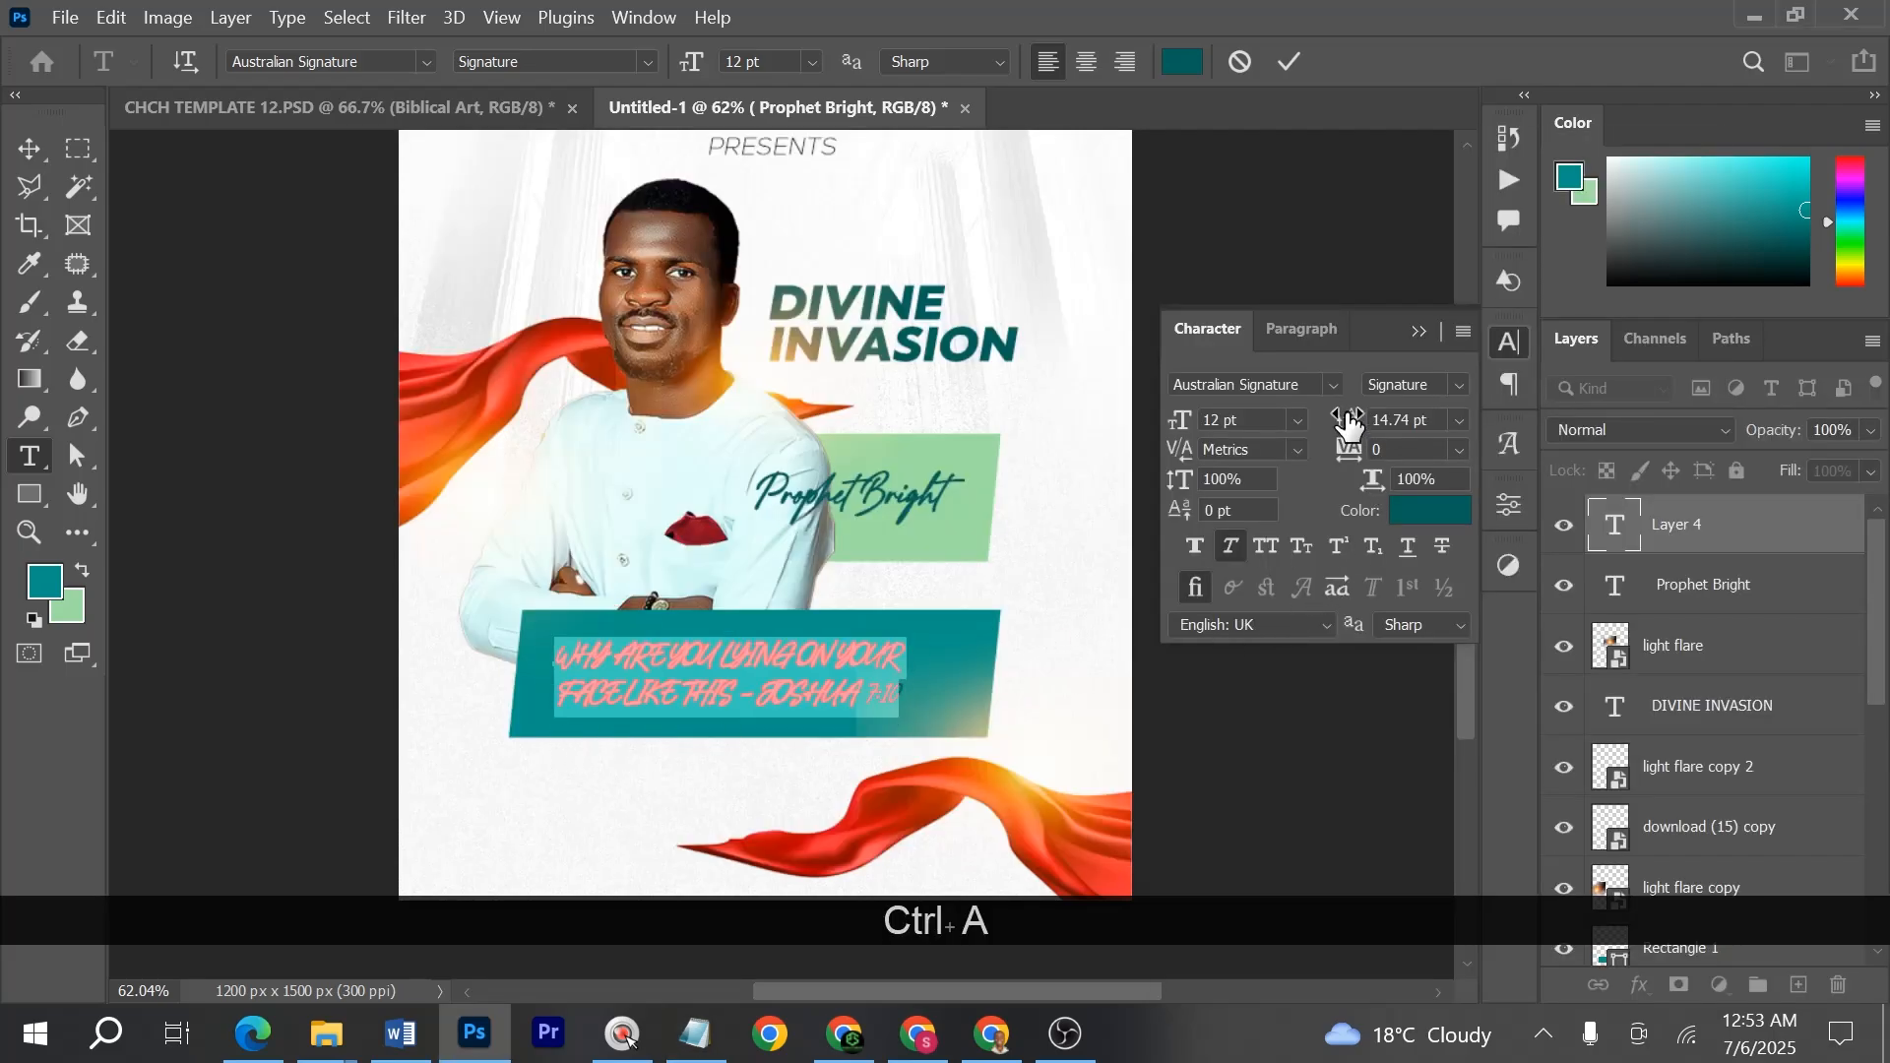
{"action": "left_click", "coordinate": [1330, 384]}
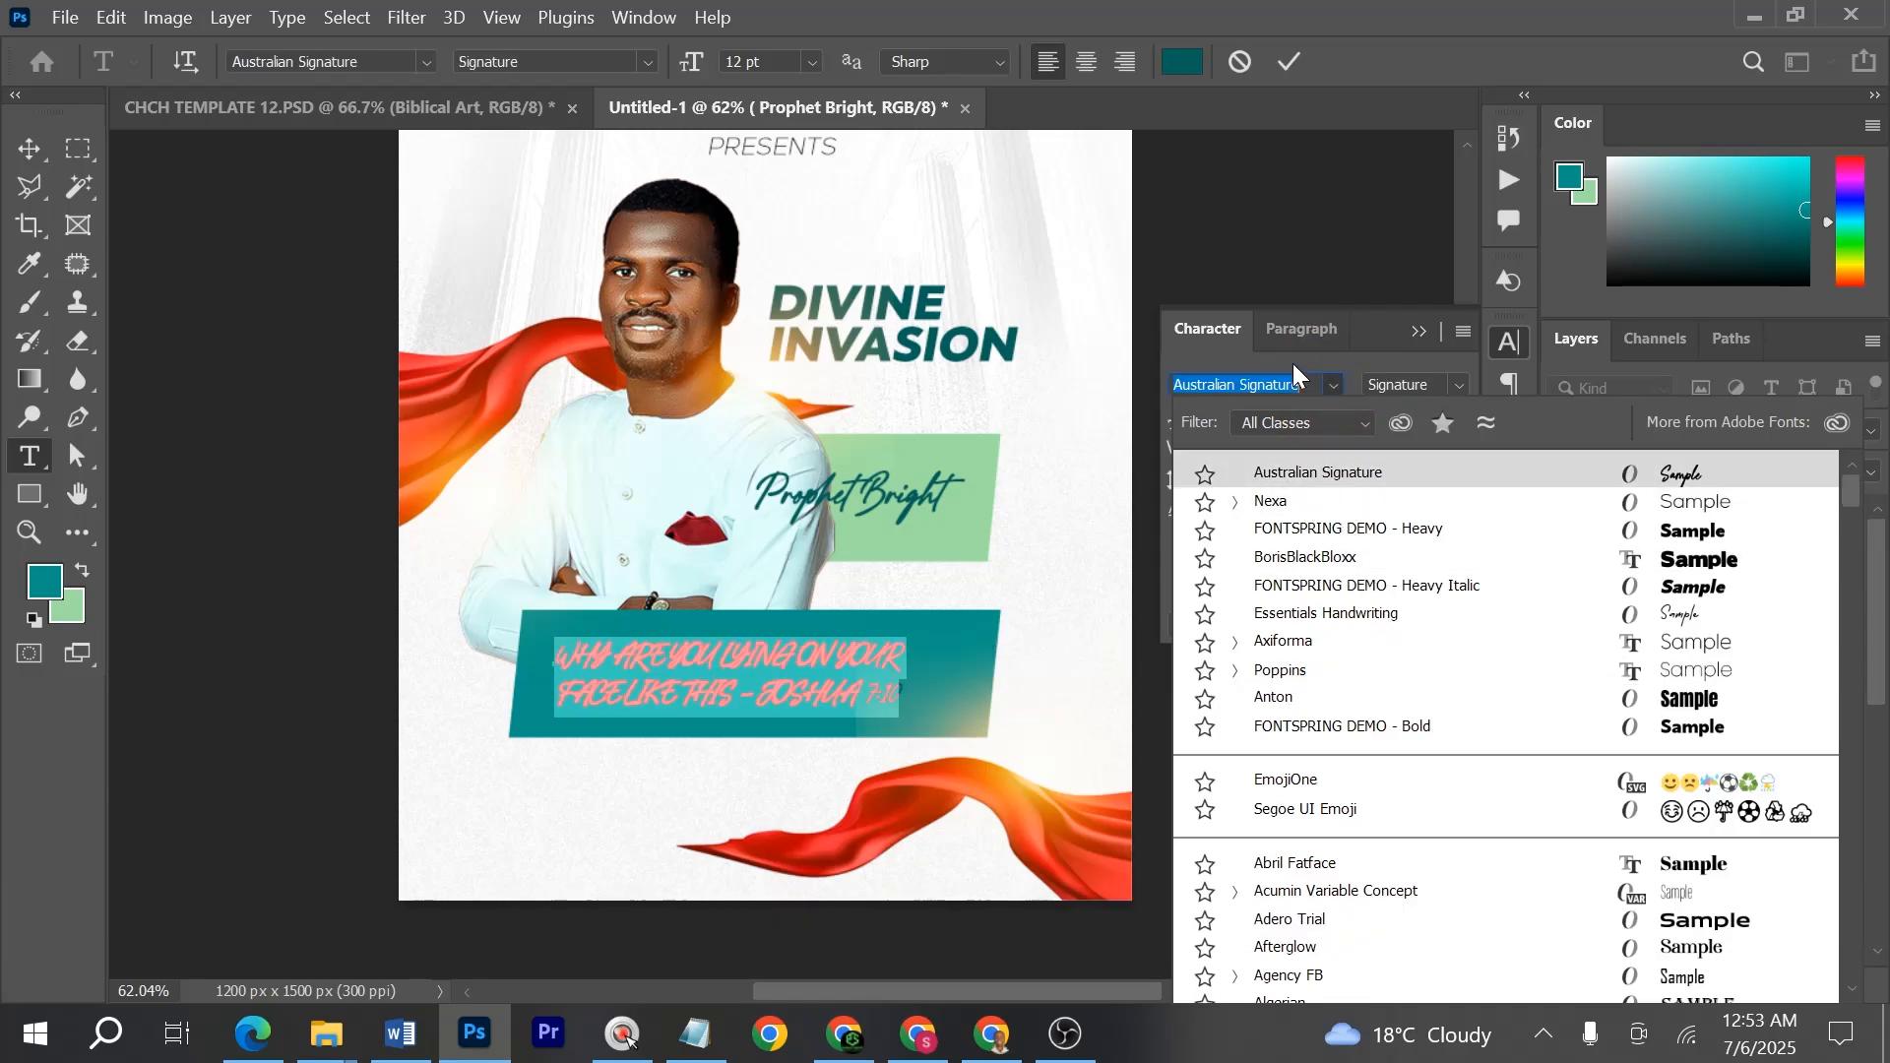
{"action": "type", "text": "Bebas Neue"}
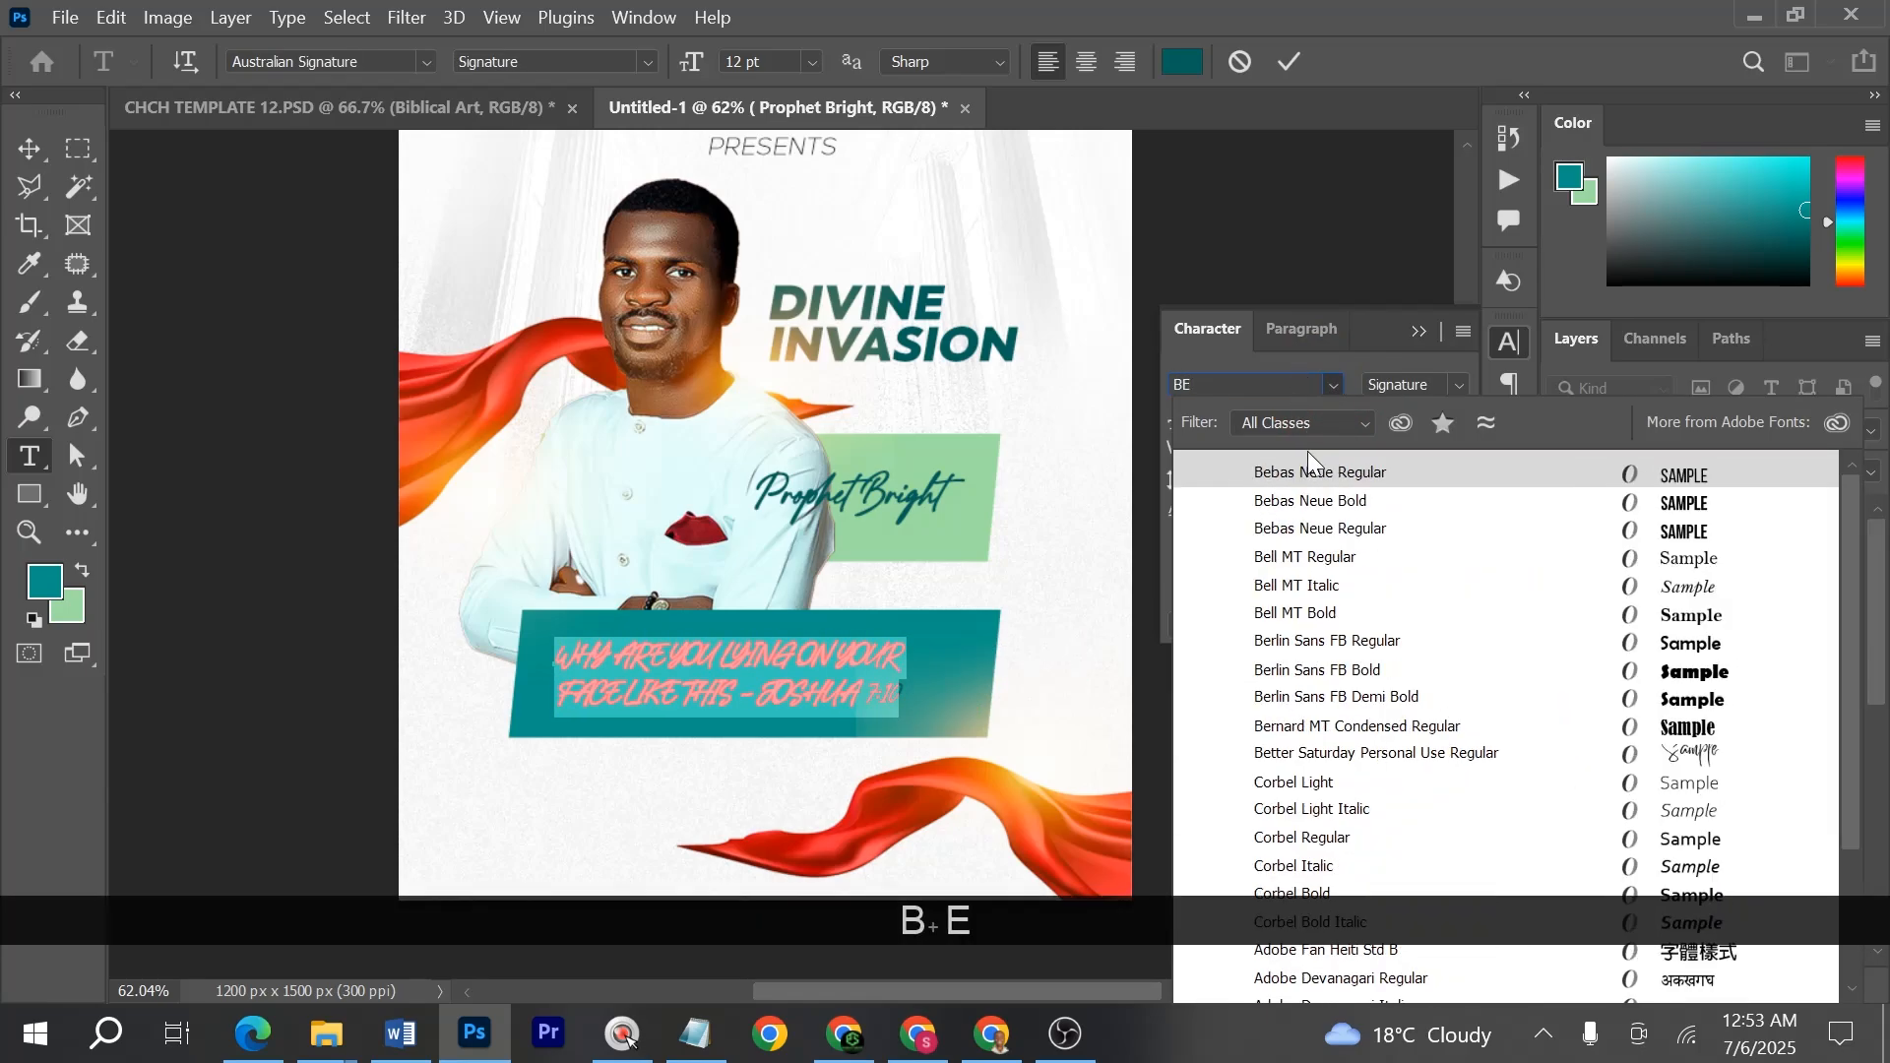
{"action": "left_click", "coordinate": [1334, 502]}
{"action": "left_click", "coordinate": [1289, 62]}
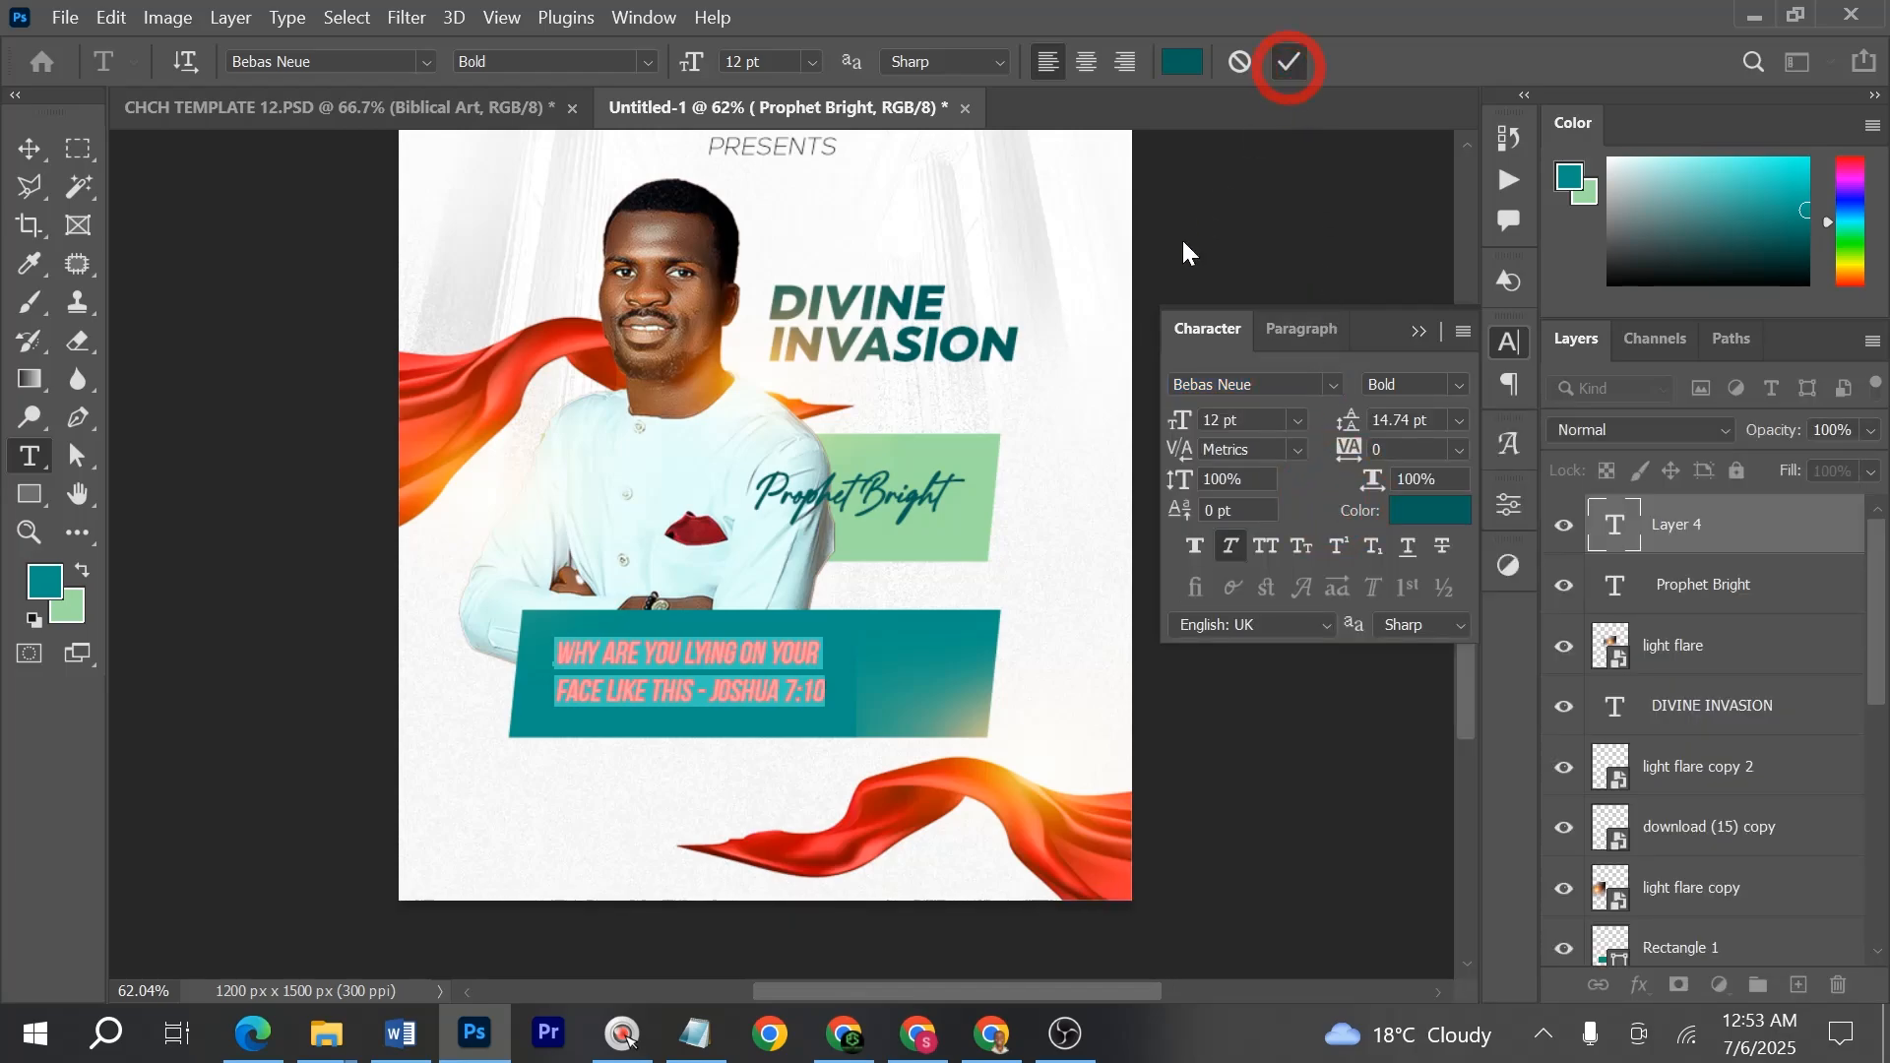
- Enlarge the theme text to about 17.08 pt, set its leading to 18 pt and reposition it on the teal shape
{"action": "key", "text": "v"}
{"action": "key", "text": "ctrl+t"}
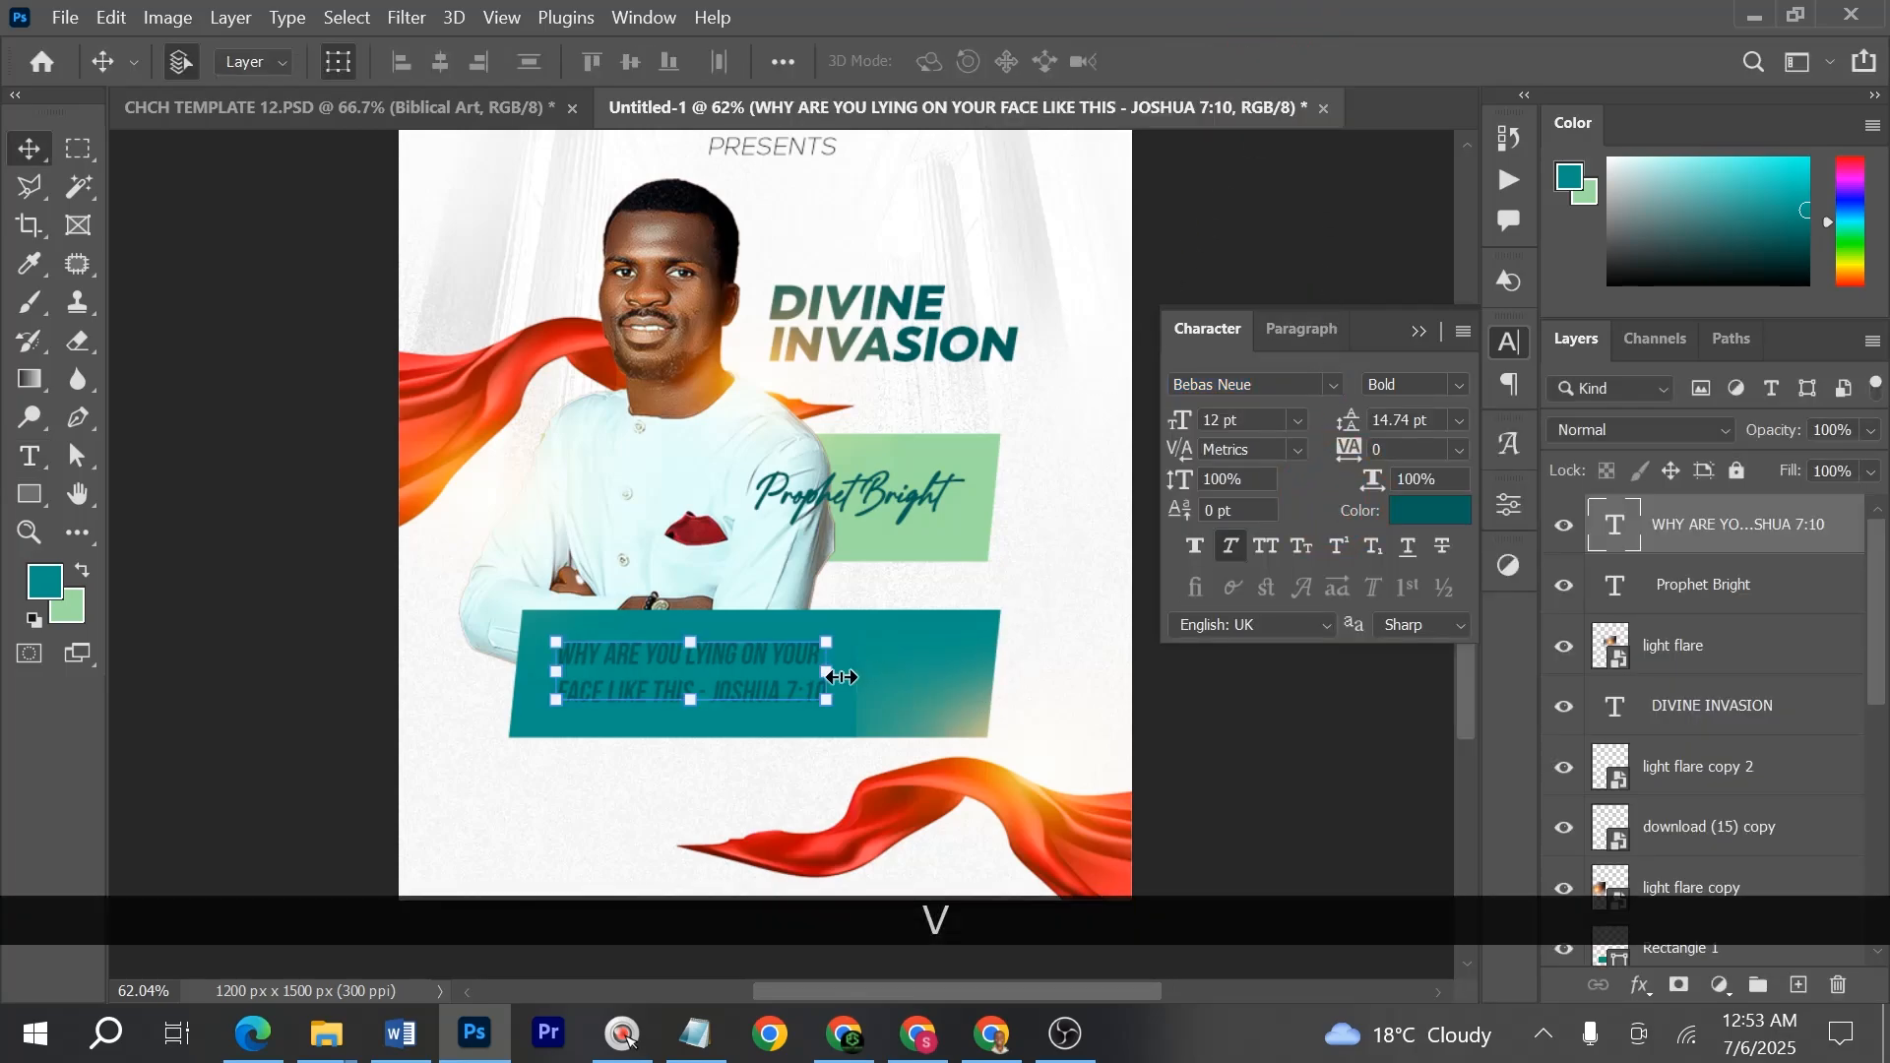
{"action": "left_click_drag", "start_coordinate": [830, 671], "coordinate": [956, 670]}
{"action": "key", "text": "Return"}
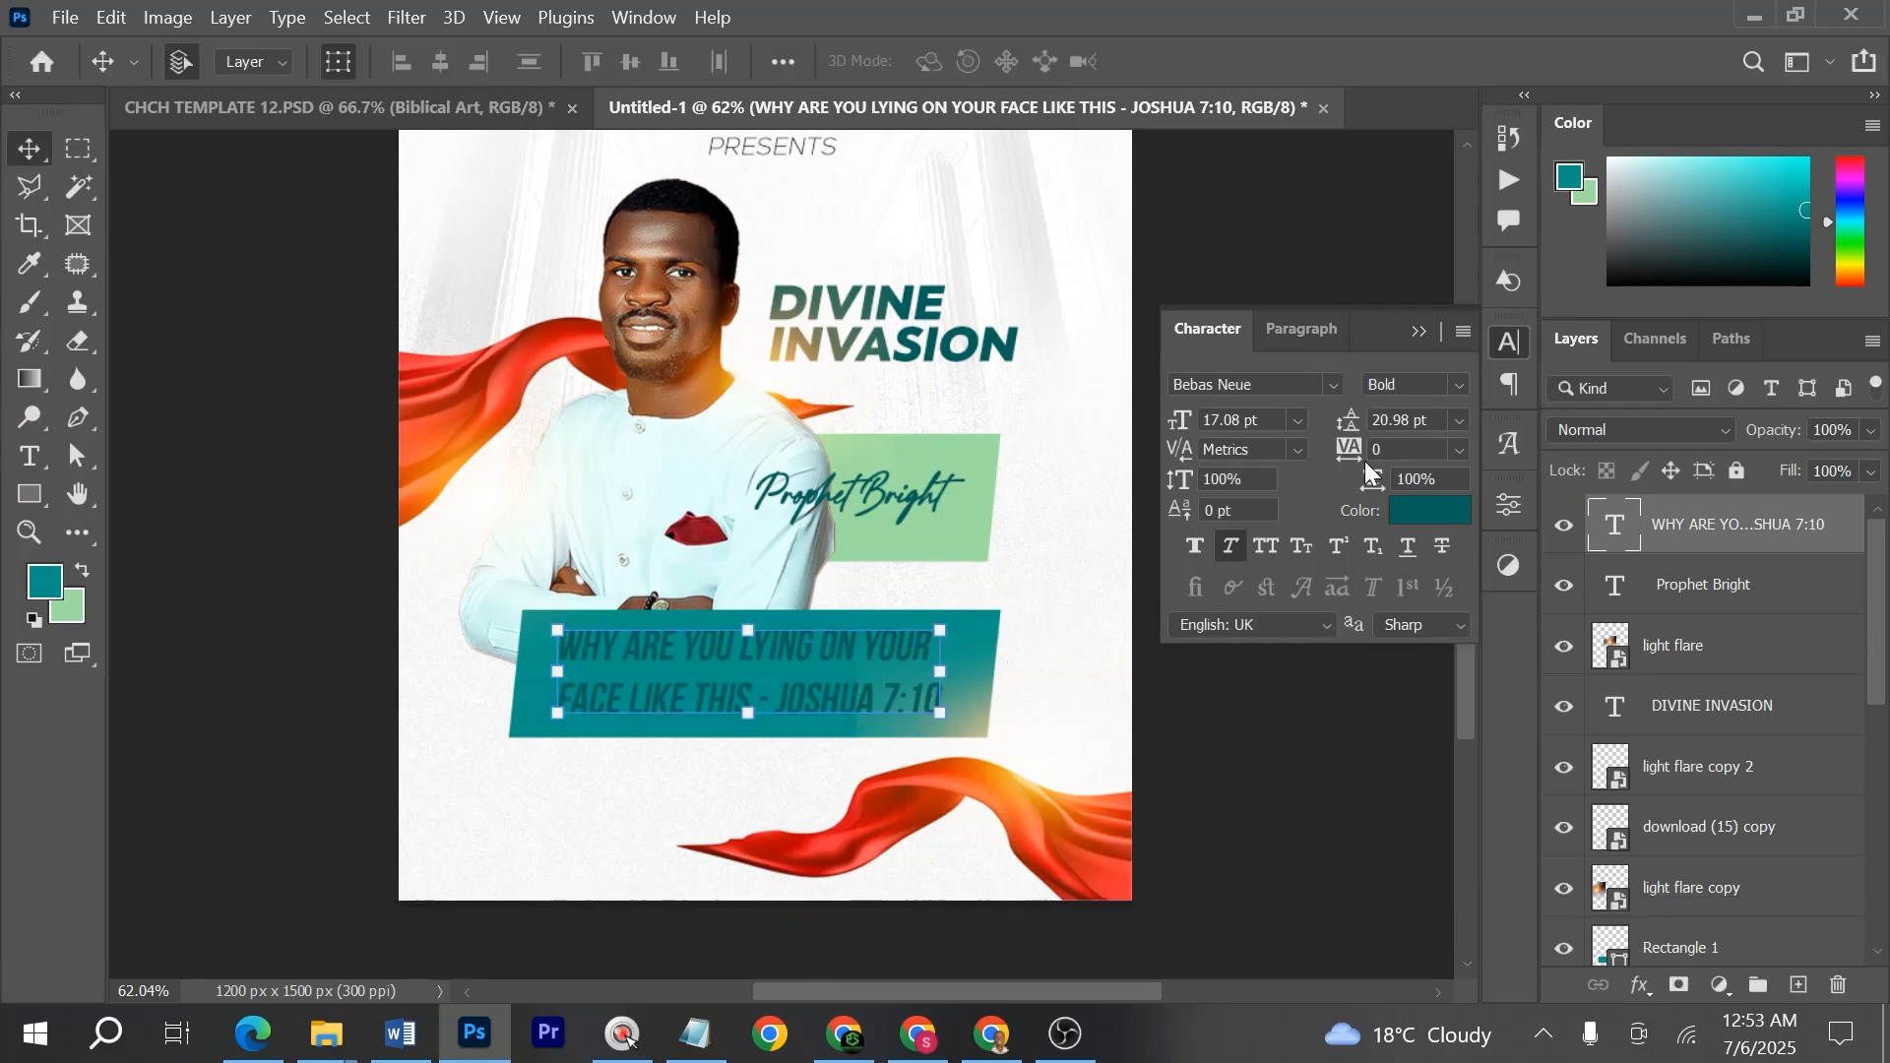
{"action": "left_click_drag", "start_coordinate": [1350, 433], "coordinate": [1340, 431]}
{"action": "left_click_drag", "start_coordinate": [844, 663], "coordinate": [848, 675]}
- Colour the theme text white (ffffff) and change its font style to Regular
{"action": "left_click", "coordinate": [1411, 511]}
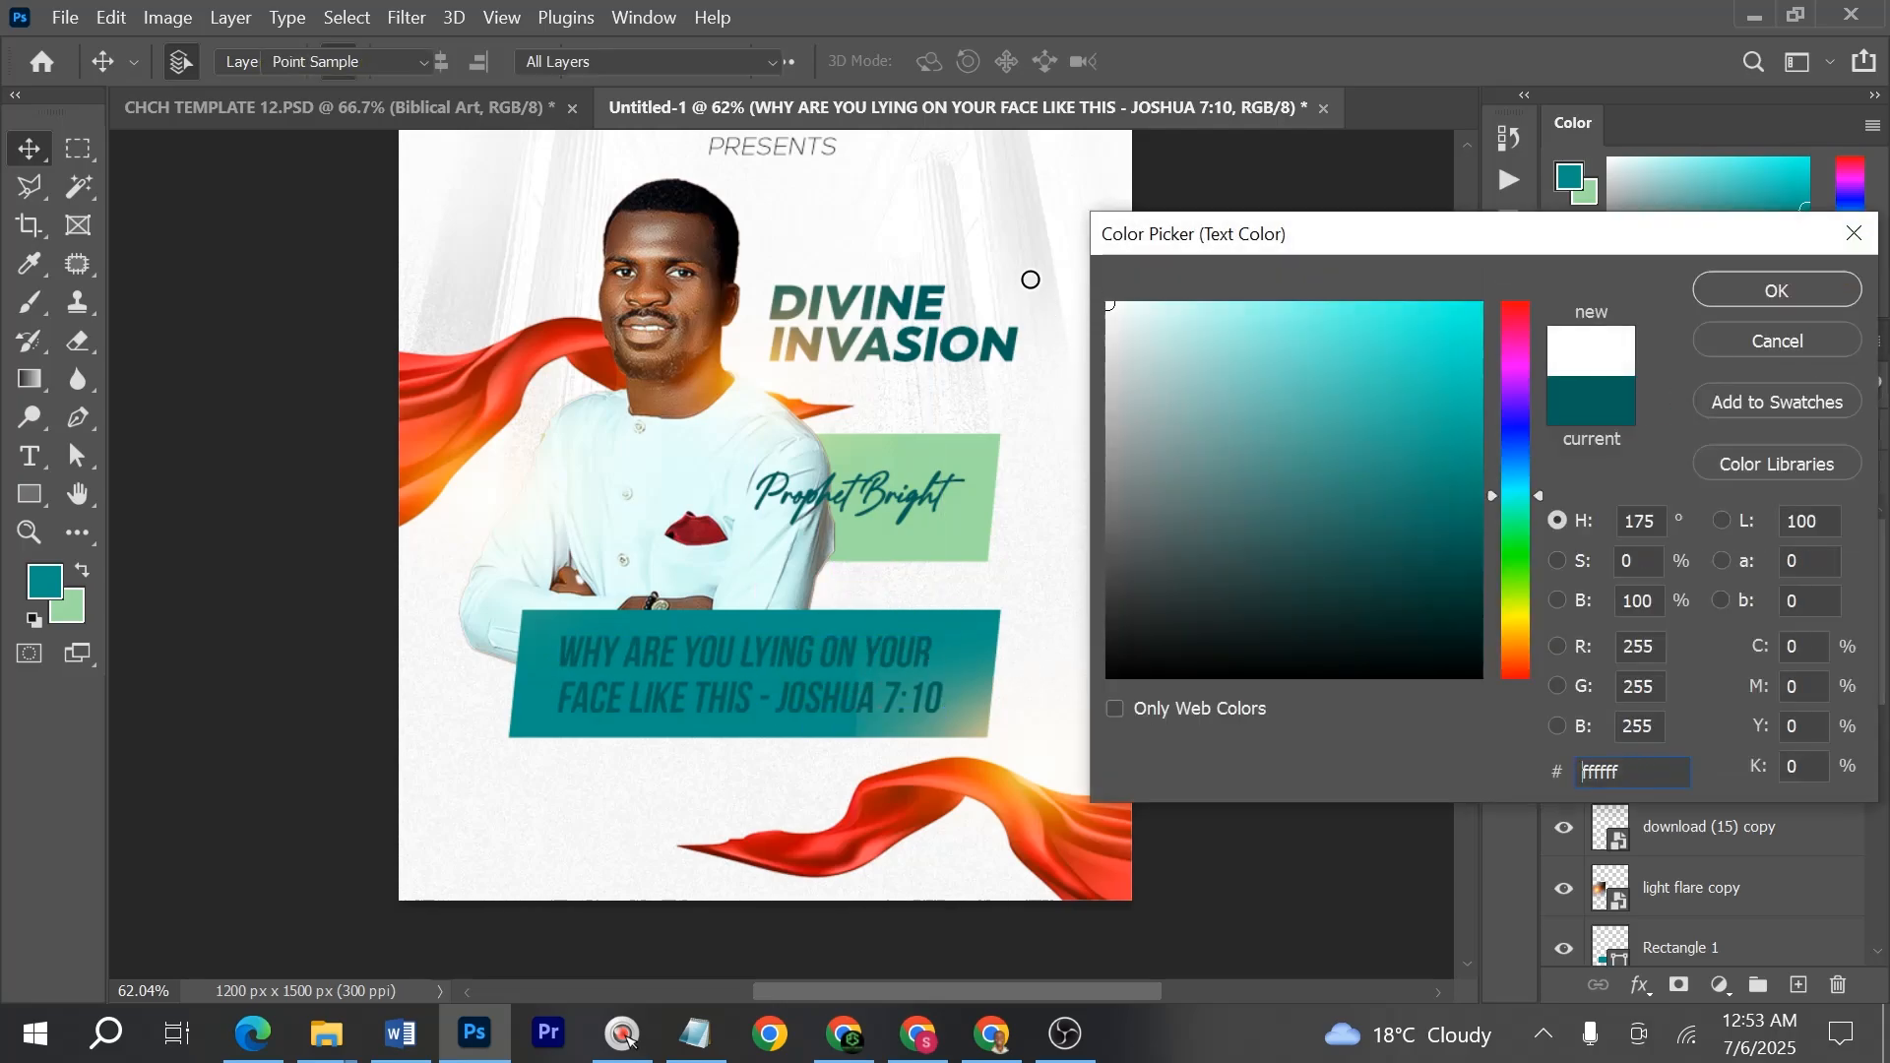
{"action": "left_click", "coordinate": [1110, 305]}
{"action": "left_click", "coordinate": [1771, 291]}
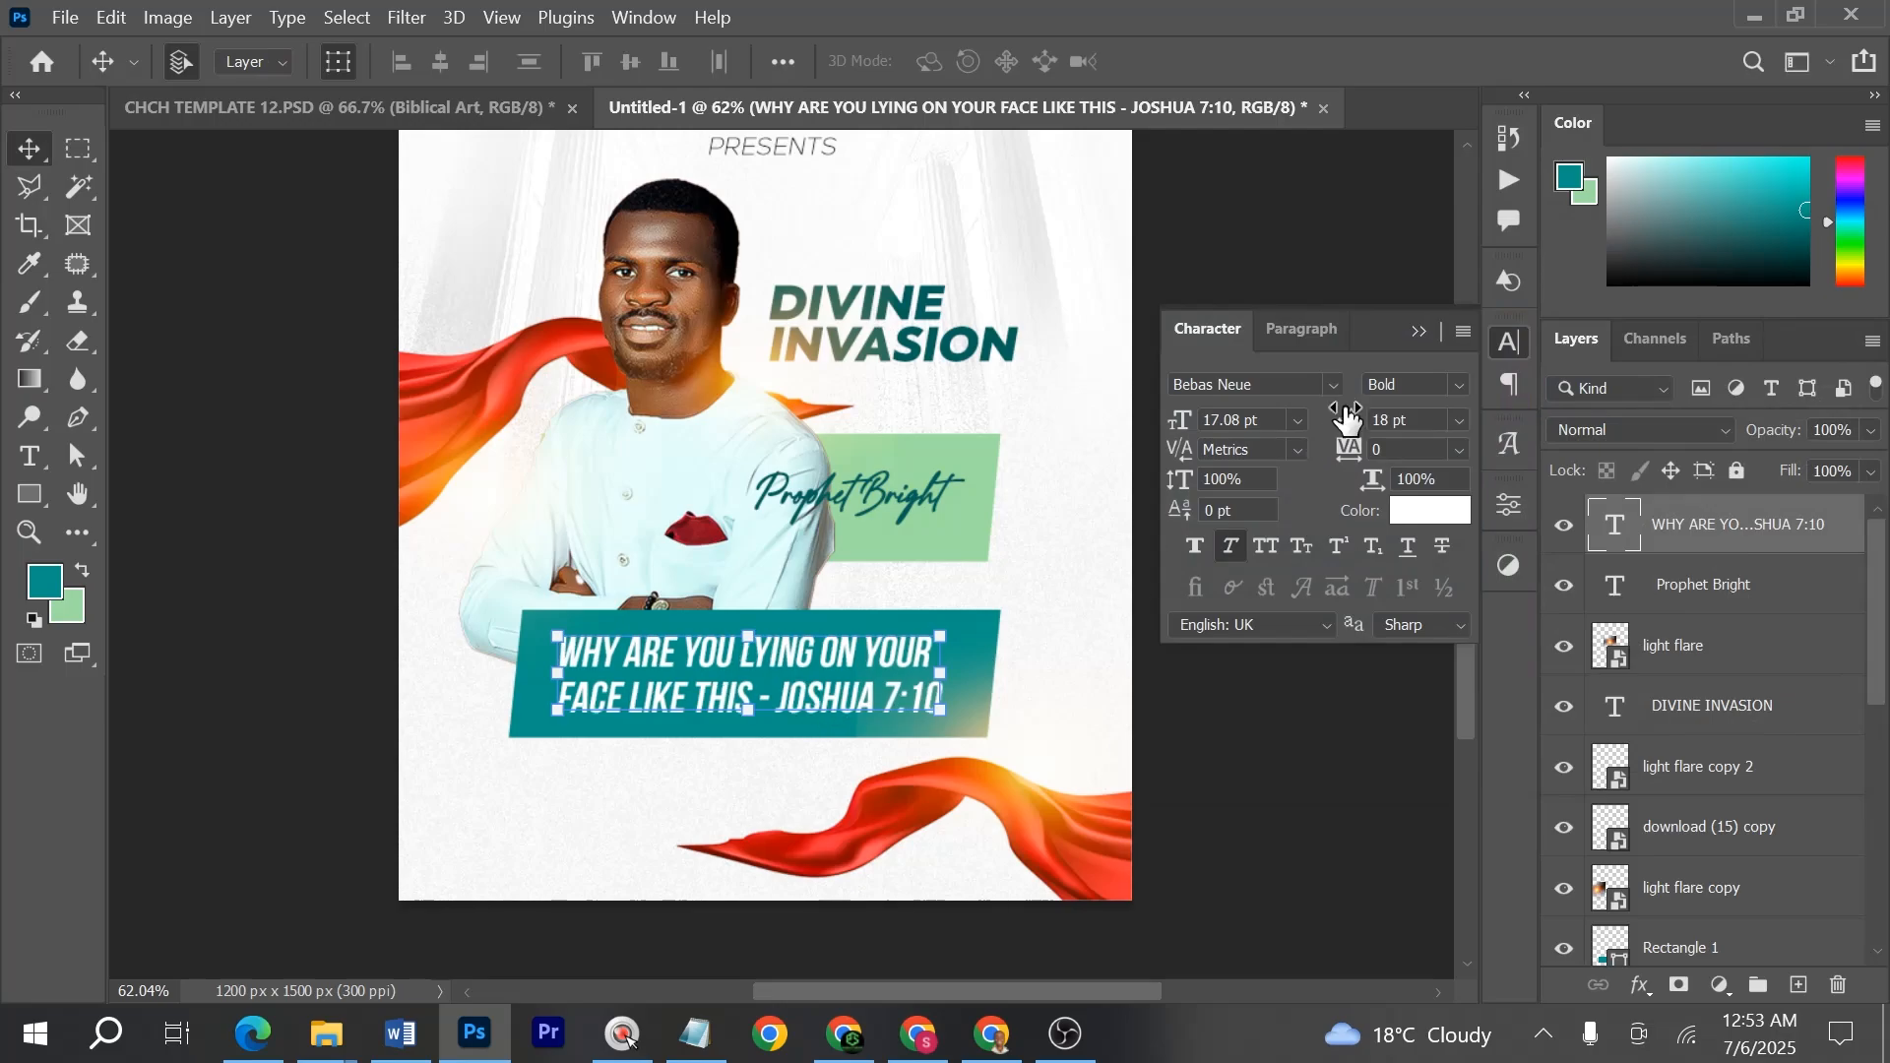
{"action": "left_click", "coordinate": [1463, 384]}
{"action": "left_click", "coordinate": [1418, 411]}
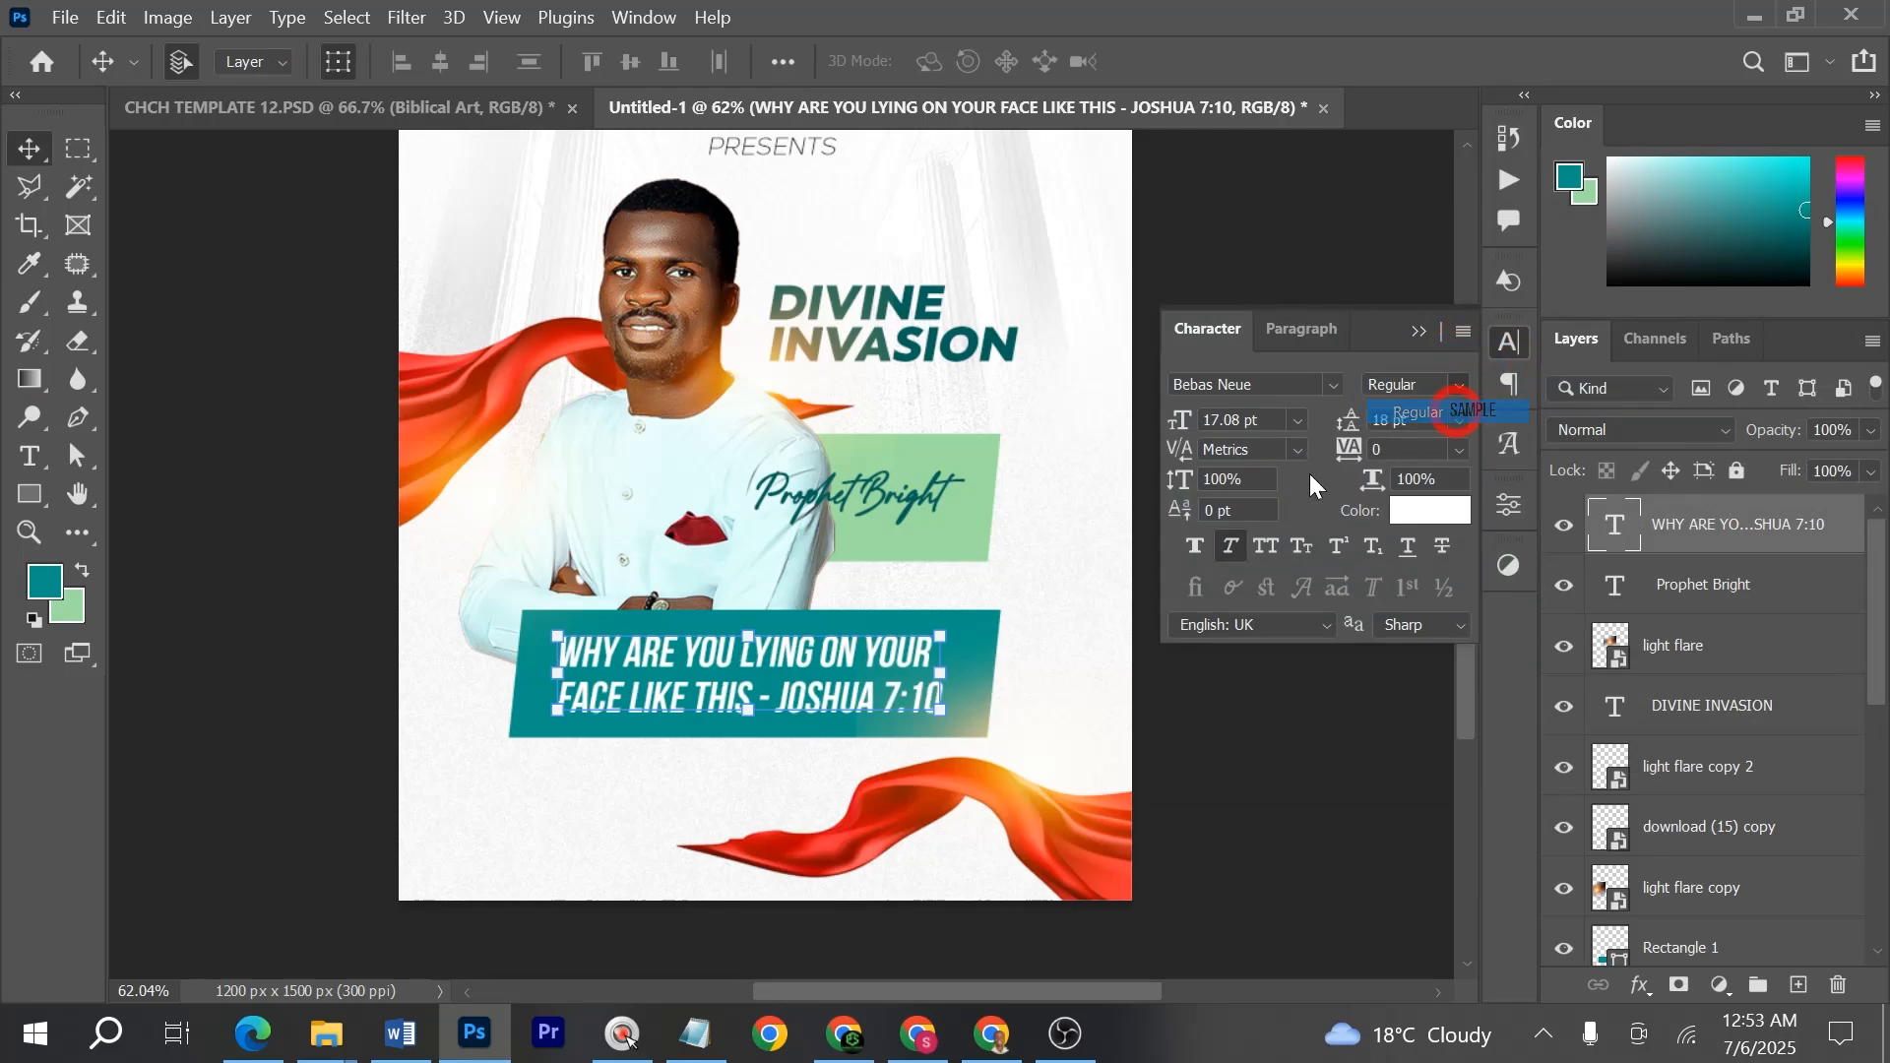
- Colour the words FACE LIKE THIS yellow ffea00 and make them Bold
{"action": "double_click", "coordinate": [748, 693]}
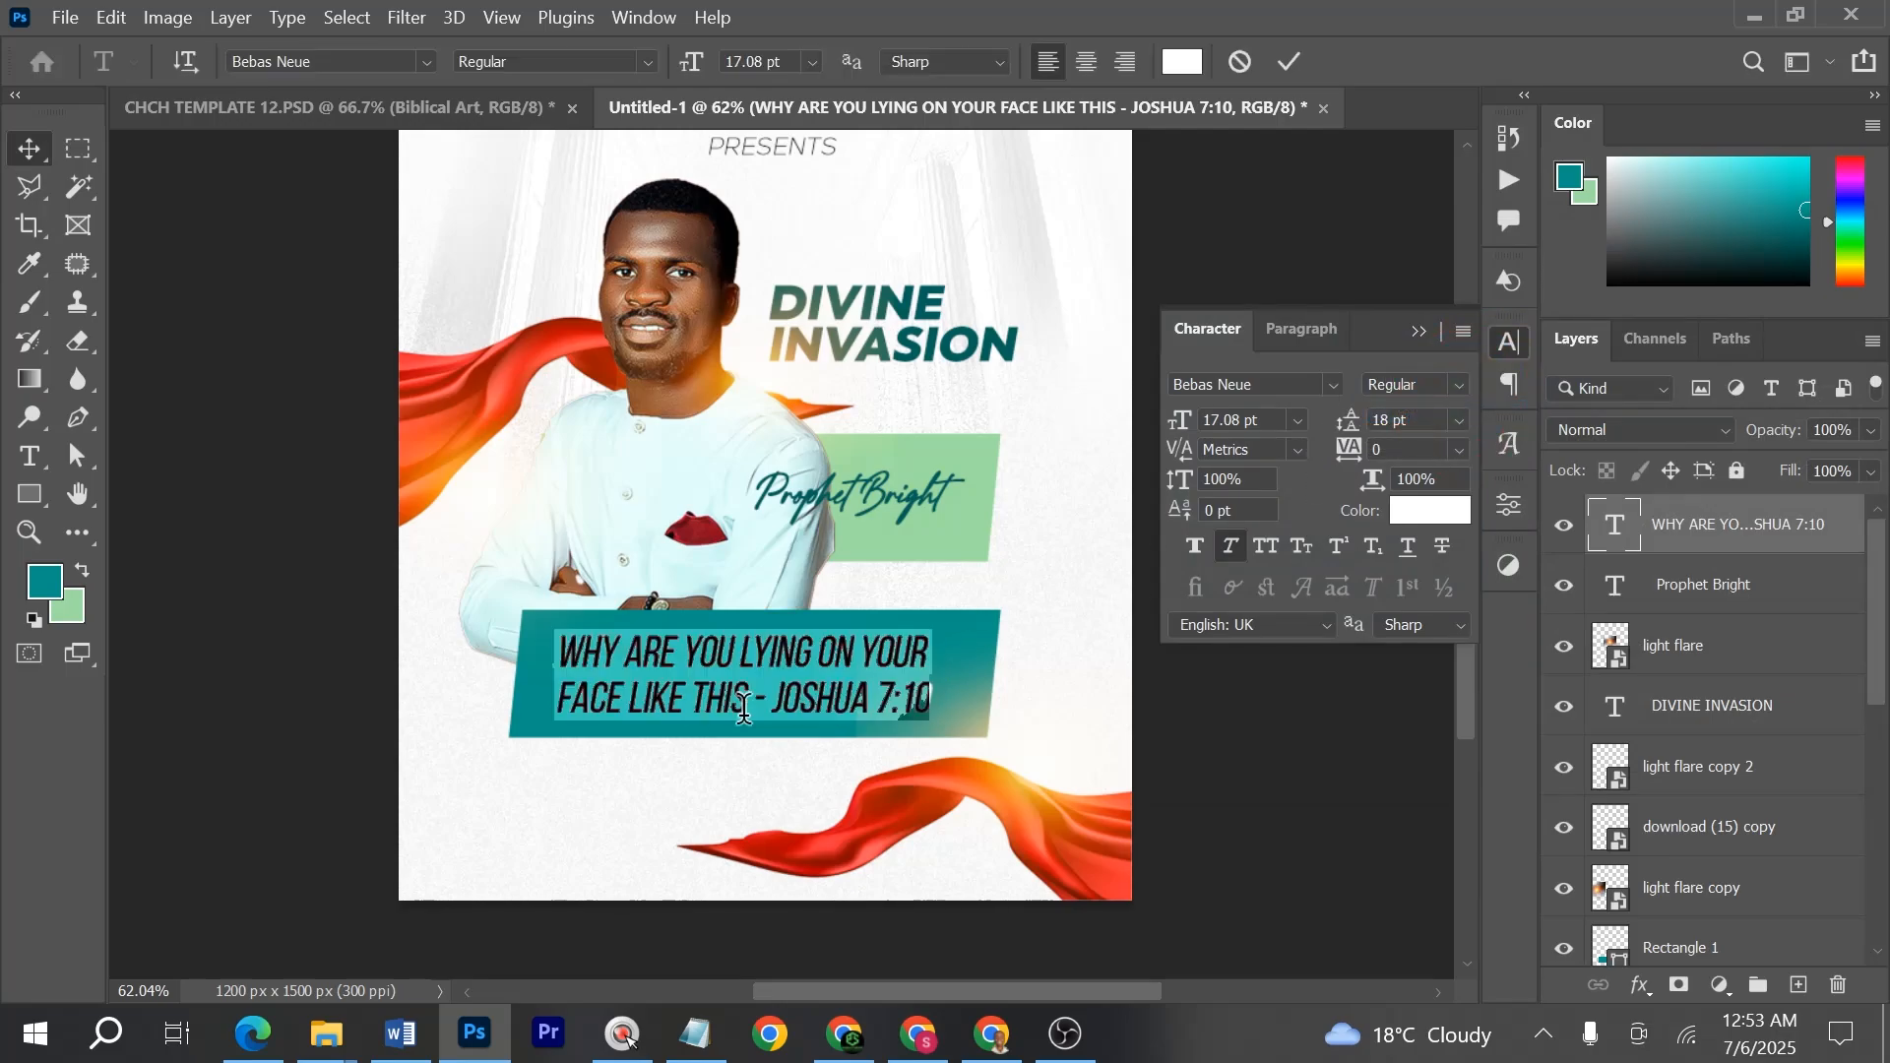
{"action": "left_click_drag", "start_coordinate": [746, 695], "coordinate": [489, 696]}
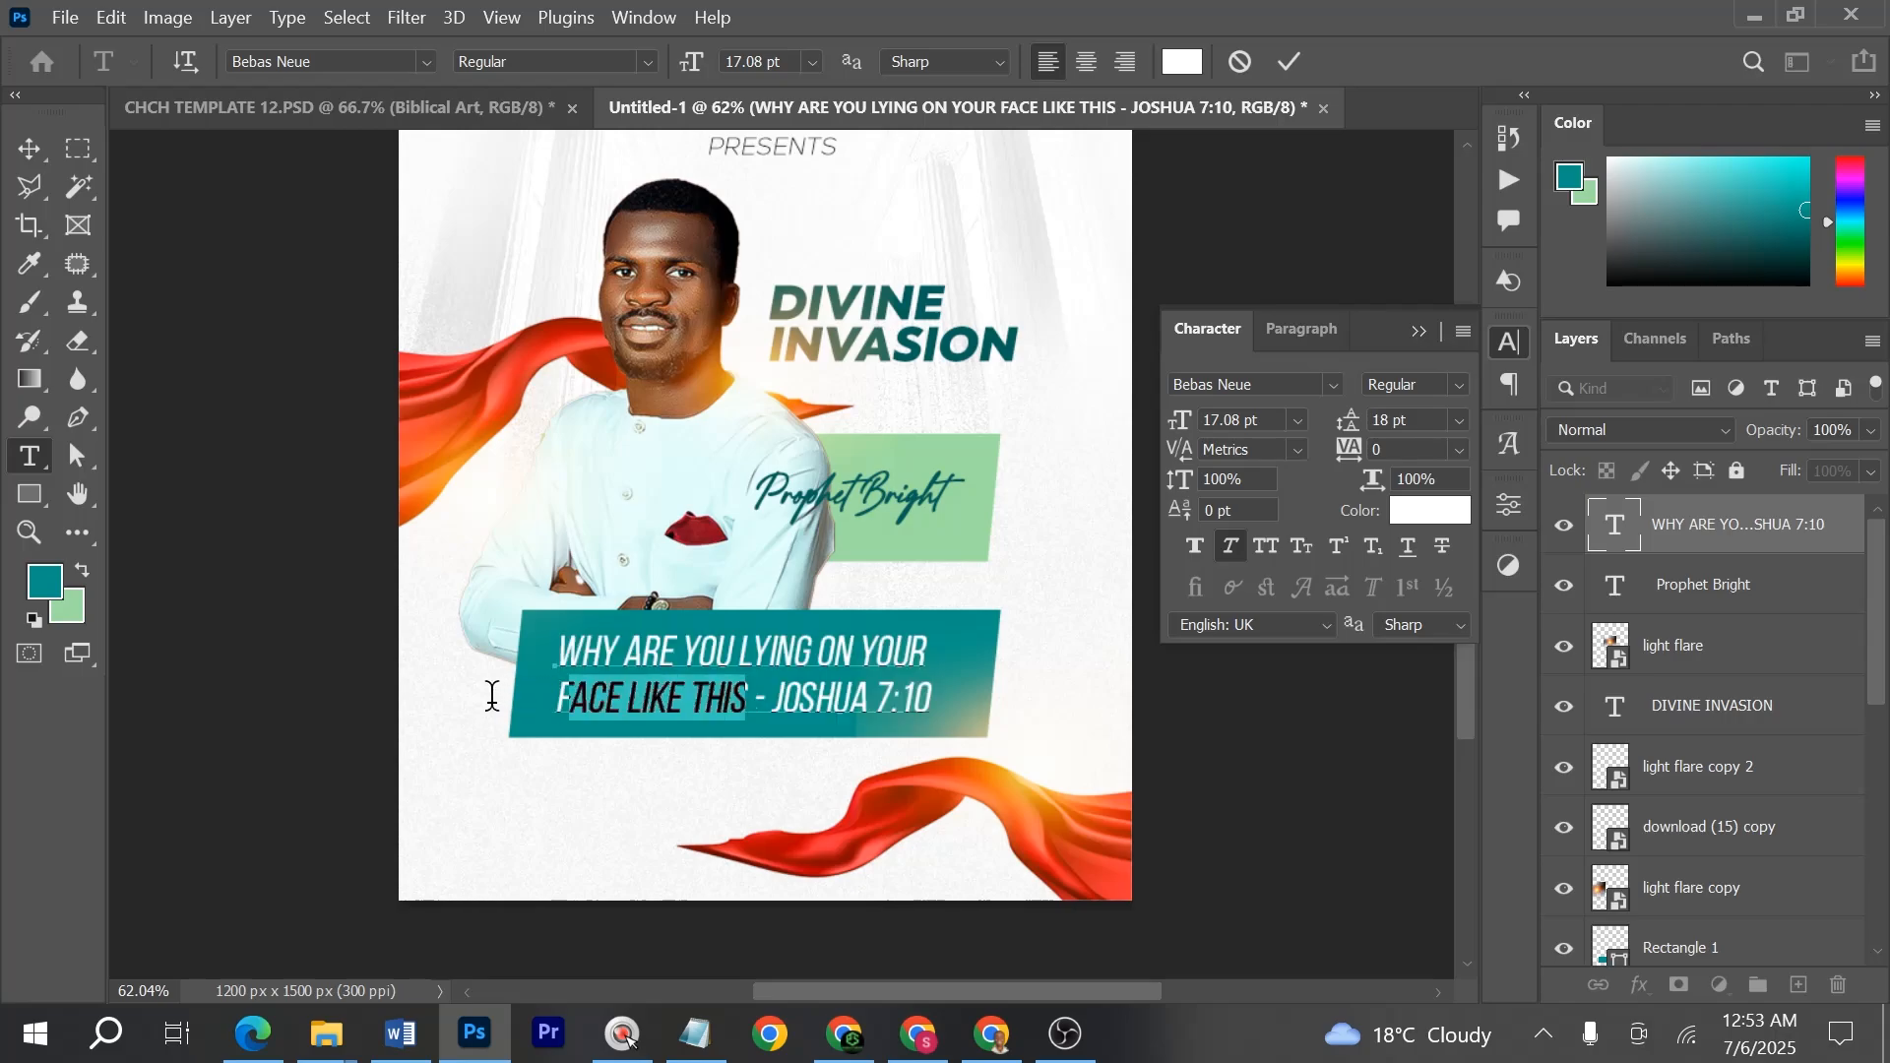
{"action": "left_click", "coordinate": [1429, 511]}
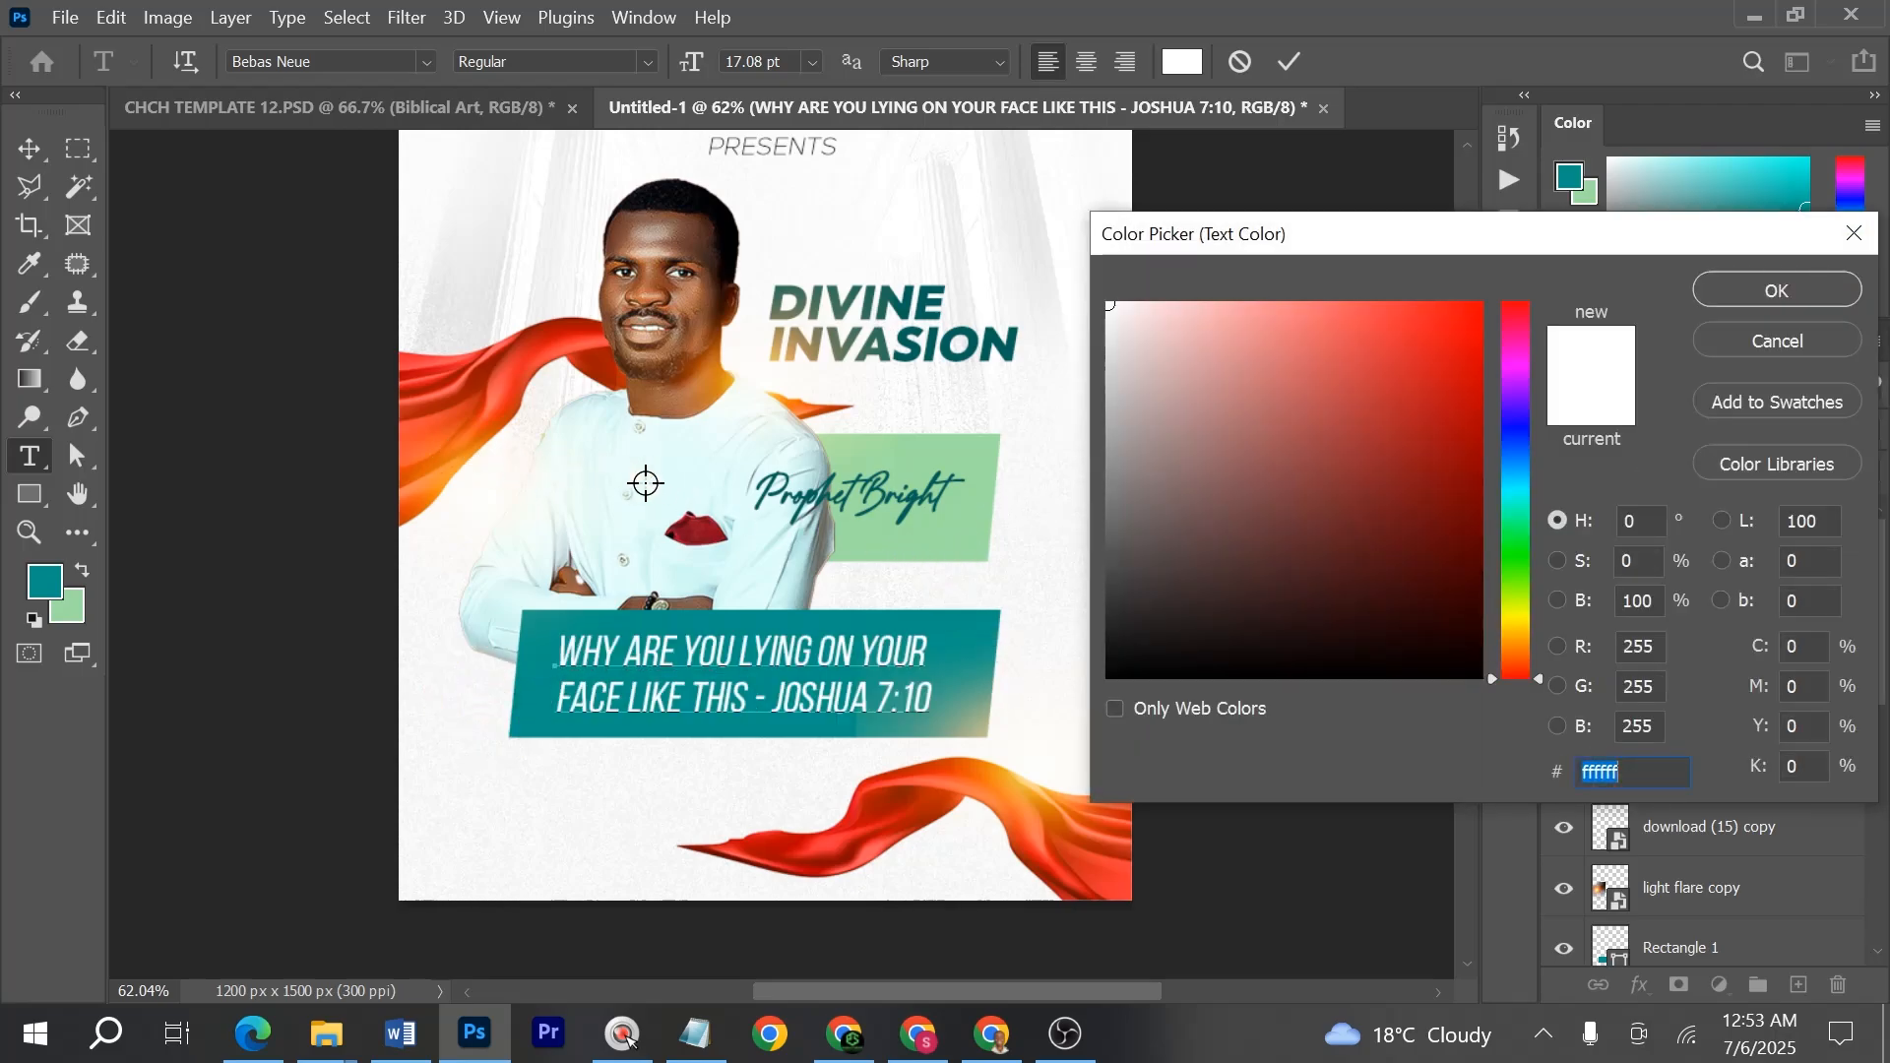
{"action": "left_click", "coordinate": [1522, 624]}
{"action": "left_click", "coordinate": [1481, 306]}
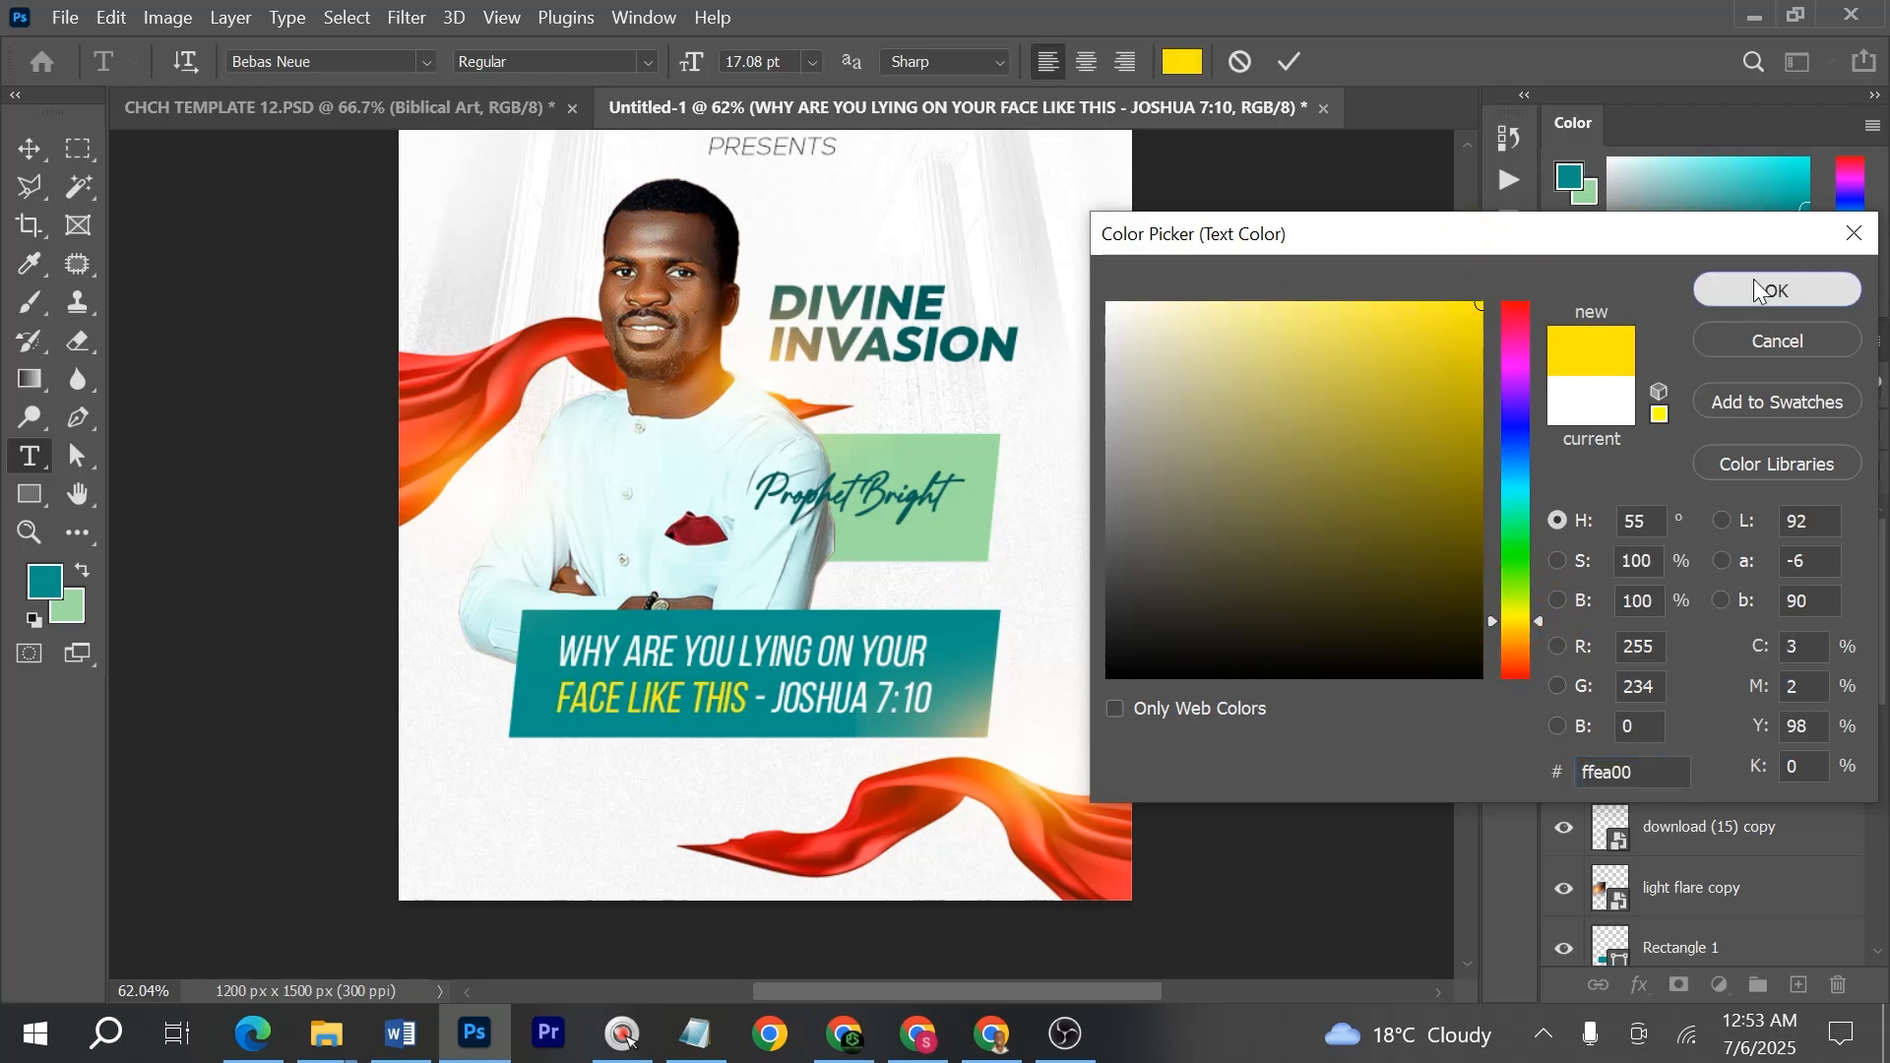
{"action": "left_click", "coordinate": [1772, 290]}
{"action": "left_click", "coordinate": [1465, 386]}
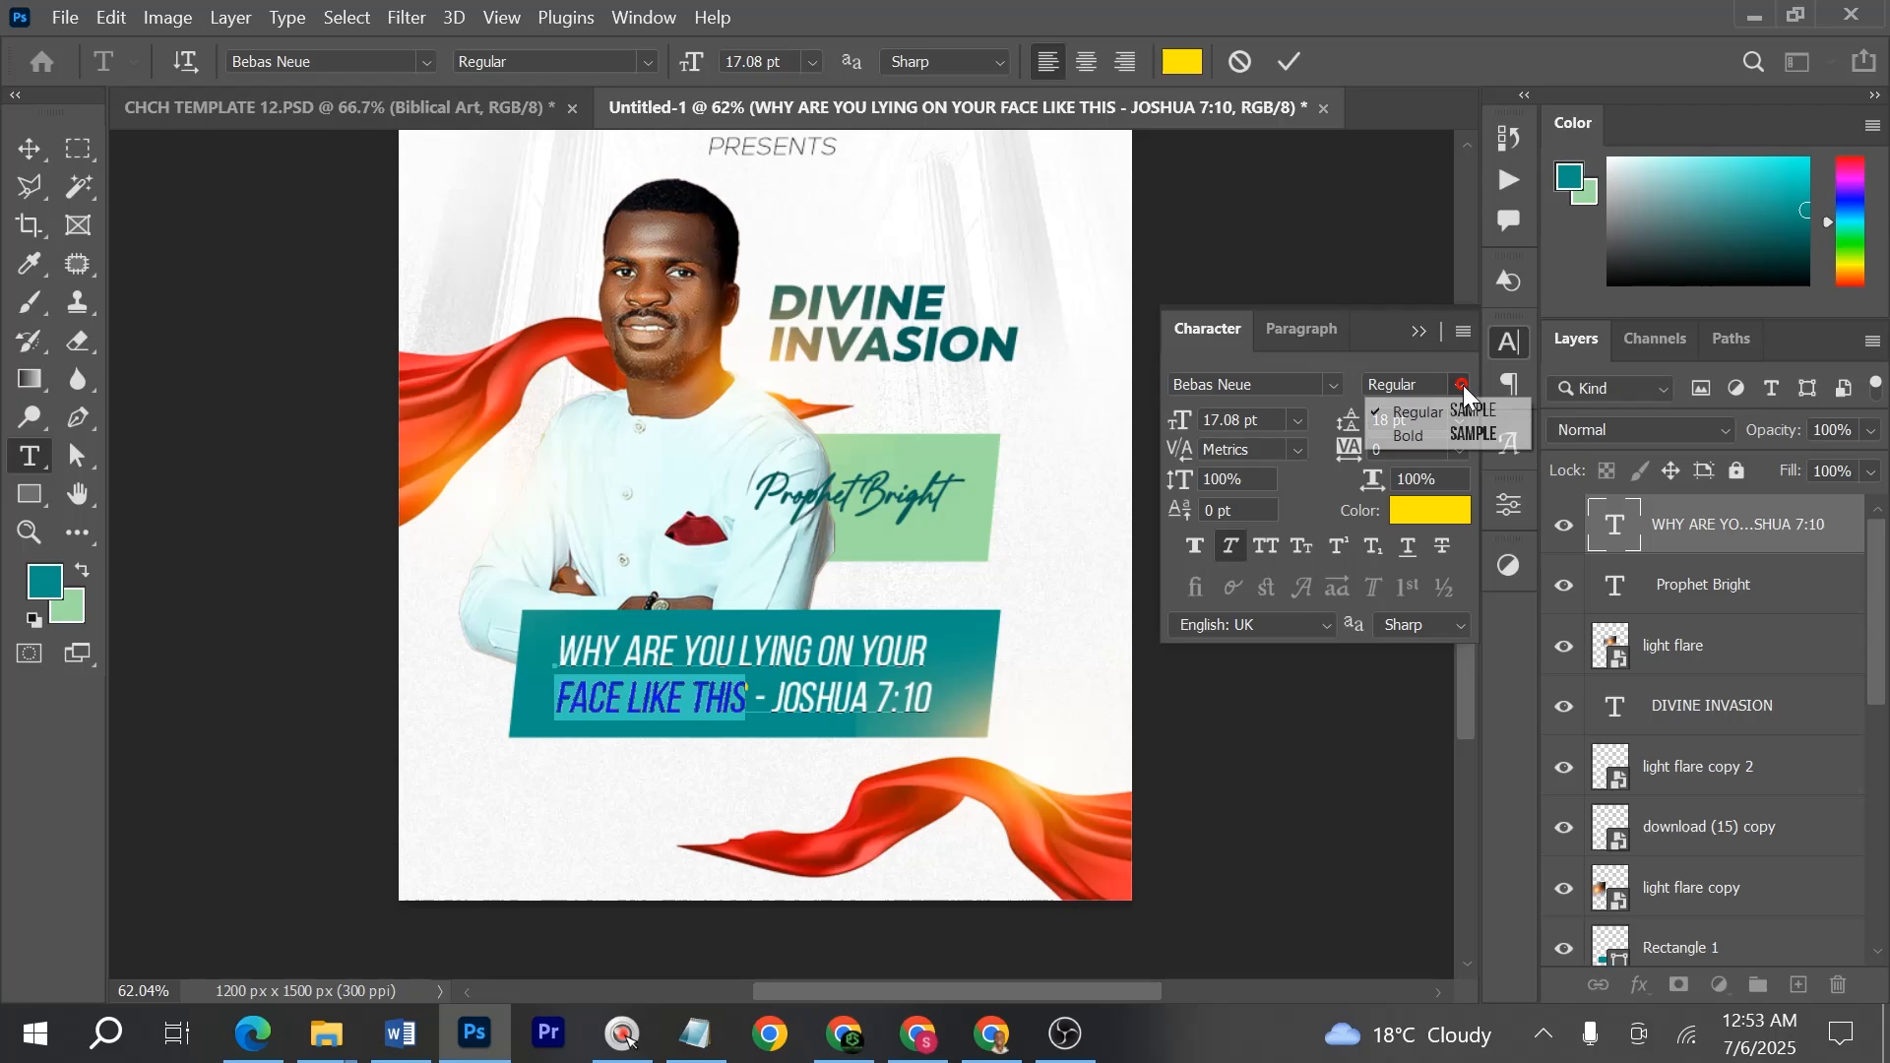
{"action": "left_click", "coordinate": [1449, 440]}
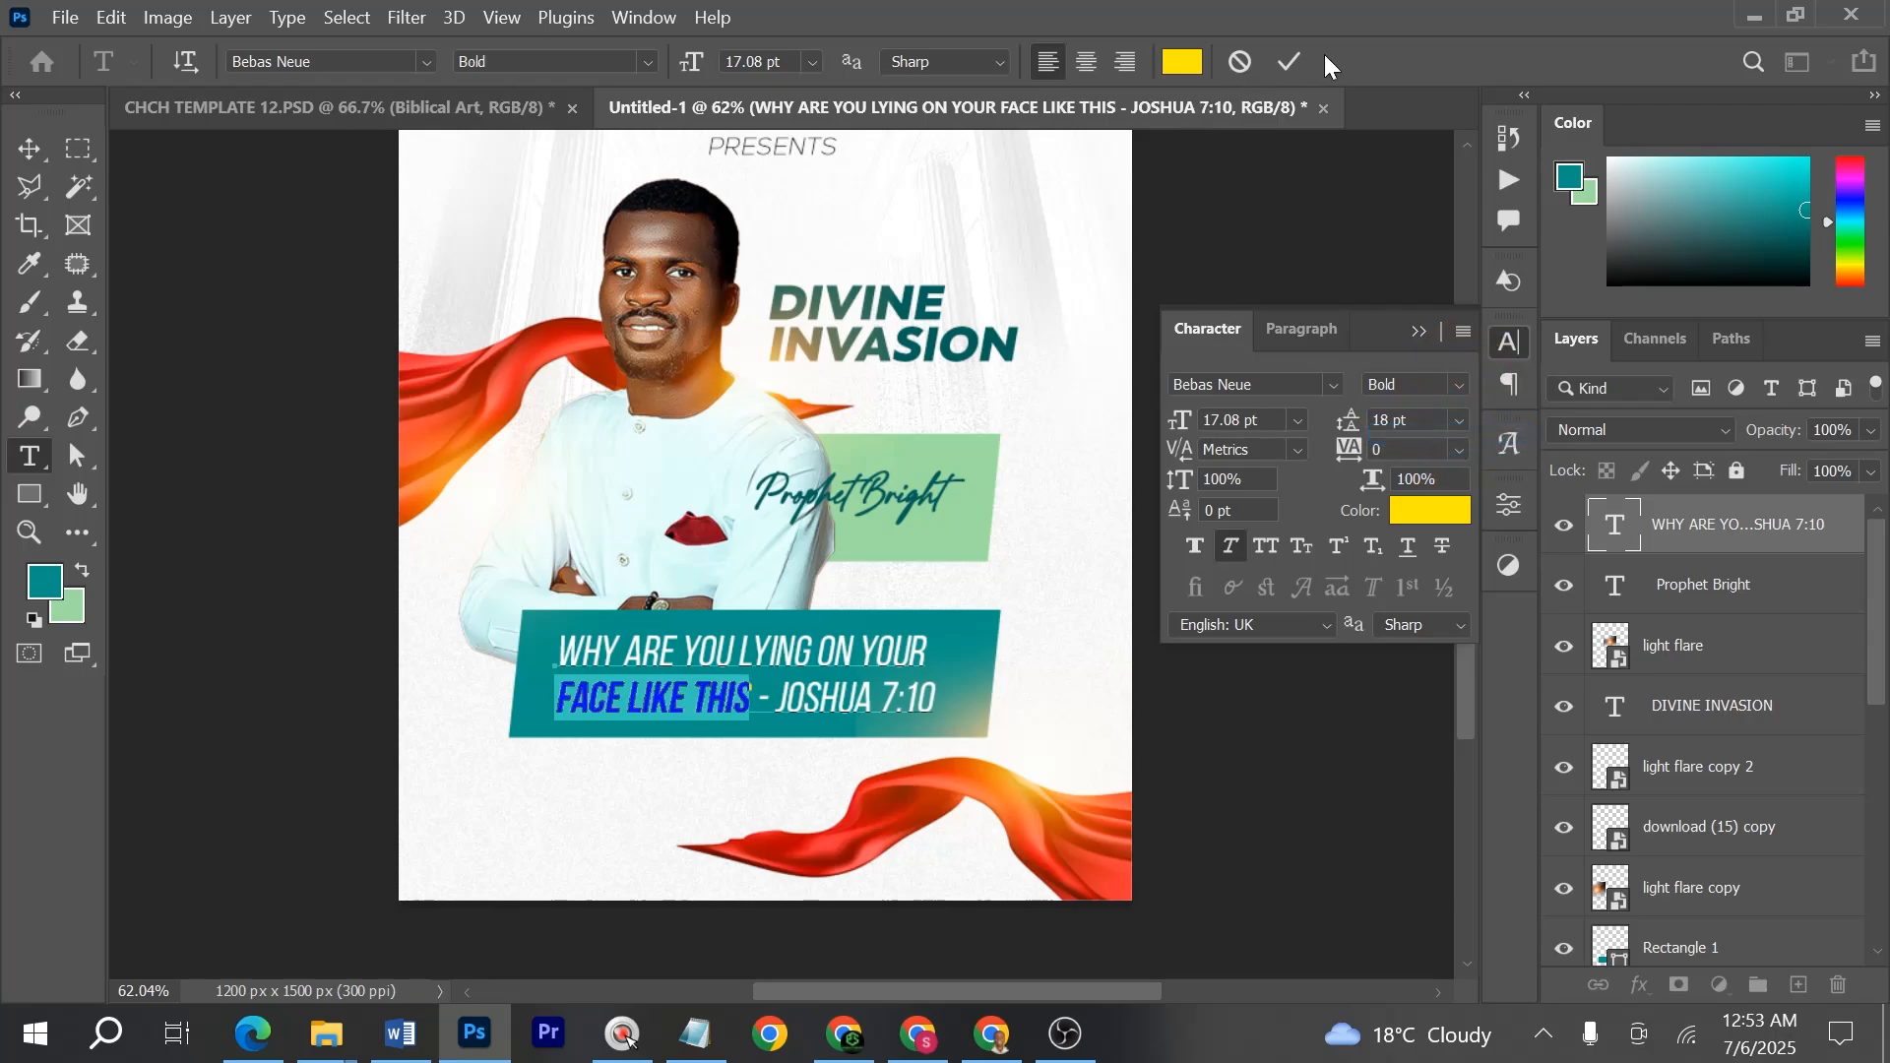
{"action": "left_click", "coordinate": [1291, 61]}
{"action": "key", "text": "v"}
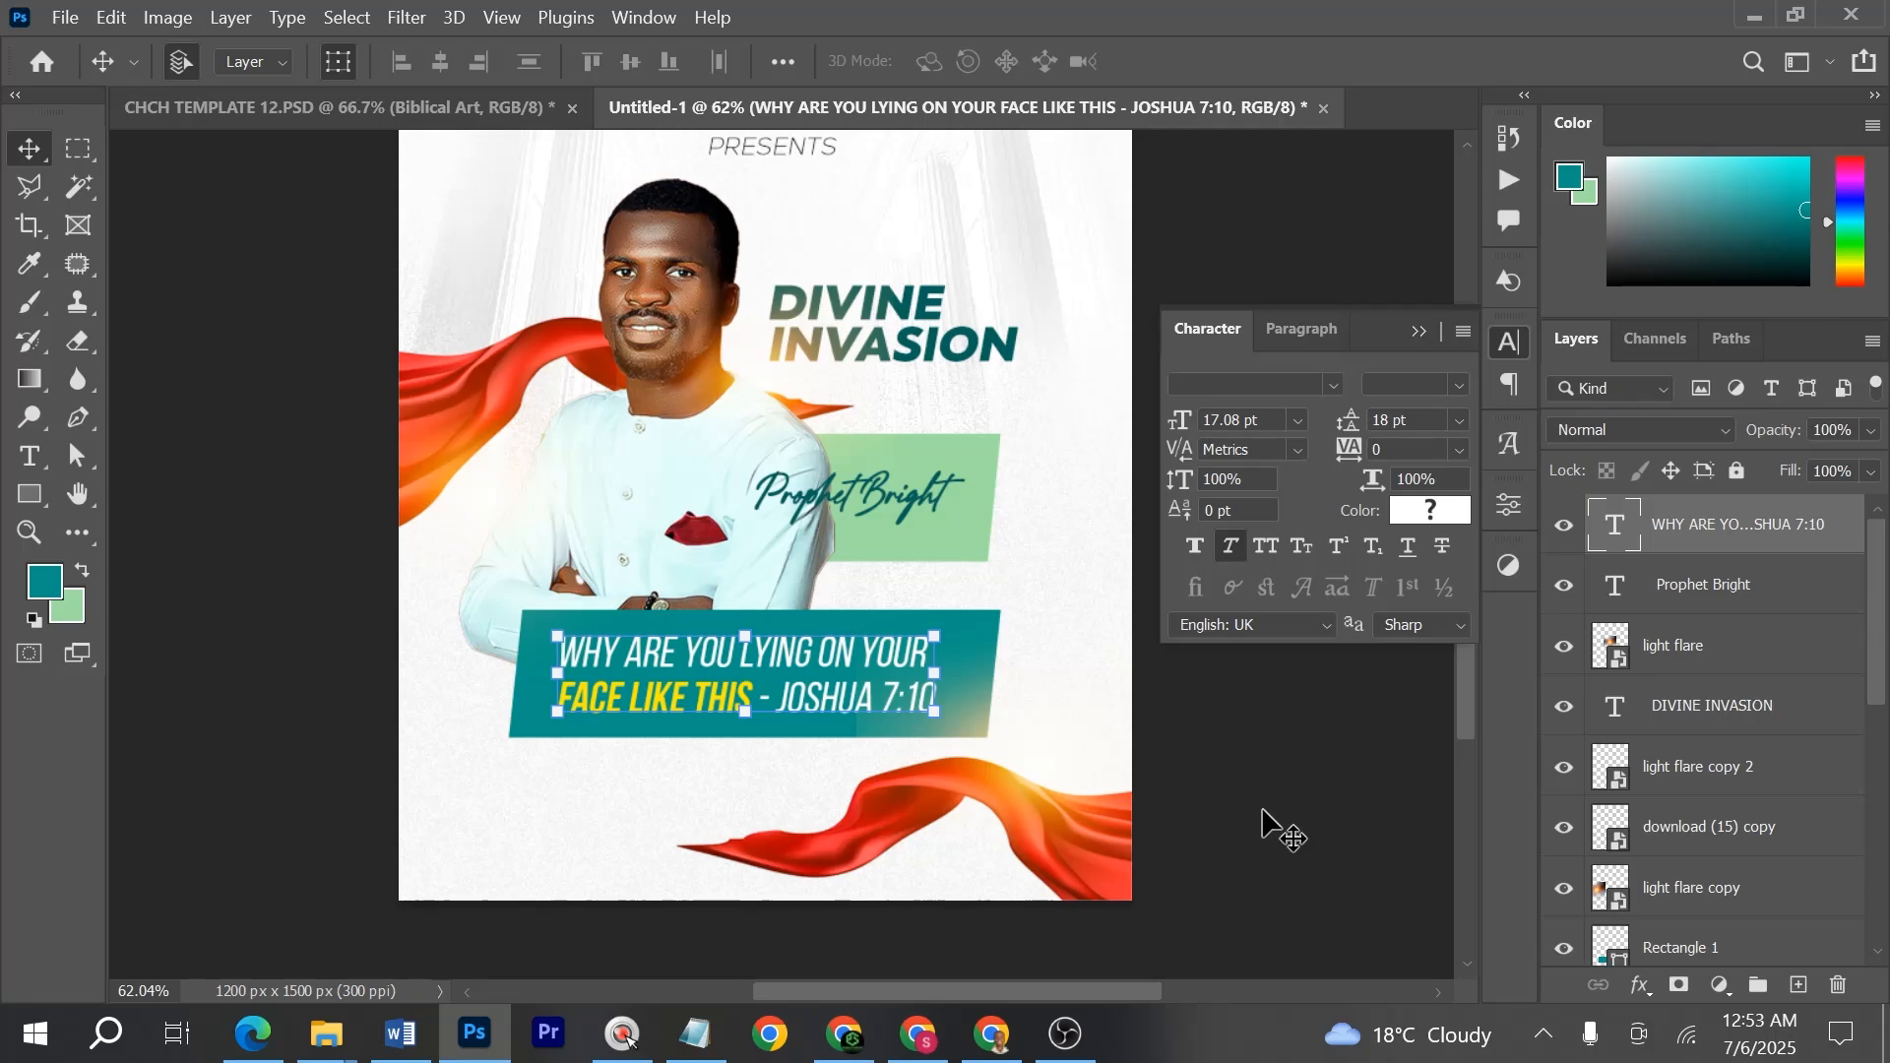
{"action": "left_click", "coordinate": [1302, 785]}
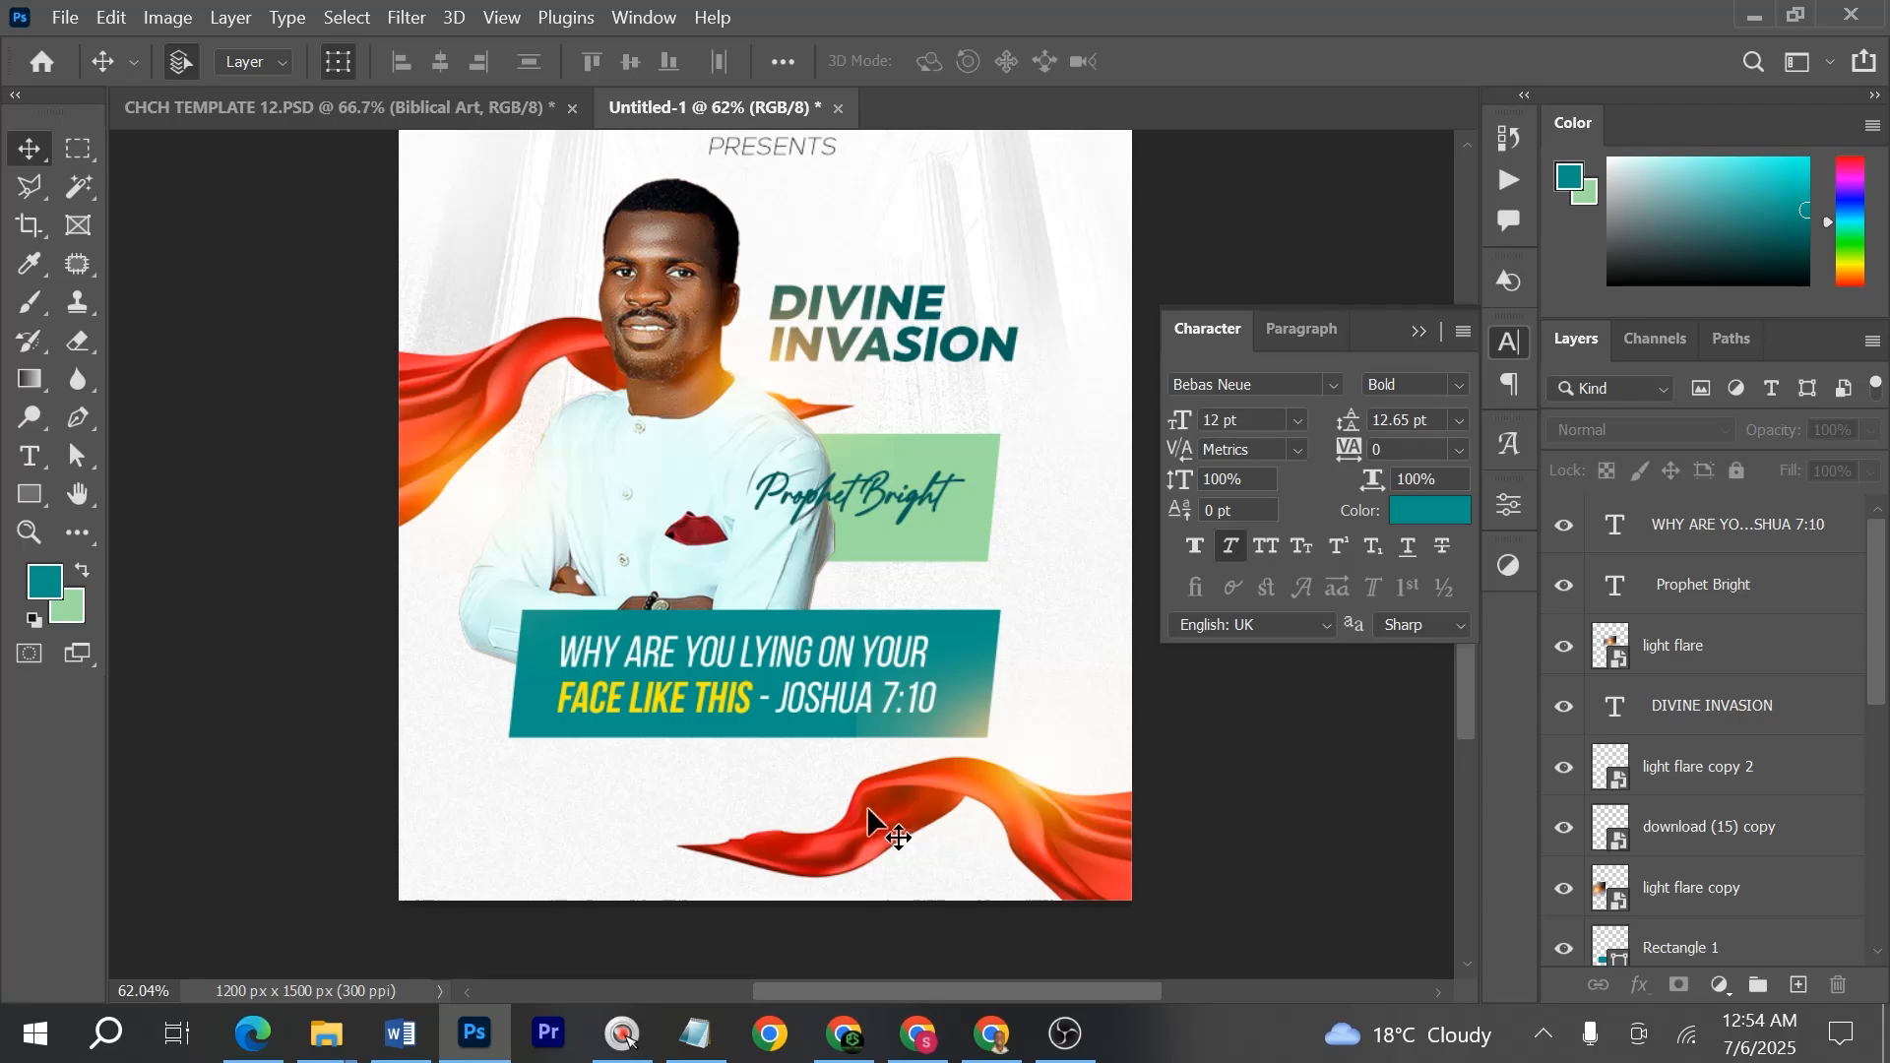
- Move the lower red cloth slightly right and down, partly beyond the flyer's corner
{"action": "scroll", "coordinate": [945, 728], "scroll_direction": "up", "scroll_amount": 2}
{"action": "scroll", "coordinate": [915, 701], "scroll_direction": "down", "scroll_amount": 3}
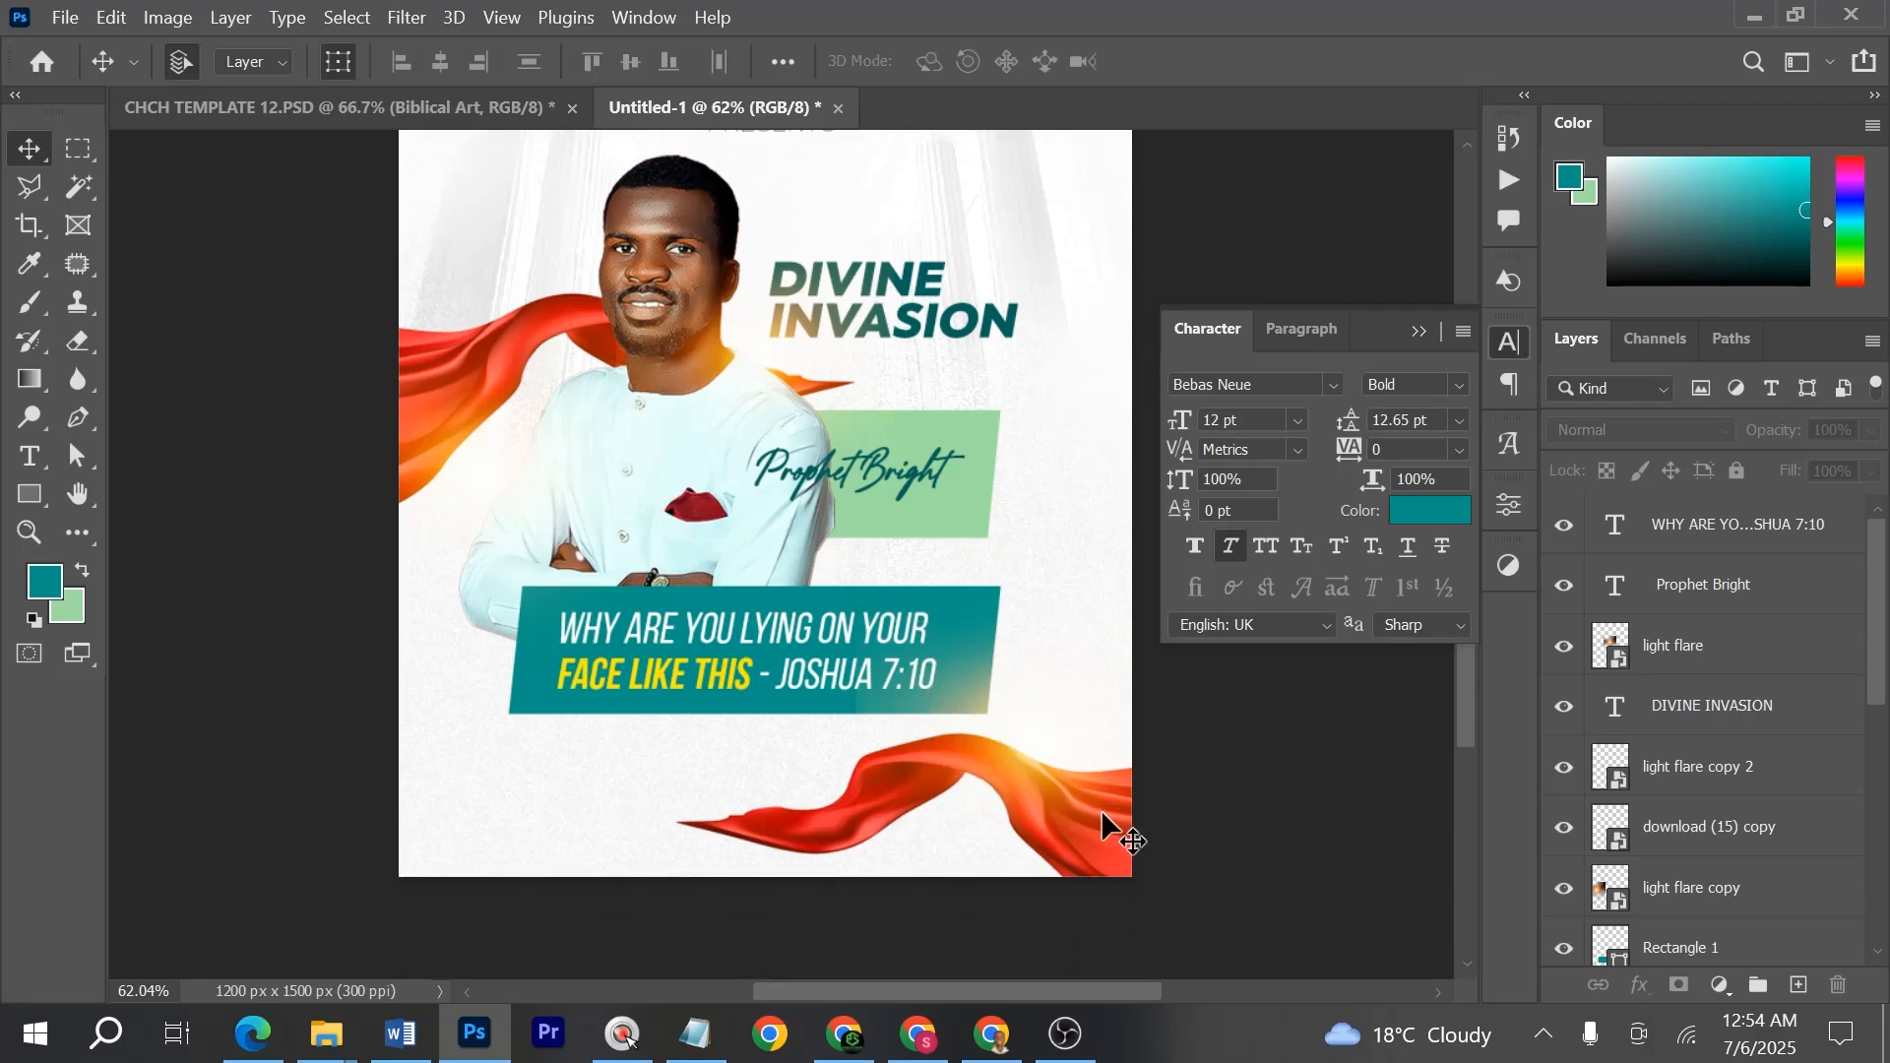
{"action": "left_click_drag", "start_coordinate": [1100, 809], "coordinate": [1072, 838]}
{"action": "key", "text": "ctrl+z"}
{"action": "left_click_drag", "start_coordinate": [822, 852], "coordinate": [843, 870]}
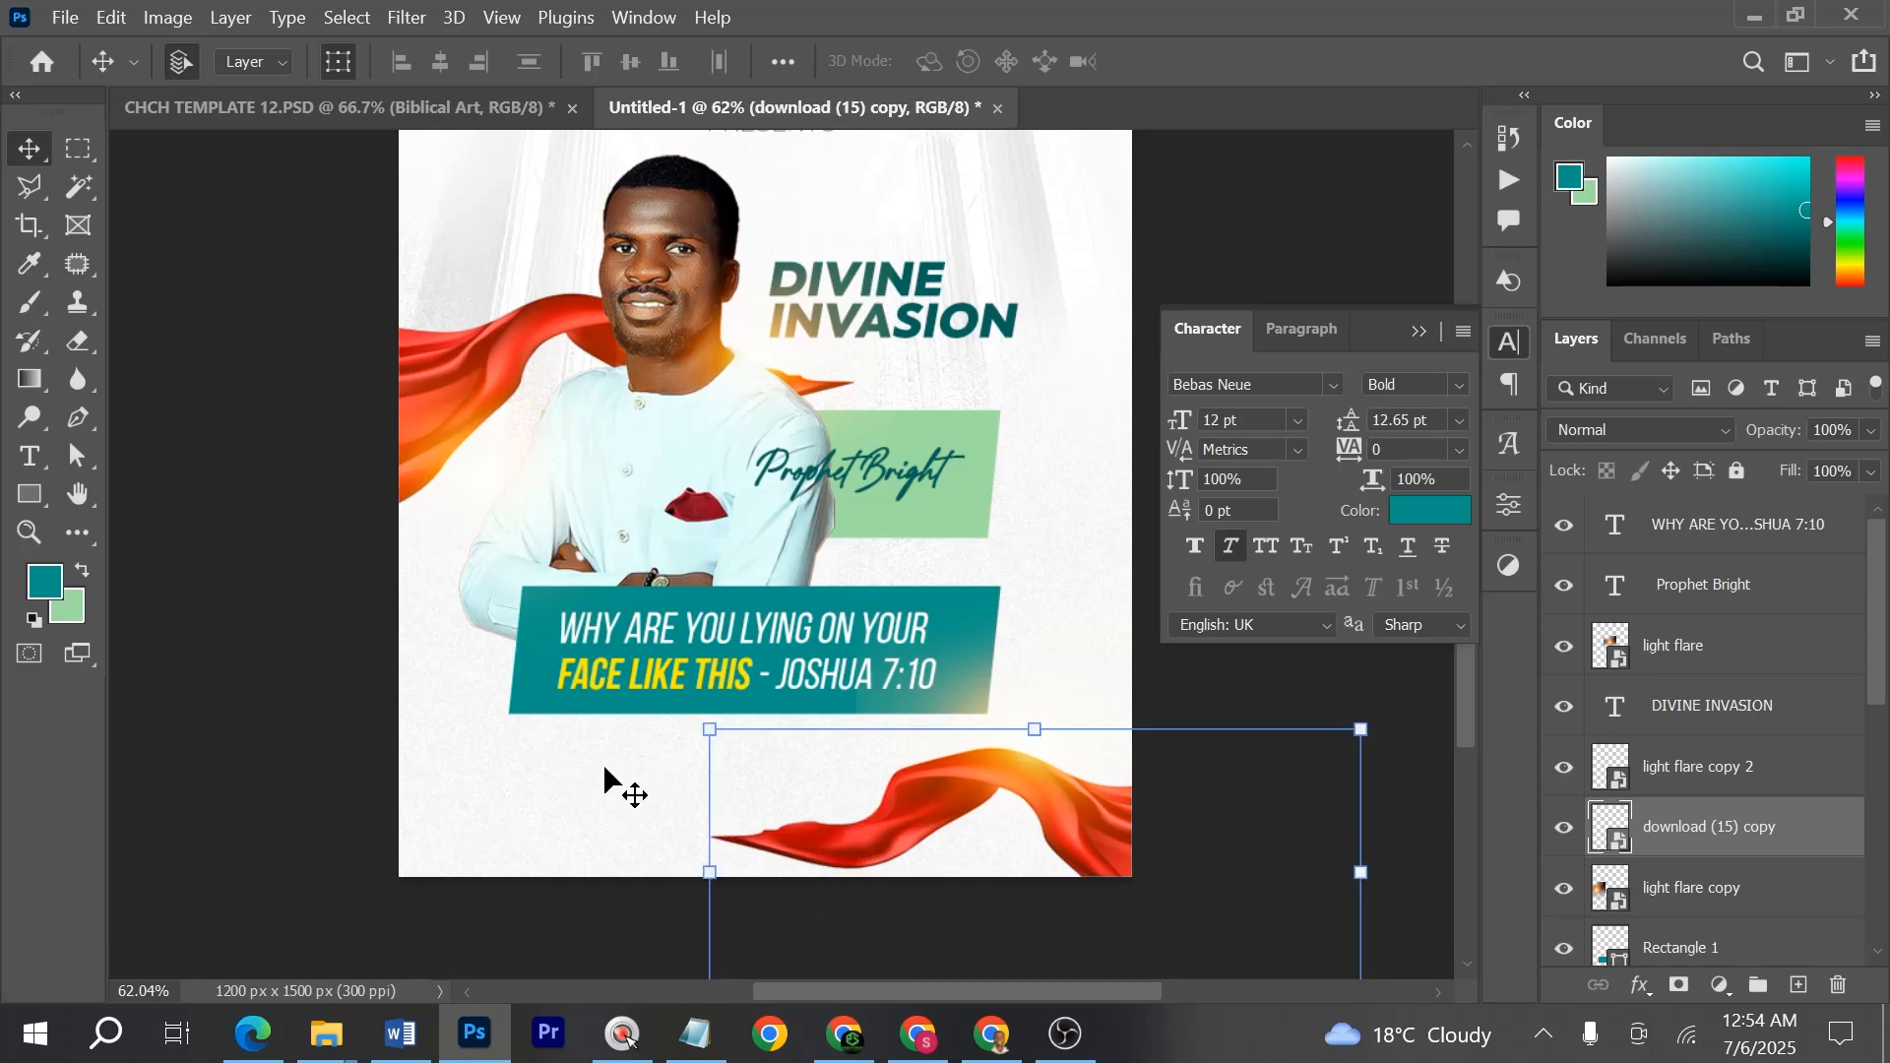
- Copy the lines 21ST 27TH JULY, 2025 from Notepad and paste them in Photoshop as new text below the teal shape's left part
{"action": "key", "text": "alt+Tab"}
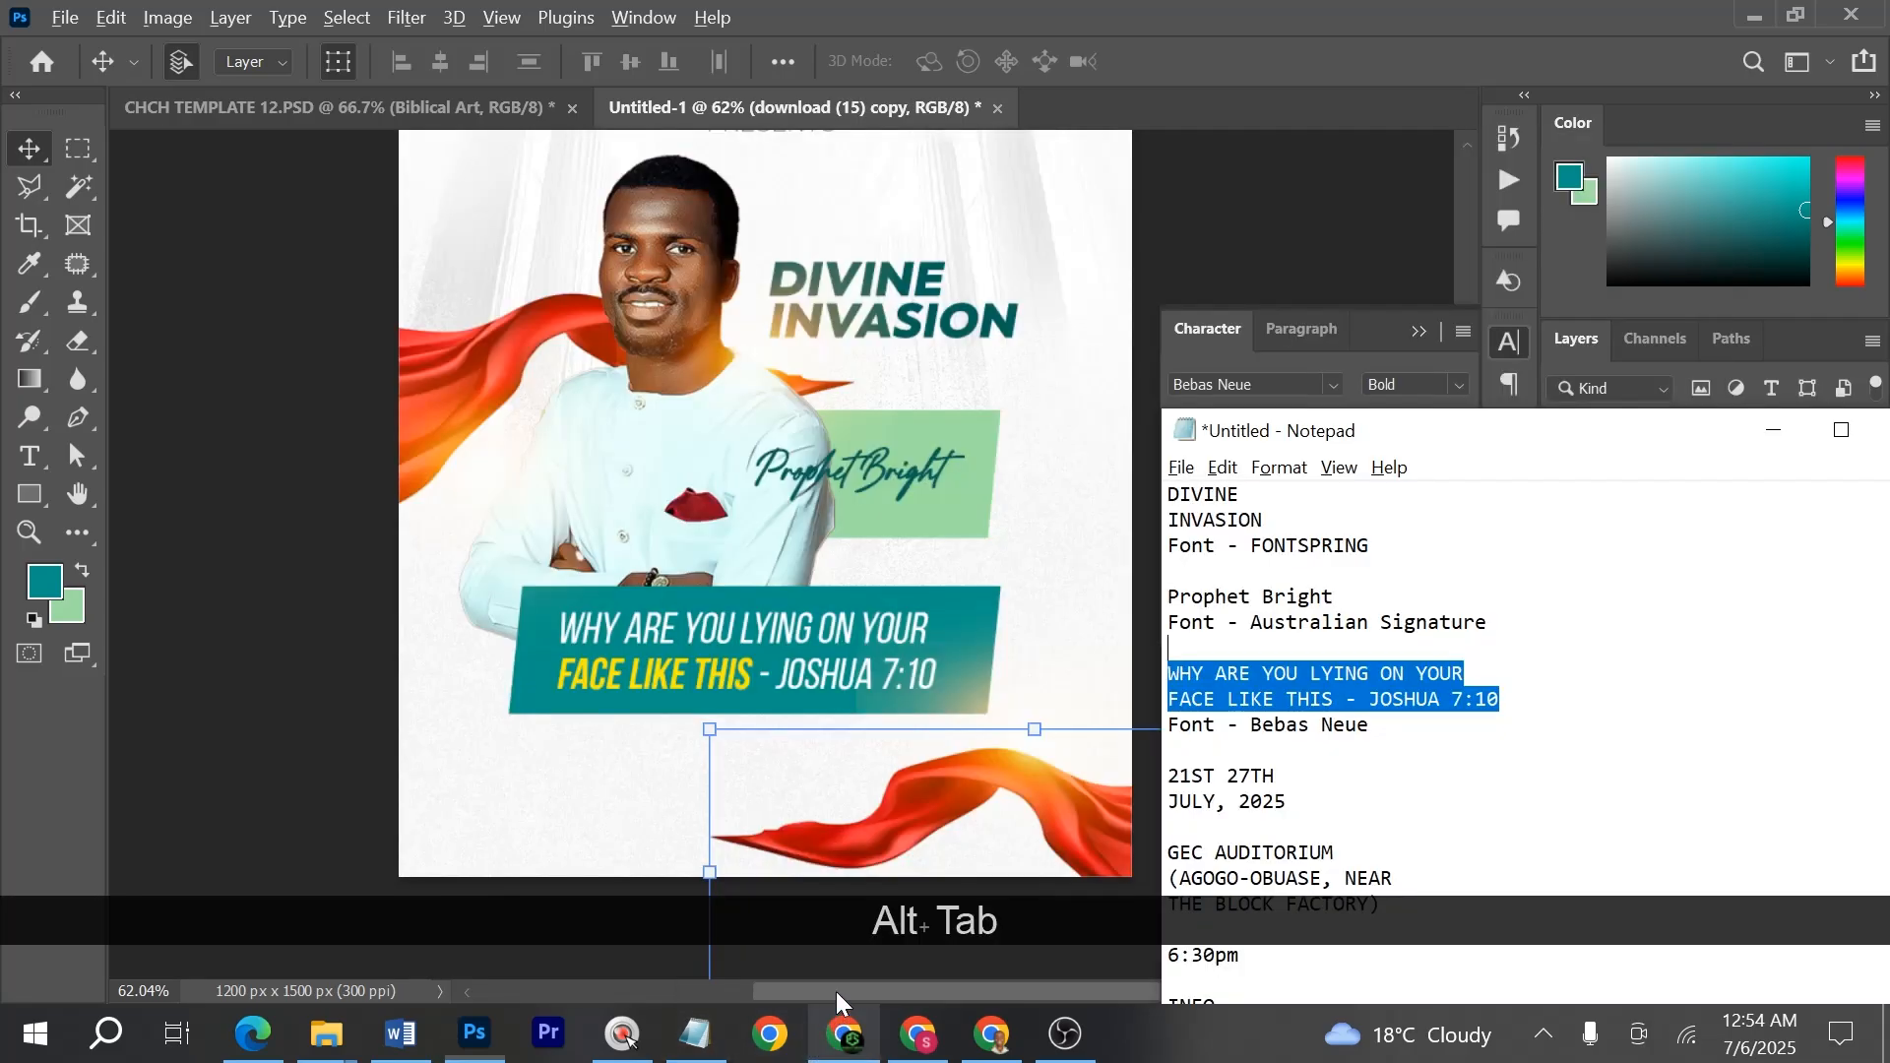
{"action": "left_click_drag", "start_coordinate": [1167, 776], "coordinate": [1287, 802]}
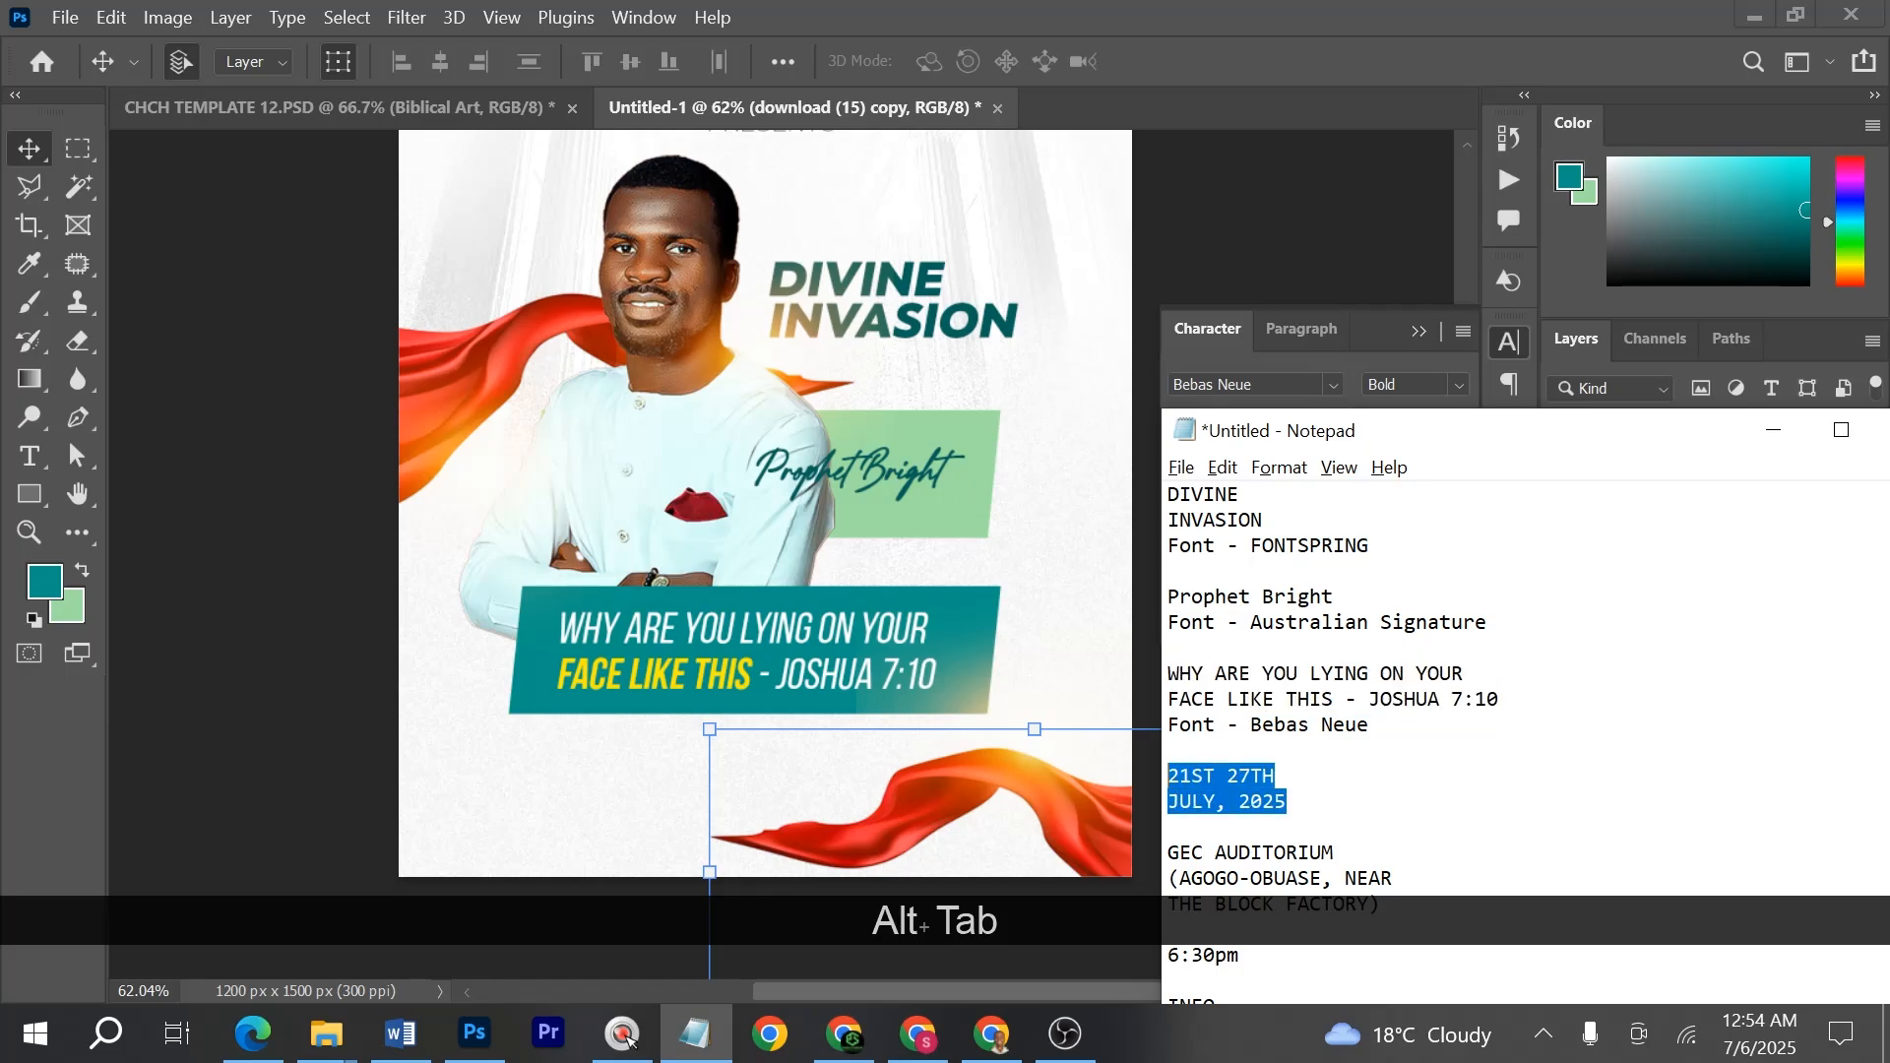
{"action": "key", "text": "ctrl+c"}
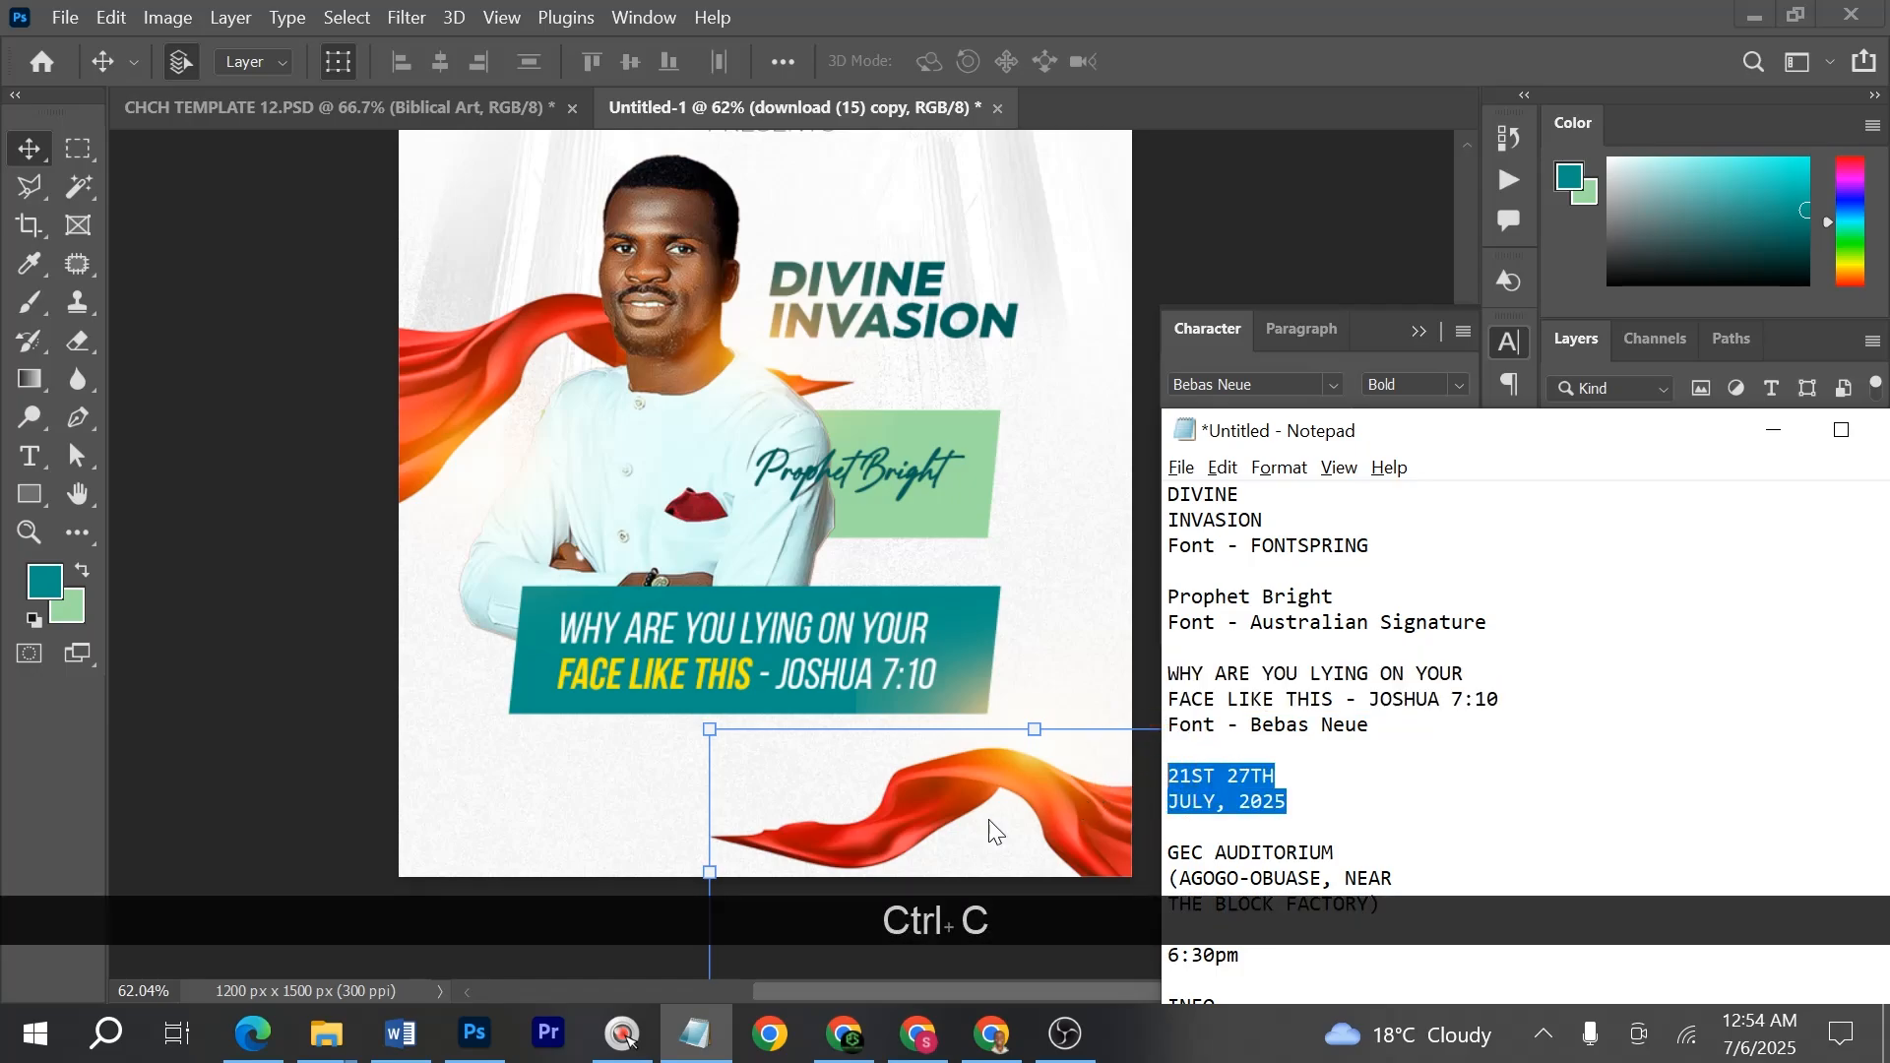
{"action": "left_click", "coordinate": [301, 729]}
{"action": "key", "text": "t"}
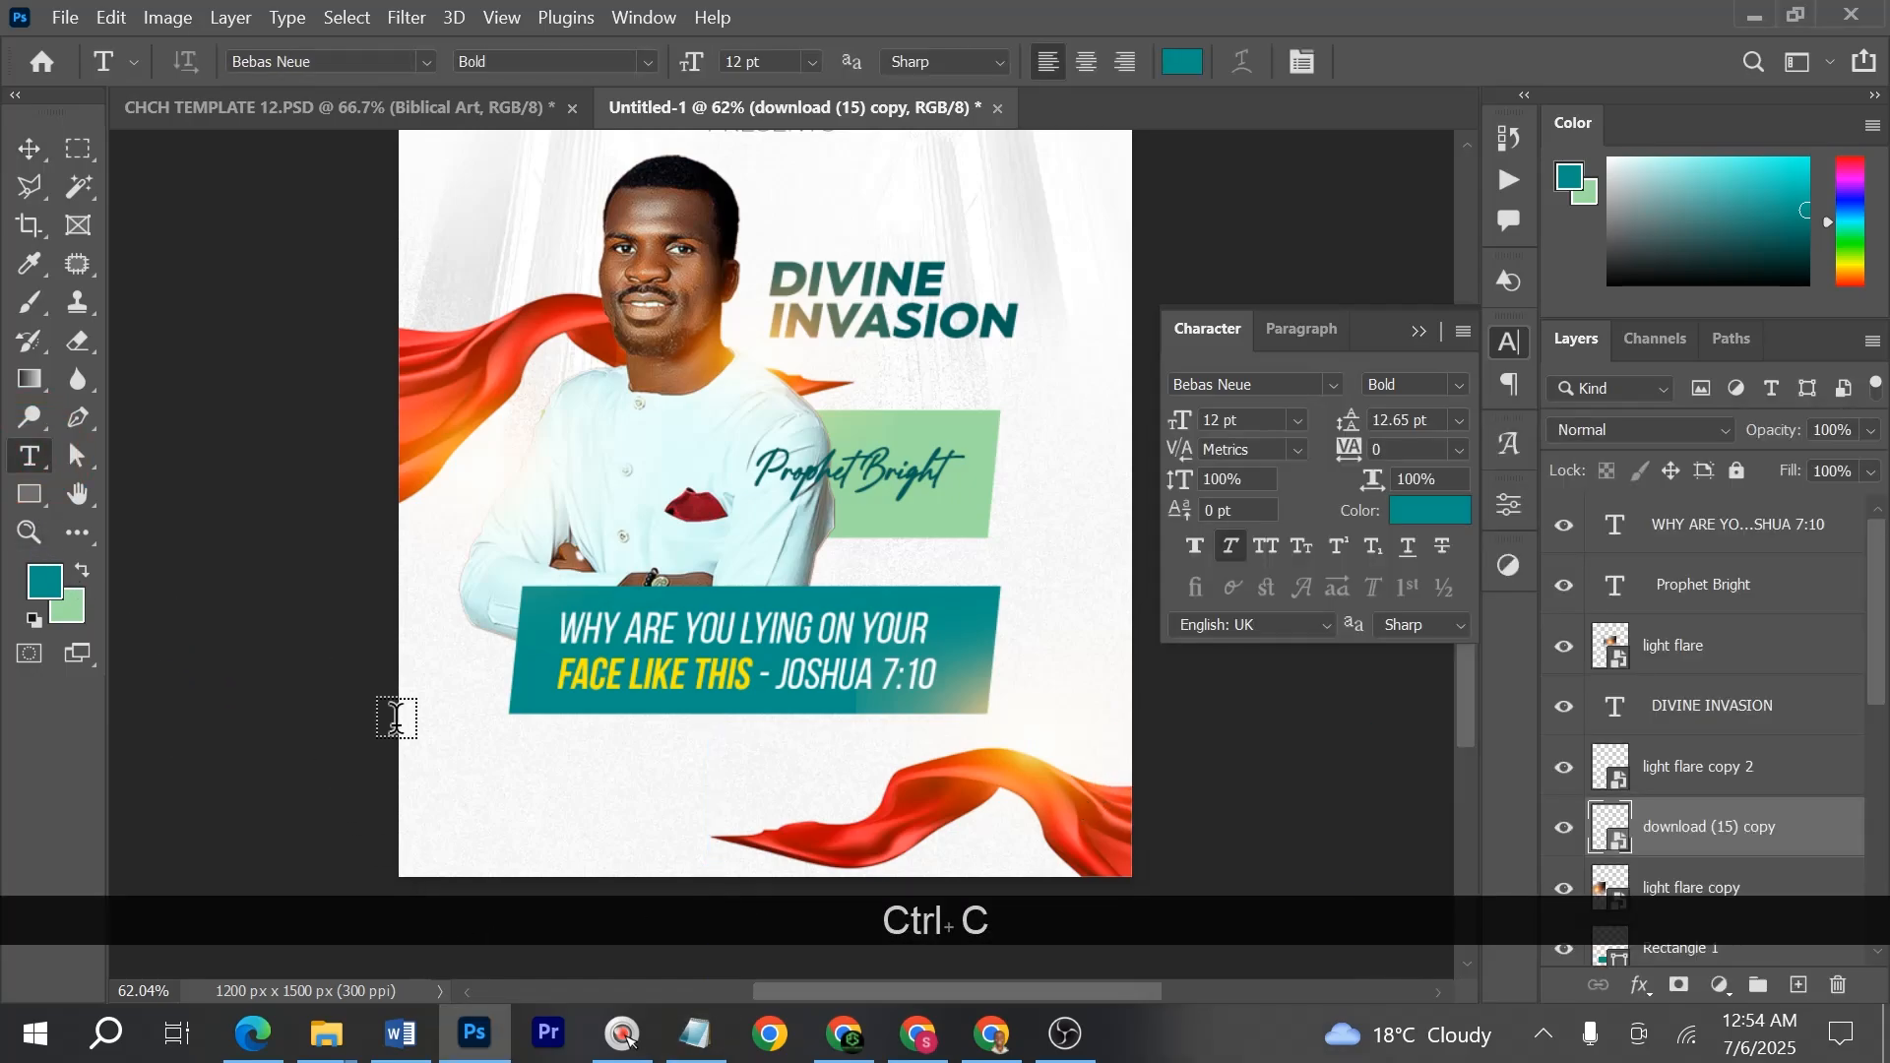
{"action": "left_click", "coordinate": [517, 762]}
{"action": "key", "text": "ctrl+v"}
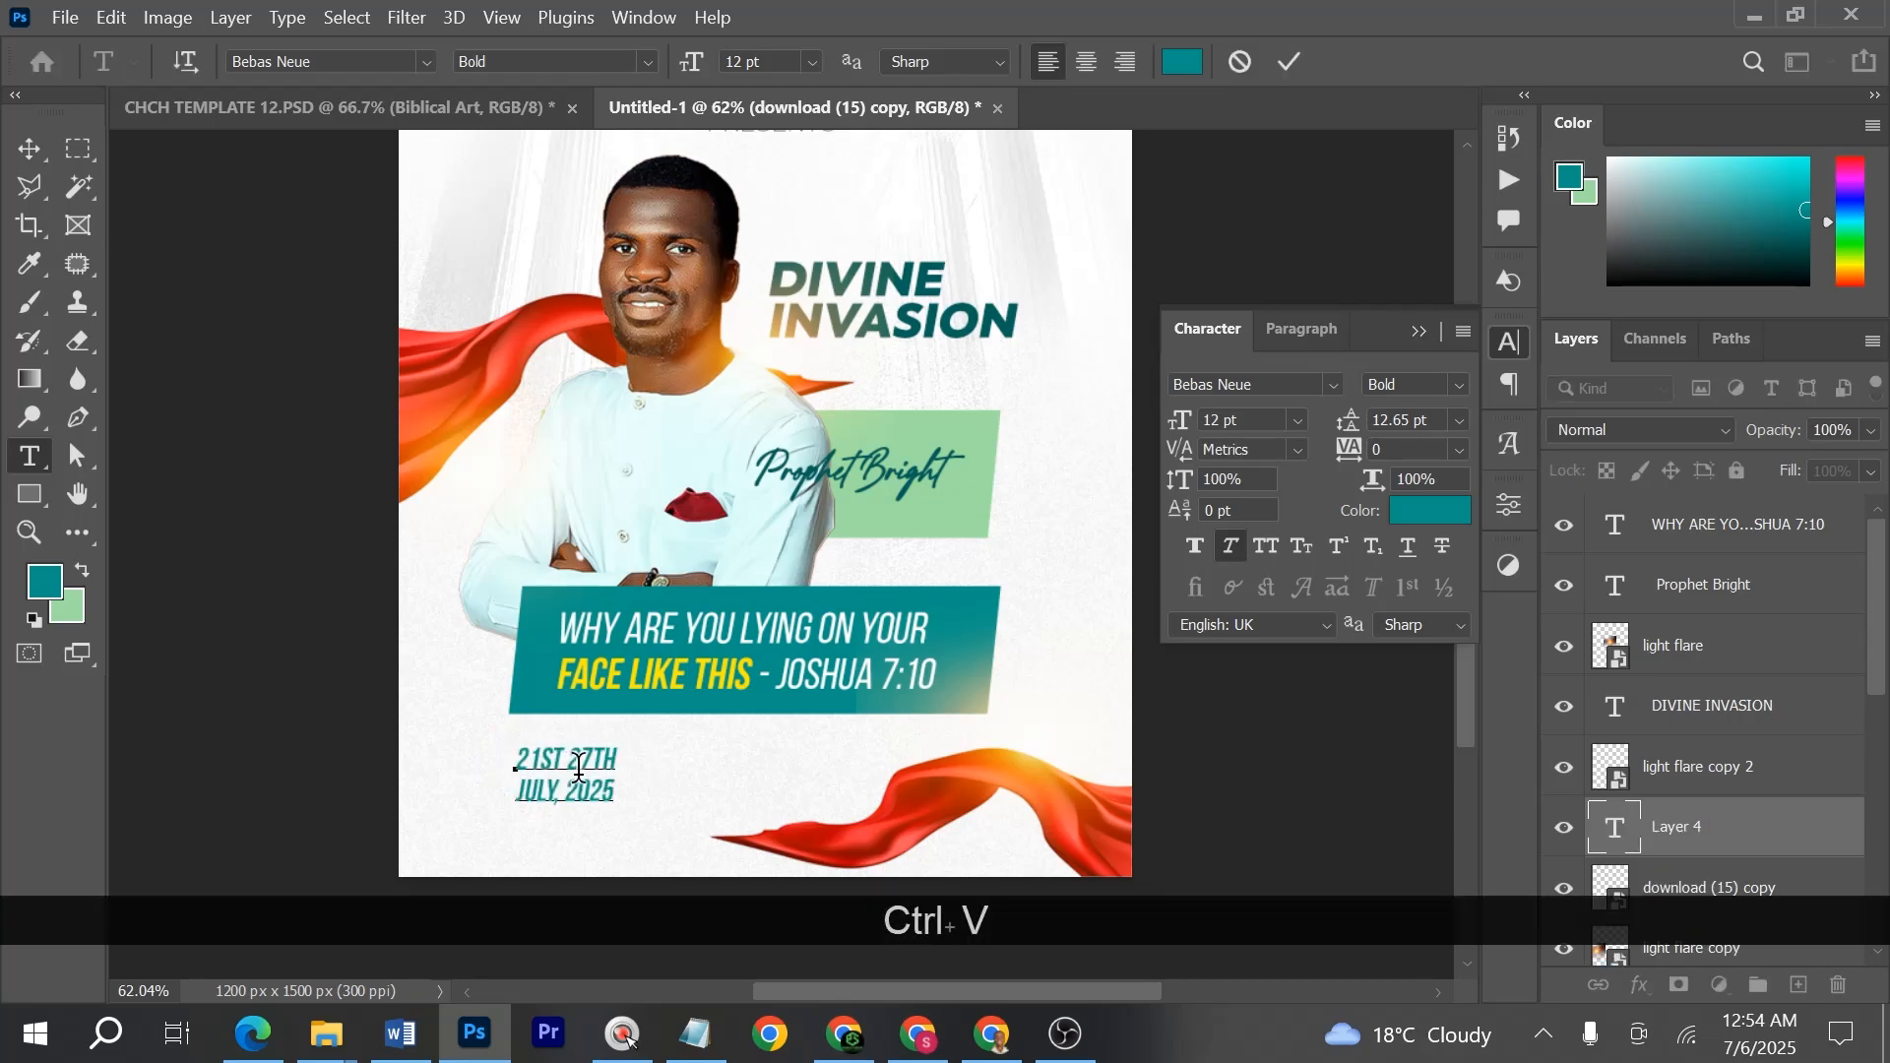
- Colour the date text dark teal sampled from the DIVINE INVASION title
{"action": "key", "text": "ctrl+a"}
{"action": "left_click", "coordinate": [1429, 509]}
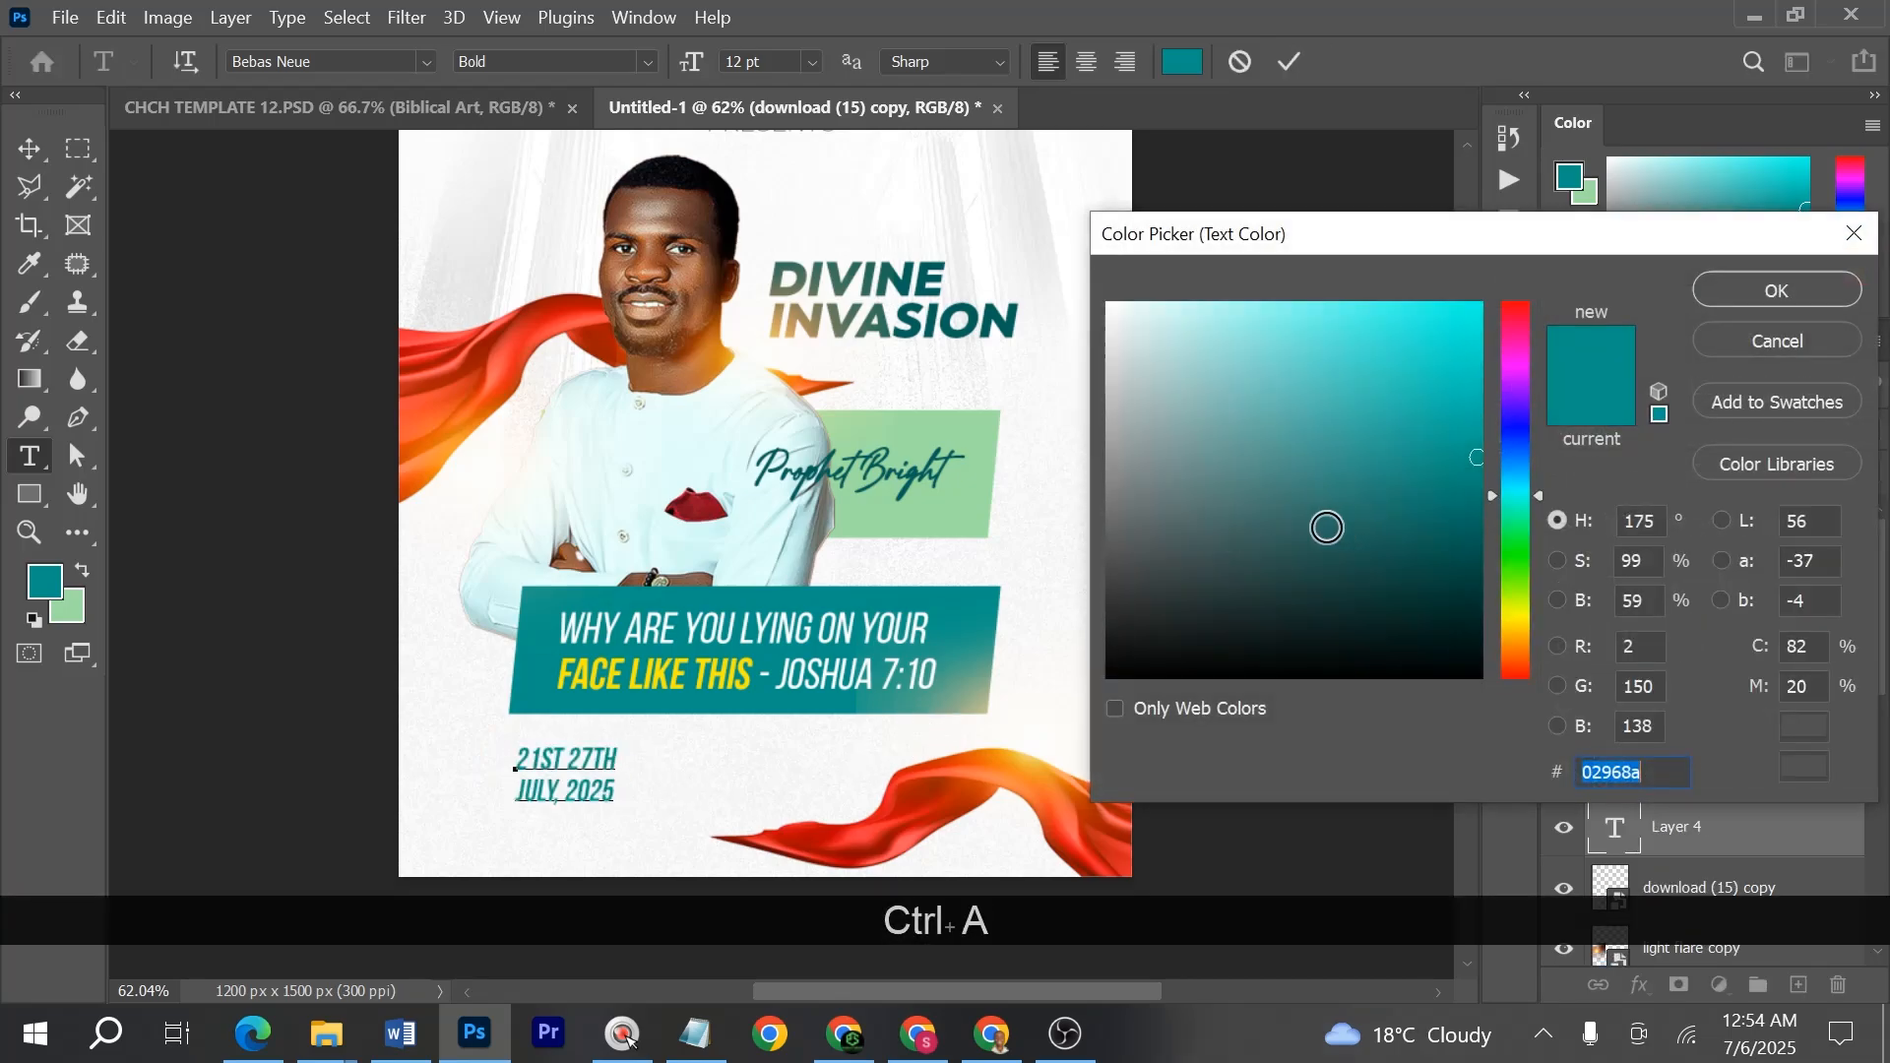
{"action": "left_click", "coordinate": [1008, 321]}
{"action": "left_click", "coordinate": [1774, 290]}
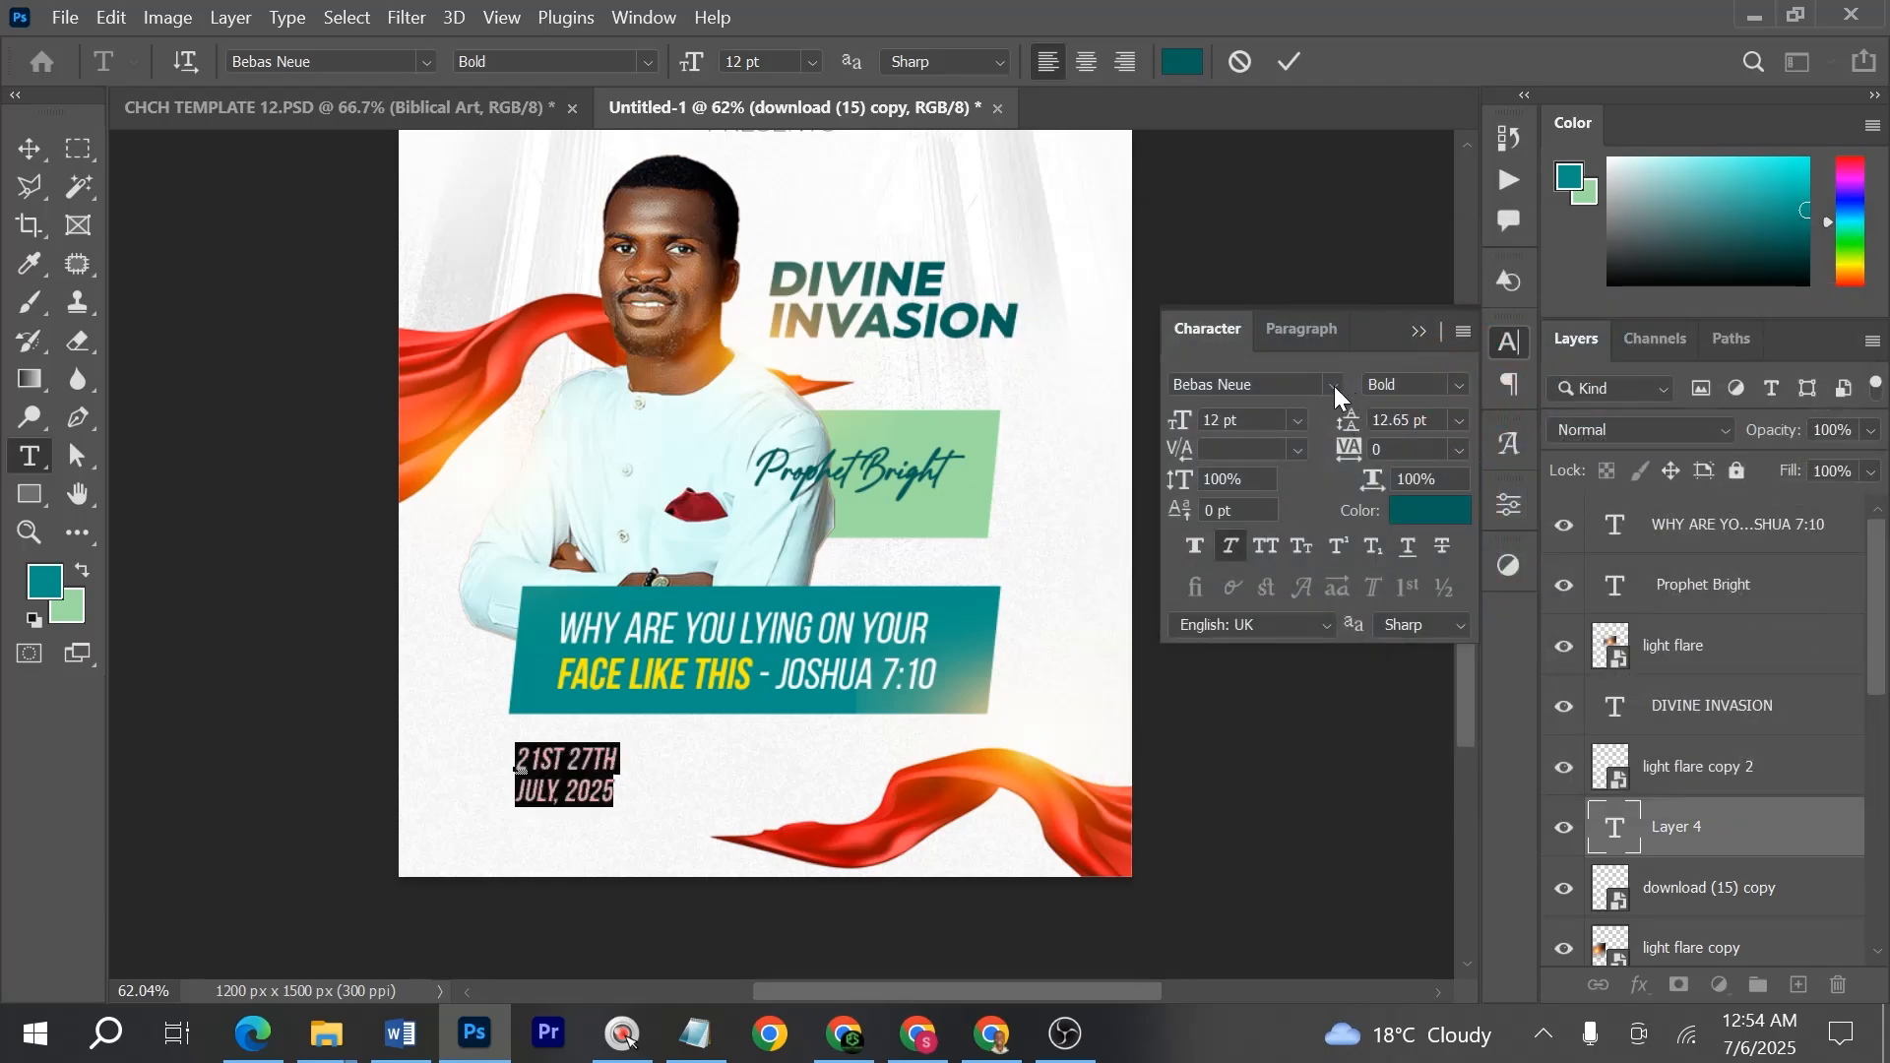
{"action": "left_click", "coordinate": [1278, 65]}
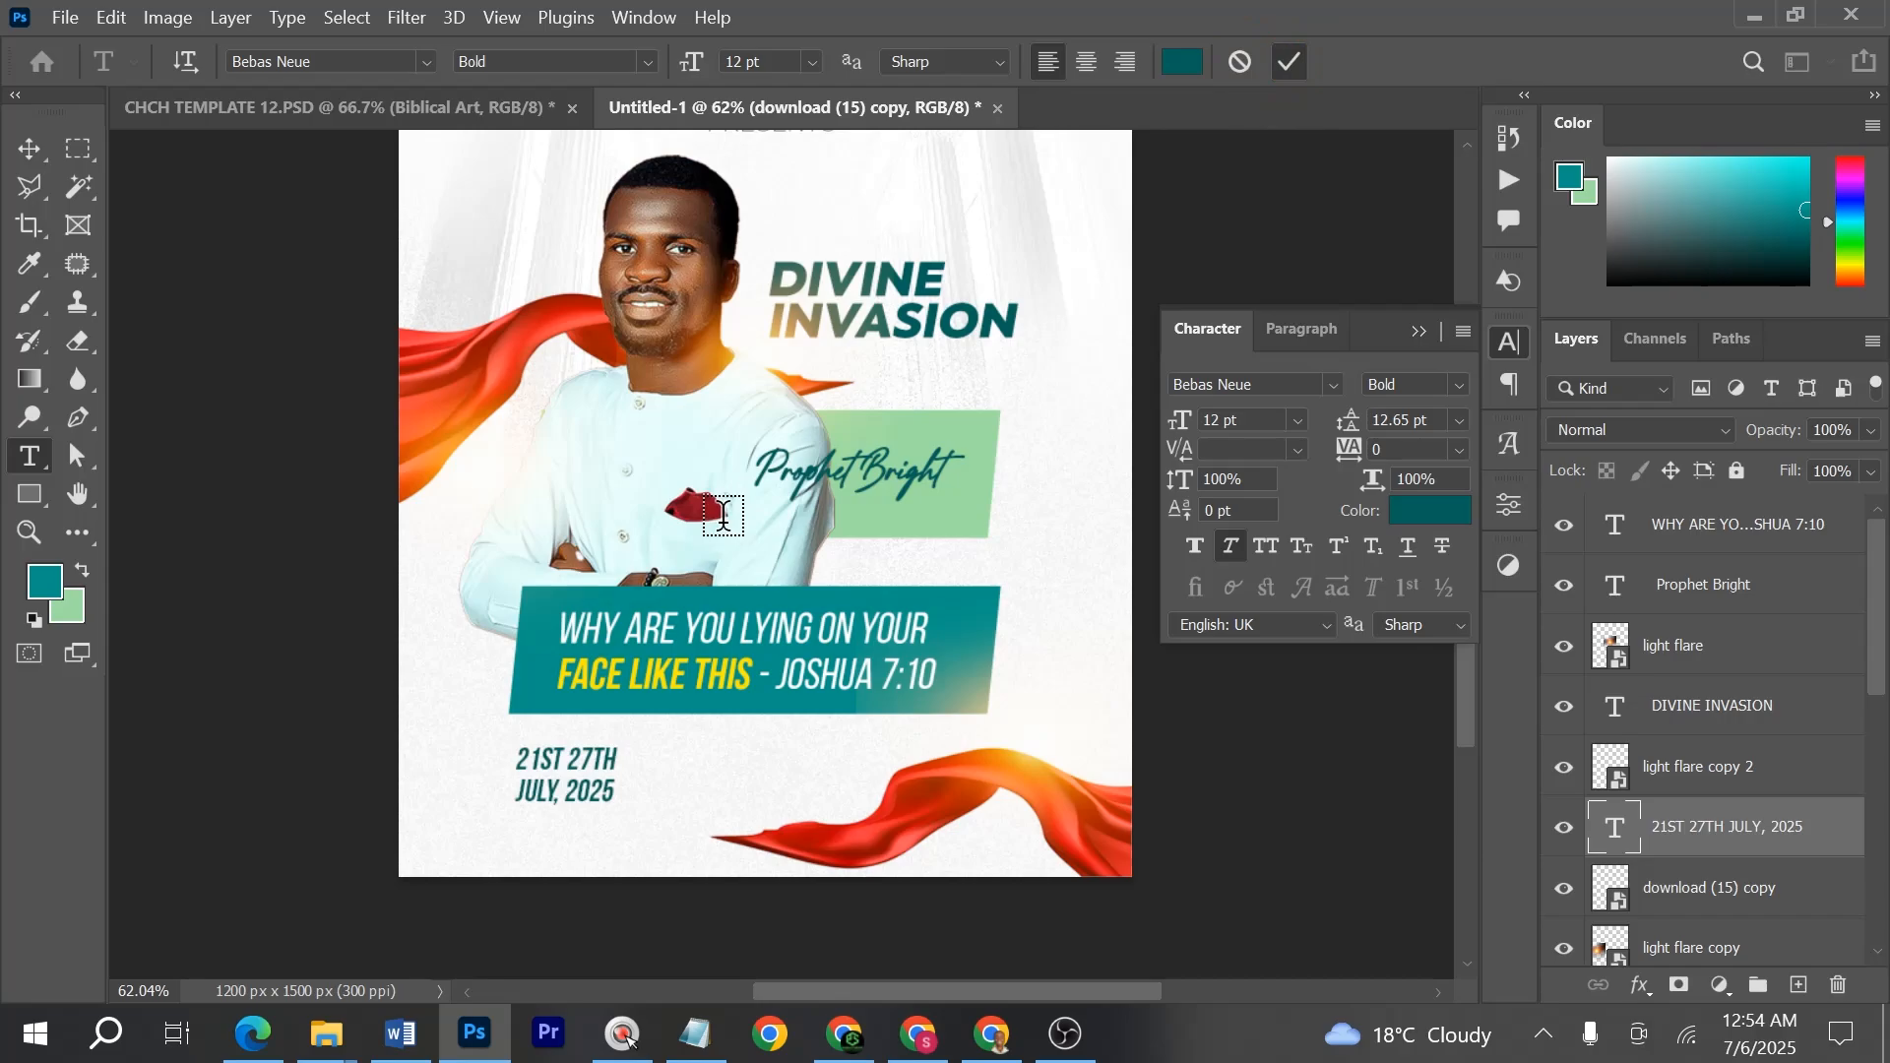
{"action": "key", "text": "v"}
- Switch to Notepad, copy the line GEC AUDITORIUM and return to Photoshop
{"action": "key", "text": "alt+Tab"}
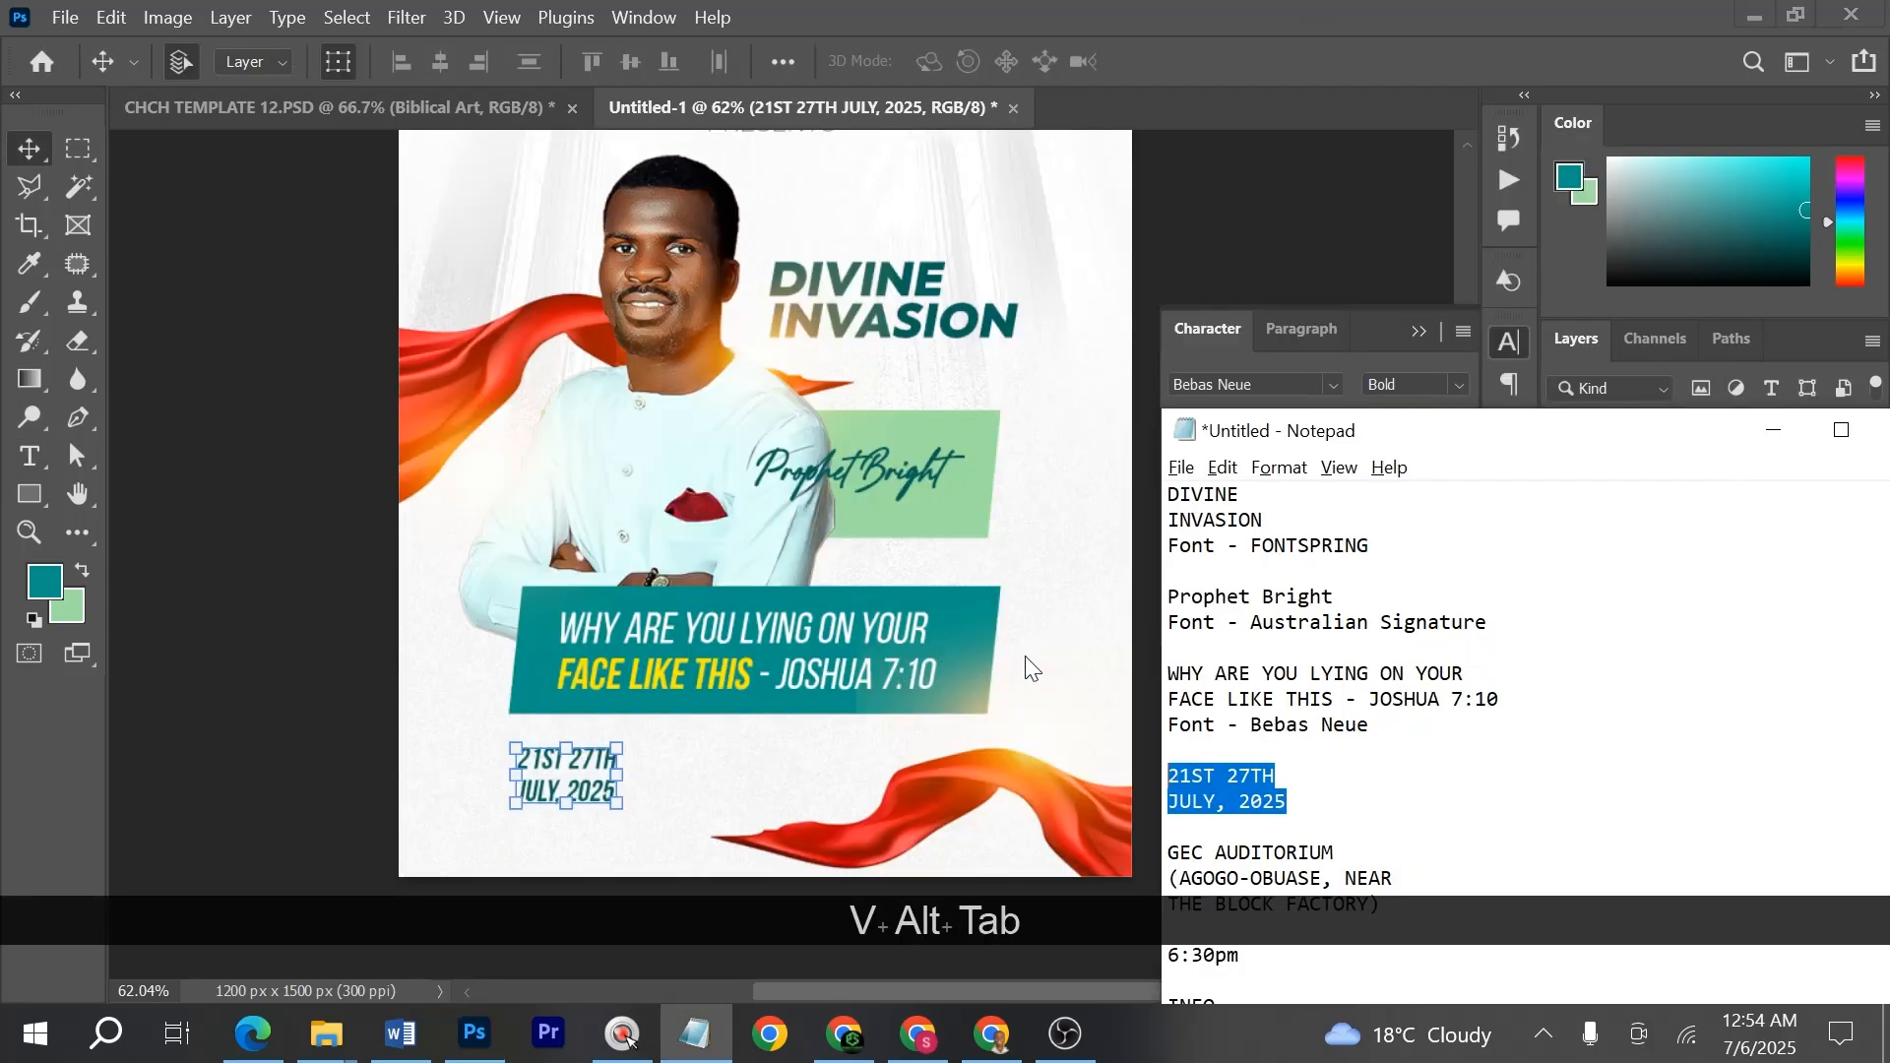
{"action": "left_click_drag", "start_coordinate": [1335, 852], "coordinate": [1116, 848]}
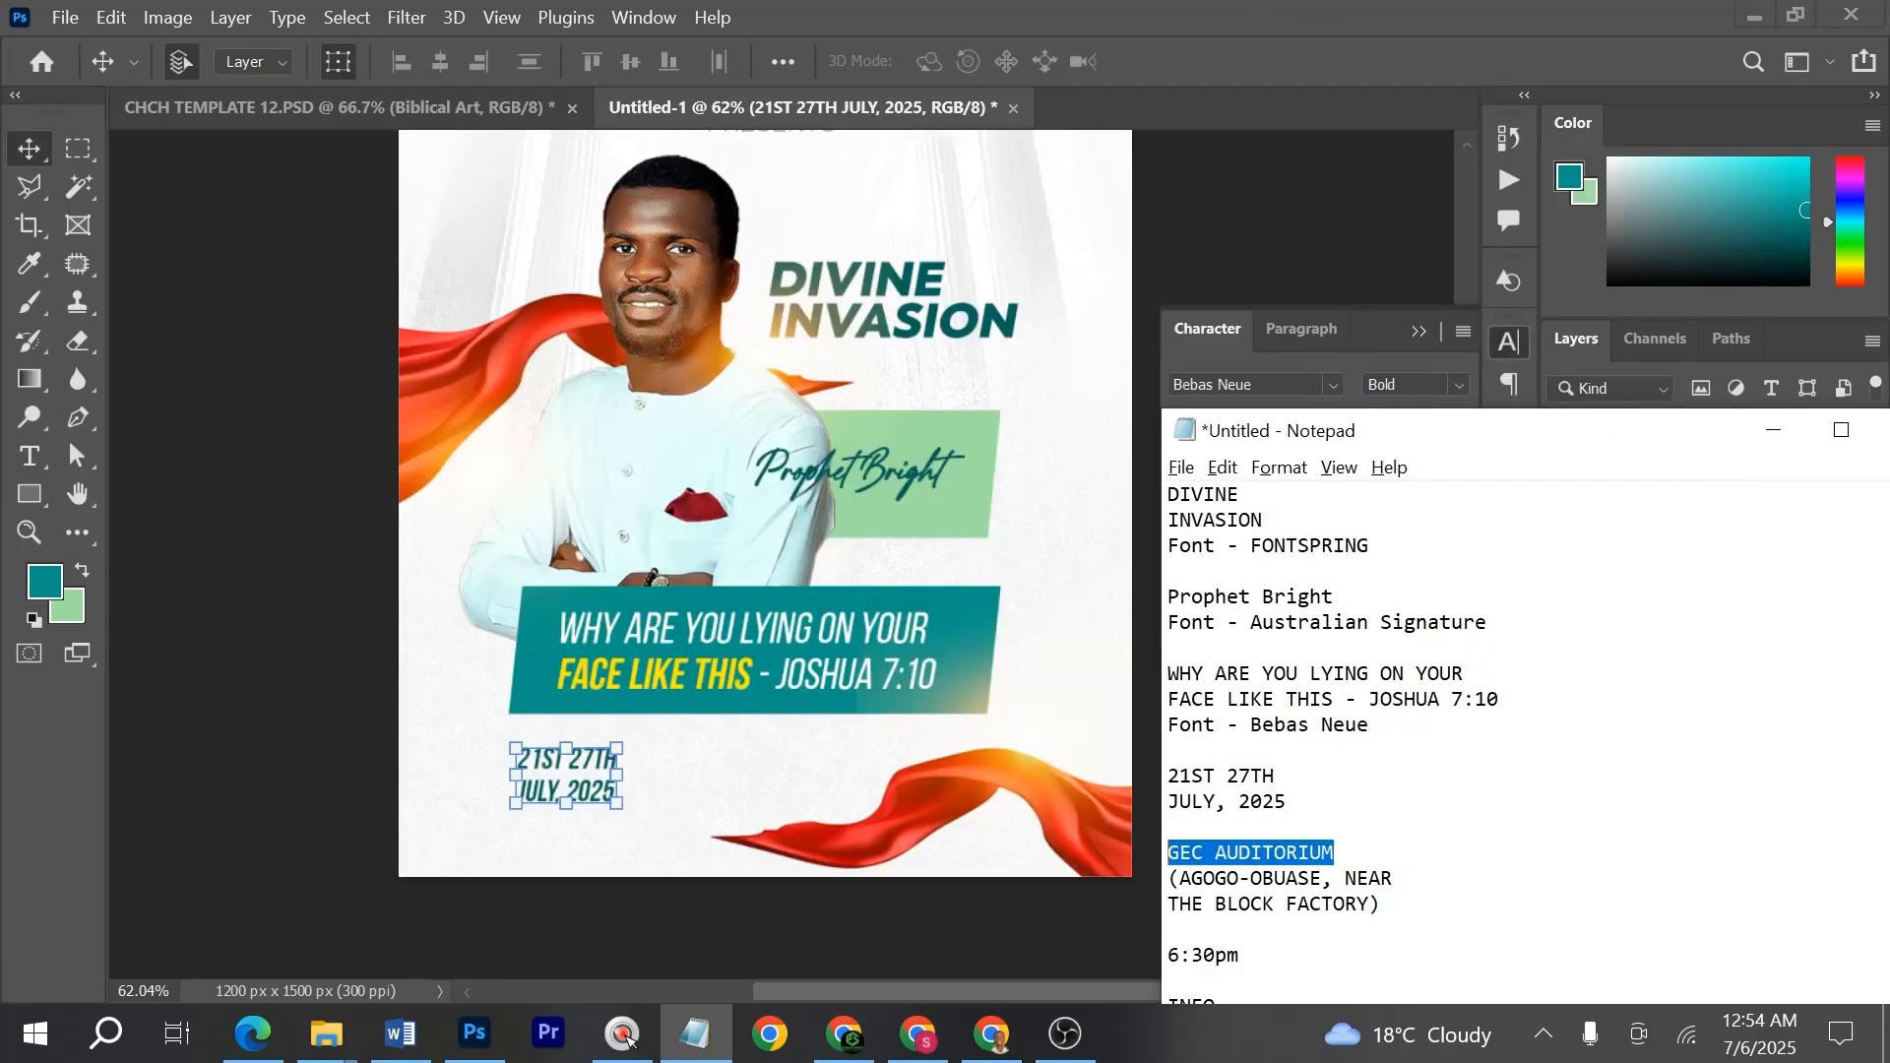
{"action": "key", "text": "ctrl+c"}
{"action": "key", "text": "alt+Tab"}
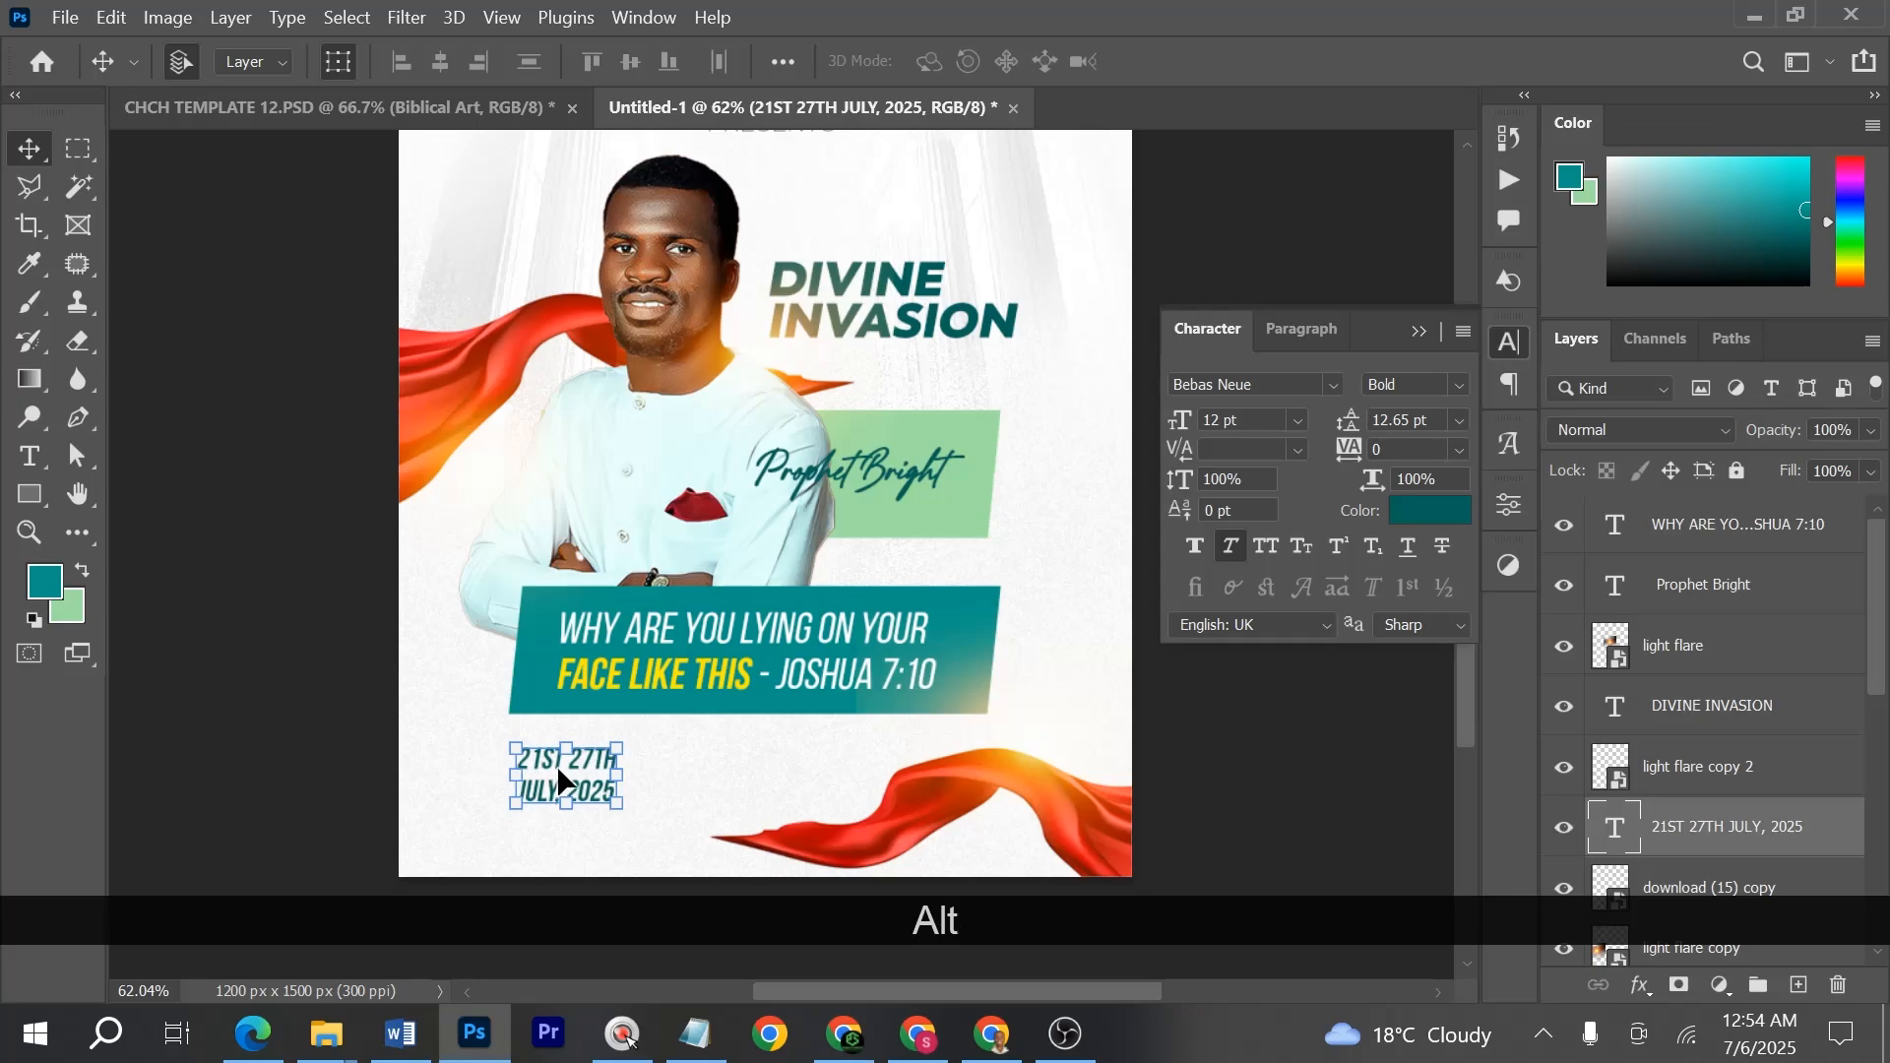
- Align the date text with the theme text's left edge and place a duplicate of it to its right
{"action": "scroll", "coordinate": [558, 766], "scroll_direction": "up", "scroll_amount": 1}
{"action": "scroll", "coordinate": [577, 768], "scroll_direction": "up", "scroll_amount": 1}
{"action": "left_click_drag", "start_coordinate": [844, 786], "coordinate": [789, 537]}
{"action": "scroll", "coordinate": [693, 575], "scroll_direction": "up", "scroll_amount": 2}
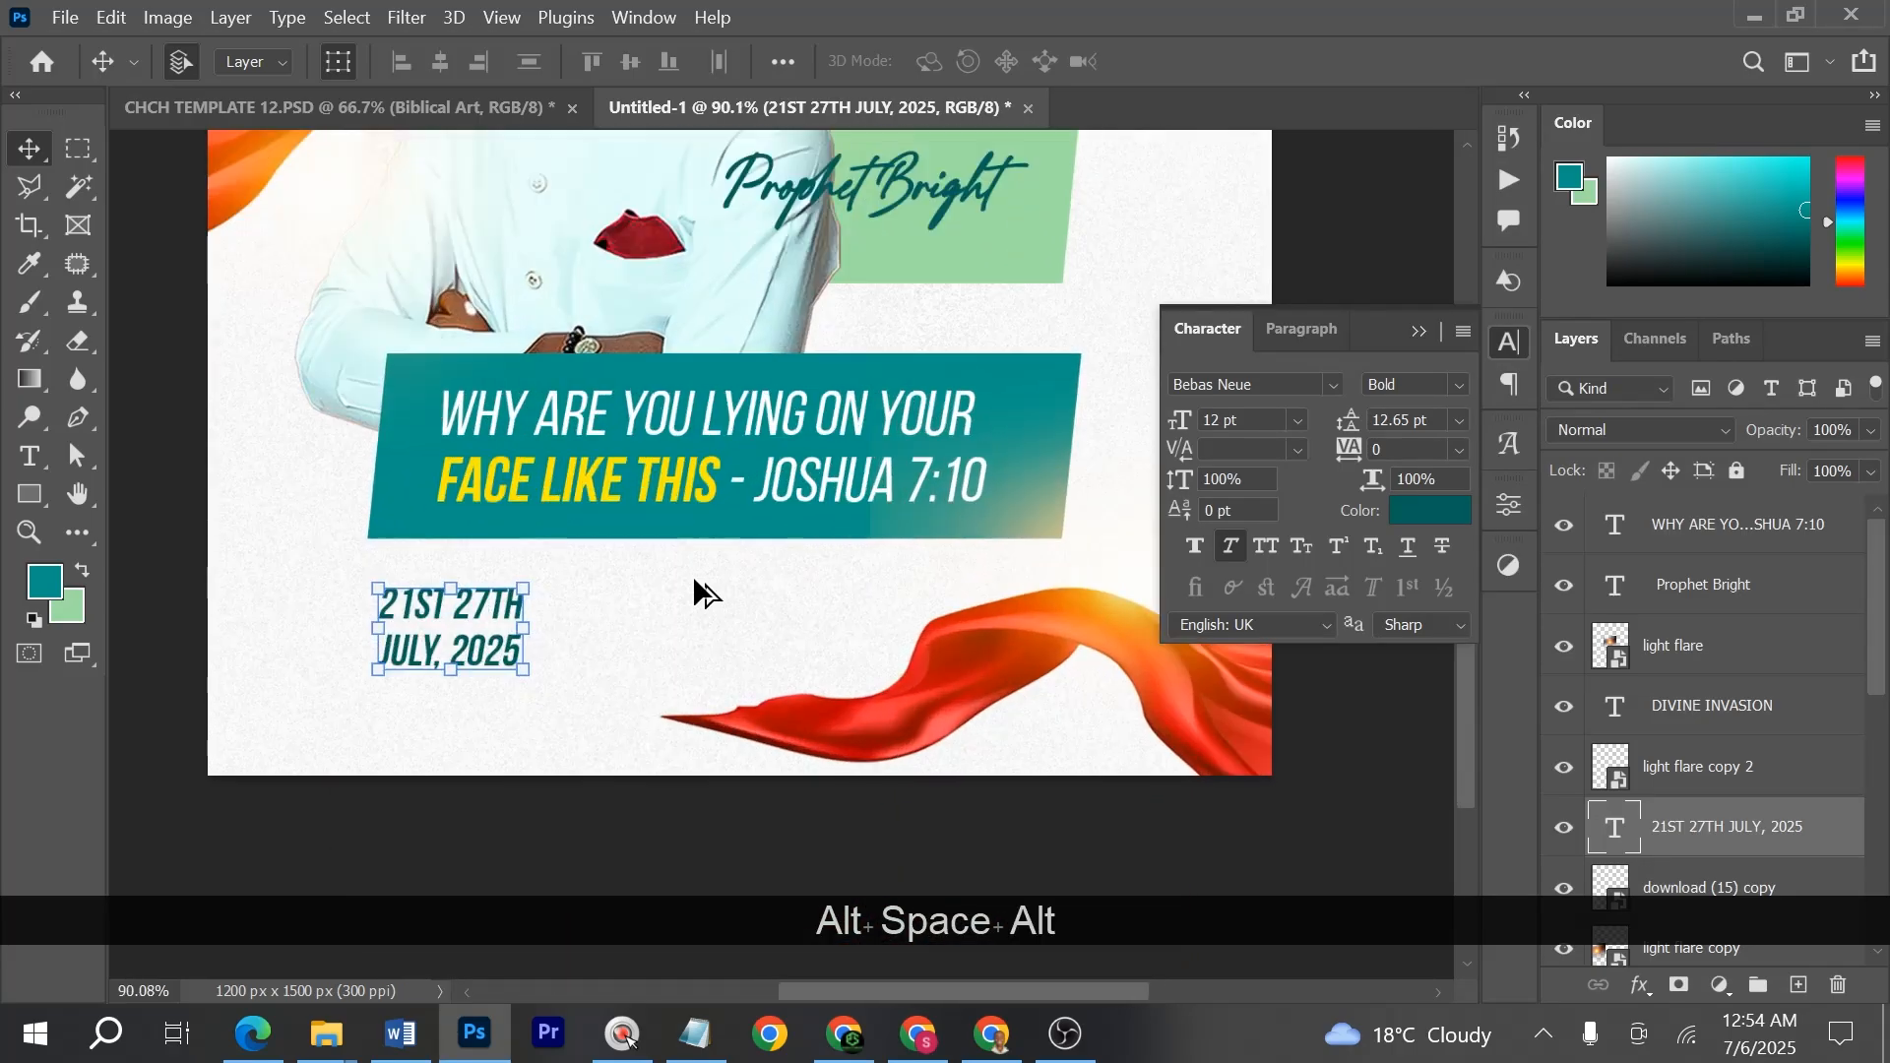
{"action": "left_click_drag", "start_coordinate": [515, 660], "coordinate": [726, 657]}
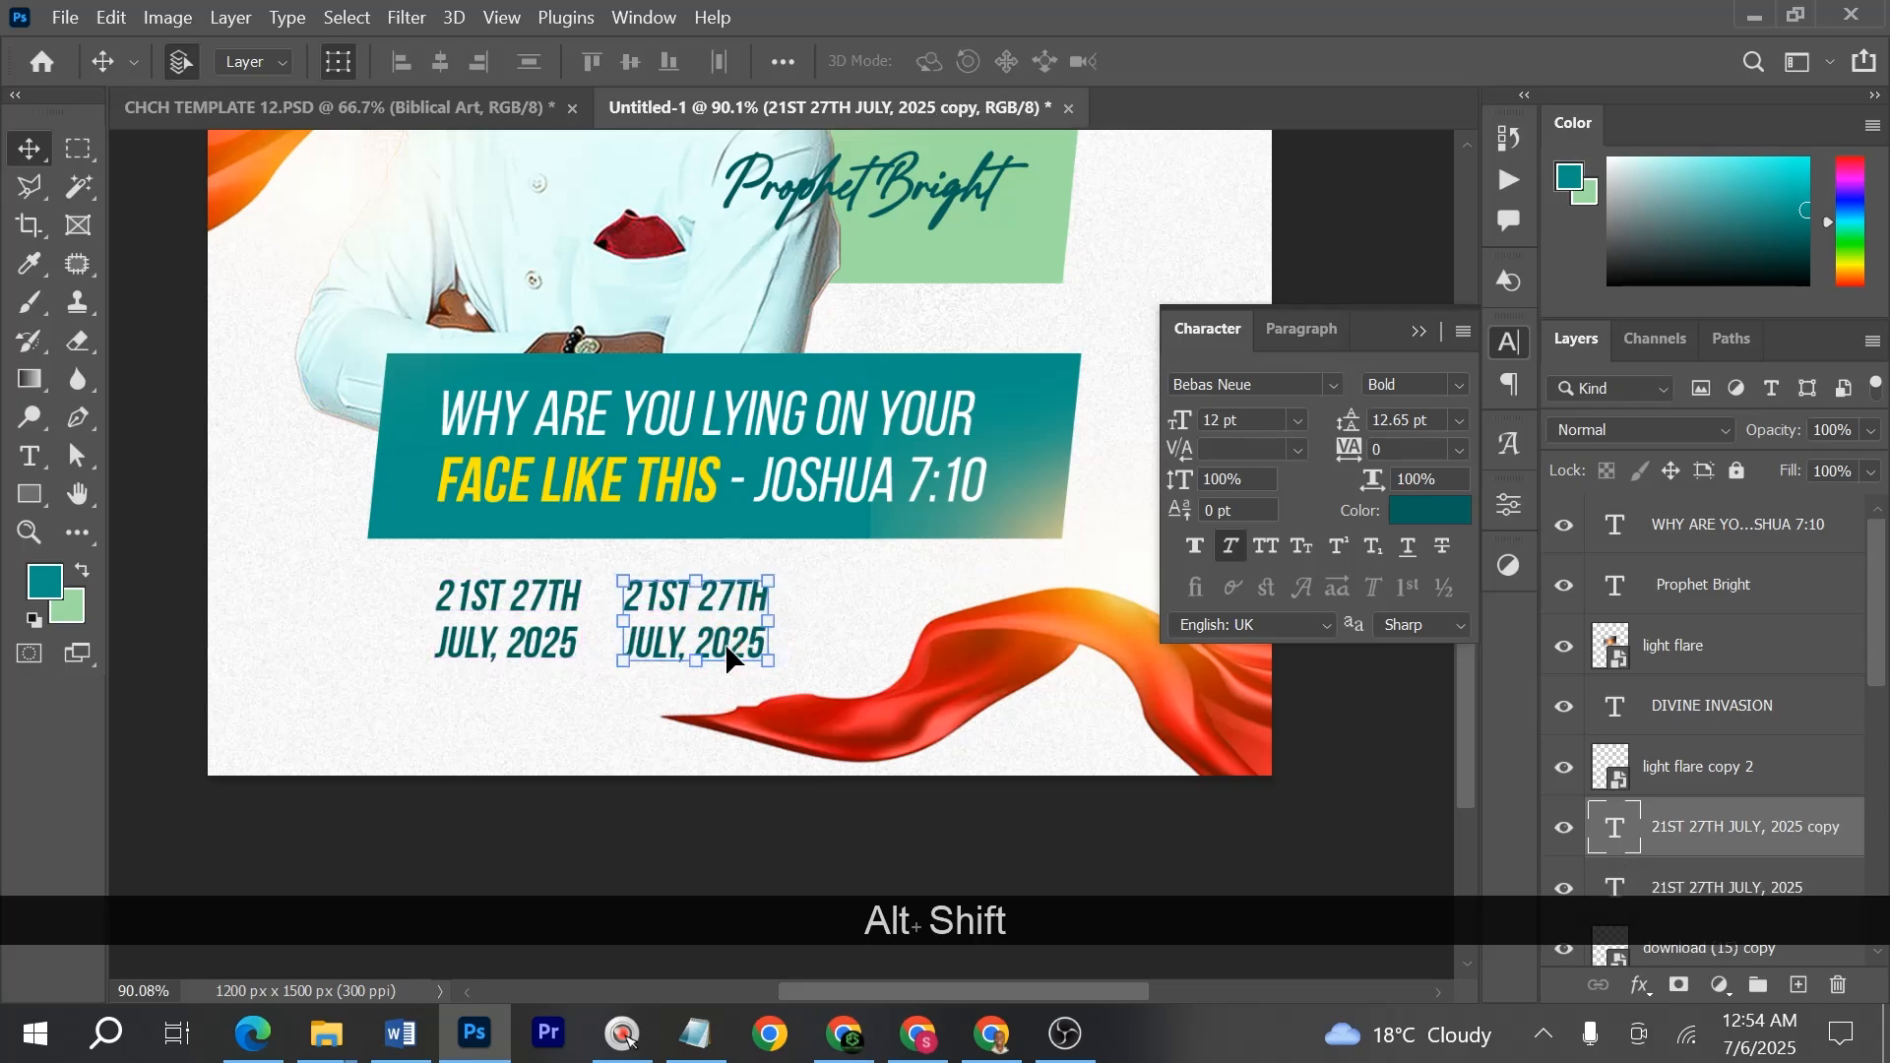
- Replace the duplicated date text with the copied GEC AUDITORIUM
{"action": "double_click", "coordinate": [728, 657]}
{"action": "key", "text": "ctrl+v"}
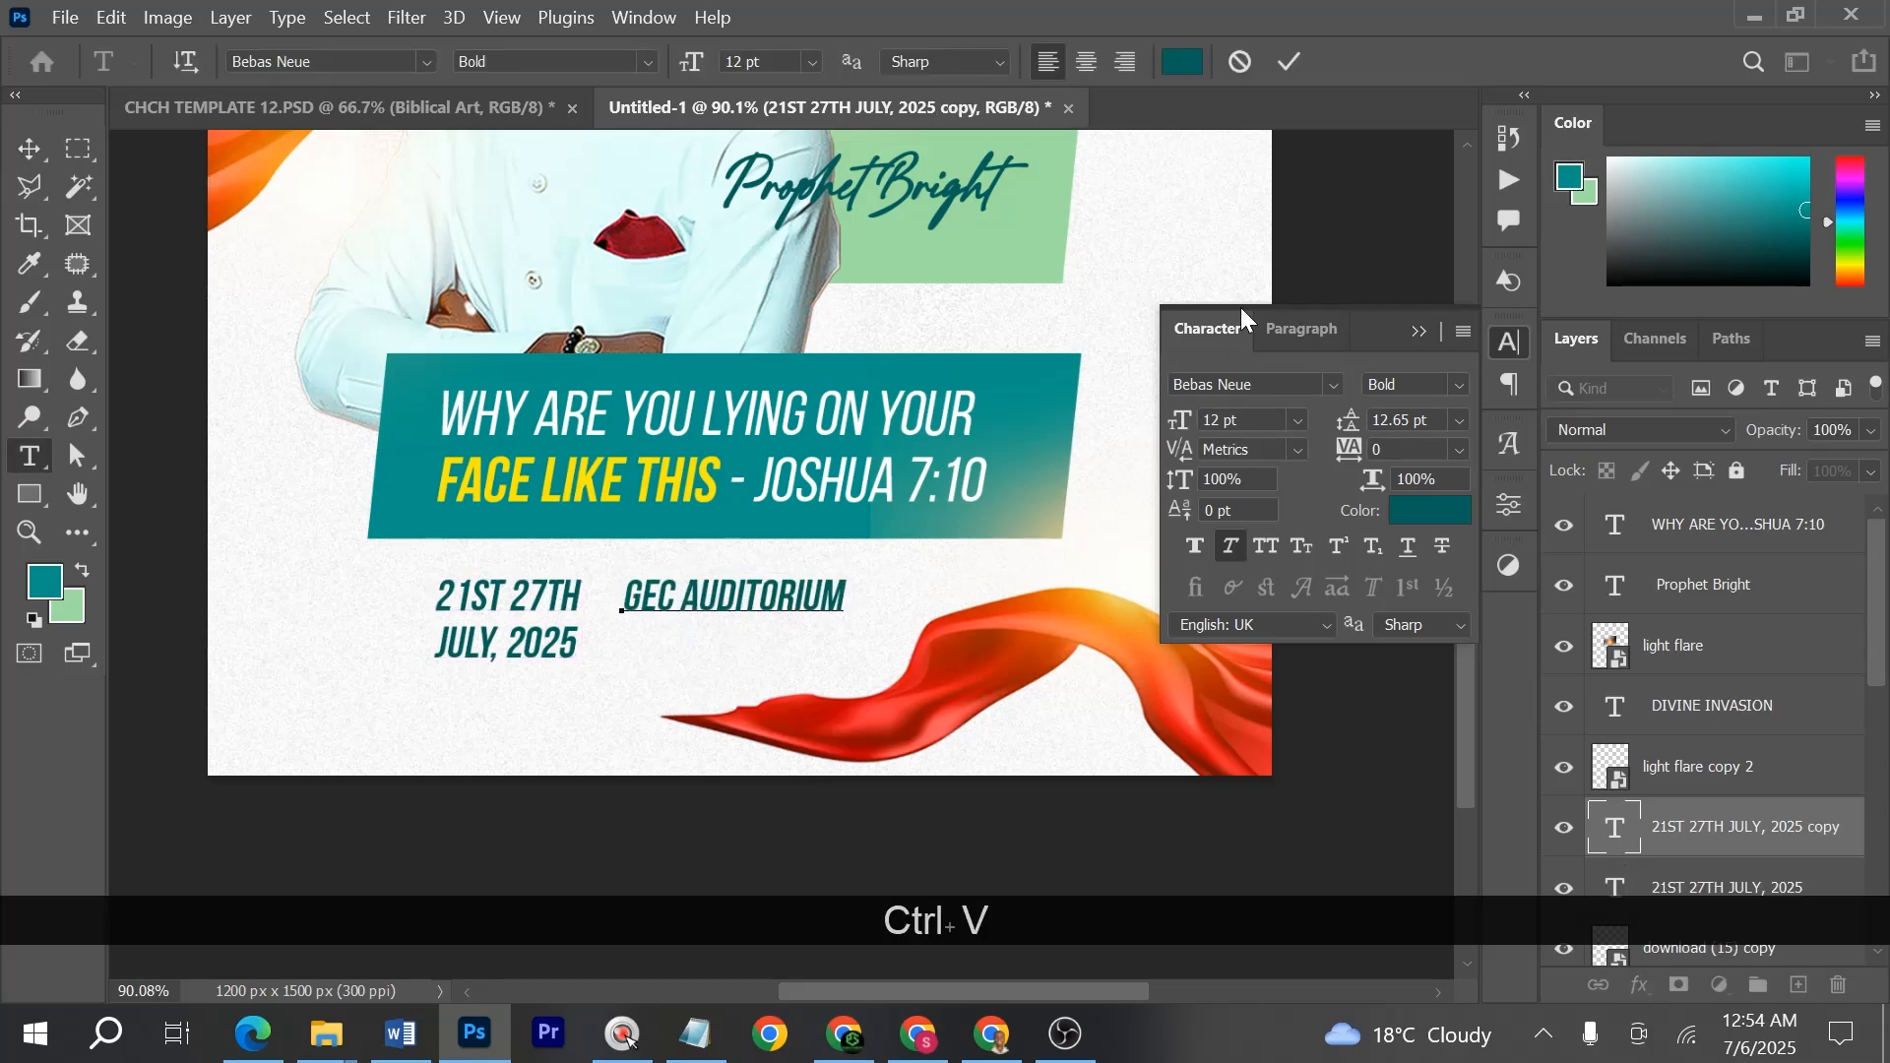
{"action": "left_click", "coordinate": [1288, 62]}
- Switch to Notepad, copy the two bracketed venue location lines and return to Photoshop
{"action": "key", "text": "alt+Tab"}
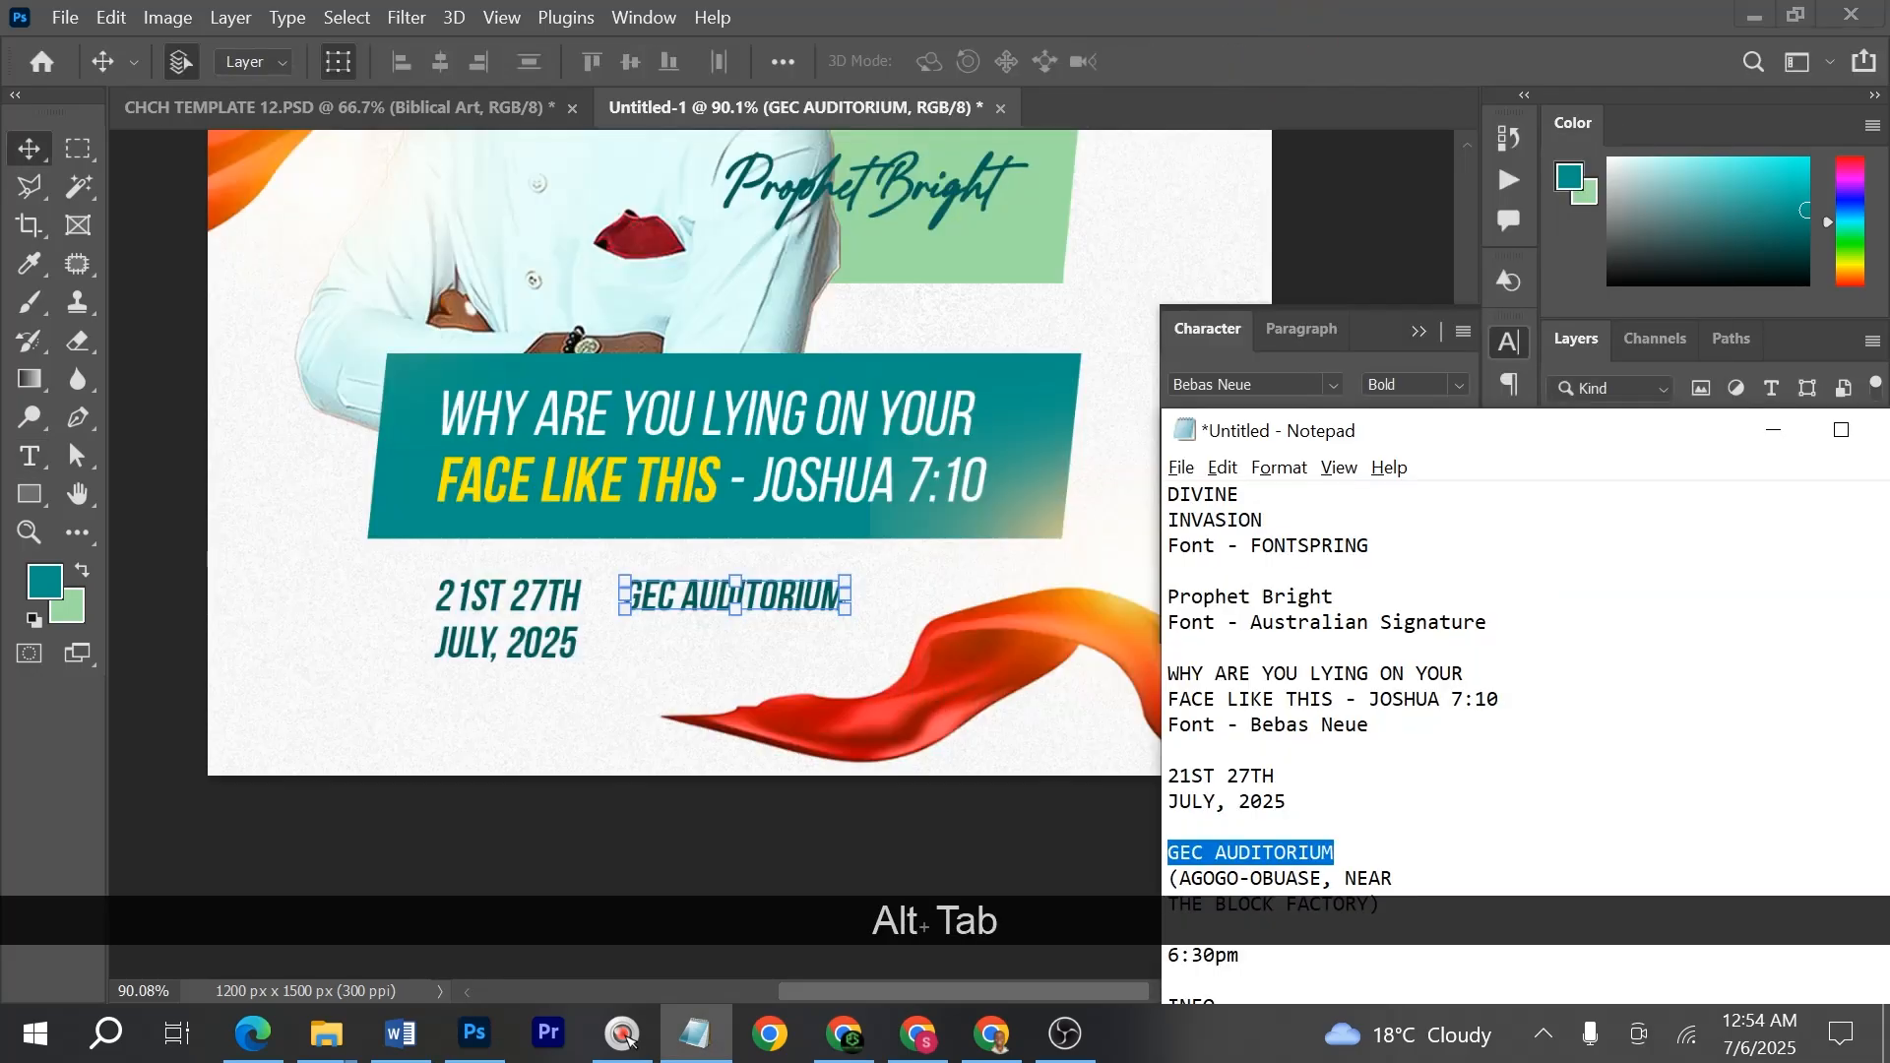
{"action": "left_click_drag", "start_coordinate": [1381, 905], "coordinate": [1168, 878]}
{"action": "key", "text": "ctrl+c"}
{"action": "key", "text": "alt+Tab"}
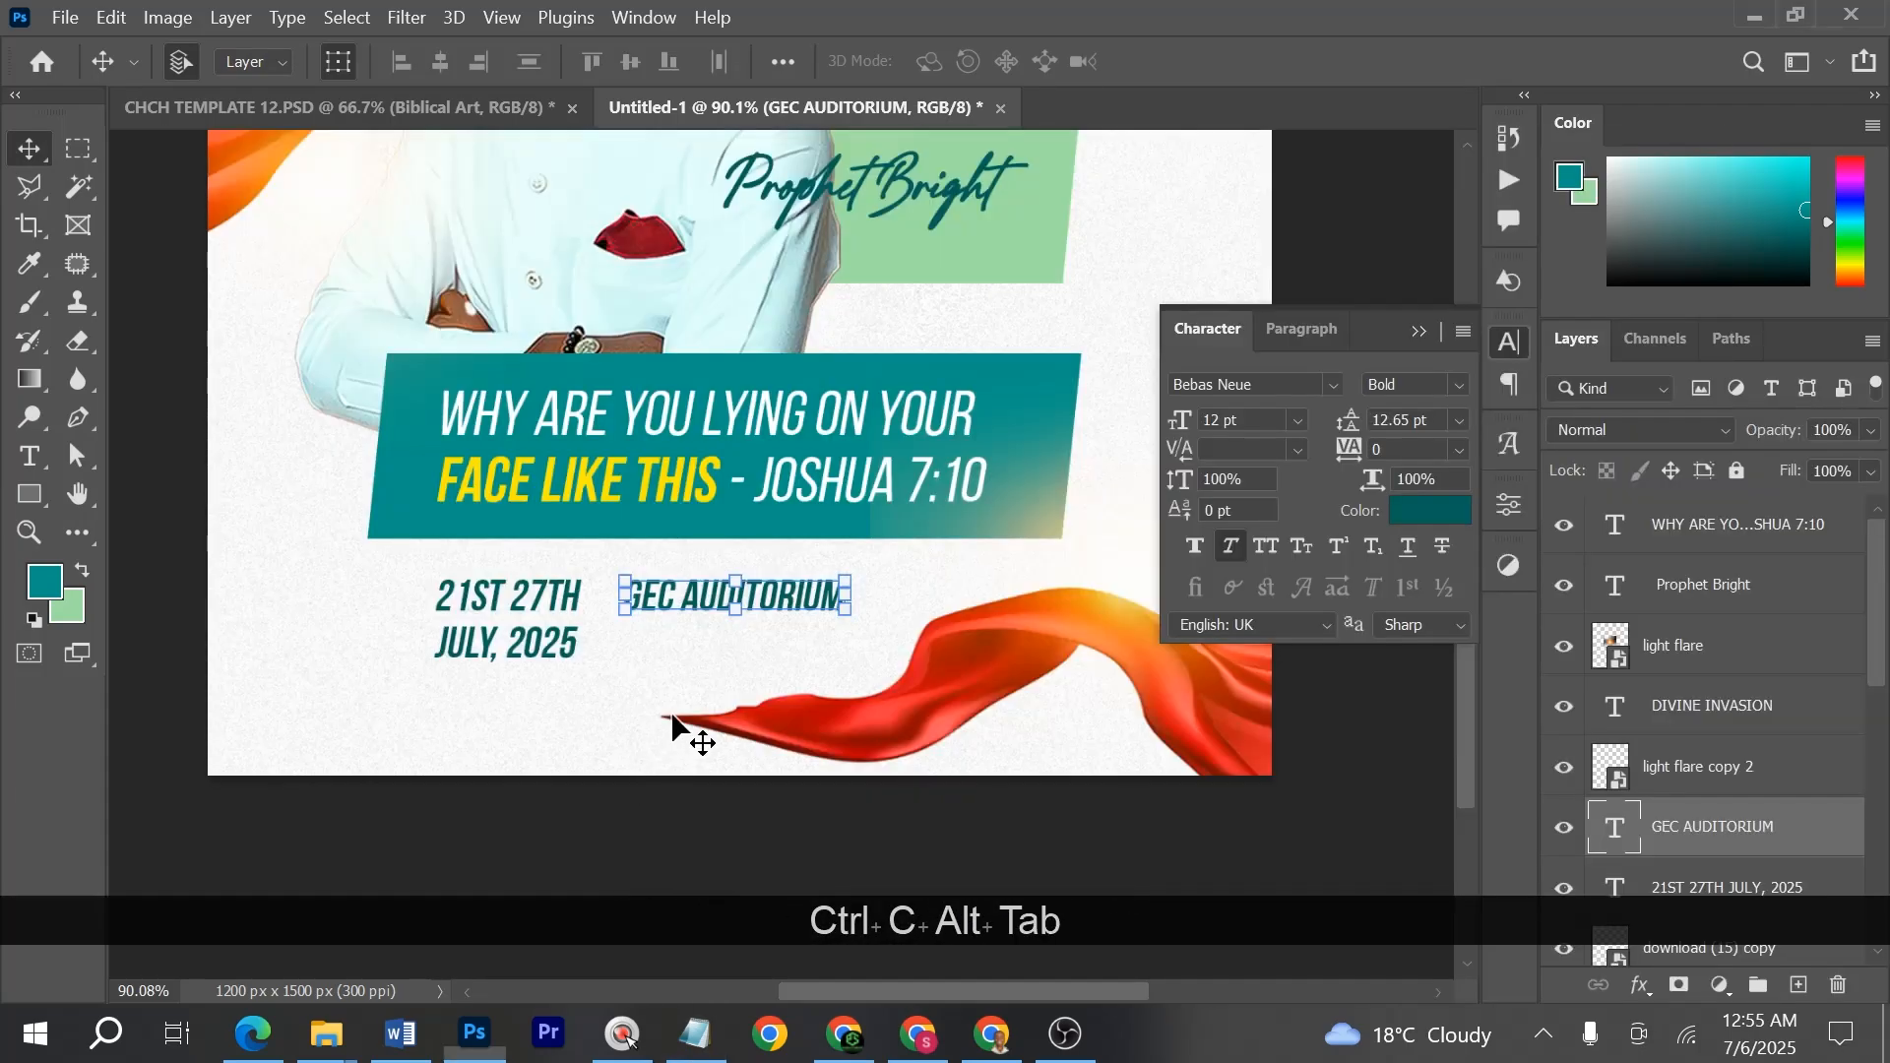
- Place a duplicate of the GEC AUDITORIUM text directly below it and replace its content with the copied location lines
{"action": "left_click_drag", "start_coordinate": [772, 611], "coordinate": [771, 640]}
{"action": "double_click", "coordinate": [771, 638]}
{"action": "key", "text": "ctrl+v"}
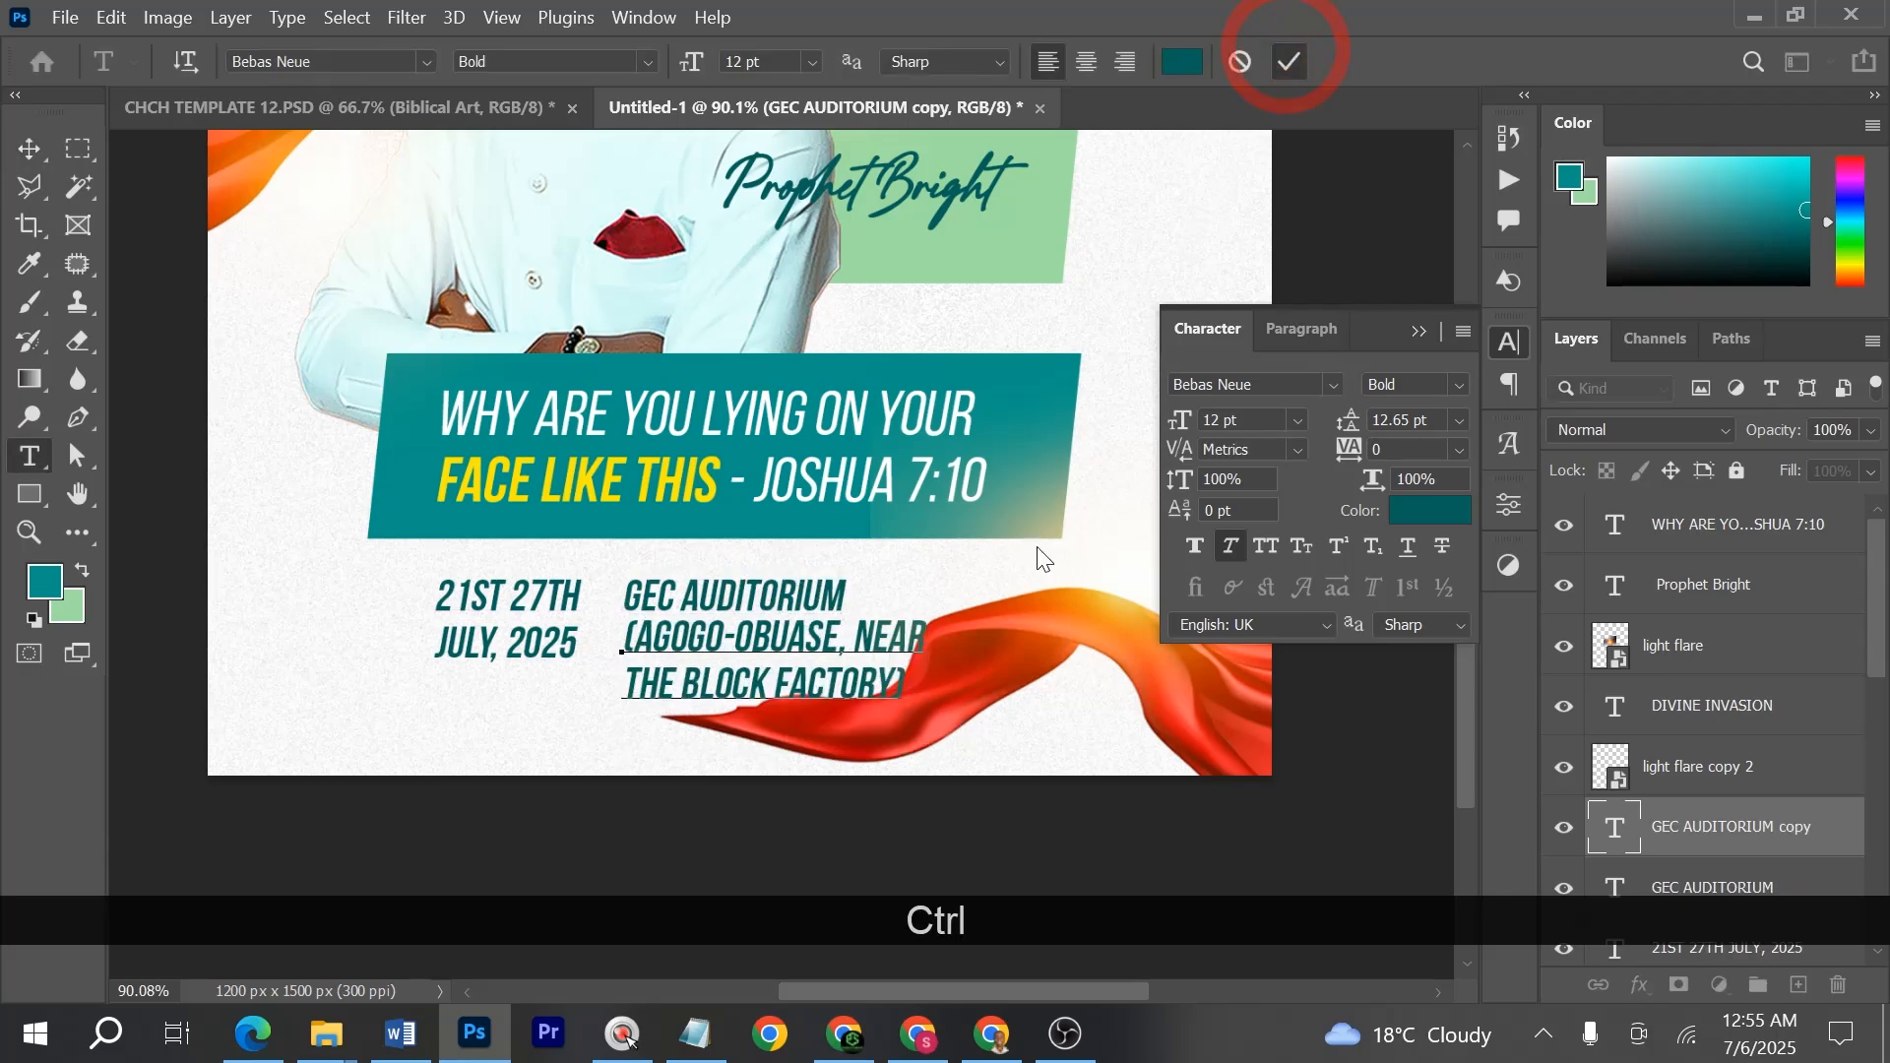
- Scale the bracketed location text down to the width of the GEC AUDITORIUM line and deselect it
{"action": "left_click_drag", "start_coordinate": [923, 695], "coordinate": [799, 658]}
{"action": "key", "text": "Return"}
{"action": "scroll", "coordinate": [624, 751], "scroll_direction": "down", "scroll_amount": 1}
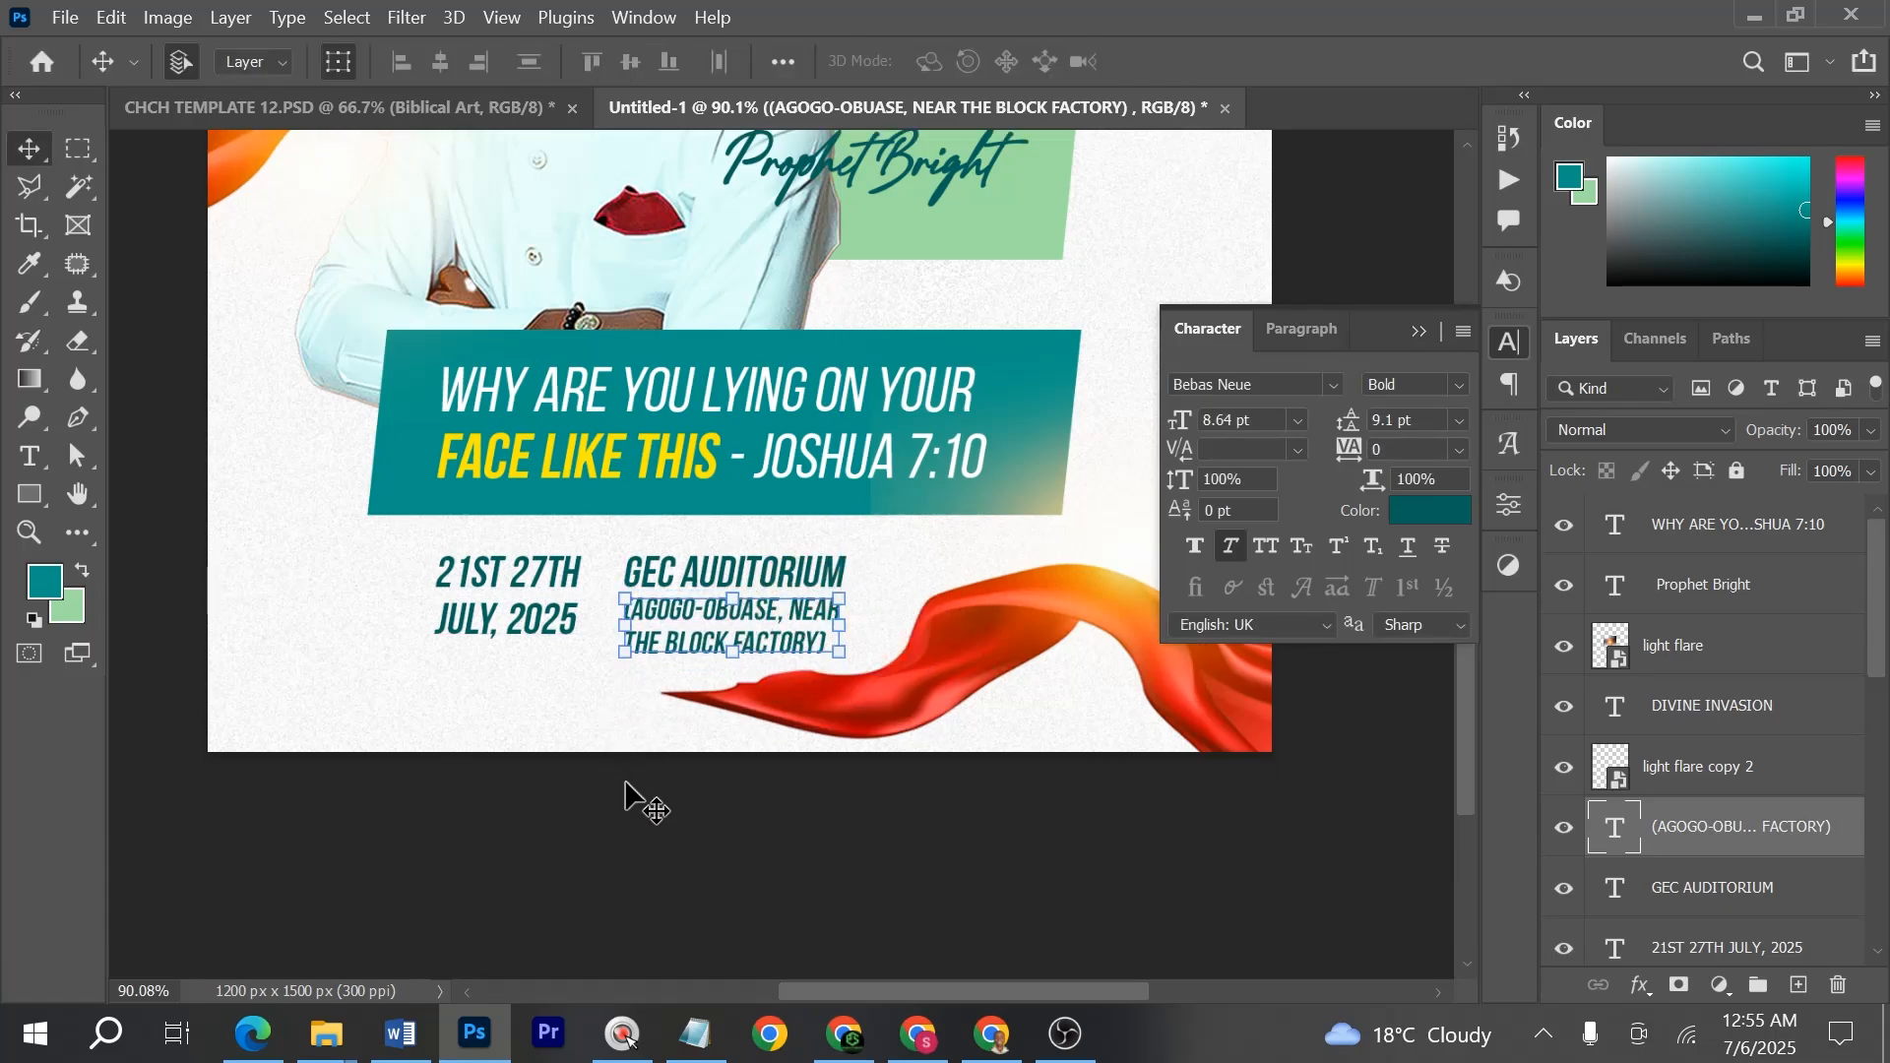
{"action": "left_click", "coordinate": [657, 805]}
- Switch to Notepad, copy the INFO line with the phone number below it and return to Photoshop
{"action": "key", "text": "alt+Tab"}
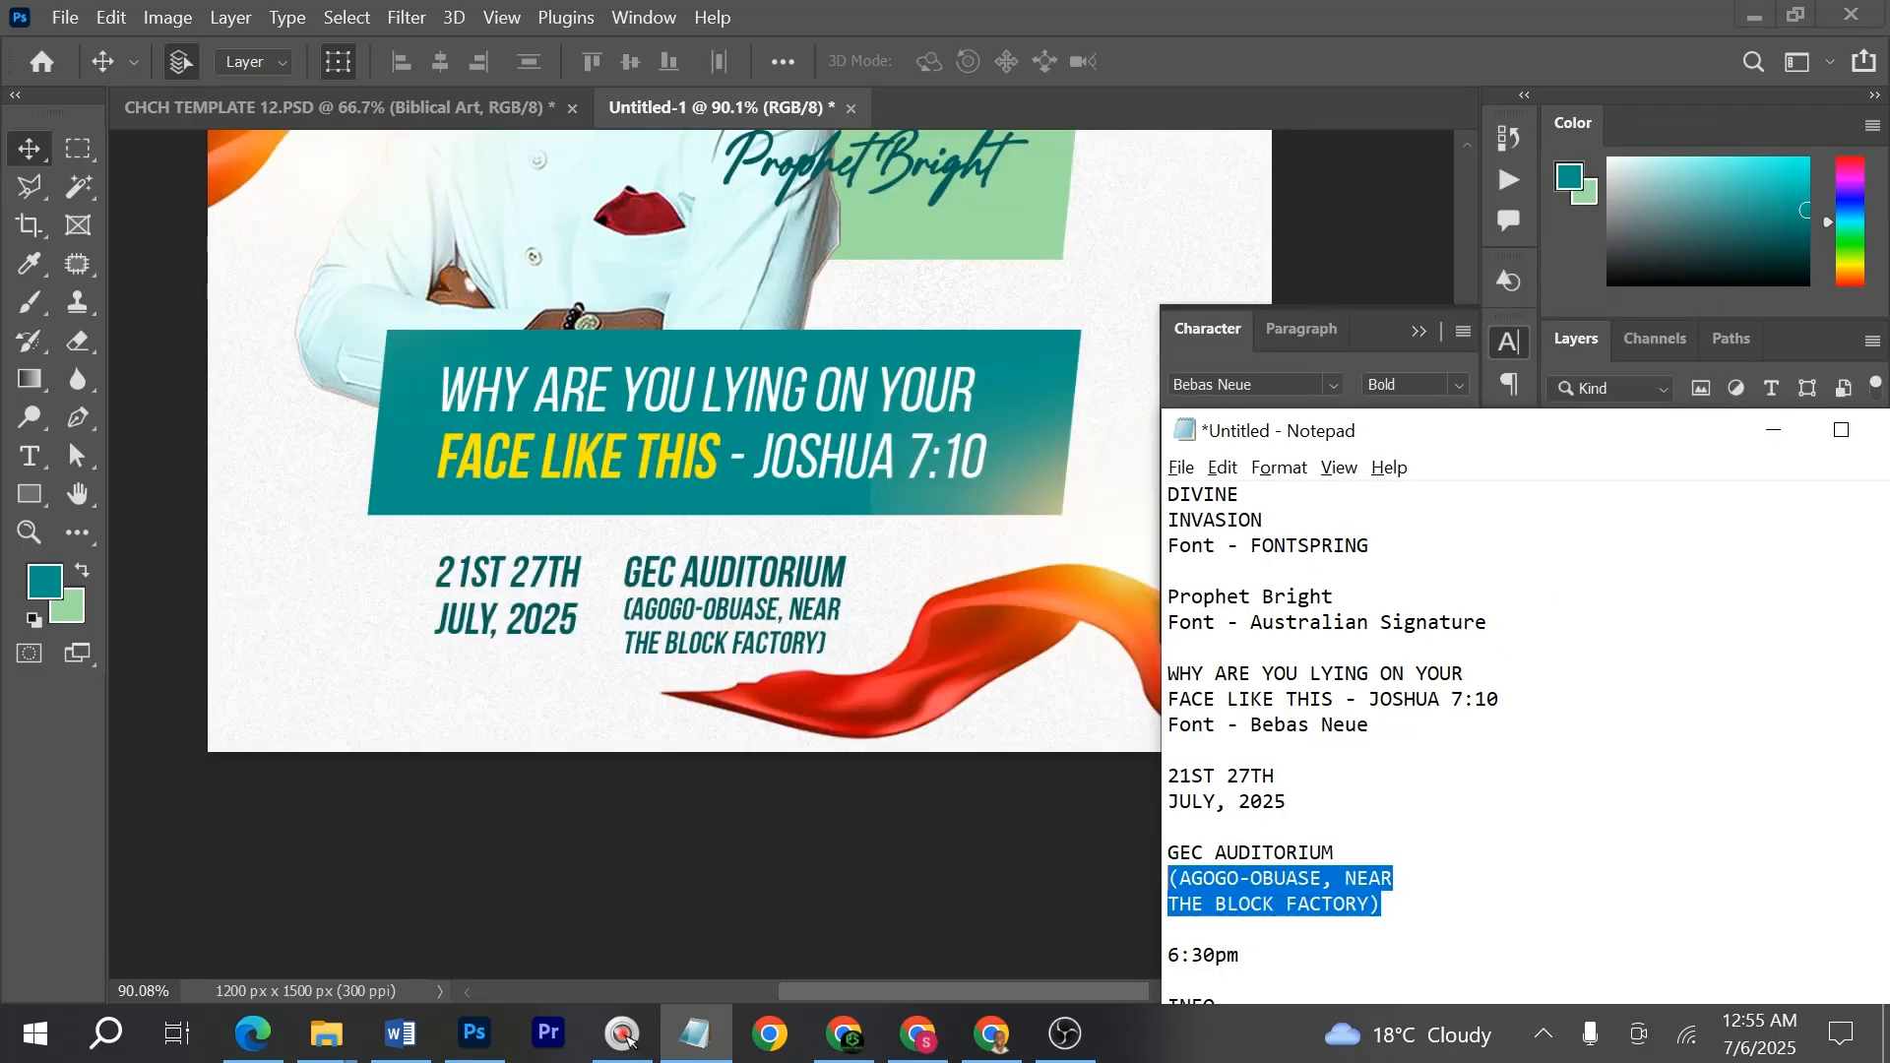
{"action": "left_click", "coordinate": [1282, 998]}
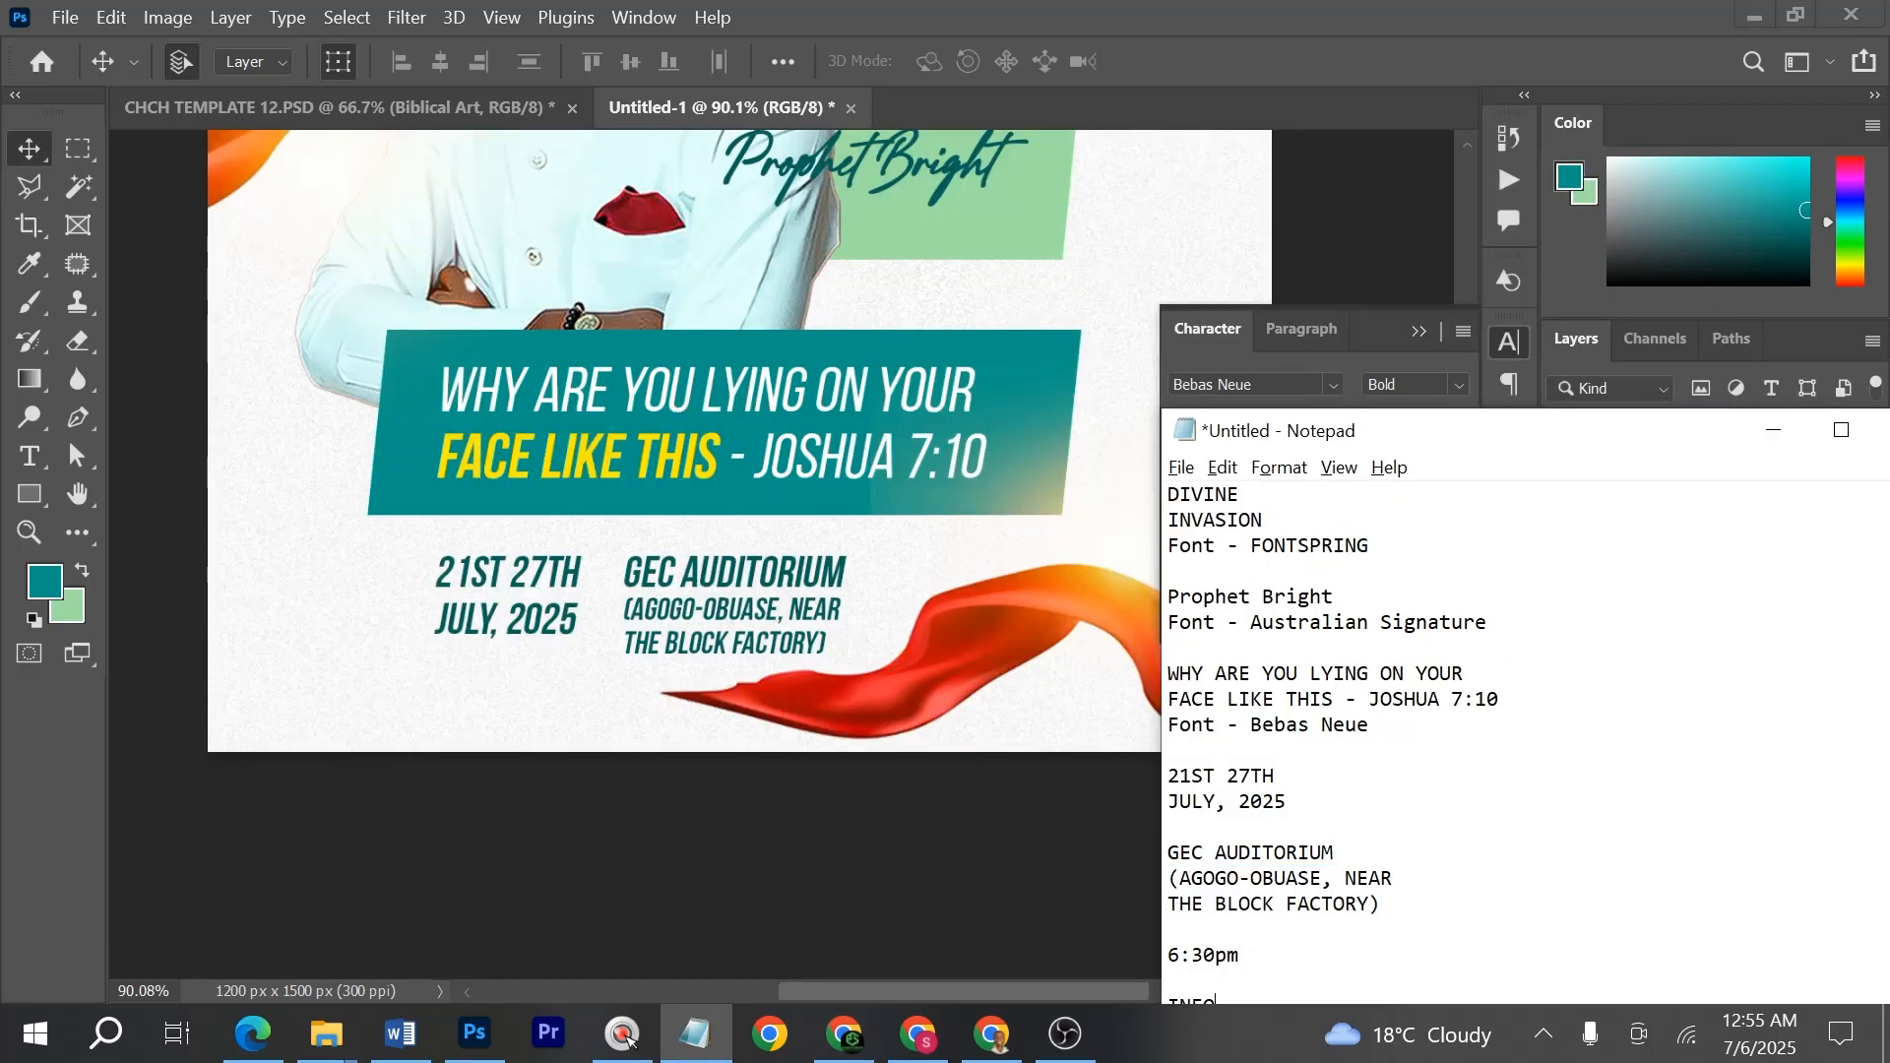
{"action": "left_click_drag", "start_coordinate": [1483, 440], "coordinate": [1473, 212]}
{"action": "key", "text": "Down"}
{"action": "key", "text": "End"}
{"action": "key", "text": "ctrl+shift+Left"}
{"action": "key", "text": "ctrl+shift+Left"}
{"action": "key", "text": "ctrl+shift+Left"}
{"action": "key", "text": "ctrl+shift+Left"}
{"action": "key", "text": "ctrl+shift+Left"}
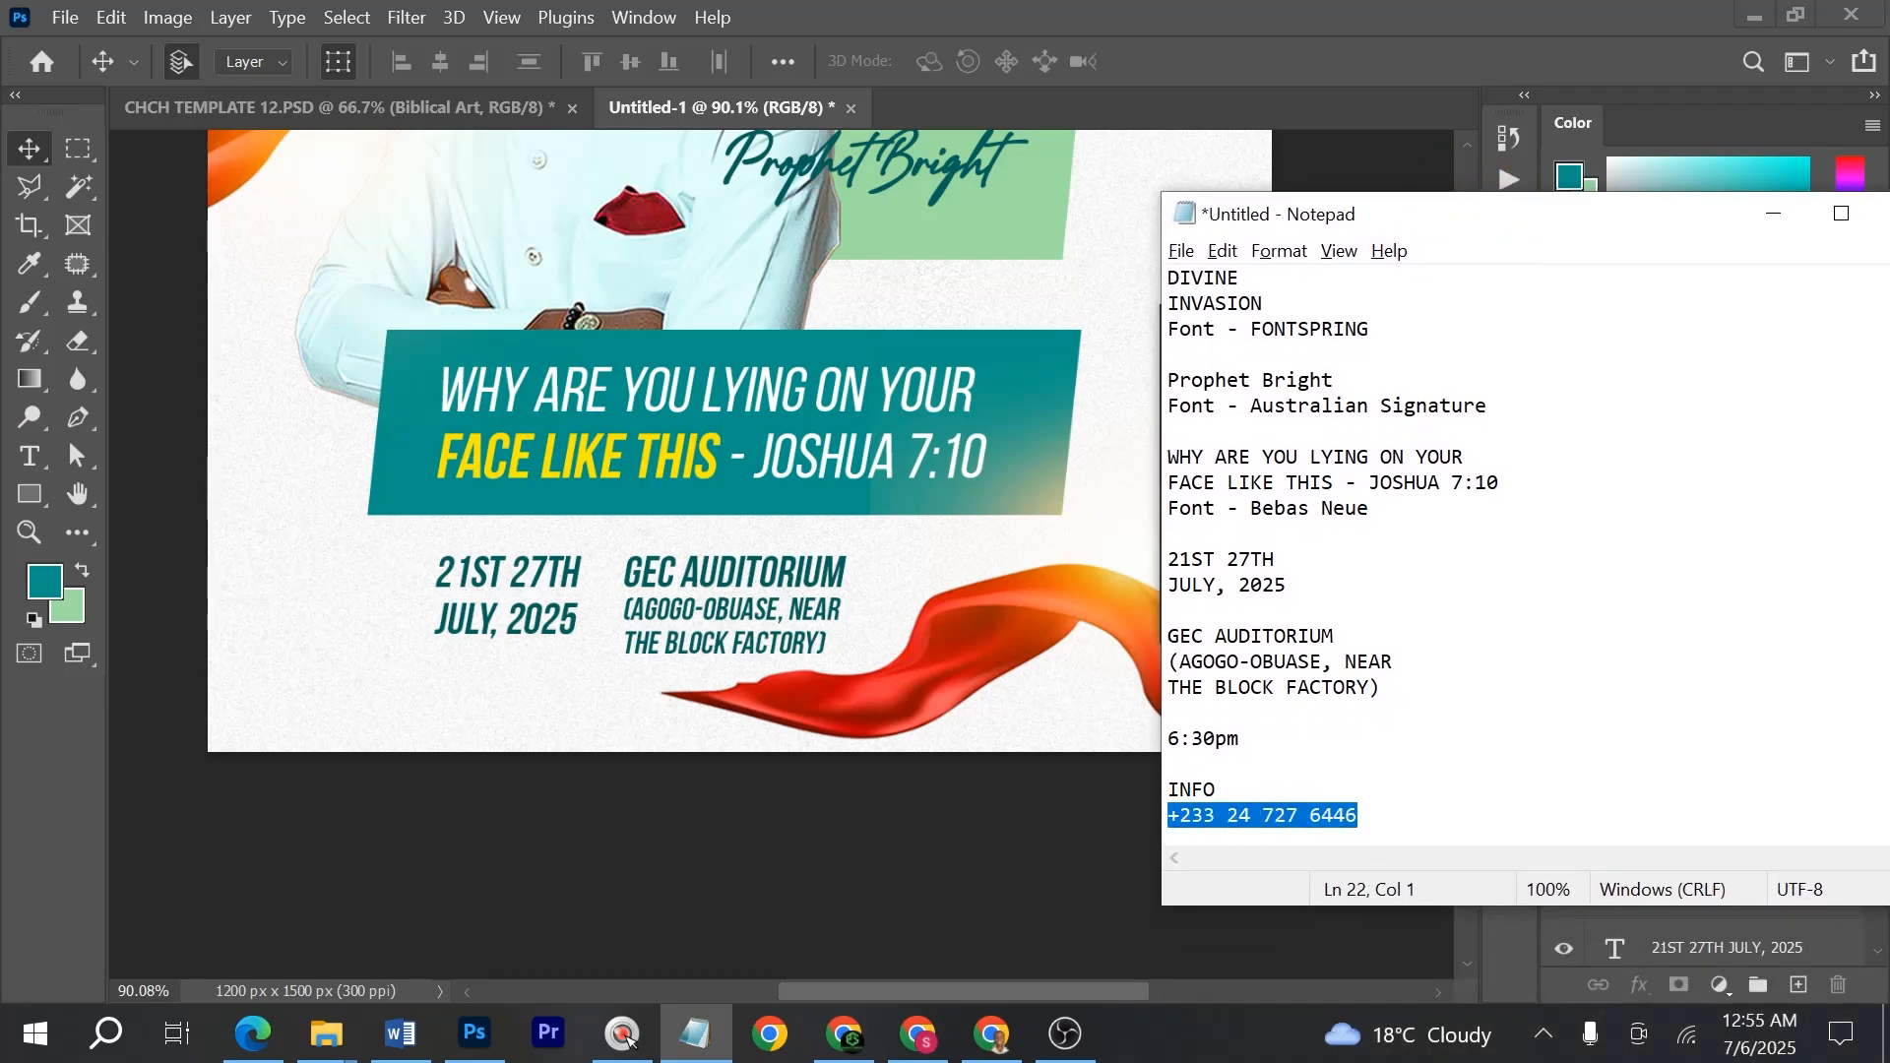
{"action": "key", "text": "ctrl+c"}
{"action": "left_click", "coordinate": [358, 790]}
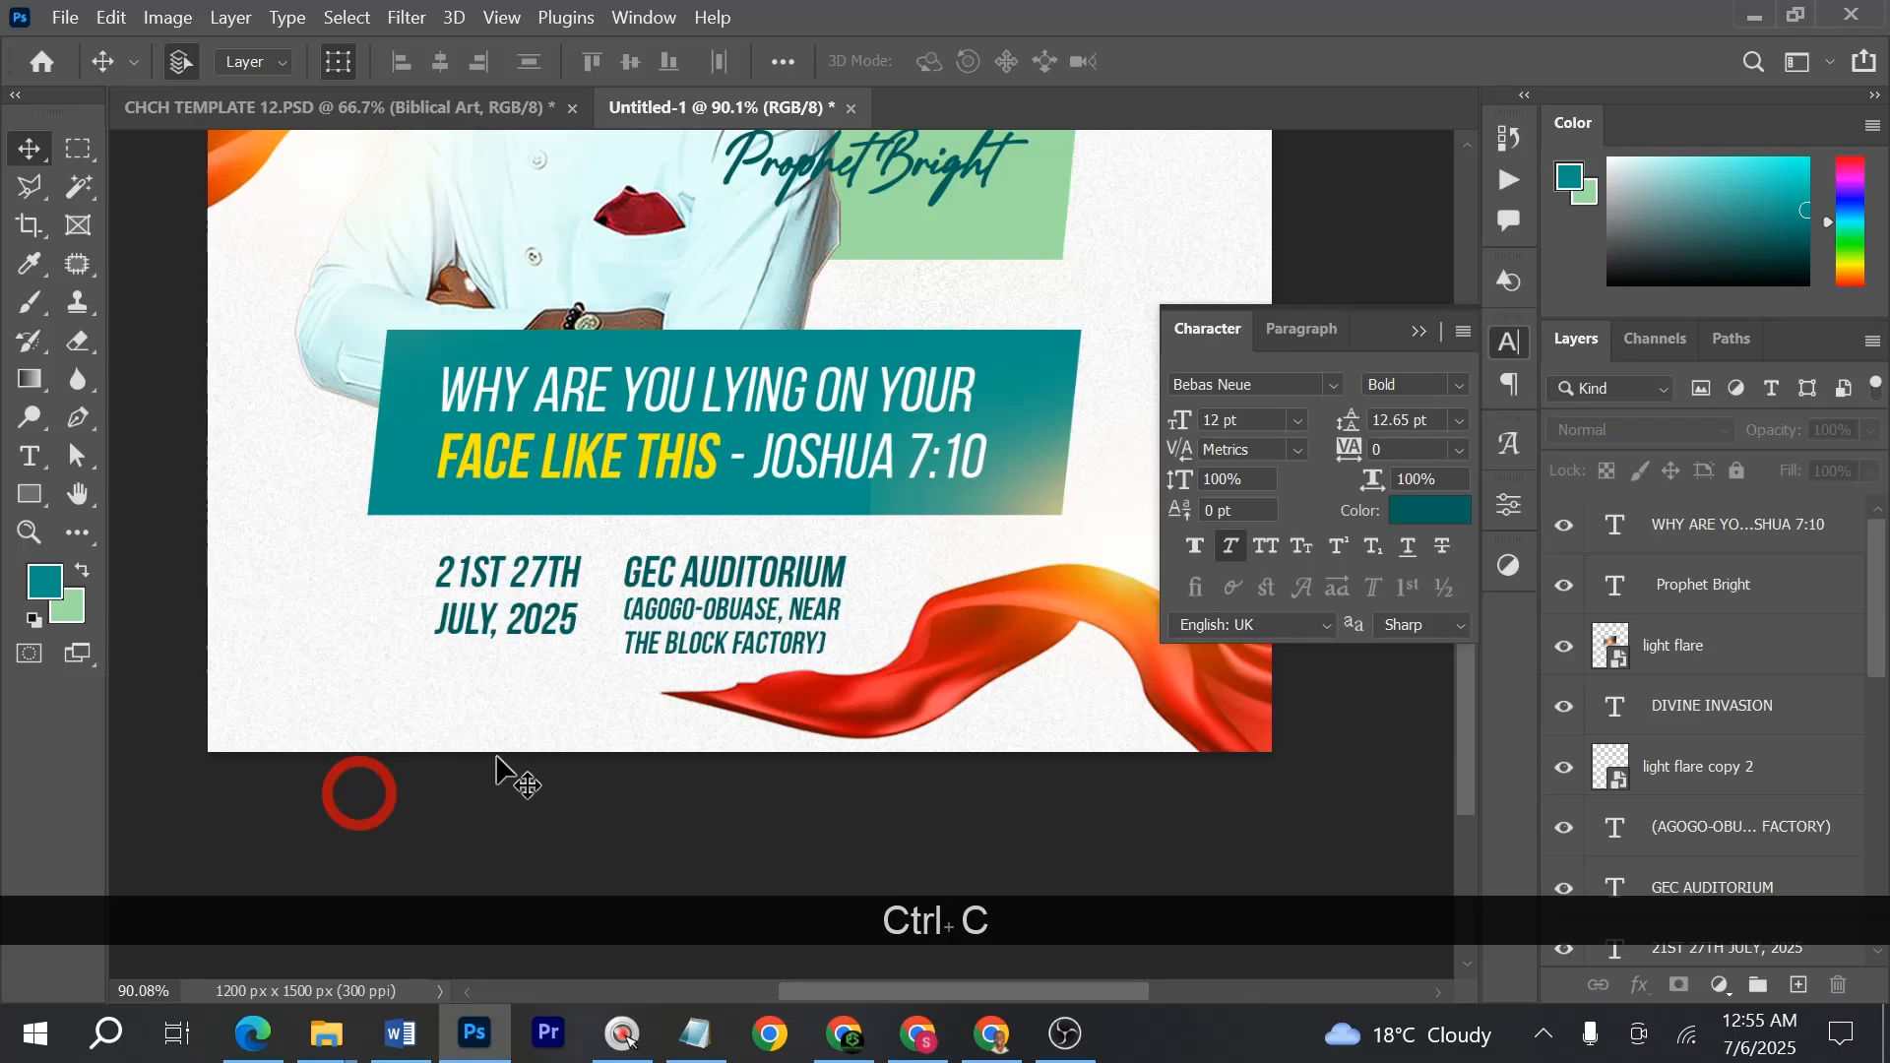
- Place a duplicate of the location text below the date and replace its content with the copied INFO and phone number lines
{"action": "key", "text": "alt"}
{"action": "left_click_drag", "start_coordinate": [726, 638], "coordinate": [530, 699]}
{"action": "double_click", "coordinate": [530, 695]}
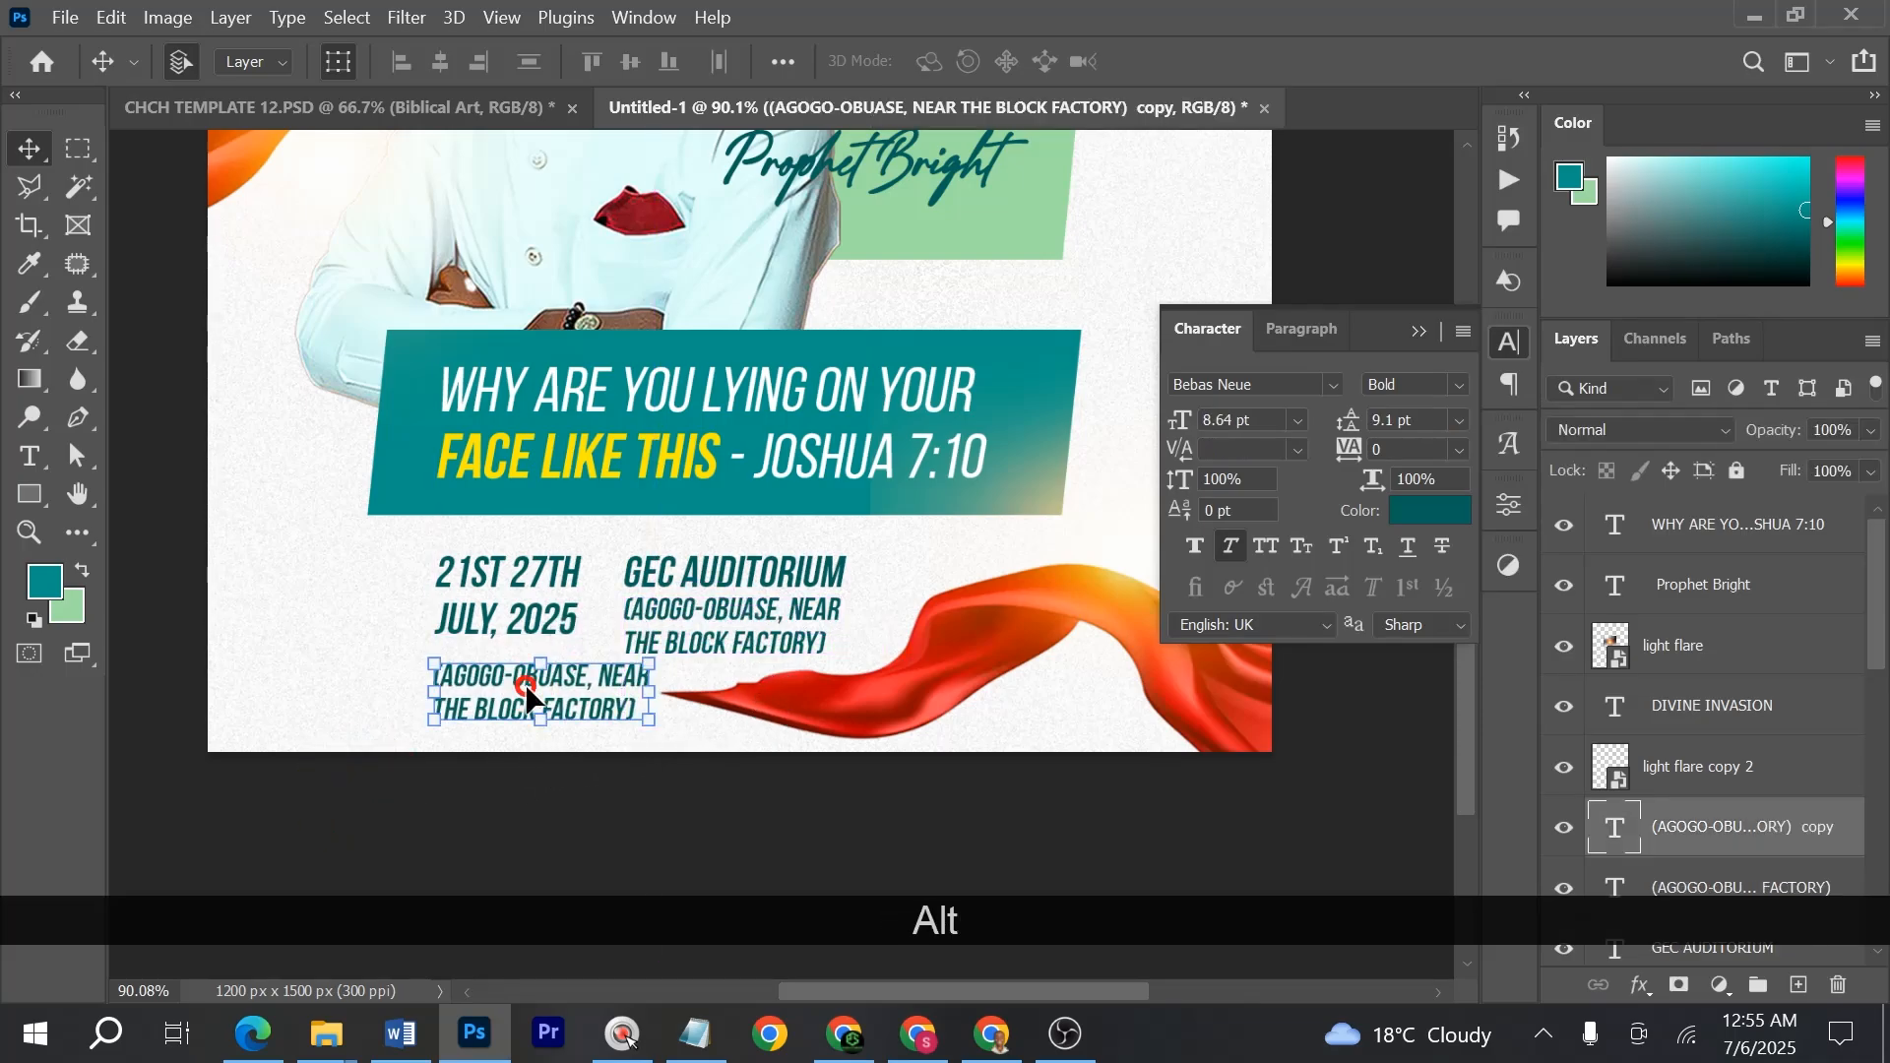
{"action": "key", "text": "ctrl+a"}
{"action": "key", "text": "ctrl+v"}
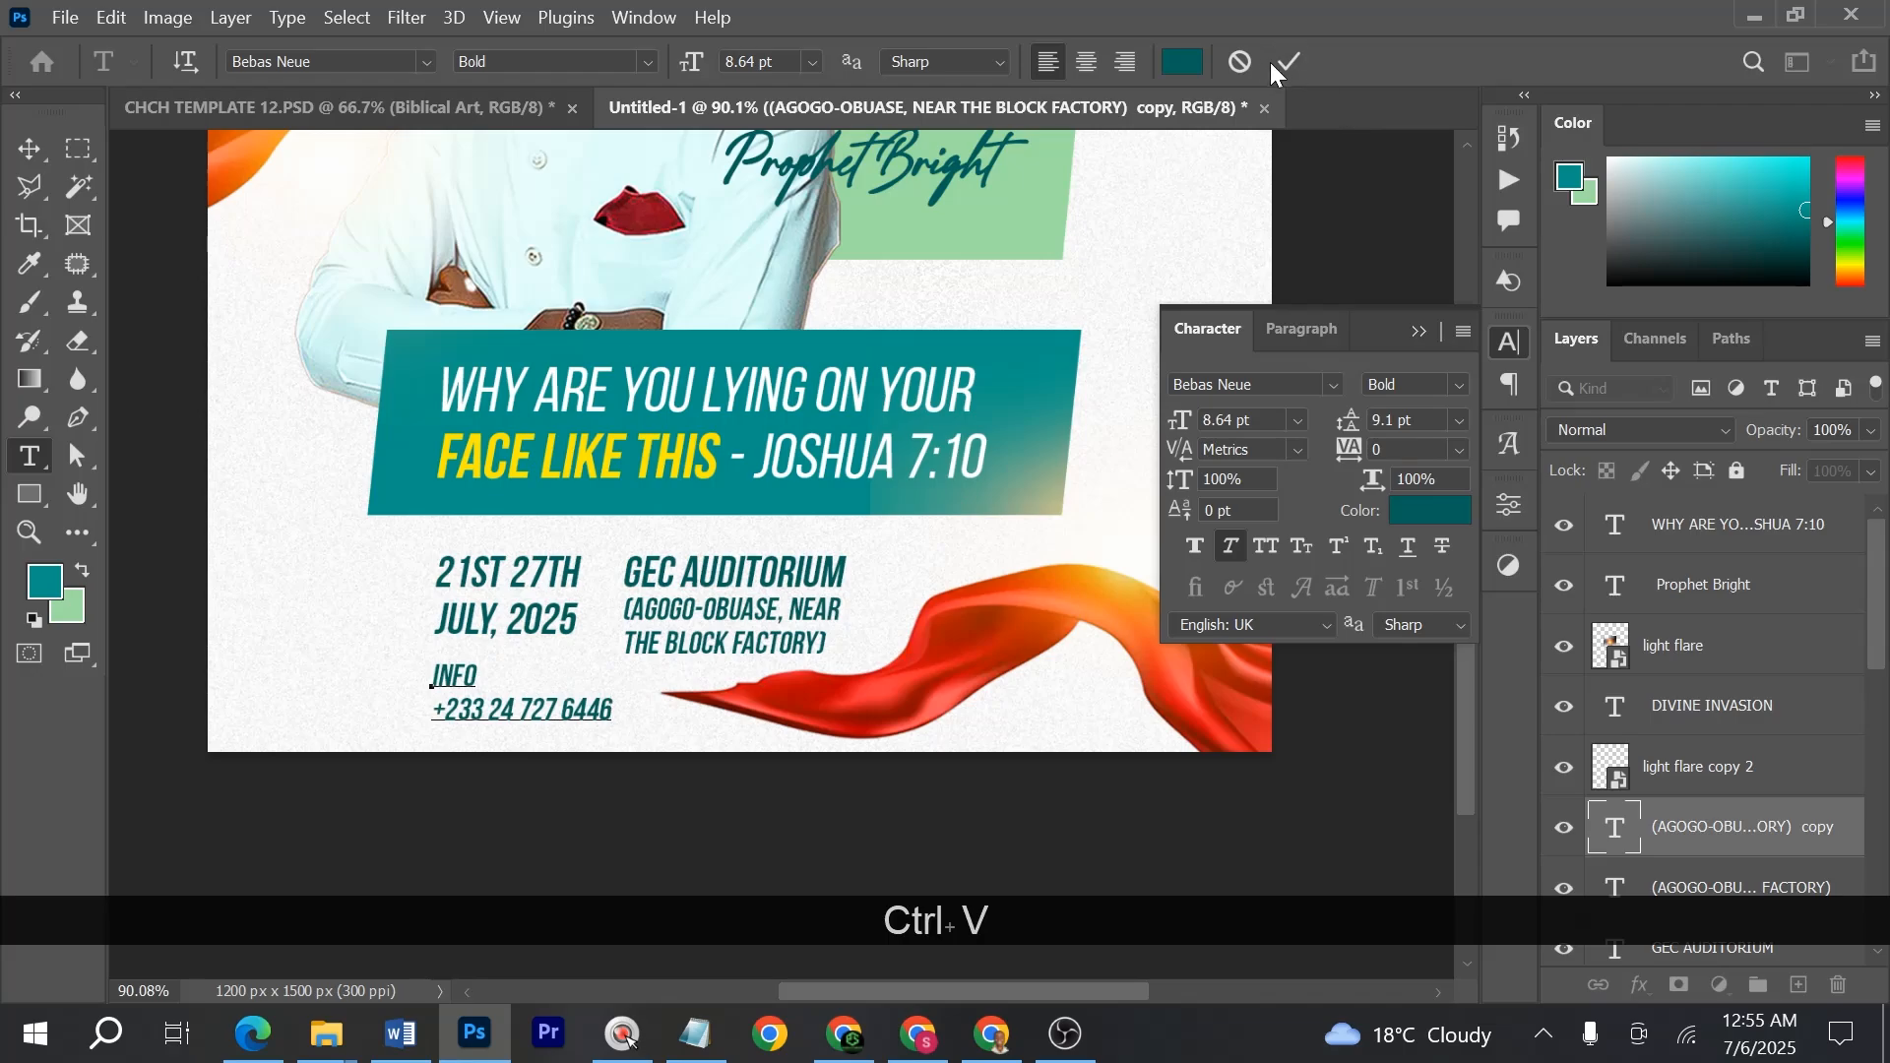
{"action": "key", "text": "v"}
- Draw a thin vertical rectangle about 2 px wide and 76 px high between the date and venue texts
{"action": "scroll", "coordinate": [817, 574], "scroll_direction": "up", "scroll_amount": 1}
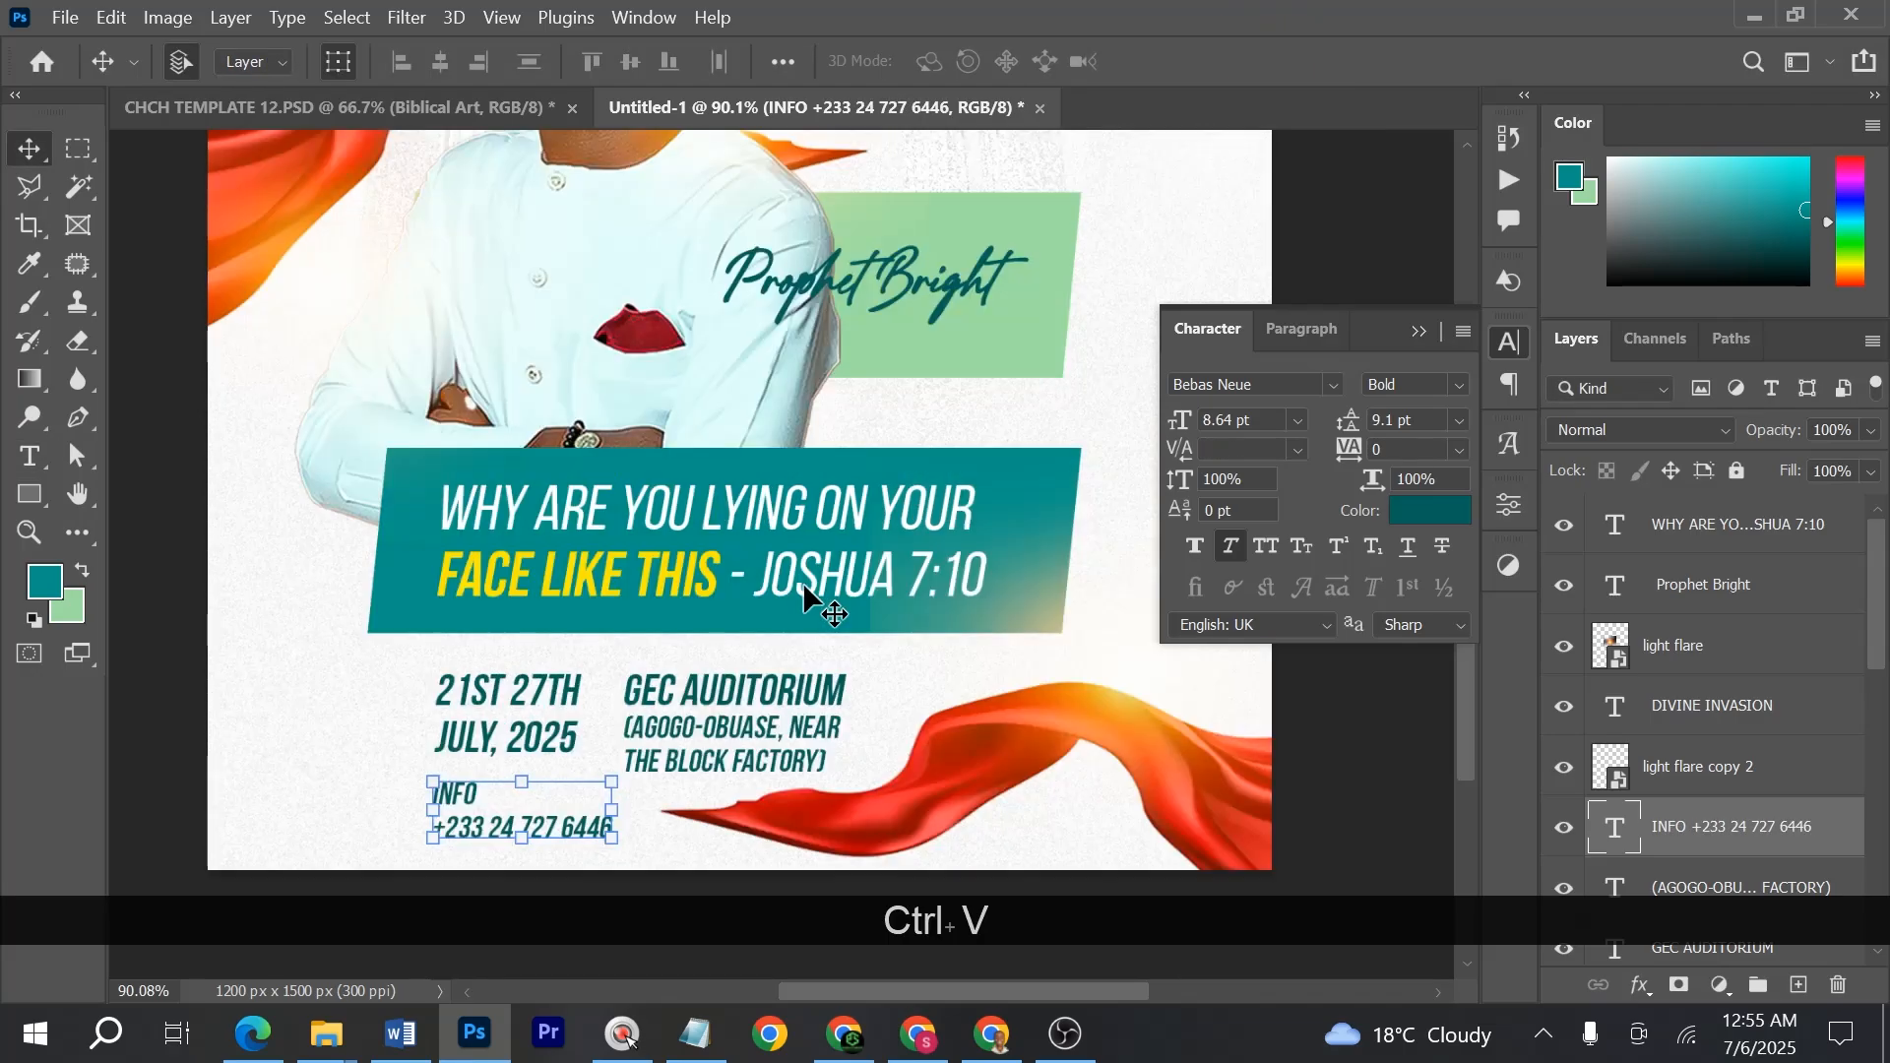
{"action": "left_click", "coordinate": [30, 494]}
{"action": "scroll", "coordinate": [591, 649], "scroll_direction": "up", "scroll_amount": 5}
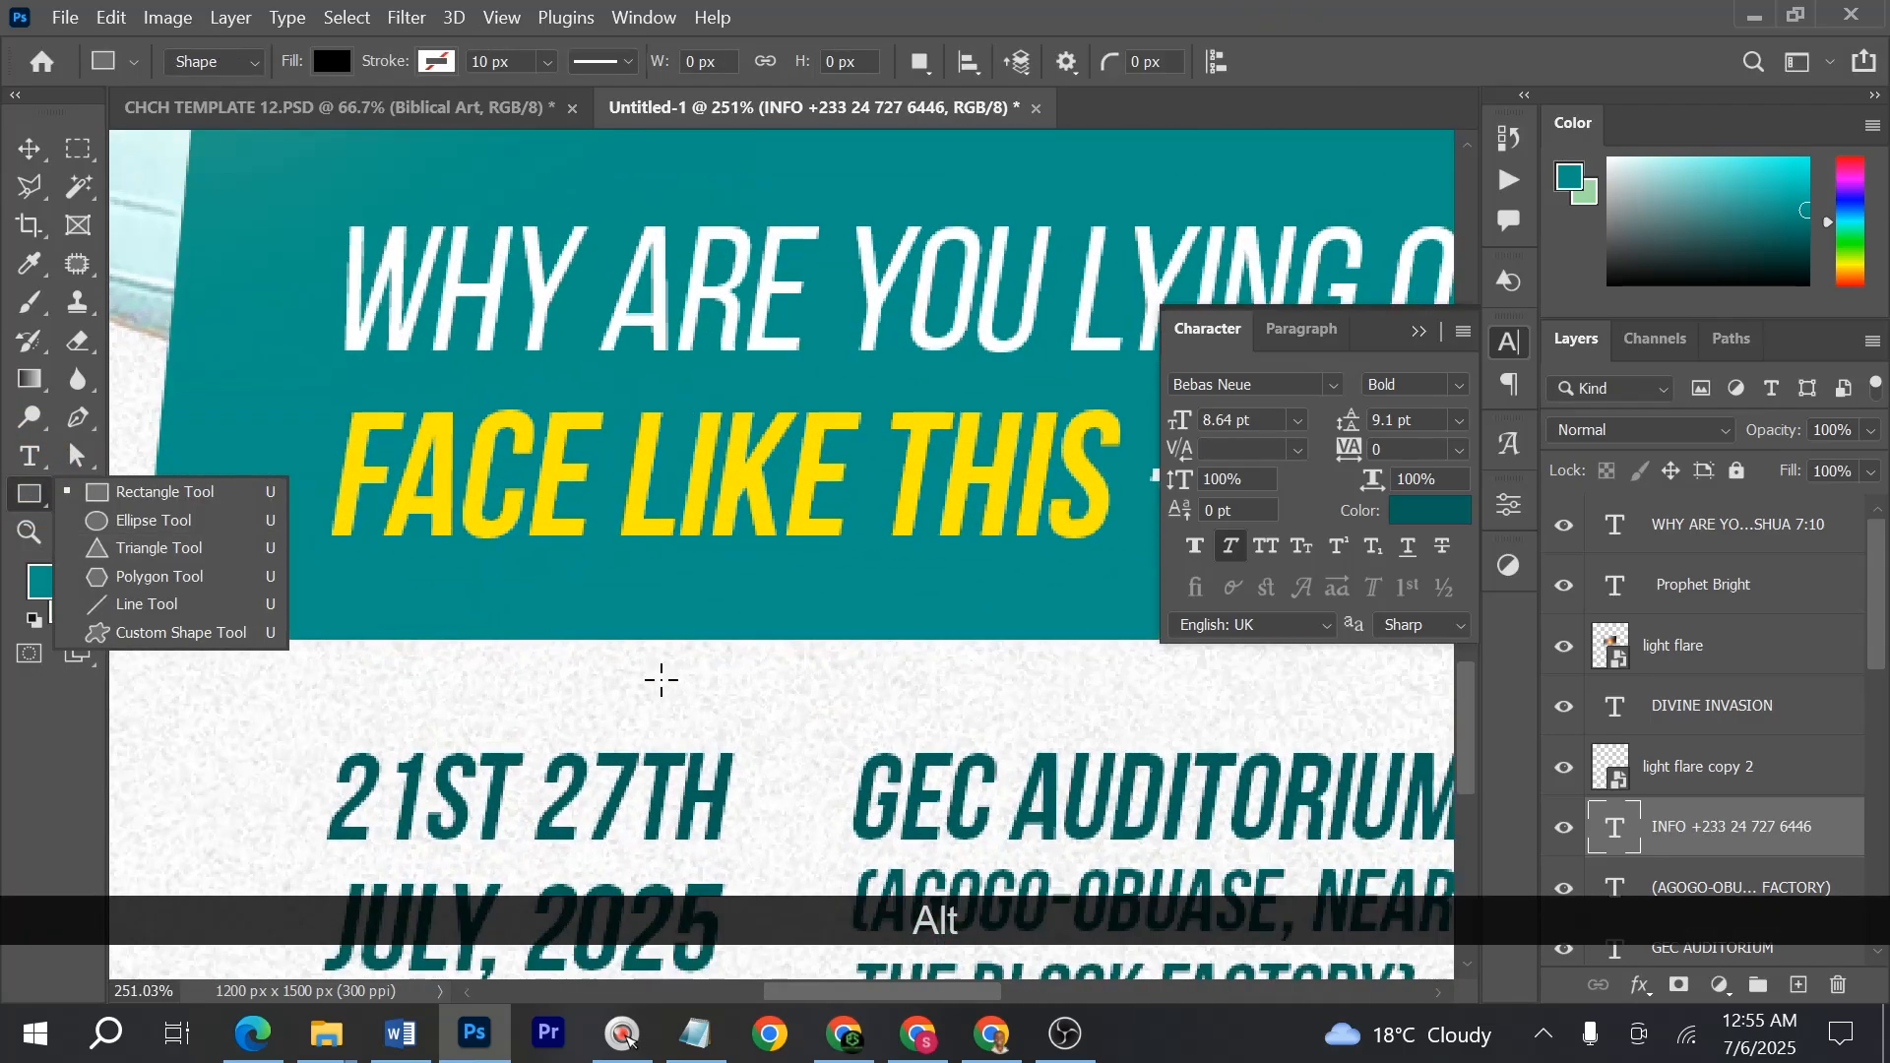
{"action": "scroll", "coordinate": [788, 644], "scroll_direction": "down", "scroll_amount": 1}
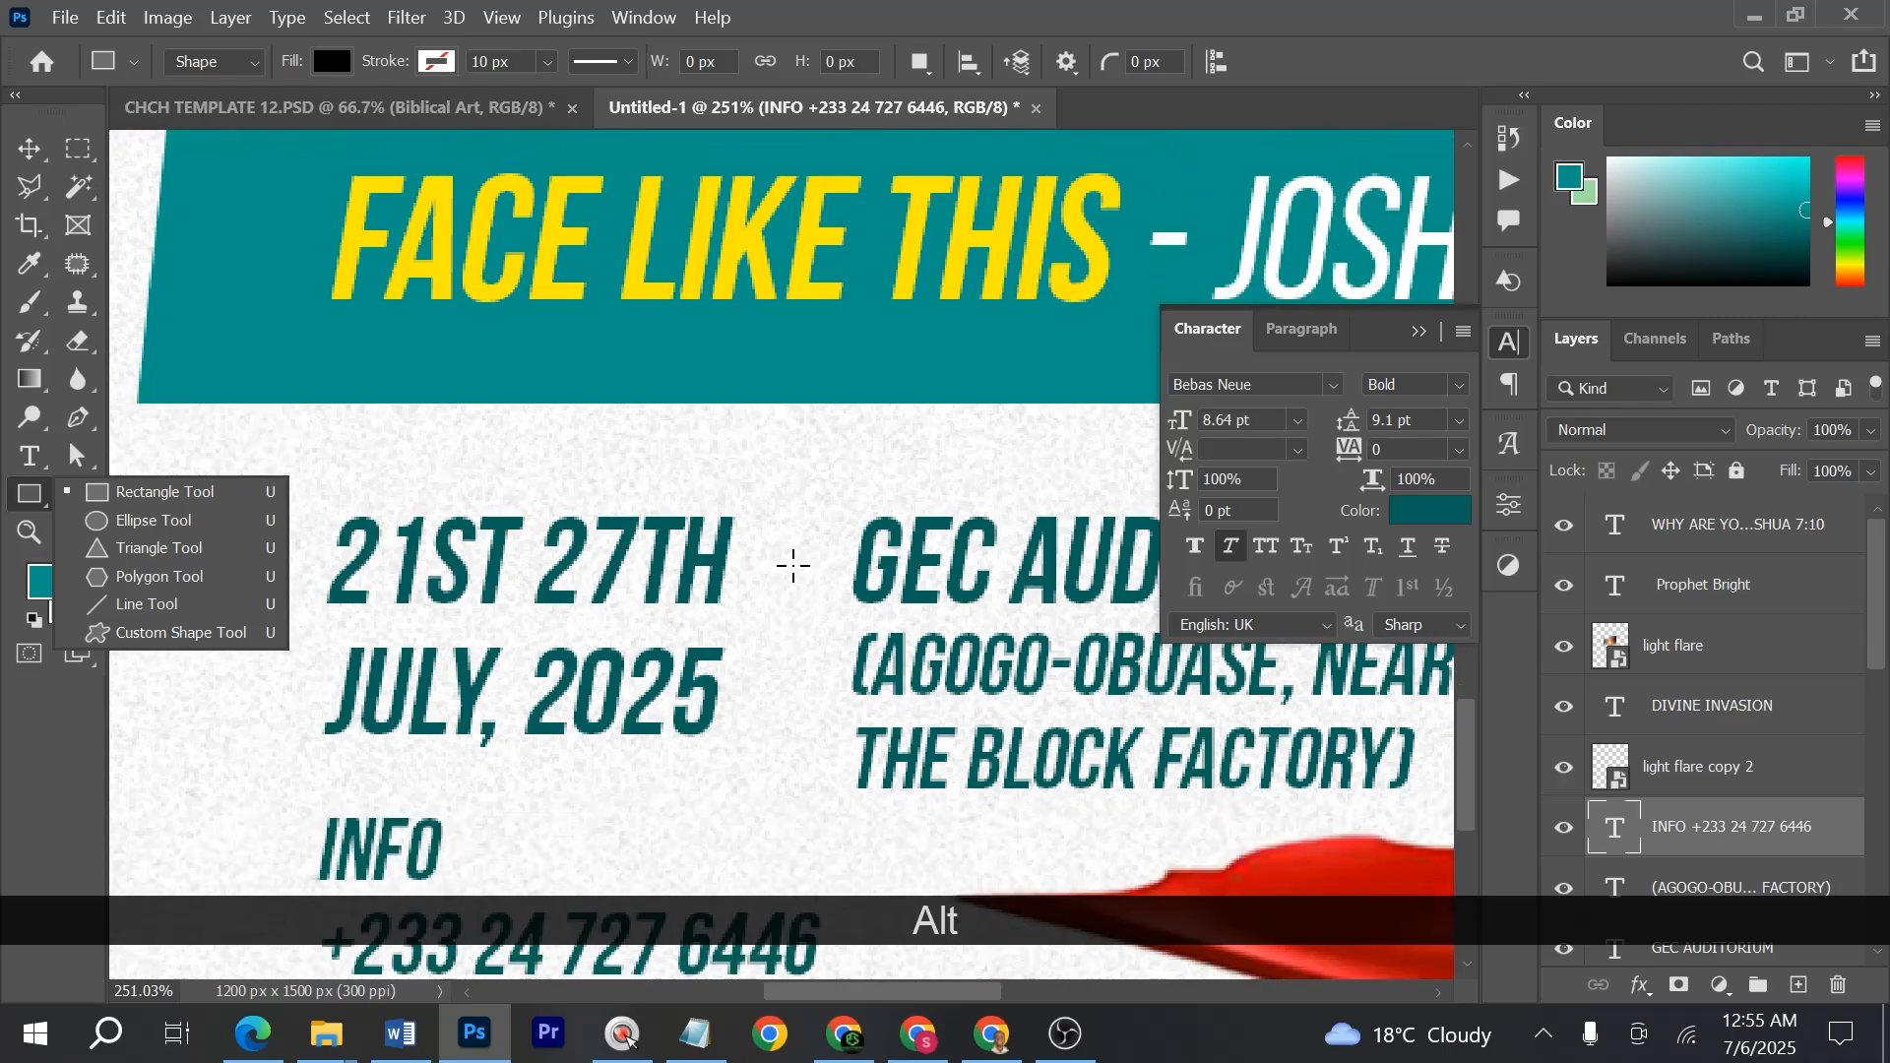
{"action": "left_click_drag", "start_coordinate": [783, 561], "coordinate": [781, 745]}
{"action": "key", "text": "v"}
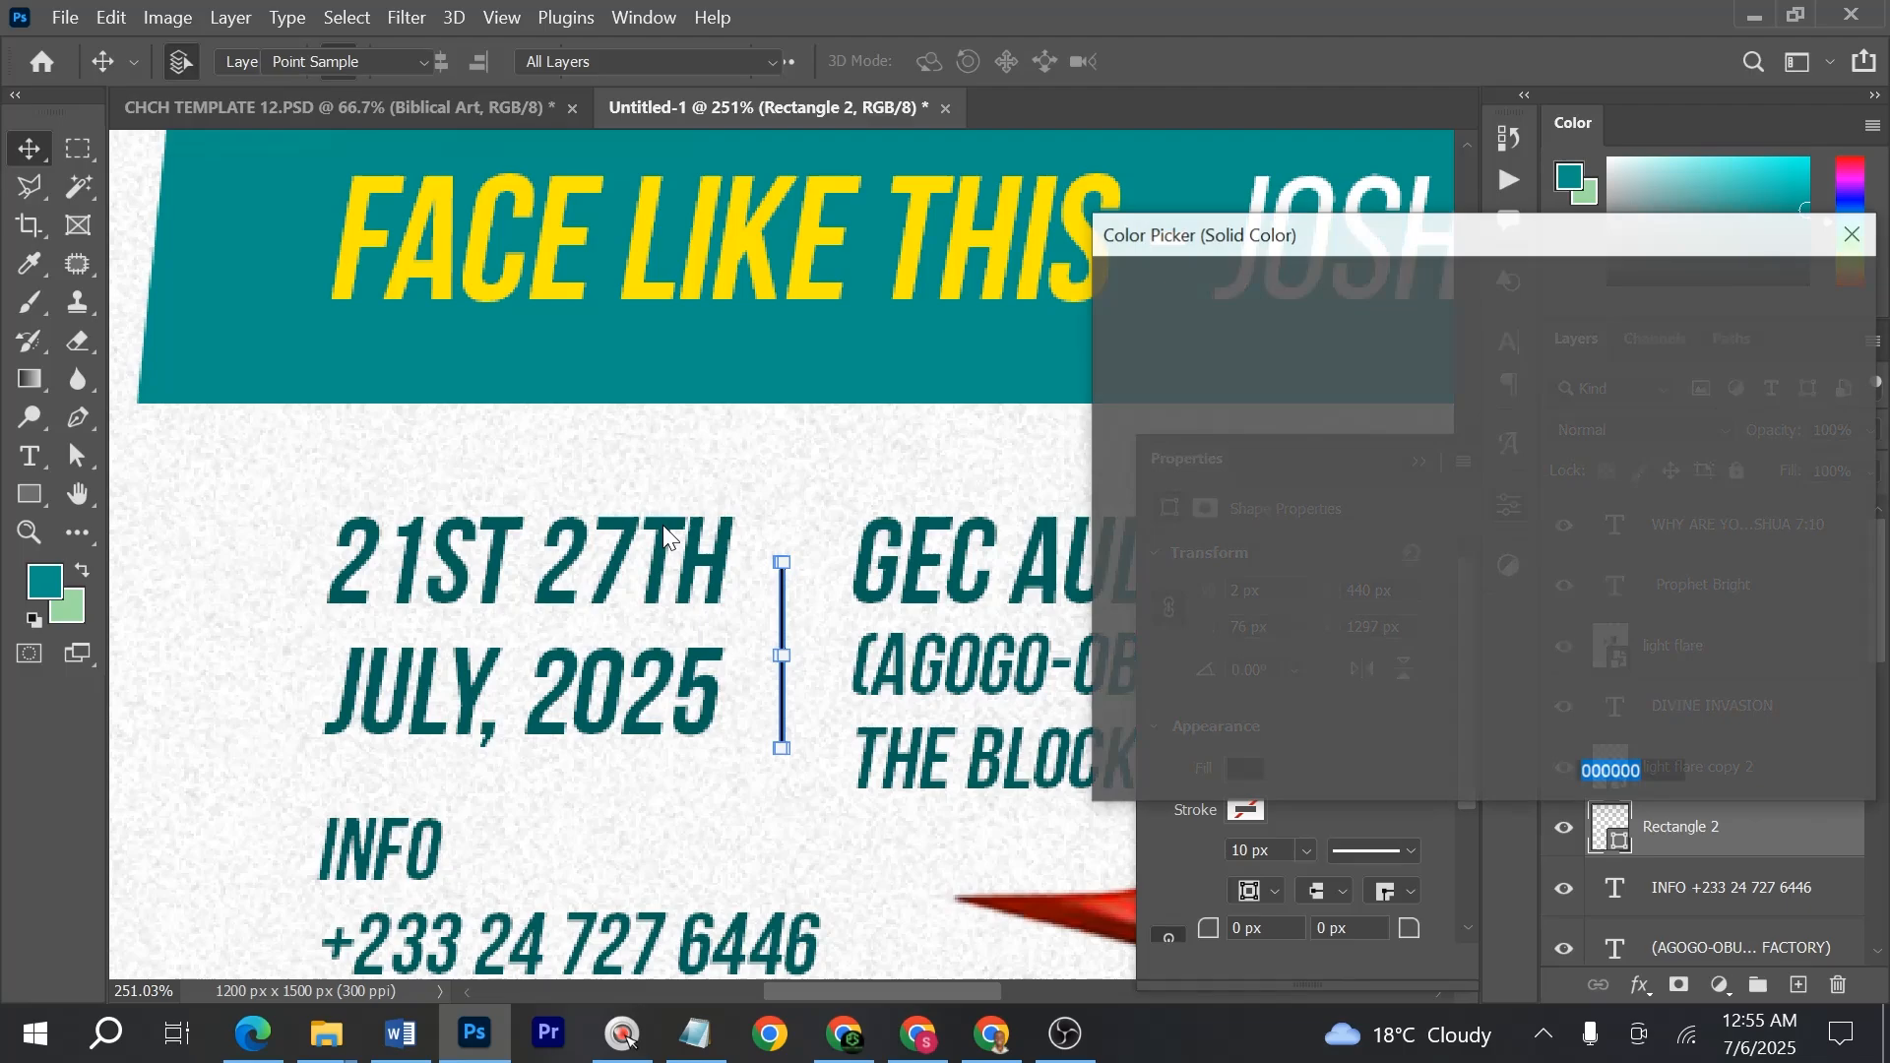
- Fill the divider line with the dark teal sampled from the date text and nudge it slightly up between the texts
{"action": "left_click", "coordinate": [662, 524]}
{"action": "left_click", "coordinate": [1763, 295]}
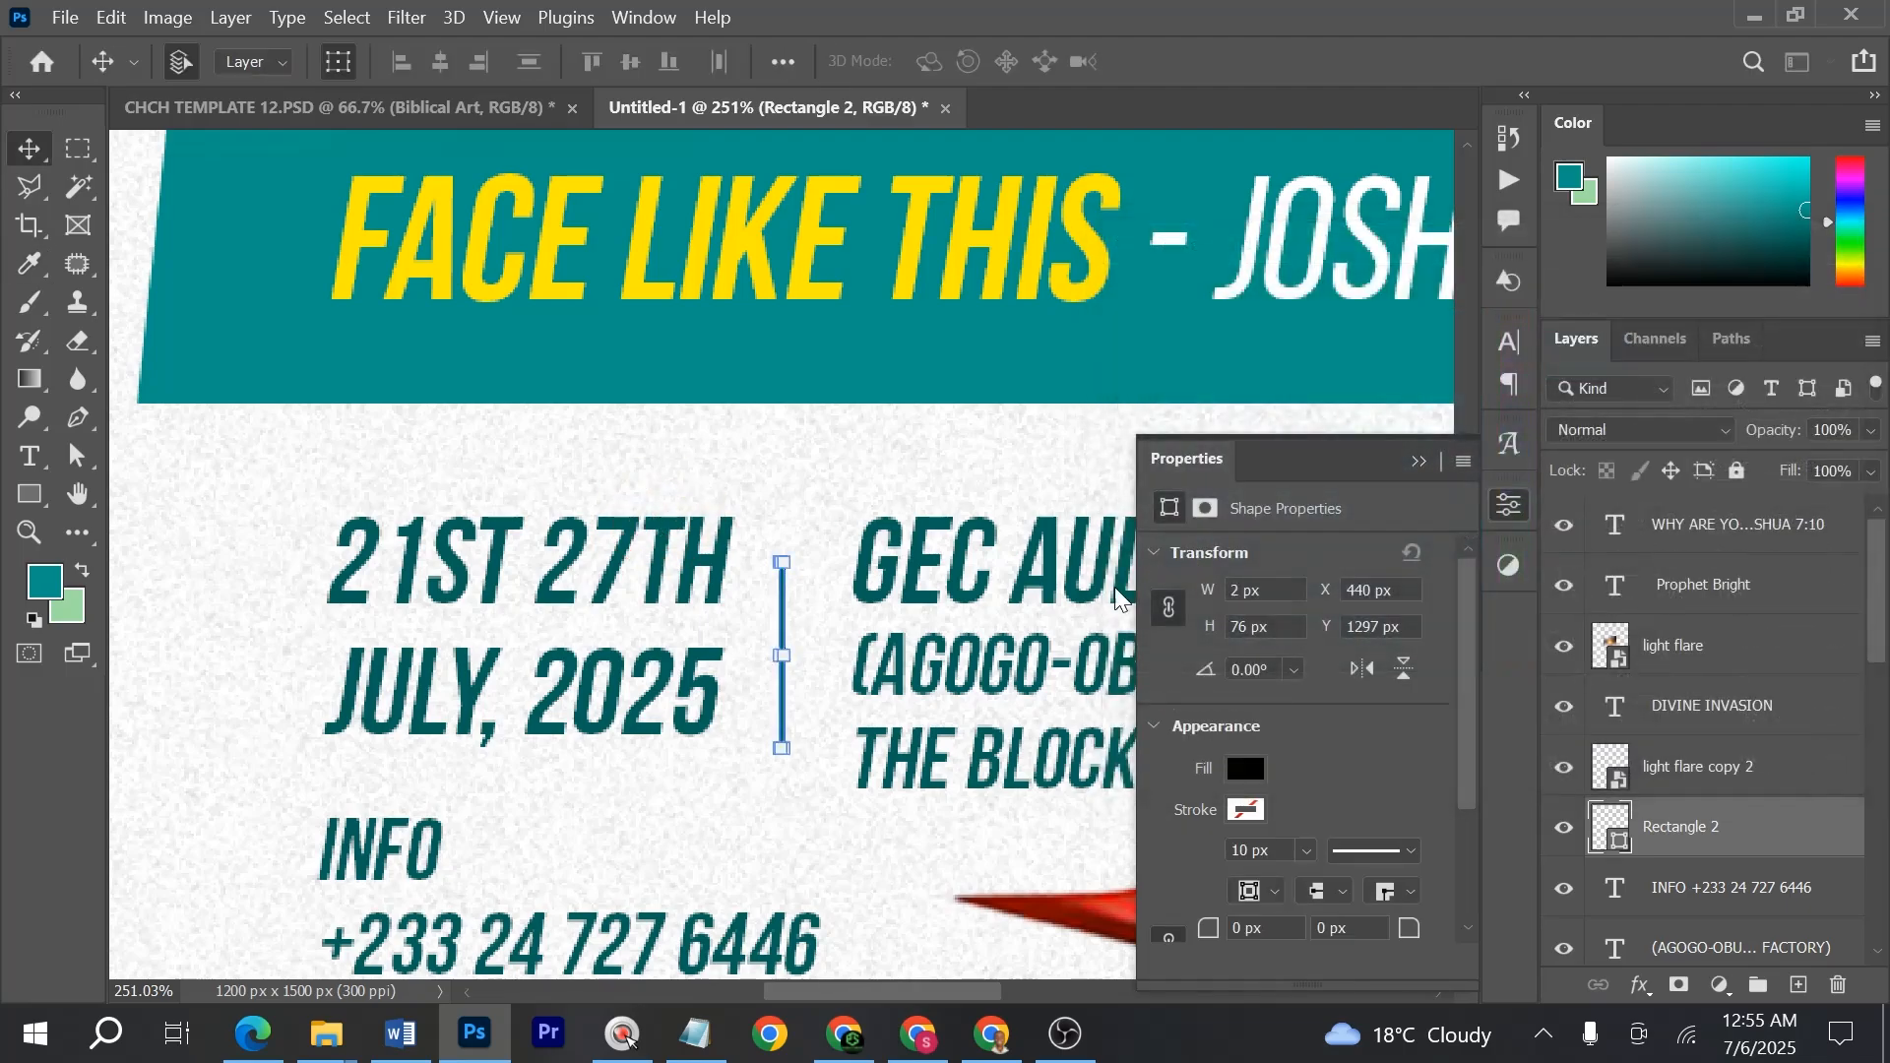
{"action": "key", "text": "ctrl"}
{"action": "left_click_drag", "start_coordinate": [950, 580], "coordinate": [933, 575]}
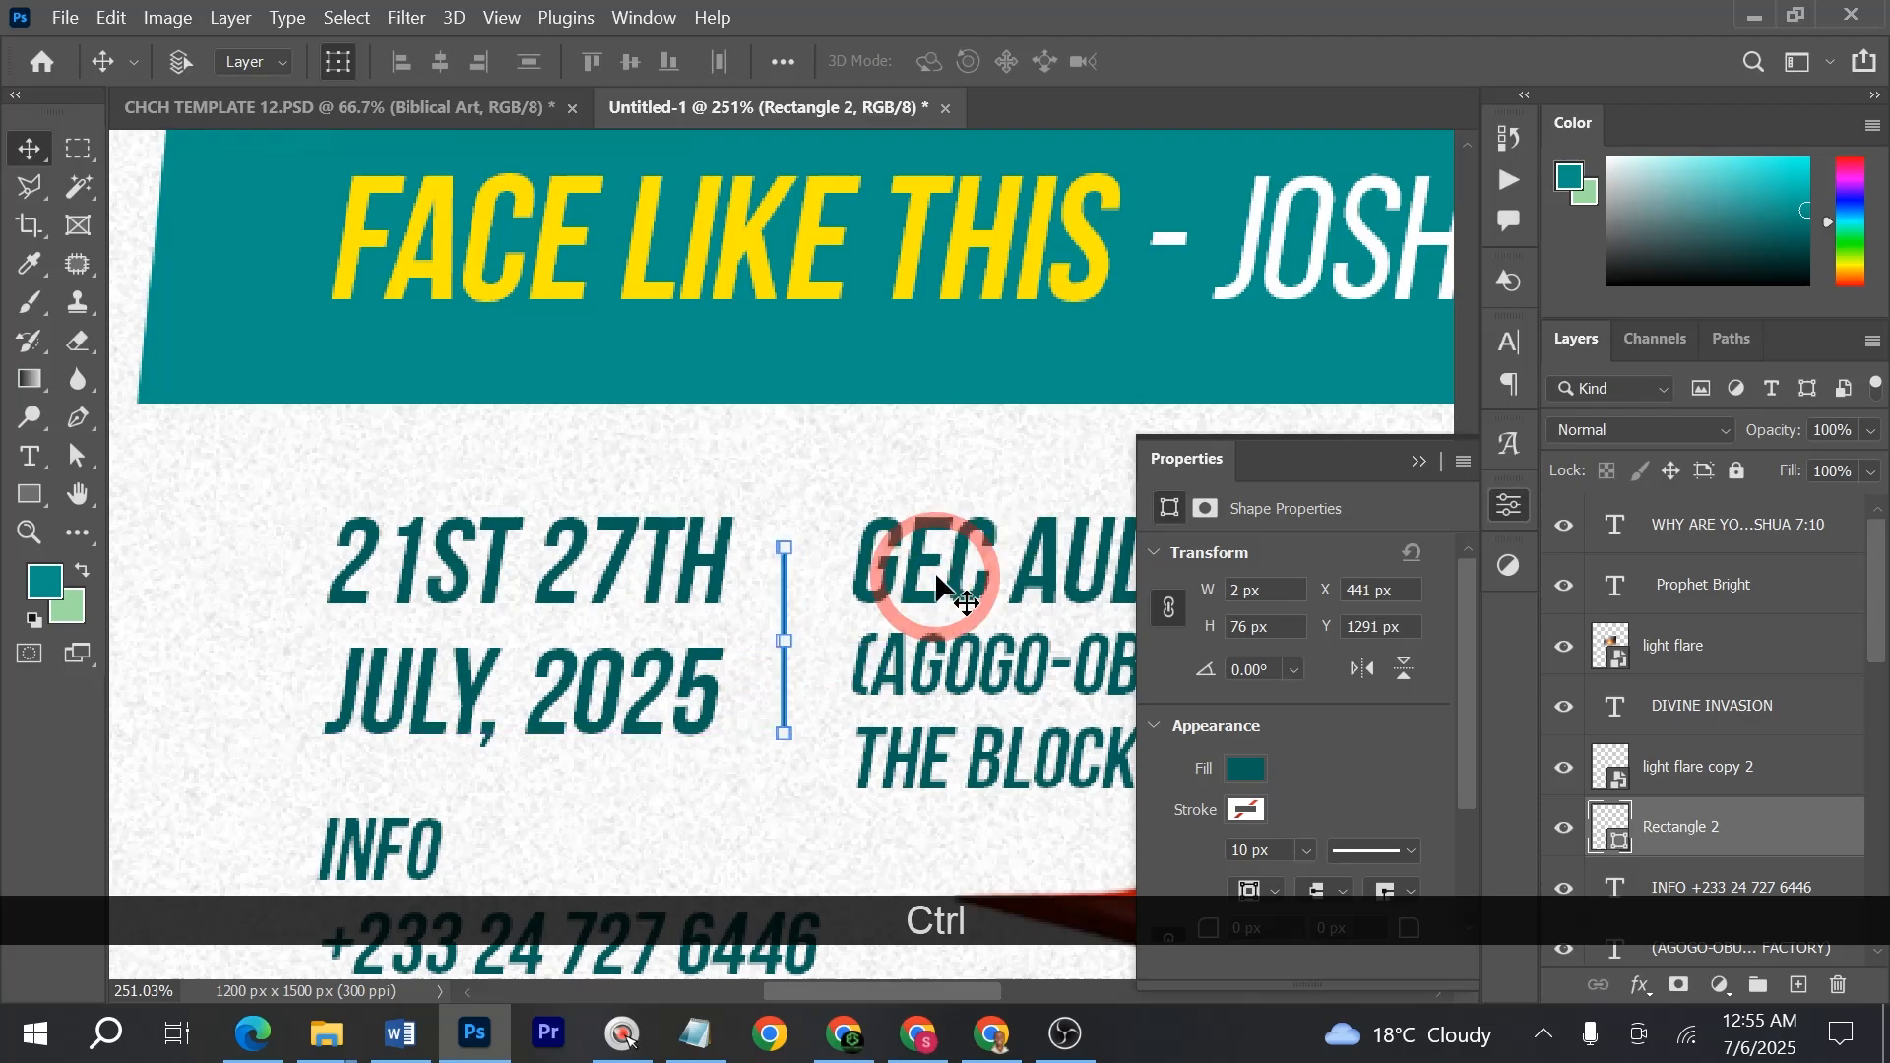
{"action": "key", "text": "ctrl+0"}
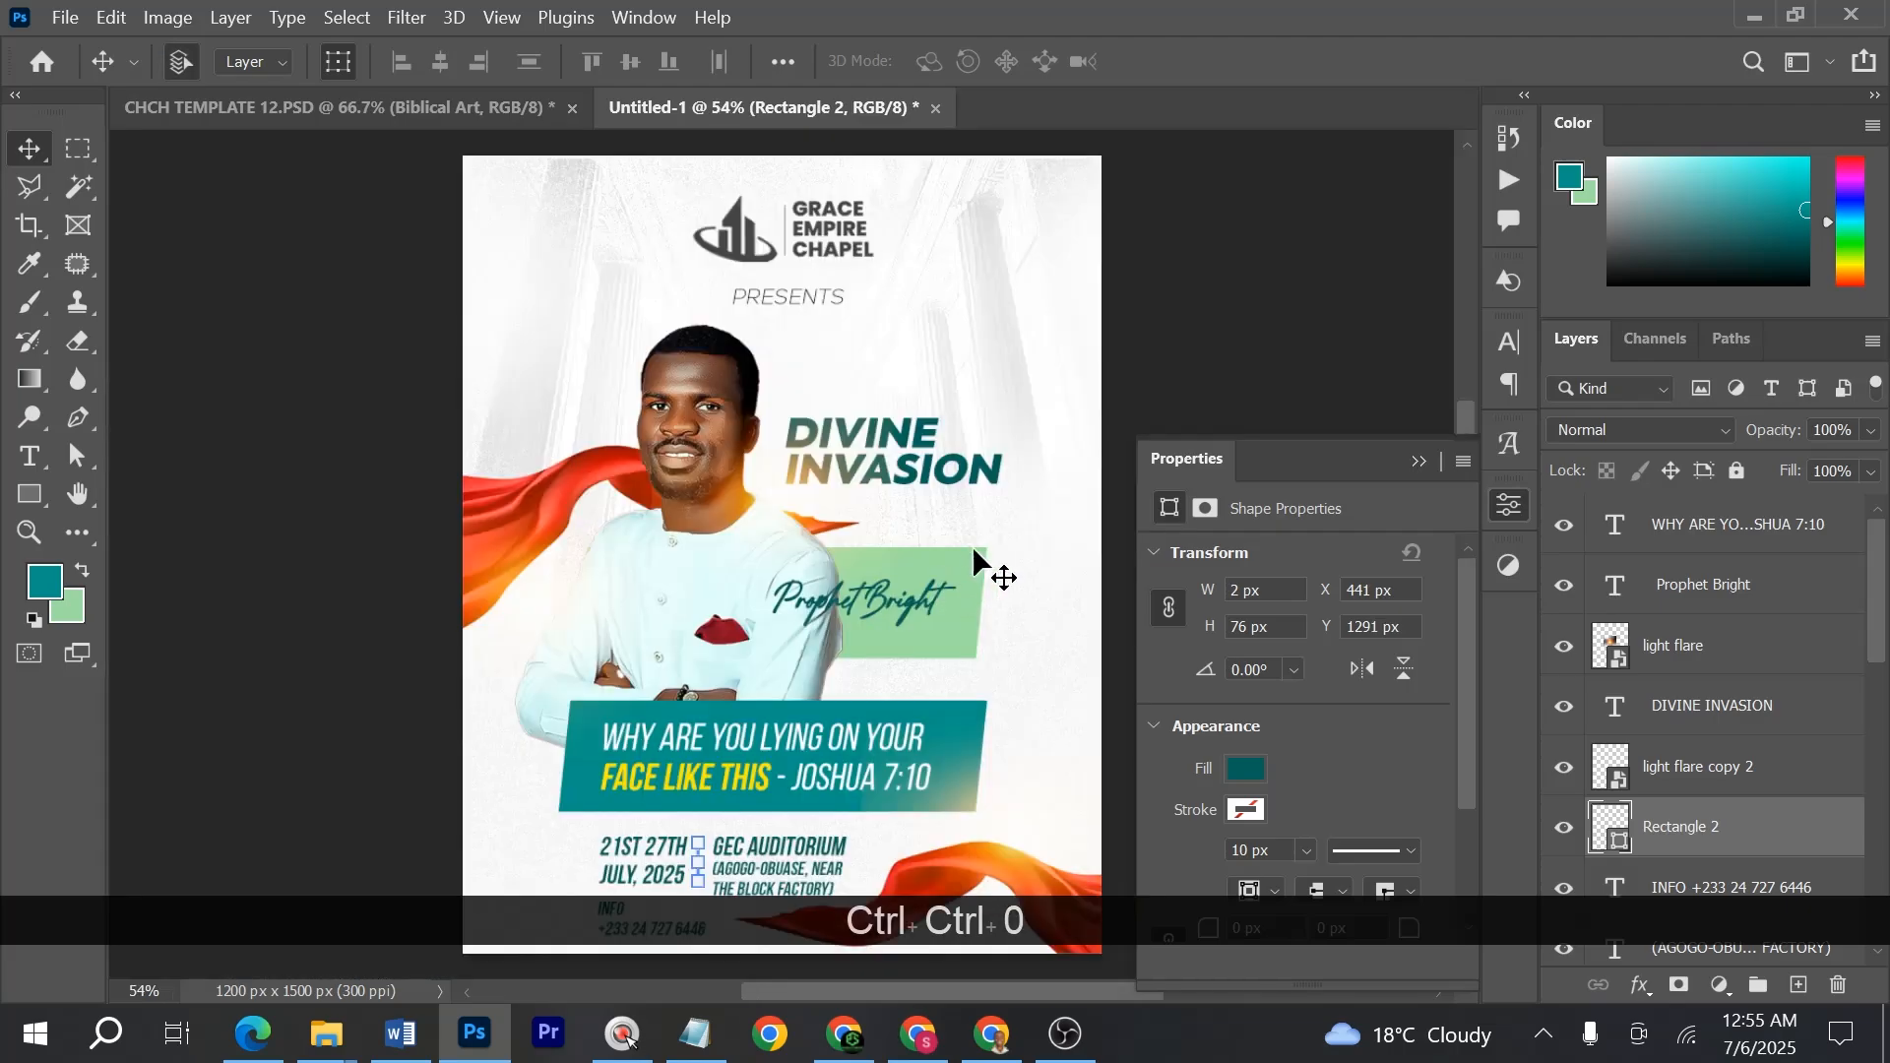
{"action": "left_click", "coordinate": [1187, 366]}
{"action": "left_click", "coordinate": [1419, 460]}
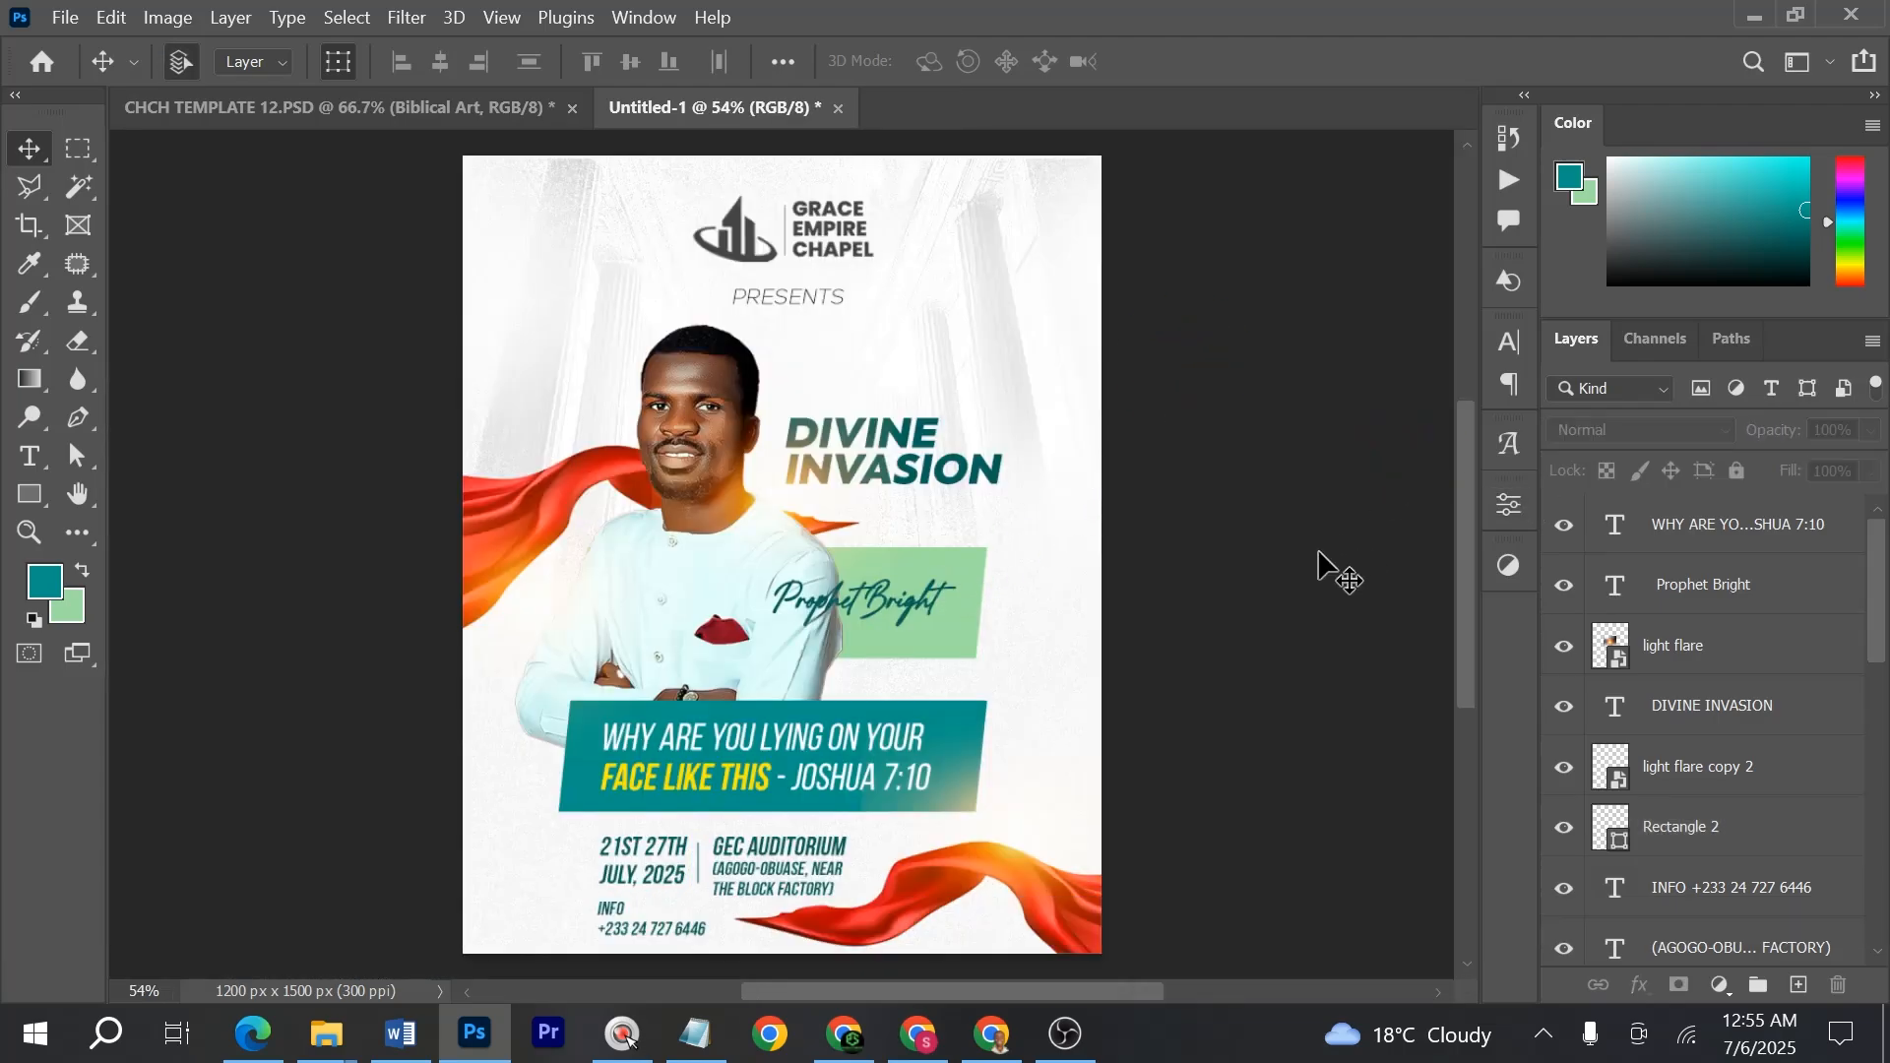
{"action": "left_click", "coordinate": [1317, 553]}
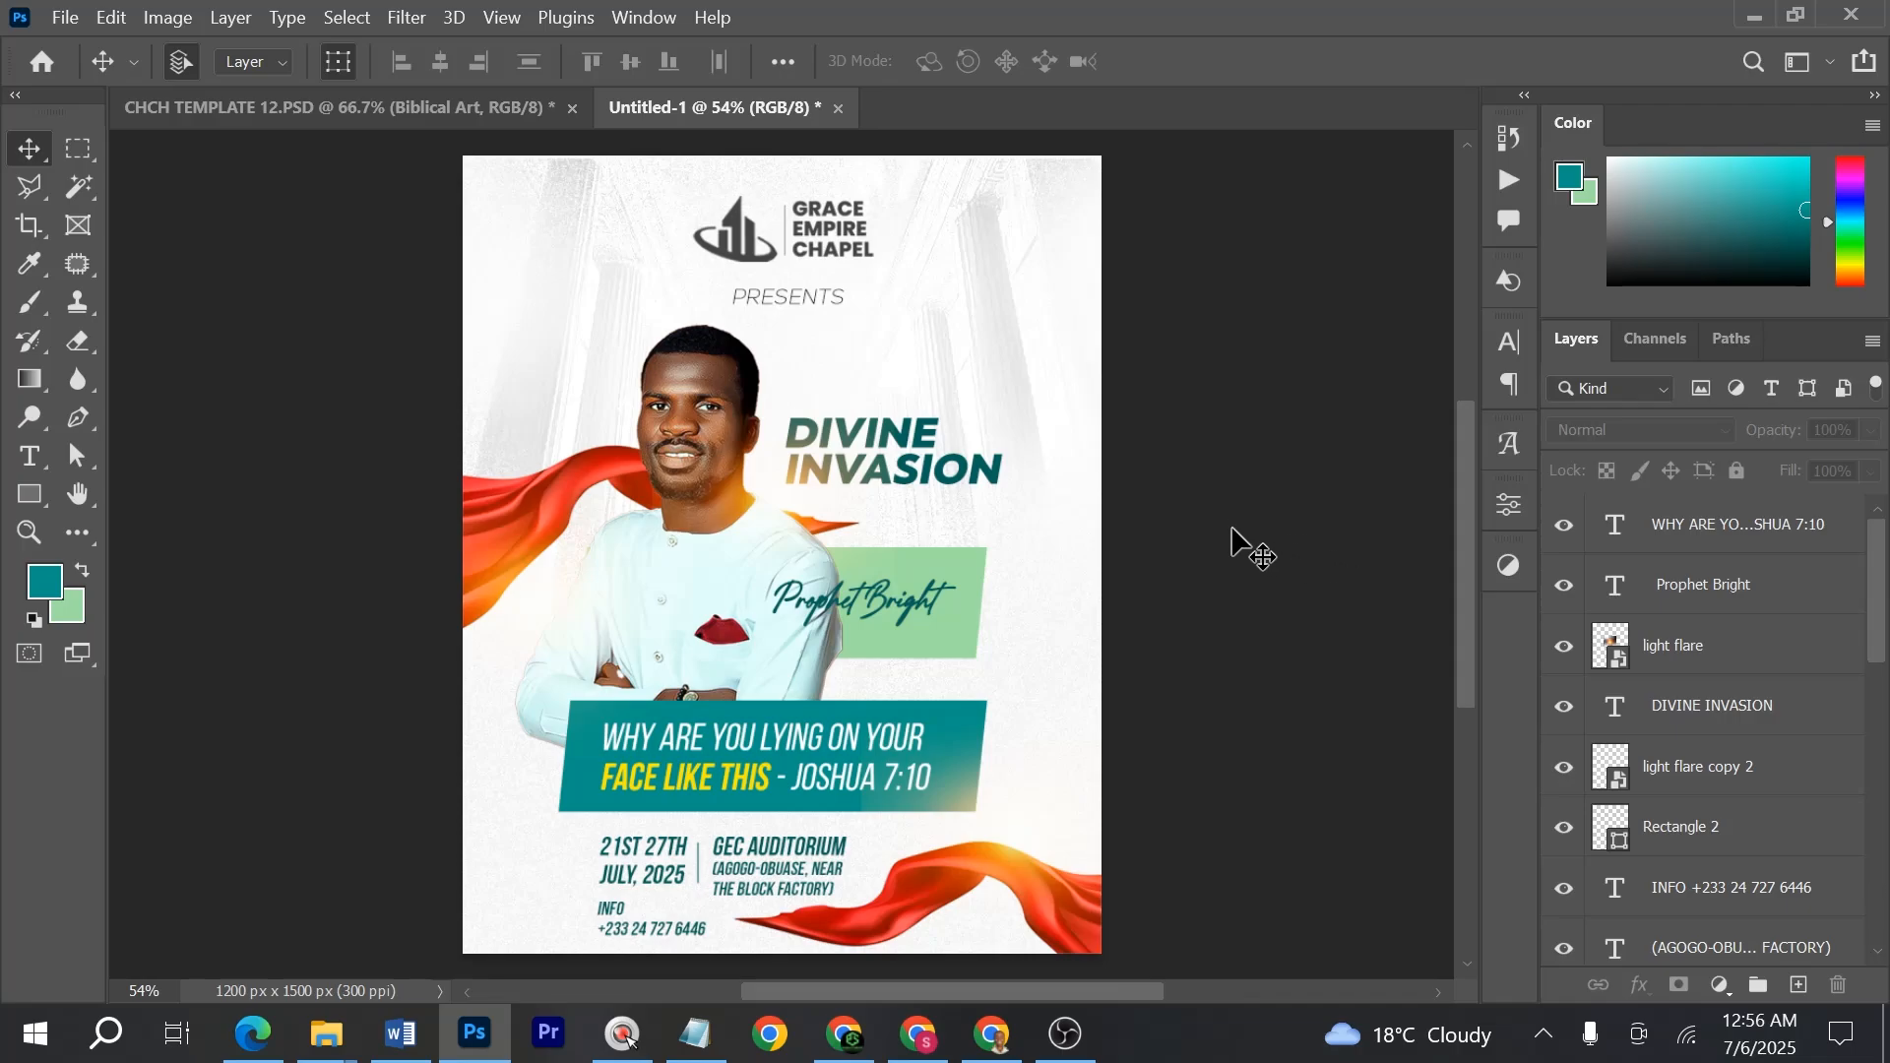
- Lock the BG layer group and toggle its visibility off and on
{"action": "scroll", "coordinate": [1632, 654], "scroll_direction": "down", "scroll_amount": 10}
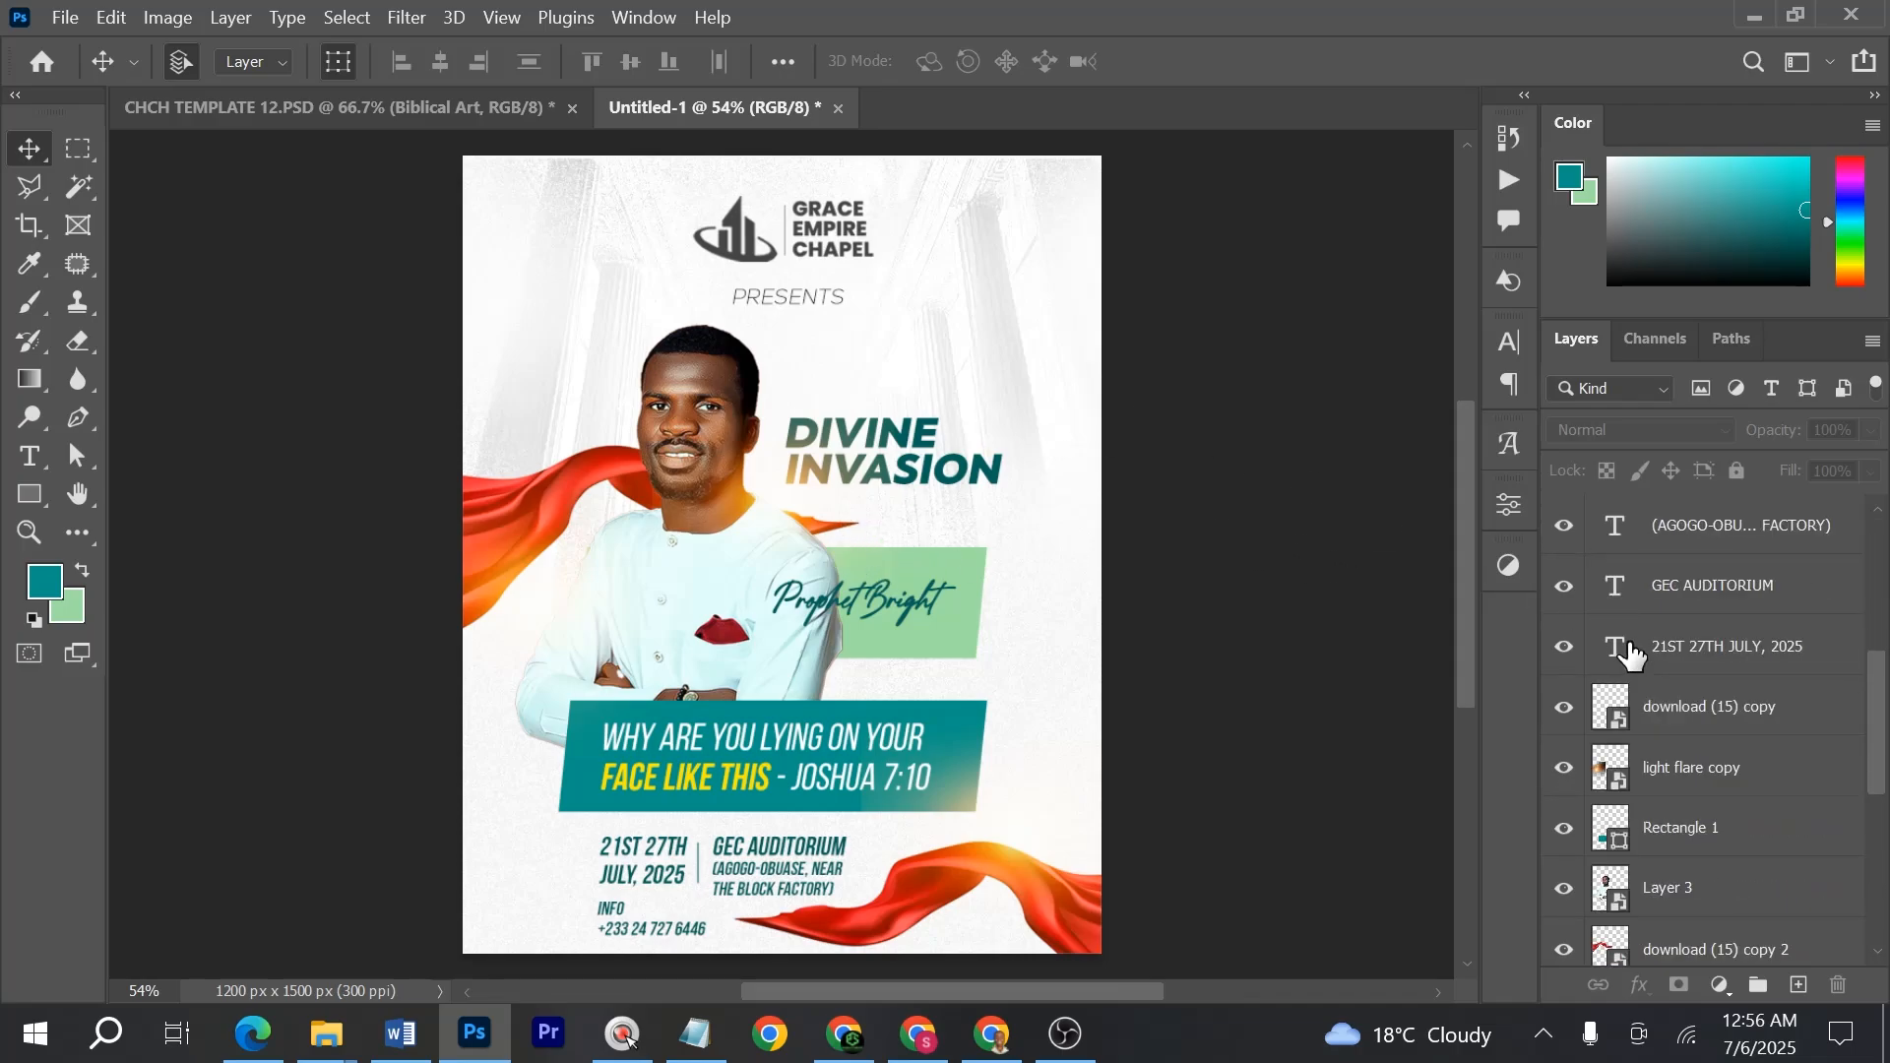
{"action": "left_click", "coordinate": [1604, 707]}
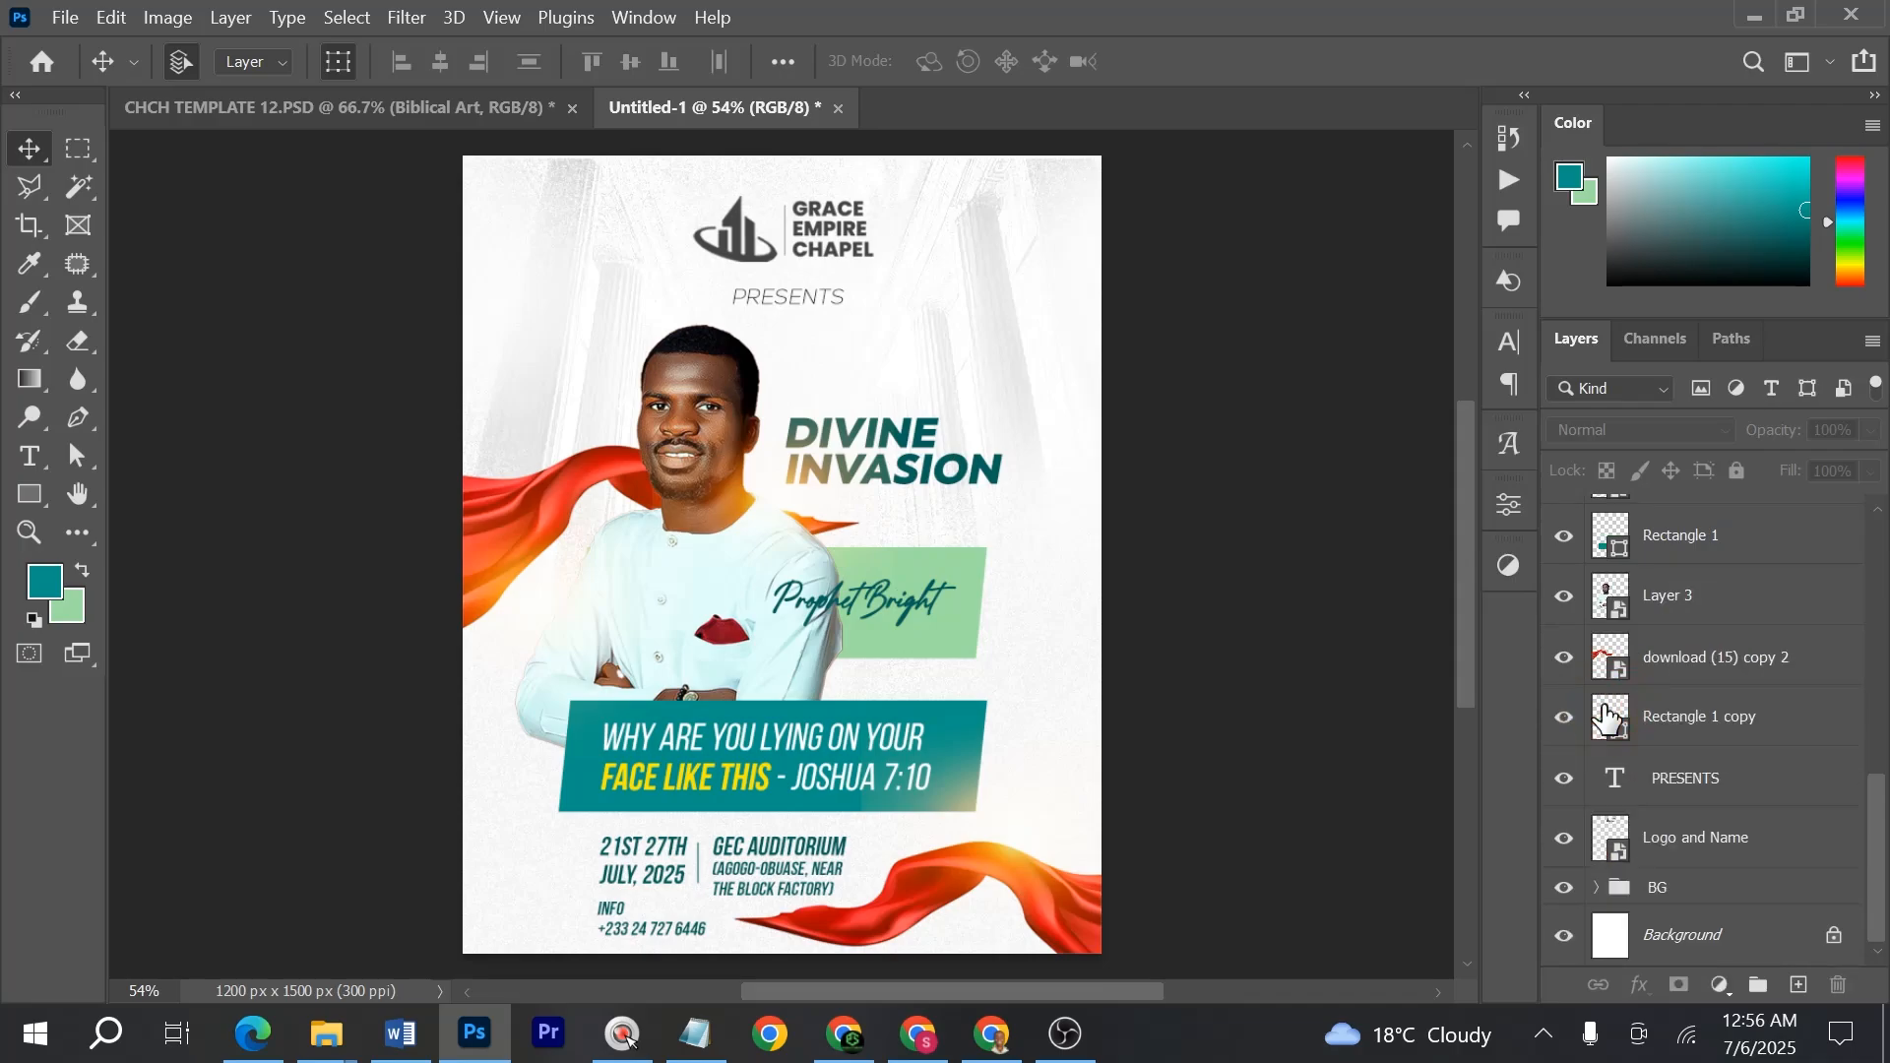
{"action": "left_click", "coordinate": [1736, 891]}
{"action": "left_click", "coordinate": [1736, 472]}
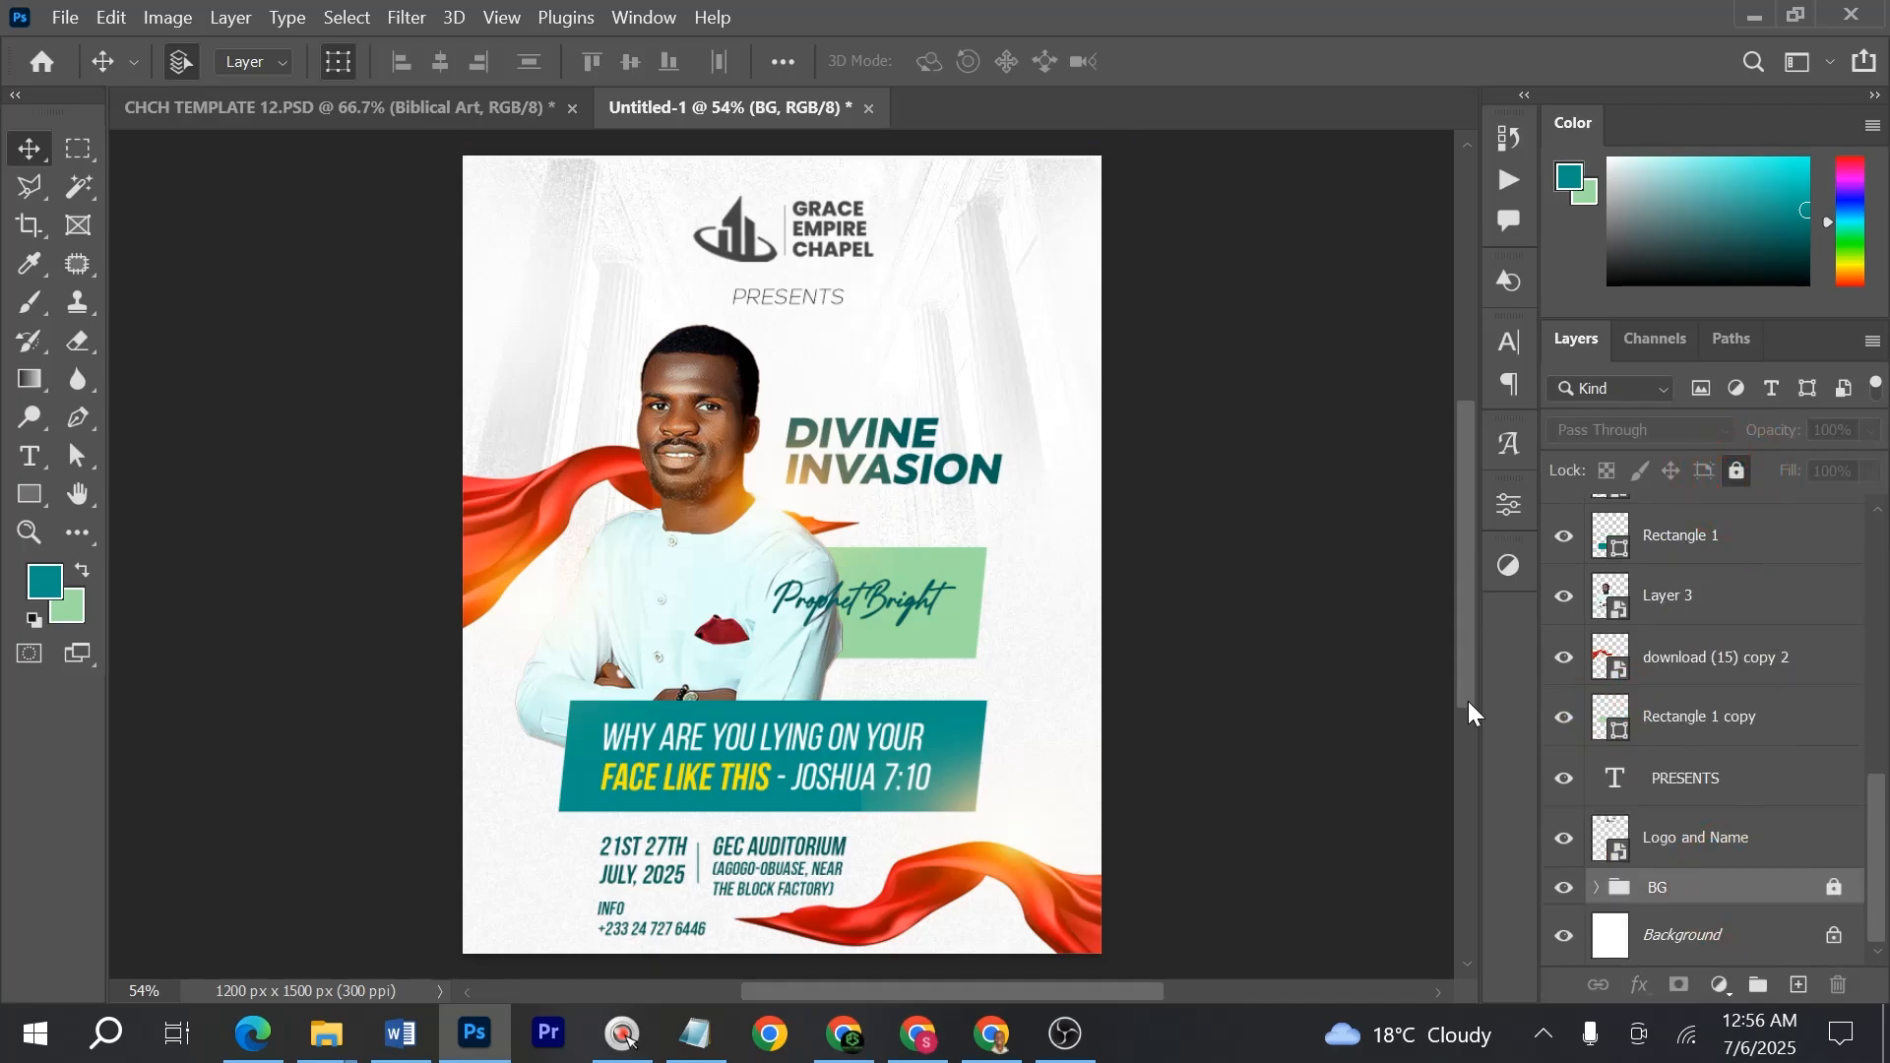
{"action": "left_click", "coordinate": [1566, 889]}
{"action": "left_click", "coordinate": [1566, 889]}
- Select all flyer elements below the PRESENTS text and move them up together to about Y 964 px
{"action": "left_click_drag", "start_coordinate": [422, 404], "coordinate": [1081, 926]}
{"action": "left_click_drag", "start_coordinate": [867, 483], "coordinate": [869, 450]}
{"action": "key", "text": "ctrl+t"}
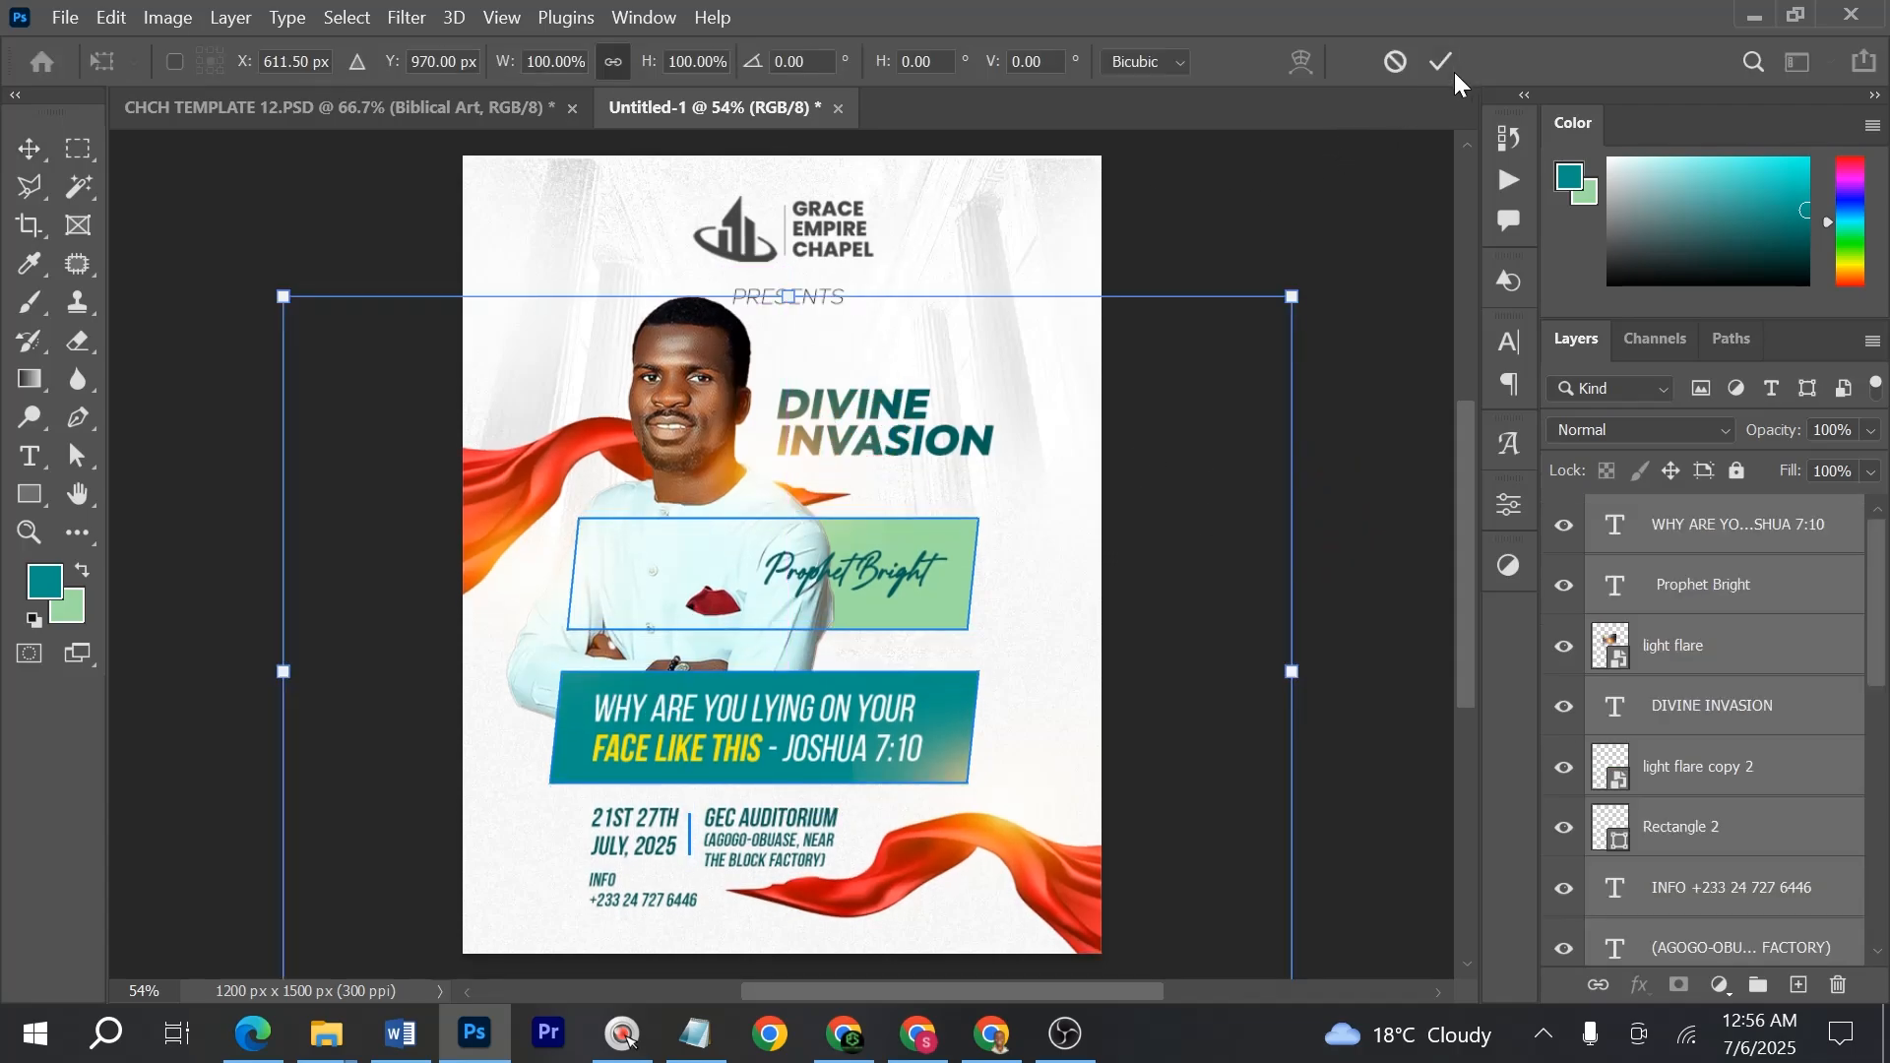
{"action": "key", "text": "Up"}
{"action": "key", "text": "Up"}
{"action": "key", "text": "Up"}
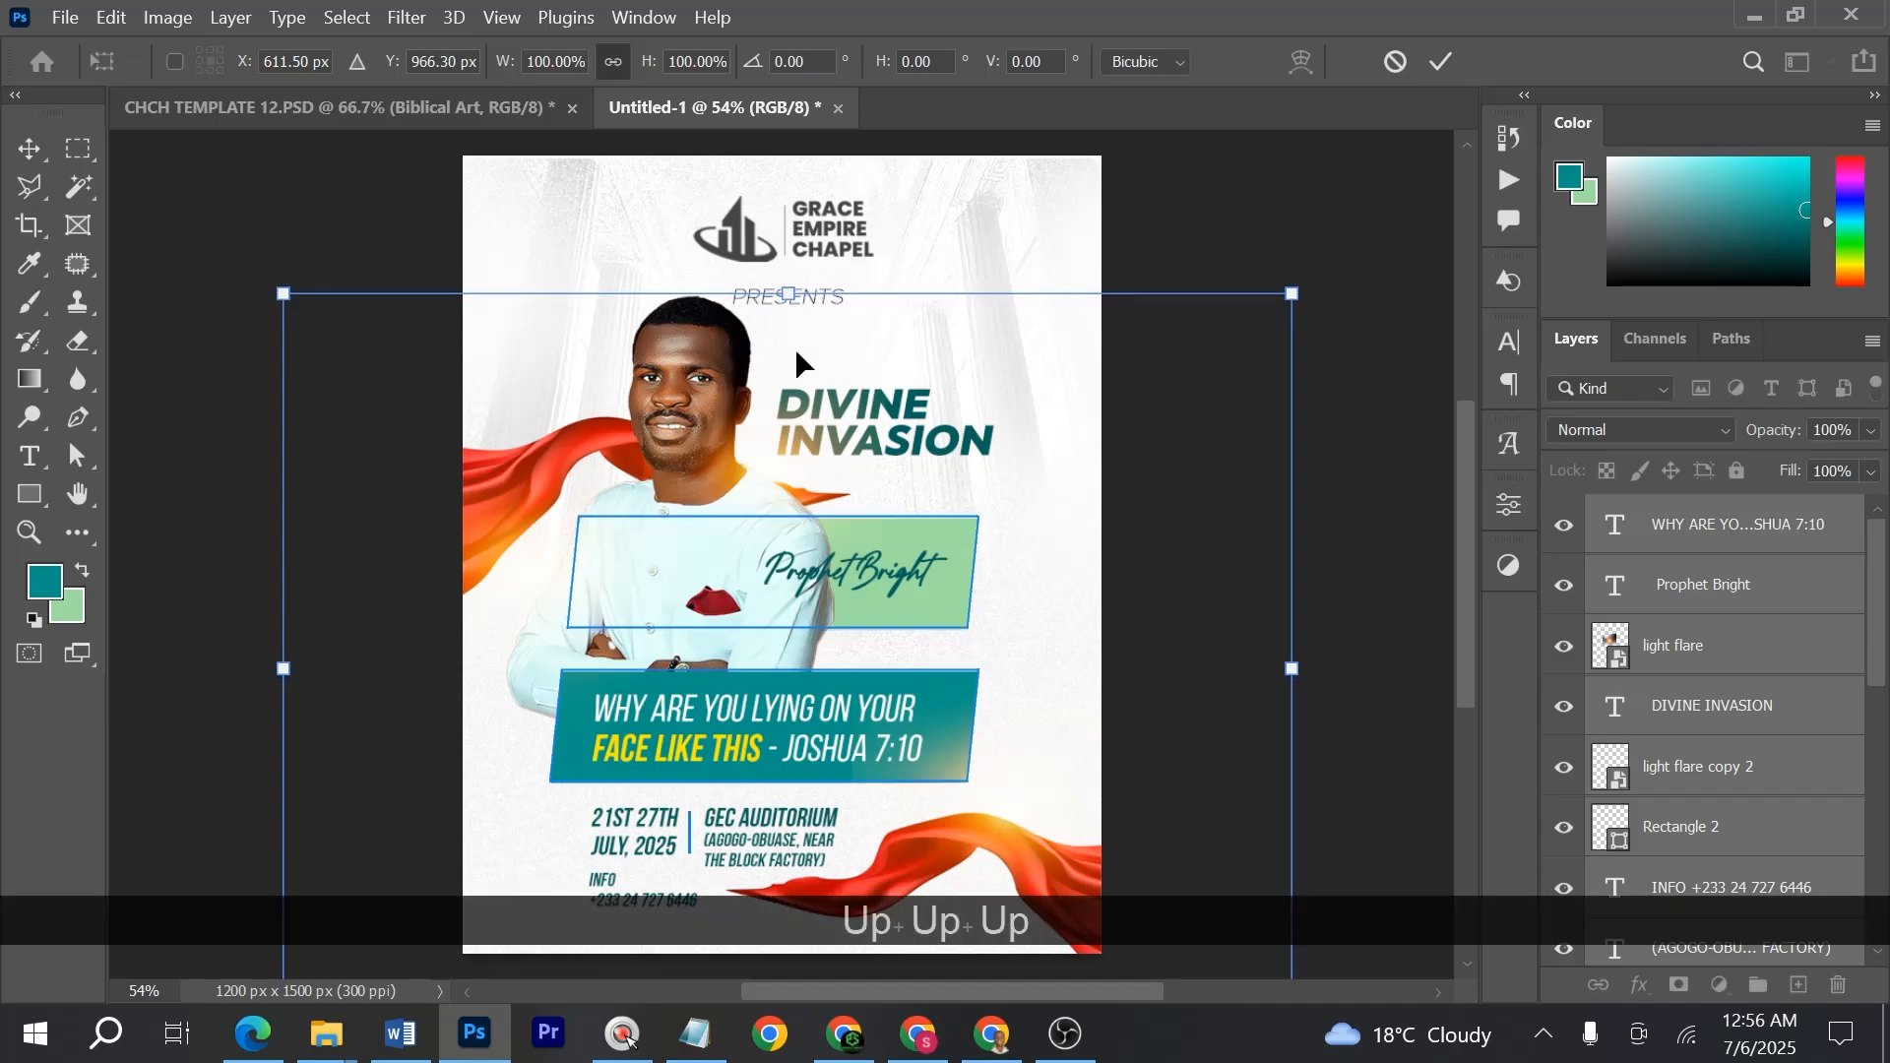
{"action": "left_click", "coordinate": [1443, 57]}
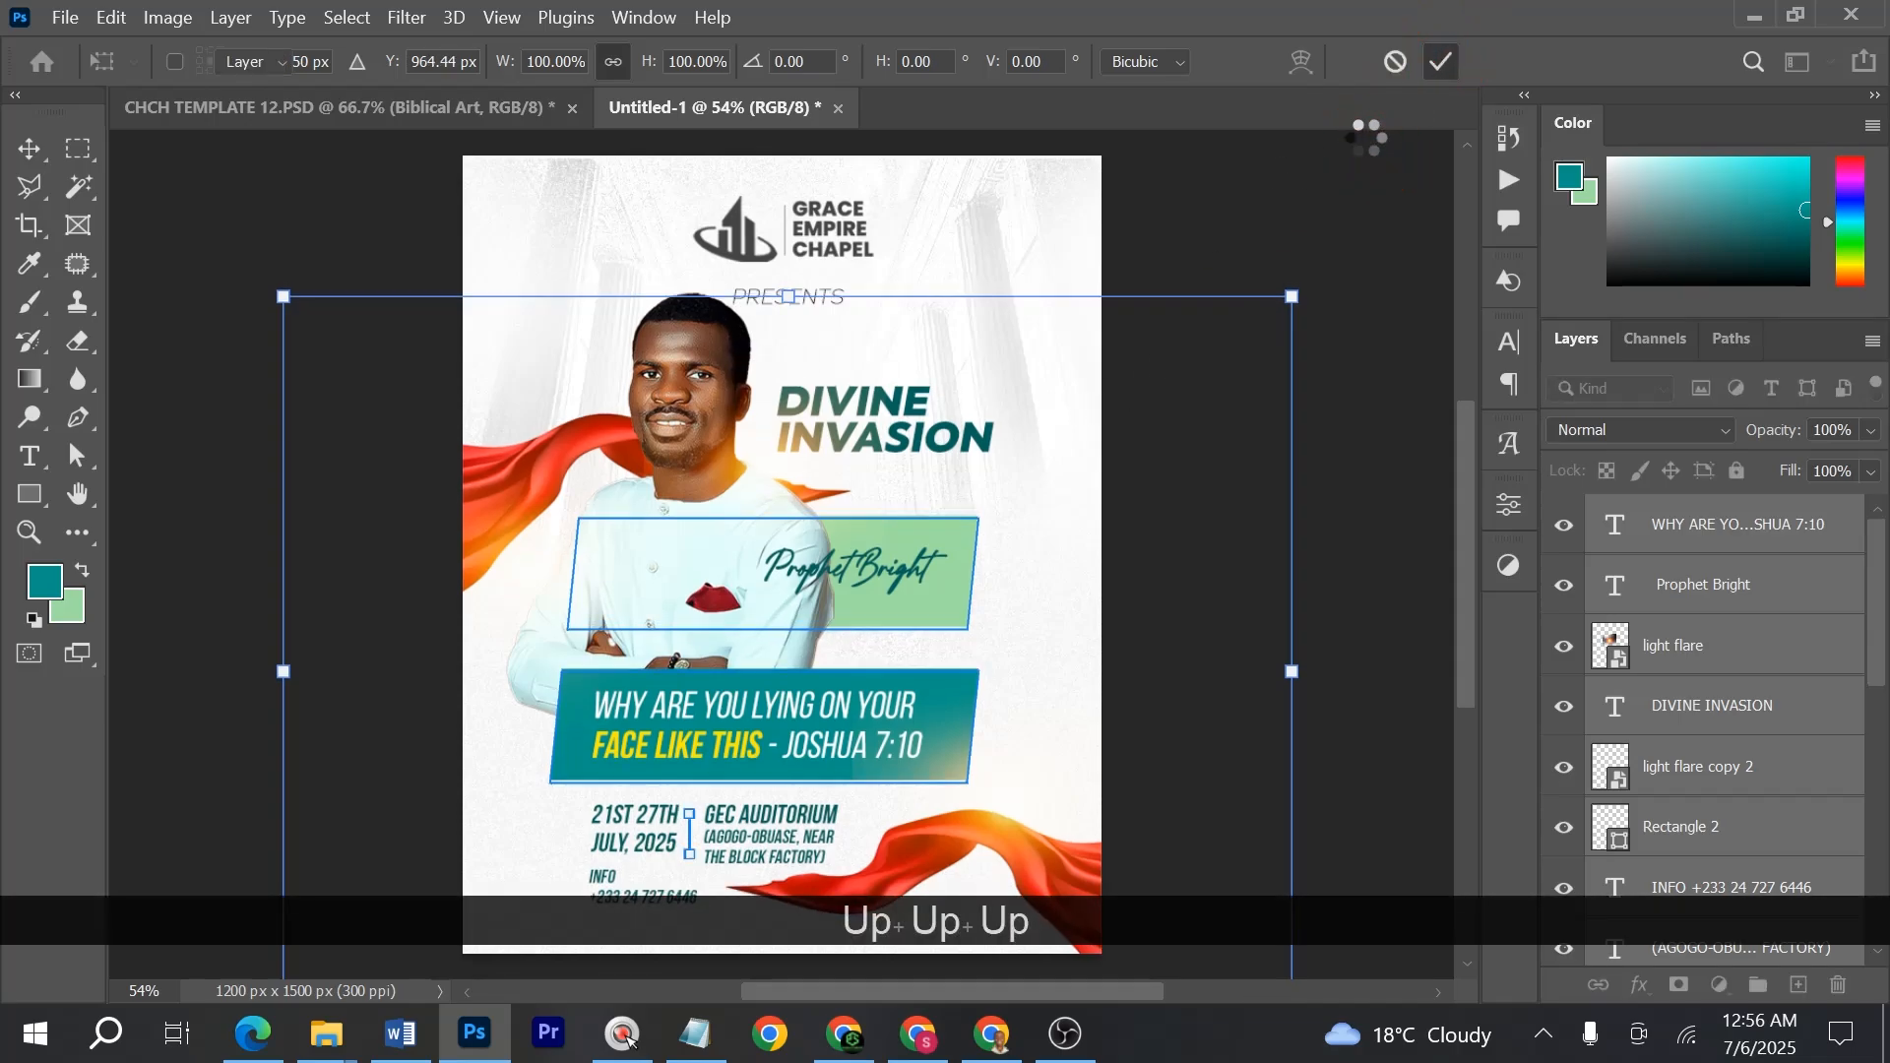
- Move the church logo about 30 px up and bring the PRESENTS text closer beneath it
{"action": "scroll", "coordinate": [883, 233], "scroll_direction": "up", "scroll_amount": 5}
{"action": "scroll", "coordinate": [794, 232], "scroll_direction": "up", "scroll_amount": 2}
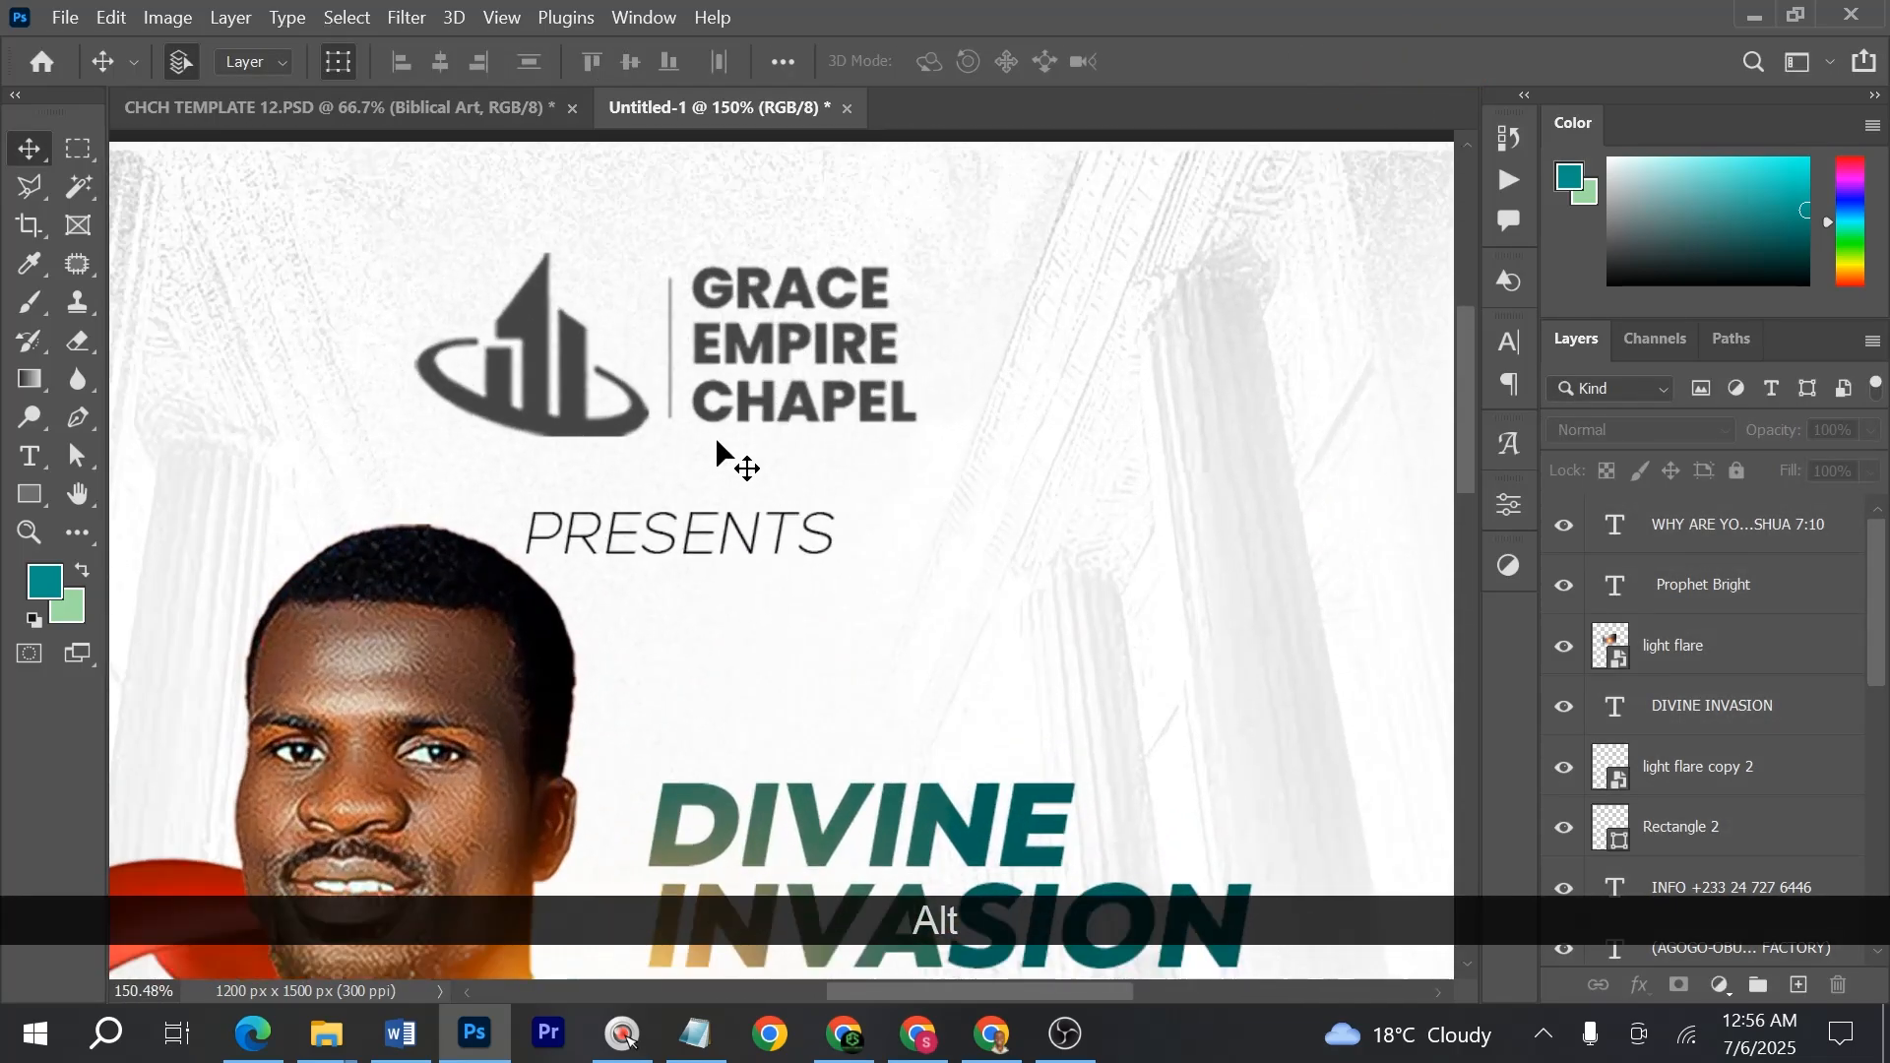
{"action": "left_click_drag", "start_coordinate": [560, 461], "coordinate": [564, 421]}
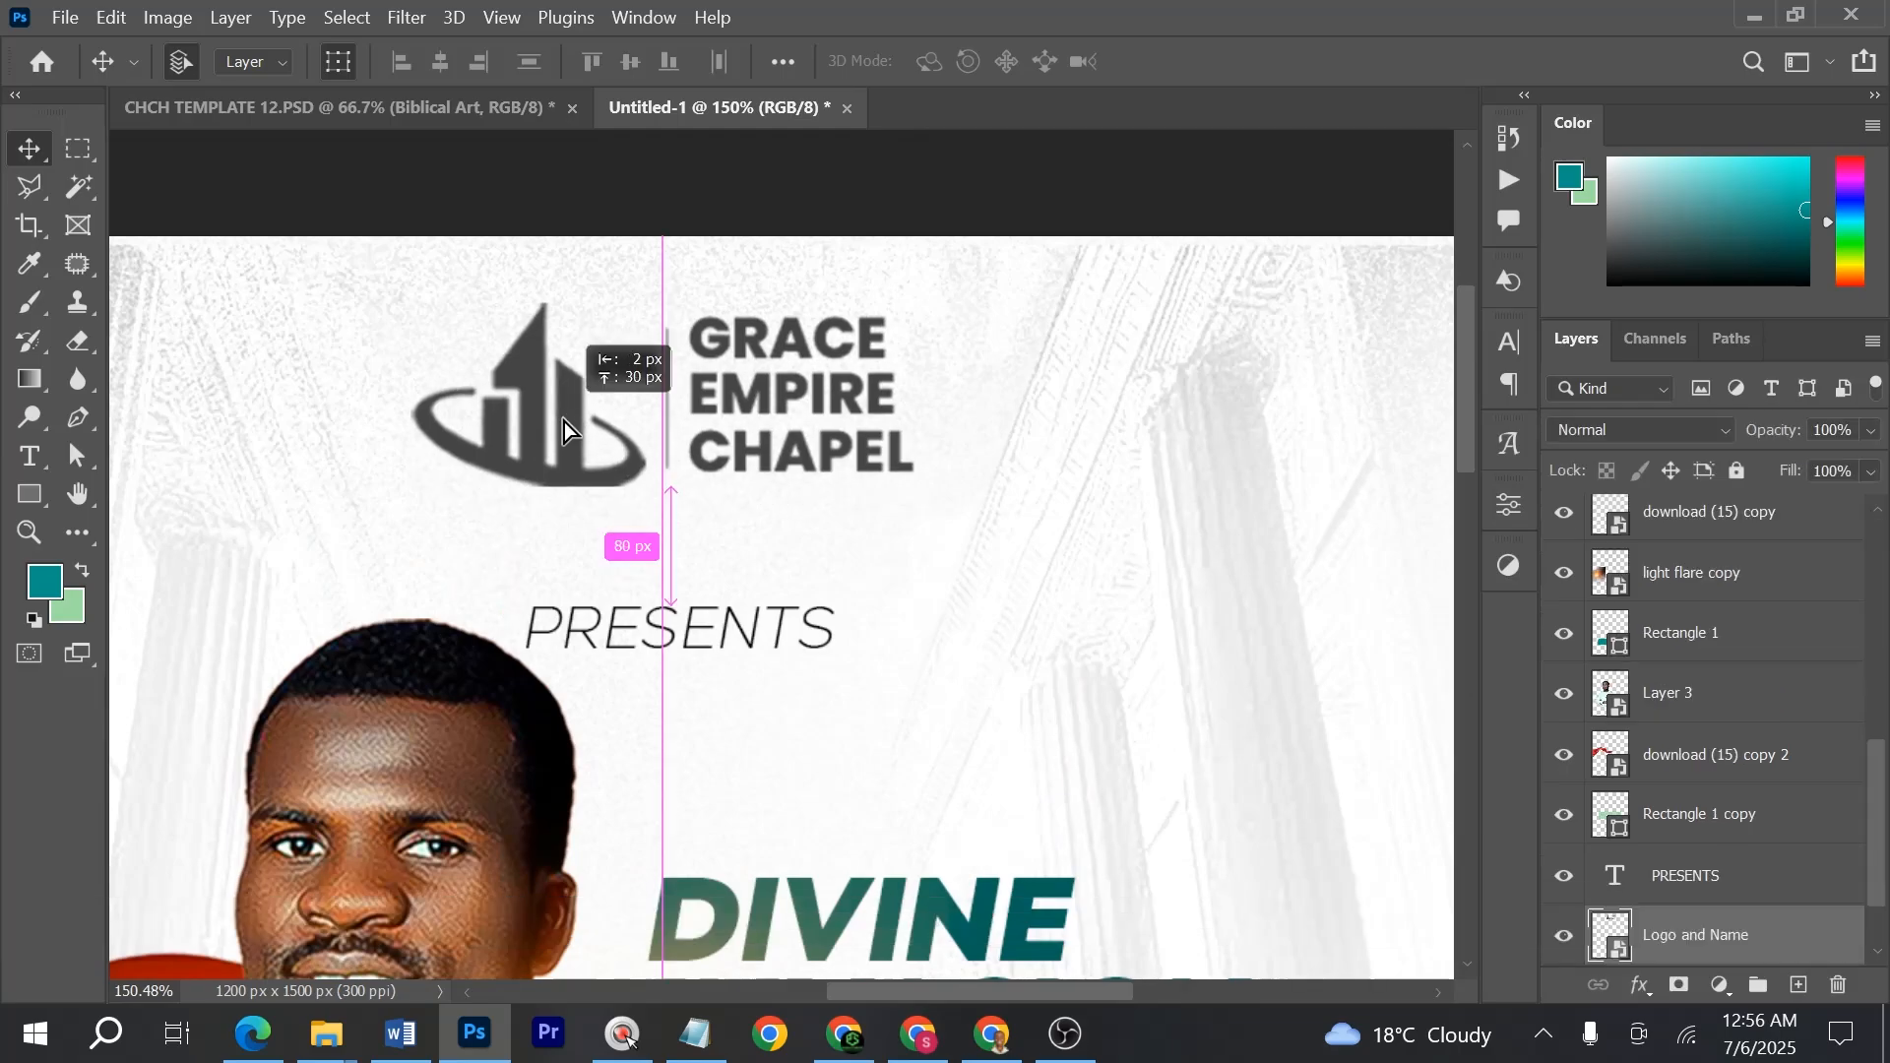
{"action": "left_click_drag", "start_coordinate": [680, 626], "coordinate": [688, 552]}
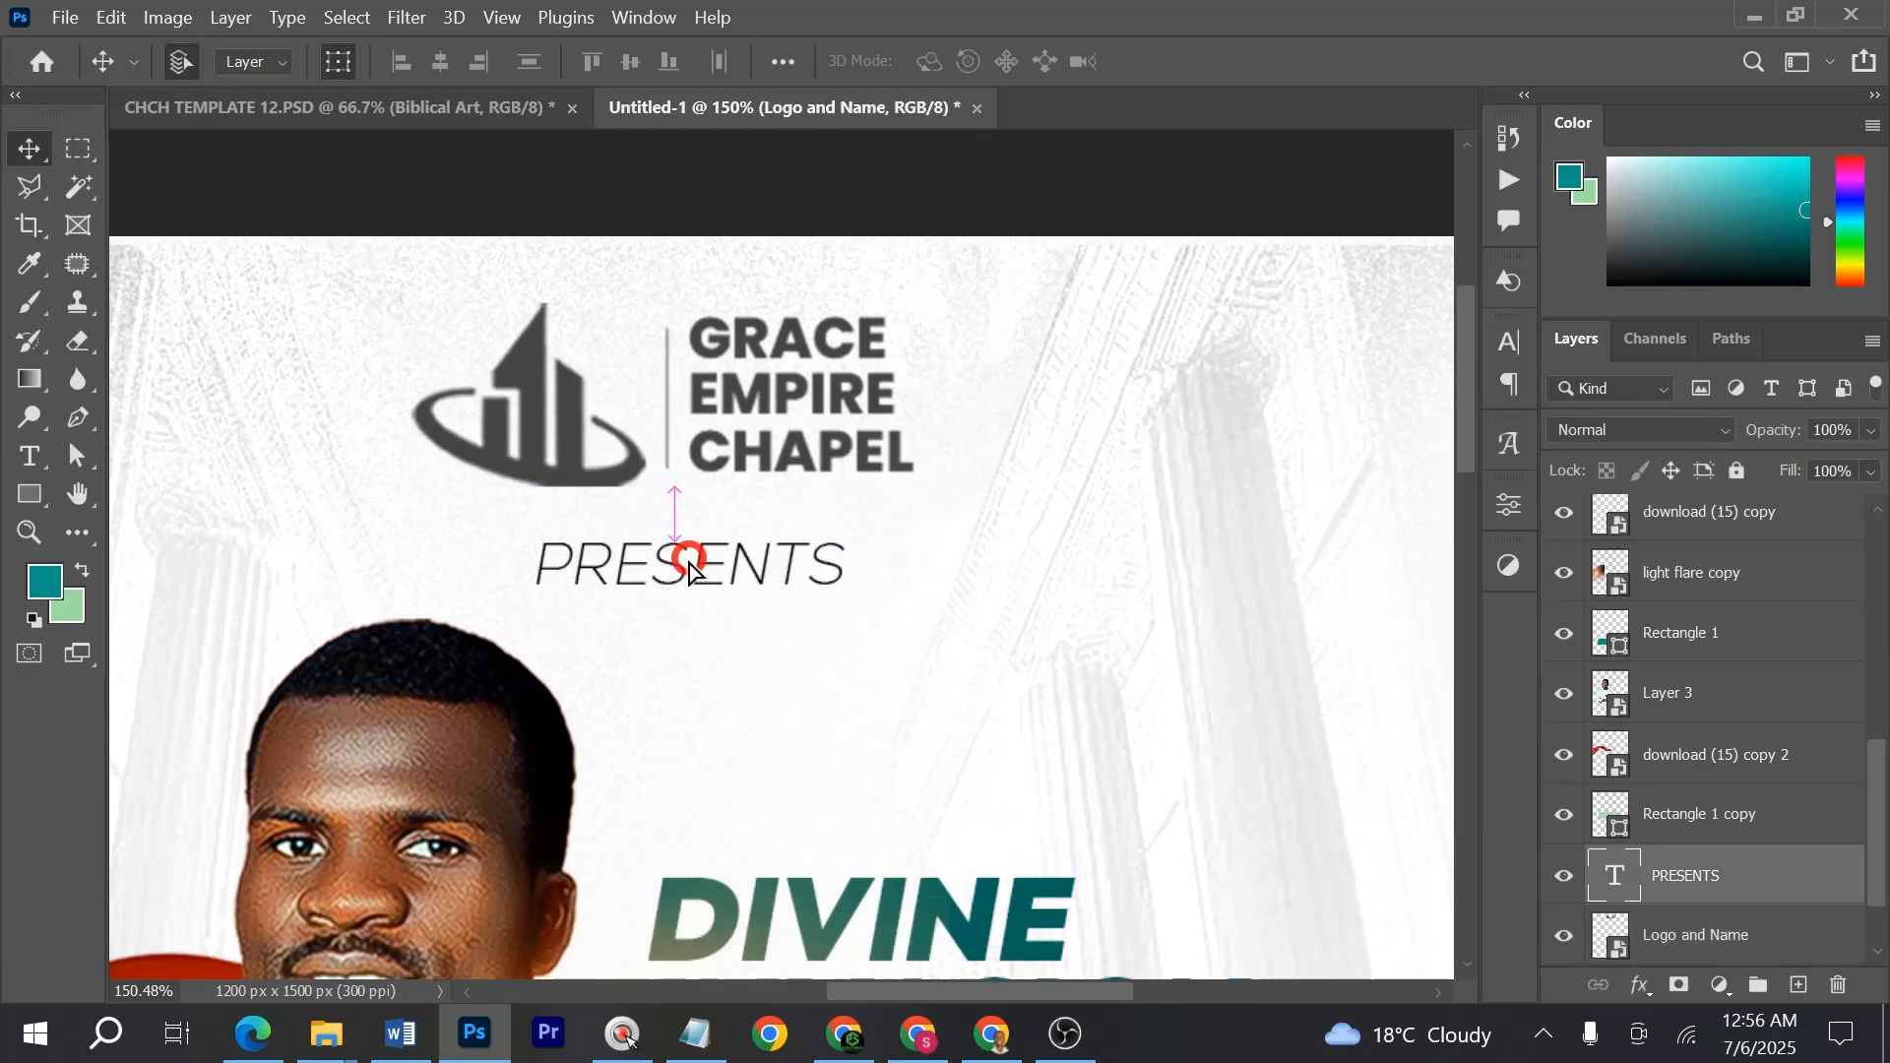
- Move the DIVINE INVASION title about 19 px up and 5 px right, midway between PRESENTS and the green shape
{"action": "scroll", "coordinate": [694, 556], "scroll_direction": "down", "scroll_amount": 4}
{"action": "scroll", "coordinate": [787, 581], "scroll_direction": "down", "scroll_amount": 1}
{"action": "left_click", "coordinate": [901, 551]}
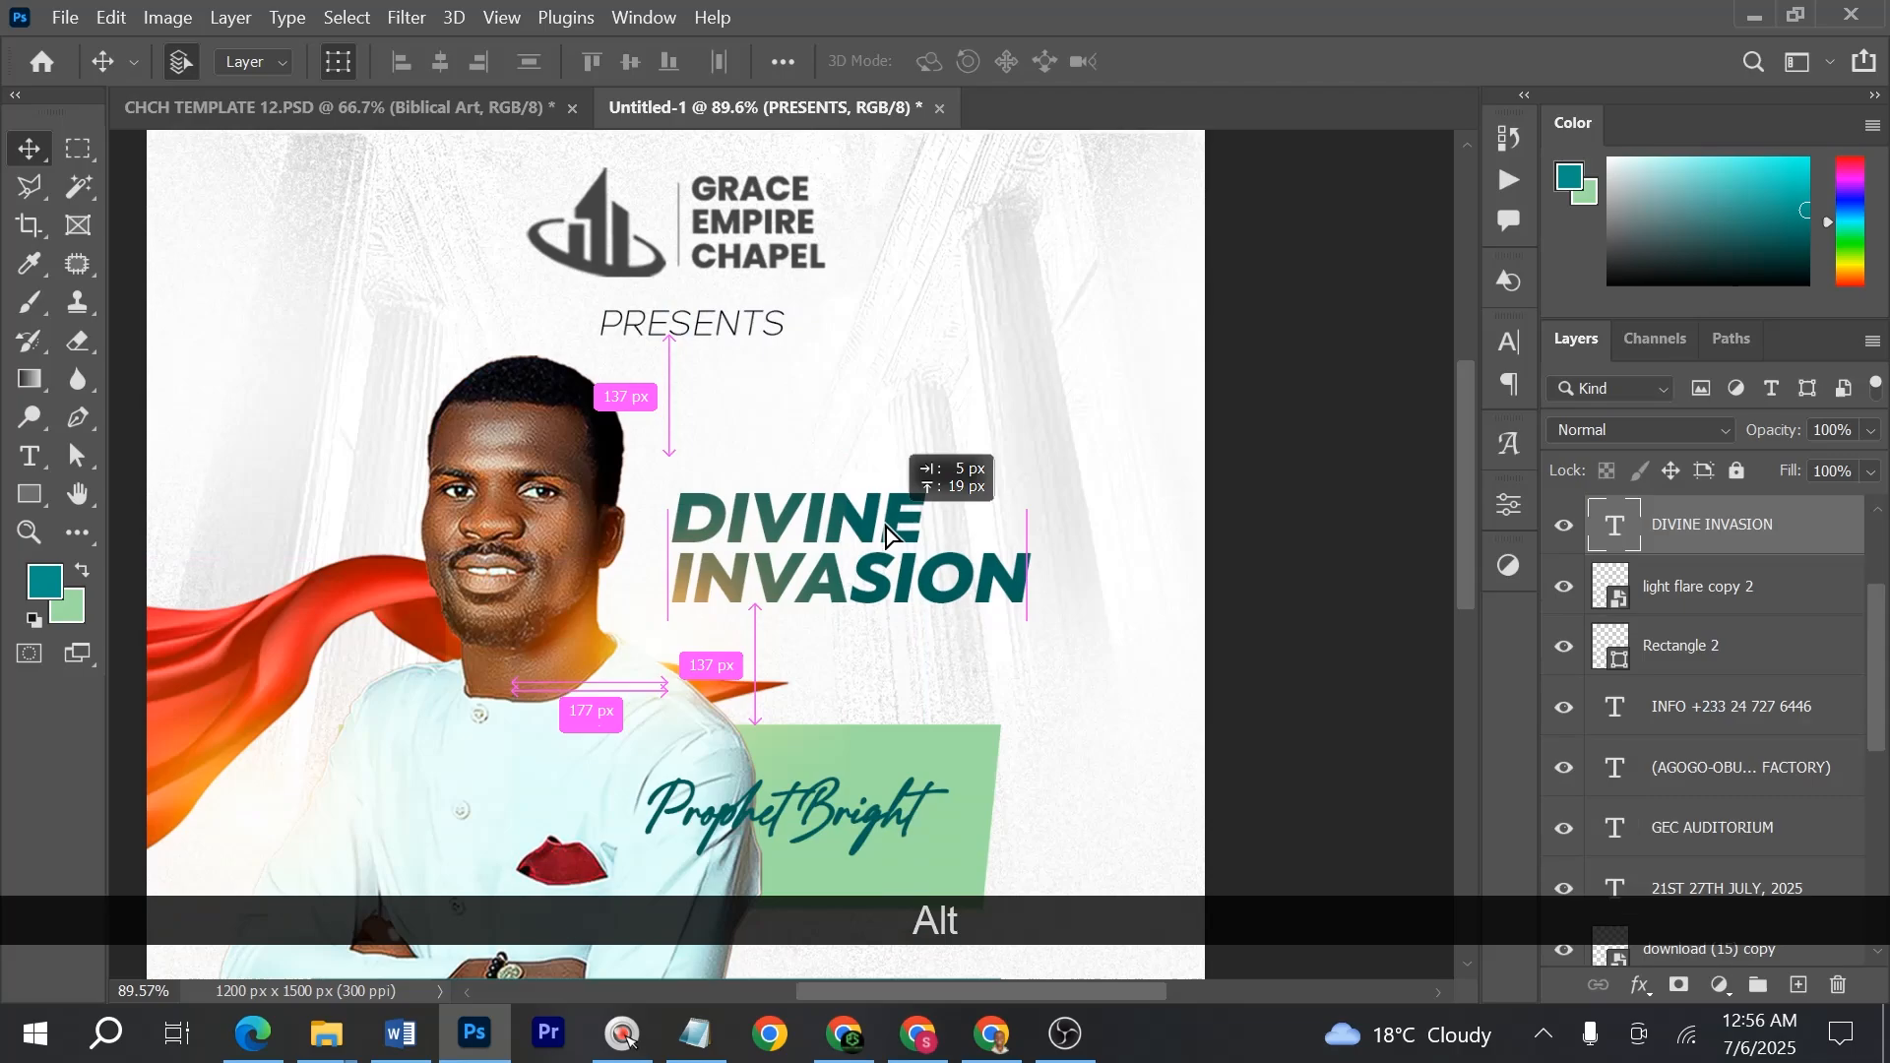
- Shift the lower red cloth slightly right and down, away from the contact and venue texts
{"action": "scroll", "coordinate": [881, 522], "scroll_direction": "down", "scroll_amount": 5}
{"action": "scroll", "coordinate": [886, 532], "scroll_direction": "down", "scroll_amount": 4}
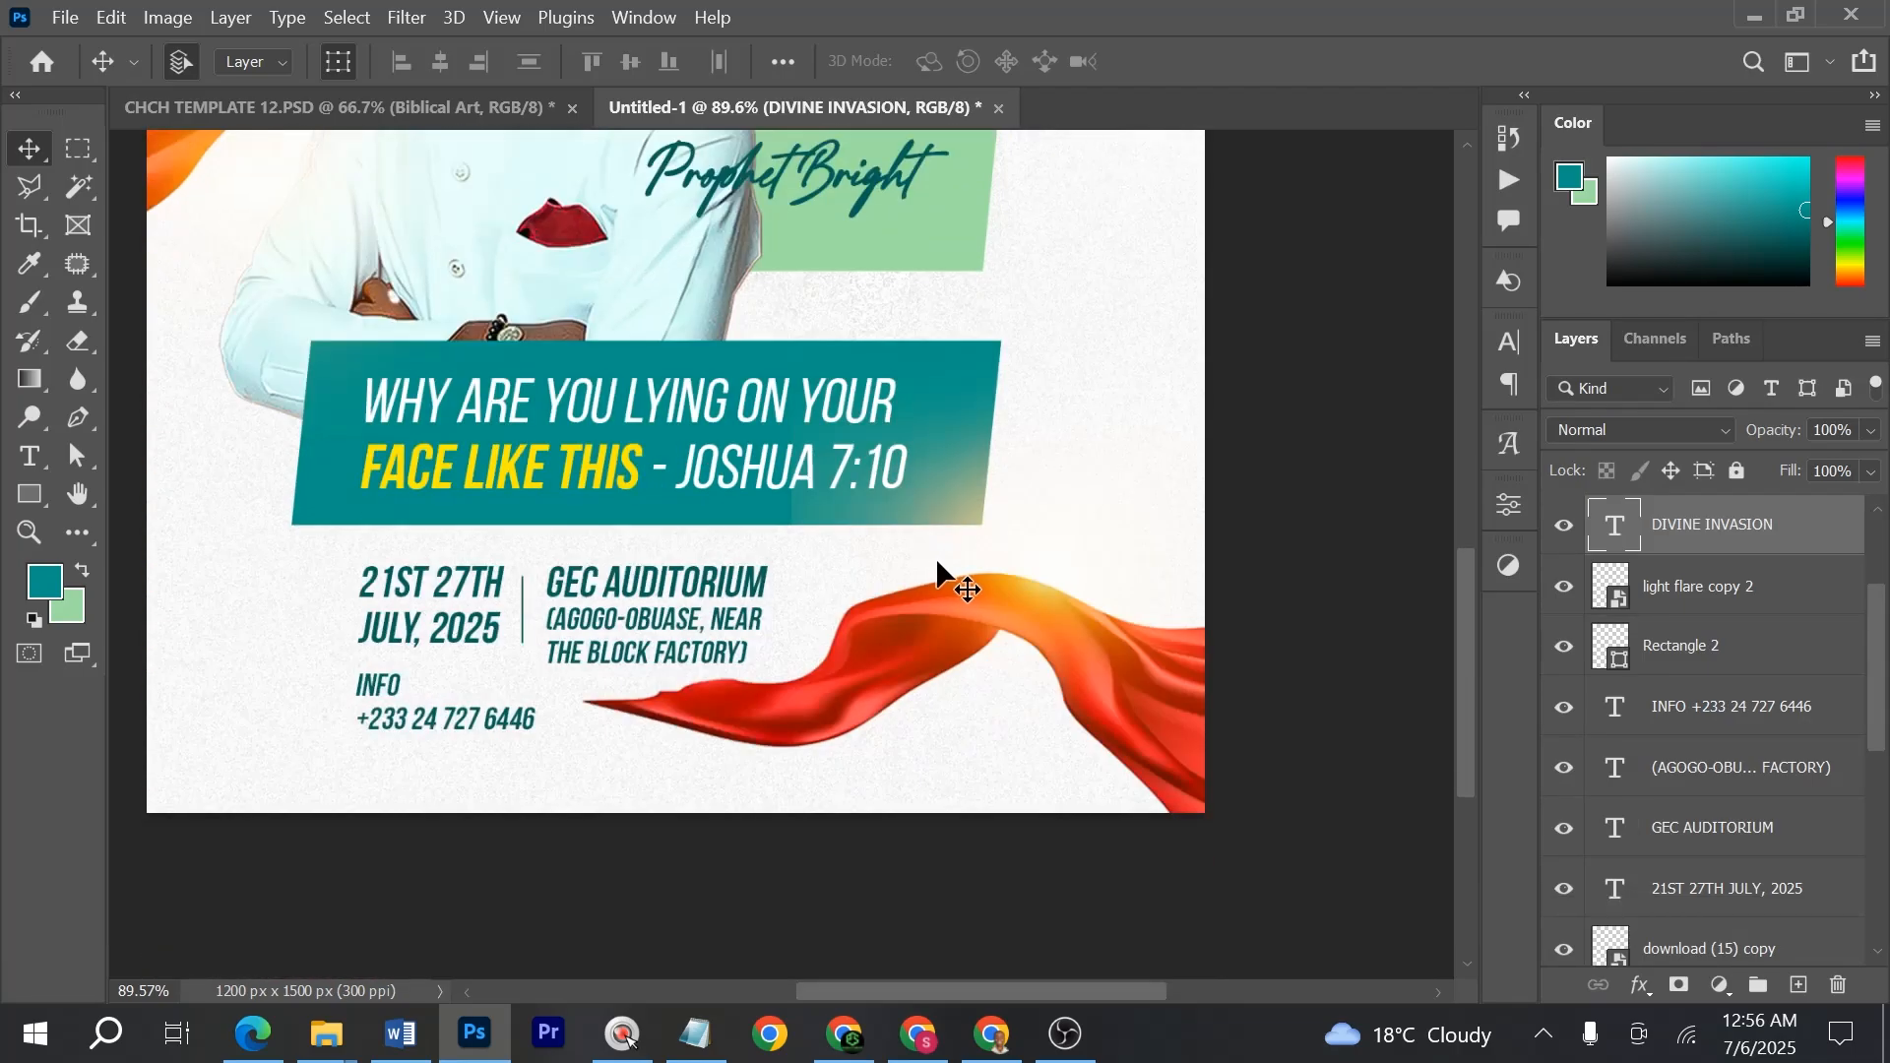
{"action": "left_click_drag", "start_coordinate": [1181, 788], "coordinate": [1189, 799]}
{"action": "key", "text": "ctrl+z"}
{"action": "left_click_drag", "start_coordinate": [709, 725], "coordinate": [759, 738]}
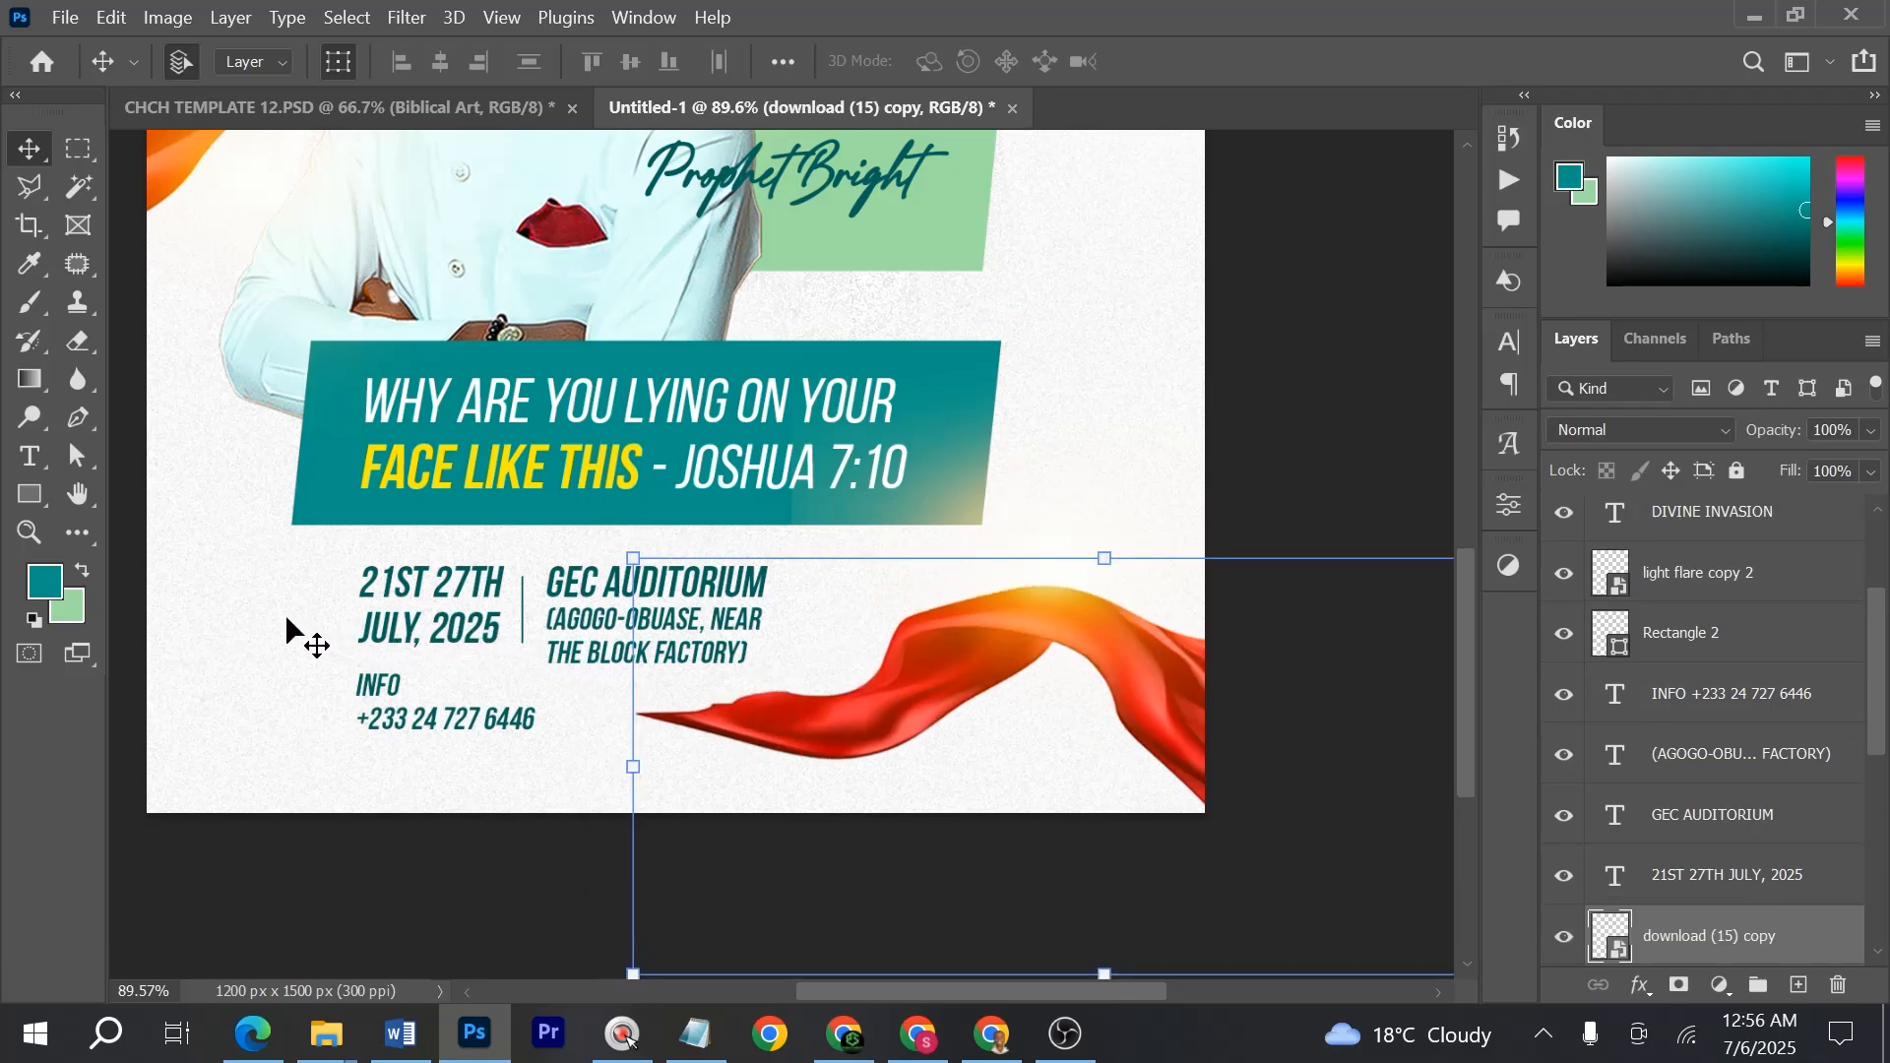
- Scale the date, divider, venue and contact details together to 113%
{"action": "left_click_drag", "start_coordinate": [280, 586], "coordinate": [591, 738]}
{"action": "key", "text": "ctrl+t"}
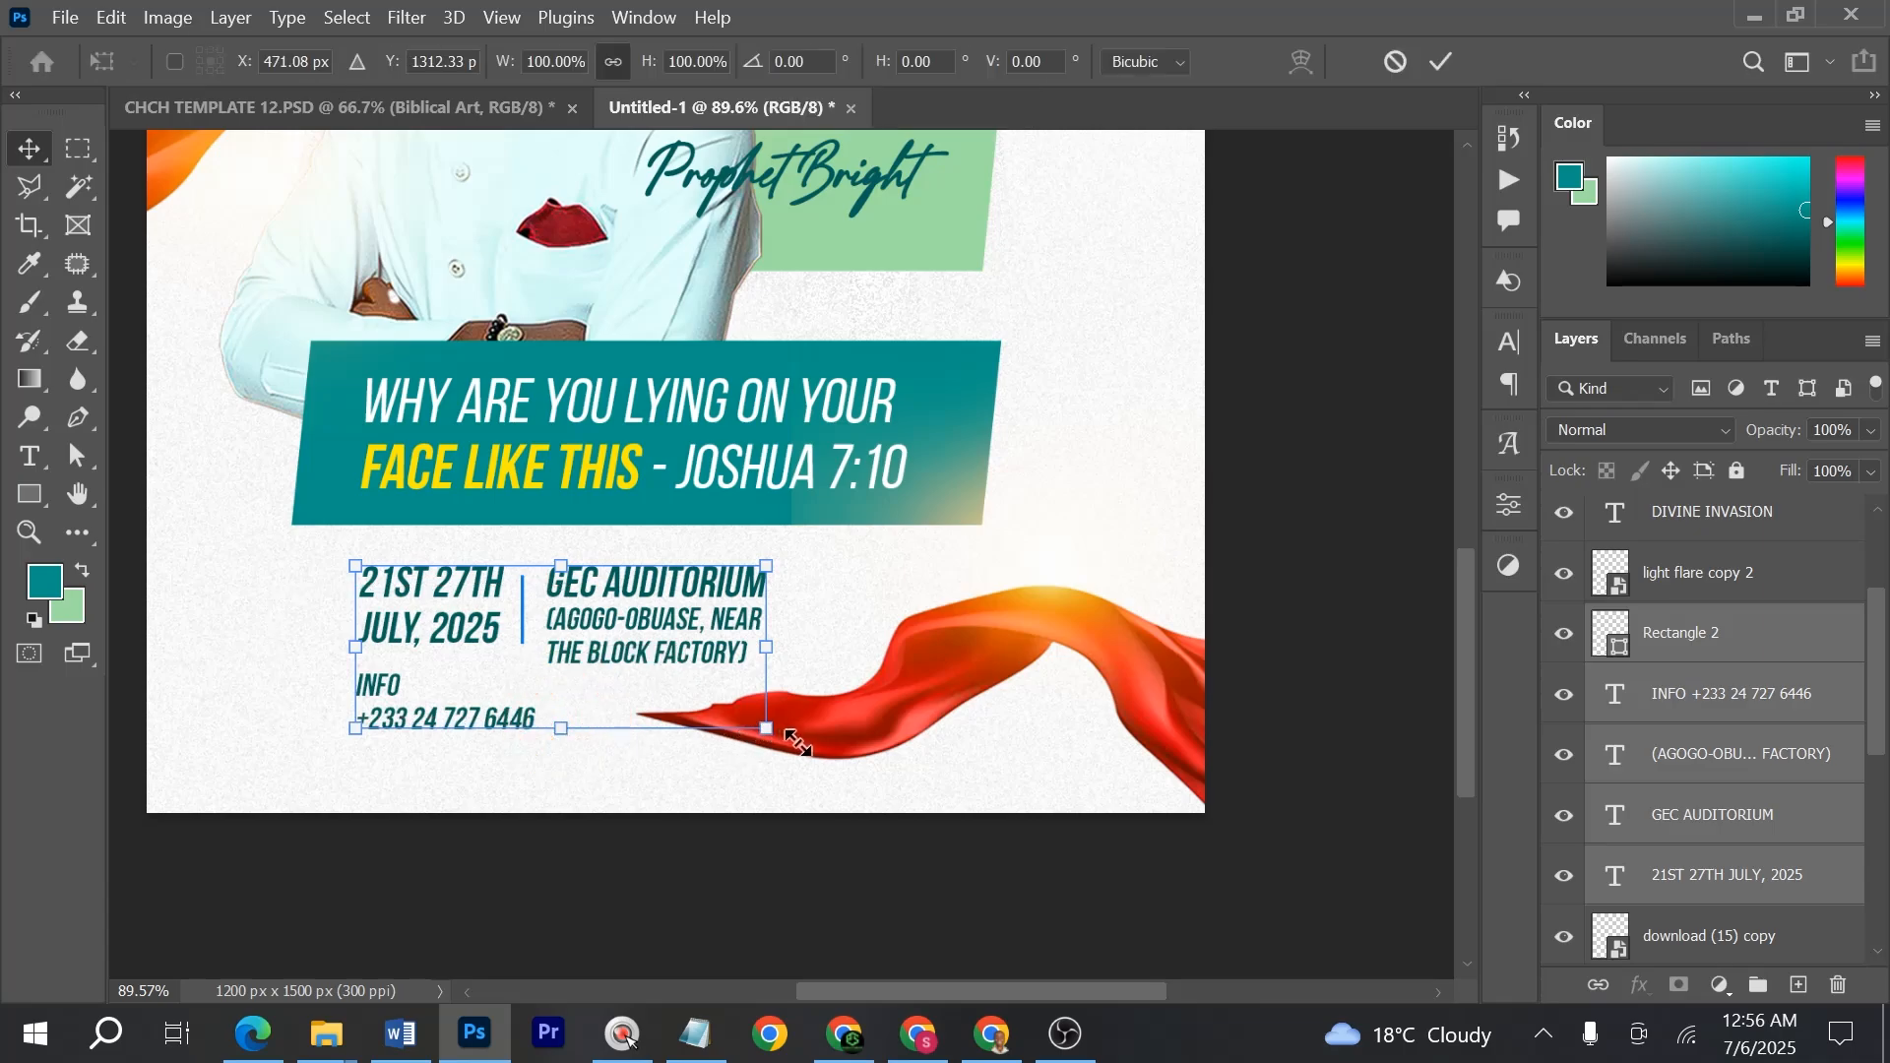
{"action": "left_click_drag", "start_coordinate": [767, 728], "coordinate": [815, 750]}
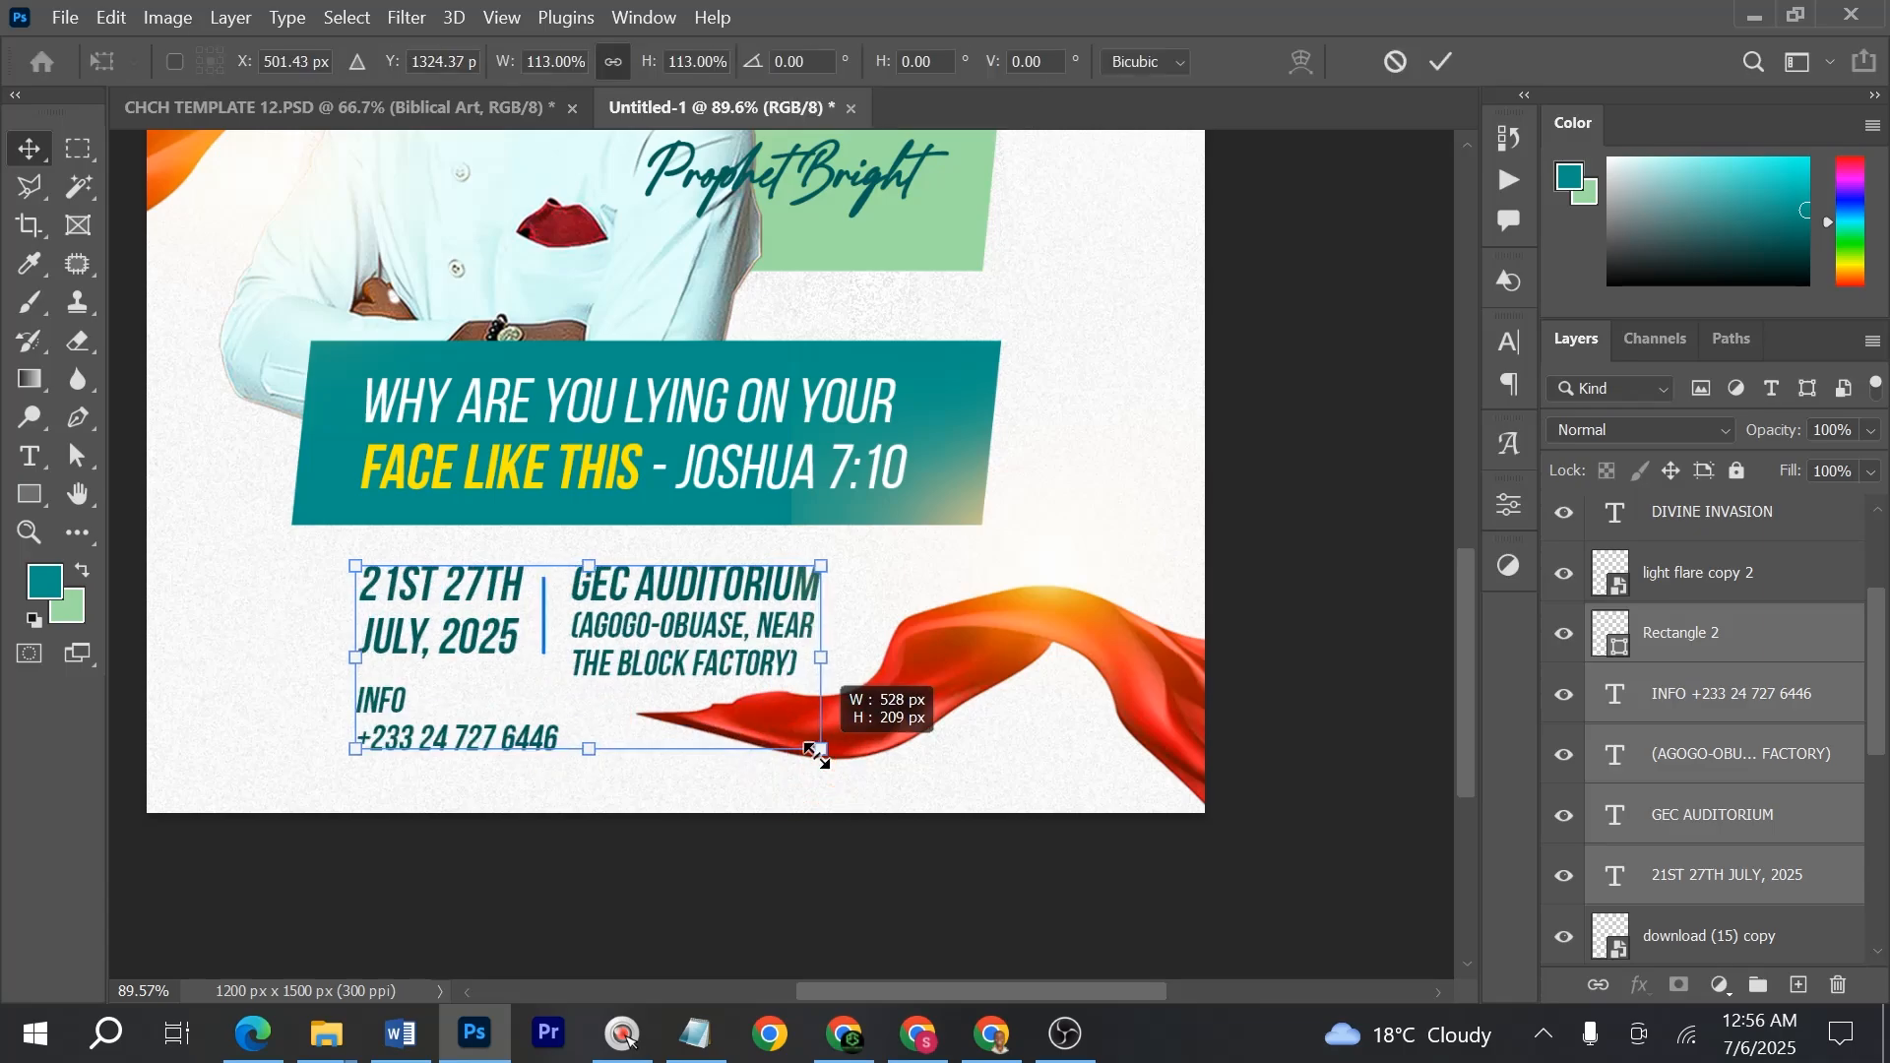
{"action": "left_click_drag", "start_coordinate": [729, 694], "coordinate": [729, 694]}
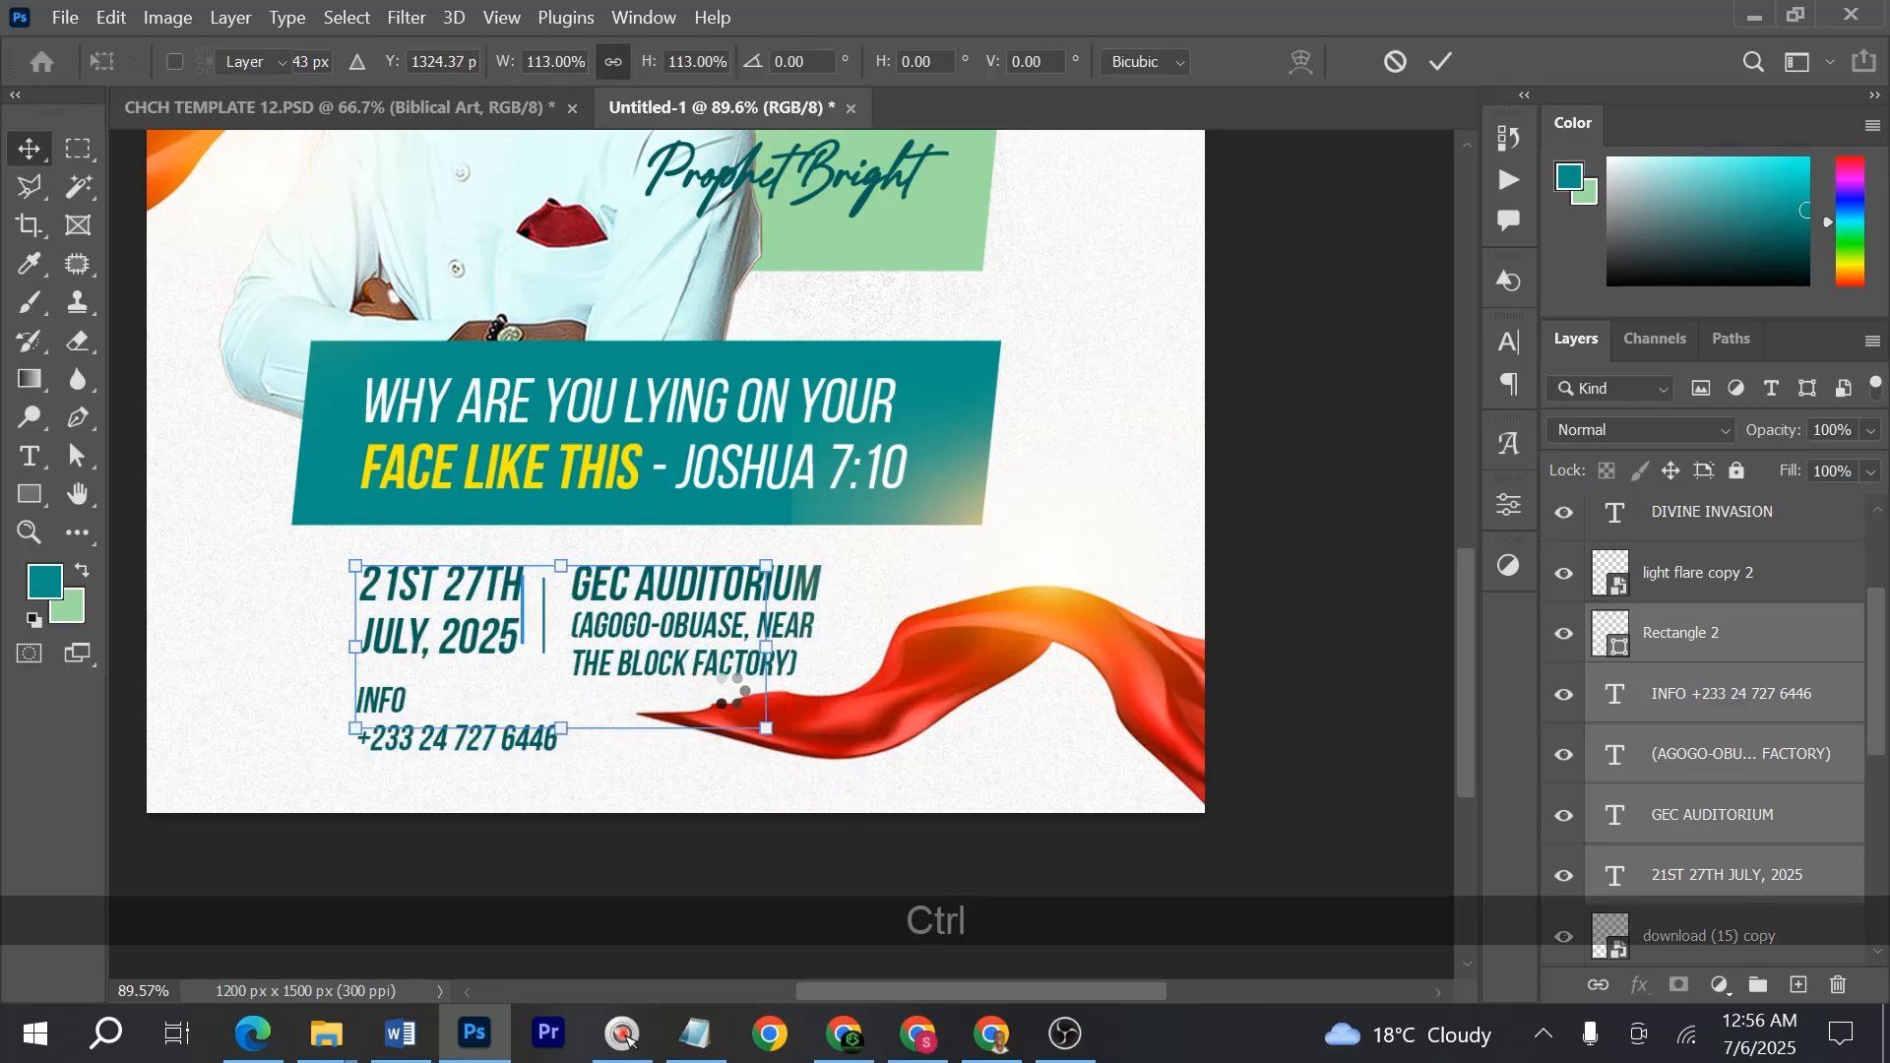
{"action": "key", "text": "Return"}
{"action": "key", "text": "ctrl+0"}
{"action": "scroll", "coordinate": [984, 566], "scroll_direction": "down", "scroll_amount": 3}
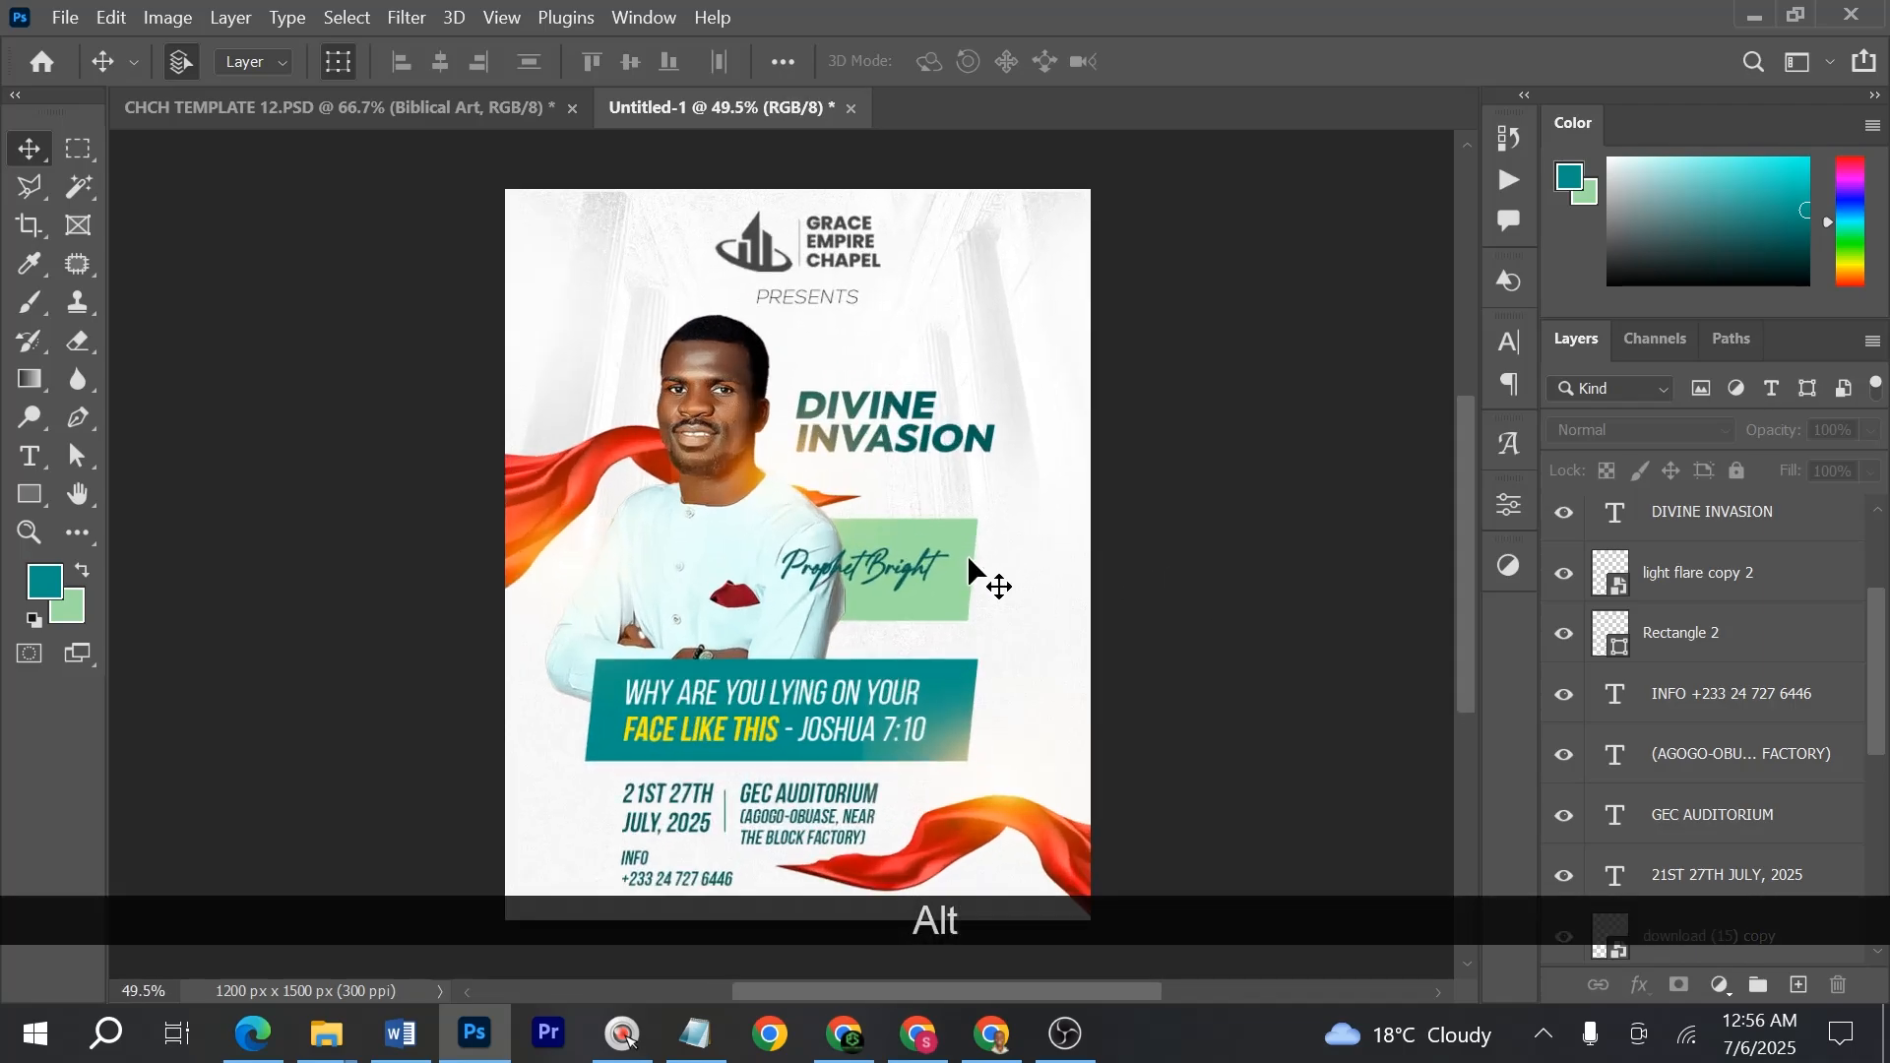
- Switch to Notepad, copy the 6:30pm line and return to Photoshop
{"action": "scroll", "coordinate": [454, 448], "scroll_direction": "up", "scroll_amount": 4}
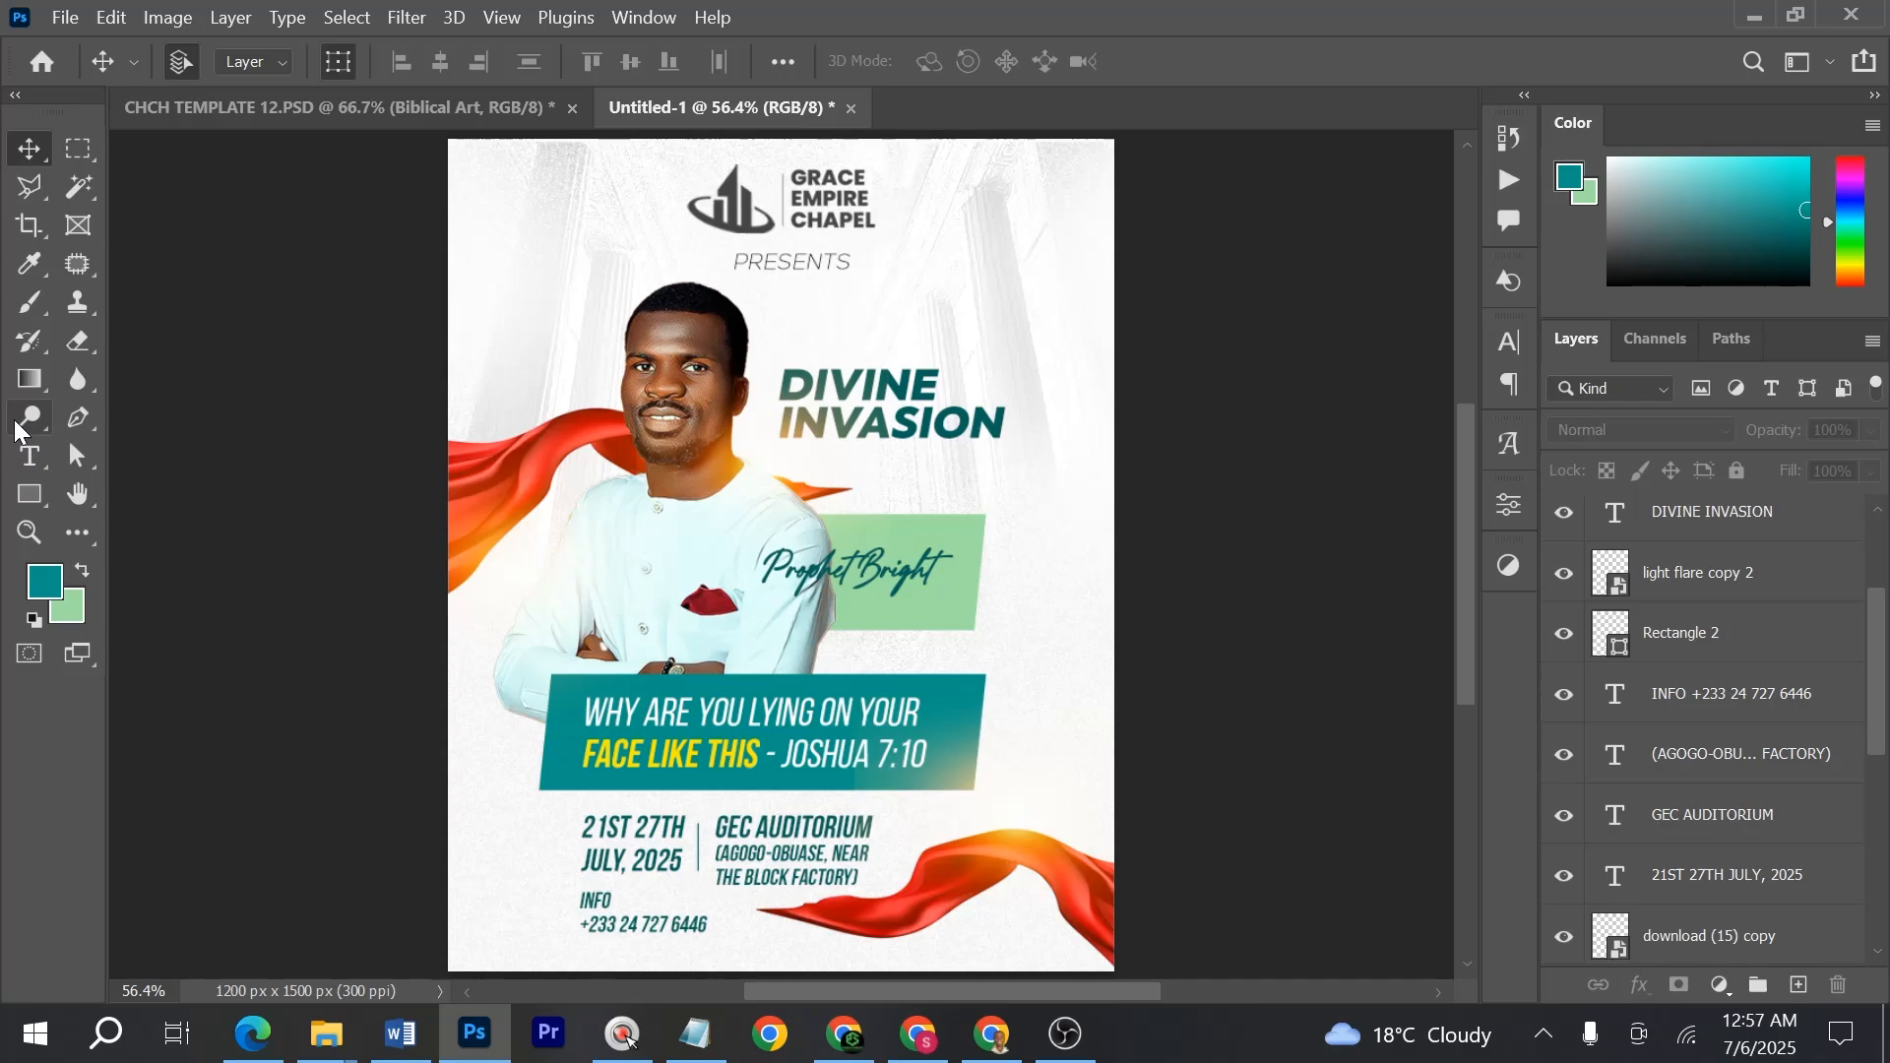
{"action": "key", "text": "alt+Tab"}
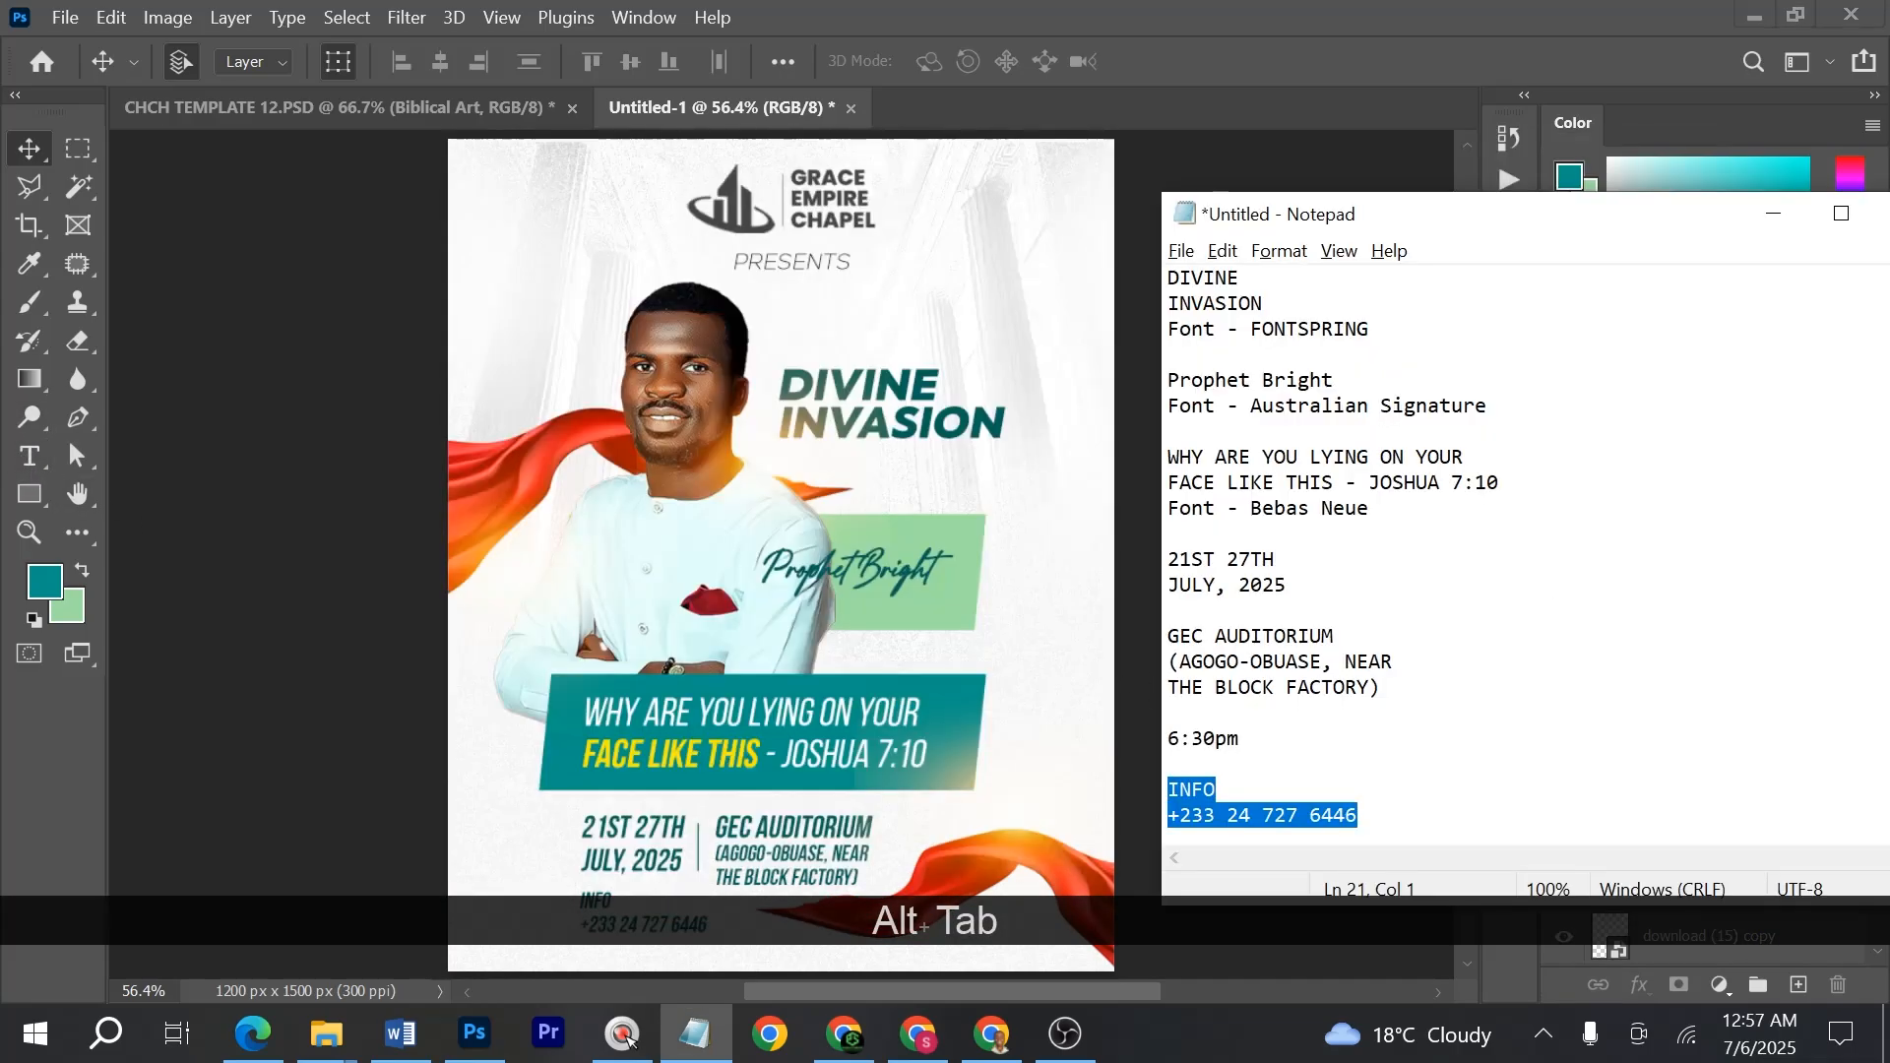
{"action": "key", "text": "Up"}
{"action": "key", "text": "shift+Home"}
{"action": "key", "text": "ctrl+c"}
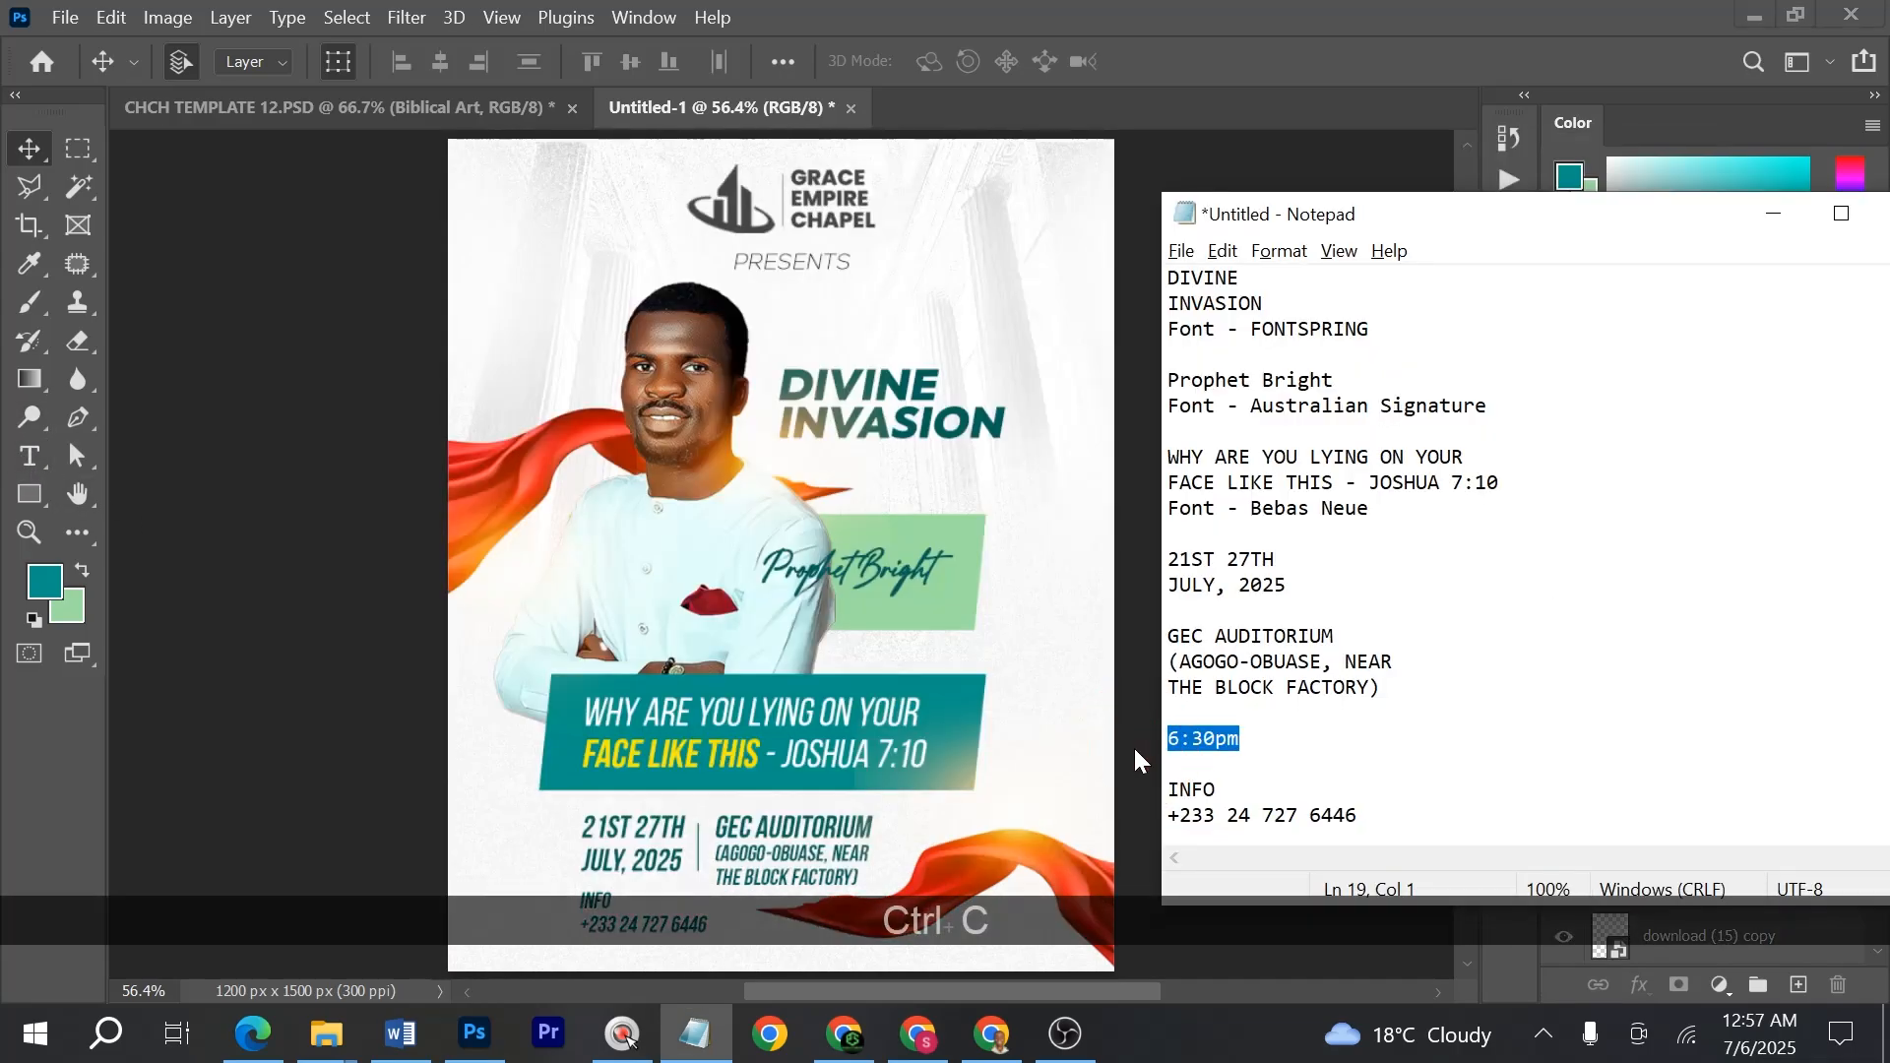
{"action": "key", "text": "alt+Tab"}
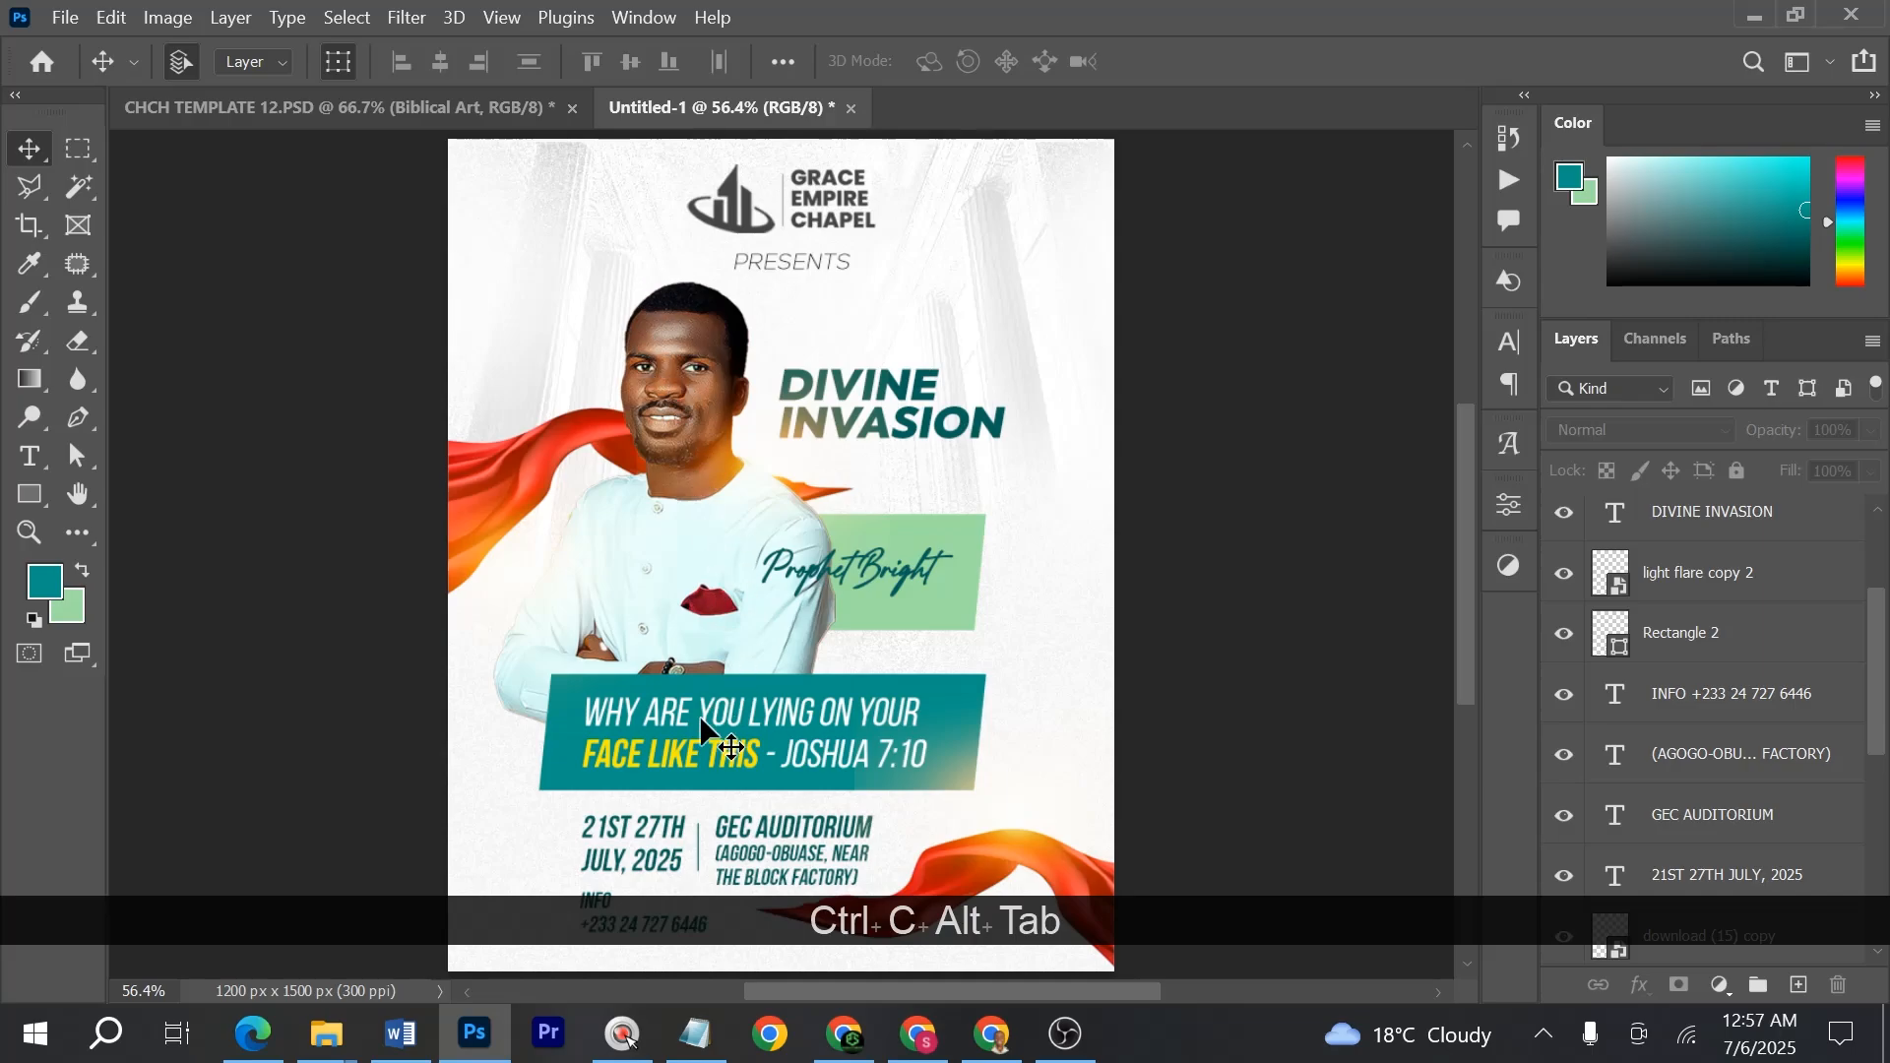
- Duplicate the date text into the flyer's upper-left corner and replace its wording with 6:30 PM, with PM on its own line
{"action": "left_click_drag", "start_coordinate": [642, 825], "coordinate": [548, 189]}
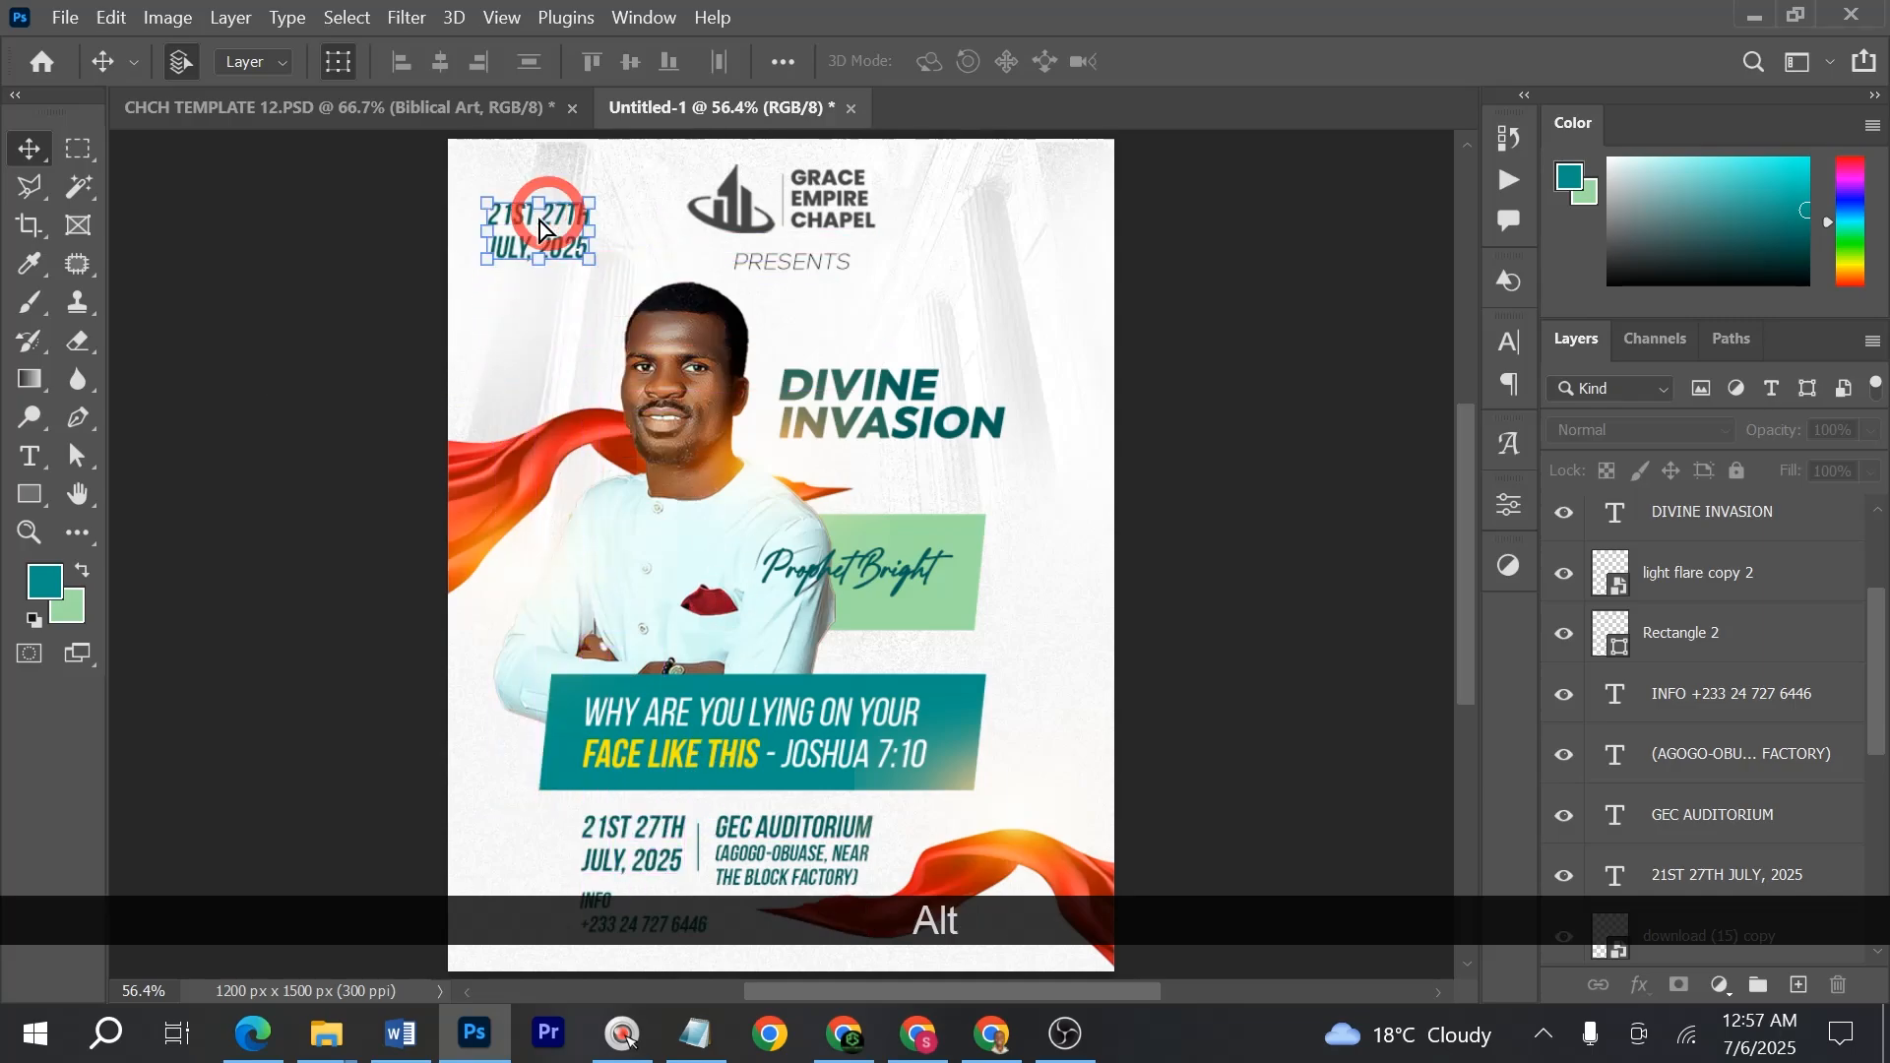
{"action": "scroll", "coordinate": [548, 189], "scroll_direction": "up", "scroll_amount": 4}
{"action": "left_click", "coordinate": [548, 228]}
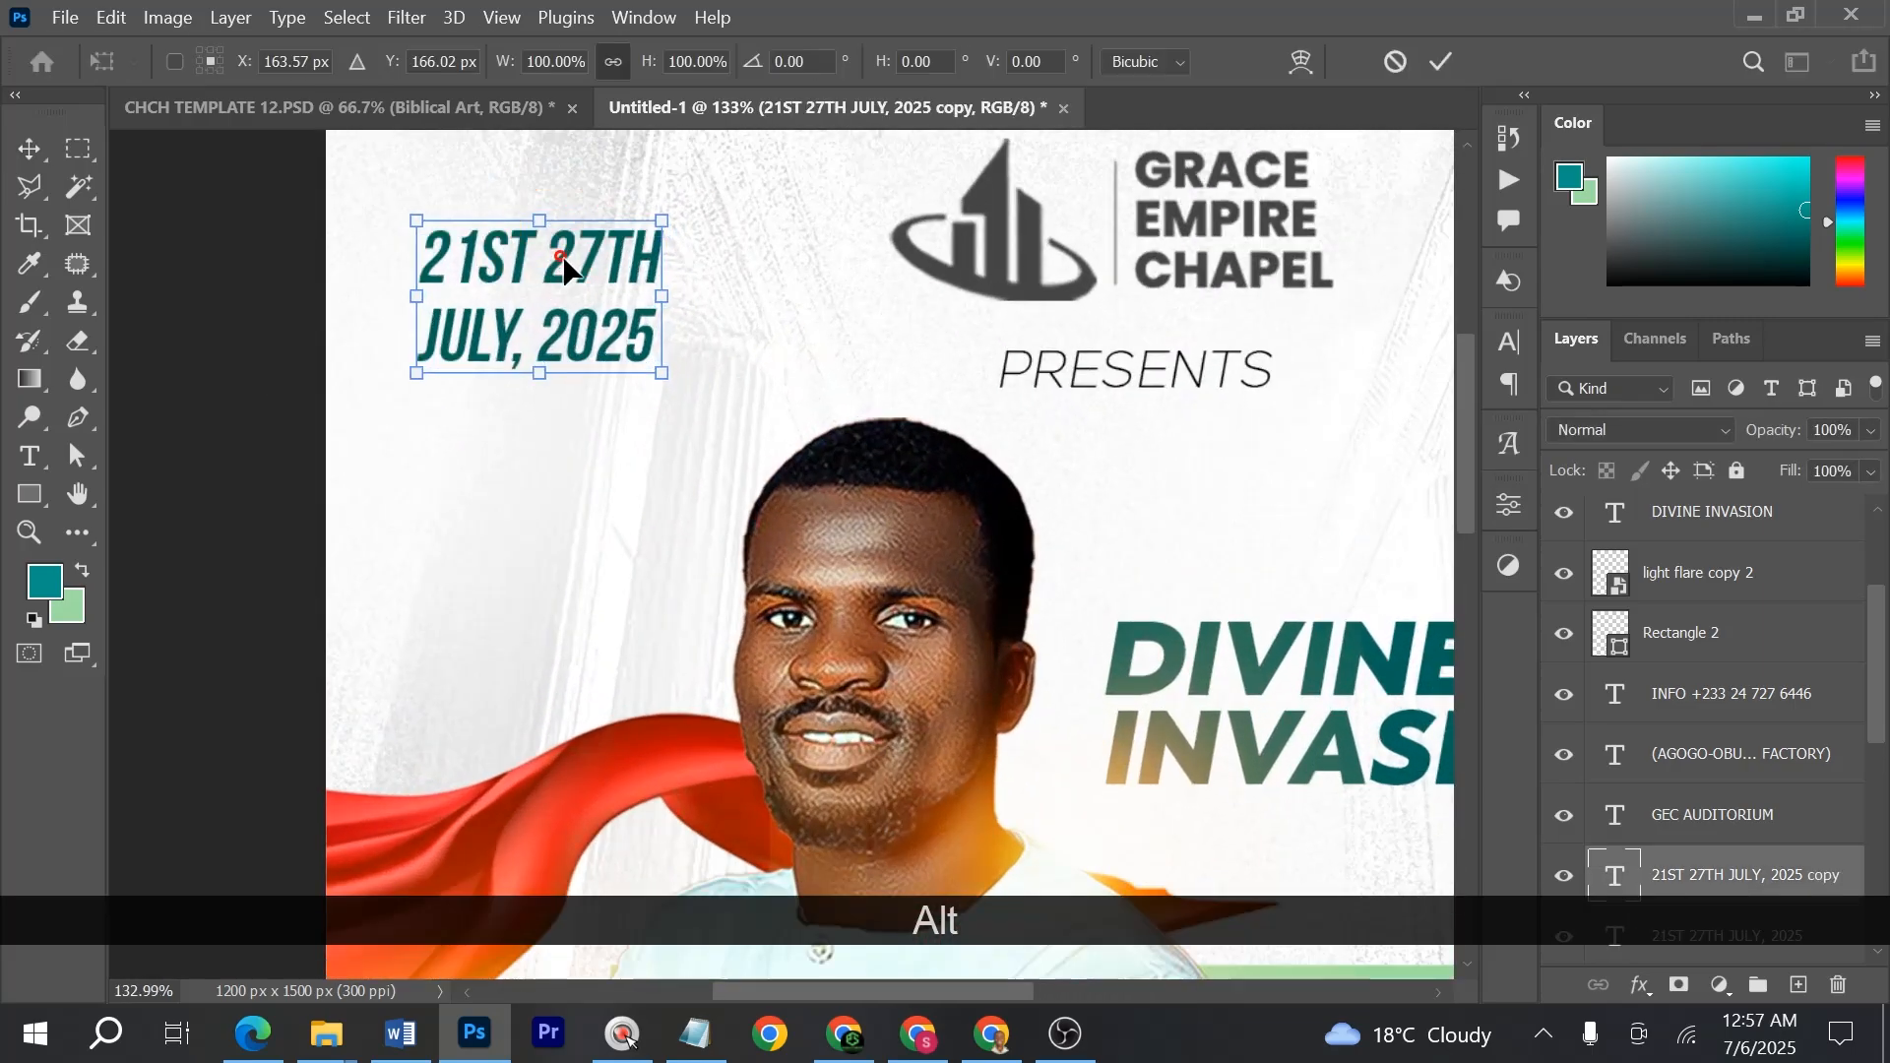
{"action": "double_click", "coordinate": [564, 265]}
{"action": "double_click", "coordinate": [564, 265]}
{"action": "key", "text": "ctrl+v"}
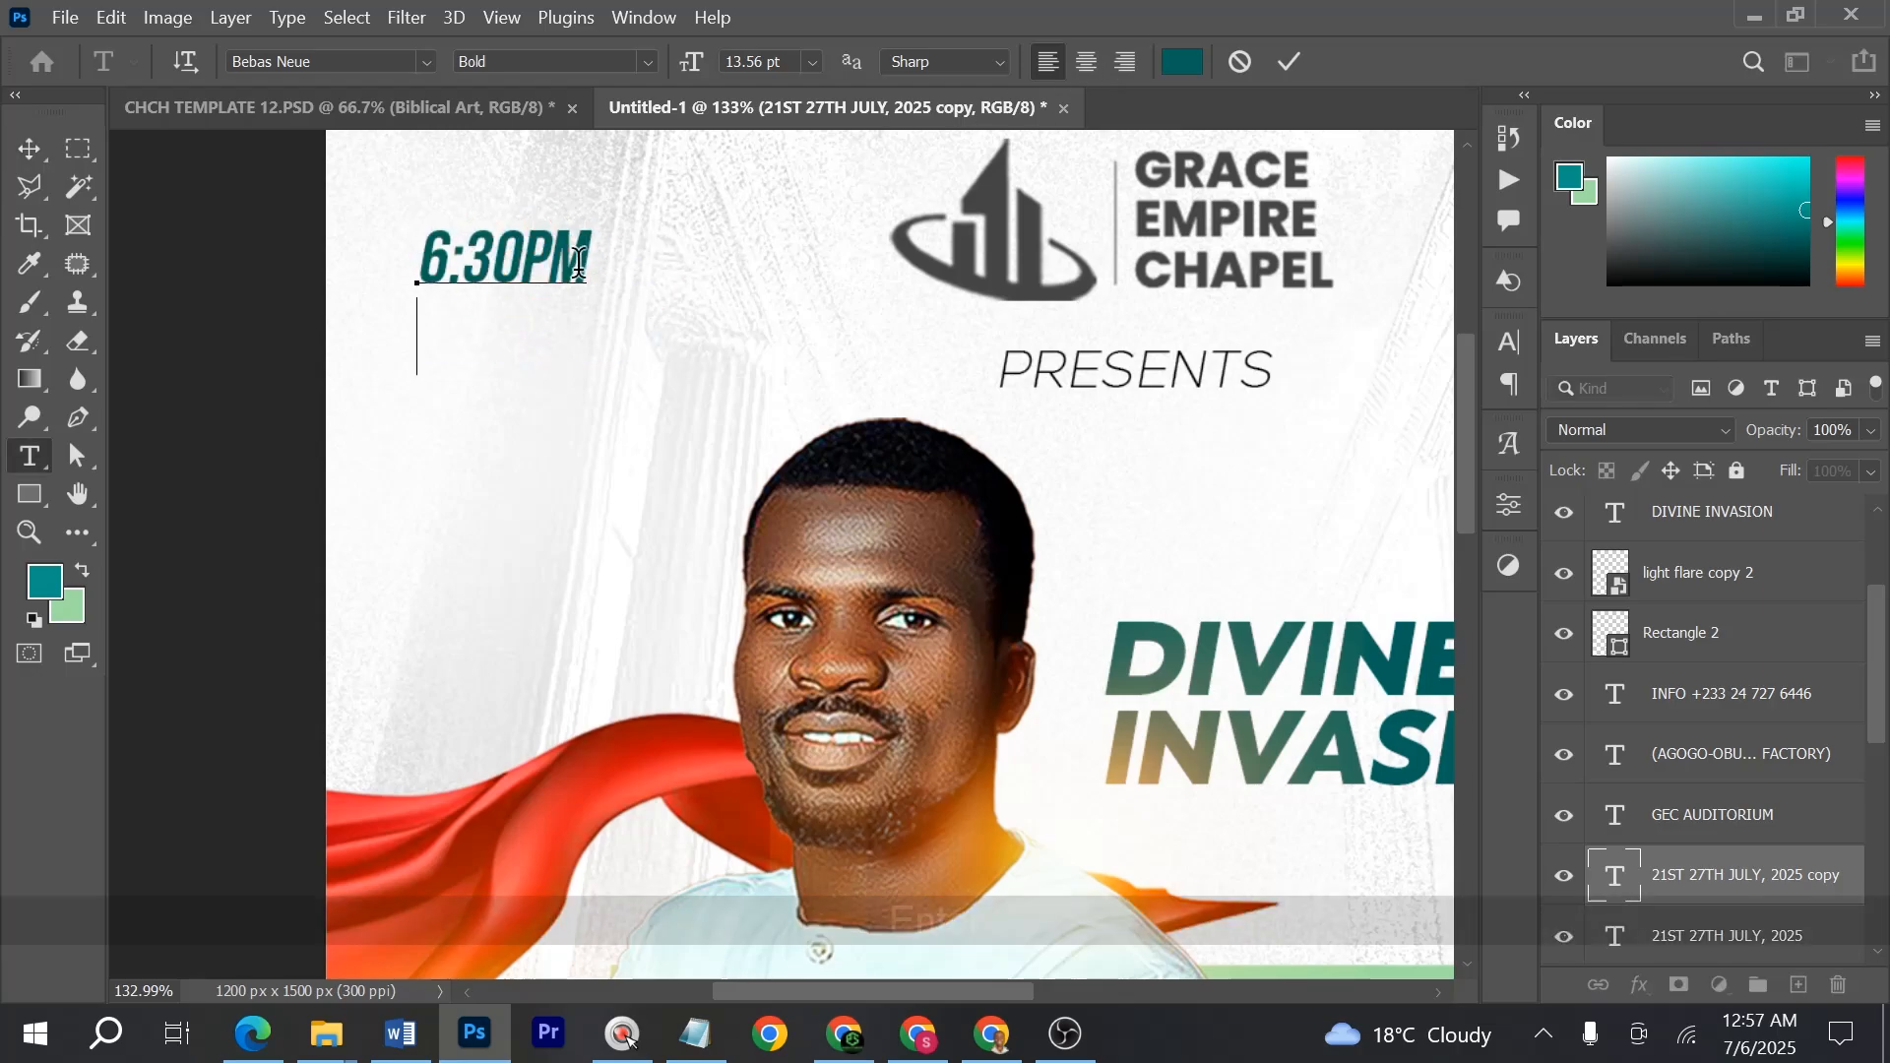
{"action": "key", "text": "Return"}
- Set PM to 8 pt and tighten the line spacing so it sits directly beneath 6:30
{"action": "left_click_drag", "start_coordinate": [501, 334], "coordinate": [392, 345]}
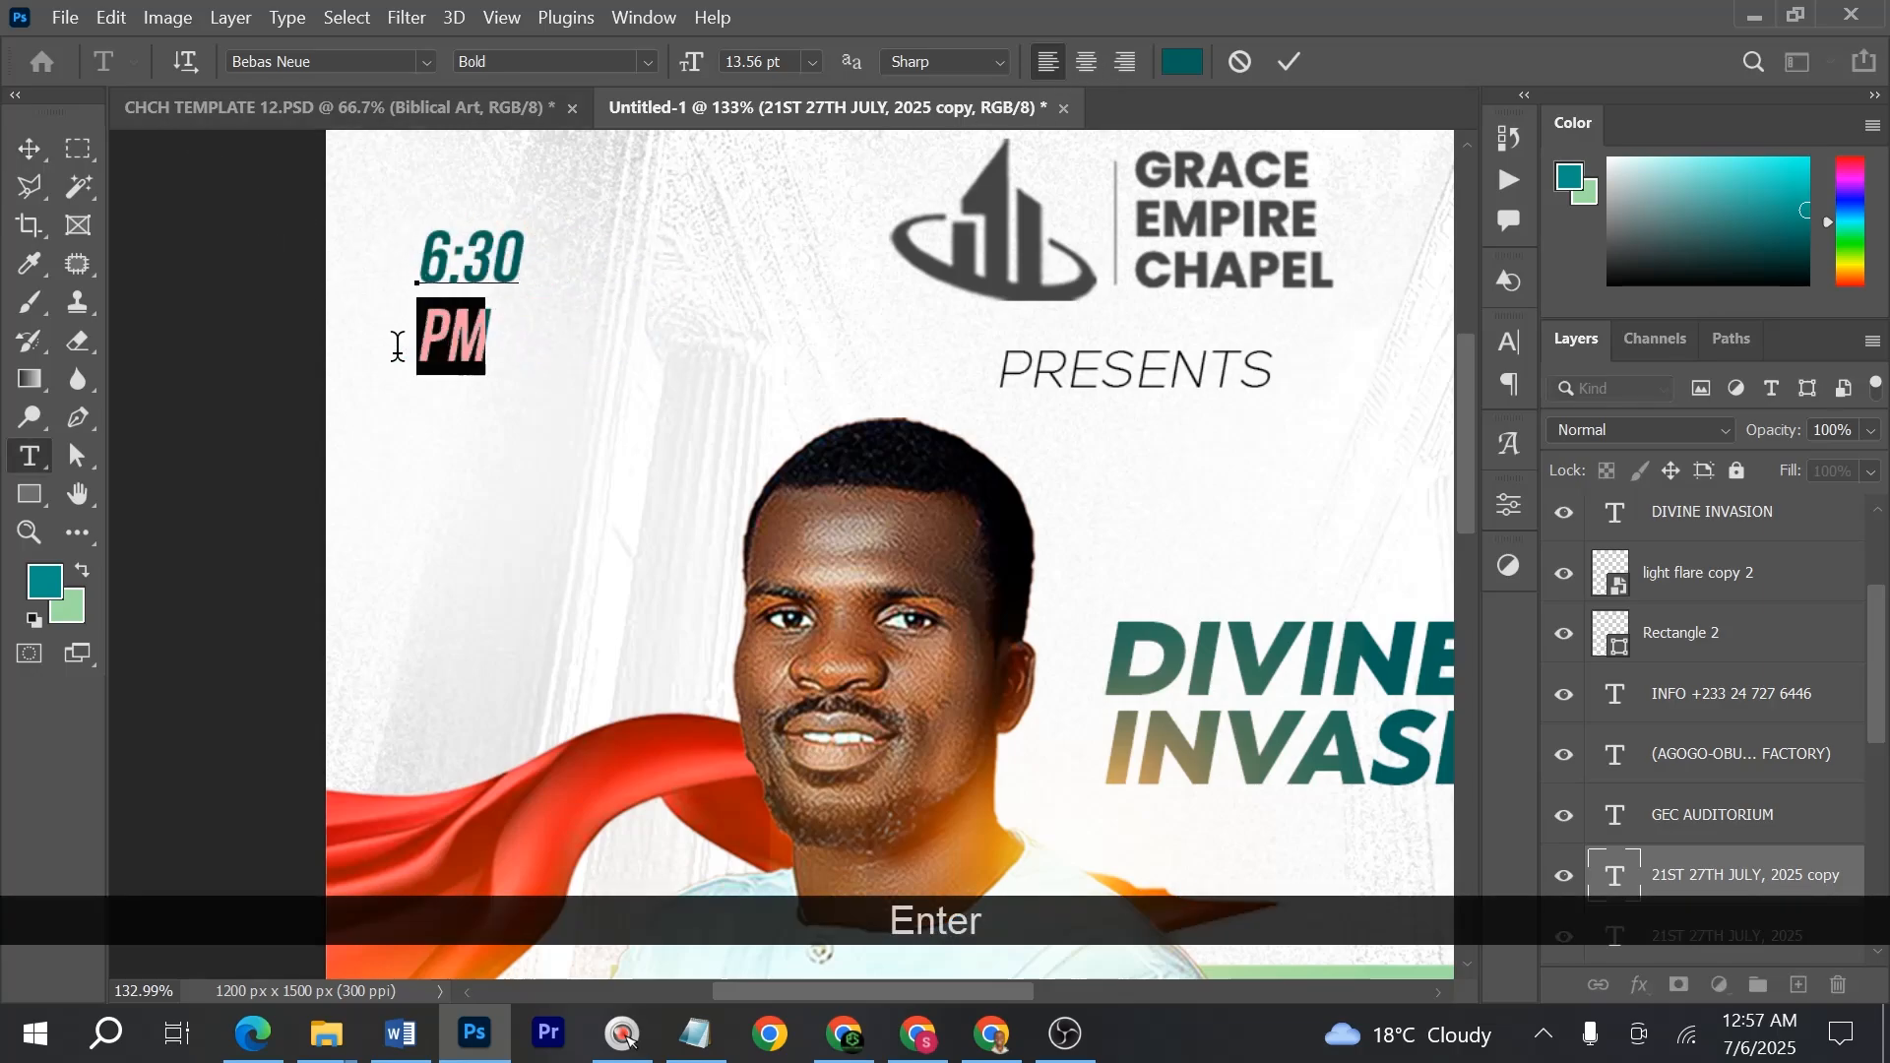
{"action": "left_click_drag", "start_coordinate": [698, 59], "coordinate": [696, 68]}
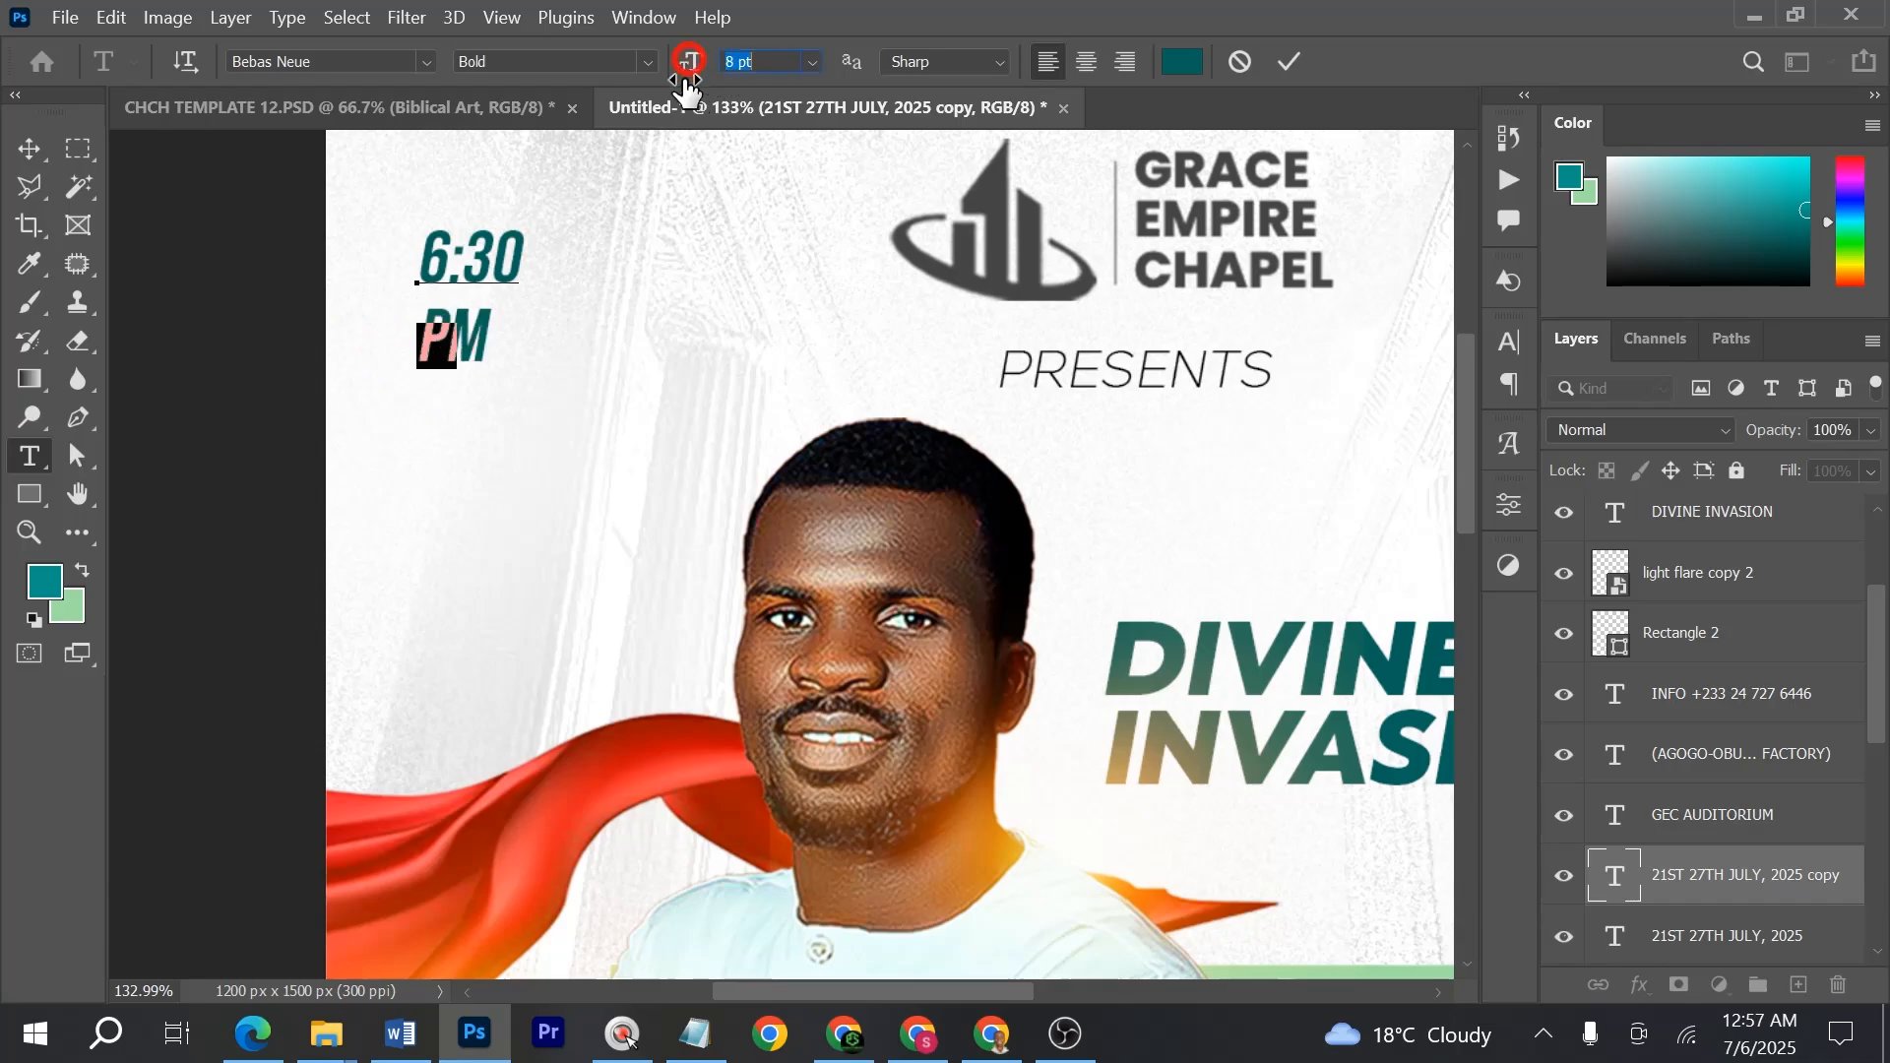
{"action": "key", "text": "ctrl+a"}
{"action": "key", "text": "alt"}
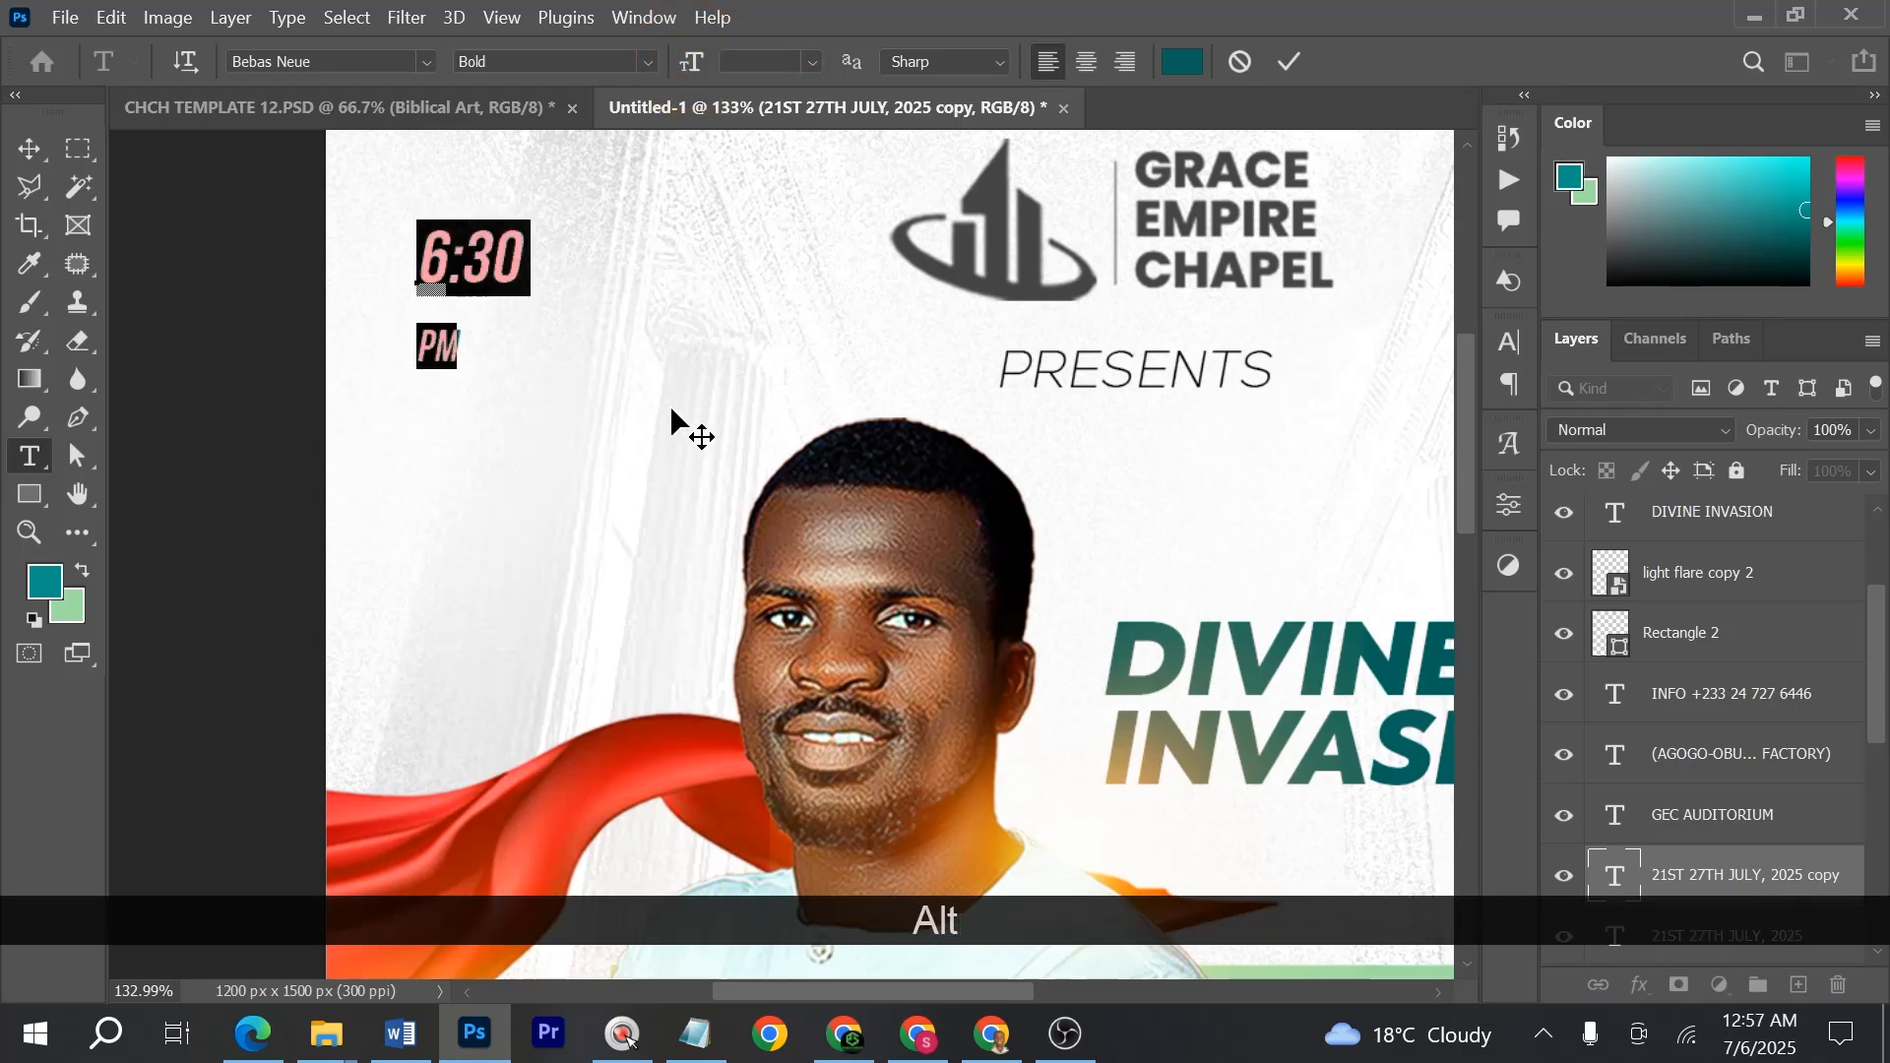
{"action": "key", "text": "alt+Up"}
{"action": "key", "text": "alt+Up"}
{"action": "key", "text": "alt+Up"}
{"action": "key", "text": "alt+Up"}
{"action": "key", "text": "alt+Up"}
{"action": "key", "text": "alt+Up"}
{"action": "key", "text": "alt+Up"}
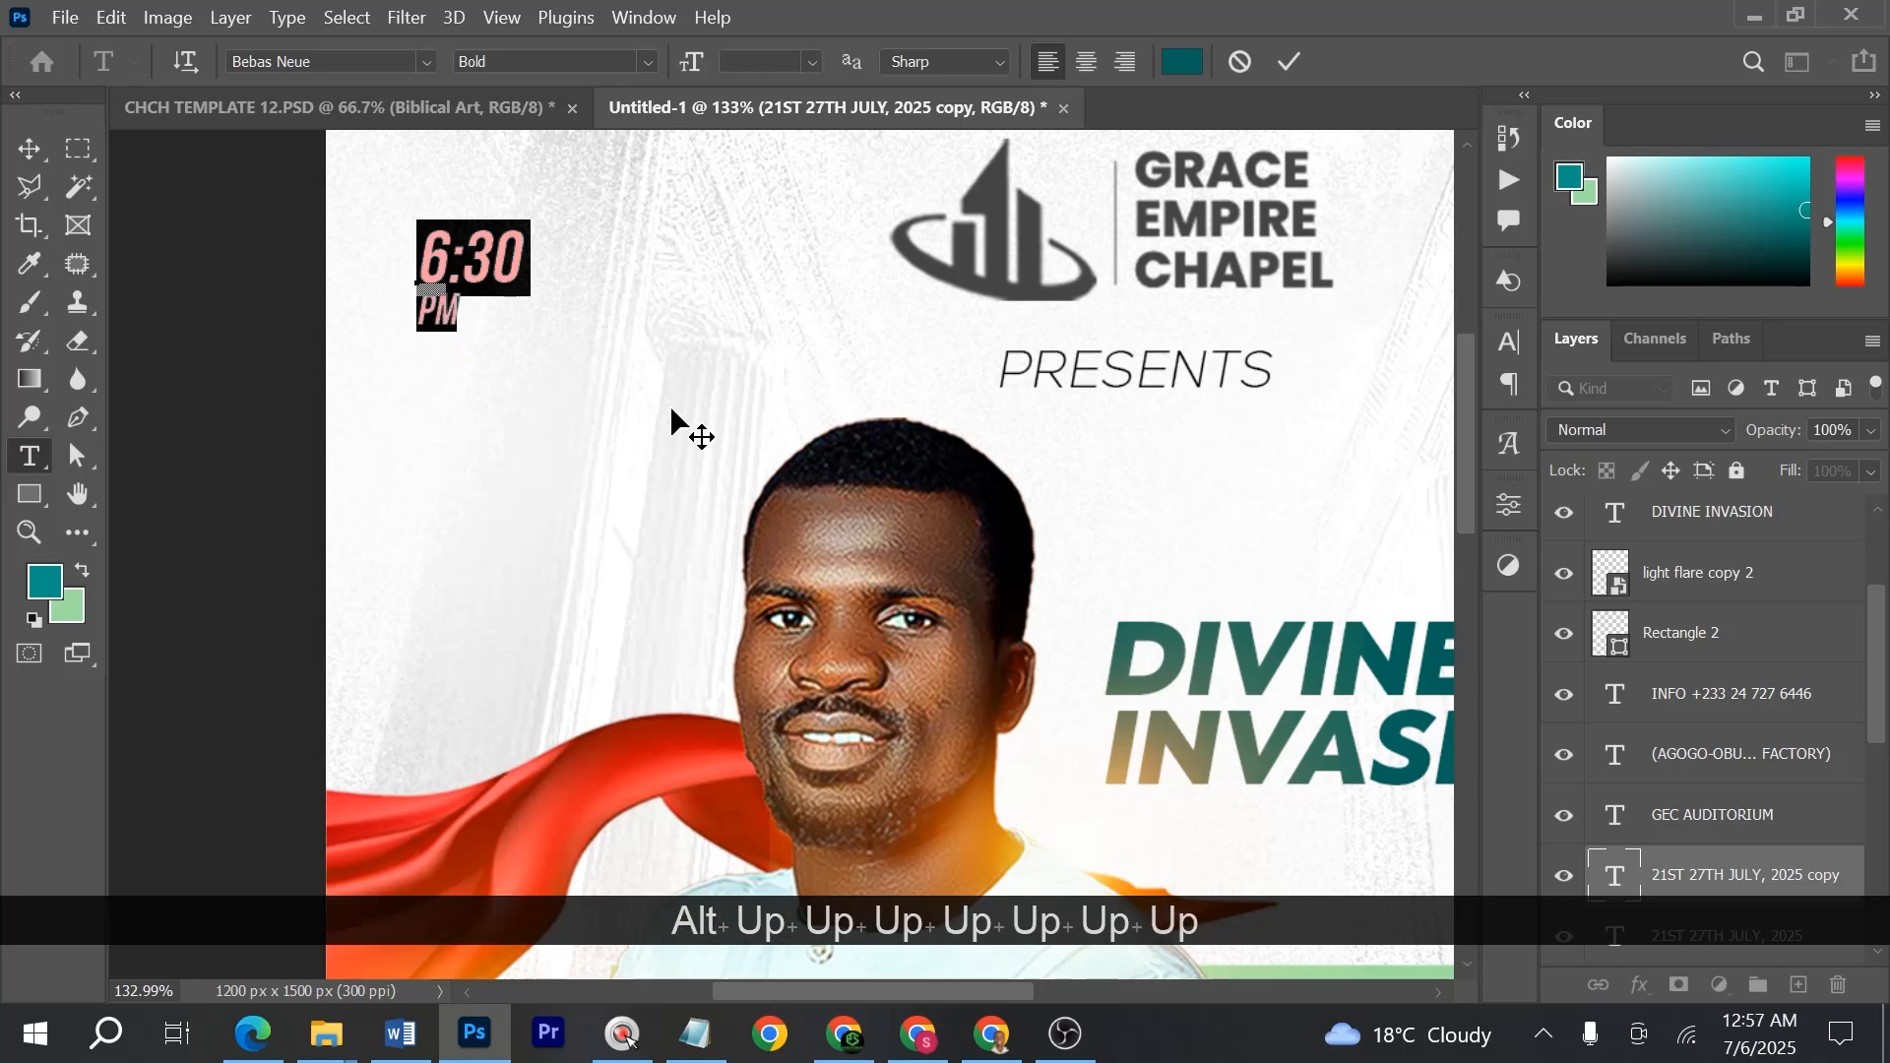
- Draw a circle about 148 px across around the 6:30 PM text and remove its fill
{"action": "left_click", "coordinate": [29, 493]}
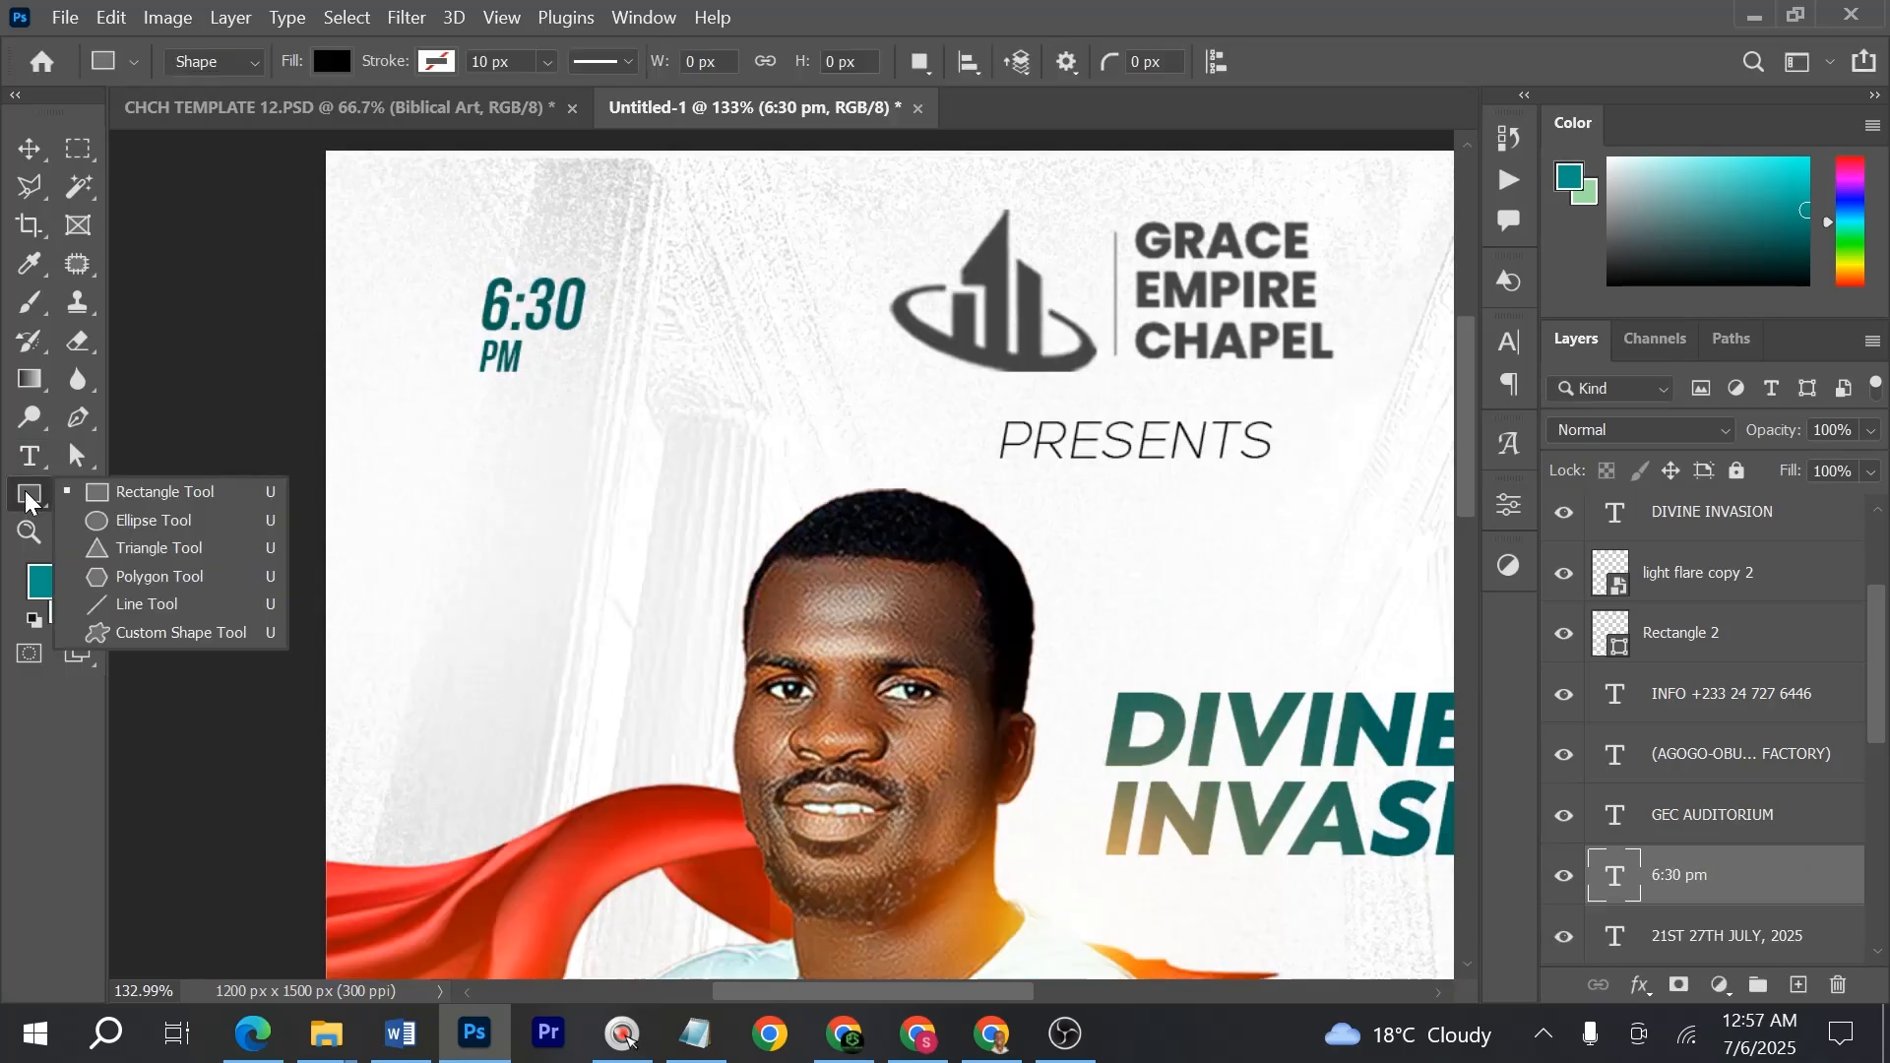
{"action": "left_click", "coordinate": [135, 531]}
{"action": "left_click_drag", "start_coordinate": [429, 227], "coordinate": [626, 428]}
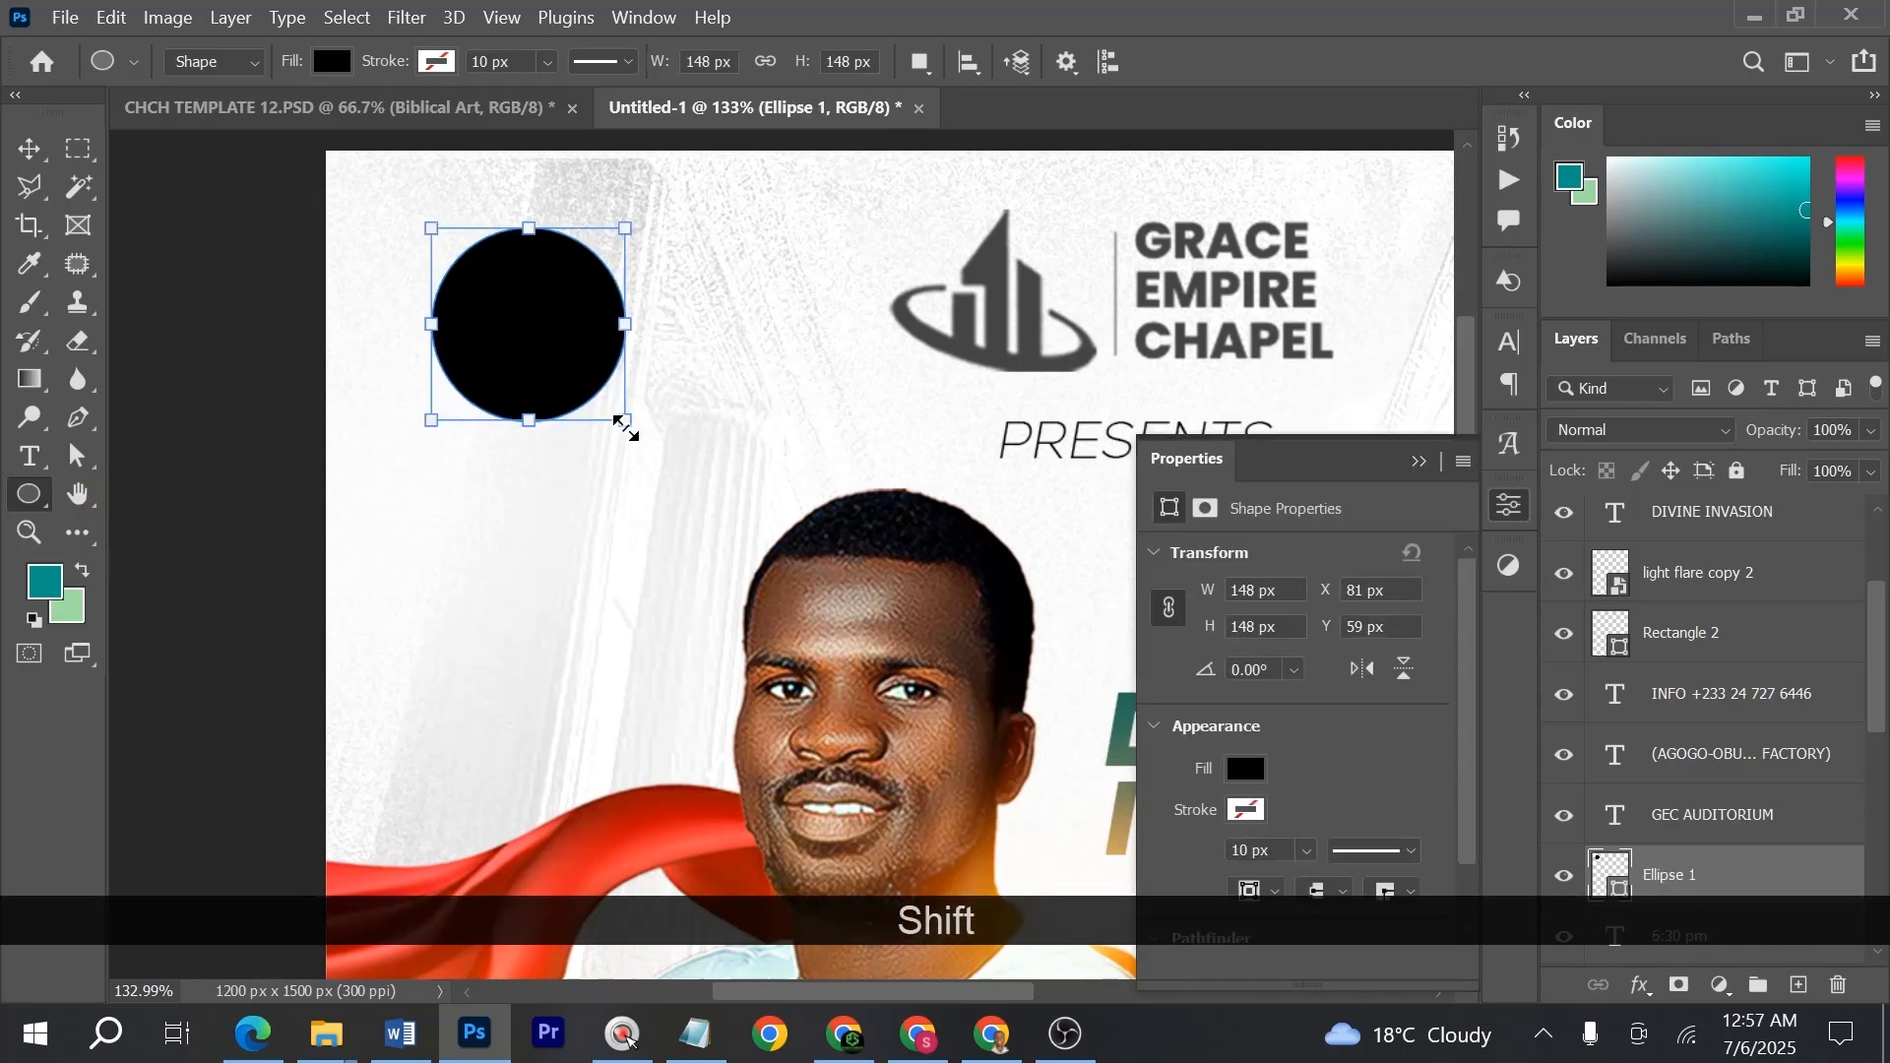
{"action": "left_click", "coordinate": [1246, 769]}
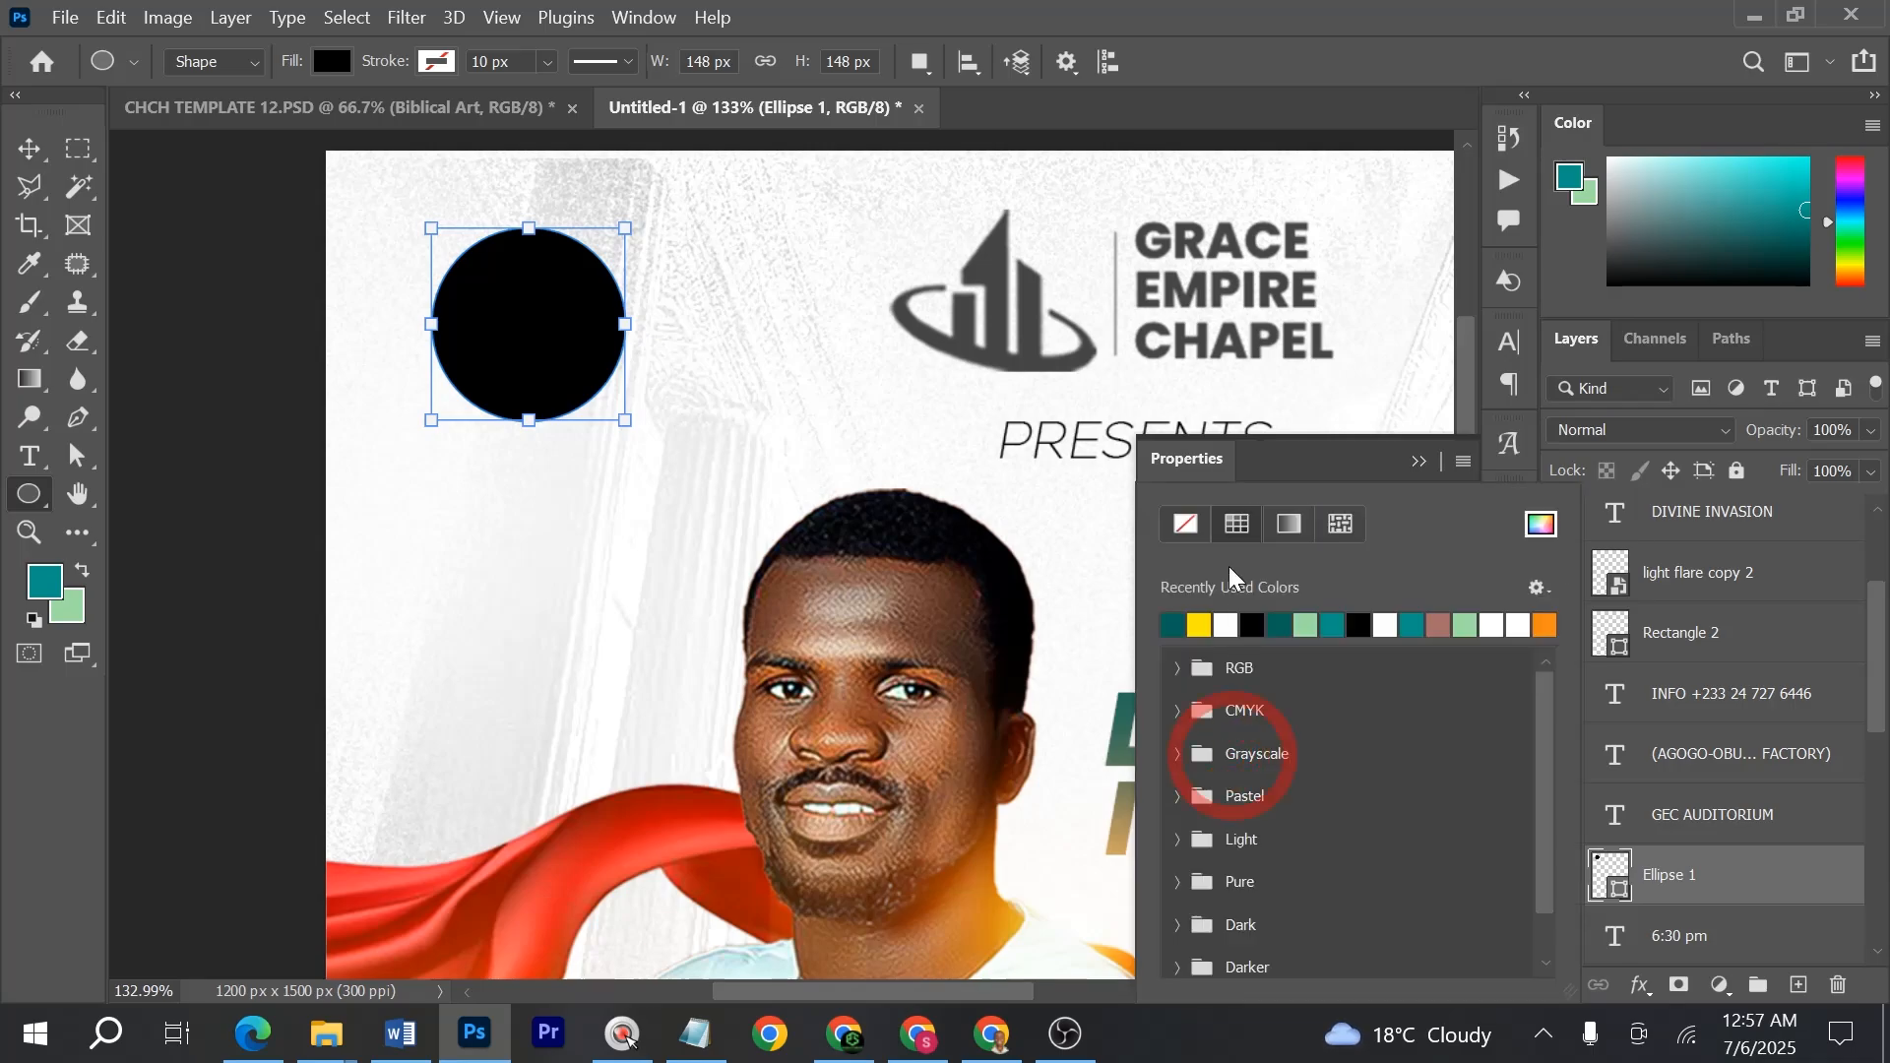
{"action": "left_click", "coordinate": [1187, 523]}
{"action": "left_click", "coordinate": [1292, 467]}
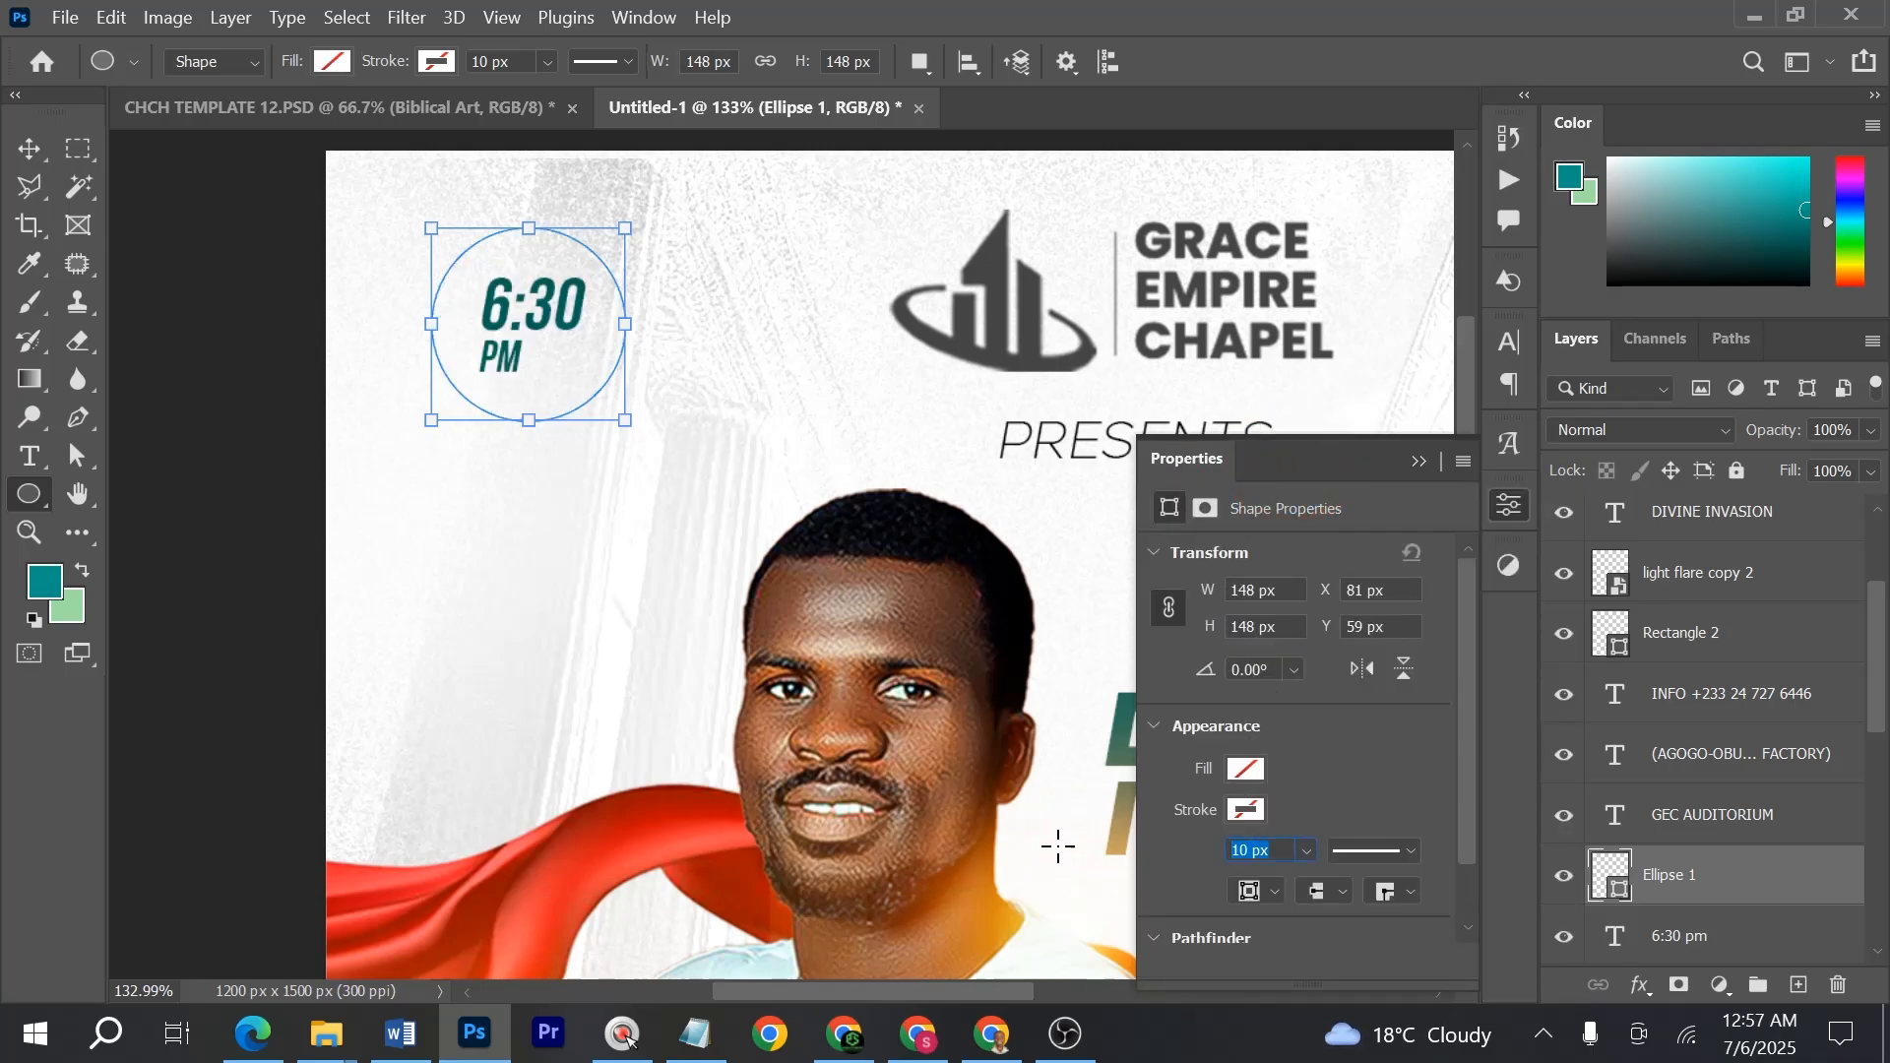
- Give the circle around the time a black outline with a 2 px stroke width
{"action": "type", "text": "3"}
{"action": "key", "text": "Return"}
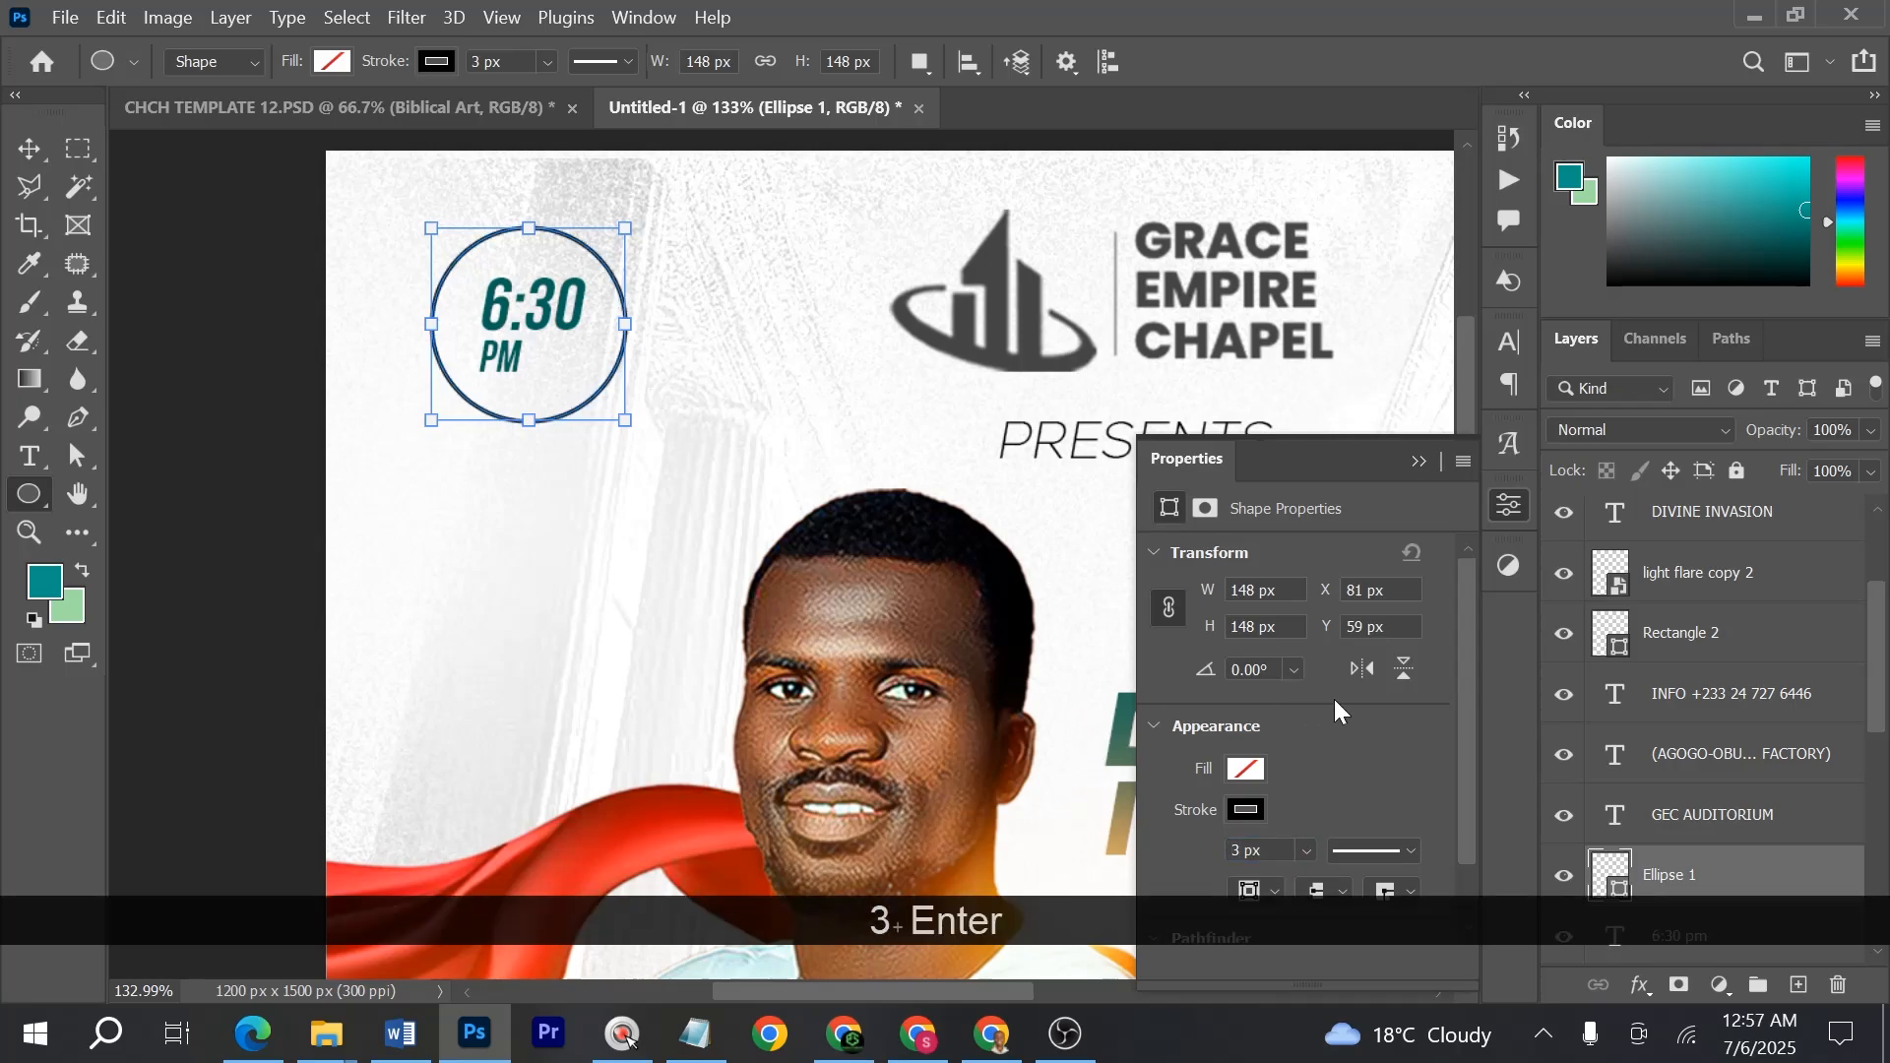
{"action": "left_click", "coordinate": [1244, 809]}
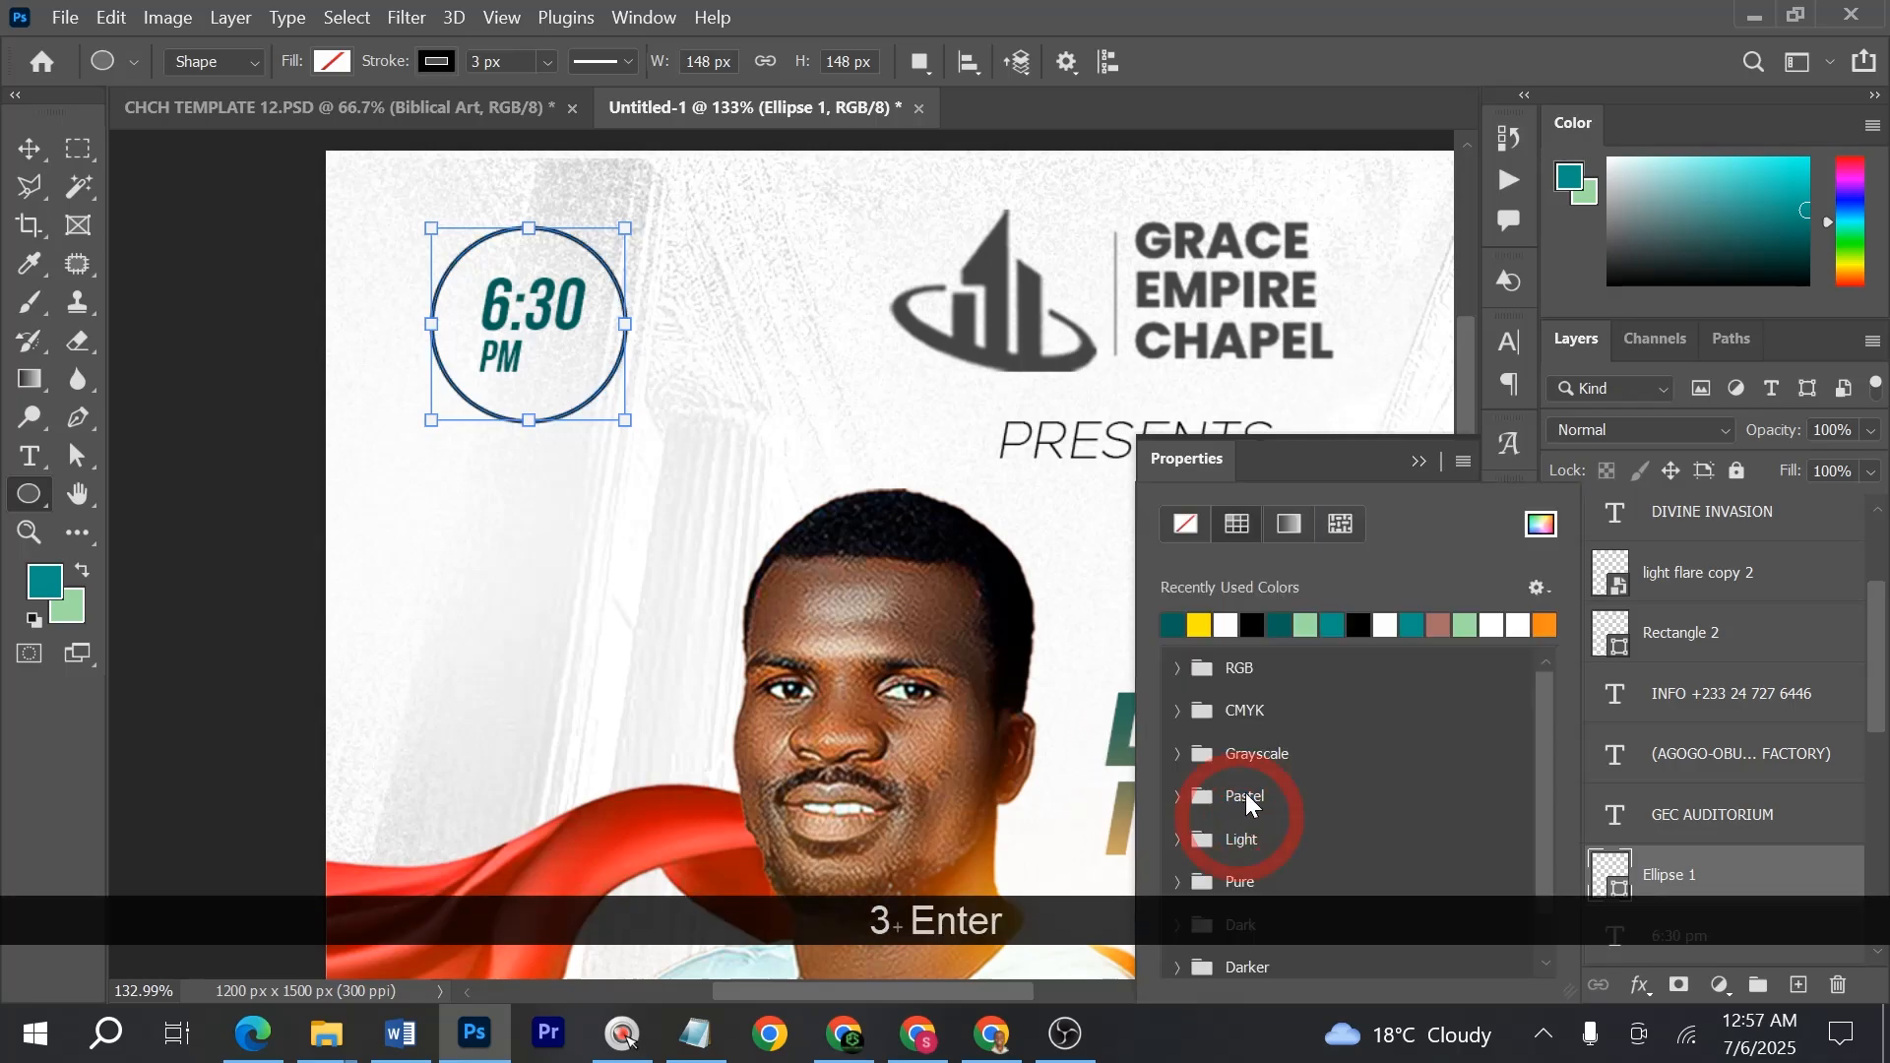
{"action": "left_click", "coordinate": [1363, 459]}
{"action": "left_click", "coordinate": [1277, 852]}
{"action": "type", "text": "2"}
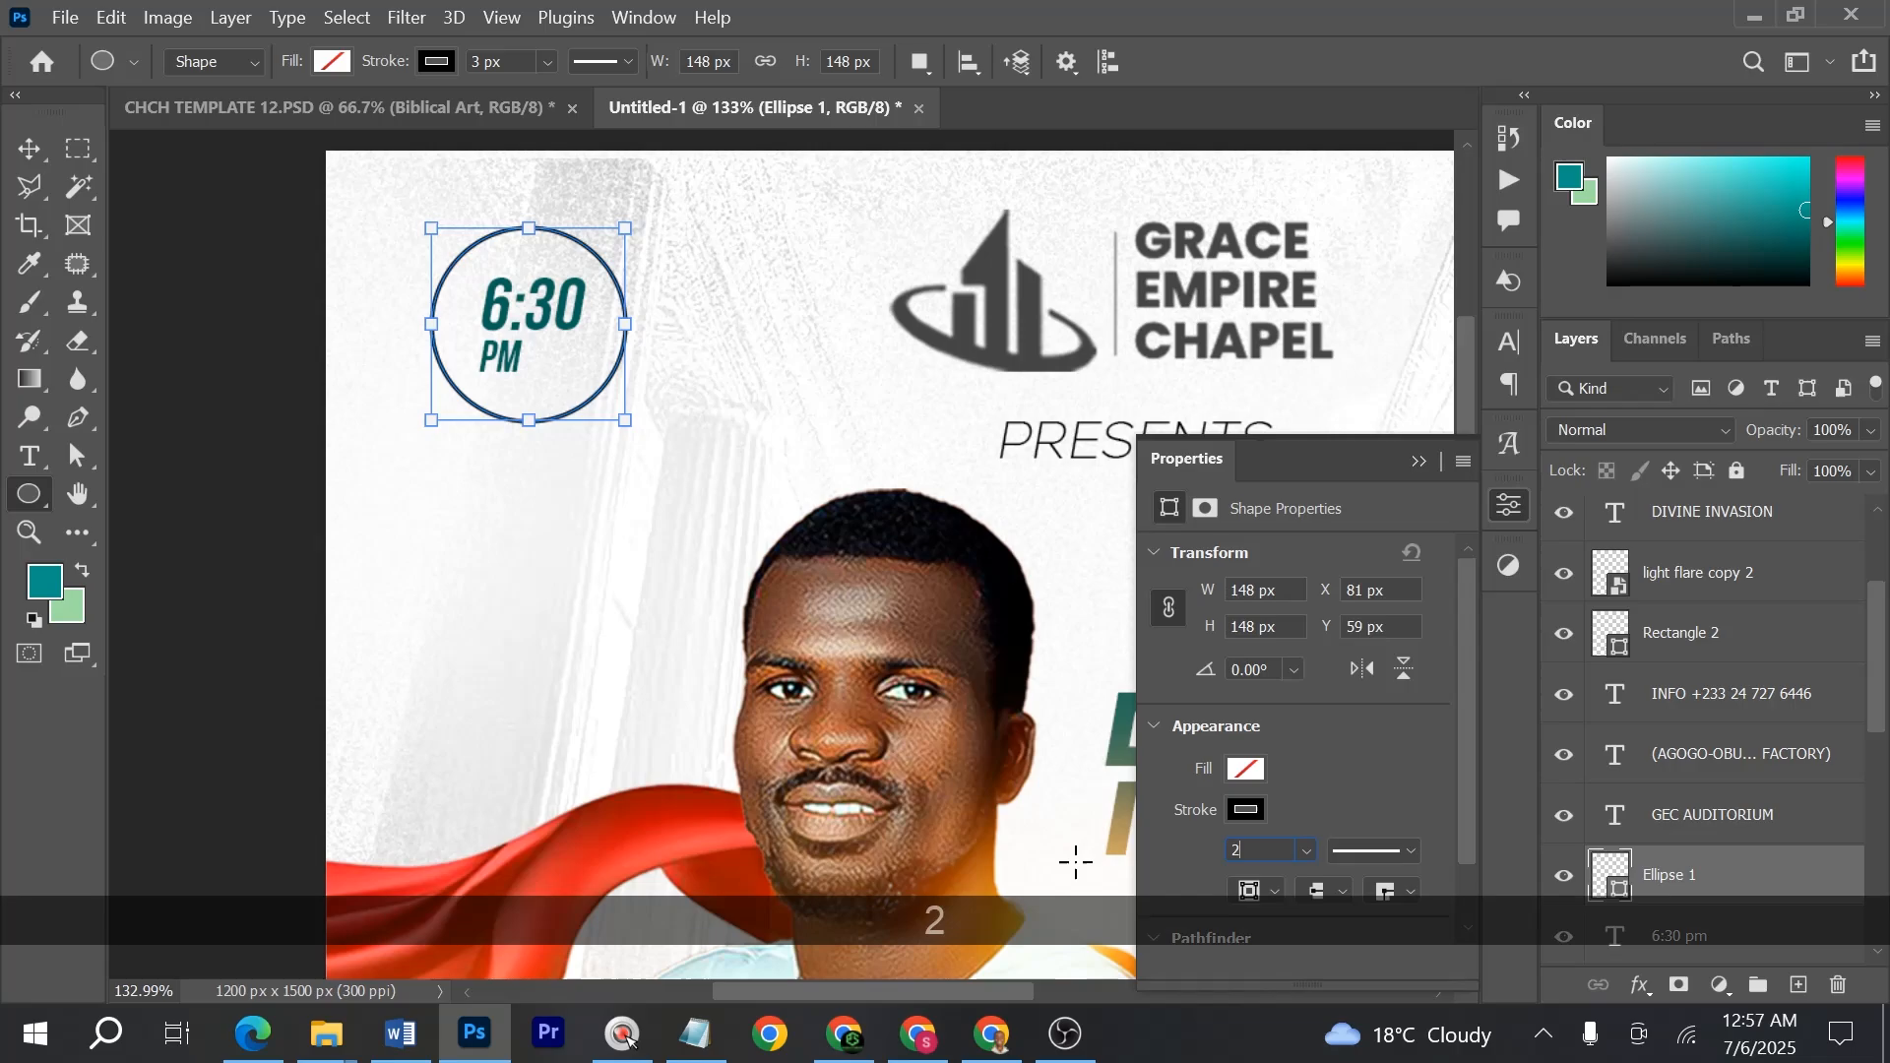
{"action": "key", "text": "Return"}
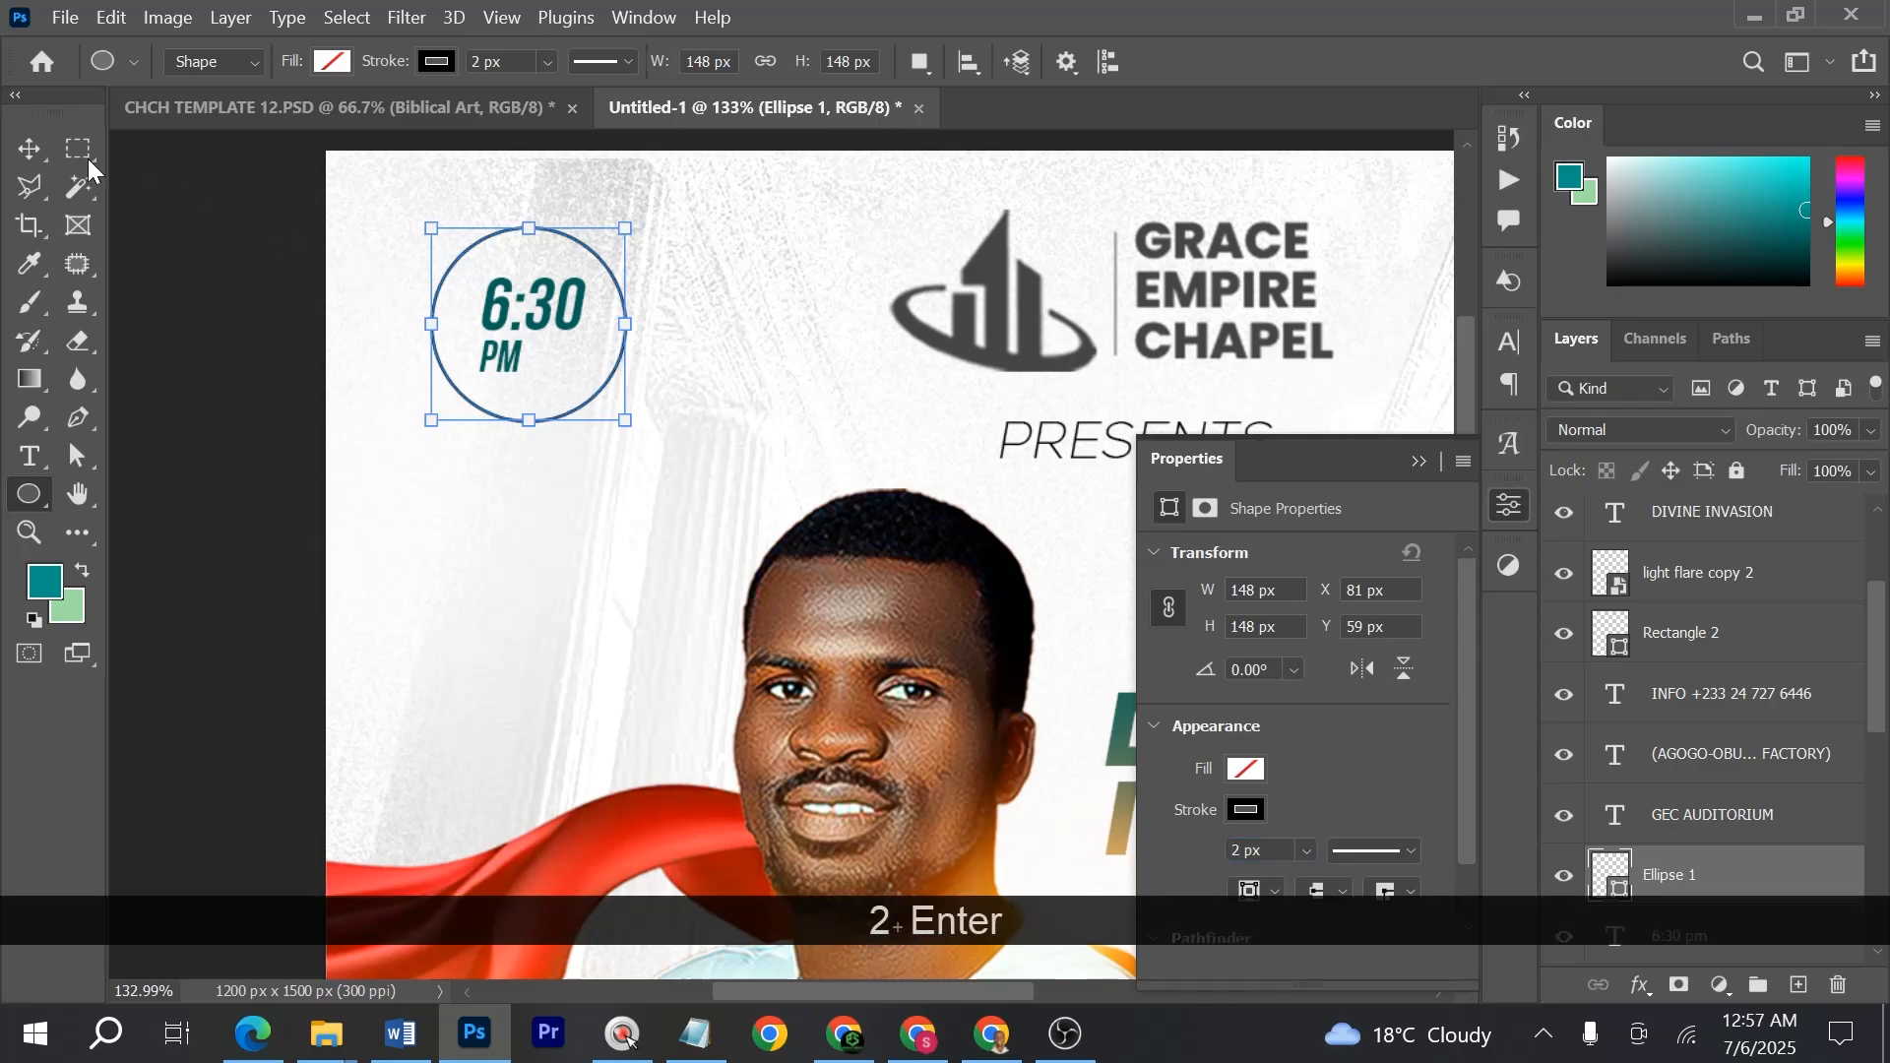
- Duplicate the circle around the time and shift the copy about 8 px left, forming two overlapping rings
{"action": "left_click", "coordinate": [29, 148]}
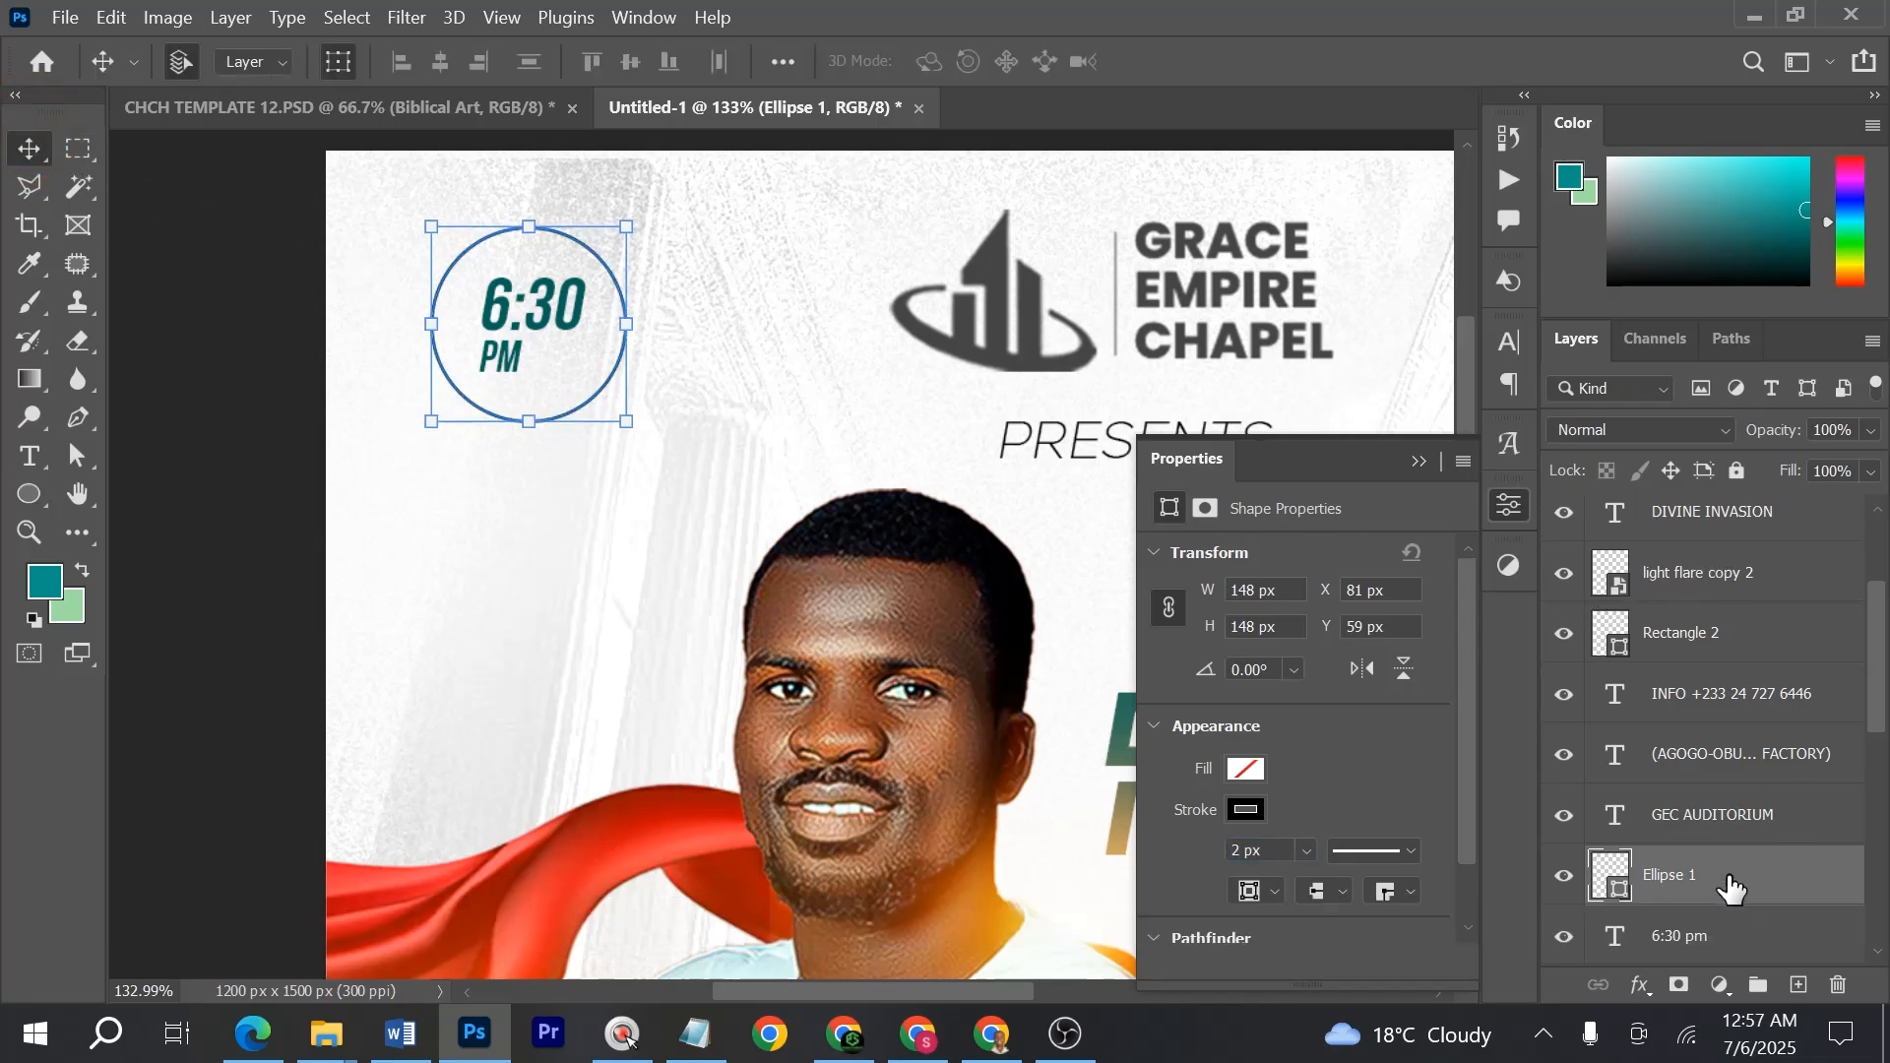
{"action": "left_click_drag", "start_coordinate": [1730, 877], "coordinate": [1798, 985]}
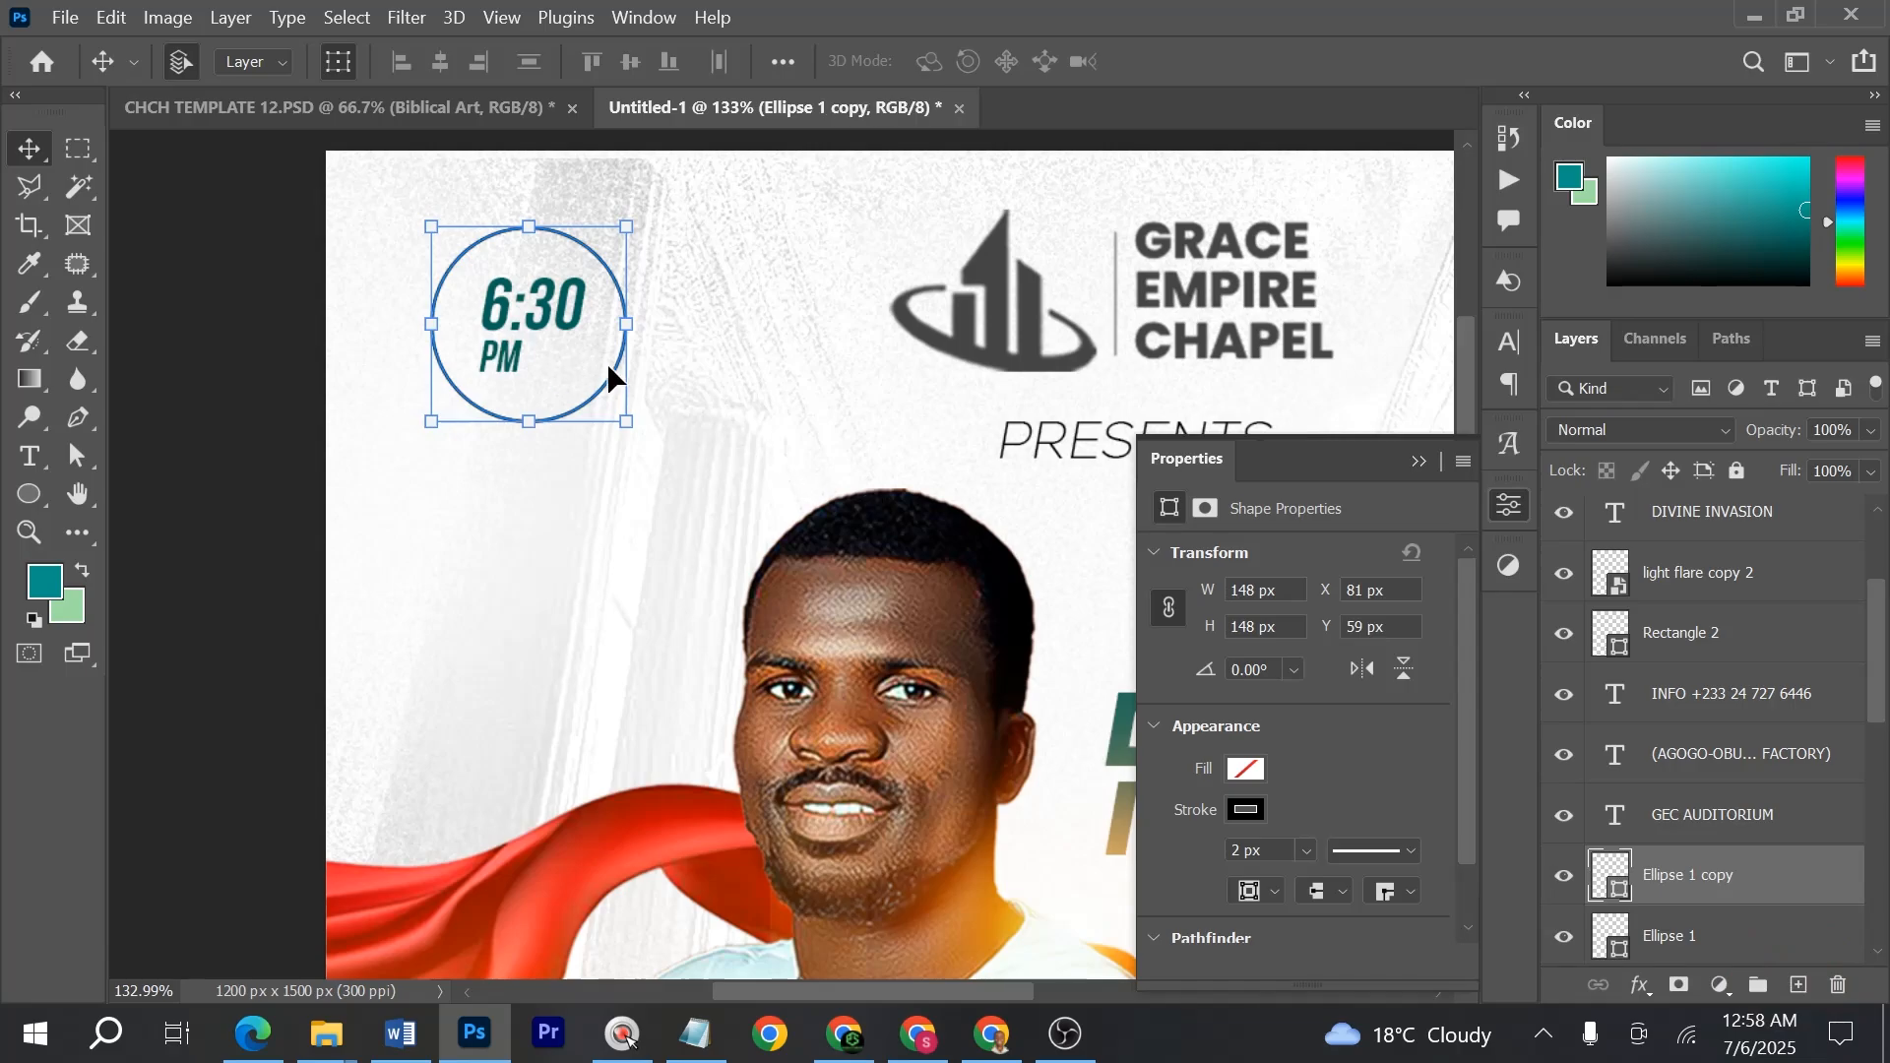
{"action": "key", "text": "Left"}
{"action": "key", "text": "Left"}
{"action": "key", "text": "Left"}
{"action": "key", "text": "Left"}
{"action": "key", "text": "Left"}
{"action": "key", "text": "Left"}
{"action": "key", "text": "Left"}
{"action": "key", "text": "Left"}
{"action": "key", "text": "Left"}
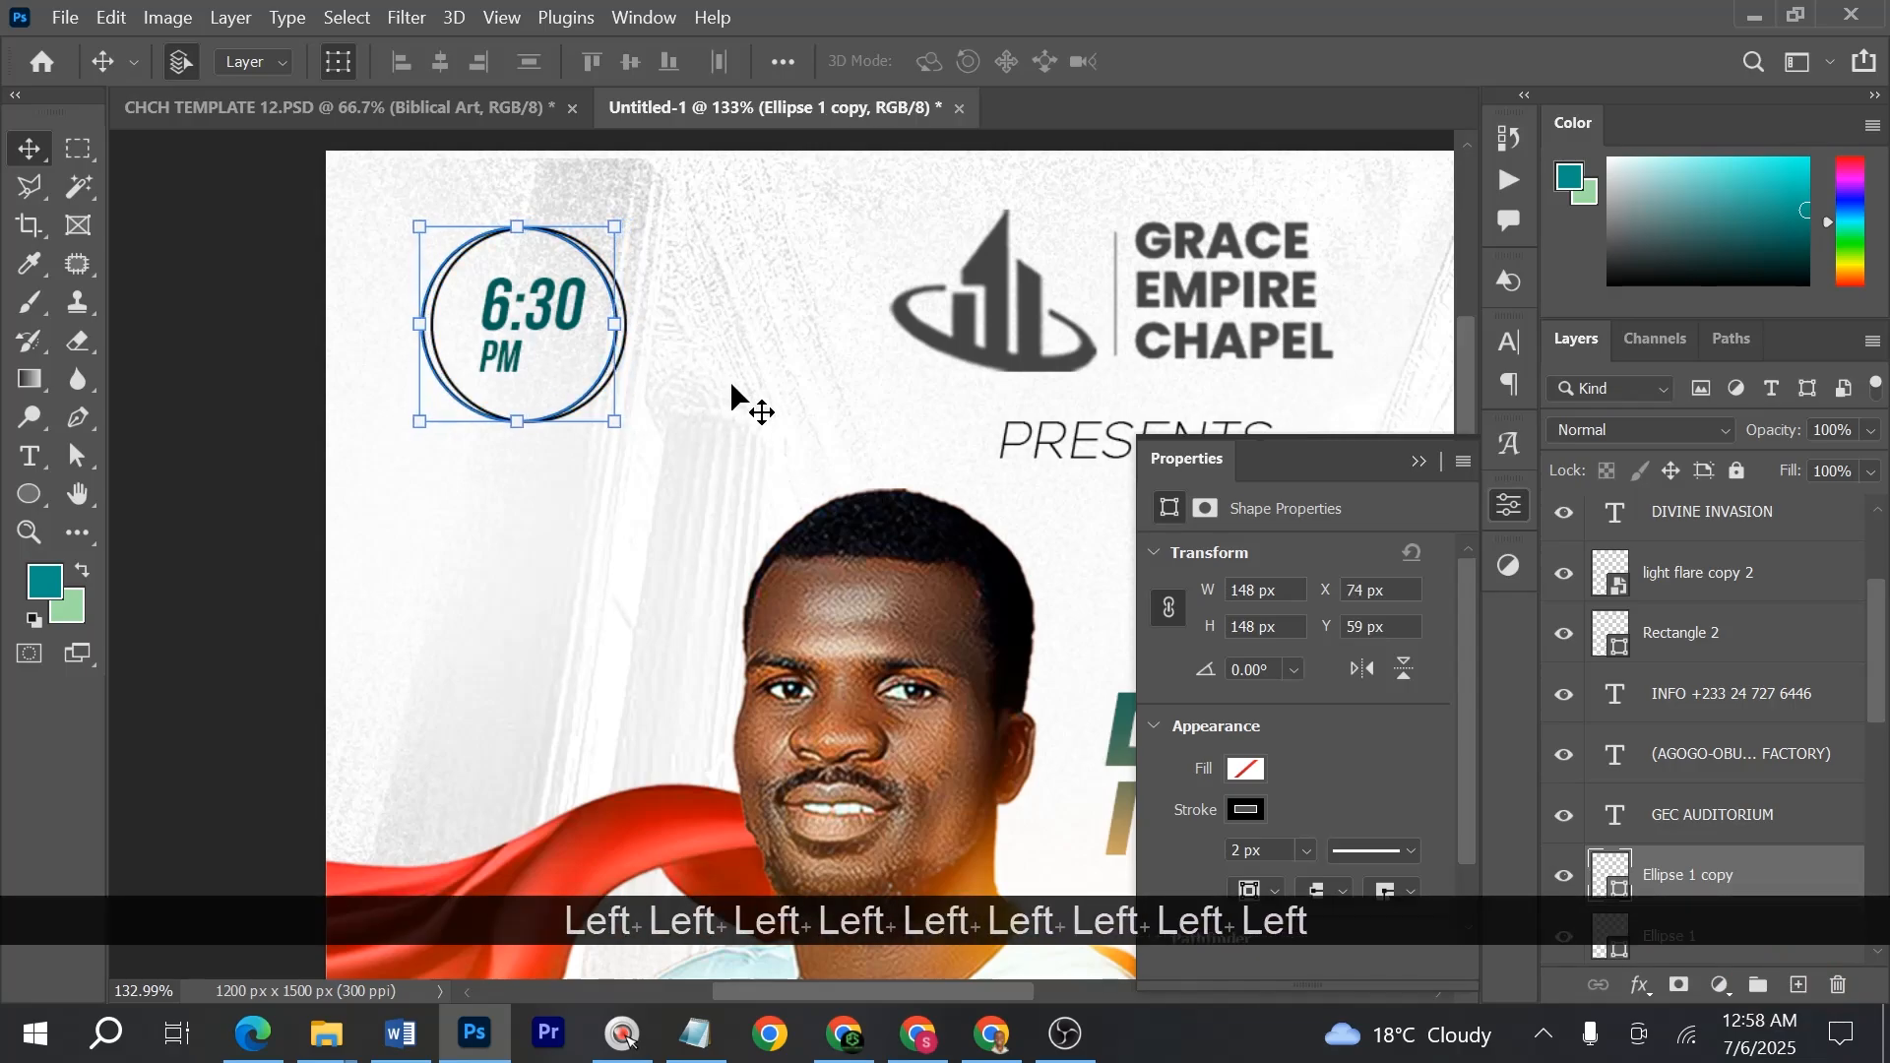
{"action": "left_click", "coordinate": [274, 529]}
- Recolour the original circle's outline dark teal to match the time text
{"action": "key", "text": "ctrl"}
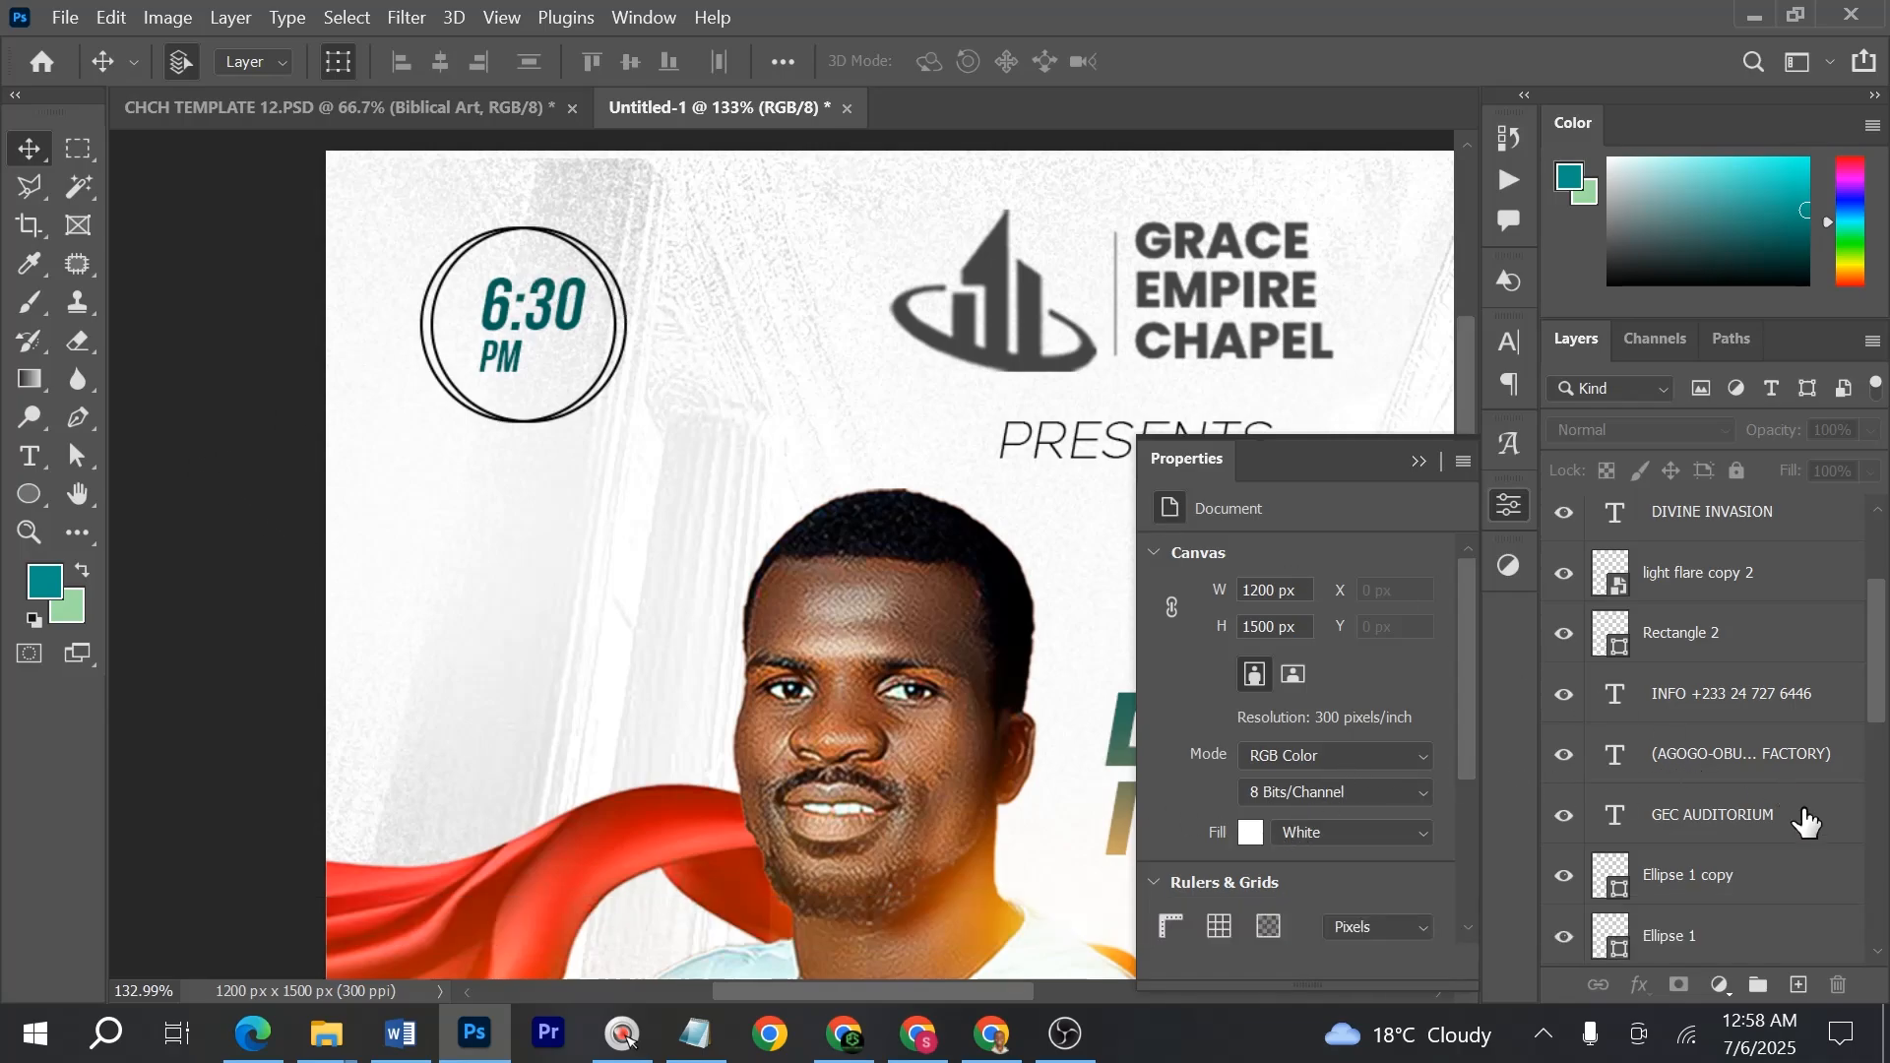
{"action": "scroll", "coordinate": [1811, 822], "scroll_direction": "down", "scroll_amount": 1}
{"action": "key", "text": "shift"}
{"action": "left_click", "coordinate": [1688, 883]}
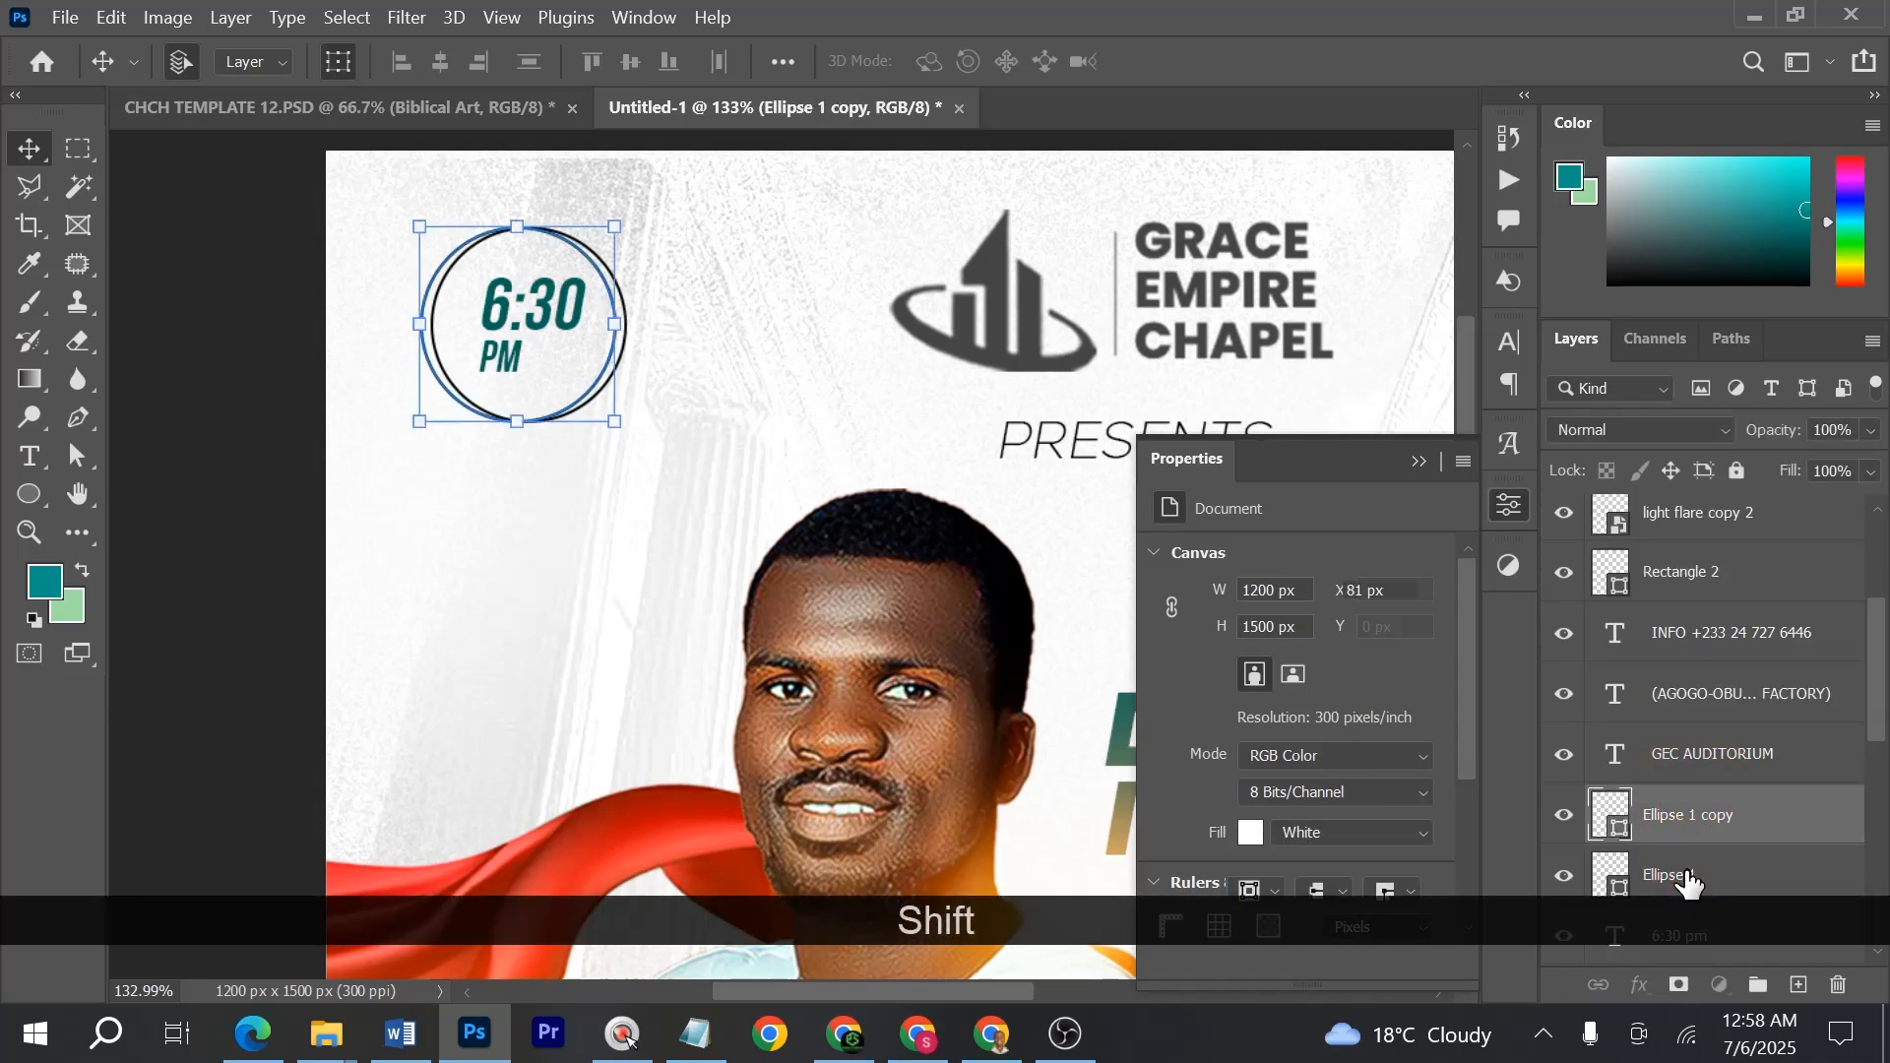
{"action": "key", "text": "u"}
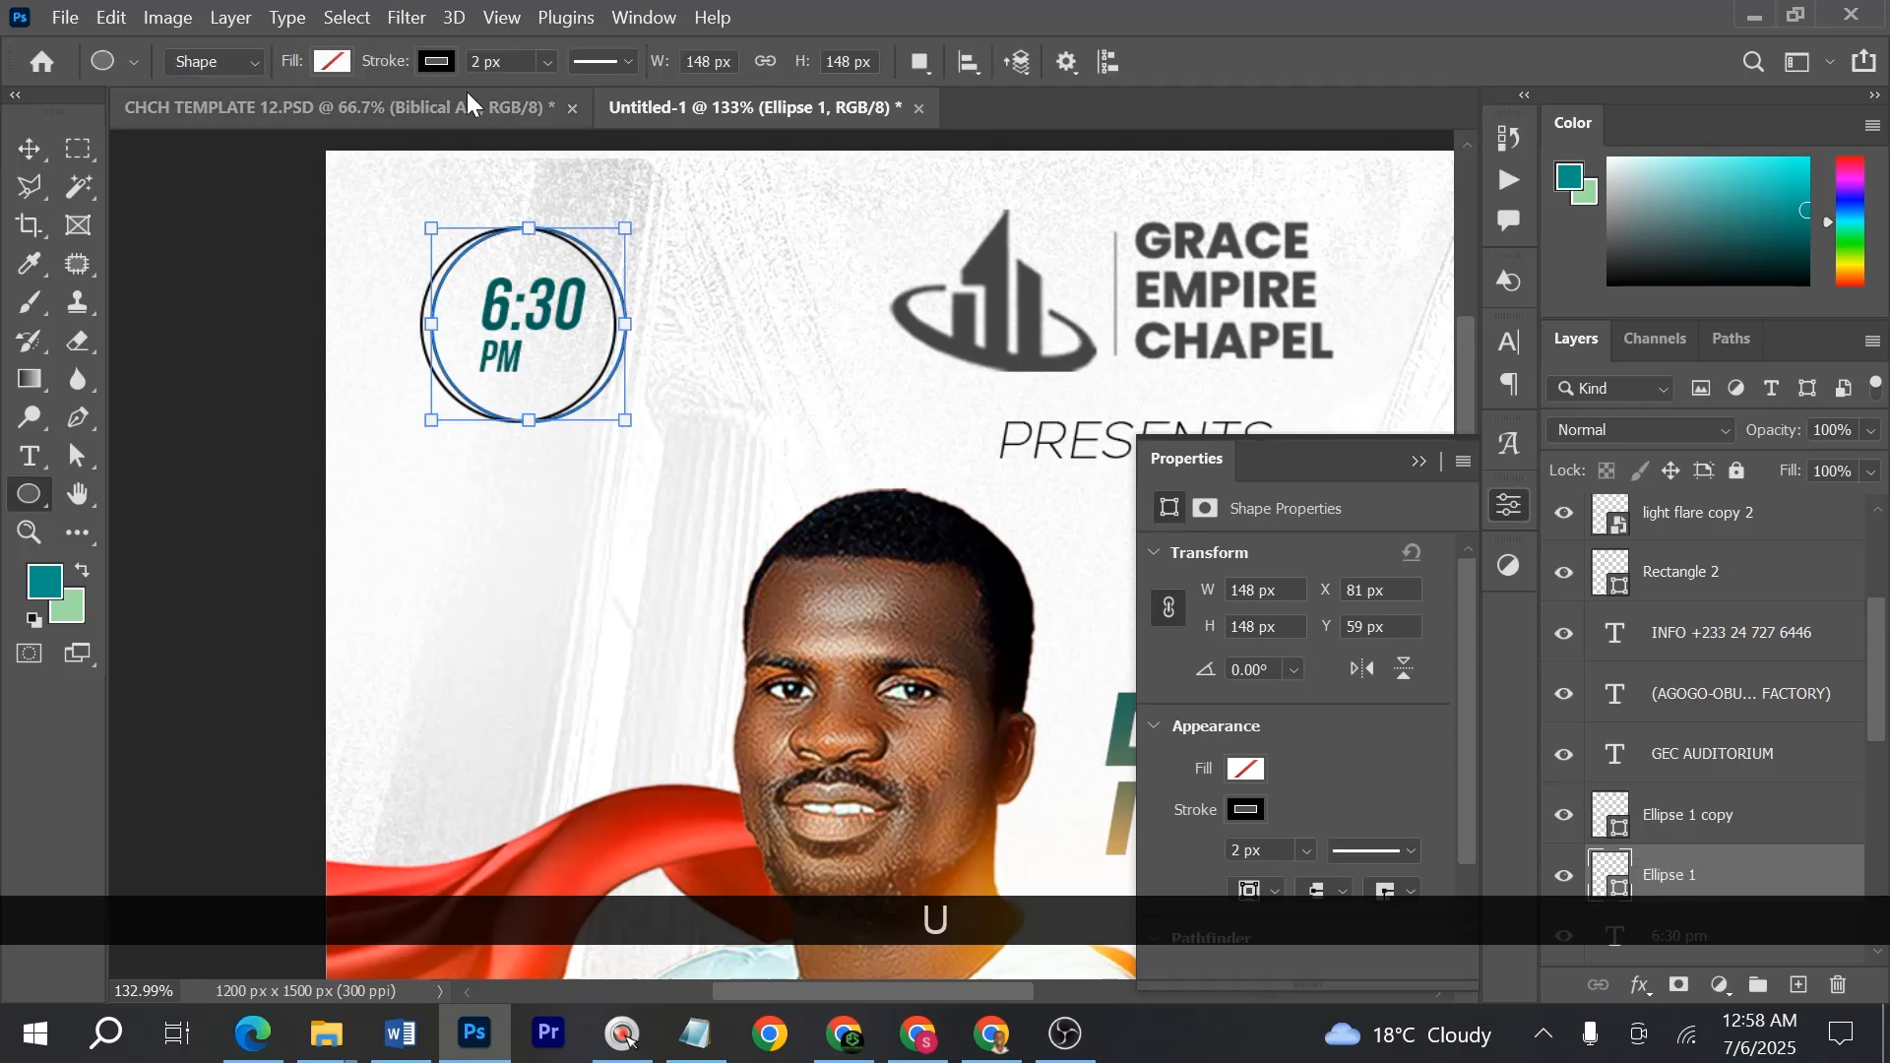
{"action": "left_click", "coordinate": [433, 62]}
{"action": "key", "text": "ctrl+0"}
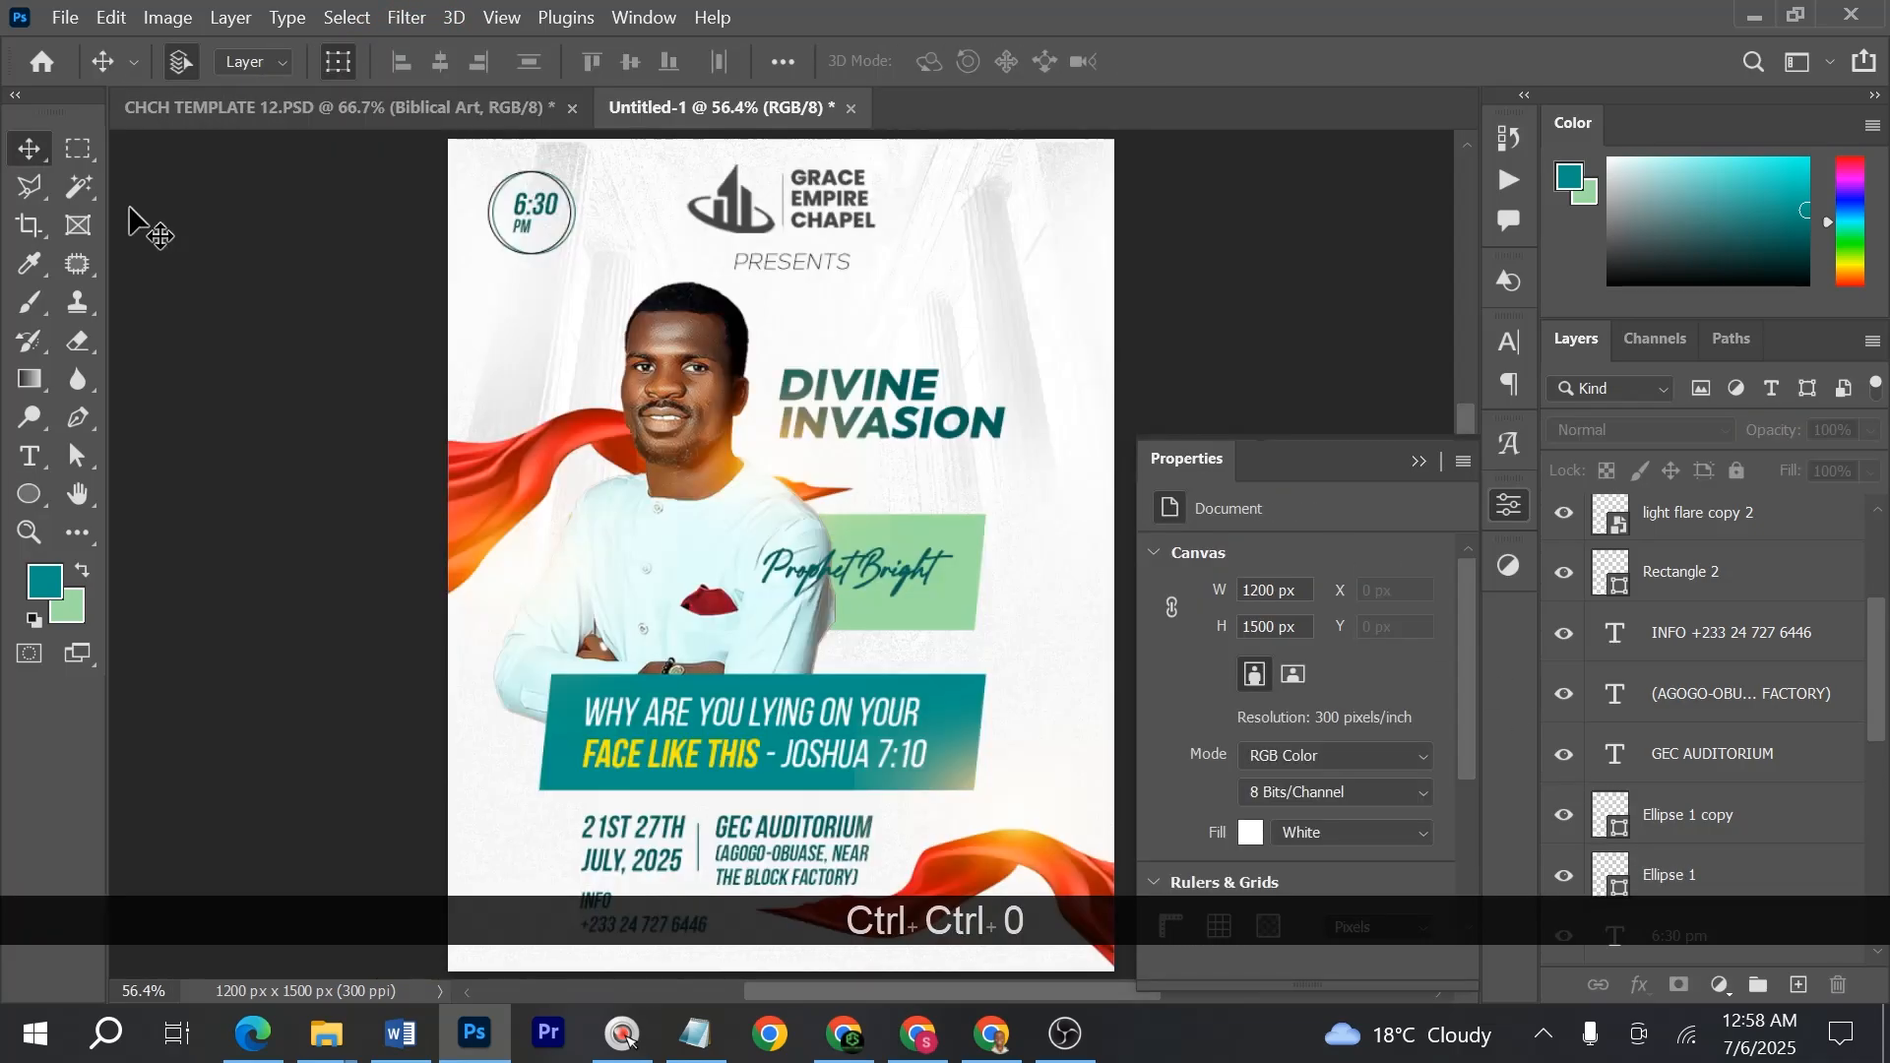
- Recolour the duplicated circle's outline with the same dark teal and collapse the shape properties
{"action": "left_click", "coordinate": [1685, 838]}
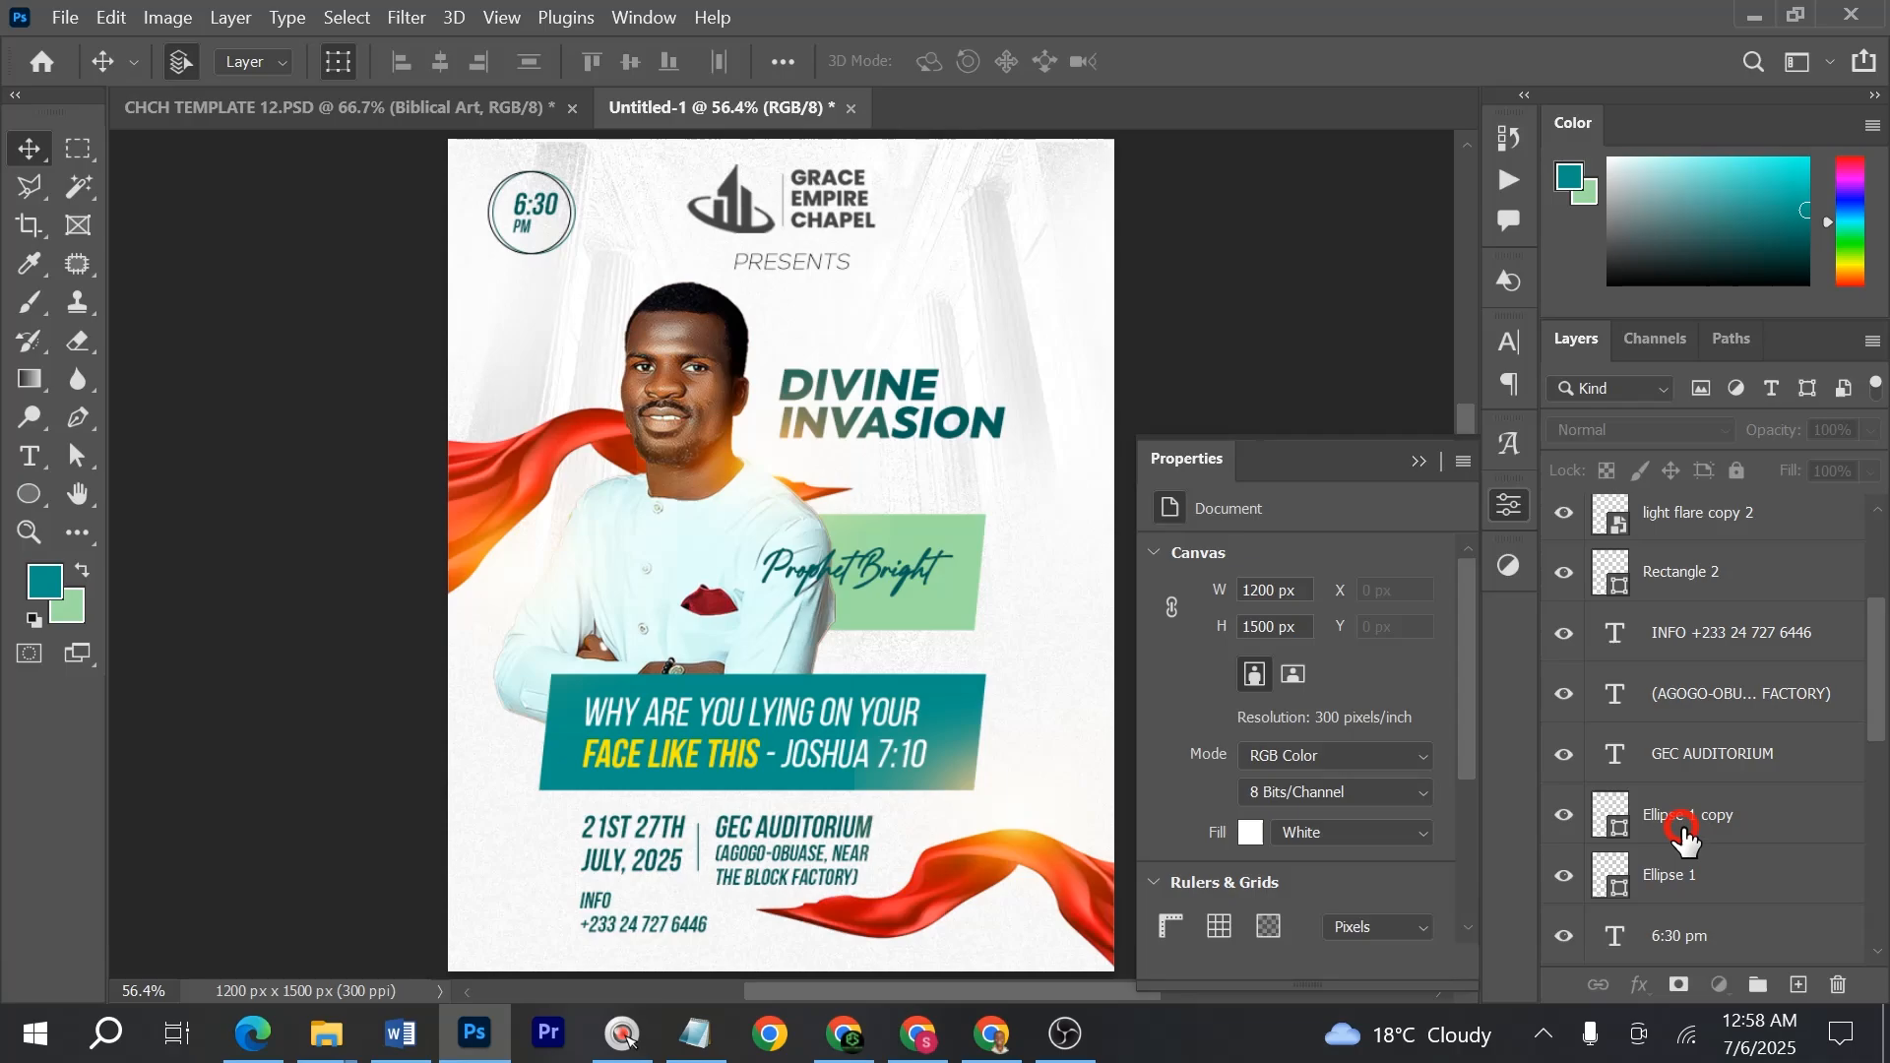
{"action": "left_click", "coordinate": [1710, 878]}
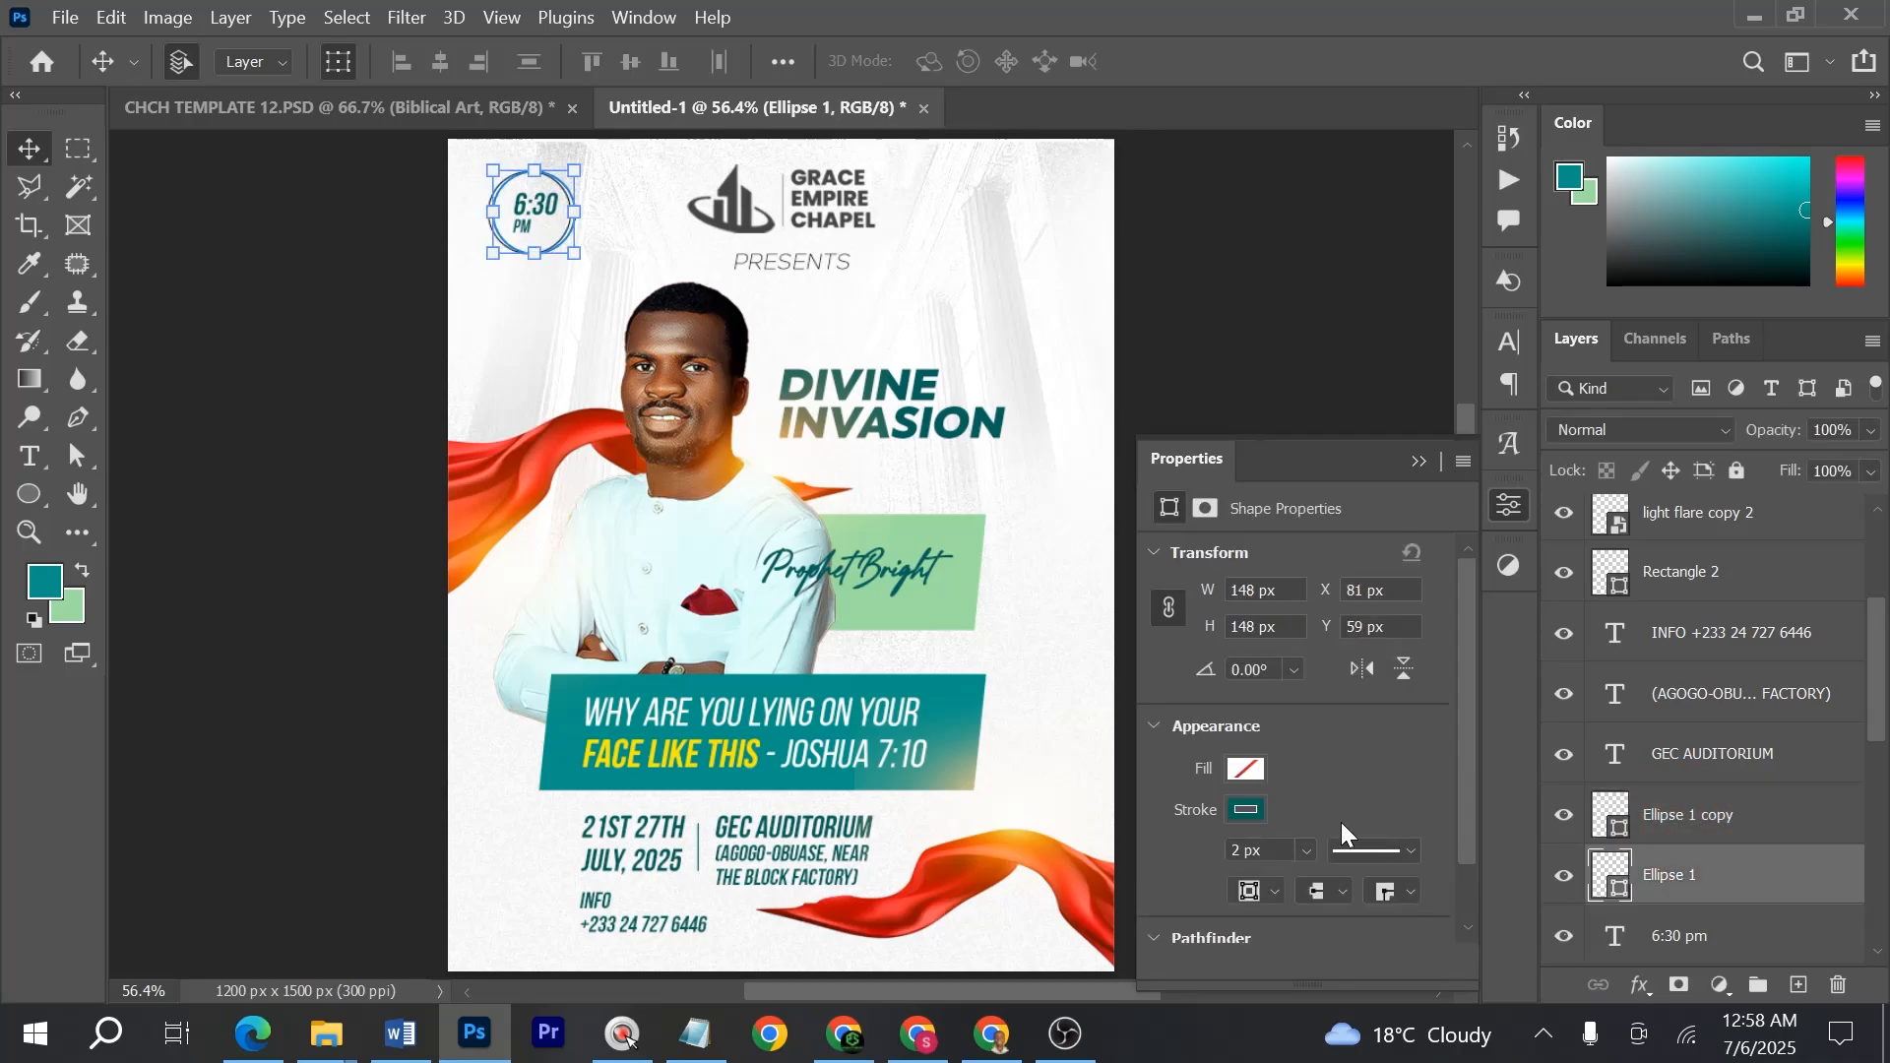
{"action": "left_click", "coordinate": [1683, 815]}
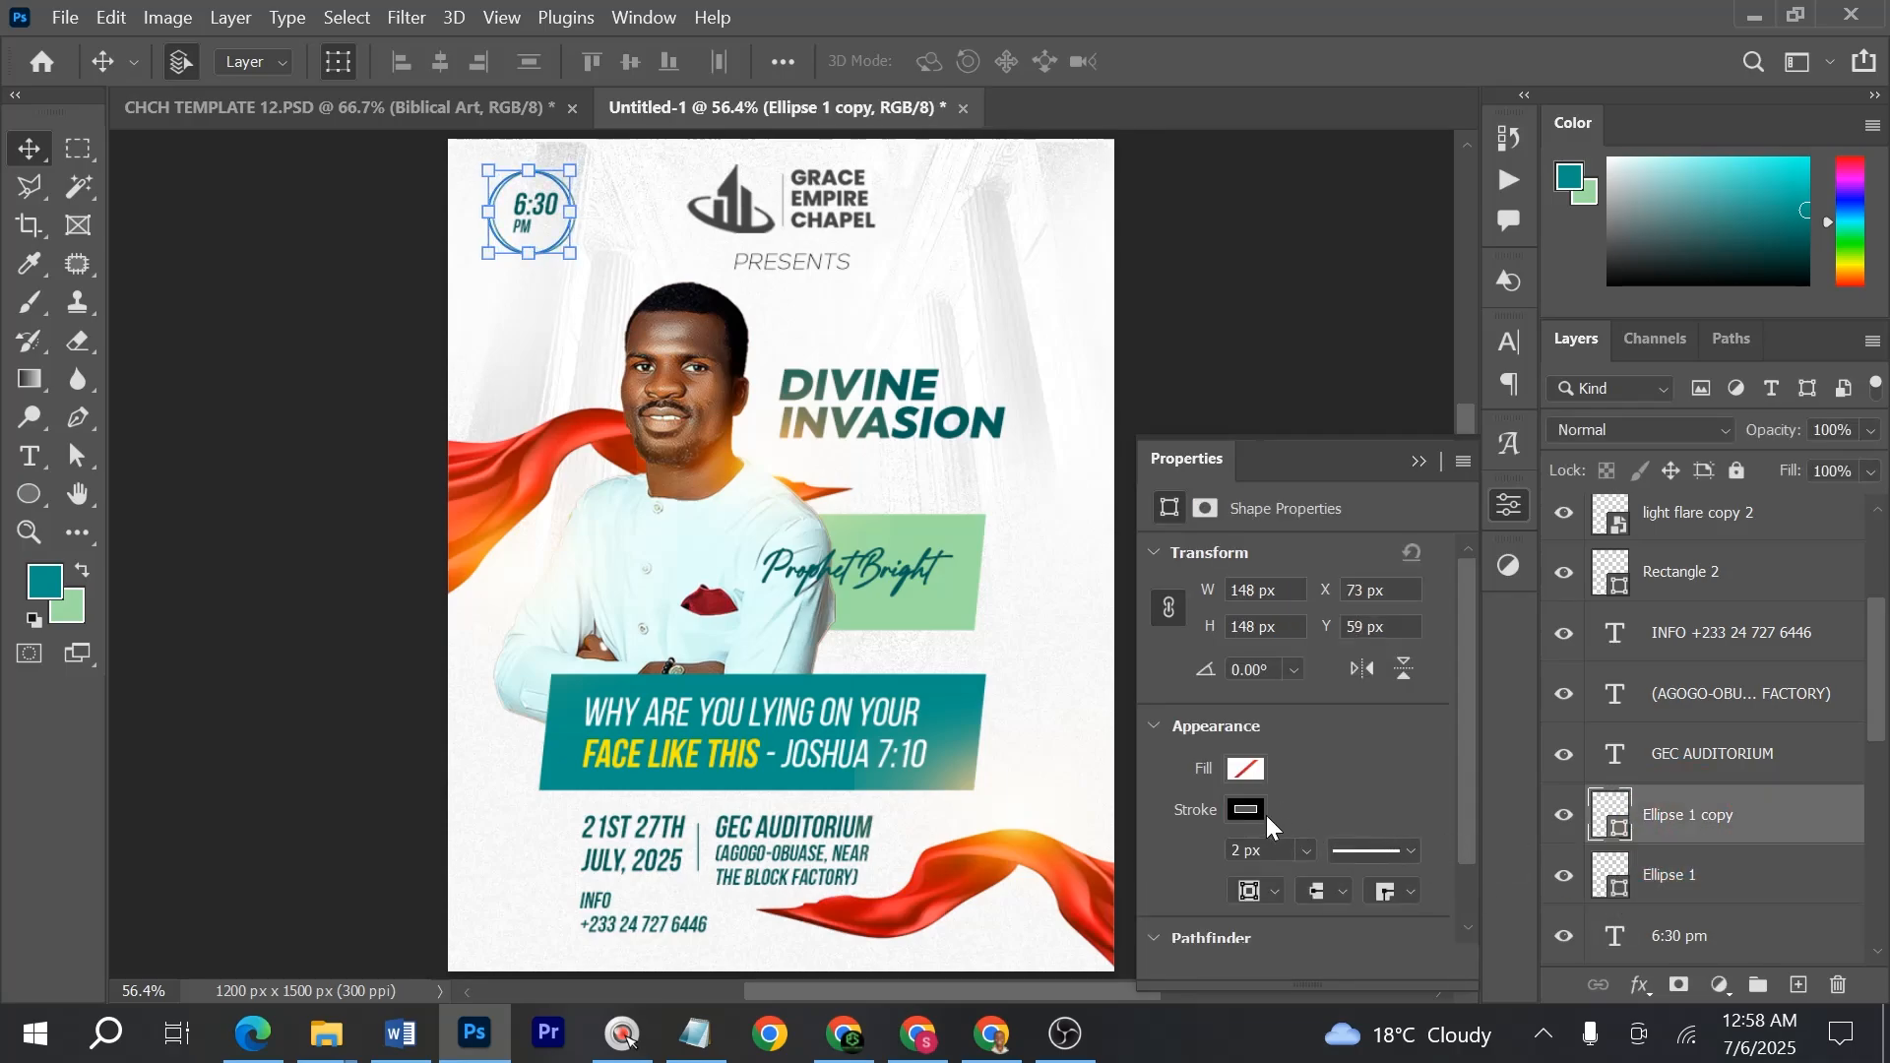
{"action": "left_click", "coordinate": [1246, 809]}
{"action": "left_click", "coordinate": [1173, 626]}
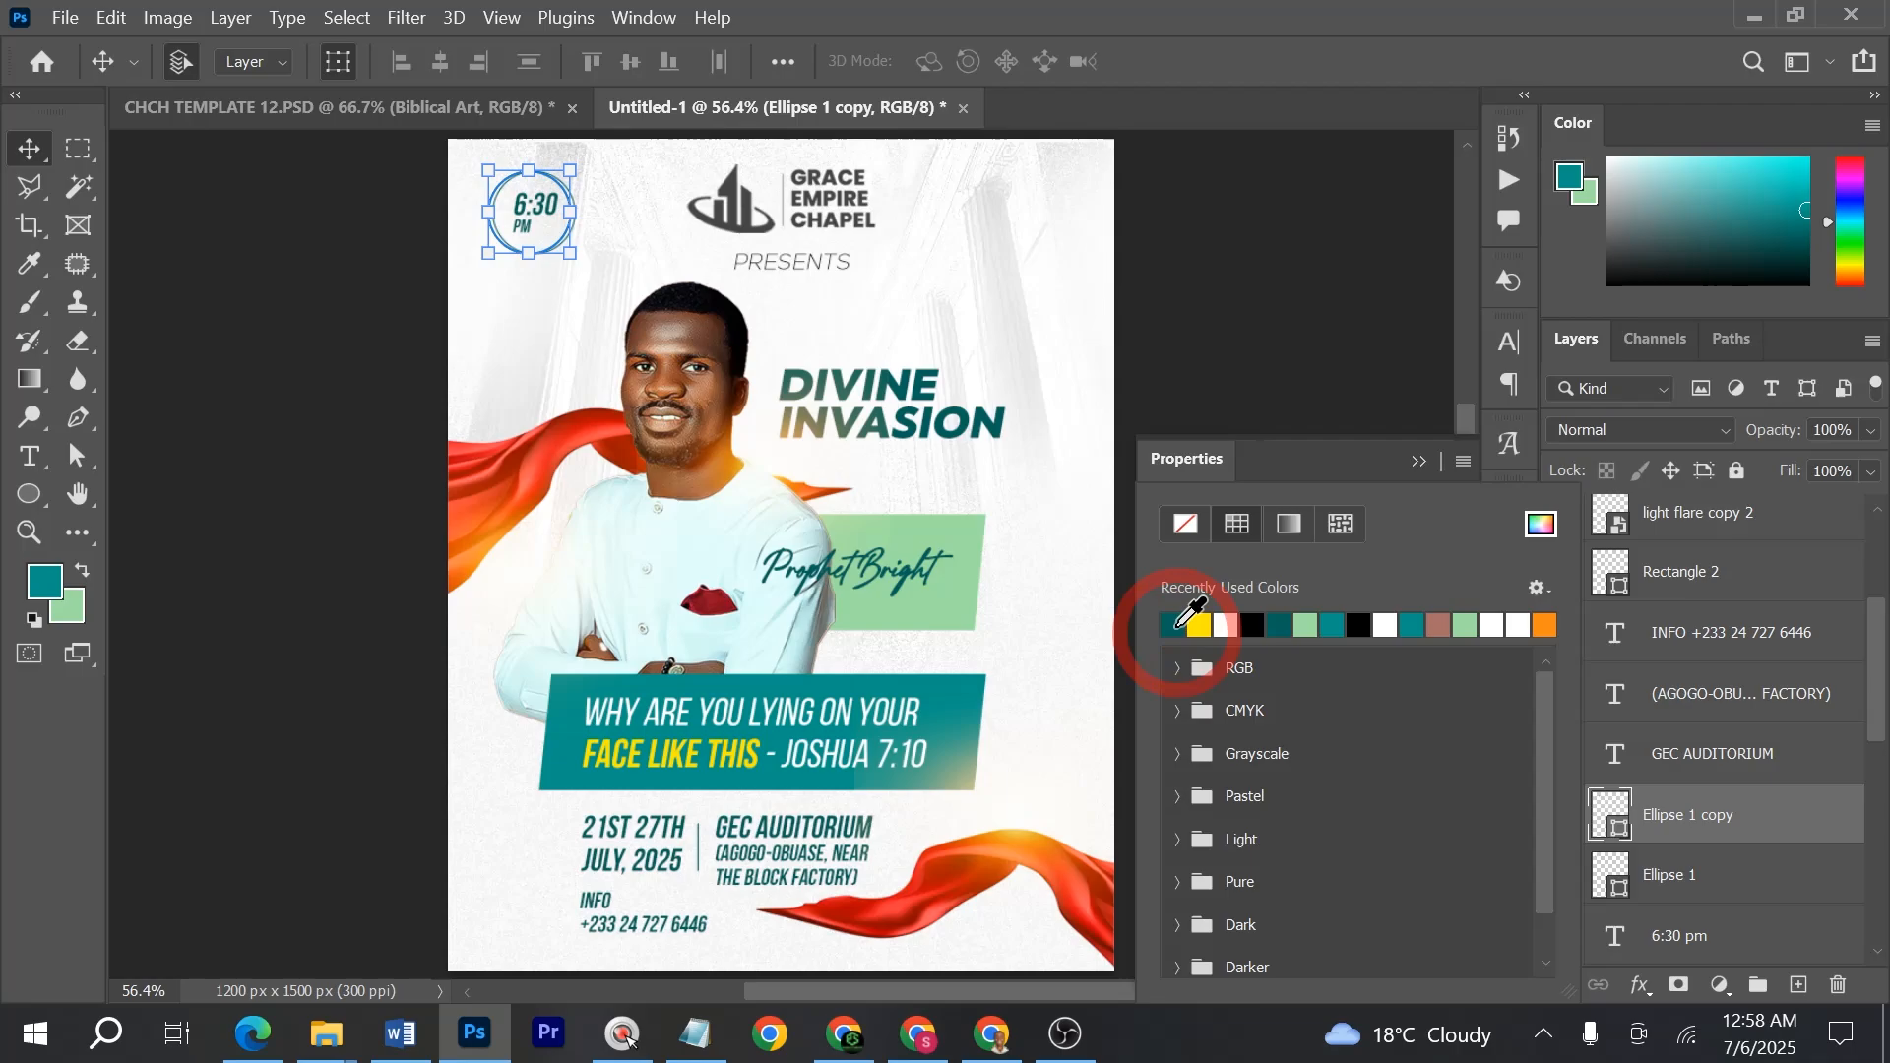
{"action": "left_click", "coordinate": [1417, 457]}
{"action": "left_click", "coordinate": [1370, 471]}
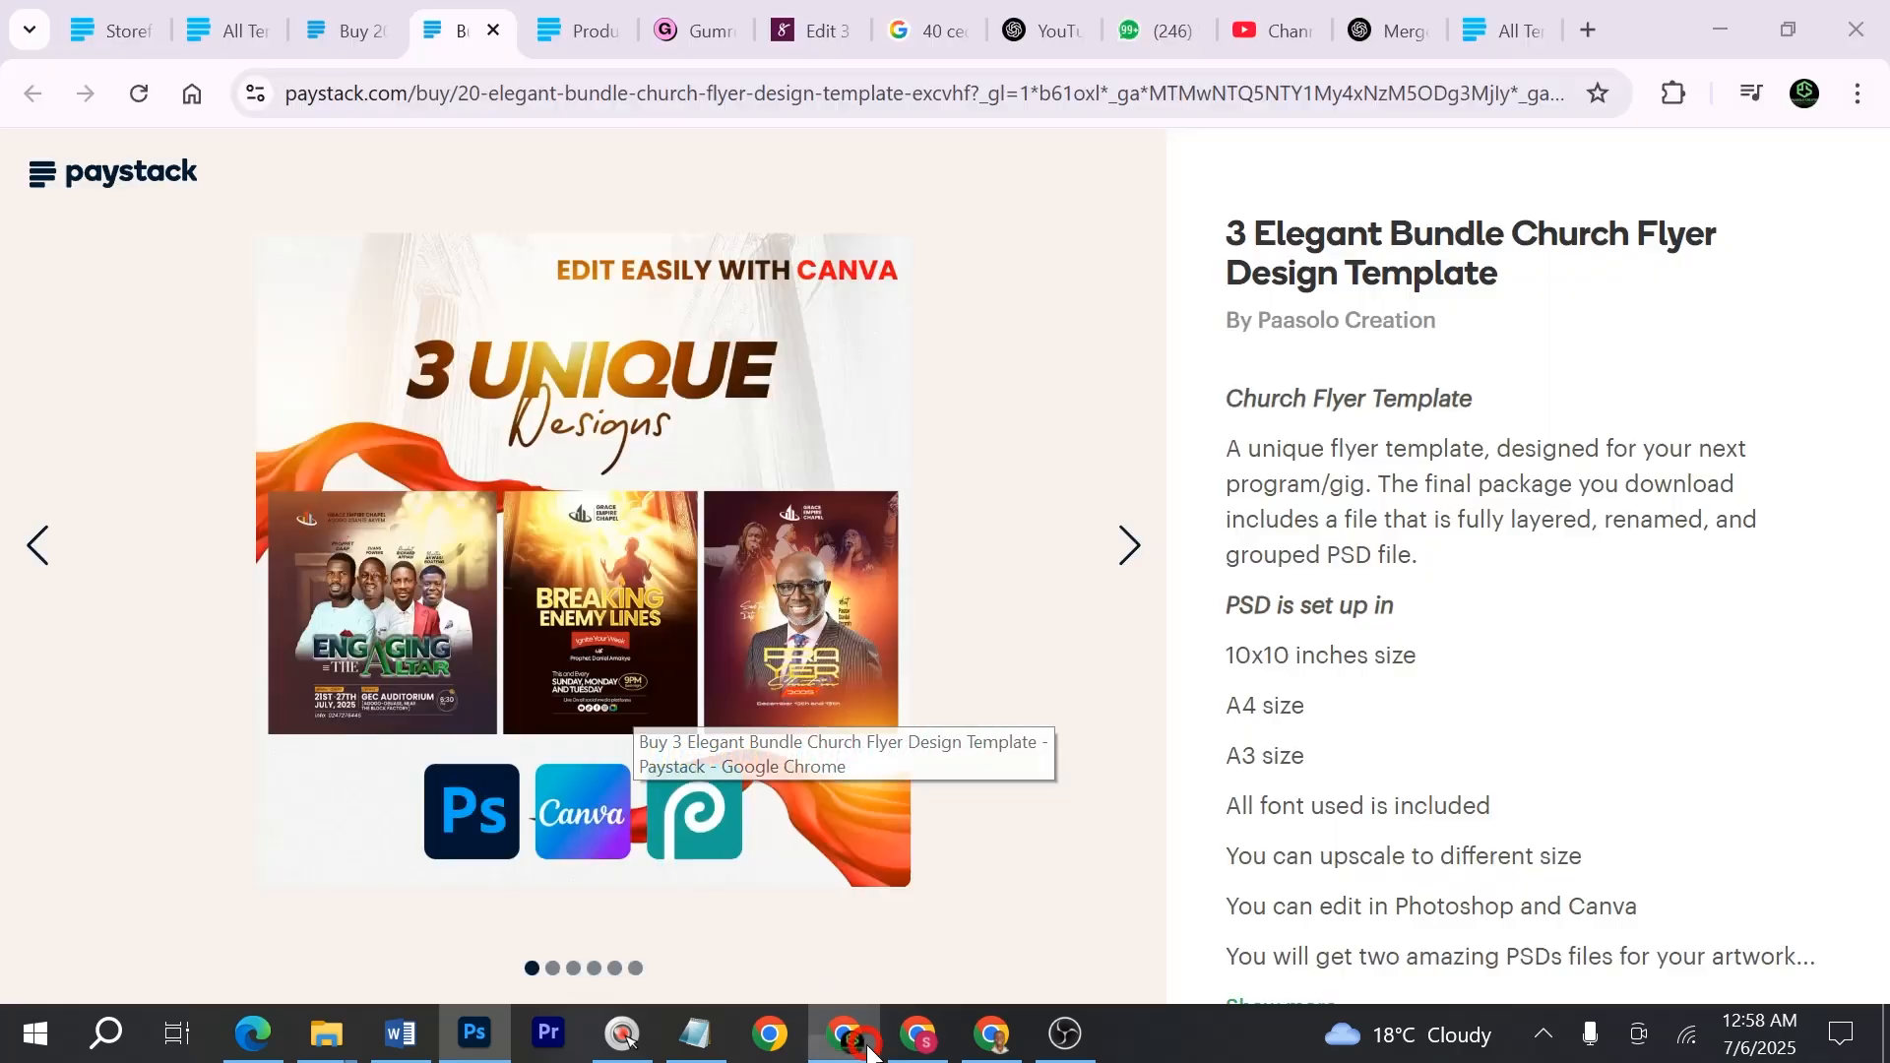
- View the 3 Elegant Bundle Church Flyer Design Template page on Paystack in Chrome and return to Photoshop
{"action": "left_click", "coordinate": [846, 866]}
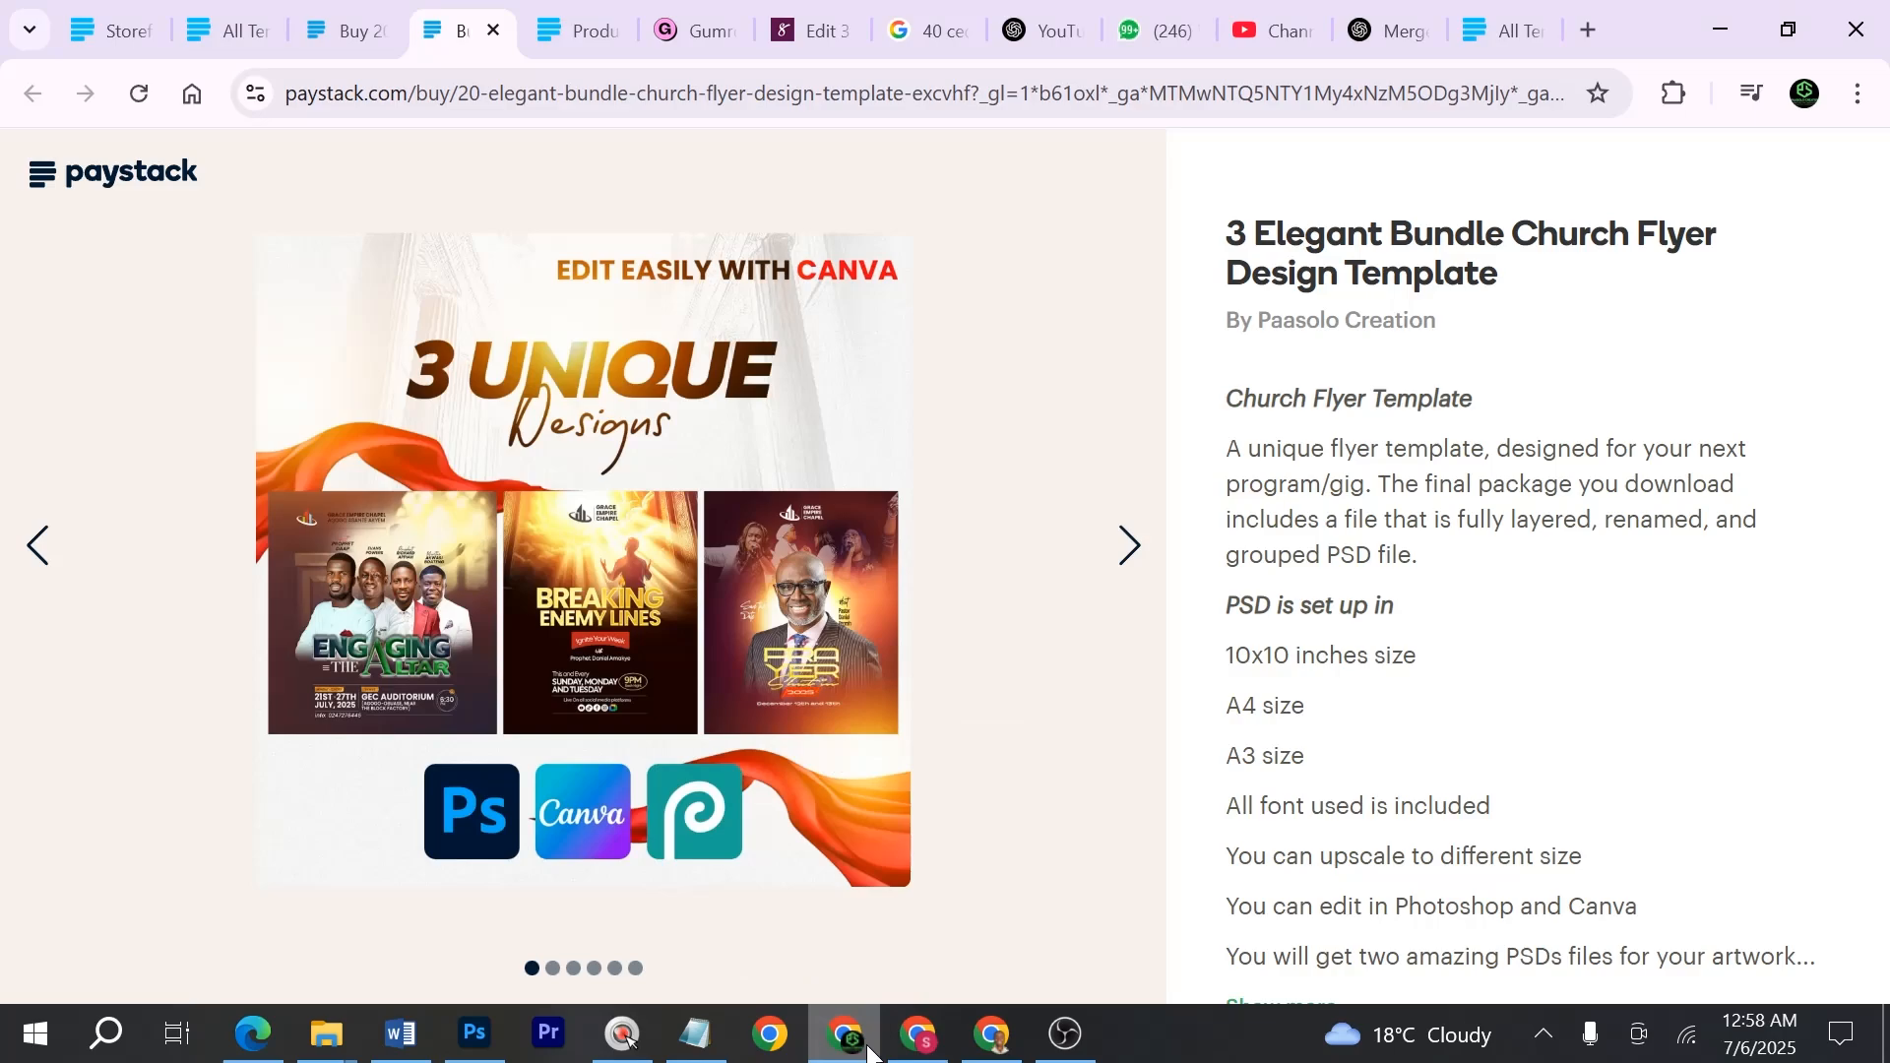
{"action": "left_click", "coordinate": [868, 1053]}
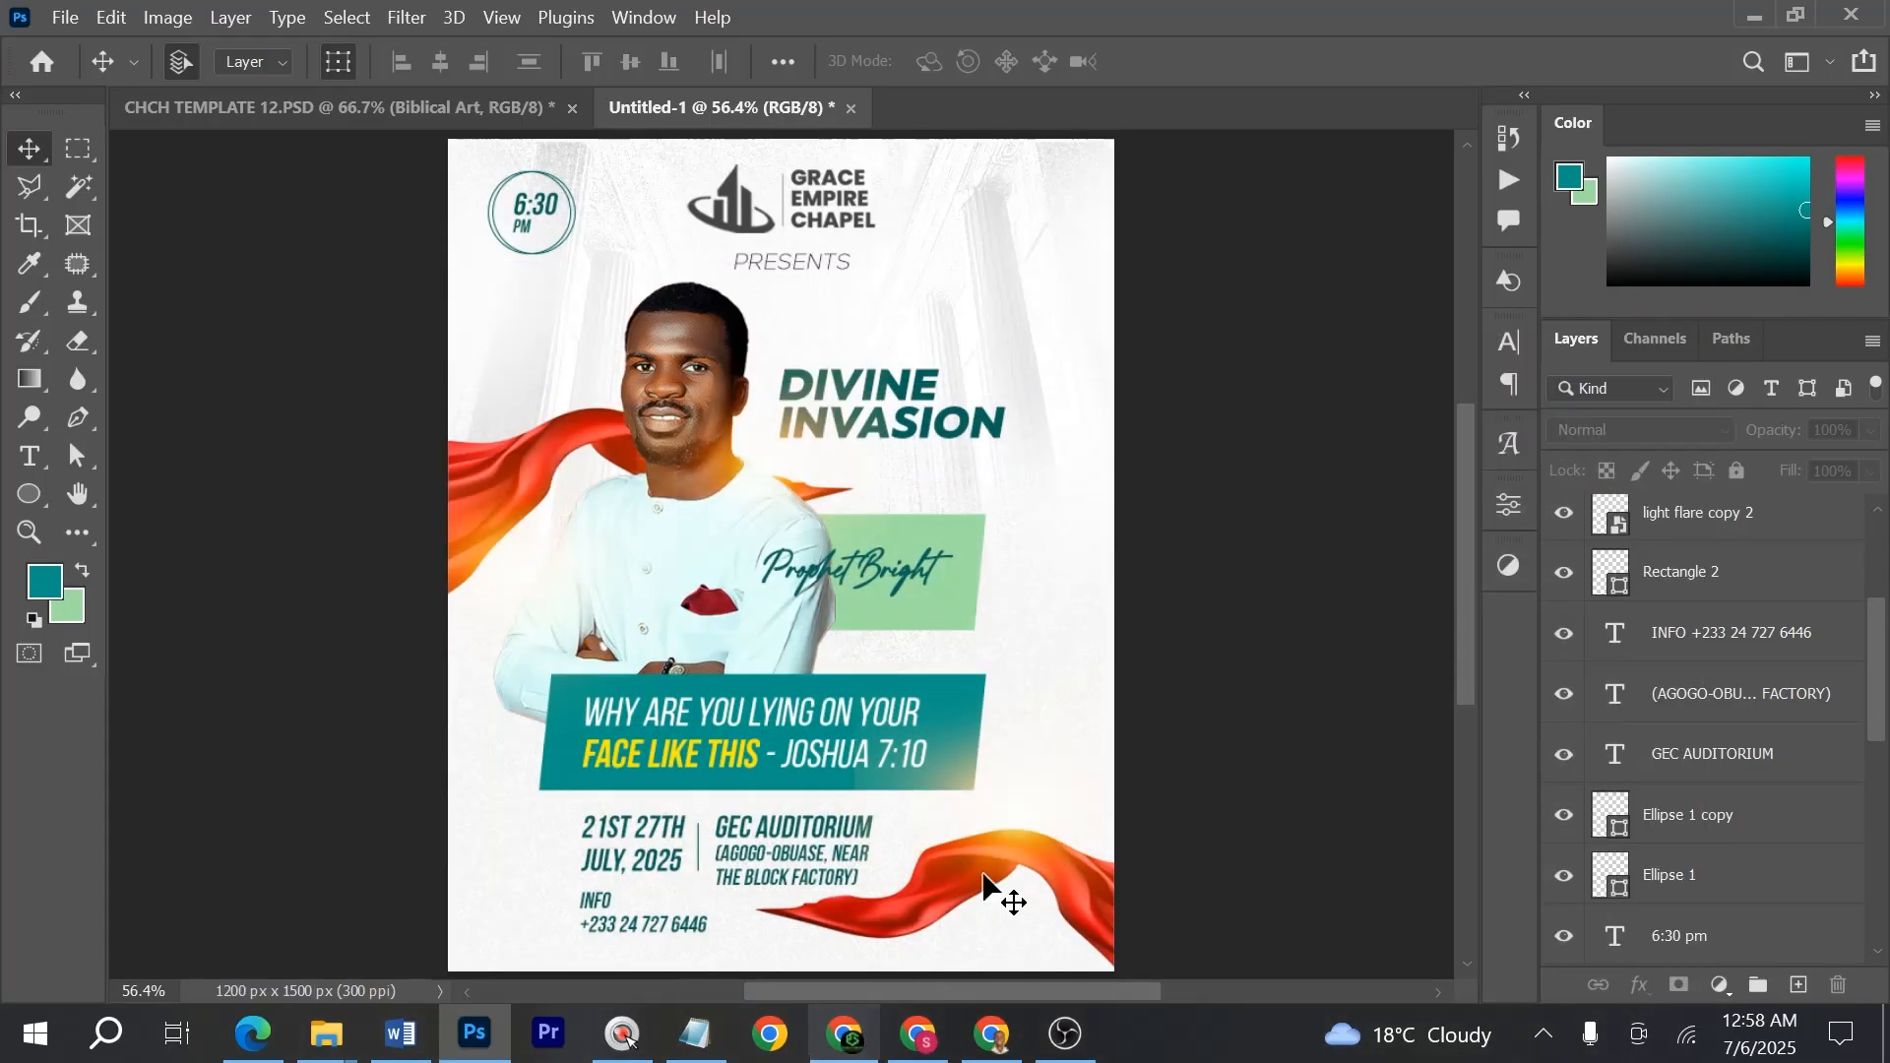